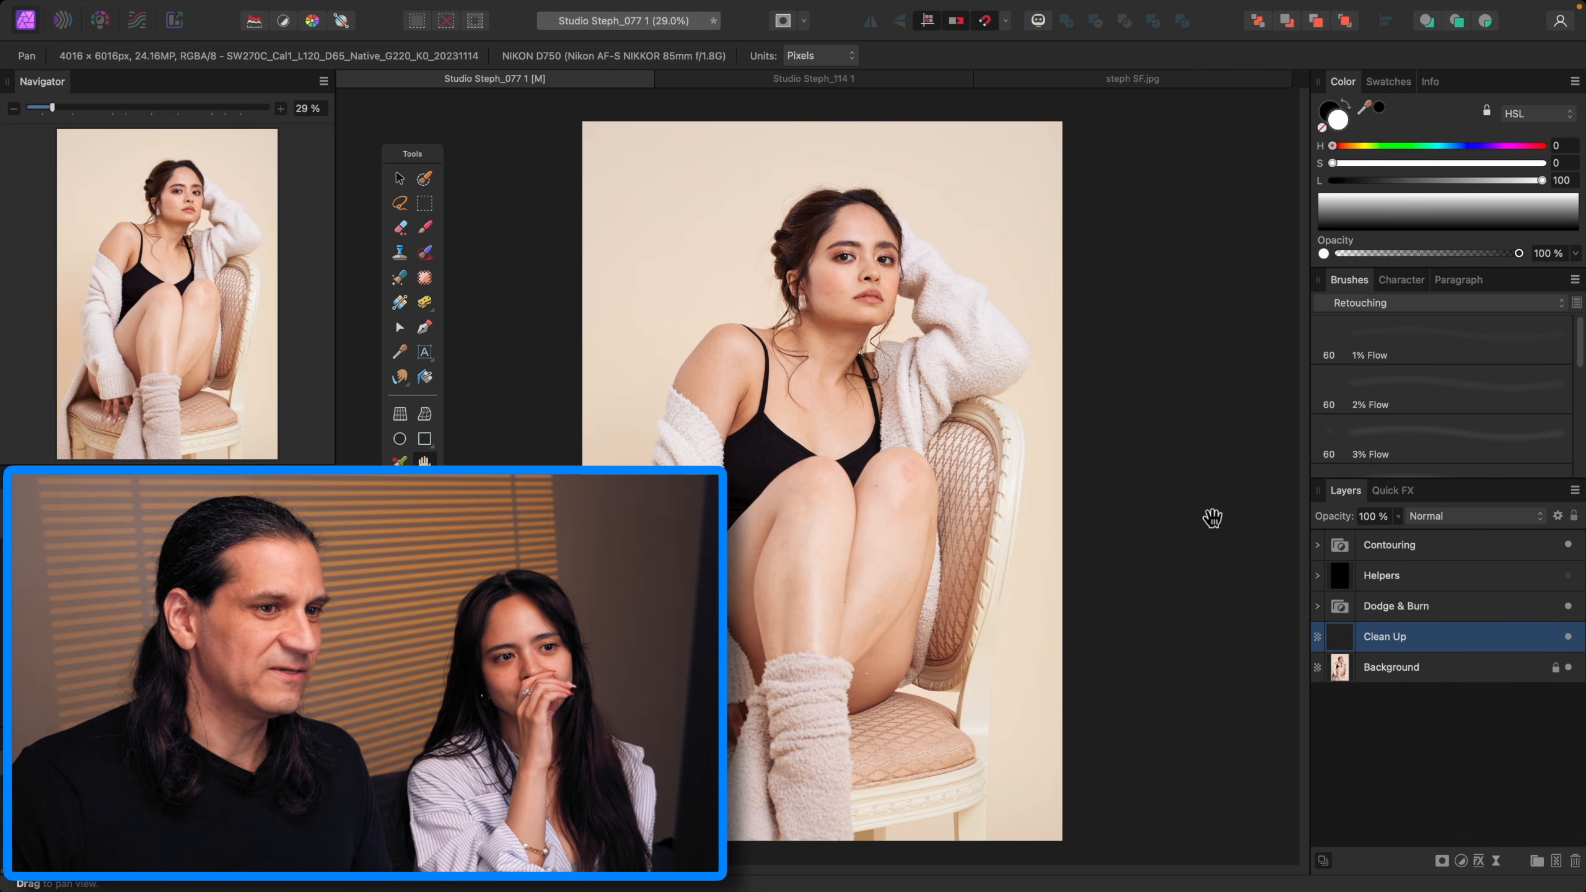
Step: Compare the open portrait photos by zooming and switching between the document tabs
key(super+1)
scroll(1183, 514, up, 5)
key(super+0)
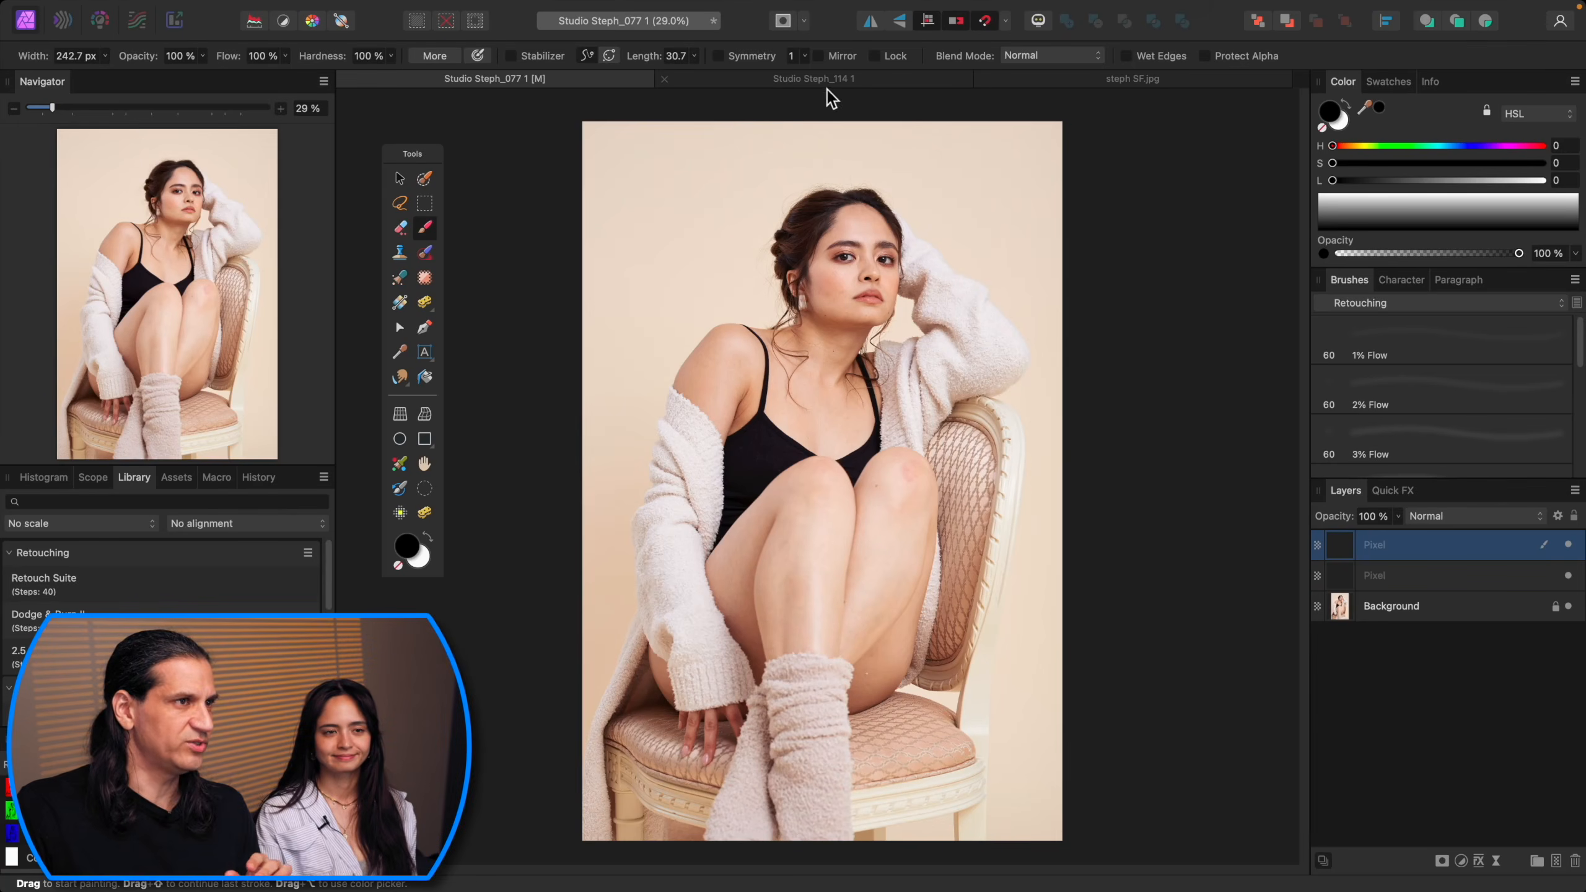
click(818, 80)
click(568, 79)
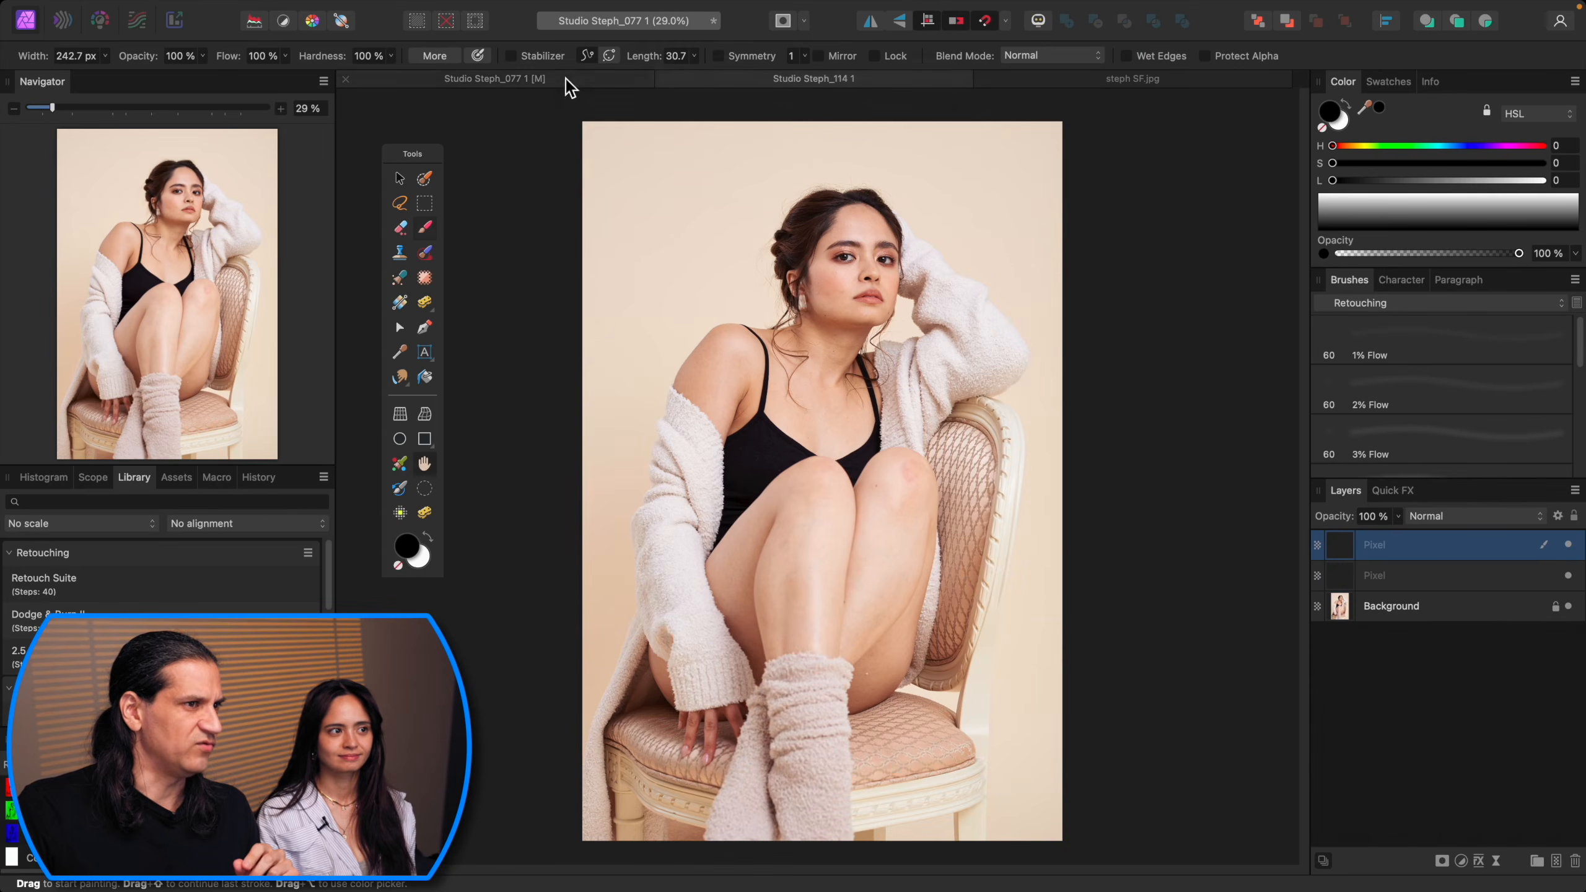
click(773, 81)
click(603, 79)
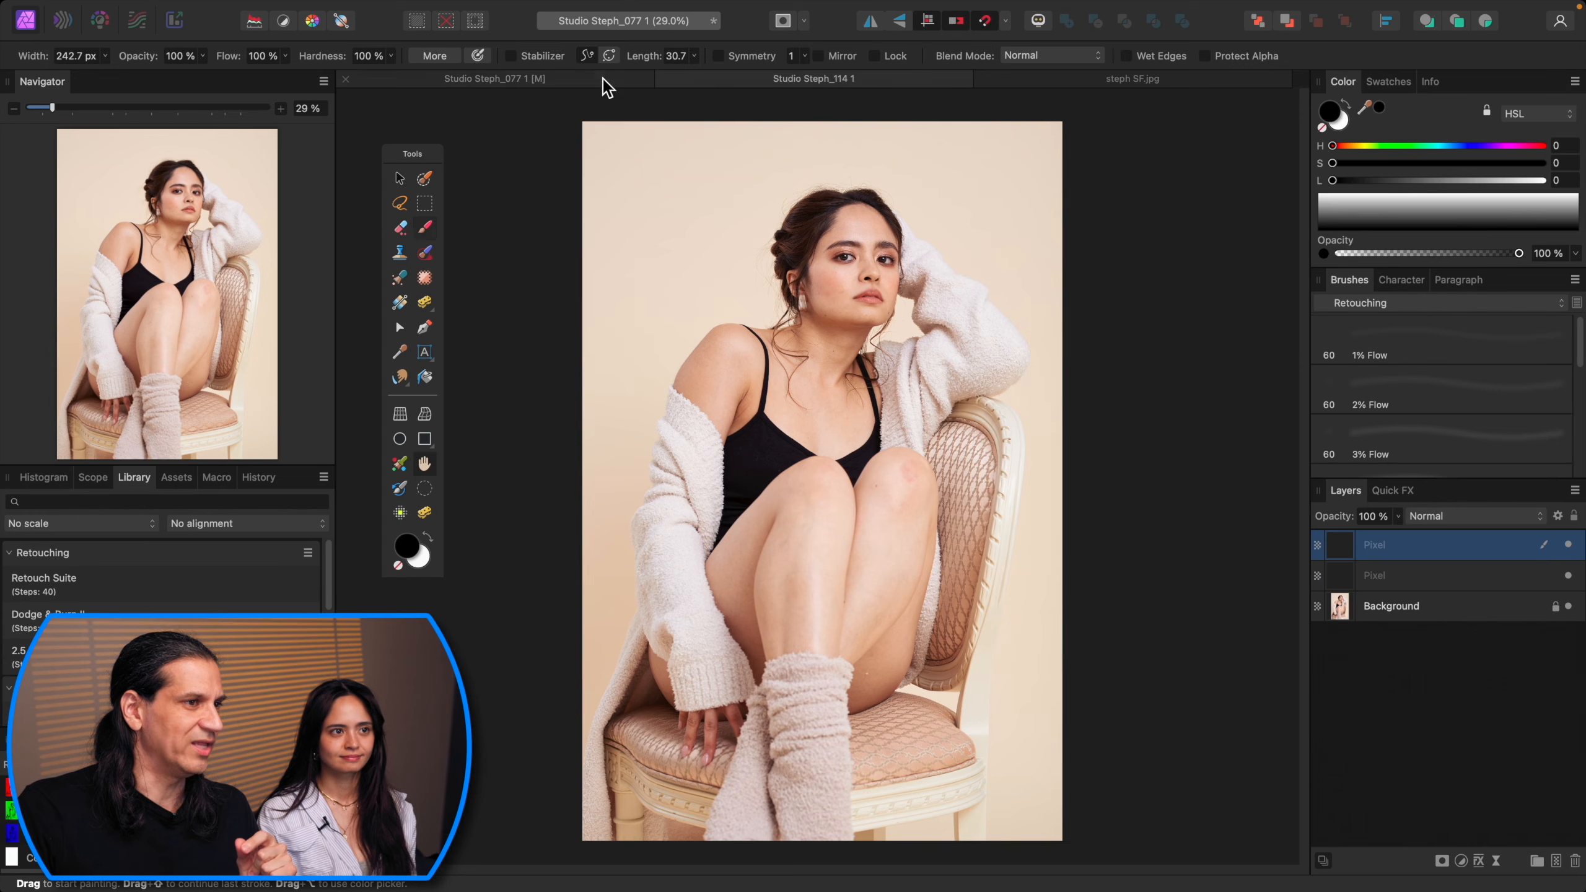
click(887, 86)
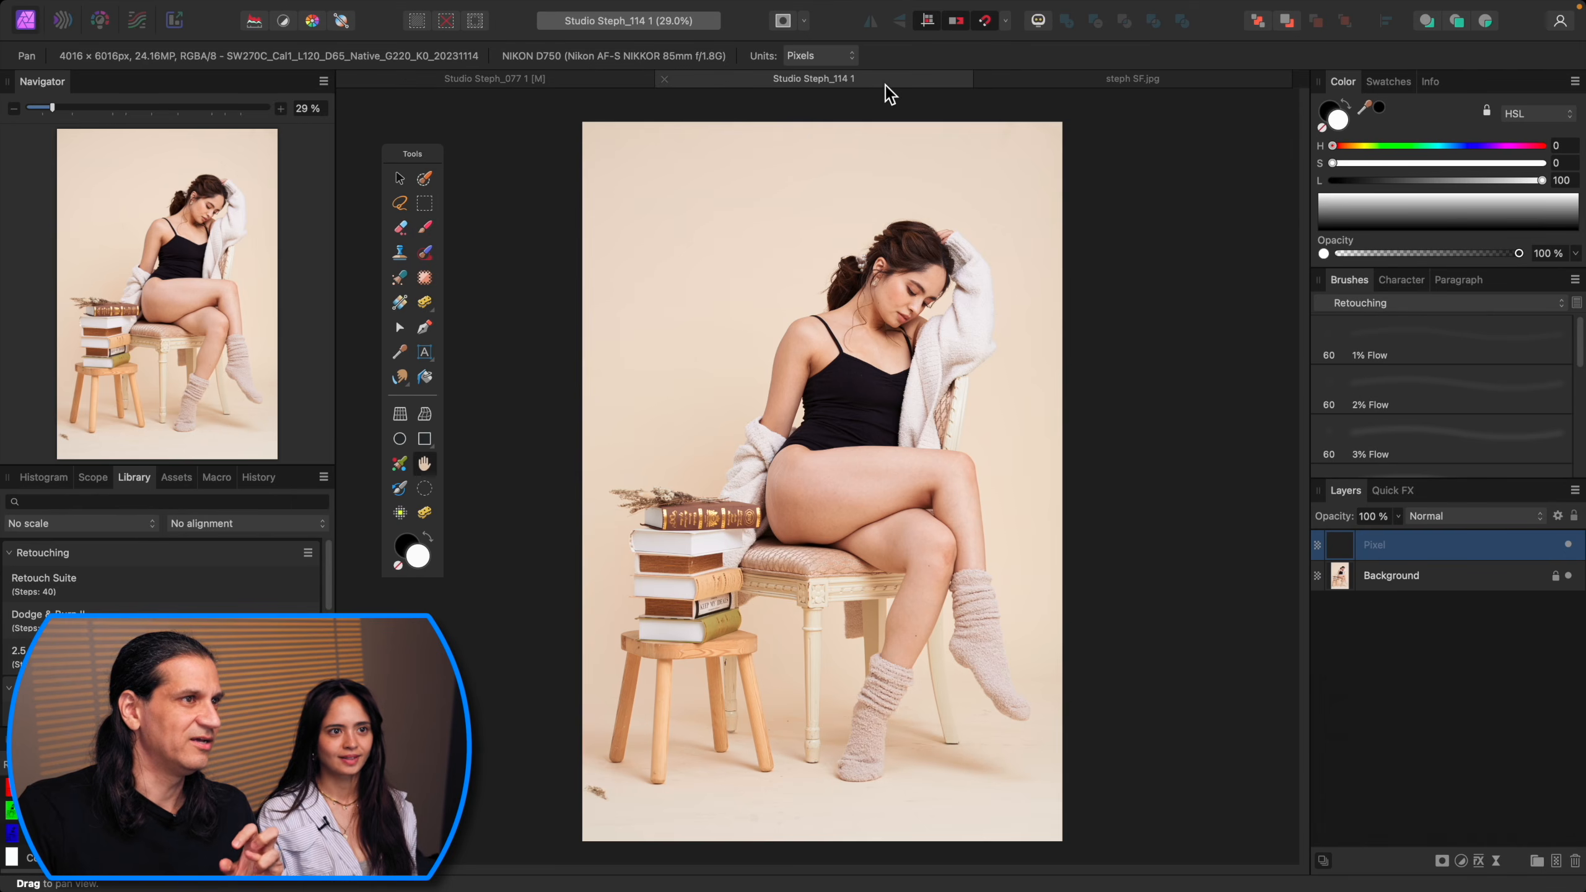
click(615, 81)
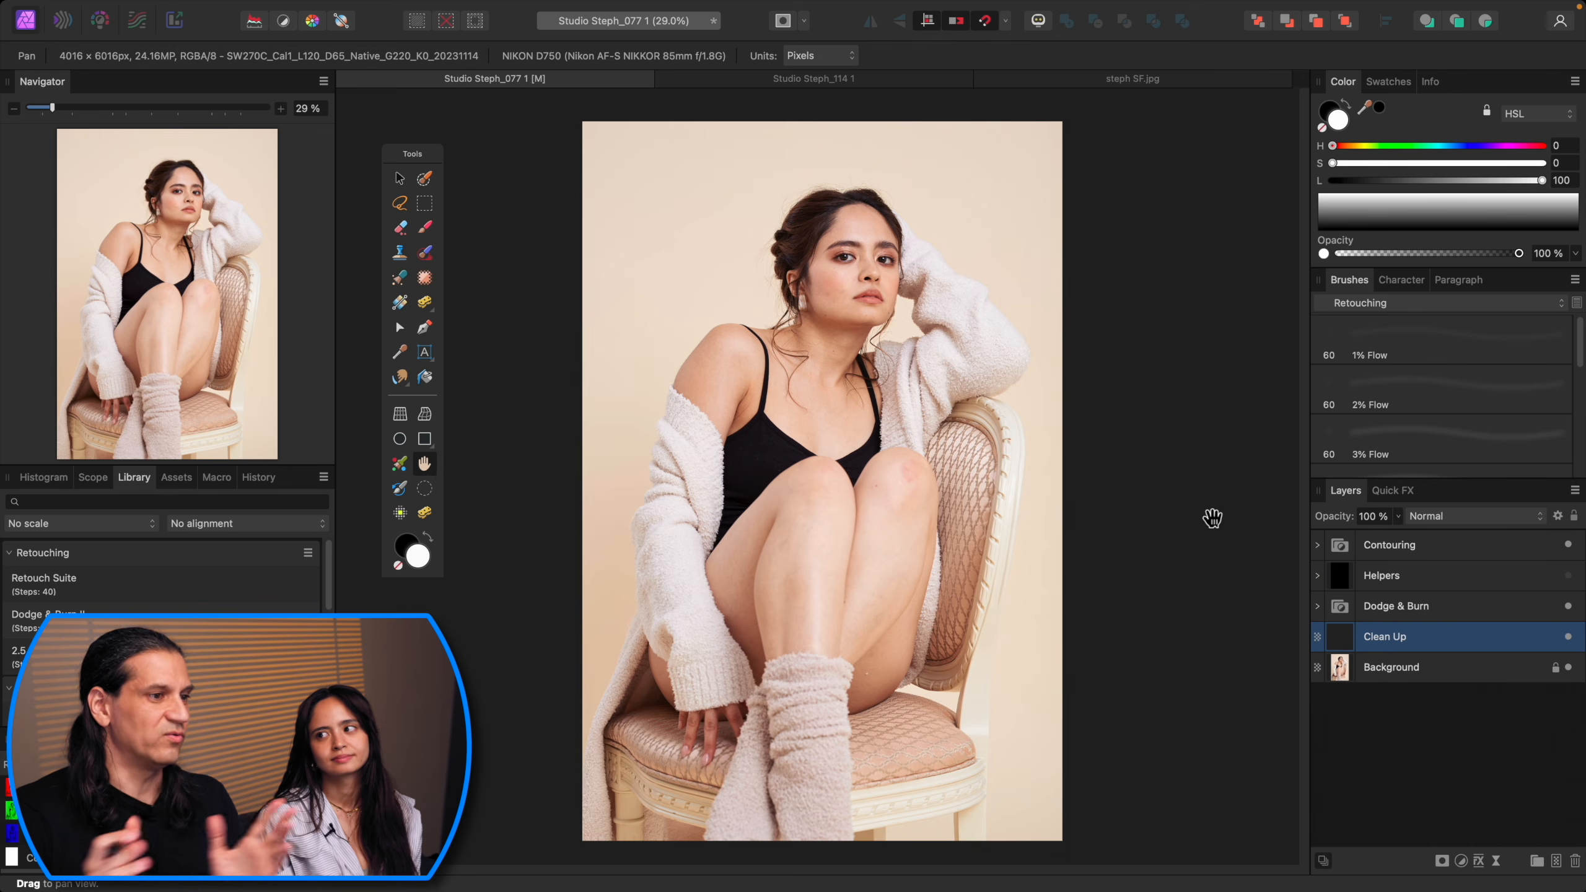
Step: Zoom in and out to examine the knees and legs of the seated portrait up close
key(super+equal)
key(super+equal)
key(super+equal)
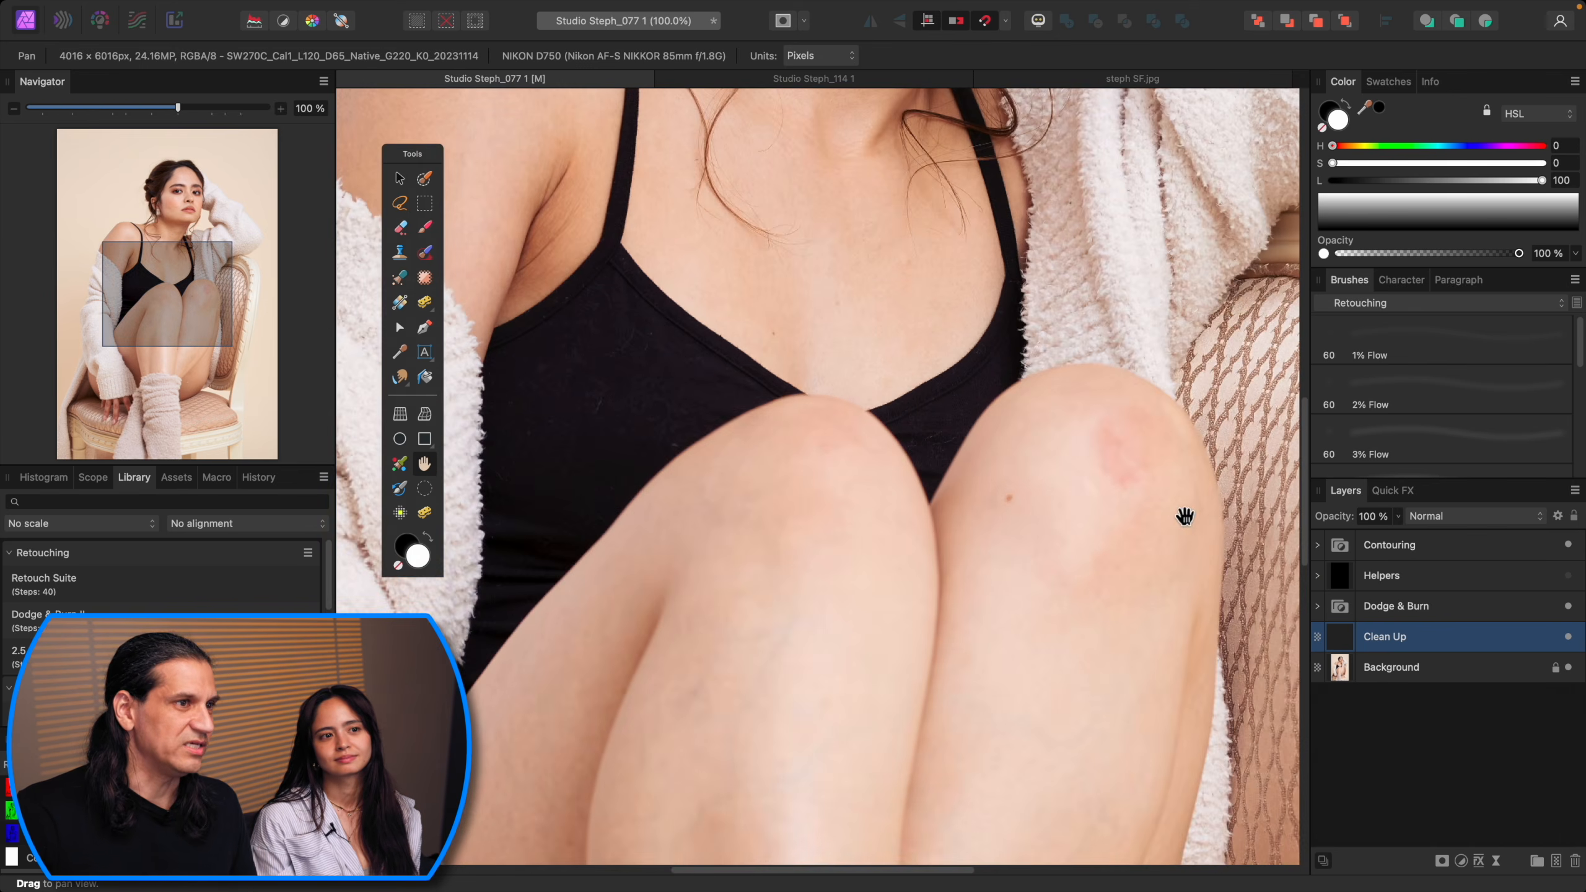
scroll(1186, 518, up, 4)
scroll(1152, 519, down, 2)
key(super+minus)
key(super+minus)
key(super+minus)
key(super+minus)
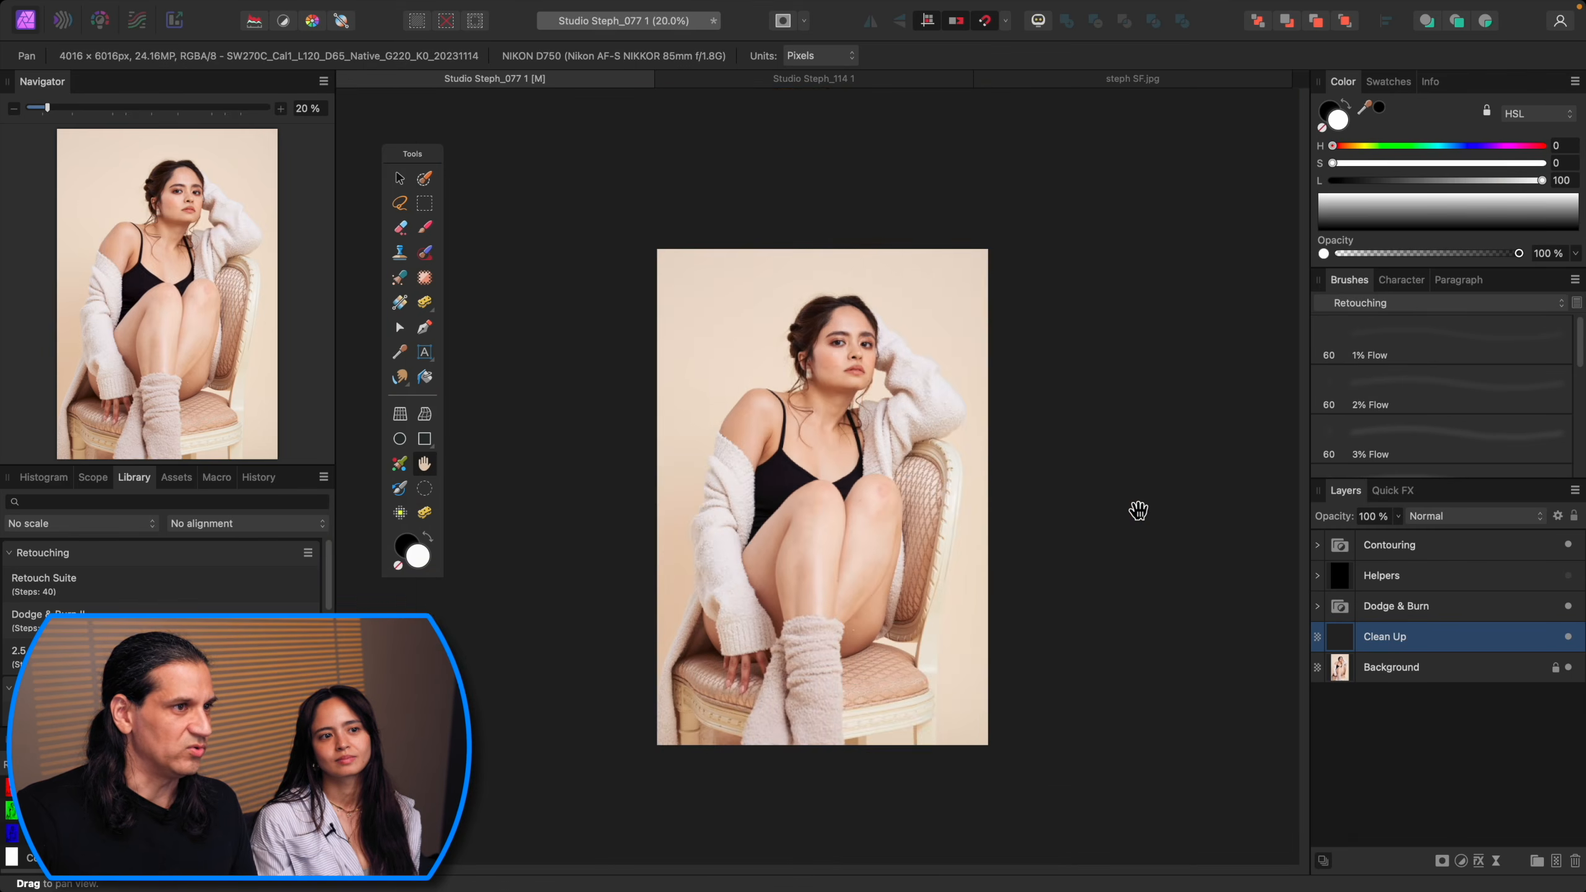
key(super+equal)
key(super+equal)
scroll(1163, 519, down, 6)
scroll(1163, 518, up, 8)
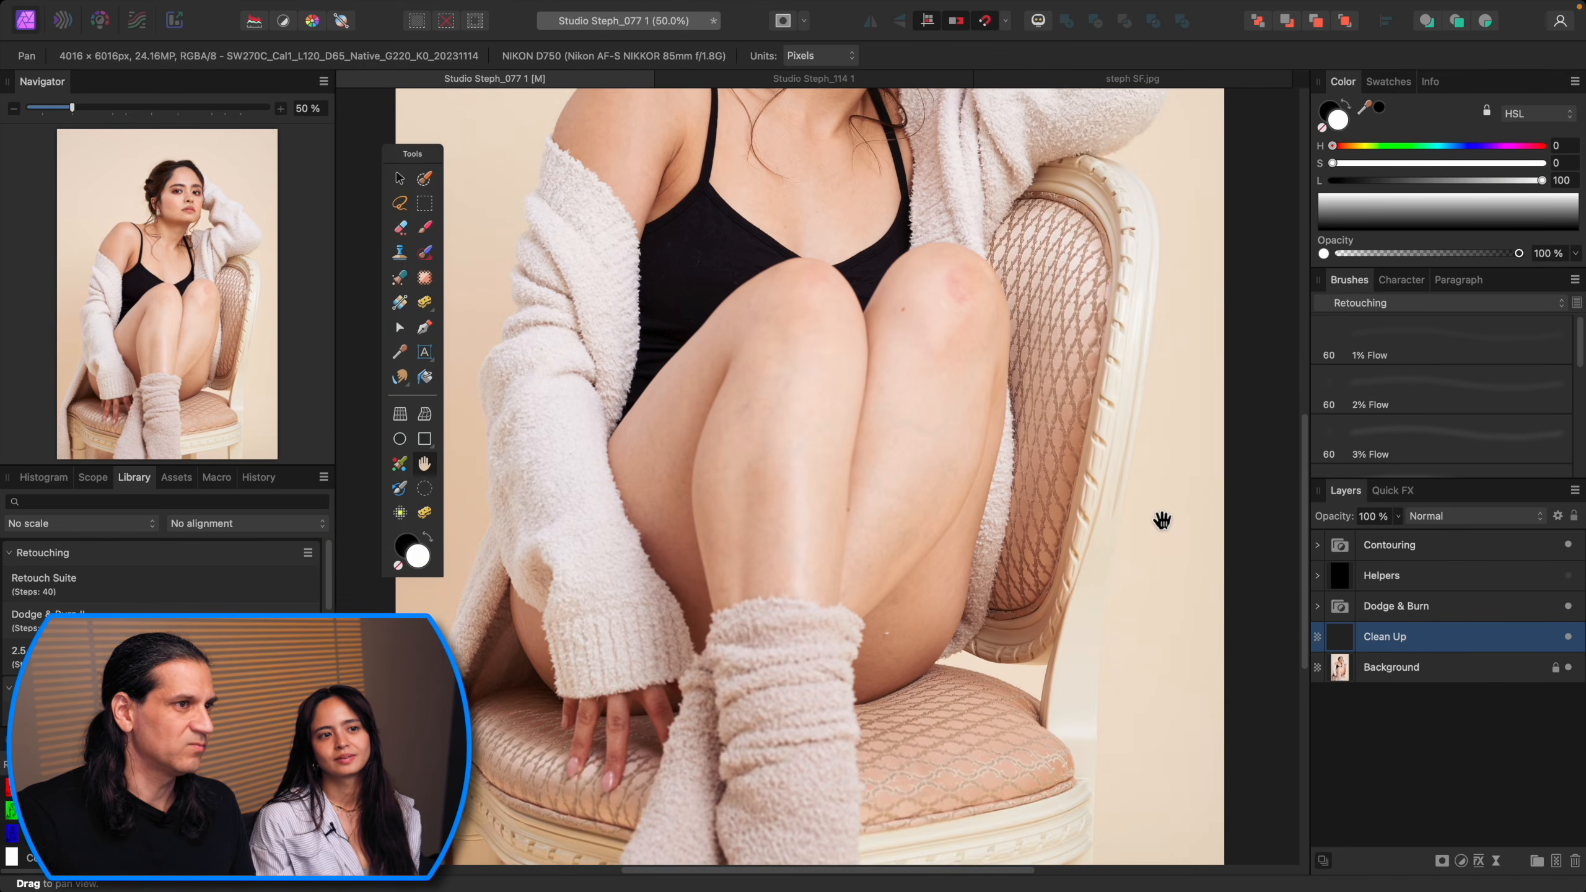
key(super+0)
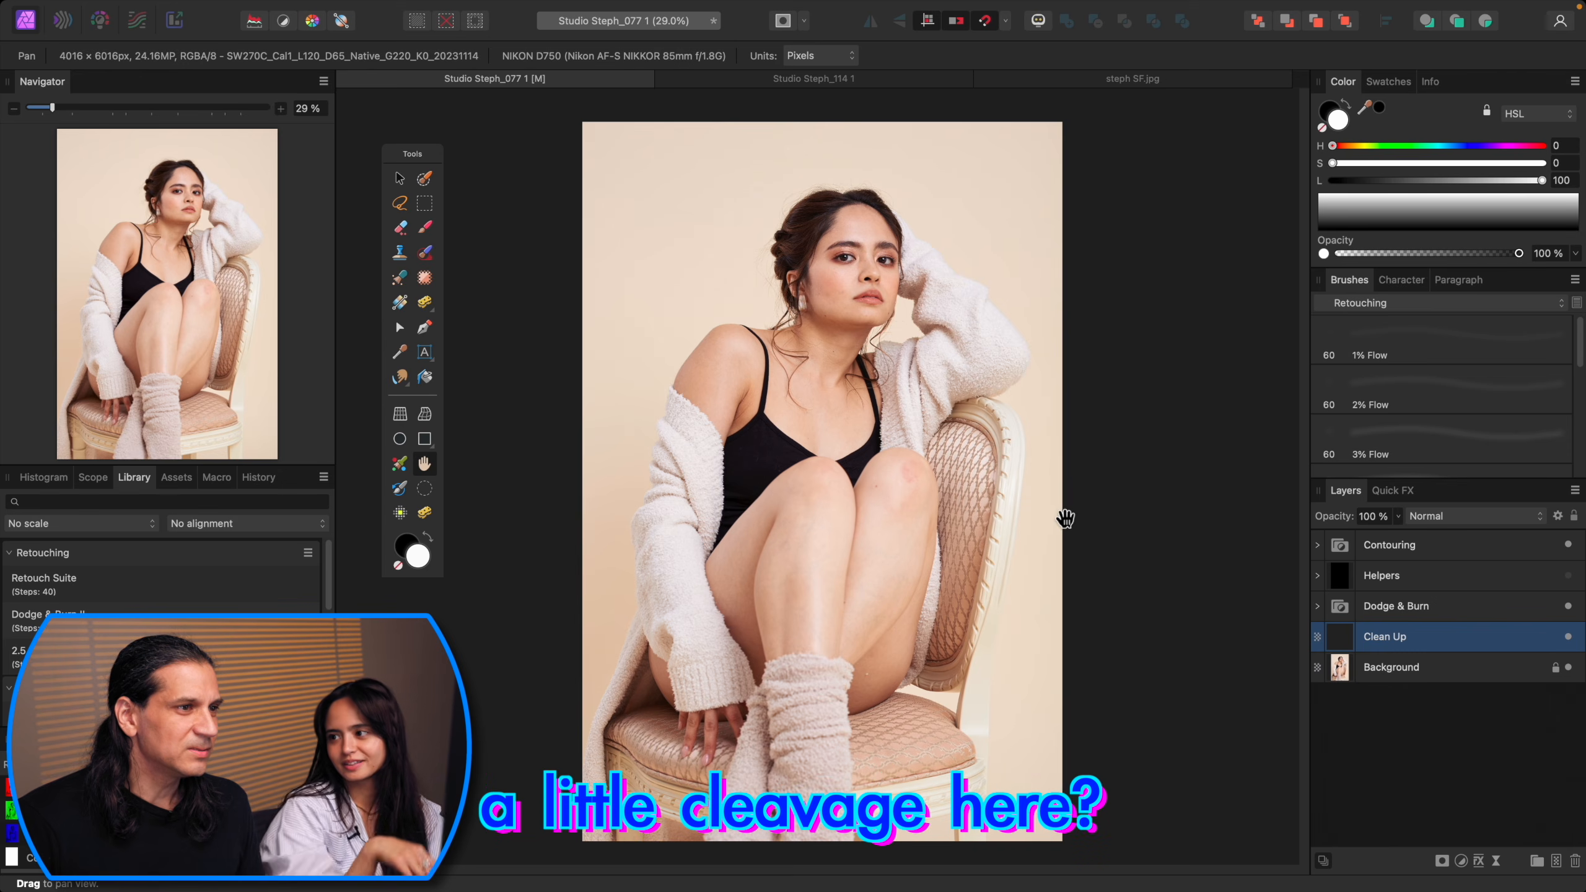
Step: Zoom in on the chest and neckline area to inspect it
key(super+equal)
key(super+equal)
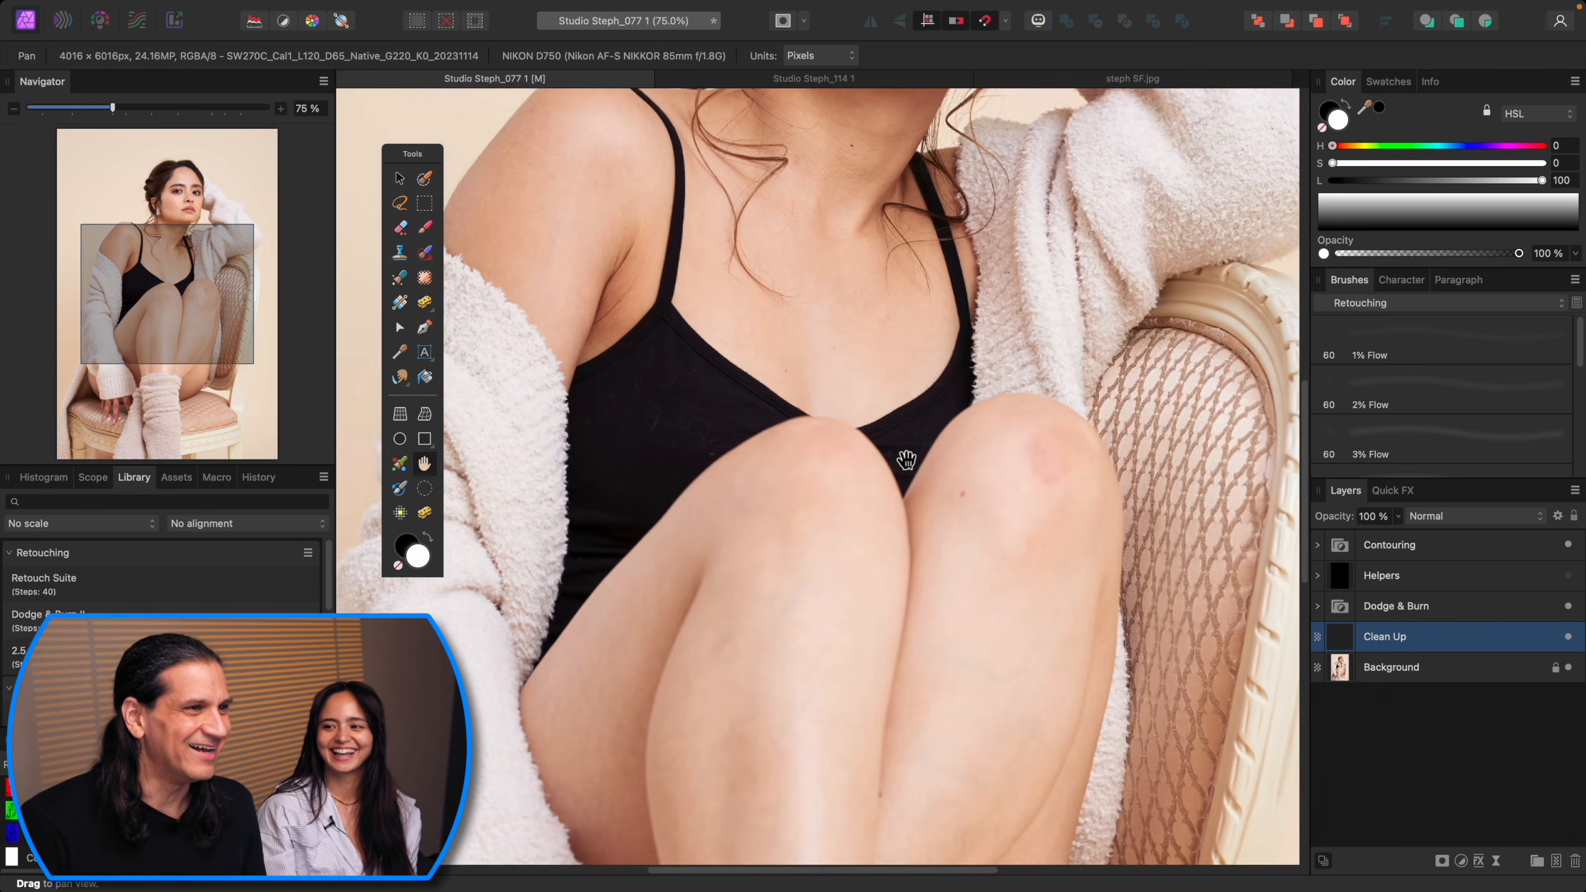
scroll(892, 518, up, 3)
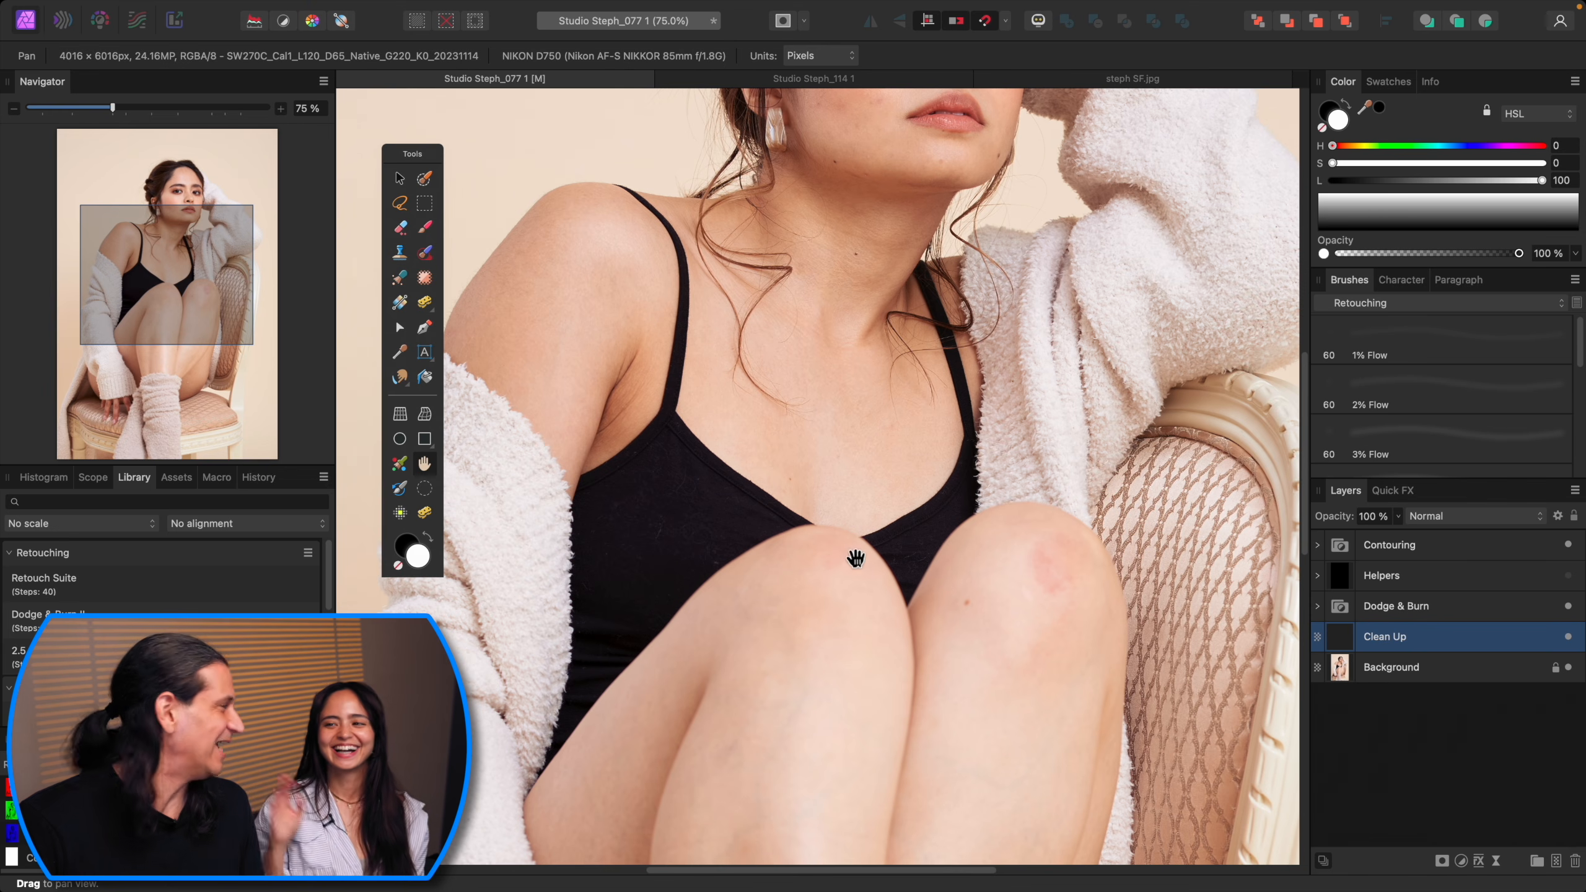
key(super+0)
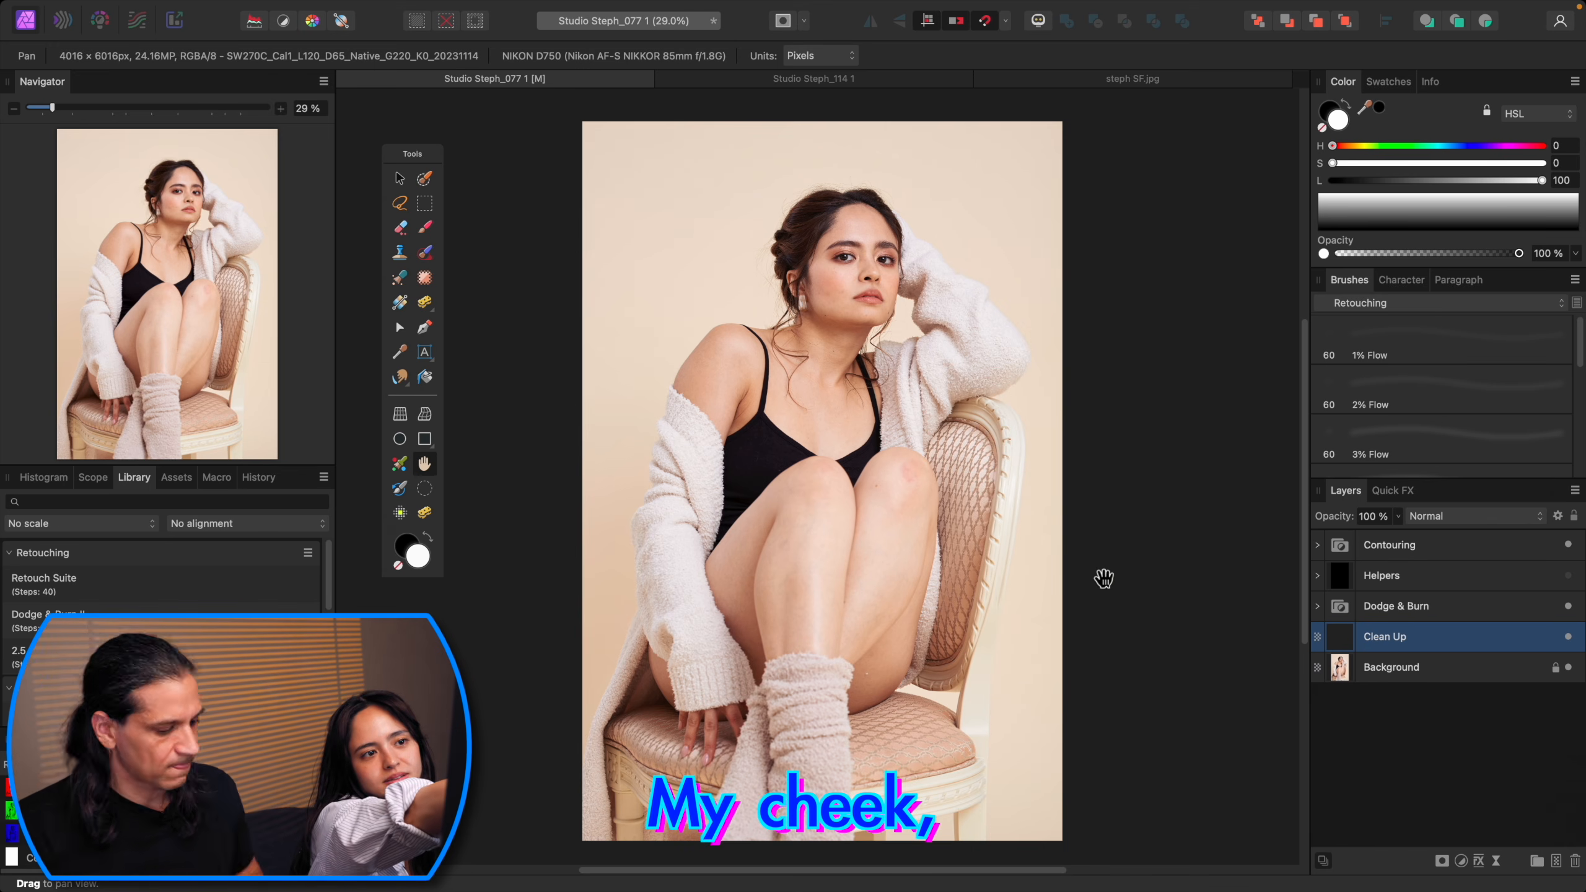
Step: Add a new pixel layer and rename the Clean Up layer to steph notes
key(super+1)
drag(875, 386, 899, 650)
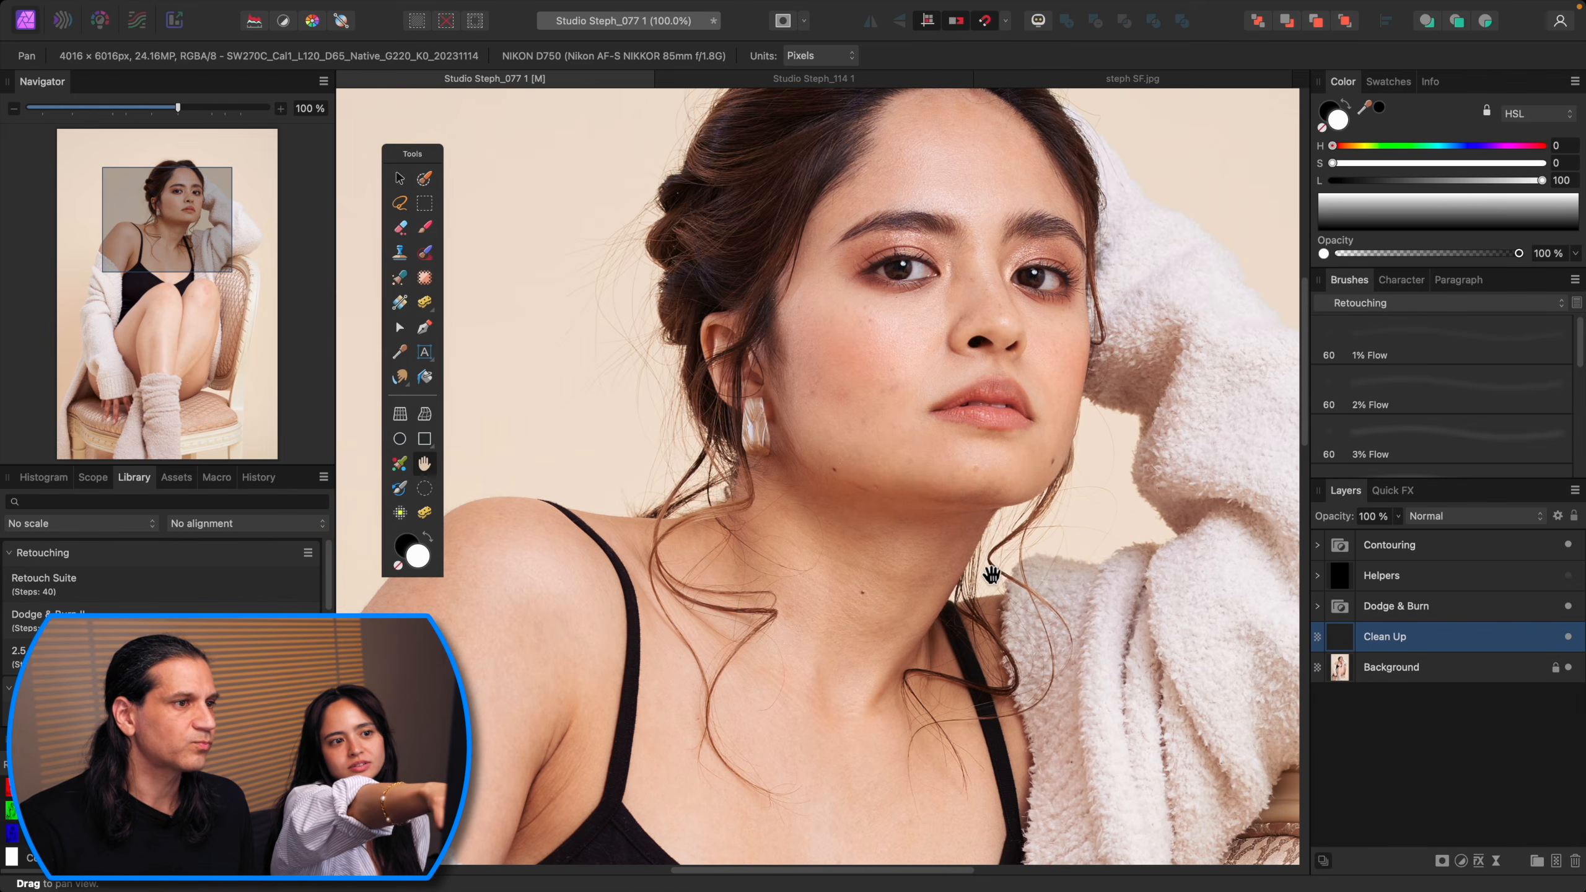
key(super+equal)
drag(997, 468, 951, 591)
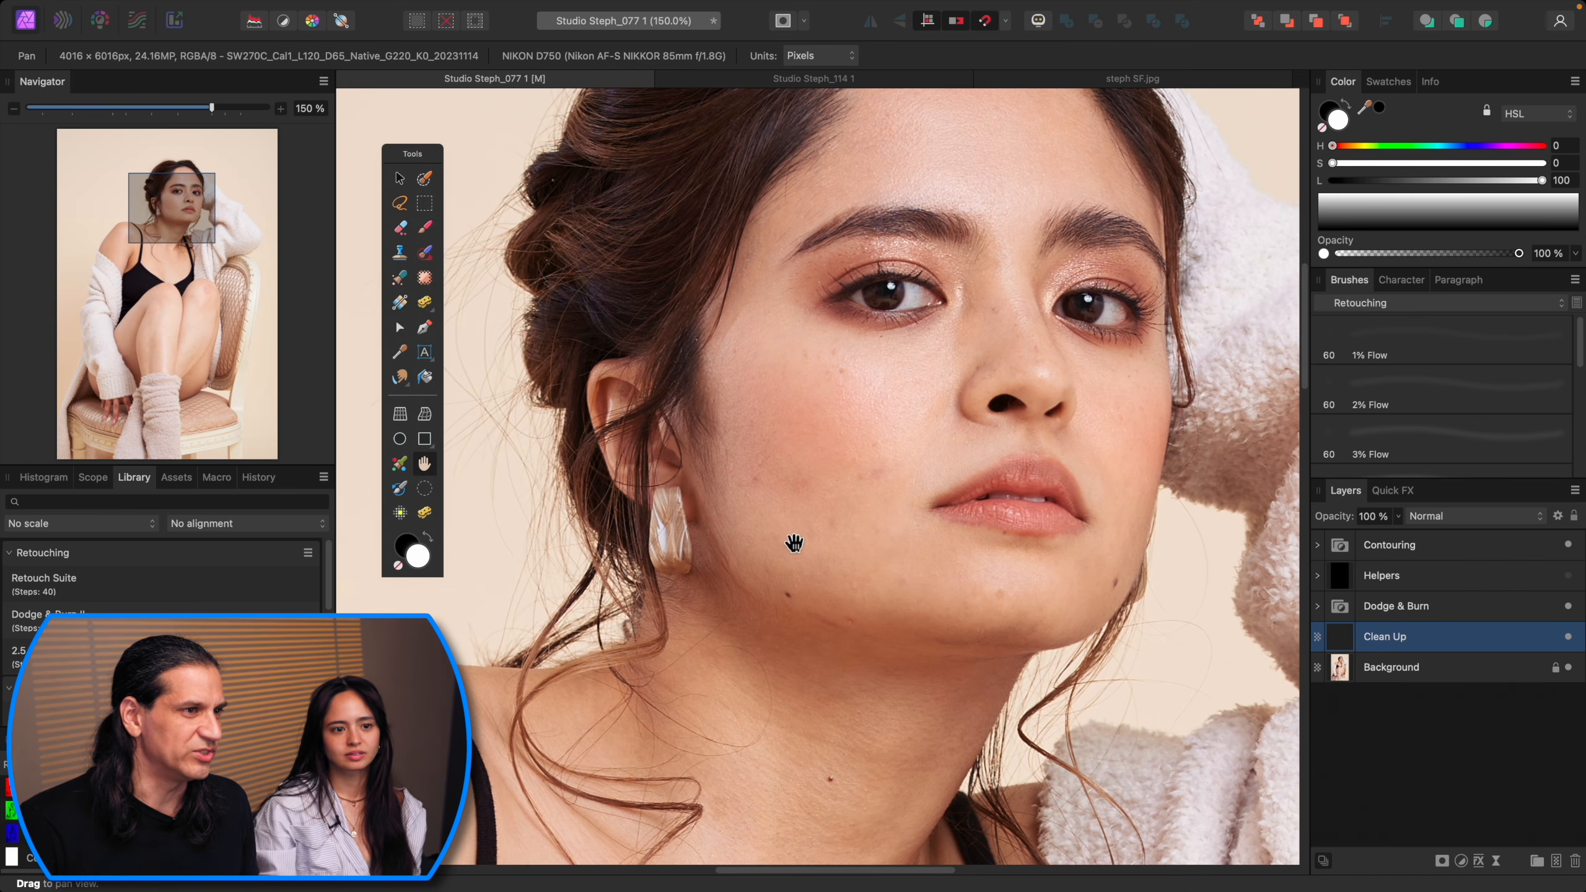
key(super+minus)
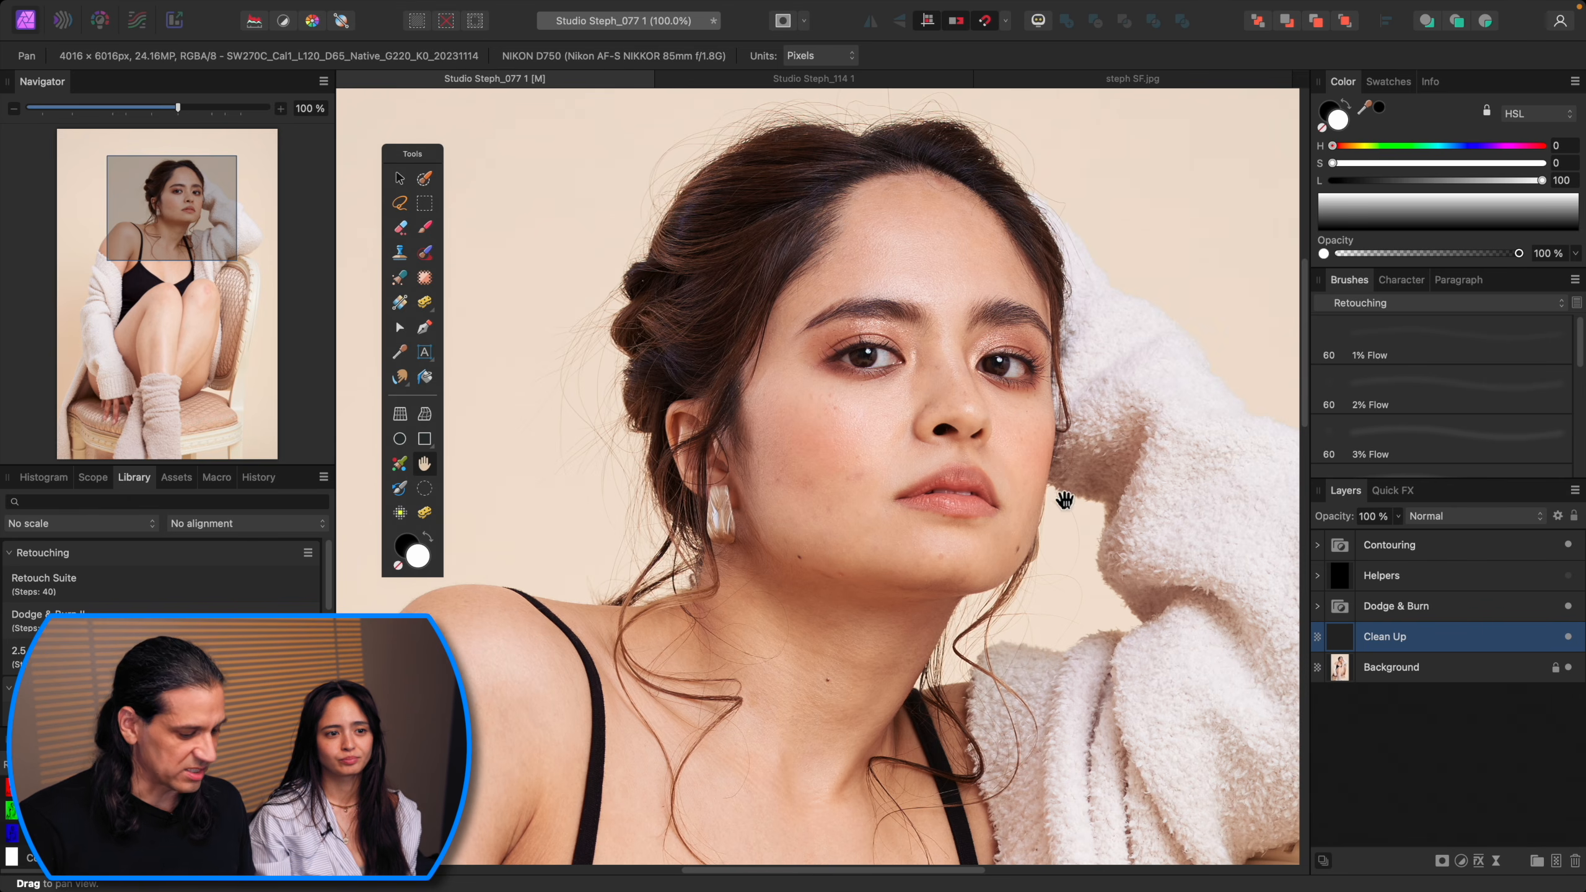
key(super+shift+n)
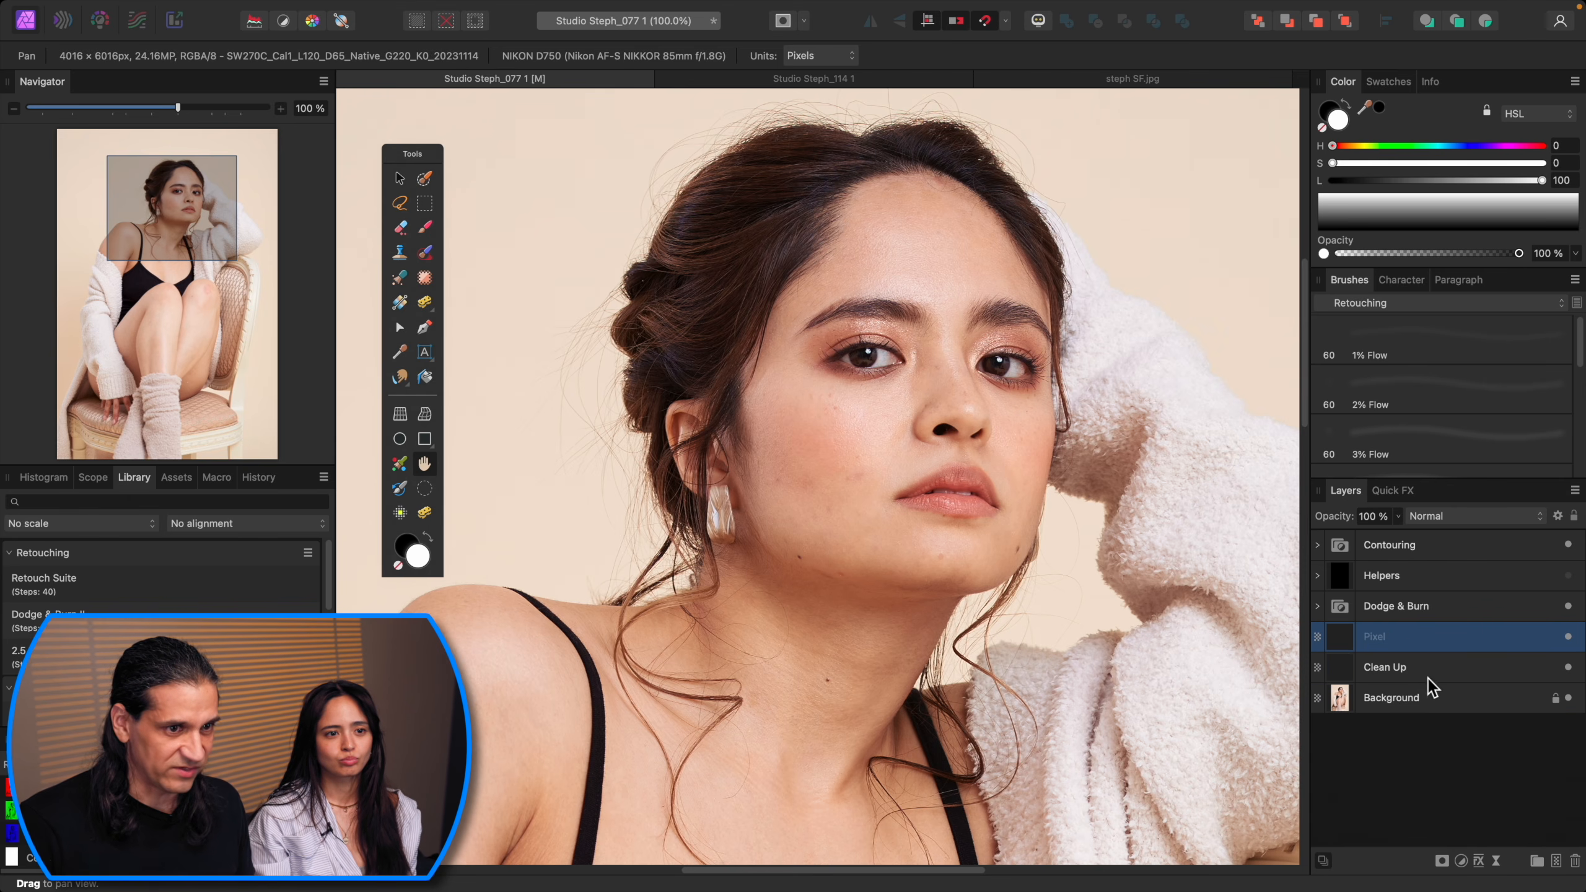
click(1418, 671)
double_click(1405, 671)
text(st)
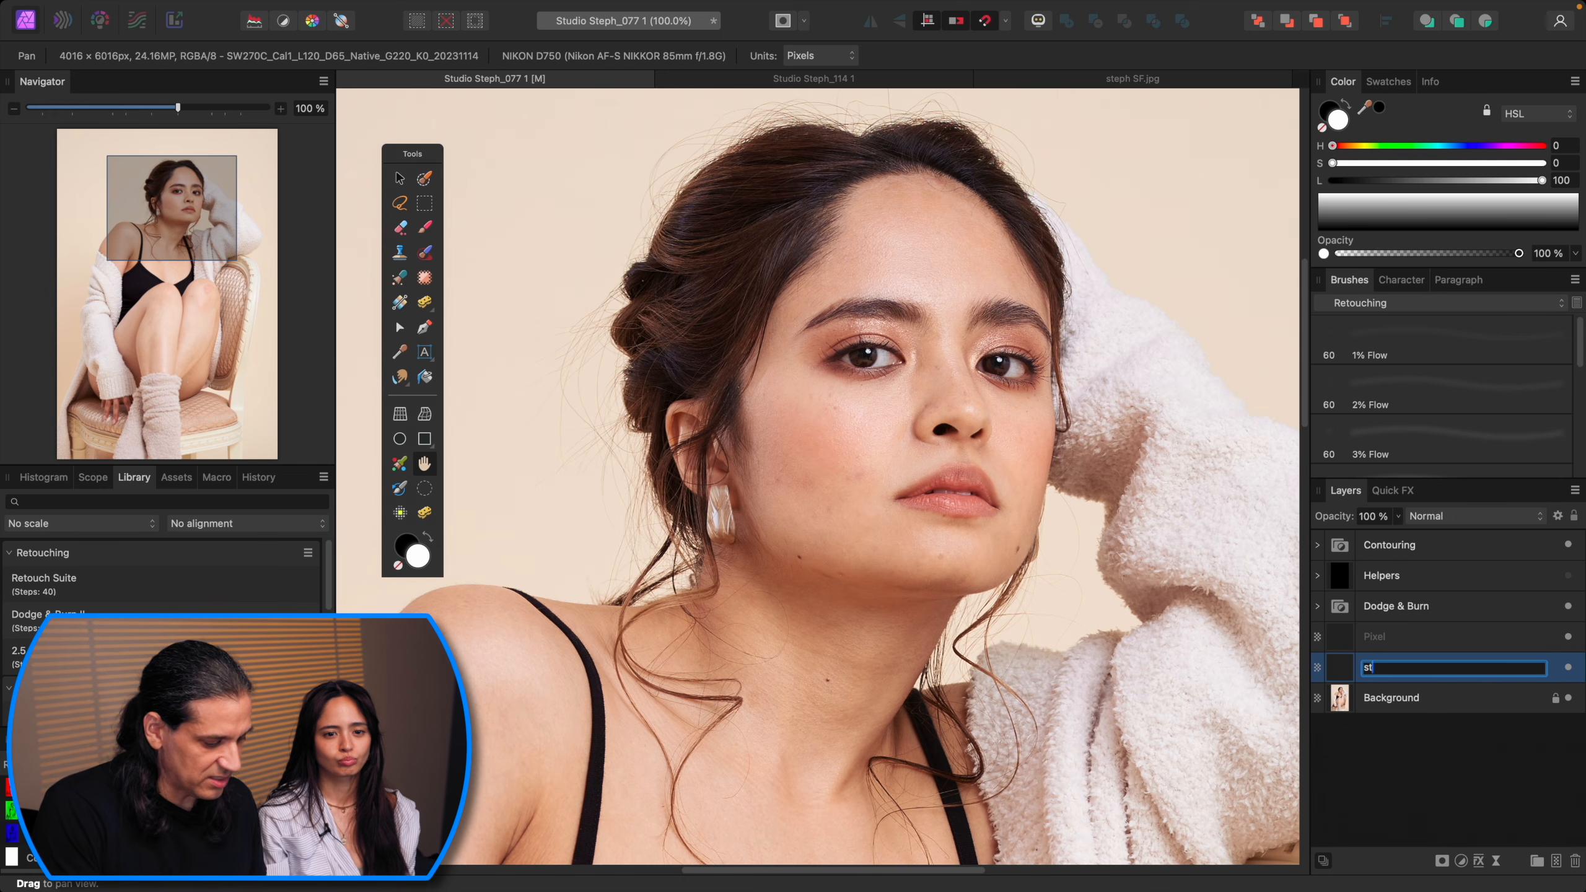
text(eph notes)
key(Return)
Step: Select the Paint Brush, set the colour to red and shrink the brush width to about 21 px
key(b)
key(x)
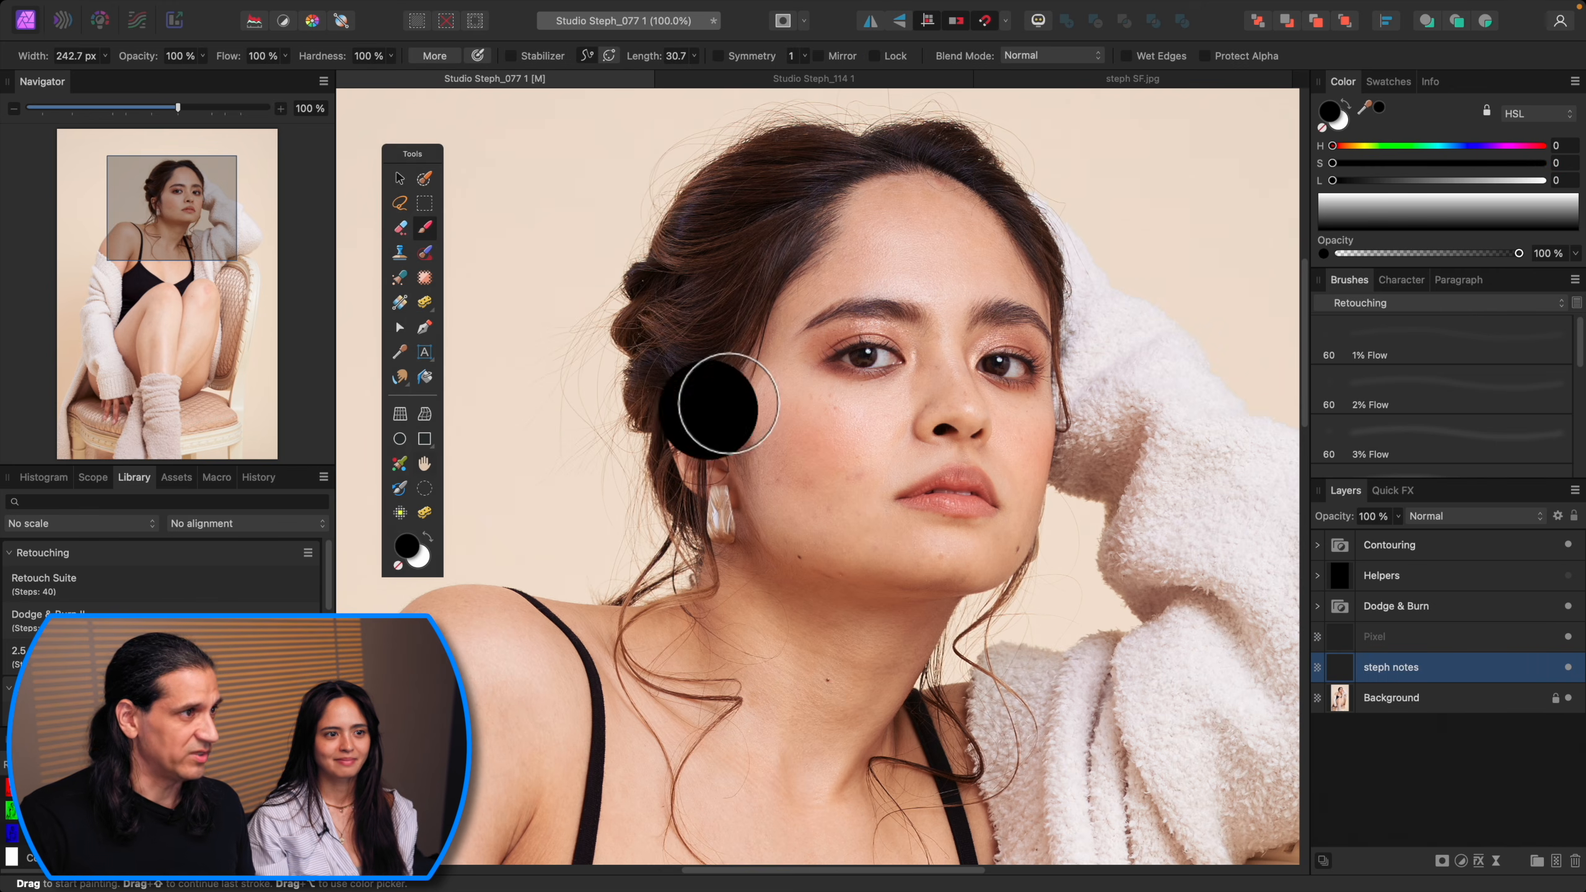
key(super+z)
drag(1492, 146, 1558, 148)
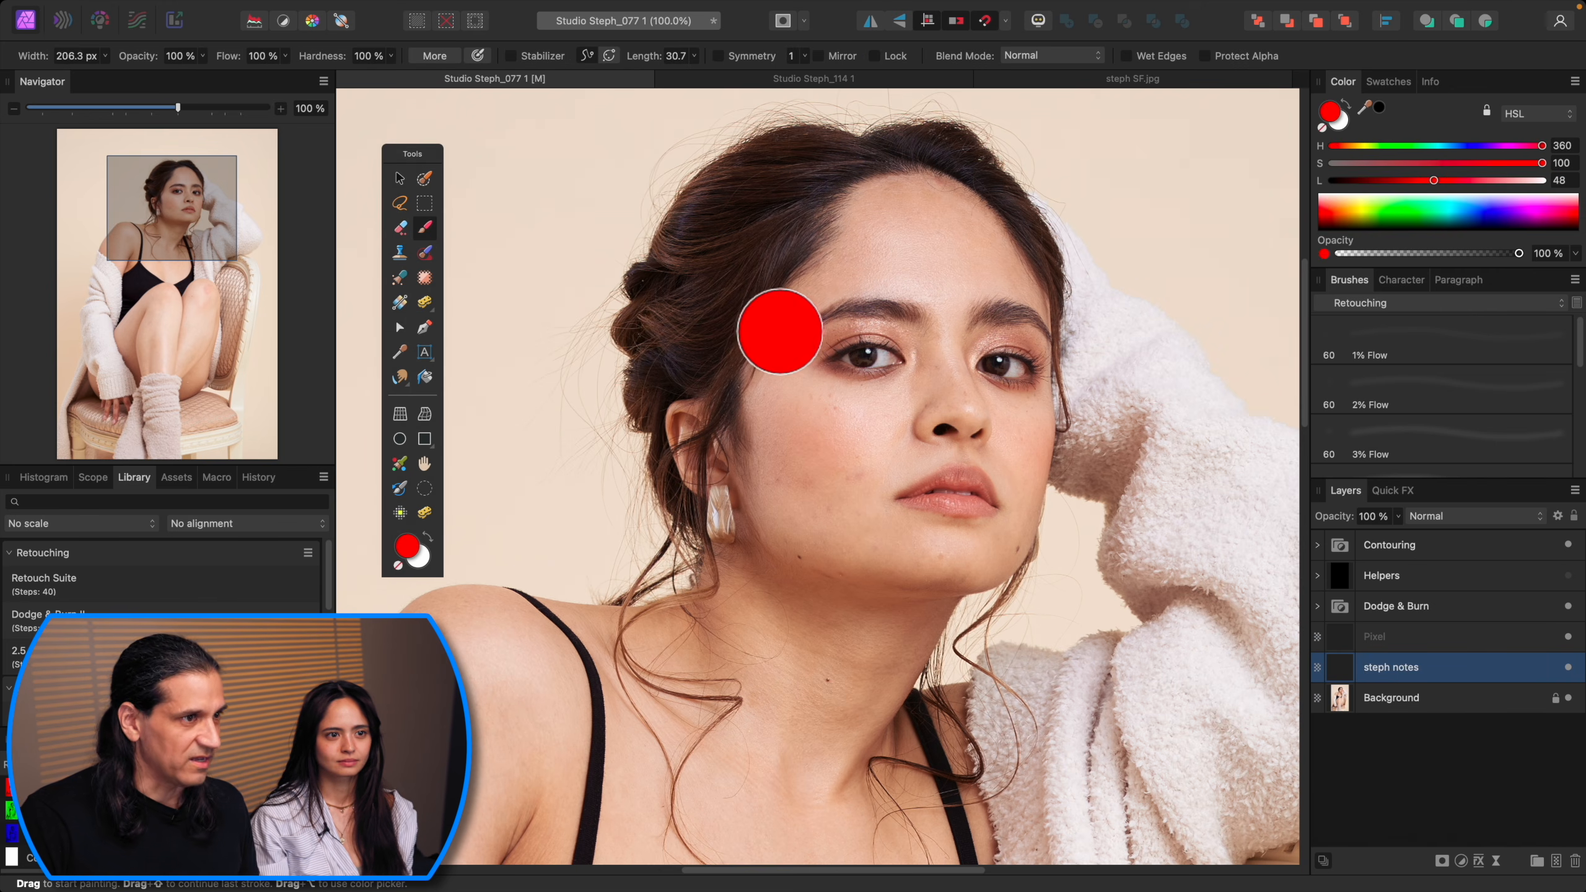
key([)
key([)
key([)
key([)
key([)
key([)
key([)
key([)
key([)
key([)
key([)
key([)
key([)
key([)
key([)
key([)
key([)
key([)
key([)
key([)
key([)
key([)
key([)
key([)
key([)
key([)
key([)
key([)
key([)
key([)
key([)
key([)
key([)
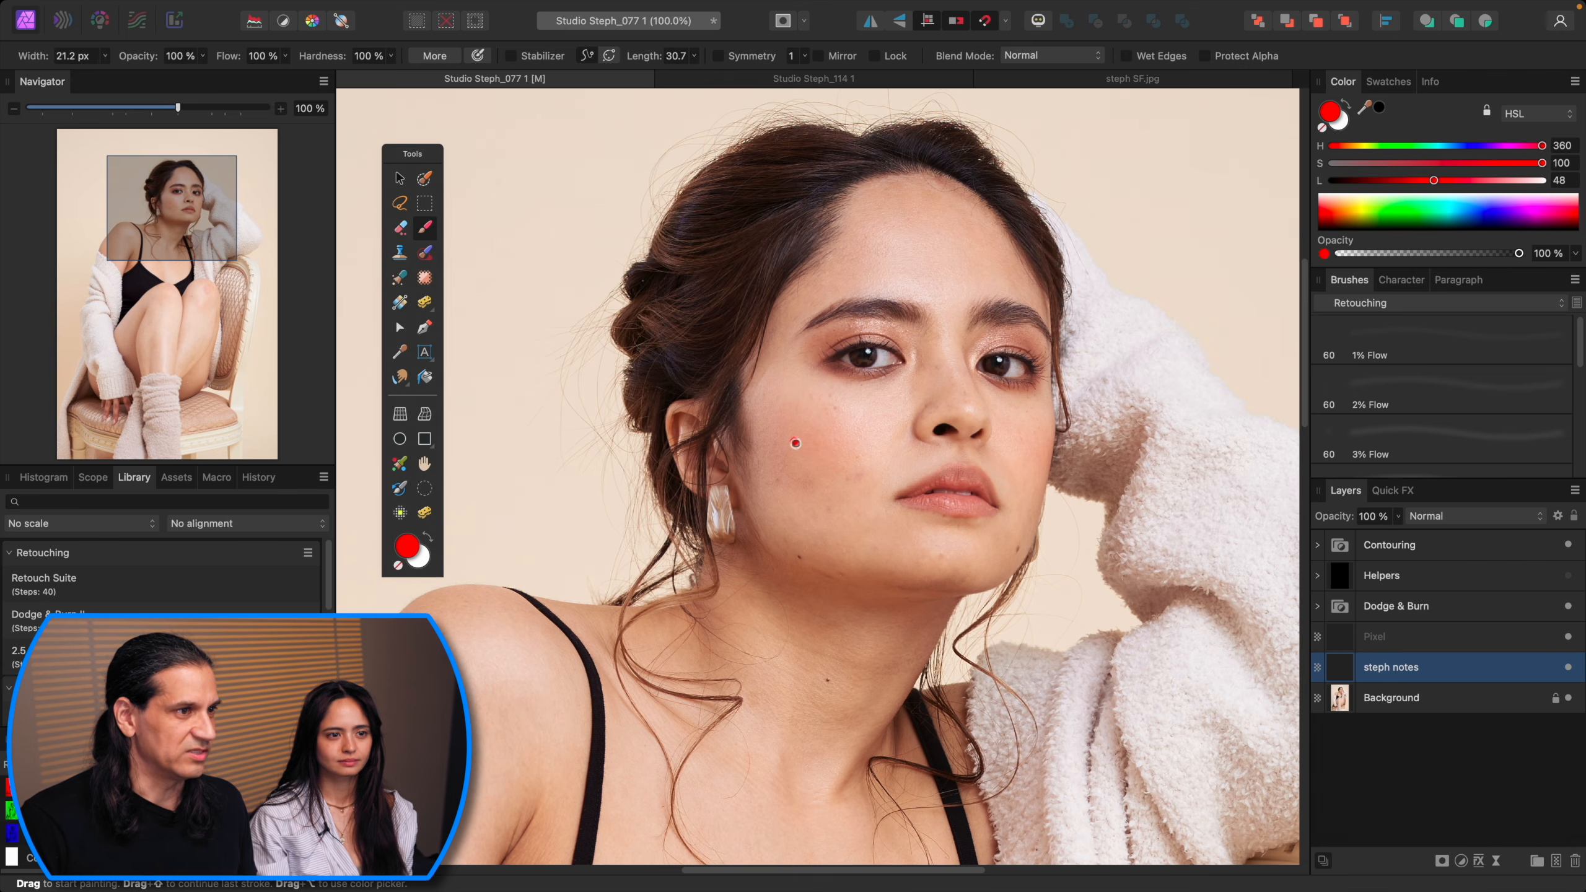
Step: Draw a red circle around the model's cheek on the notes layer
key(super+minus)
mouse_move(841, 451)
mouse_down()
mouse_move(859, 537)
mouse_move(856, 440)
mouse_up()
key(super+minus)
mouse_move(949, 506)
mouse_down()
mouse_move(917, 462)
mouse_move(1006, 431)
mouse_move(1019, 403)
mouse_up()
key(super+0)
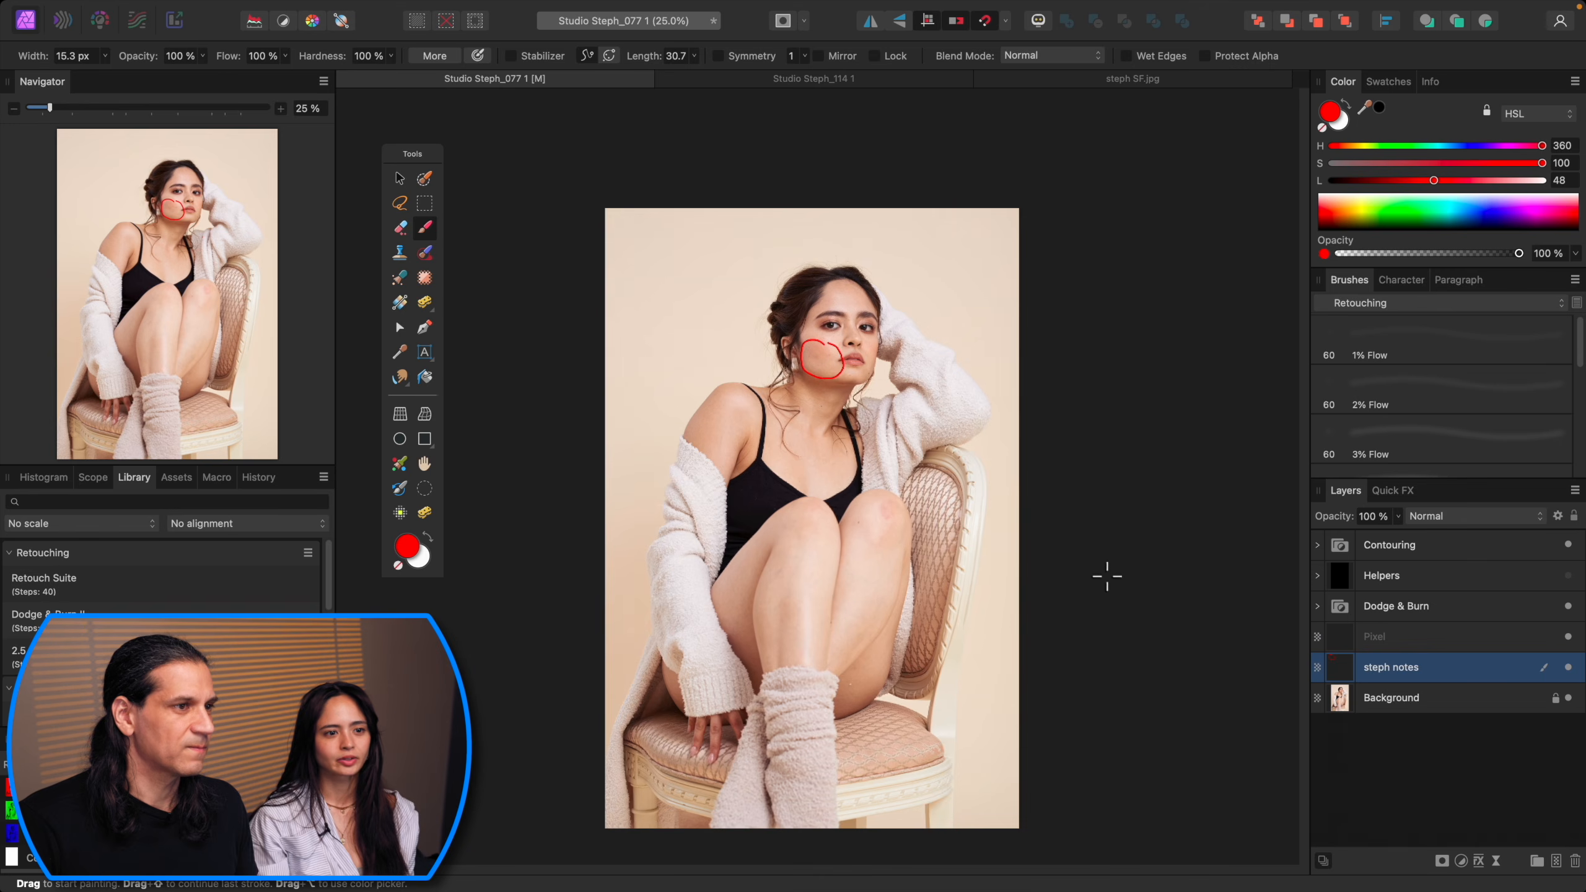
Step: Draw a red circle around the reddish mark on the right knee
key(super+plus)
key(super+plus)
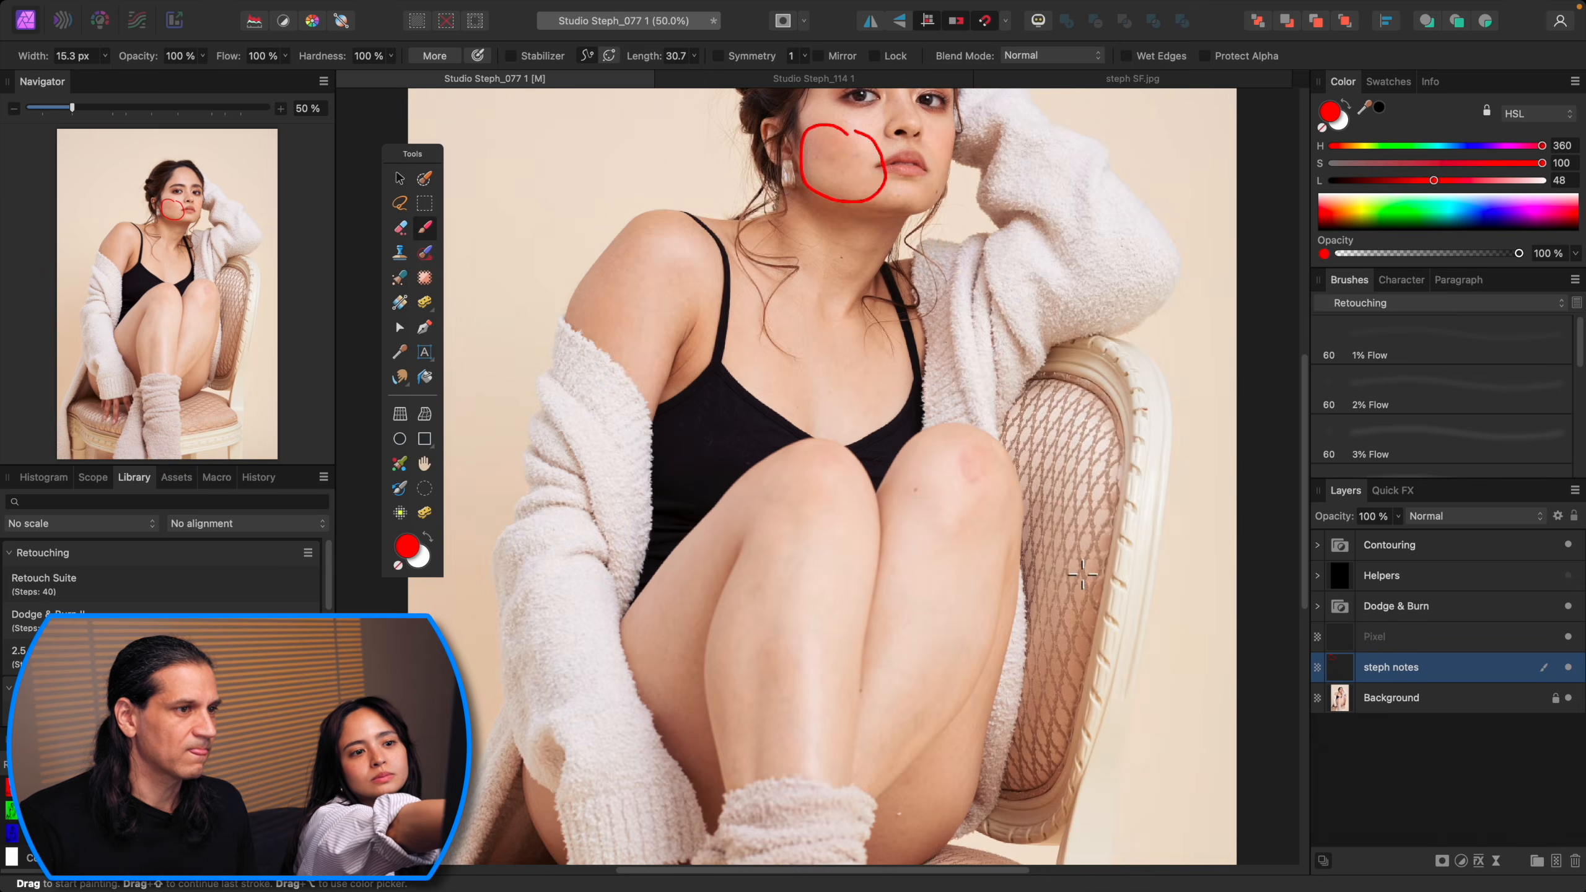
click(1095, 500)
drag(1149, 427, 1074, 477)
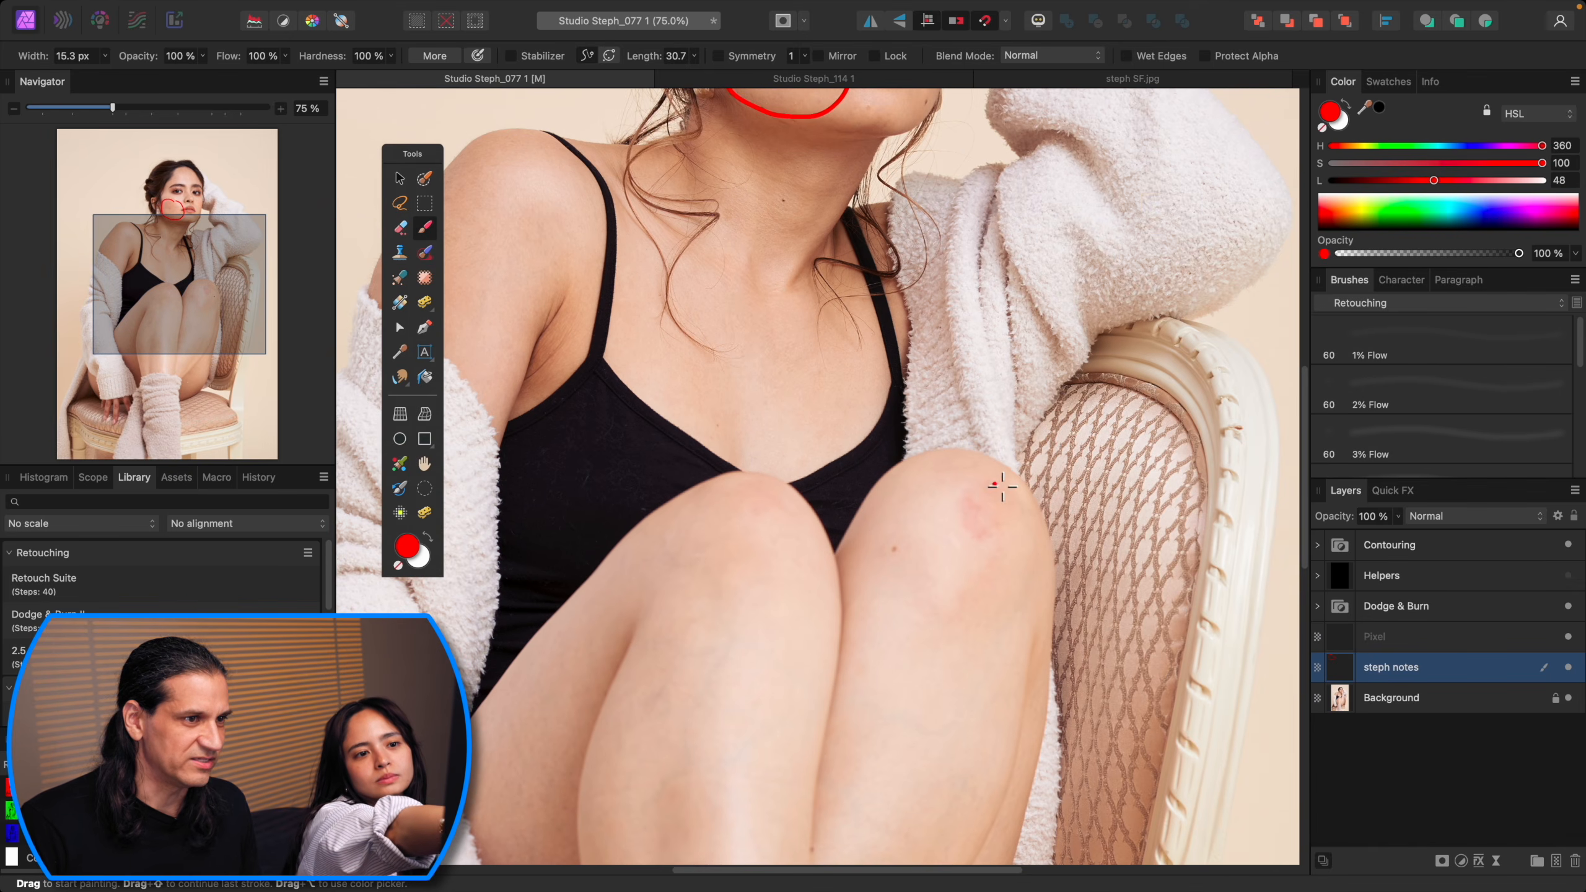
mouse_move(977, 446)
mouse_down()
mouse_move(955, 520)
mouse_move(983, 566)
mouse_move(1046, 542)
mouse_move(1035, 488)
mouse_move(977, 445)
mouse_up()
key(super+minus)
key(super+0)
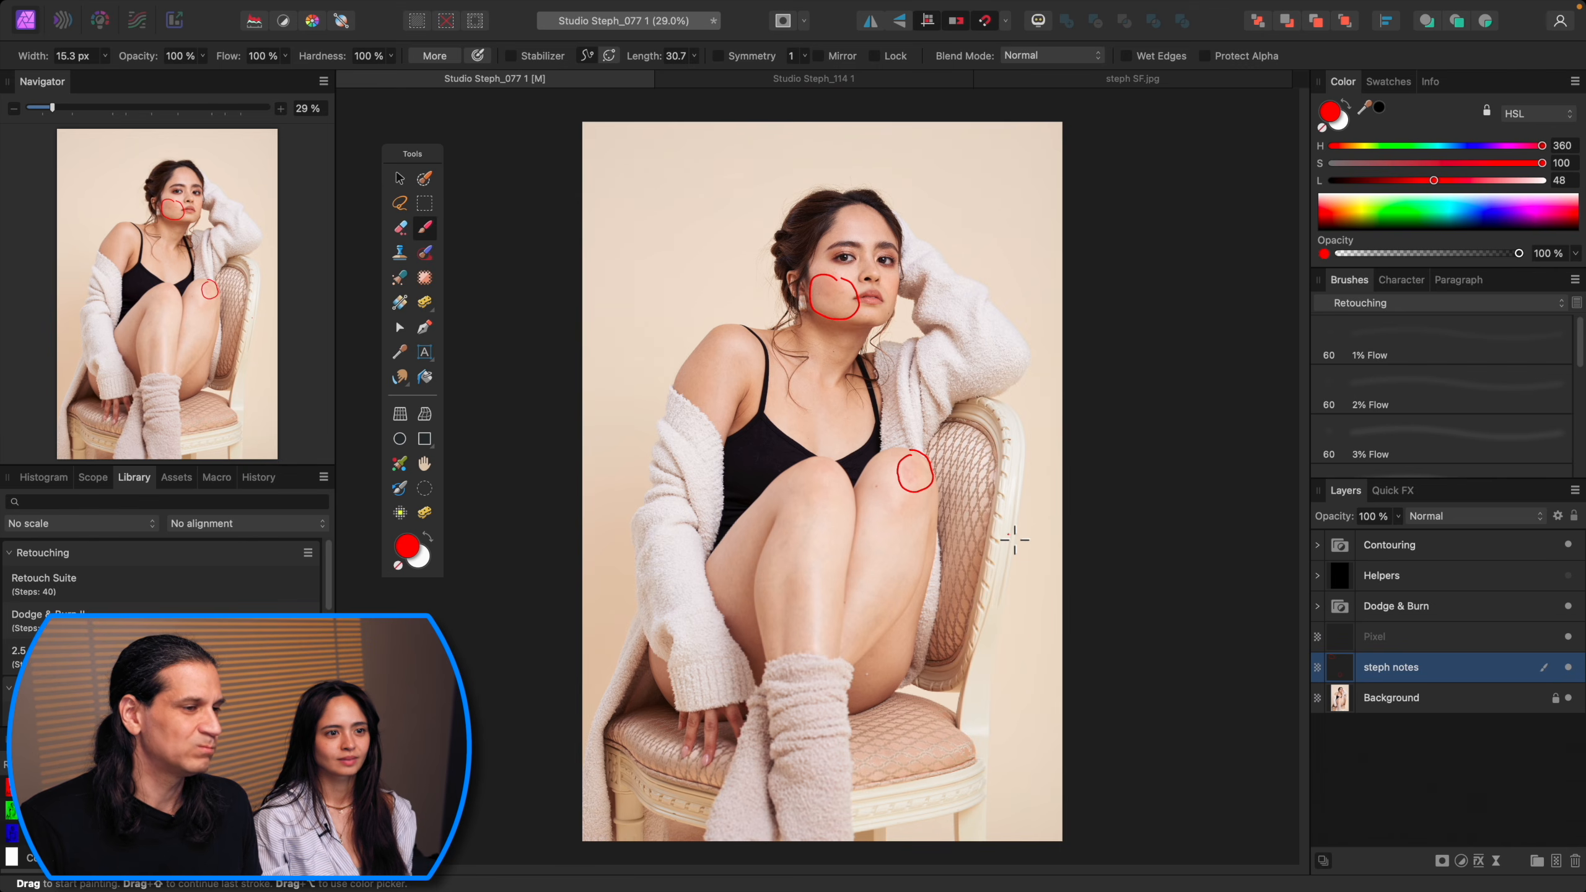
Step: Reduce the brush width to 13 px and draw two red lines across the neck wrinkles
key(super+=)
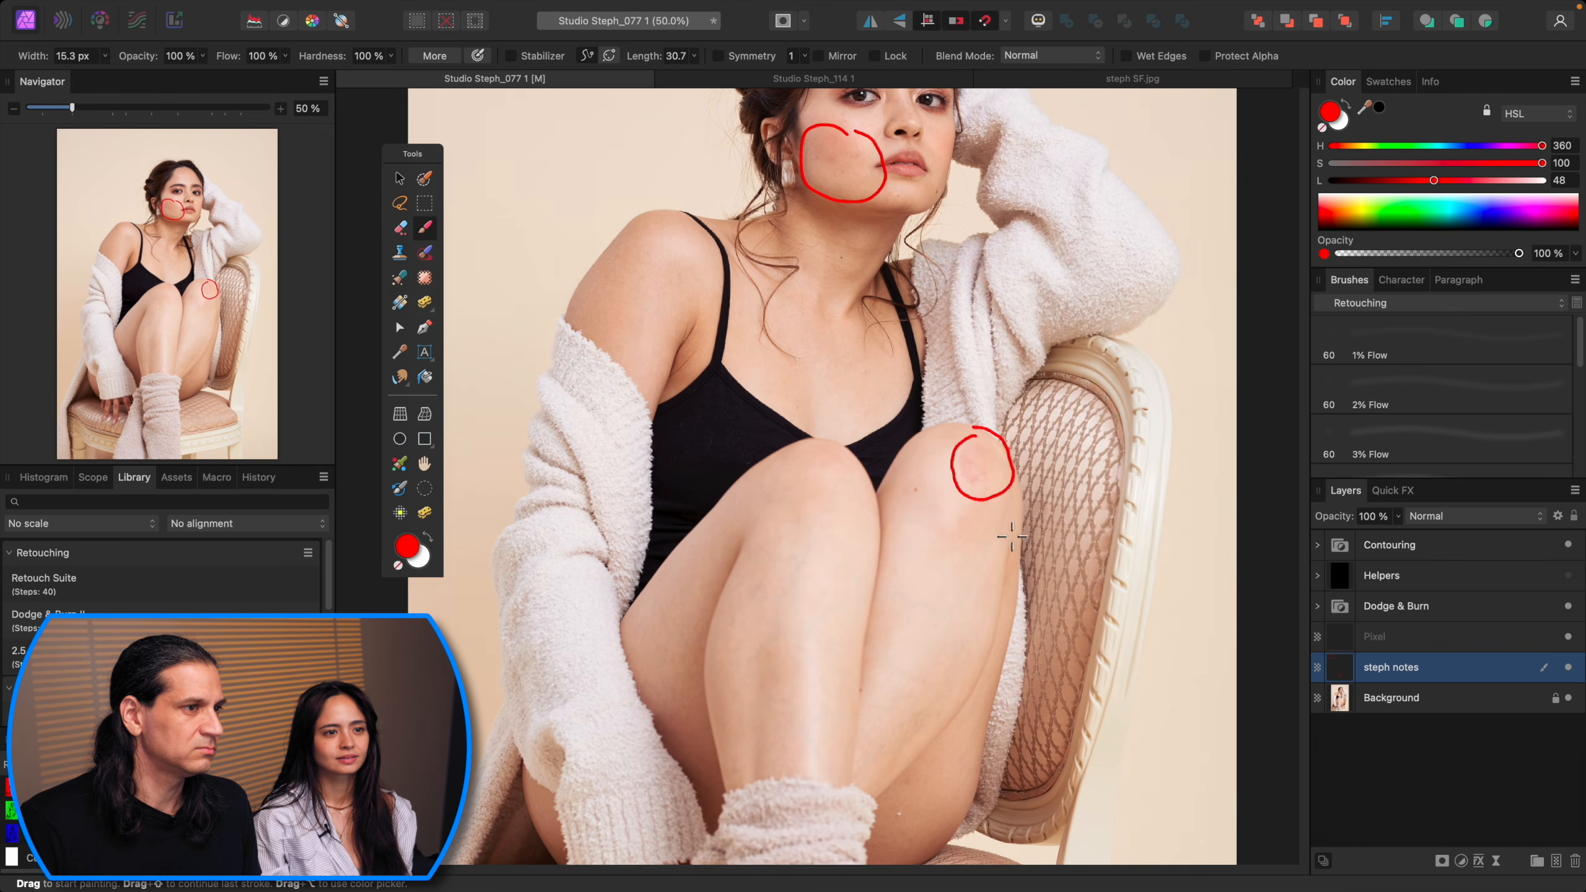
drag(1041, 560, 1036, 500)
key(super+minus)
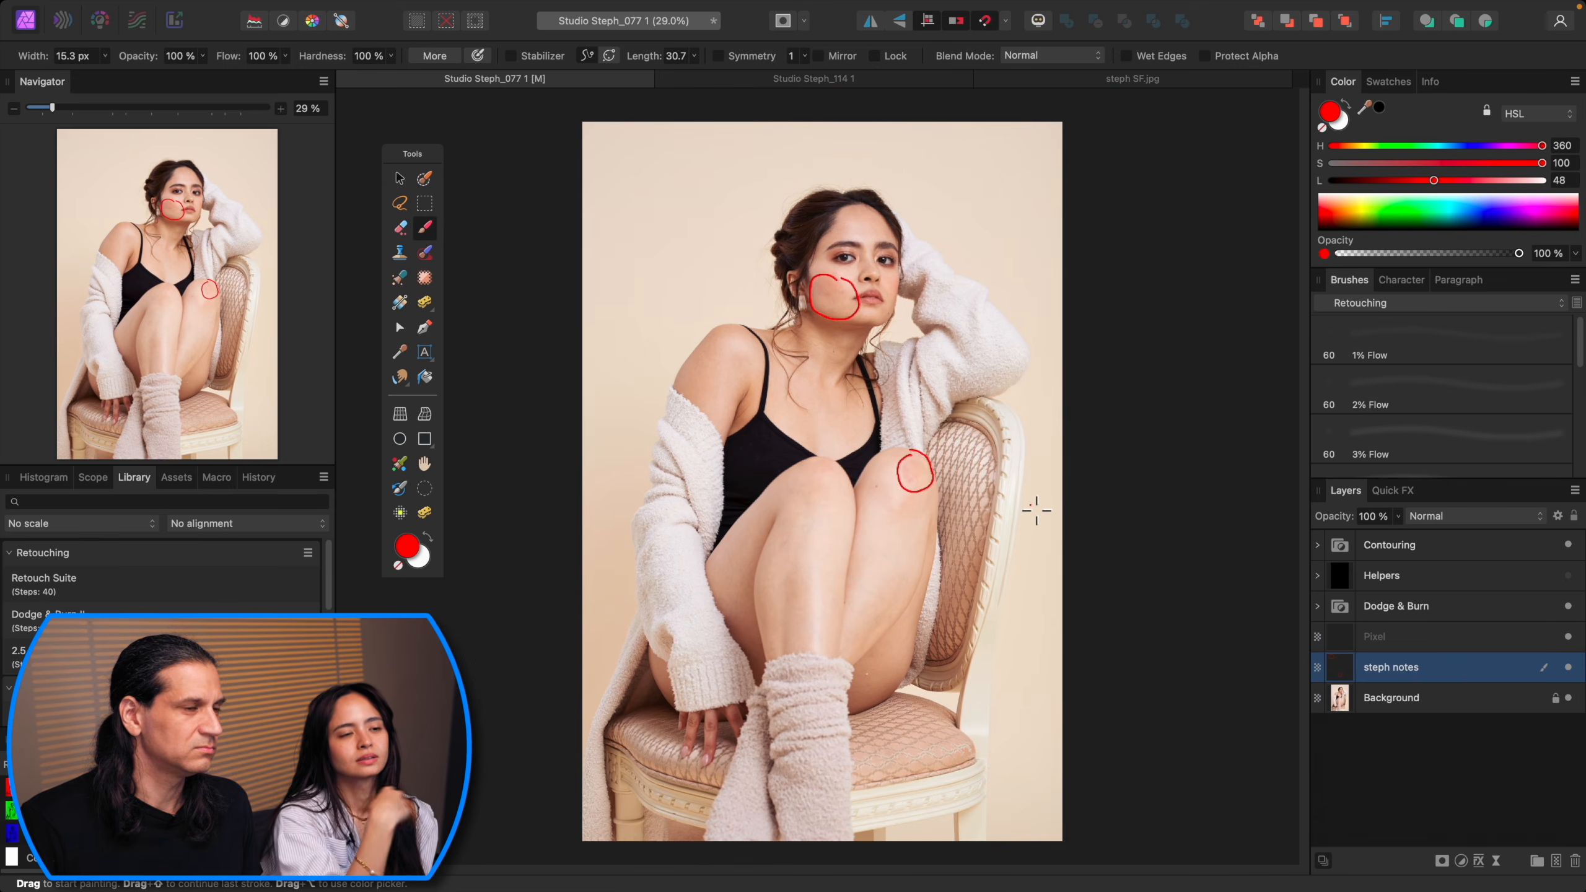
key(super+=)
key(super+=)
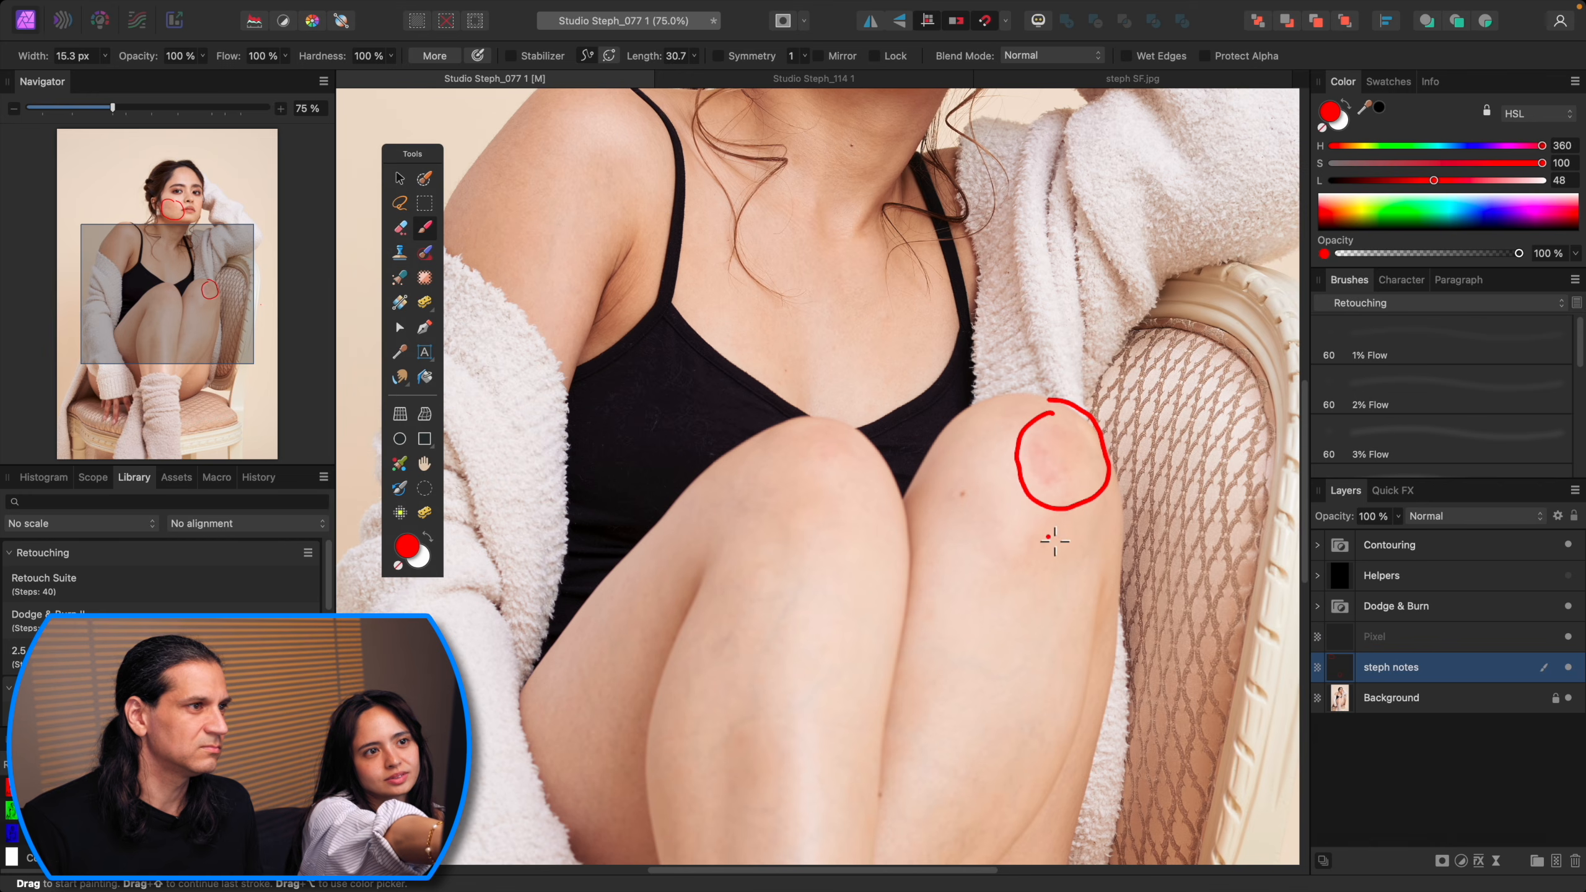
key(super+-)
key(super+=)
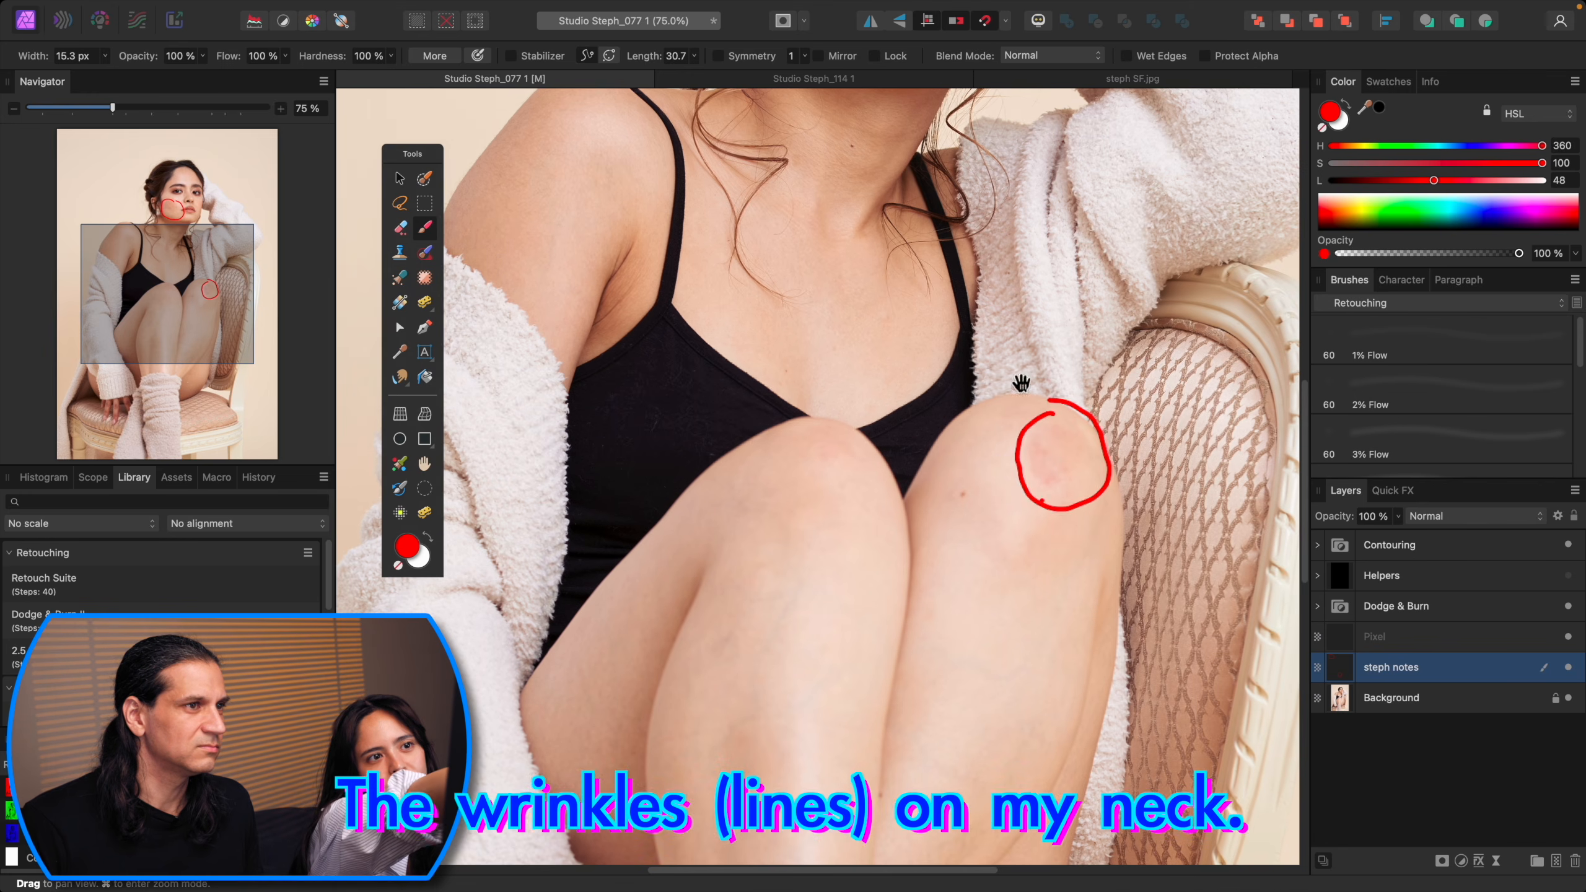
drag(1021, 384, 1001, 630)
key(super+=)
drag(1008, 538, 1085, 462)
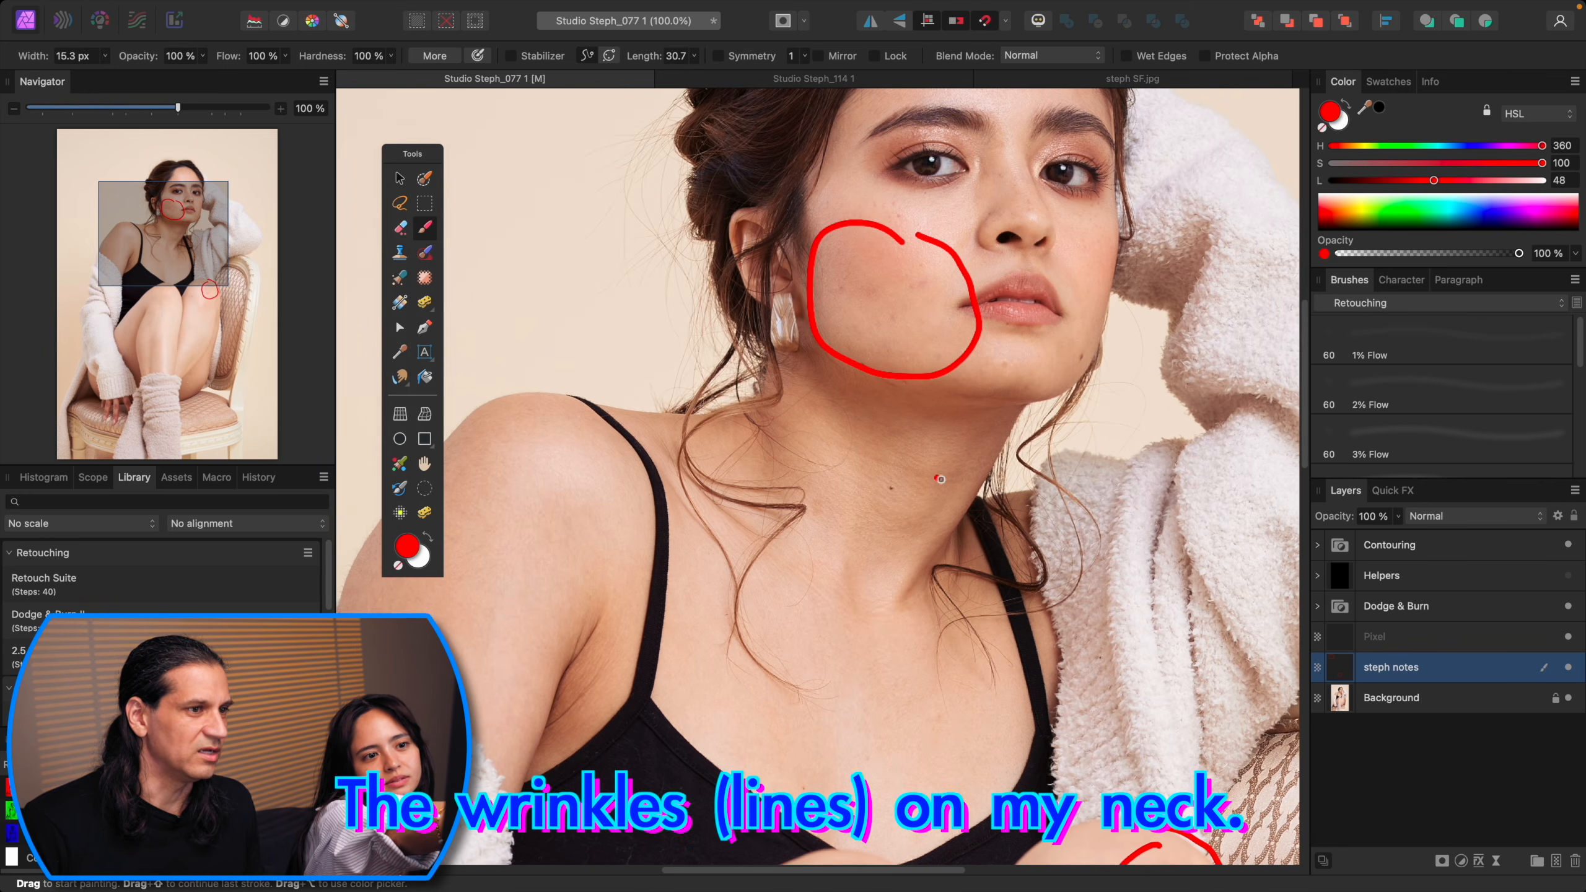
key(bracketleft)
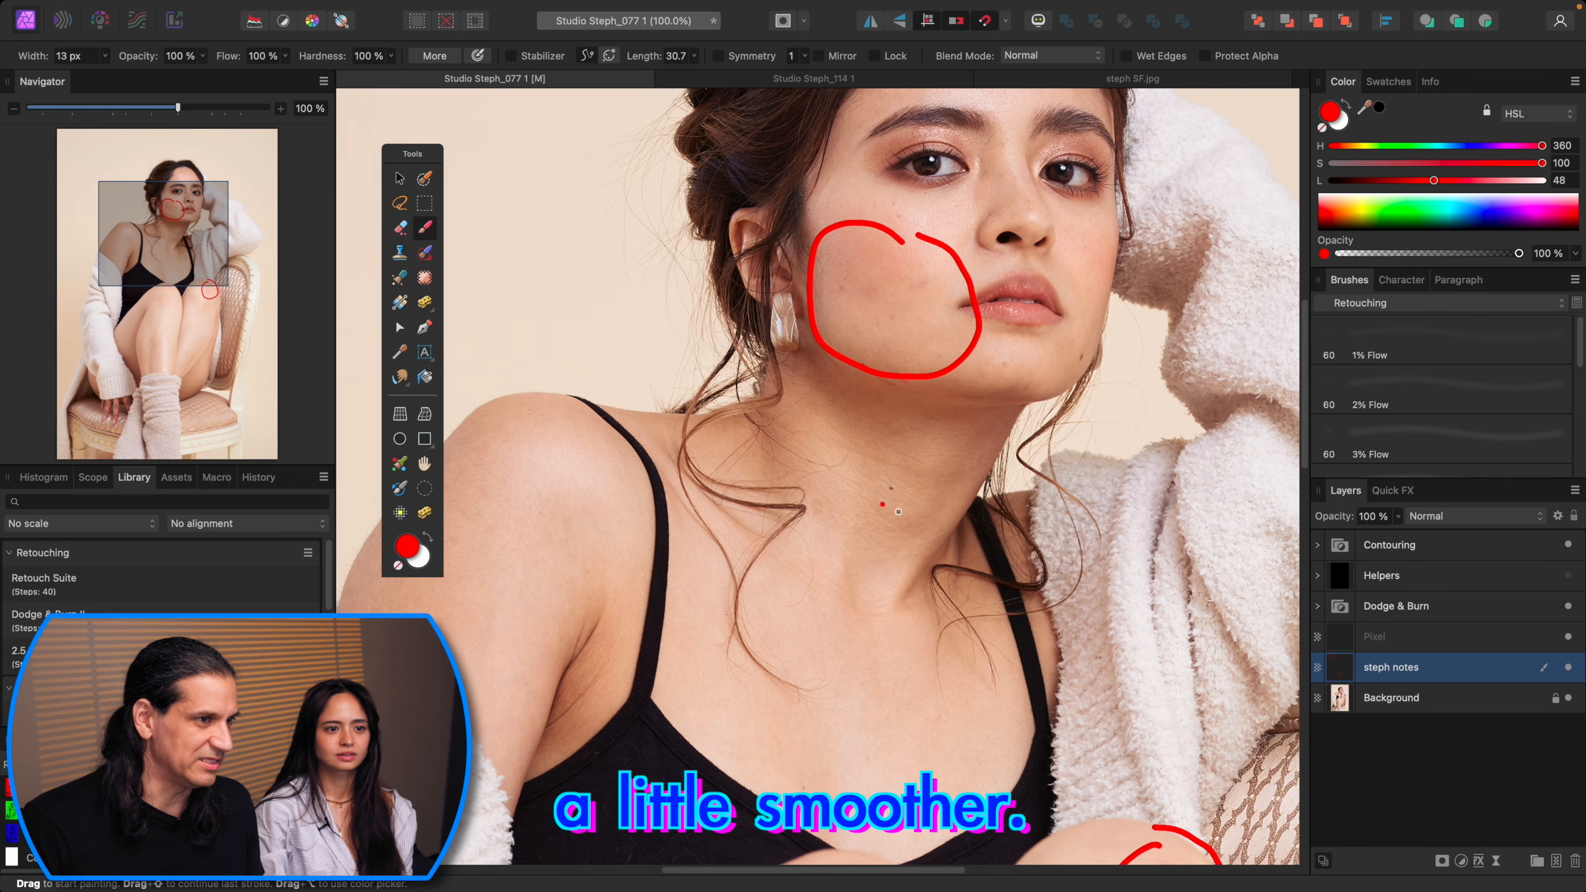
drag(822, 474, 919, 521)
drag(824, 449, 974, 485)
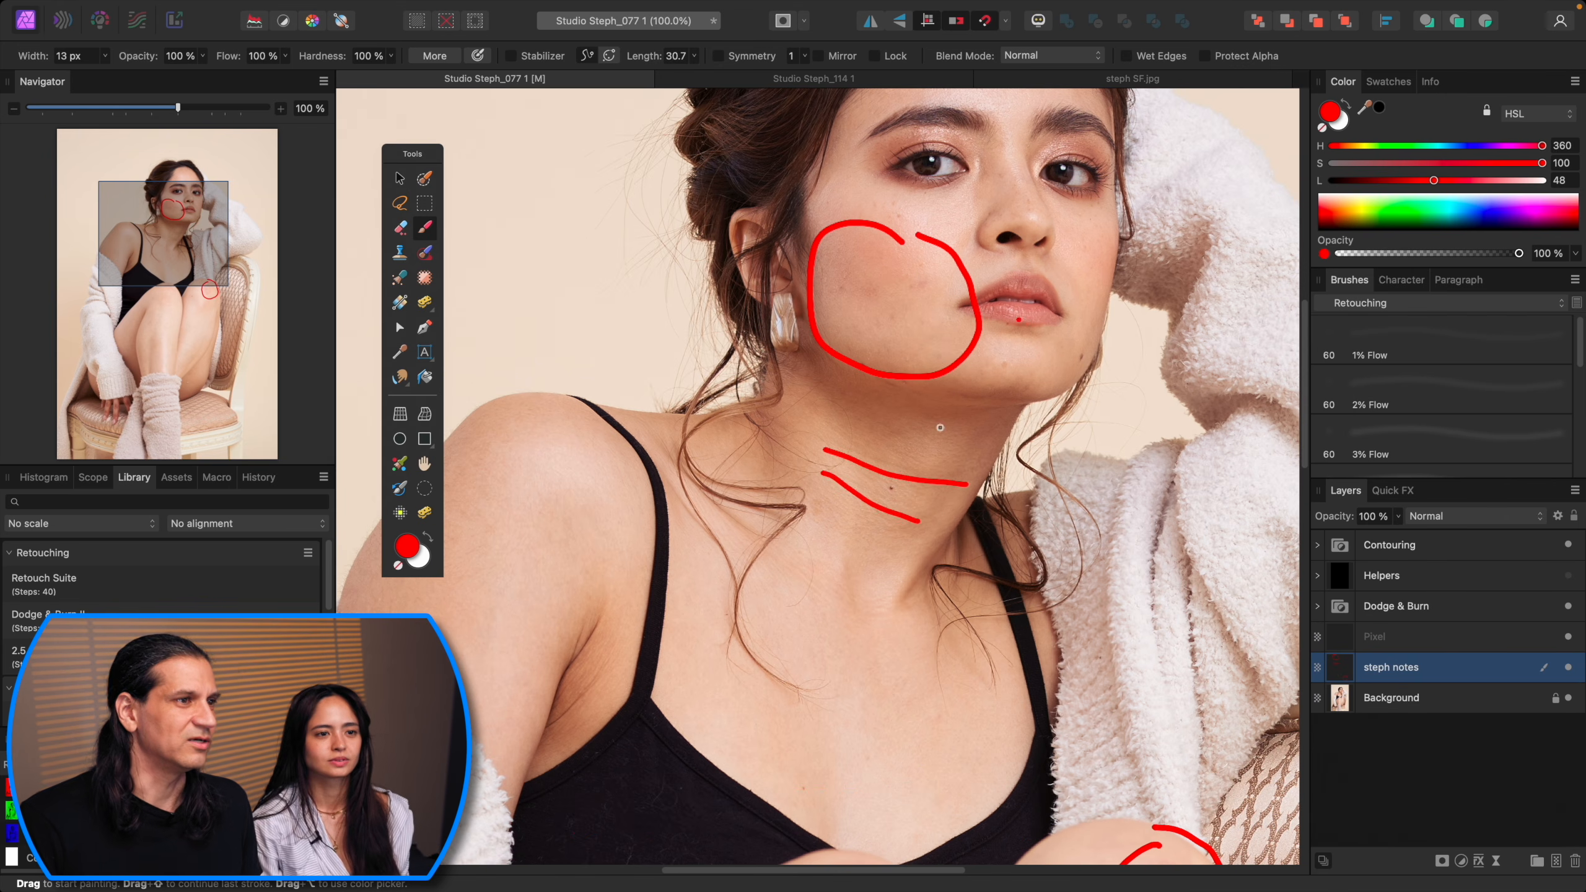
Step: Draw short red marks along the inner edge of the left knee and thigh
scroll(1031, 566, down, 10)
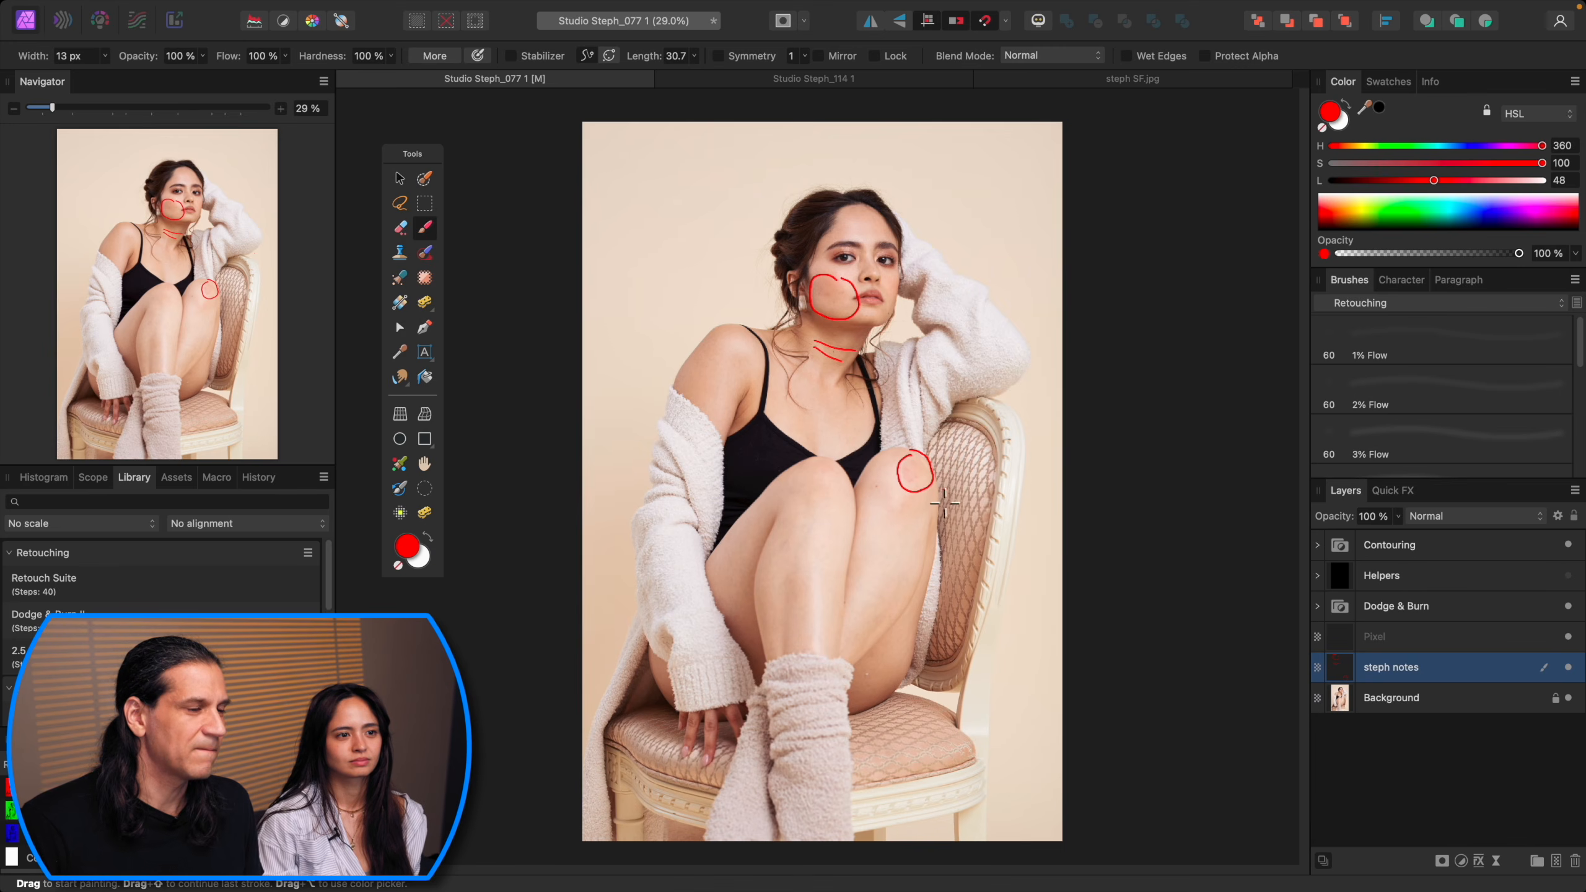
scroll(944, 503, up, 3)
drag(1053, 492, 1056, 441)
key(super+0)
key(super+plus)
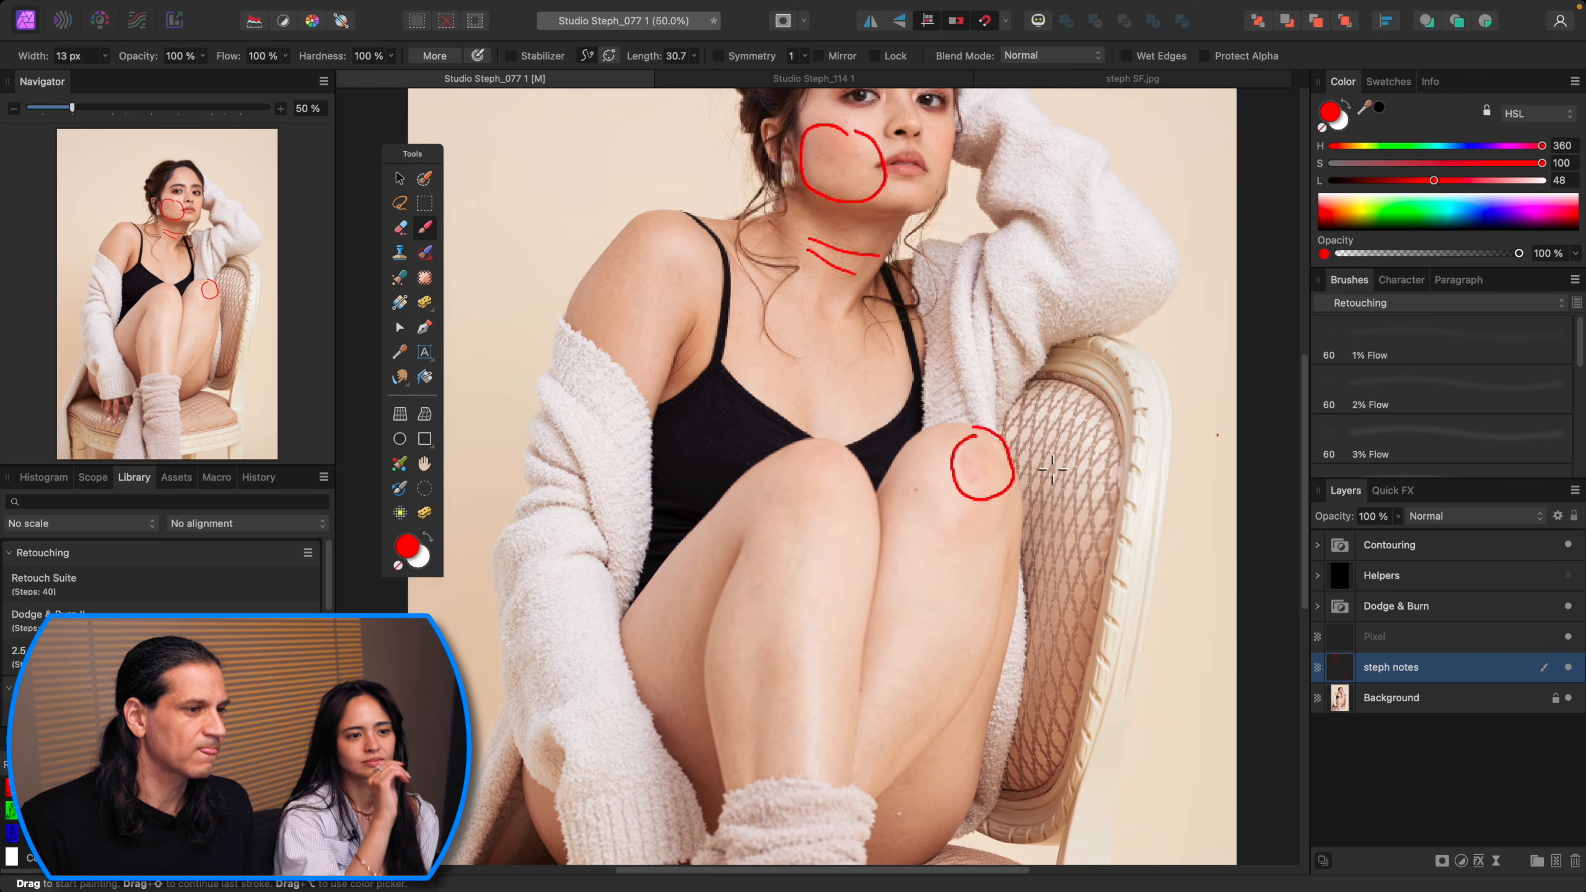
scroll(1055, 462, down, 4)
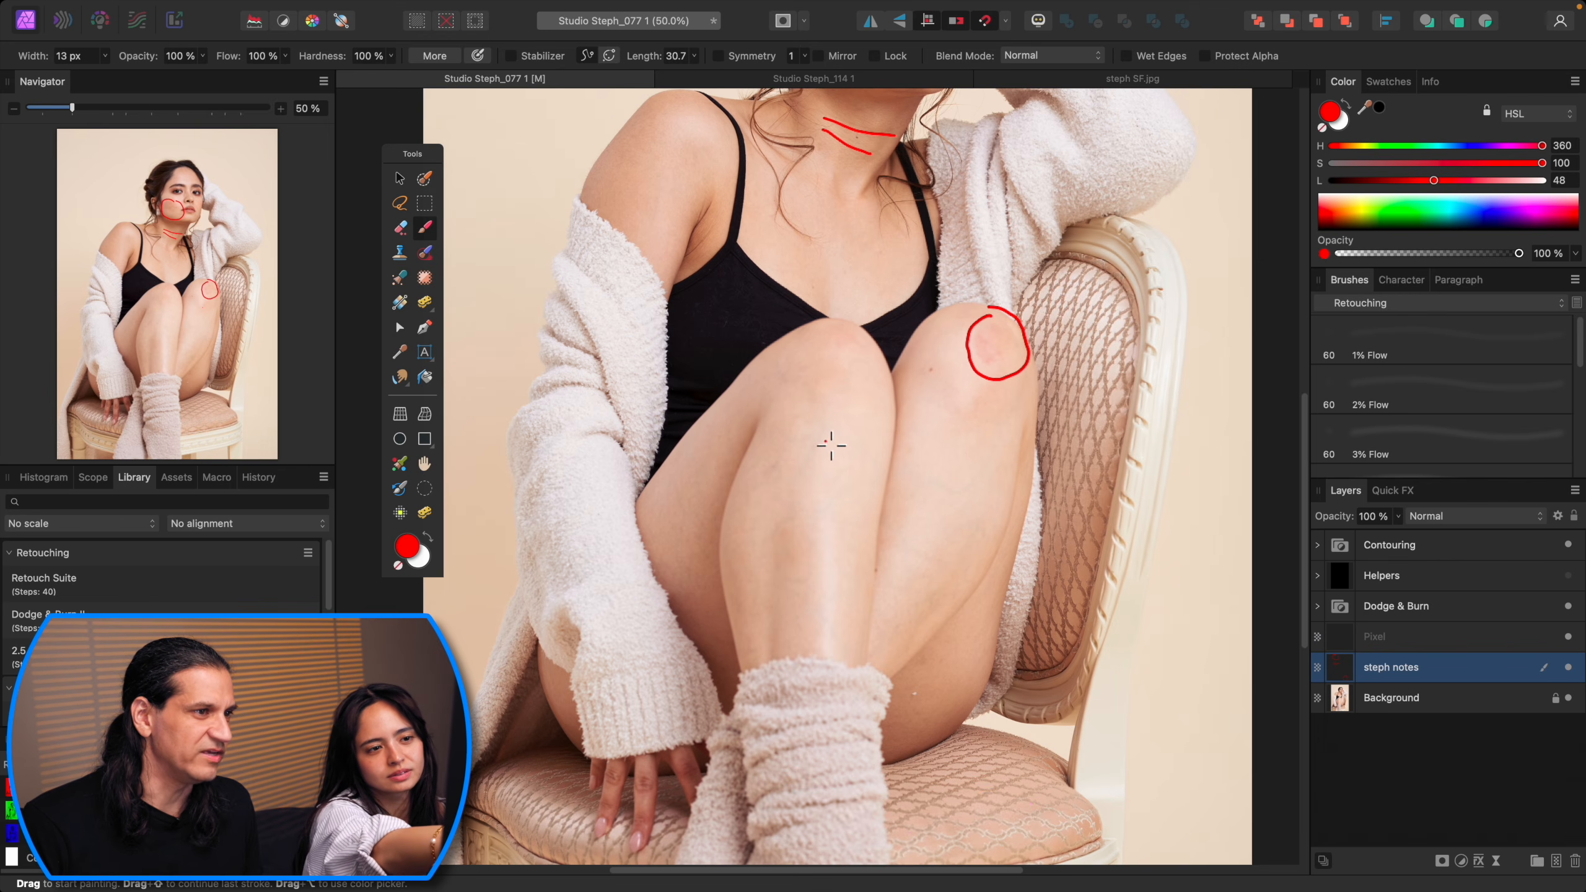
drag(826, 442, 795, 518)
drag(799, 475, 779, 472)
drag(820, 438, 811, 437)
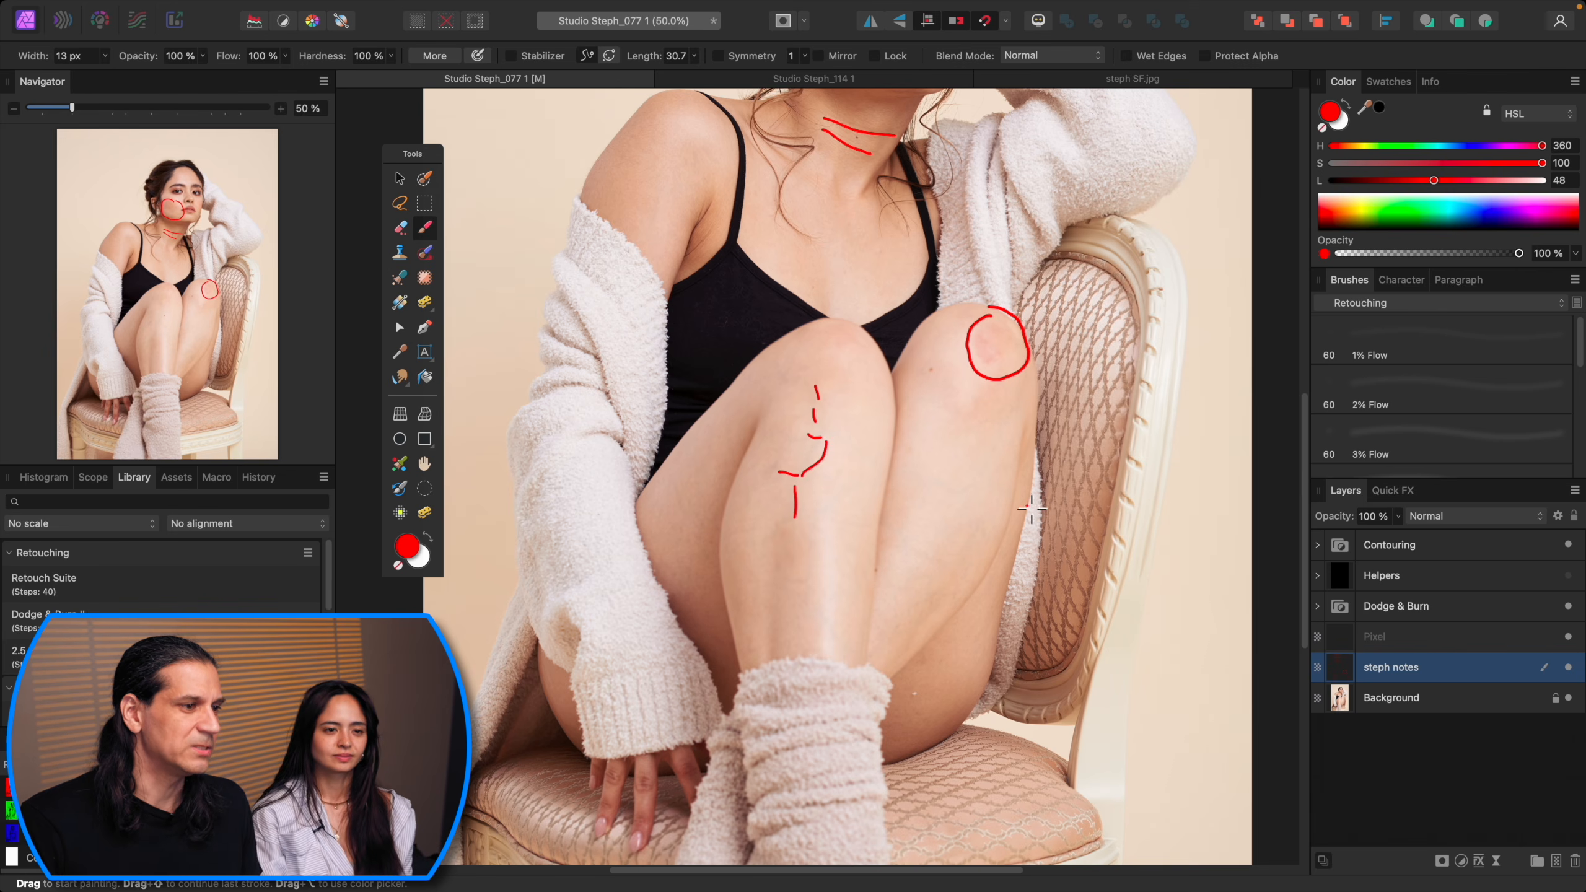
Step: Hide the steph notes layer and select the empty Pixel layer above it
key(super+0)
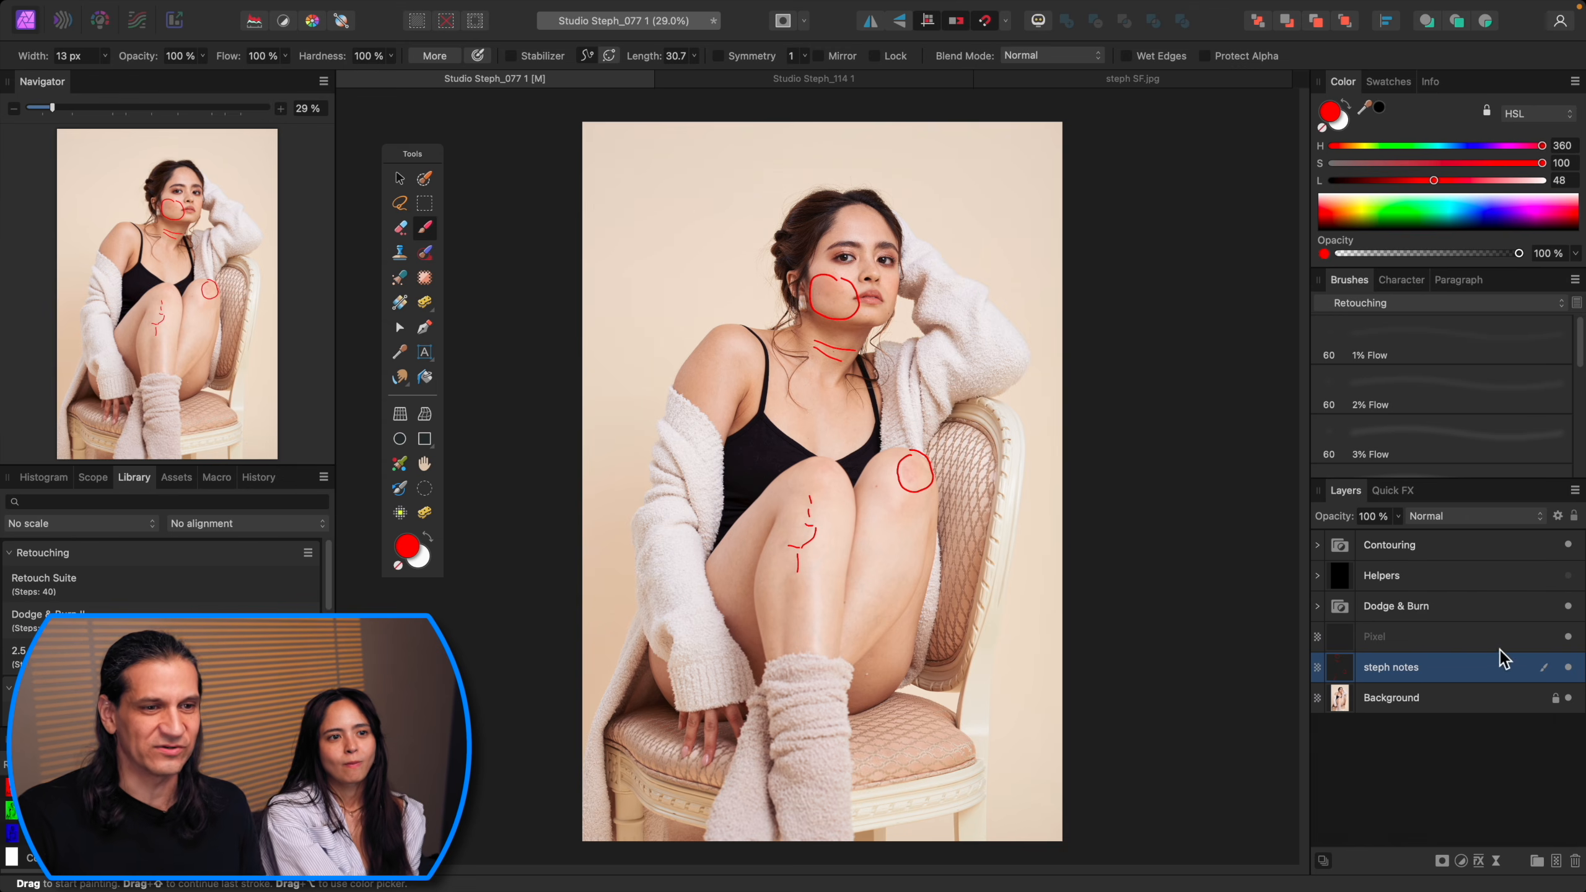
click(1569, 668)
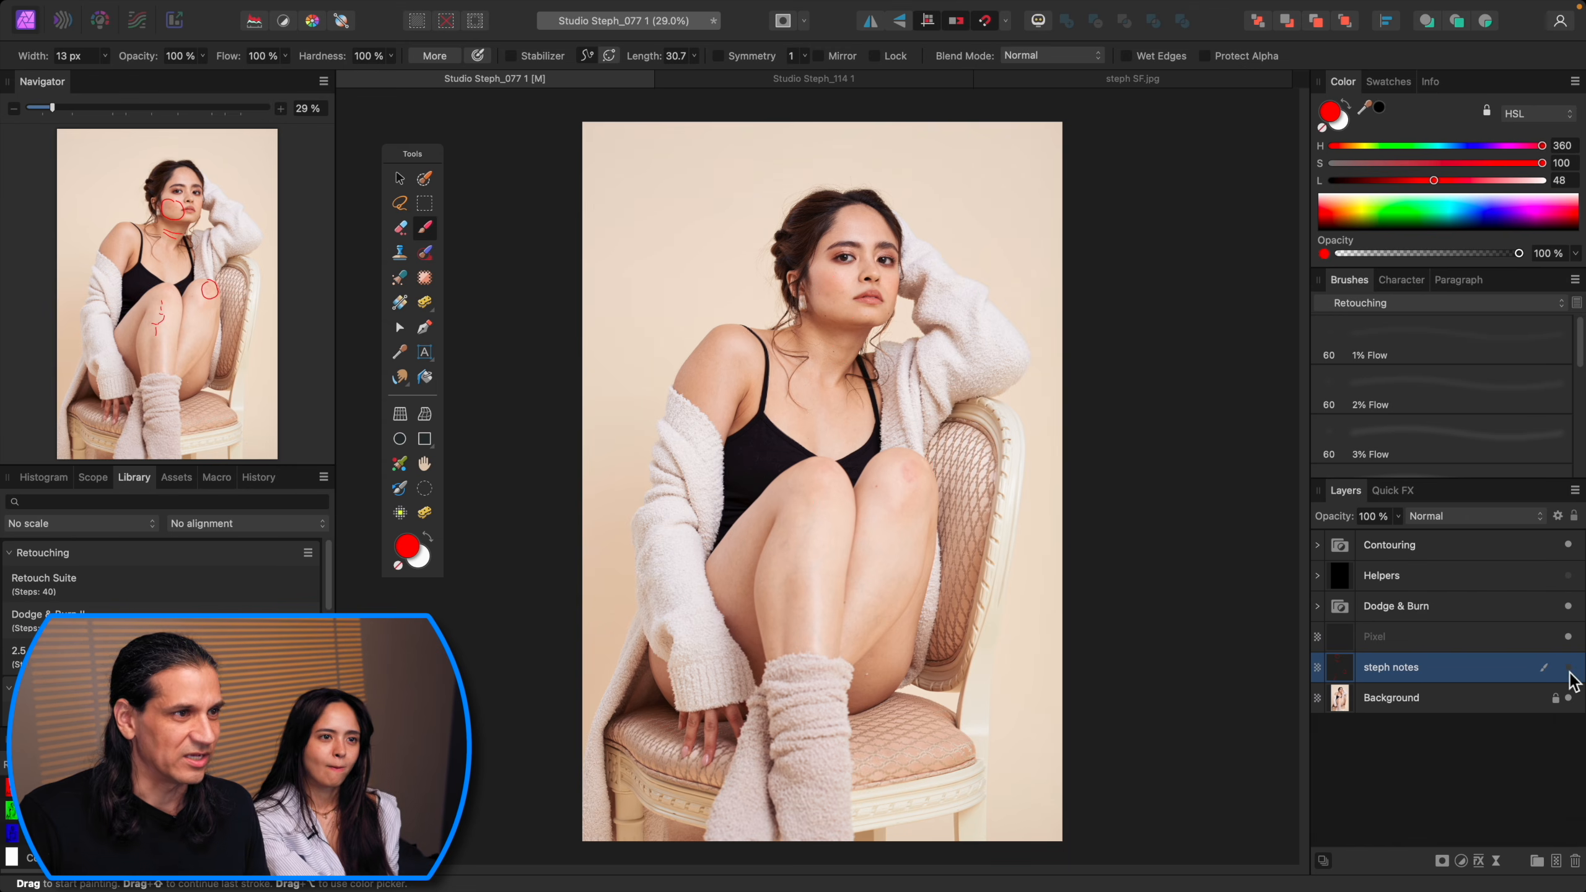
click(1499, 643)
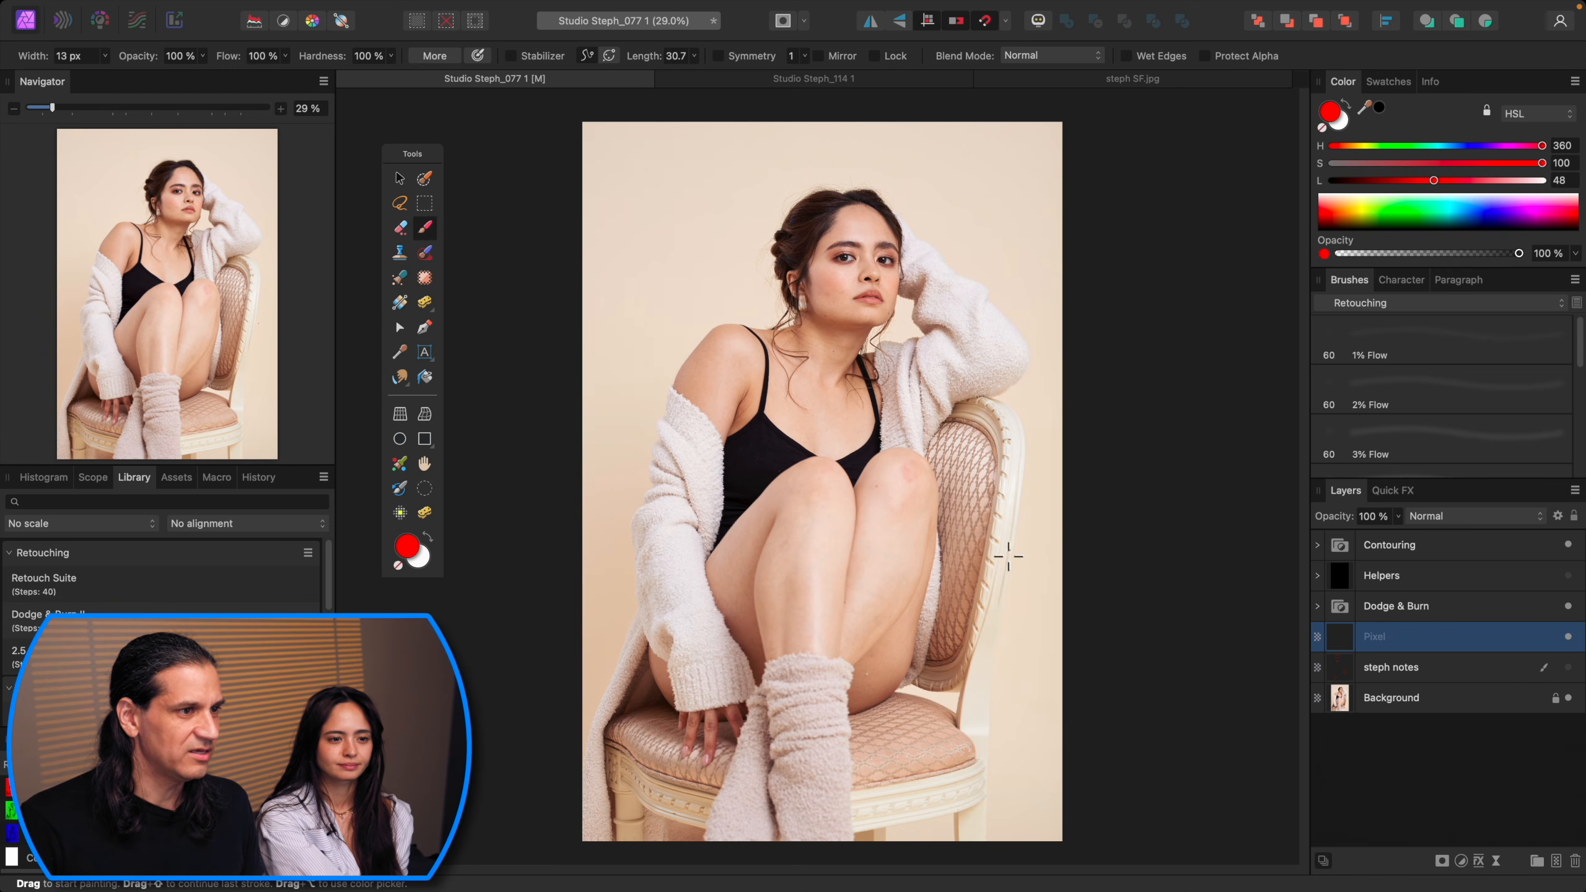
Step: Clone over the reddish mark on the right knee onto the Pixel layer using the 5% Flow retouching brush about 243 px wide
key(super+equal)
key(super+equal)
key(super+equal)
drag(1061, 500, 871, 472)
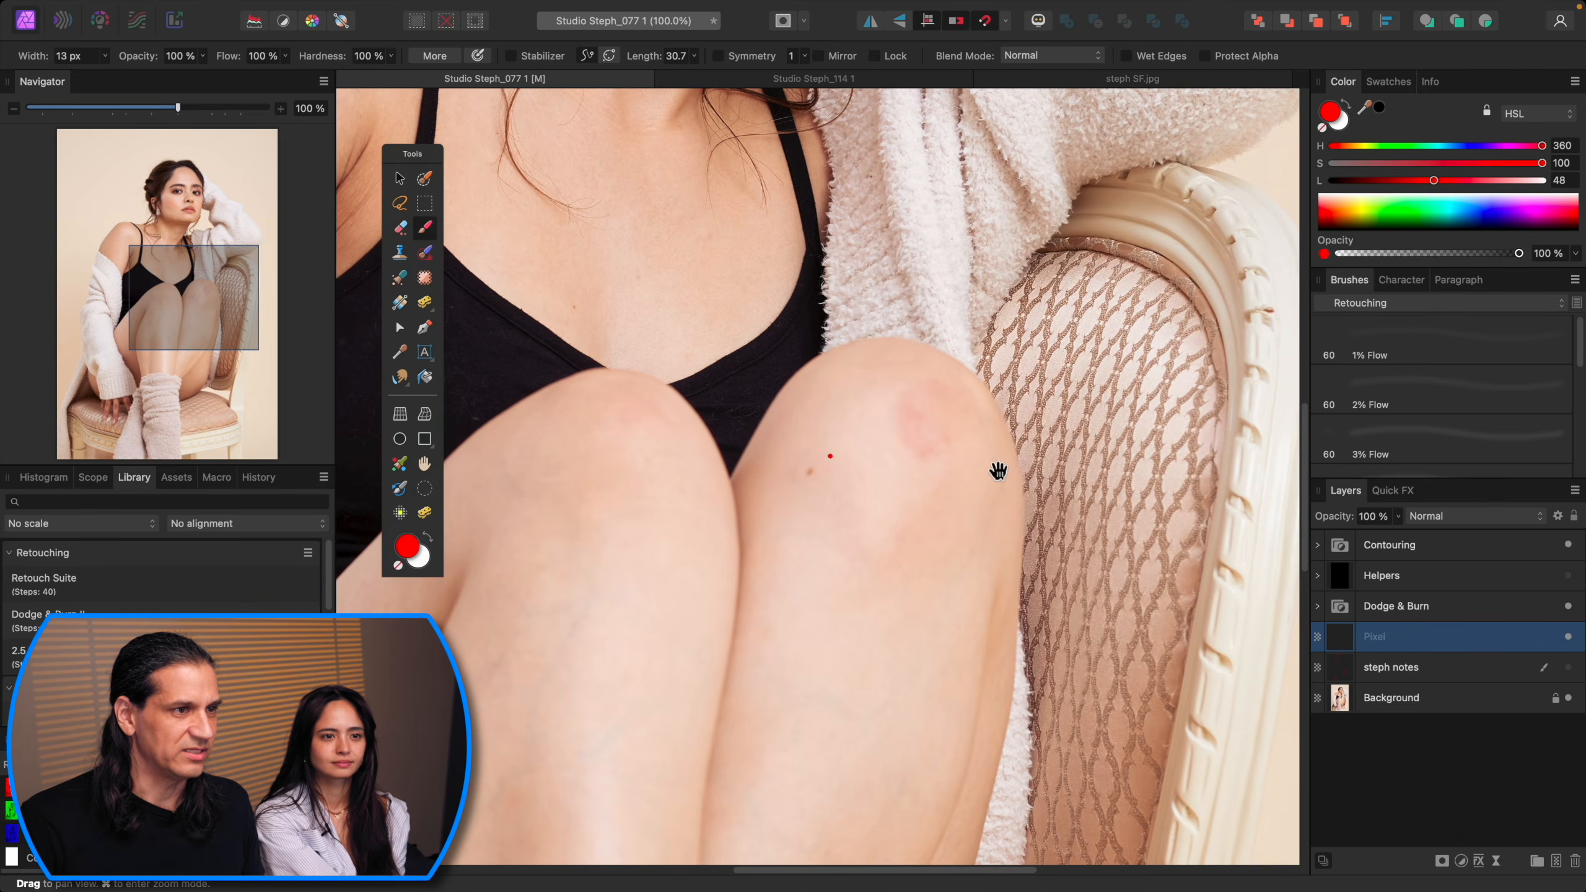
key(super+equal)
key(super+minus)
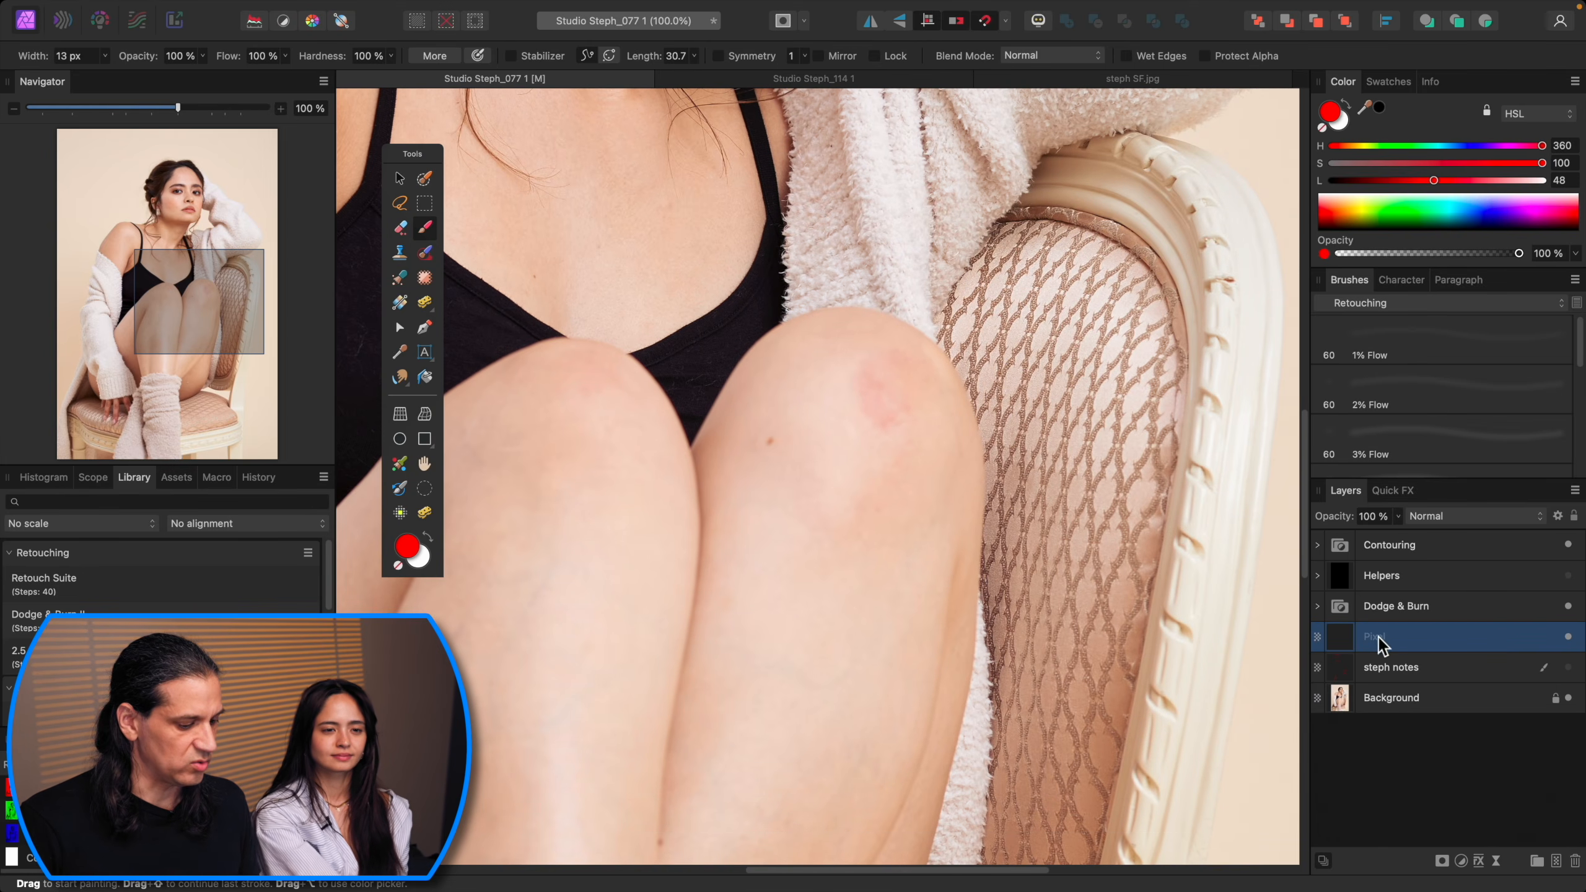
key(s)
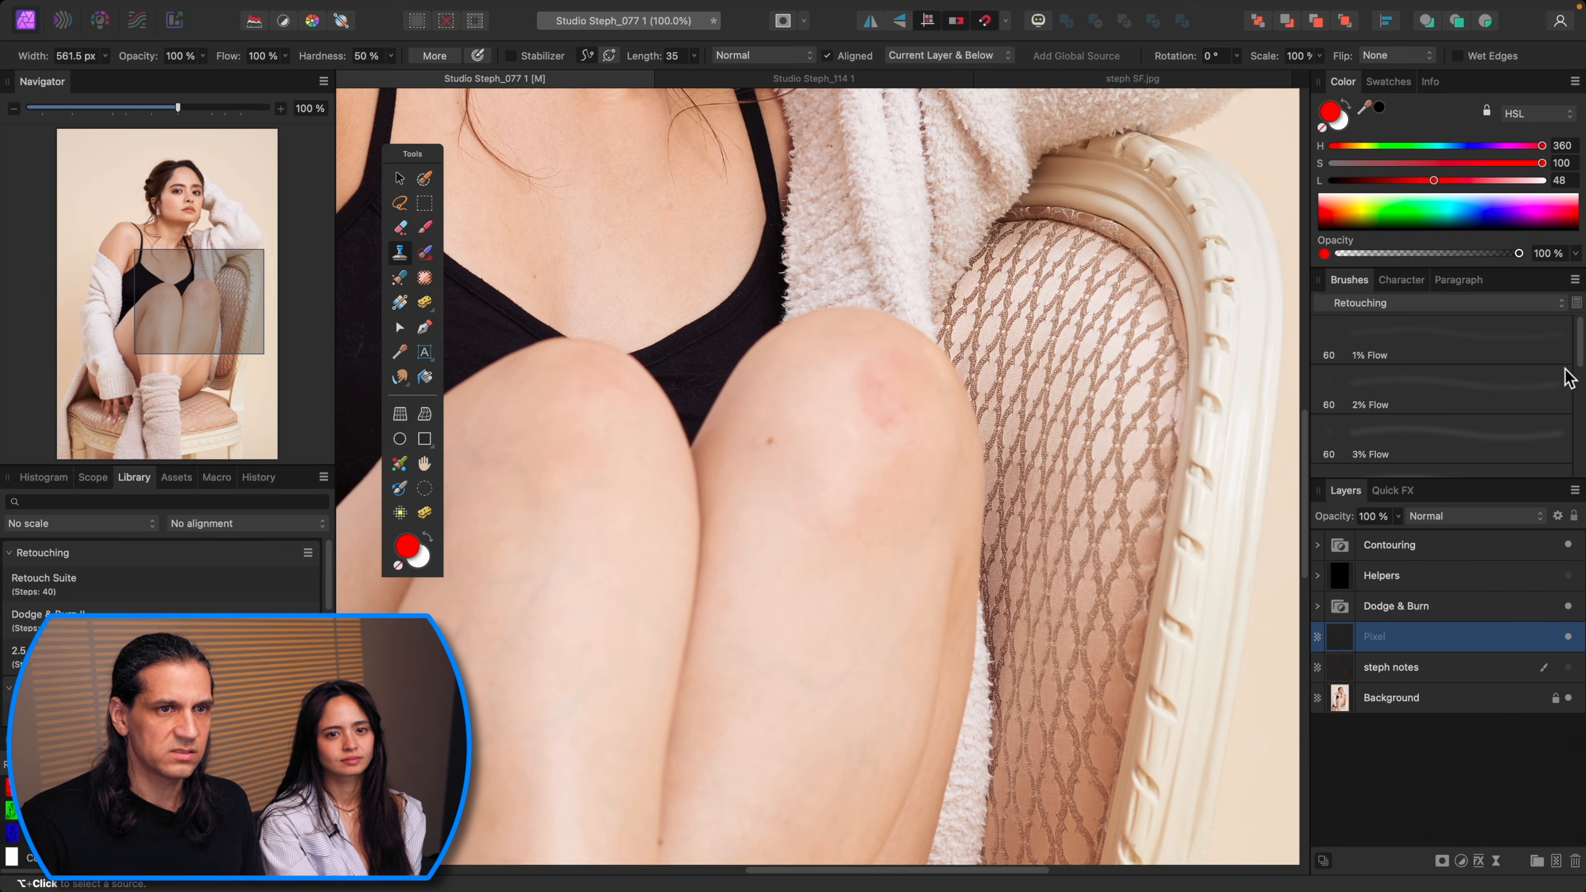
scroll(1542, 381, down, 3)
click(1523, 387)
click(1523, 387)
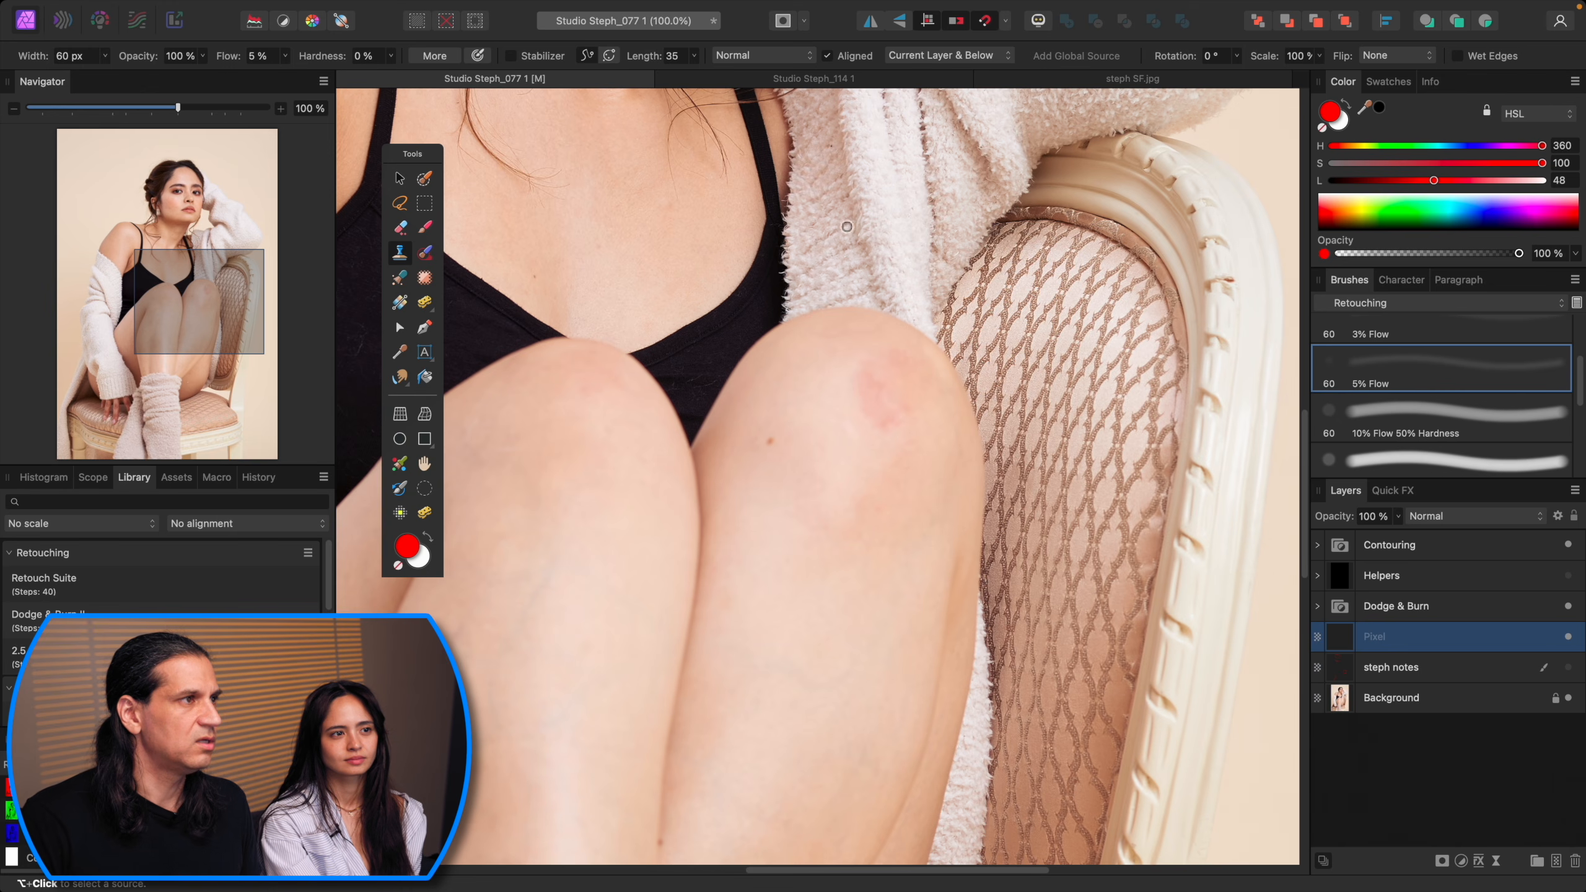
alt+click(855, 446)
key(bracketright)
key(bracketright)
key(bracketright)
key(bracketright)
key(bracketright)
key(bracketright)
key(bracketright)
key(bracketright)
key(bracketright)
key(bracketright)
key(bracketright)
key(bracketright)
key(bracketright)
key(bracketright)
key(bracketright)
key(bracketright)
key(bracketright)
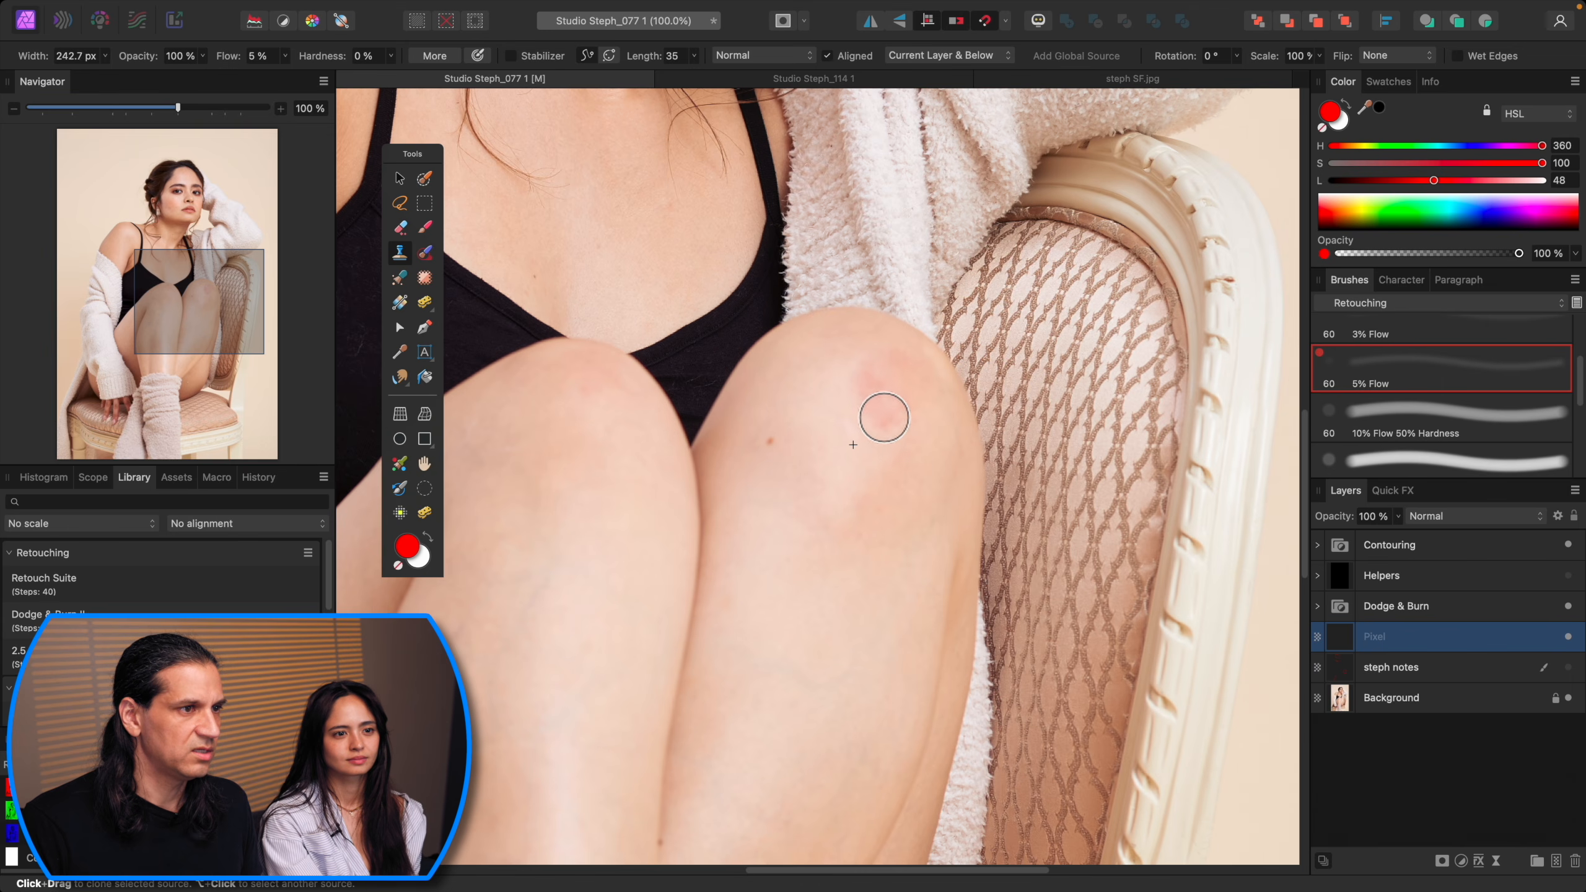
mouse_move(882, 413)
mouse_down()
mouse_move(868, 379)
mouse_move(876, 413)
mouse_up()
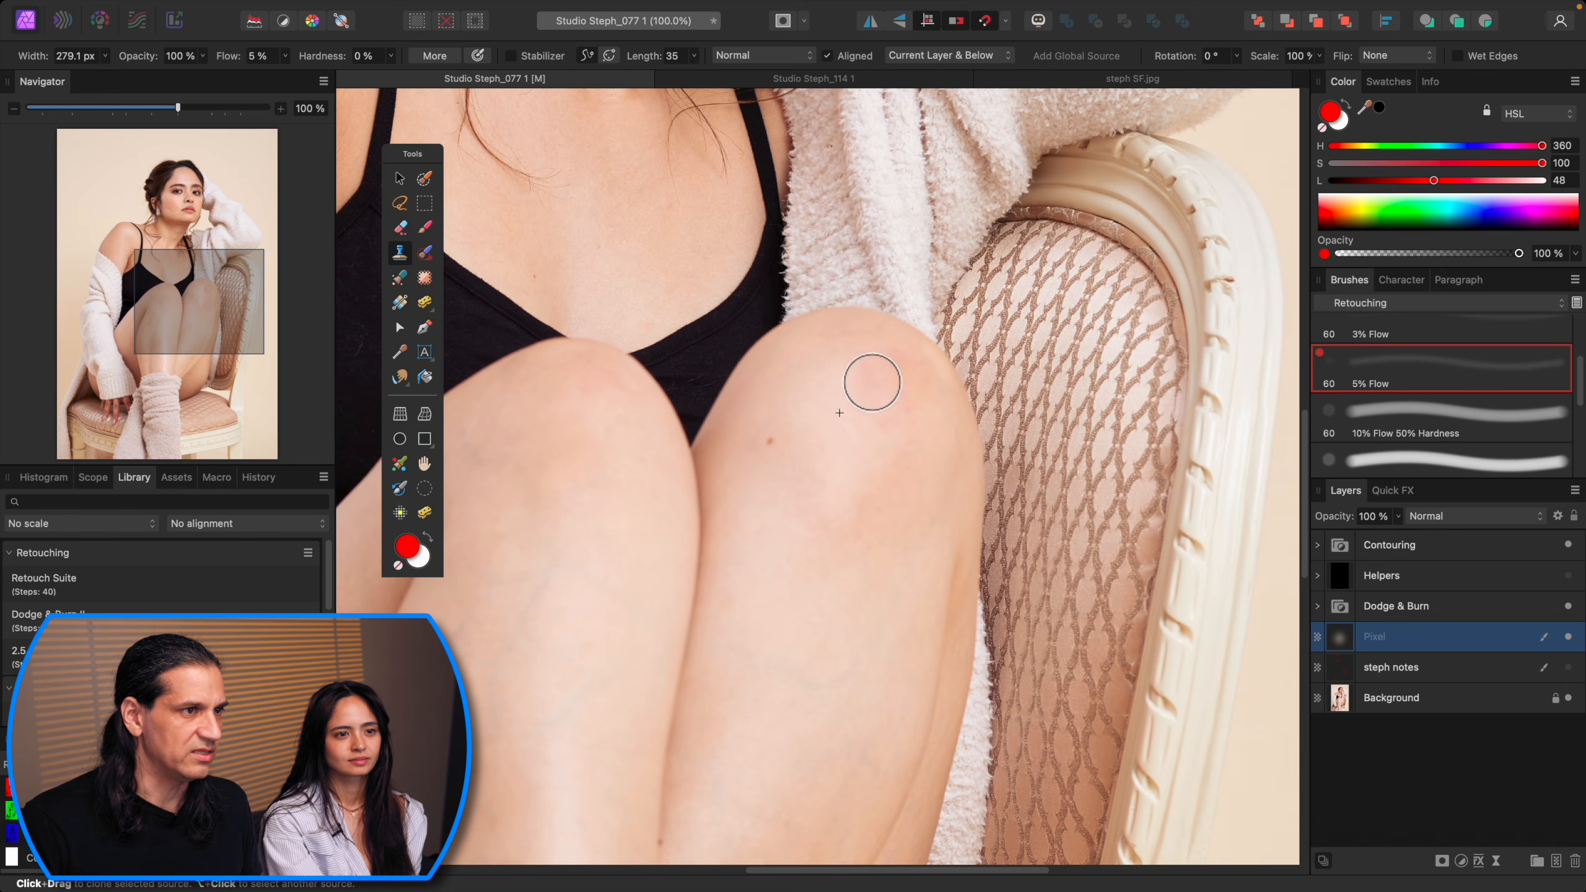
Step: Resample a nearby skin source and clone further strokes across the knee mark with a brush about 200–217 px wide
key(bracketleft)
key(bracketleft)
key(bracketleft)
alt+click(840, 378)
drag(873, 374, 882, 414)
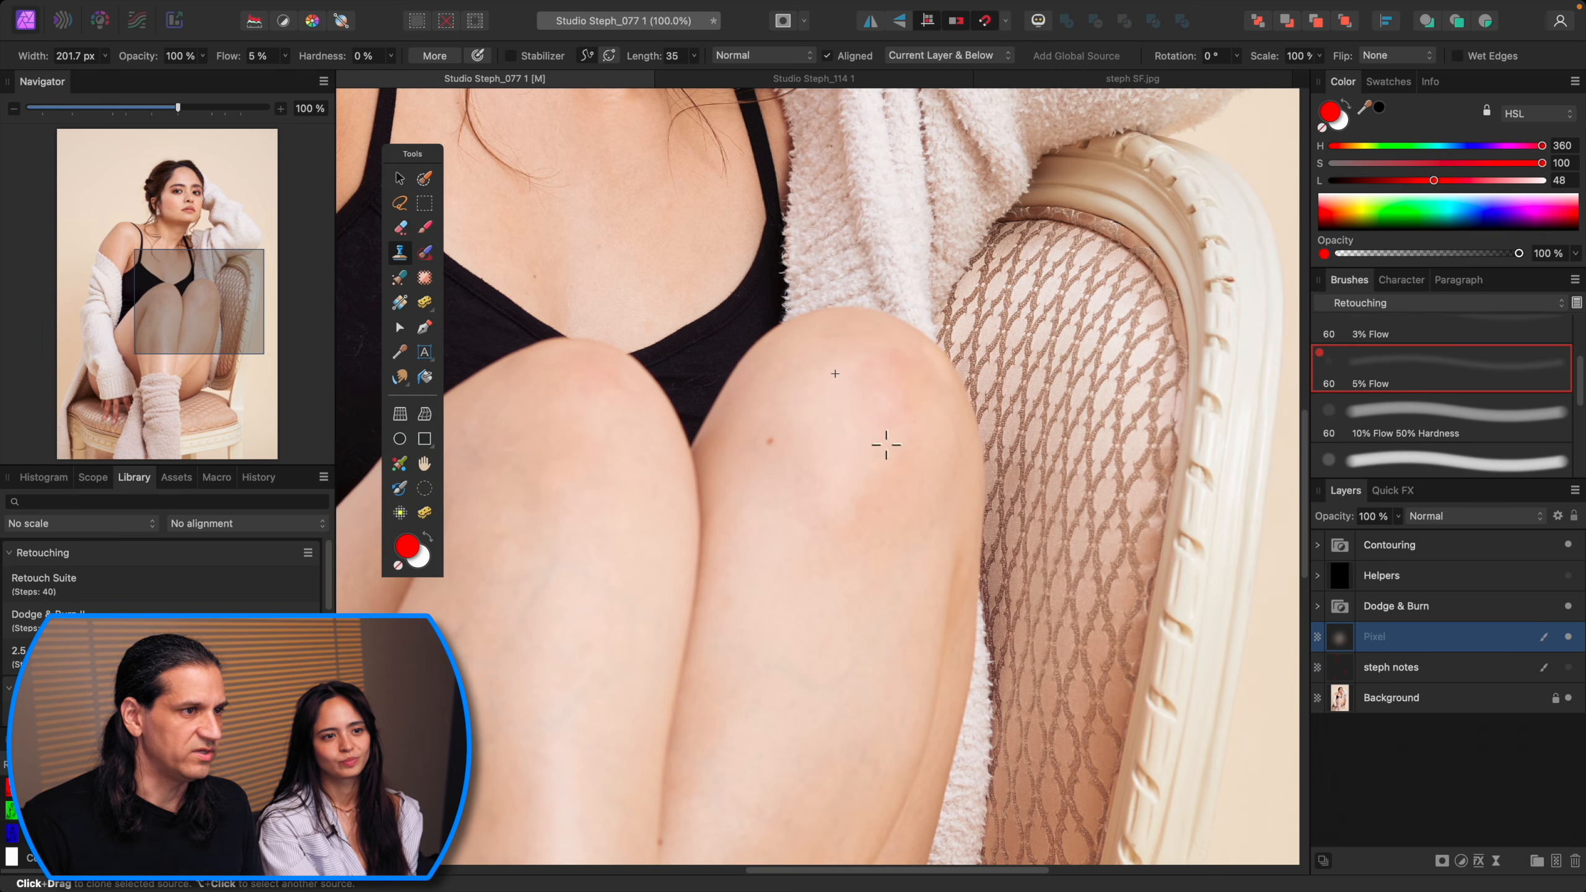
key(bracketleft)
key(bracketleft)
key(bracketright)
key(bracketright)
key(bracketright)
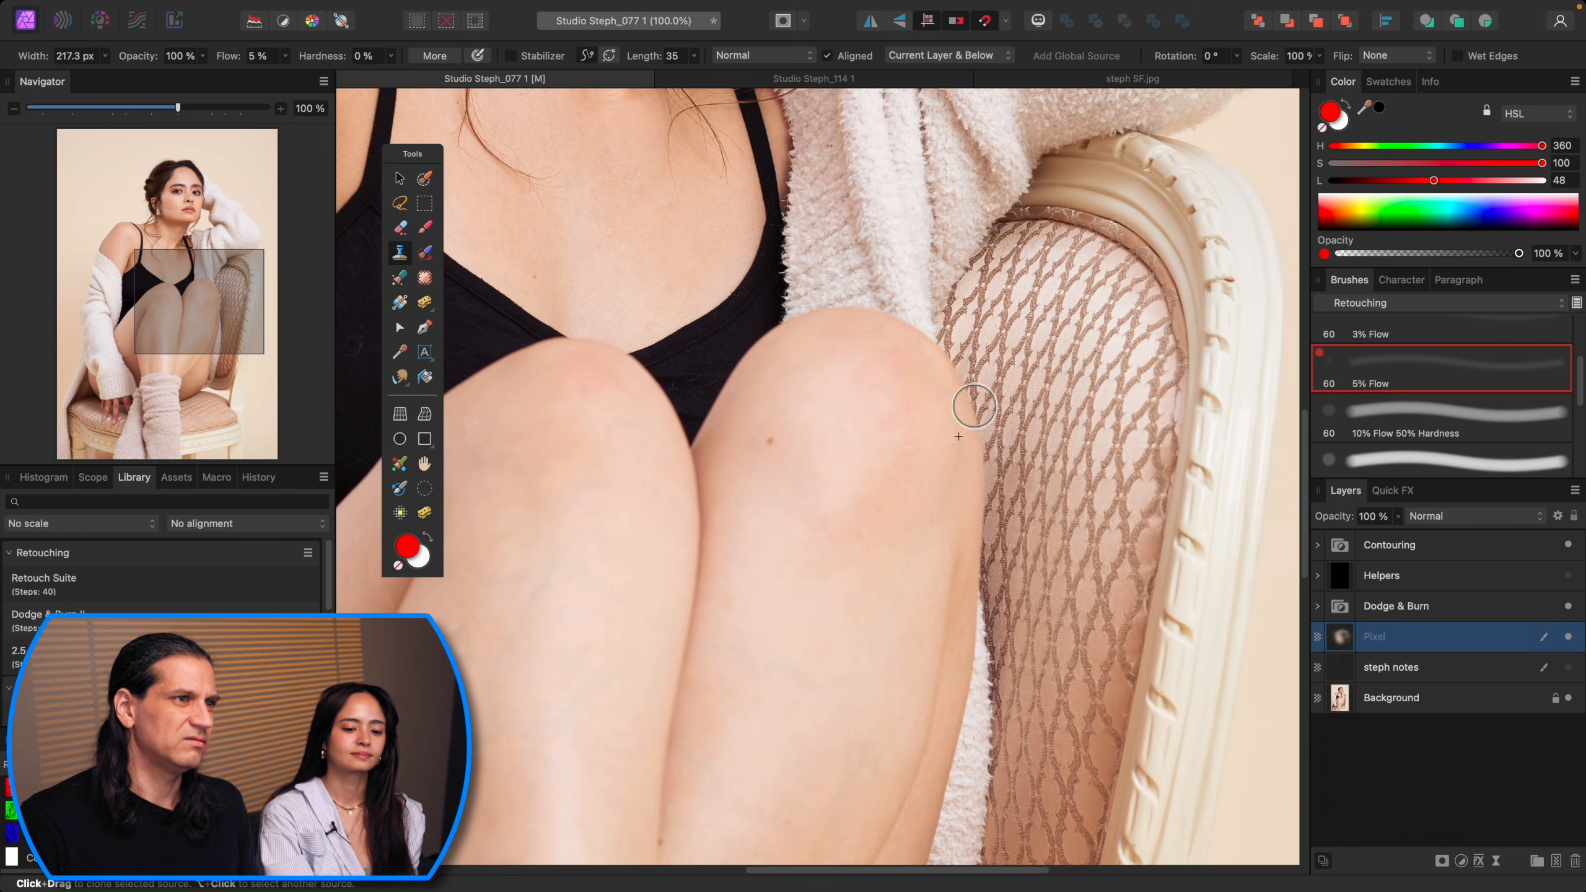
key(super+minus)
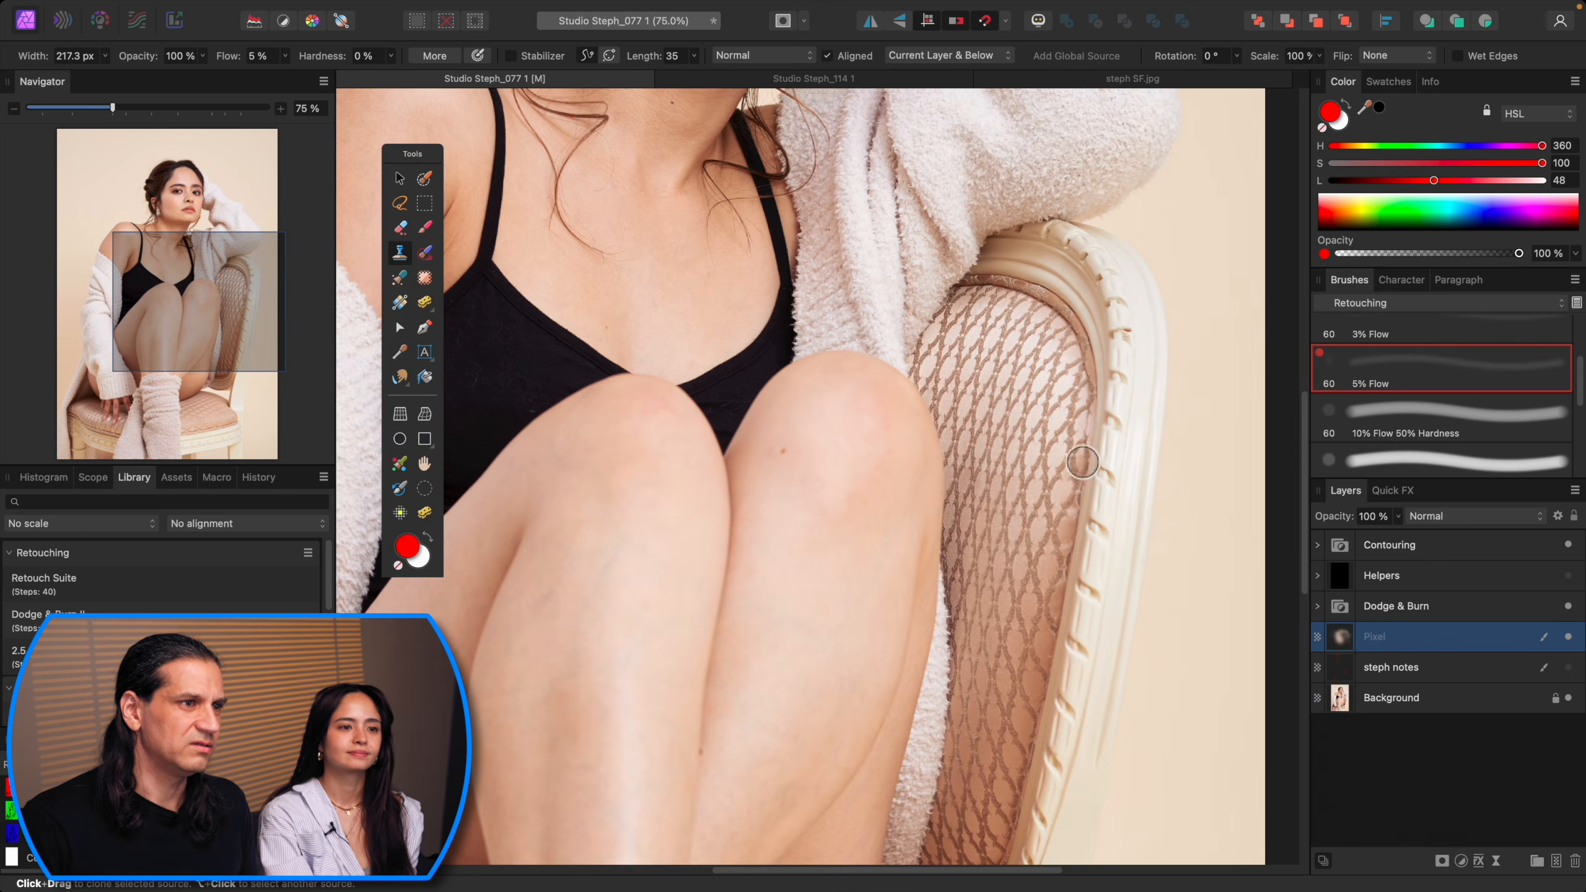
mouse_move(866, 401)
mouse_down()
mouse_move(875, 431)
mouse_move(910, 440)
mouse_up()
alt+click(853, 418)
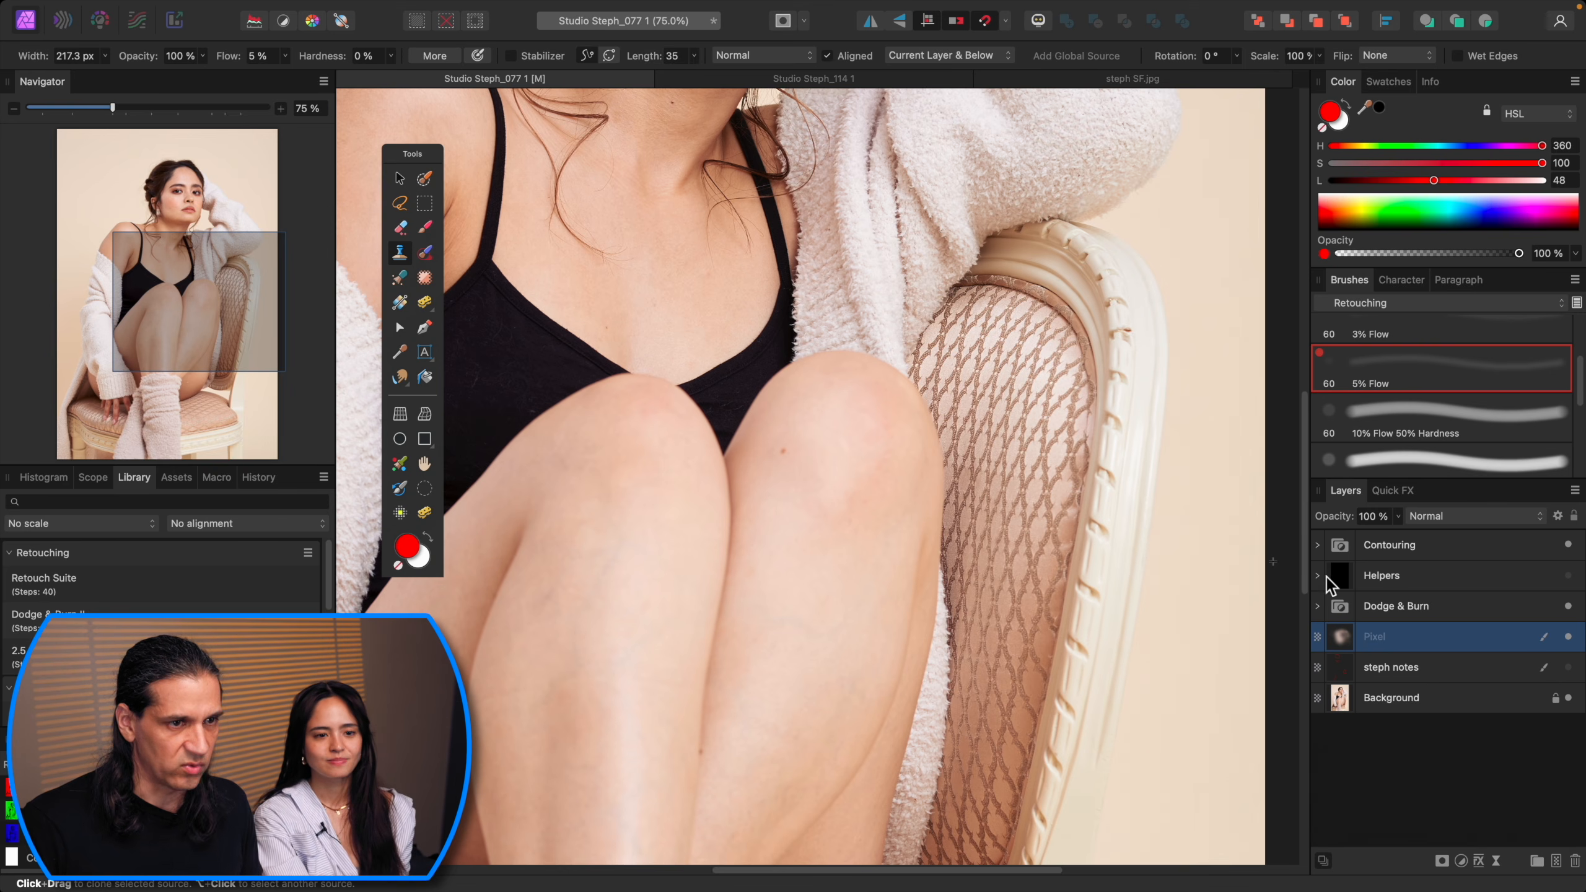
Step: Add an HSL Shift adjustment, pick the red range and set Saturation Shift to -49%
key(super+u)
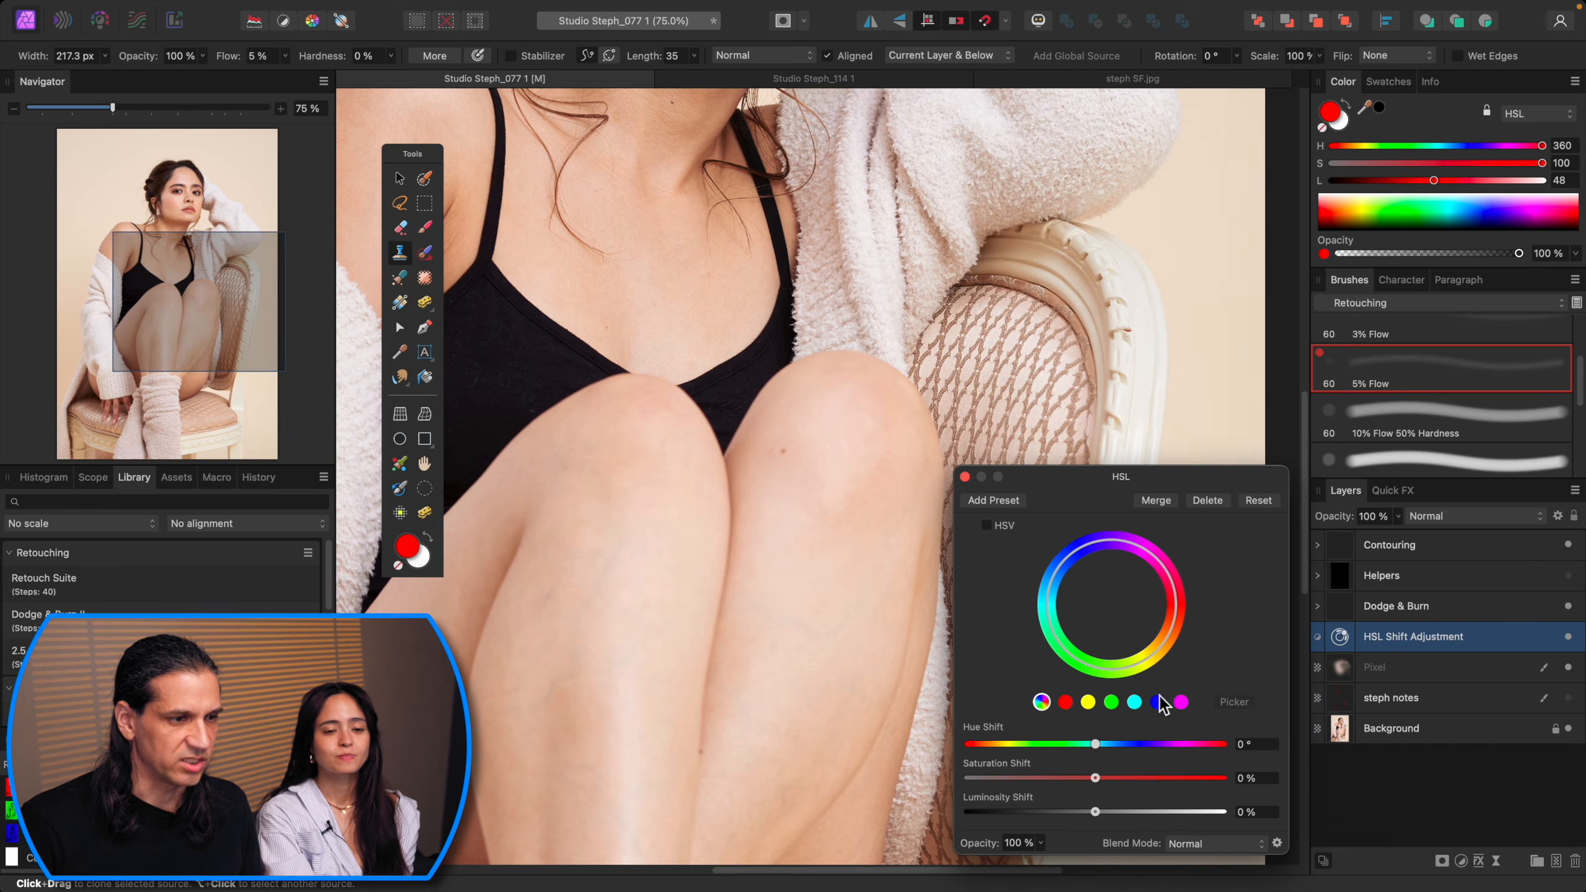
click(1068, 704)
mouse_move(1096, 774)
mouse_down()
mouse_move(964, 778)
mouse_move(1083, 803)
mouse_up()
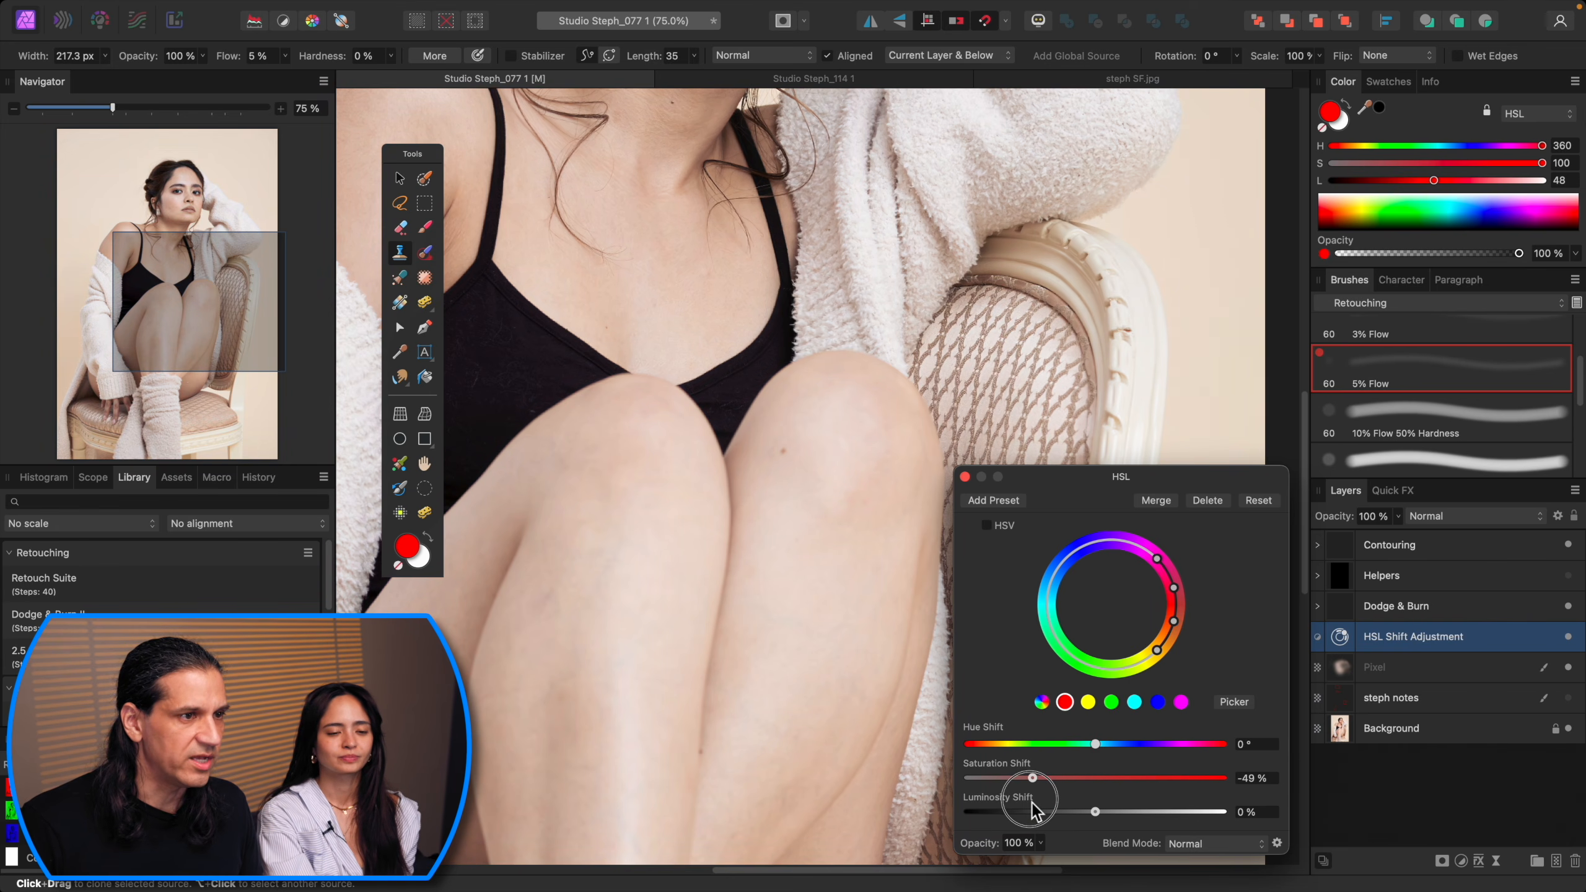
click(965, 477)
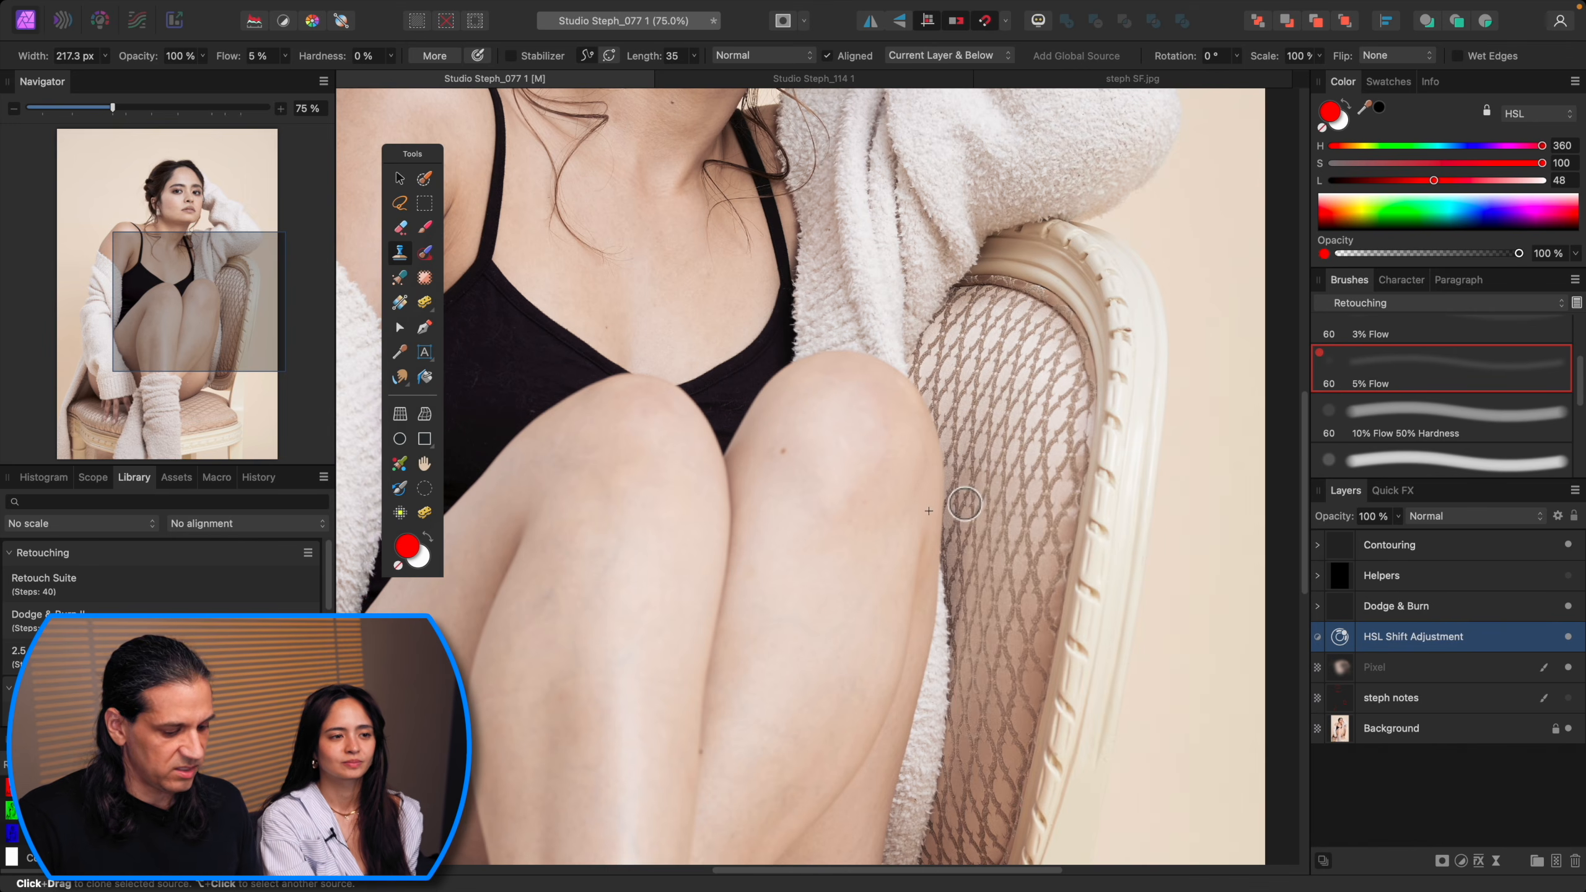
Step: Switch to the Paint Brush with white and the 5% Flow brush about 243 px, and paint the HSL adjustment onto the right knee
key(b)
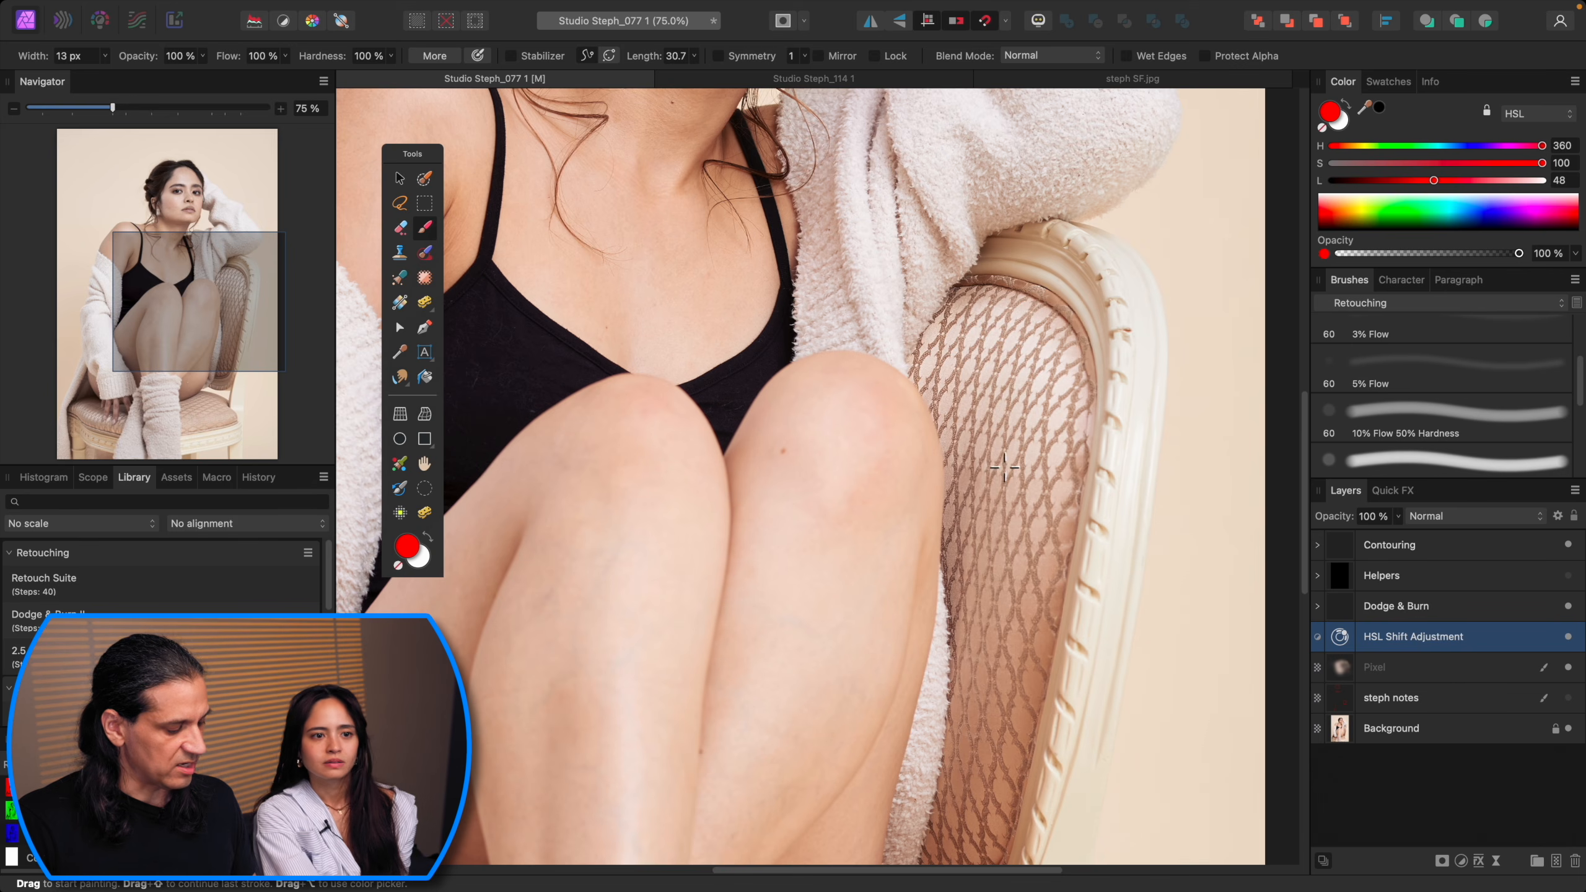
key(d)
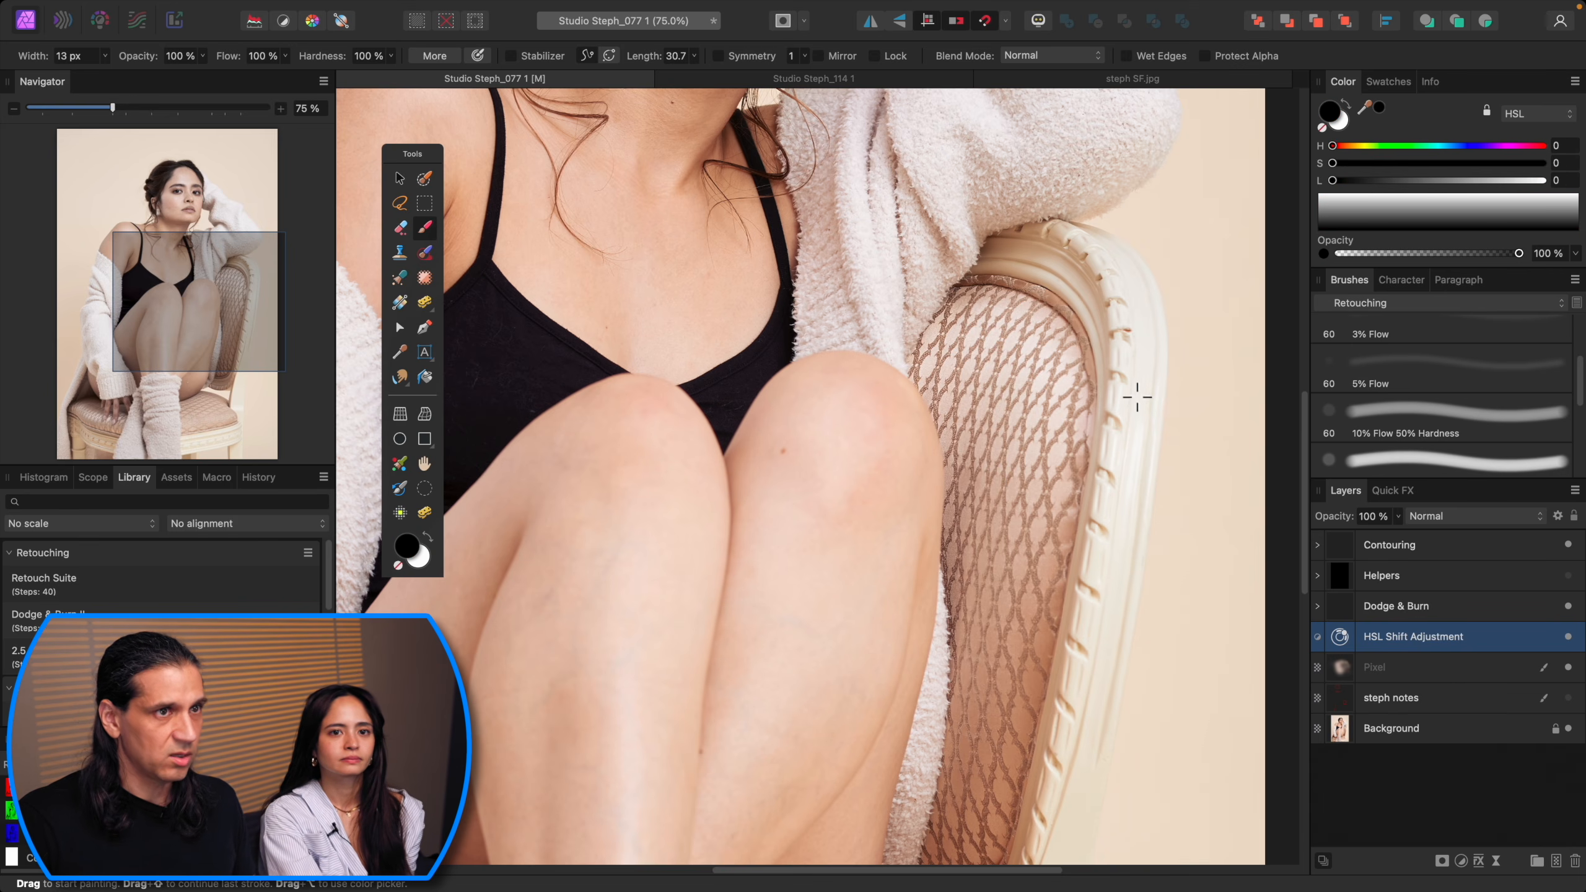
key(x)
click(1482, 383)
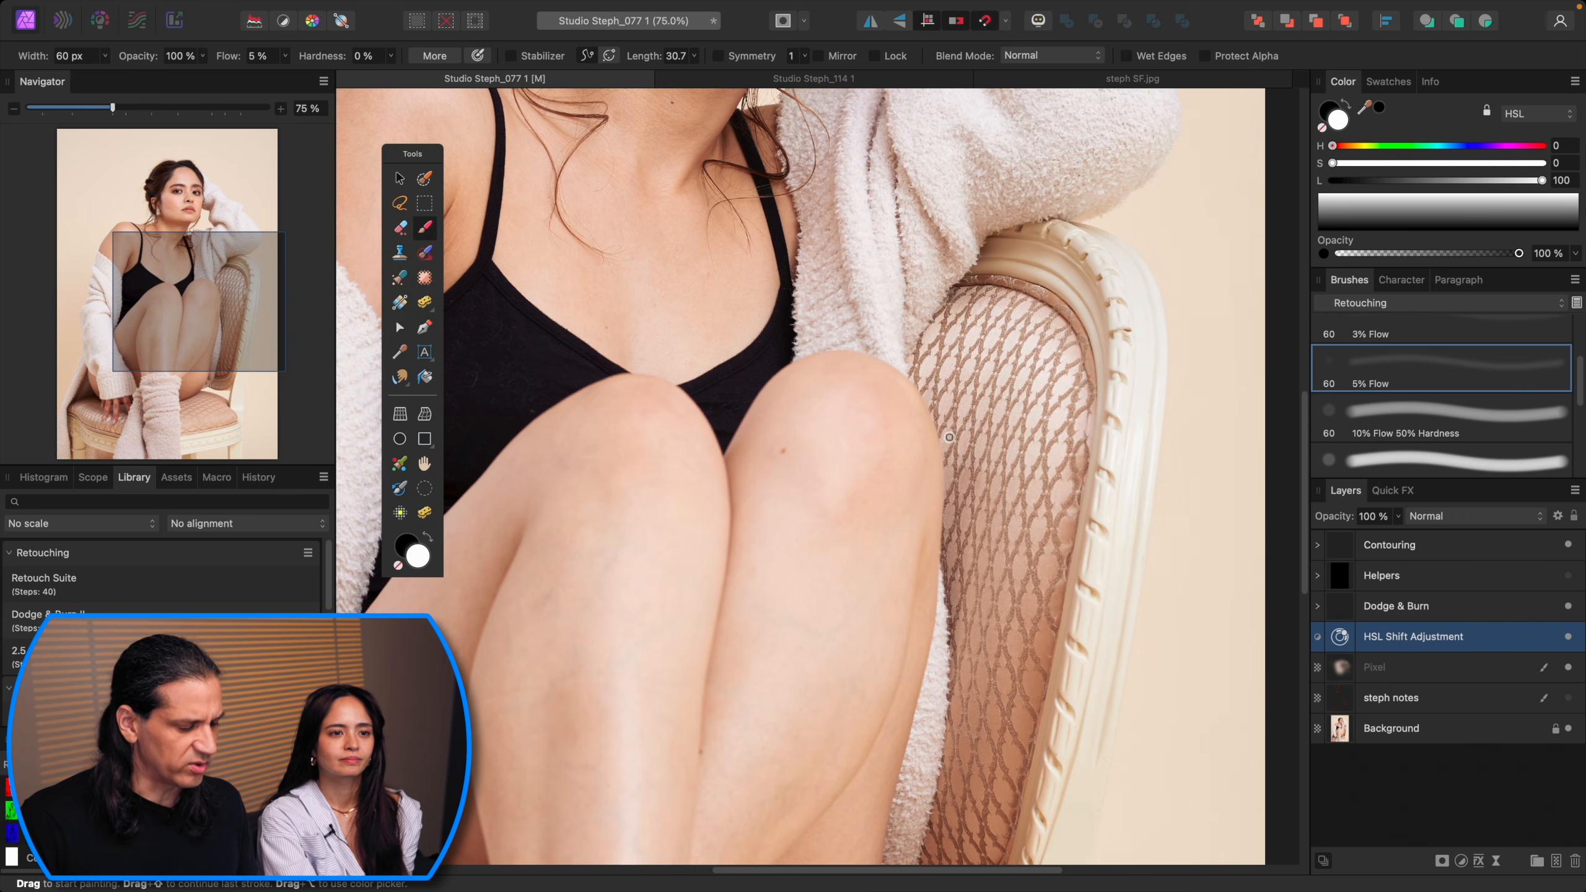
key(bracketright)
key(bracketright)
key(bracketright)
key(bracketright)
key(bracketright)
key(bracketright)
key(bracketright)
key(bracketright)
key(bracketright)
key(bracketright)
mouse_move(894, 410)
mouse_down()
mouse_move(879, 395)
mouse_move(885, 430)
mouse_move(891, 394)
mouse_move(865, 411)
mouse_up()
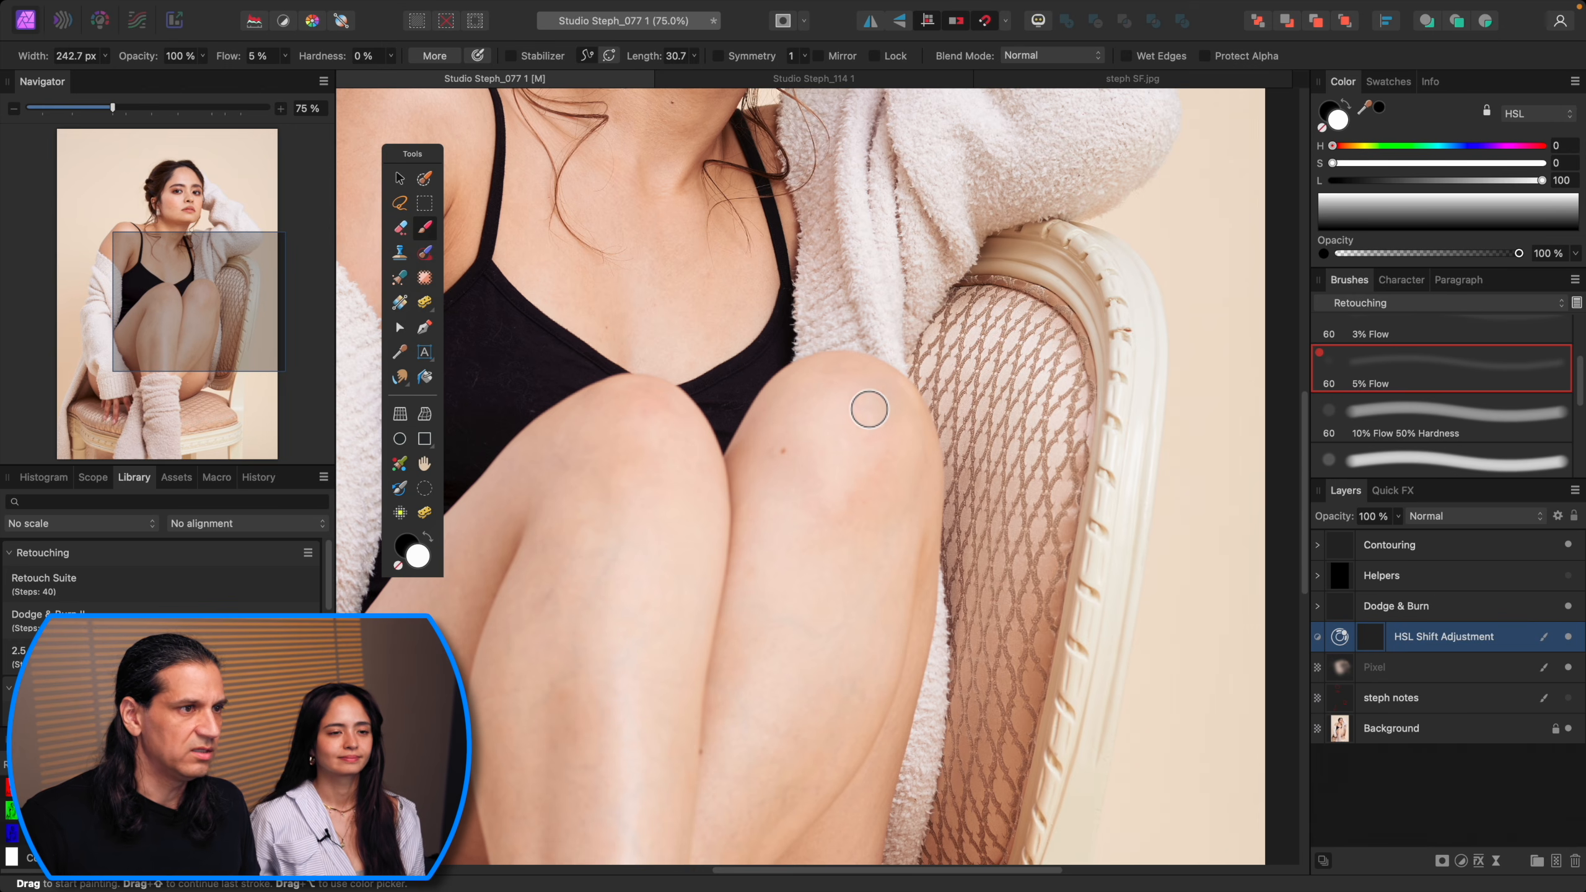
Step: Set the HSL Shift adjustment's opacity to about 45%
click(1573, 638)
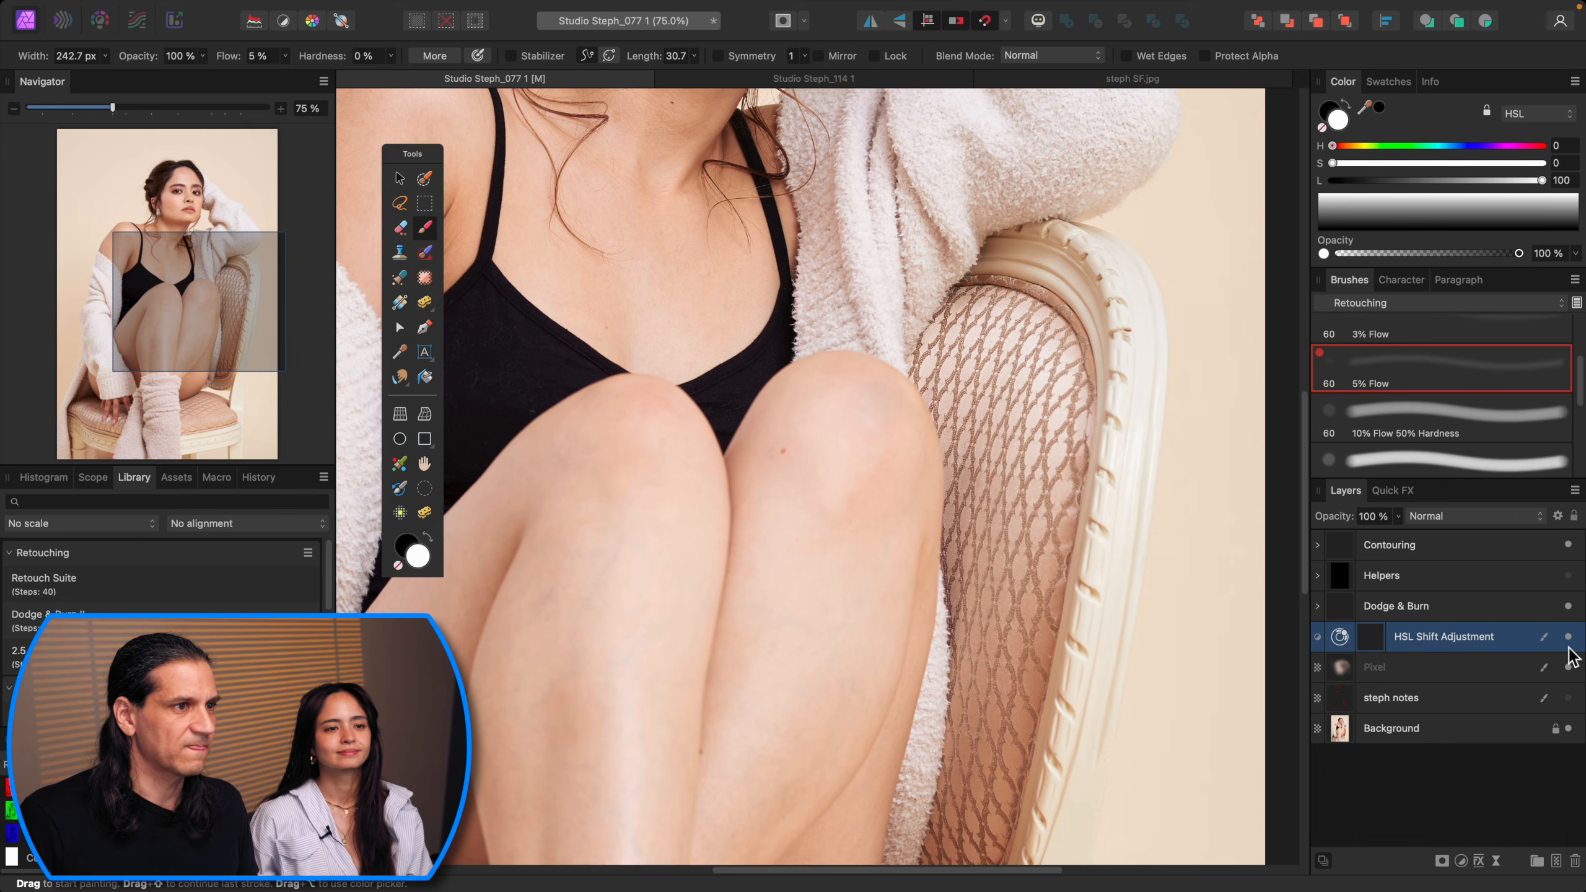
key(super+1)
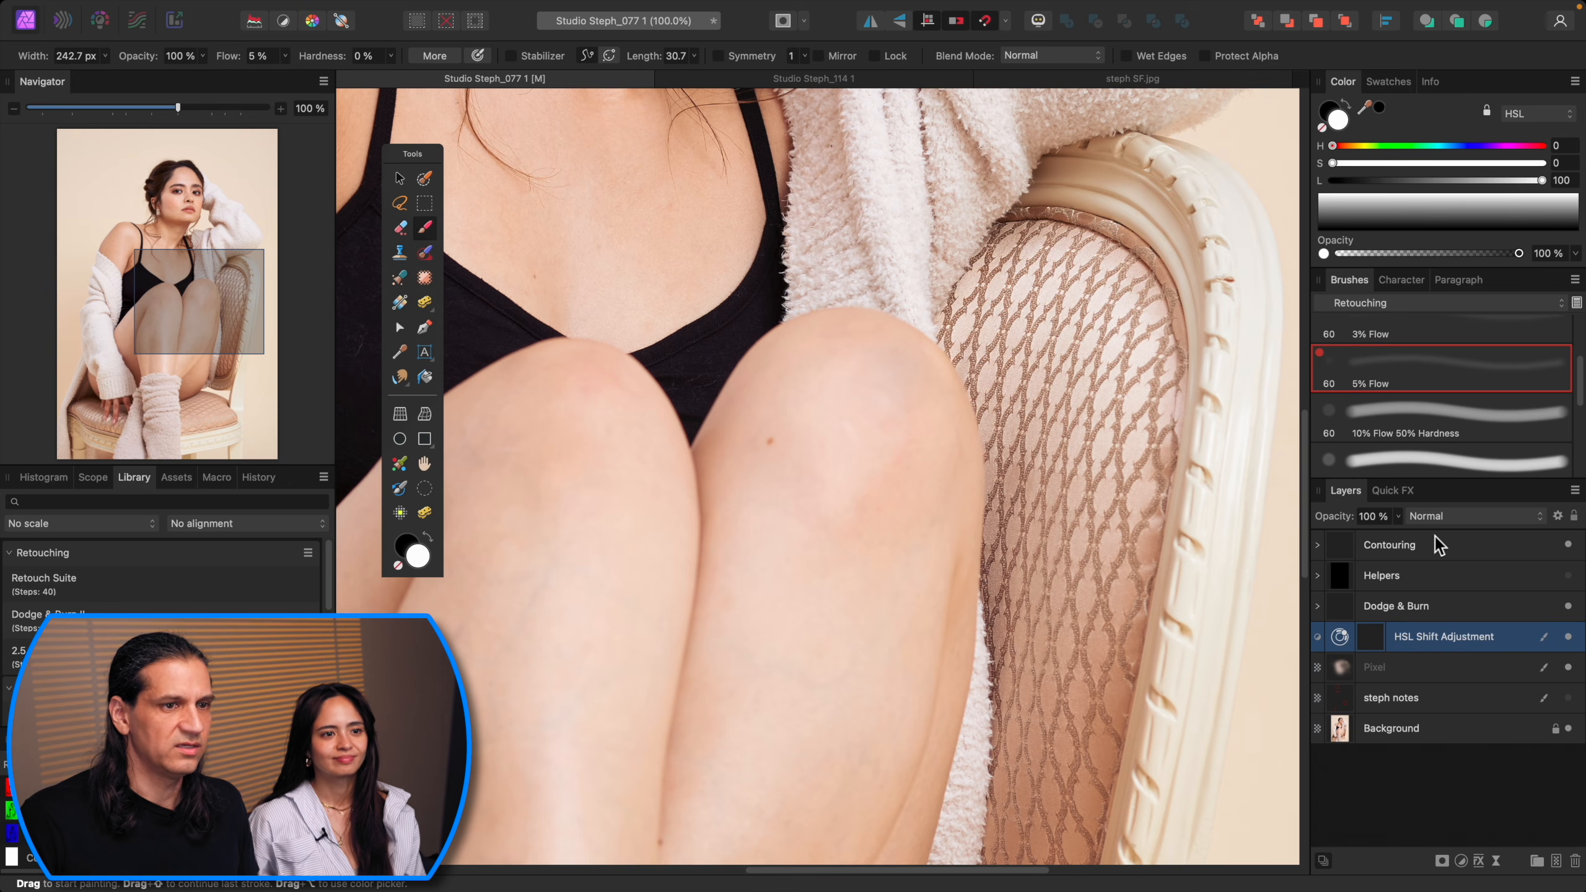
click(1398, 516)
drag(1402, 537, 1329, 552)
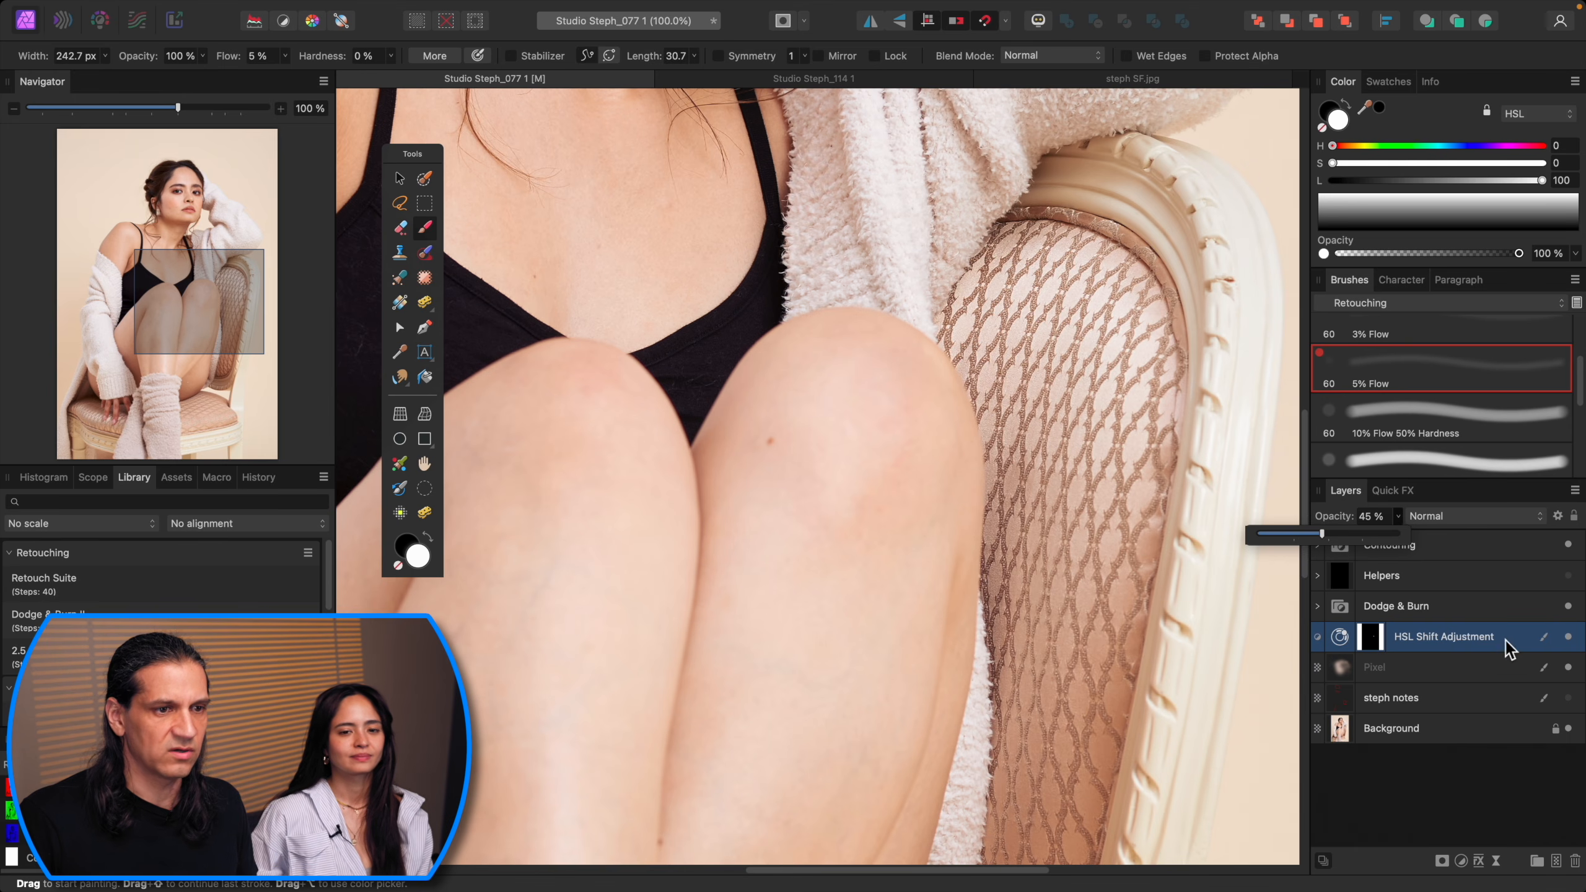
Step: Select the Pixel and HSL Shift layers and toggle the adjustment's visibility to compare the knee before and after
click(1508, 669)
shift+click(1506, 640)
click(1570, 638)
key(super+0)
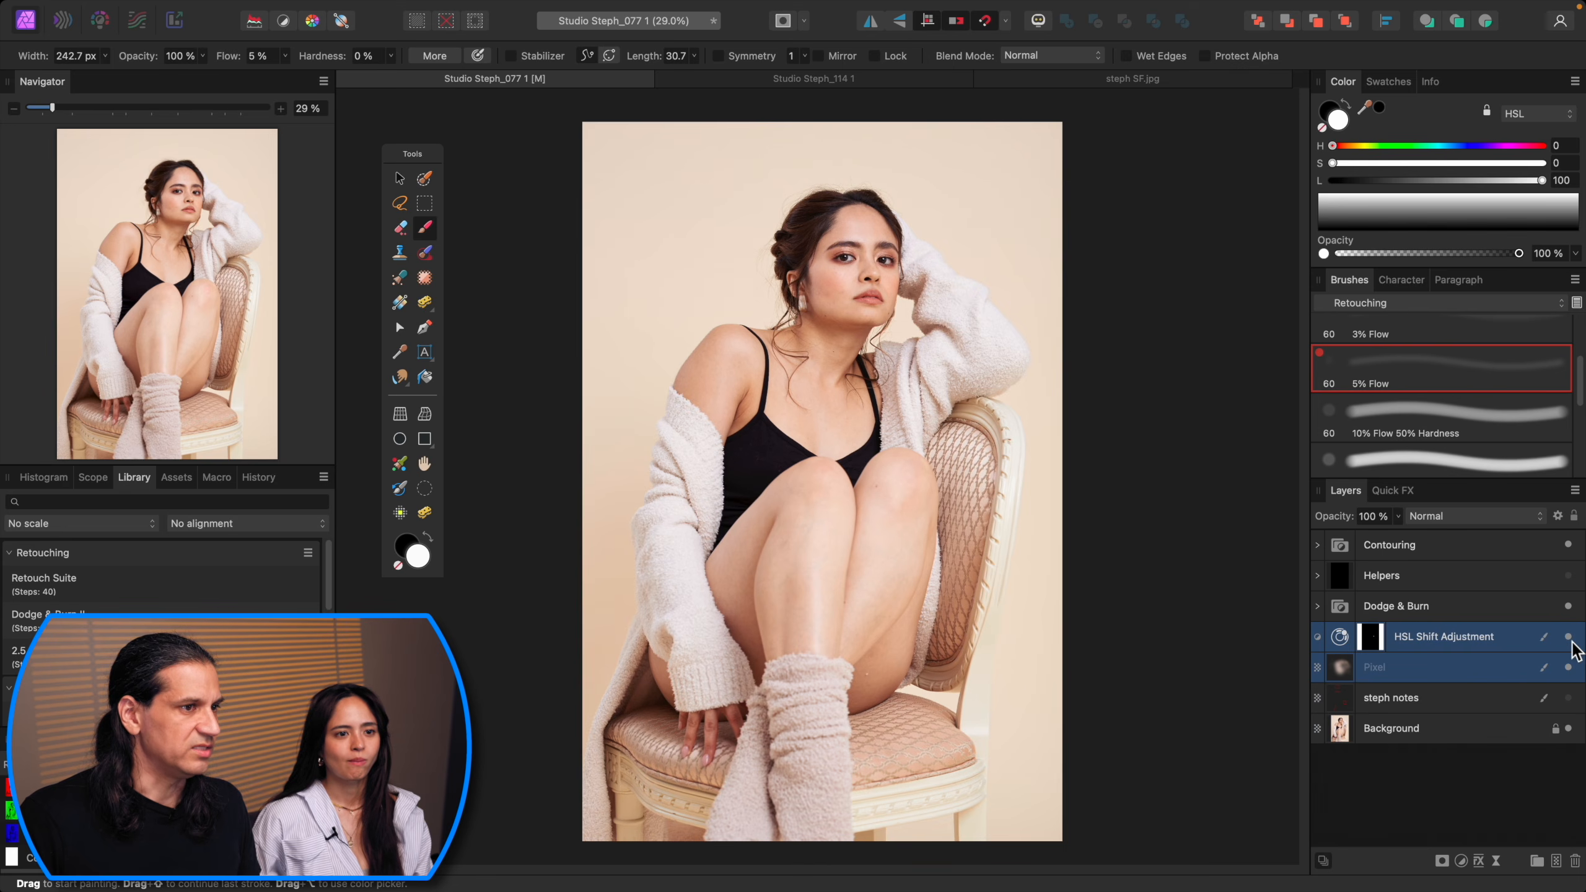
click(1570, 641)
click(1570, 641)
click(1570, 642)
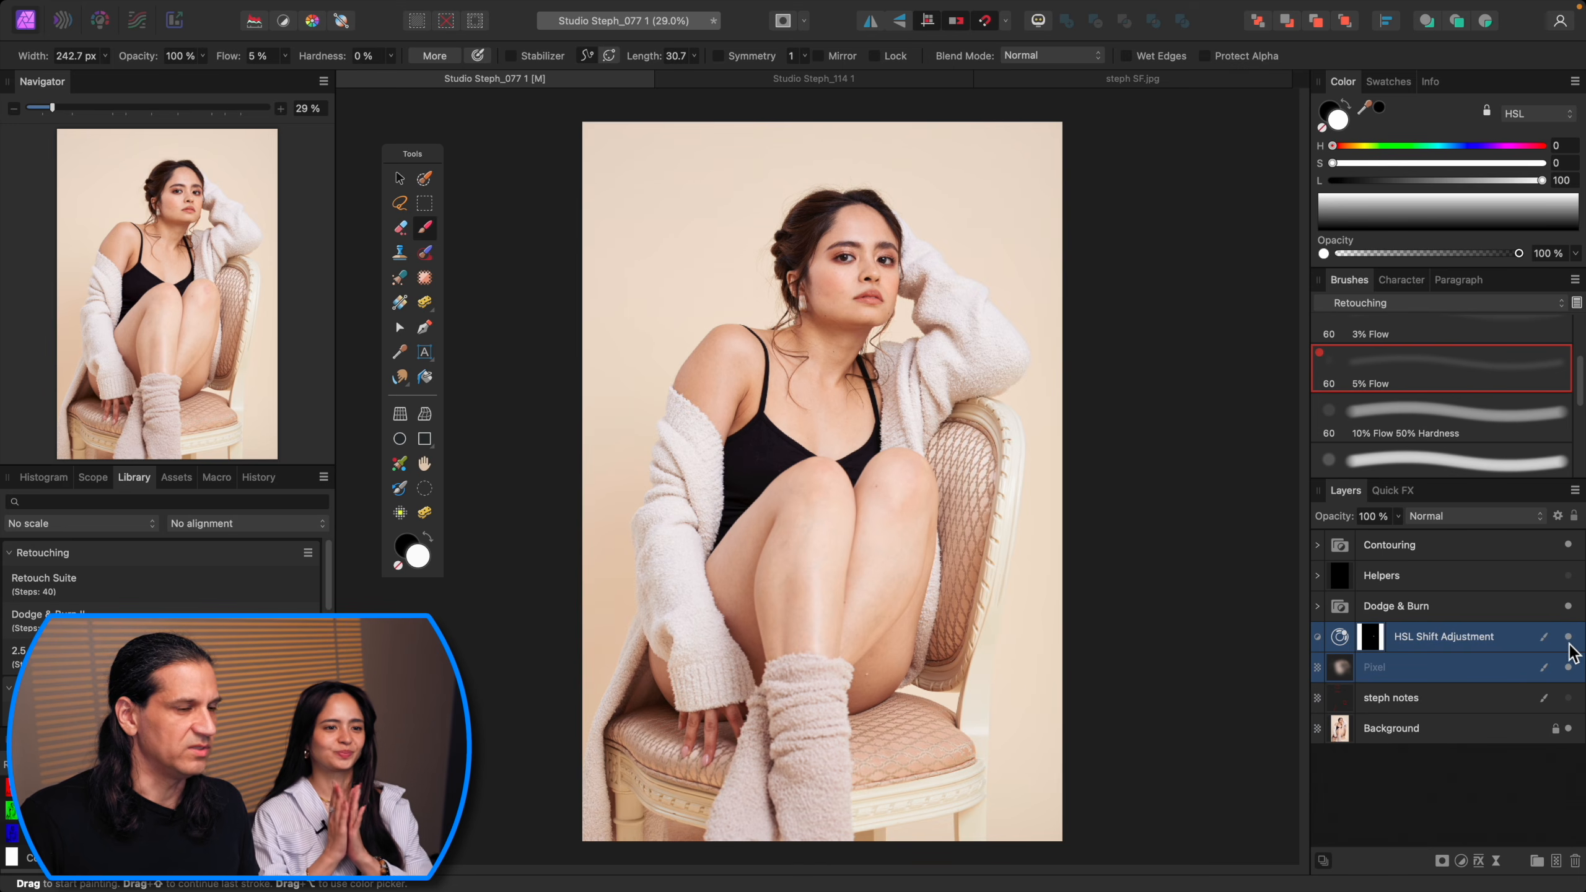
Step: Expand the Dodge & Burn group and select its Dodge layer
key(super+plus)
key(super+plus)
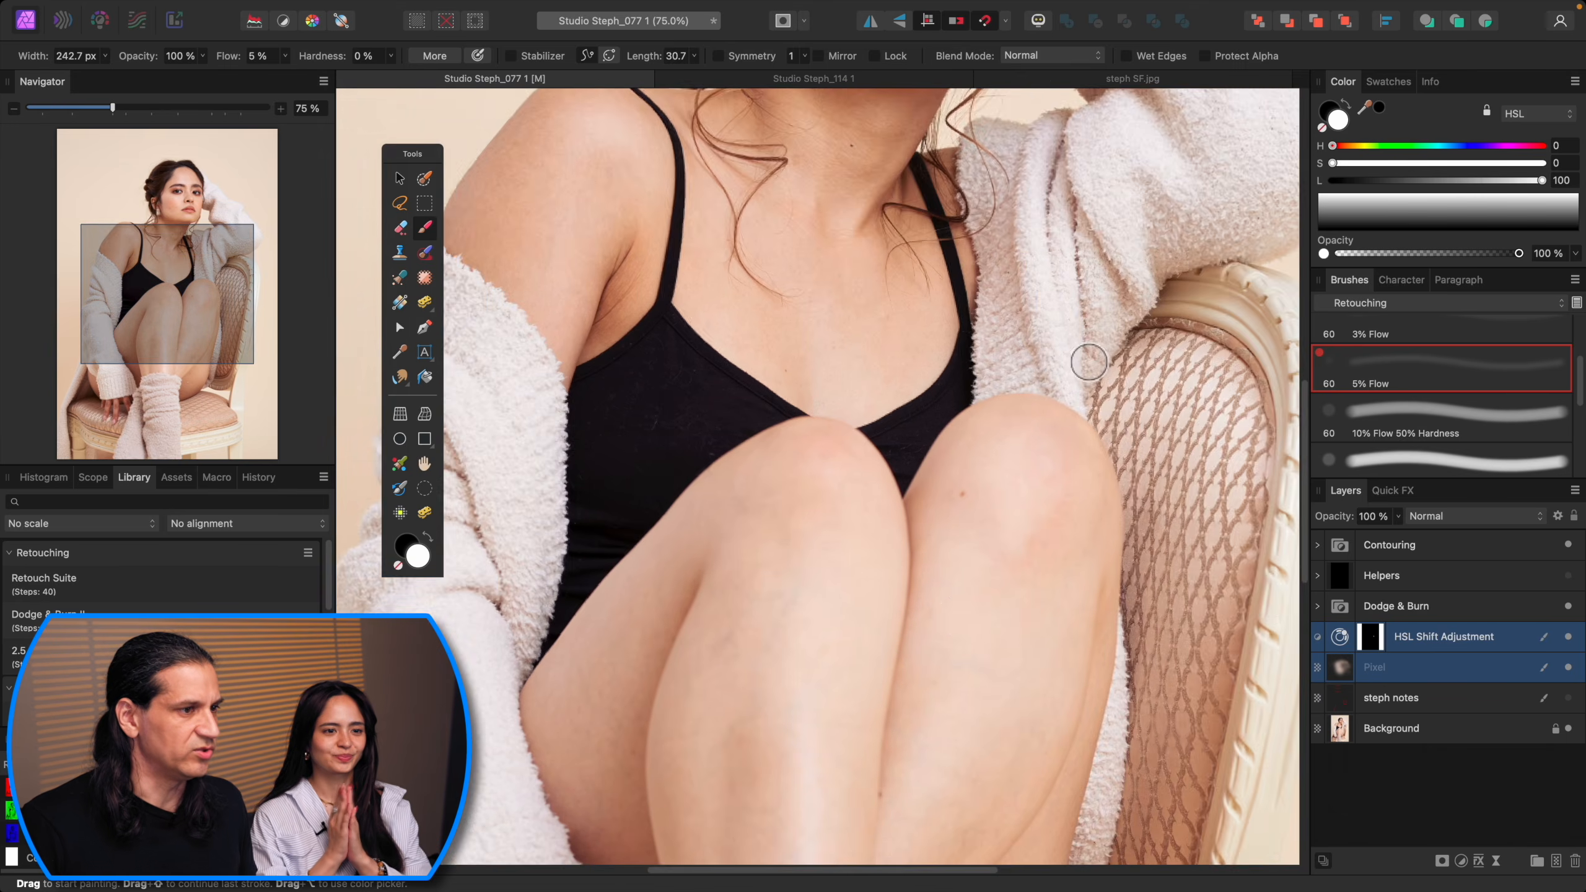
drag(982, 581, 1094, 428)
key(super+plus)
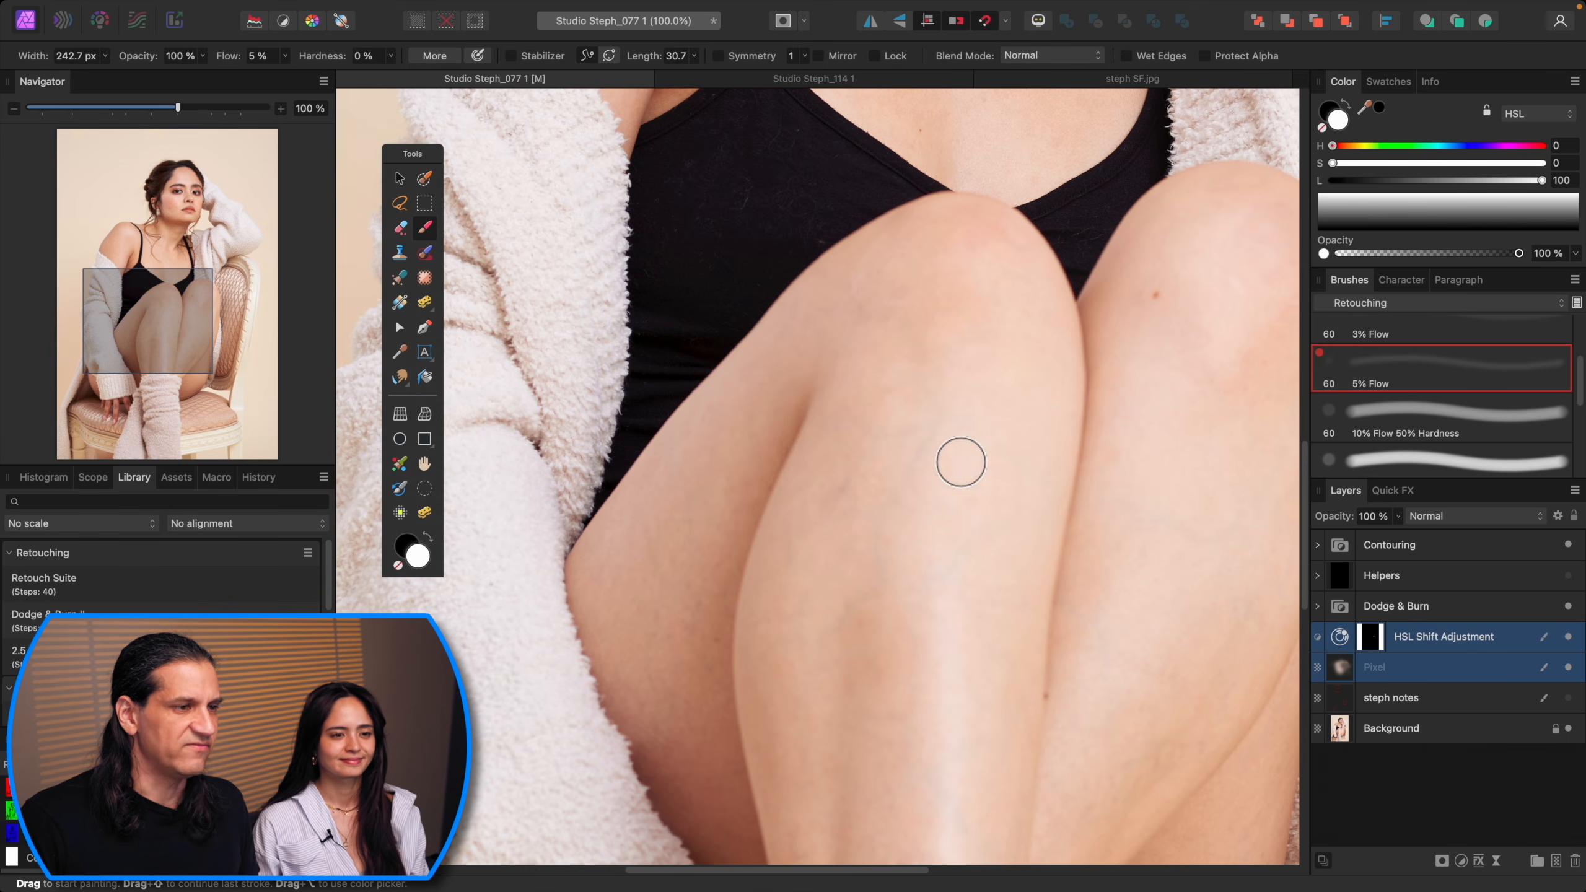
drag(1012, 557, 1030, 486)
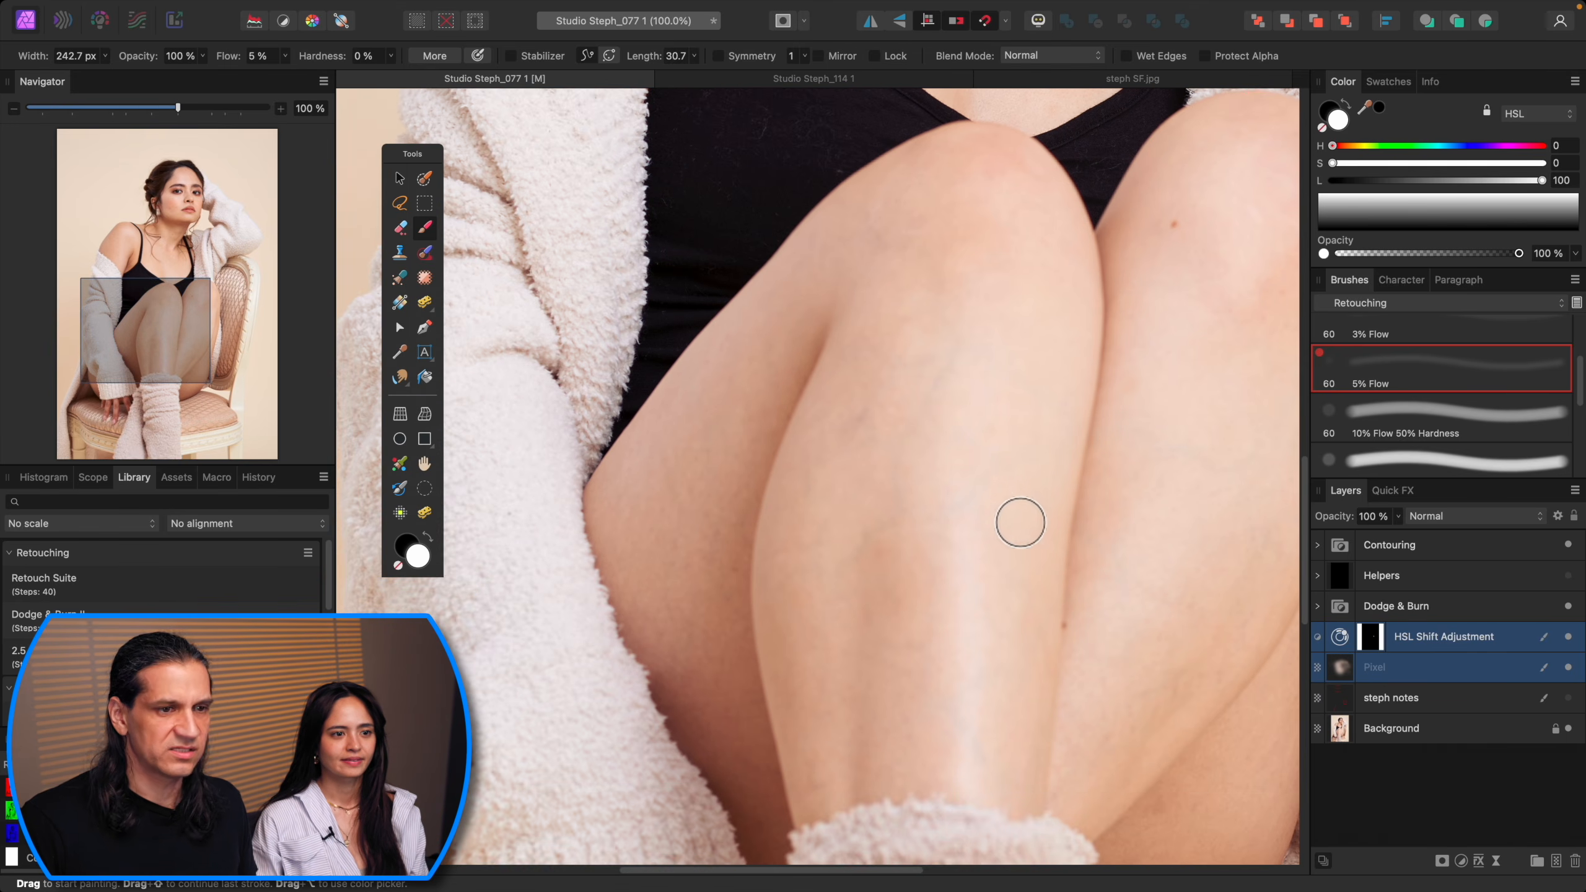
click(1318, 607)
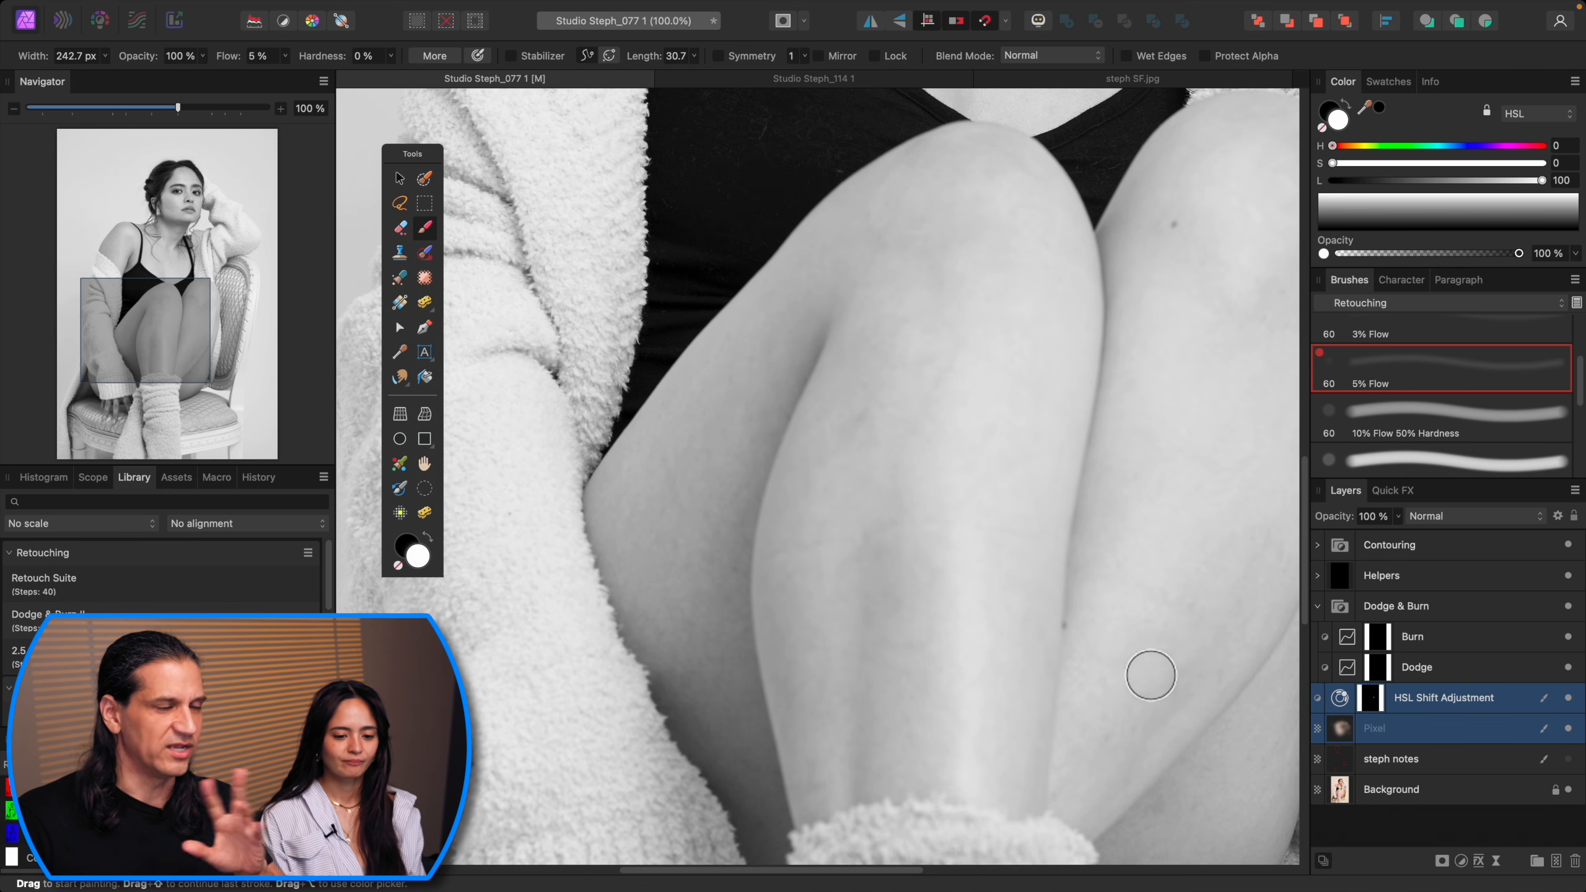
click(1429, 670)
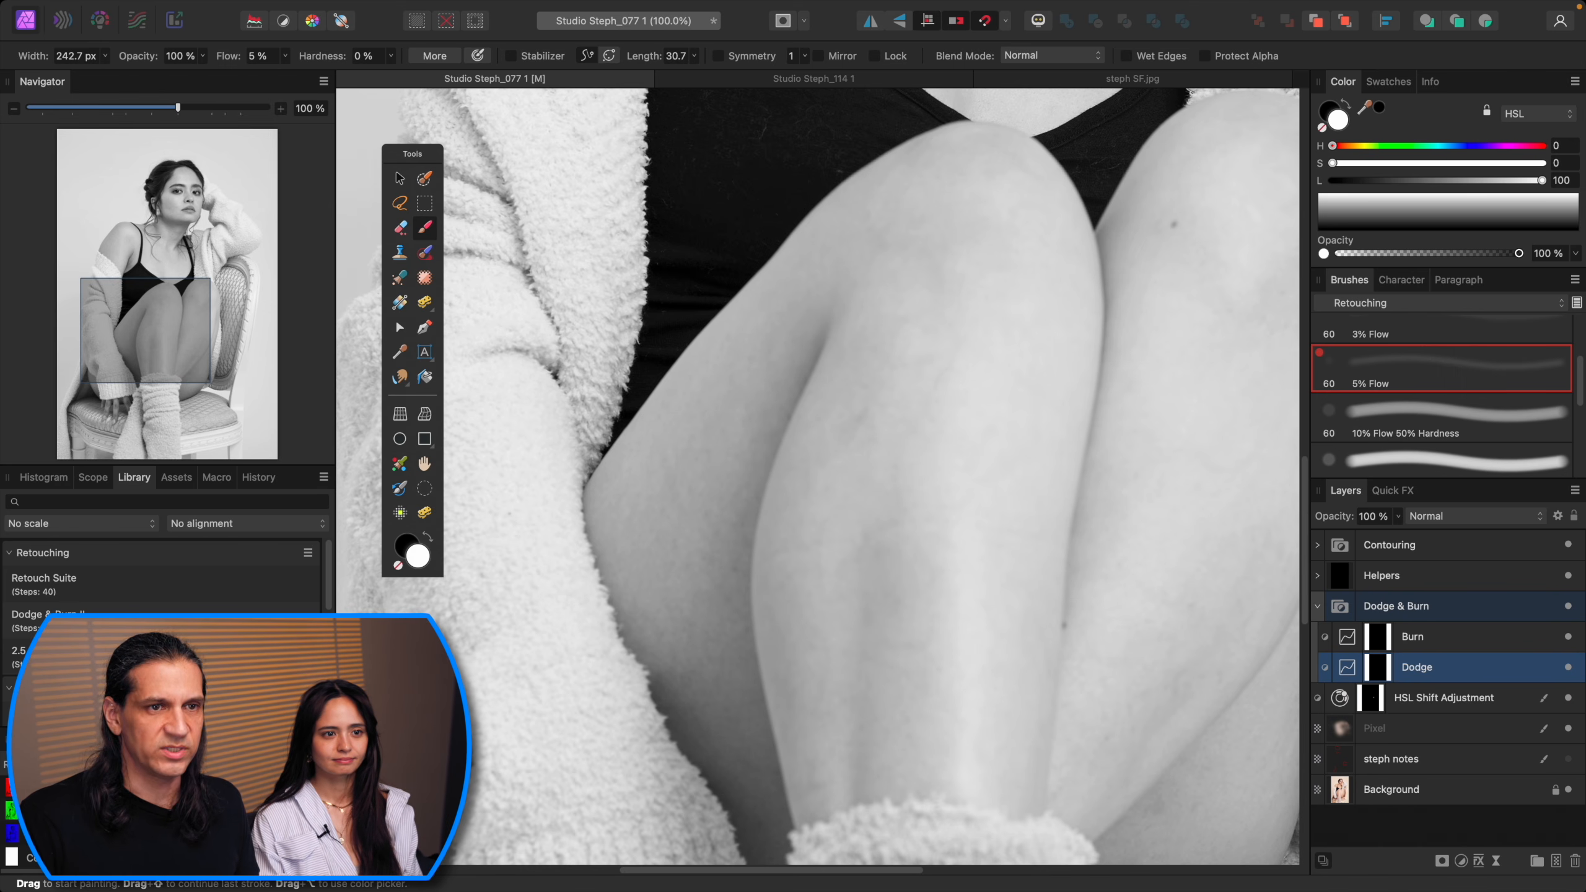
Step: Paint dodge strokes along the inner thigh on the Dodge layer with the 2% Flow brush
scroll(1581, 403, up, 2)
click(1485, 384)
key(super+minus)
key(super+equal)
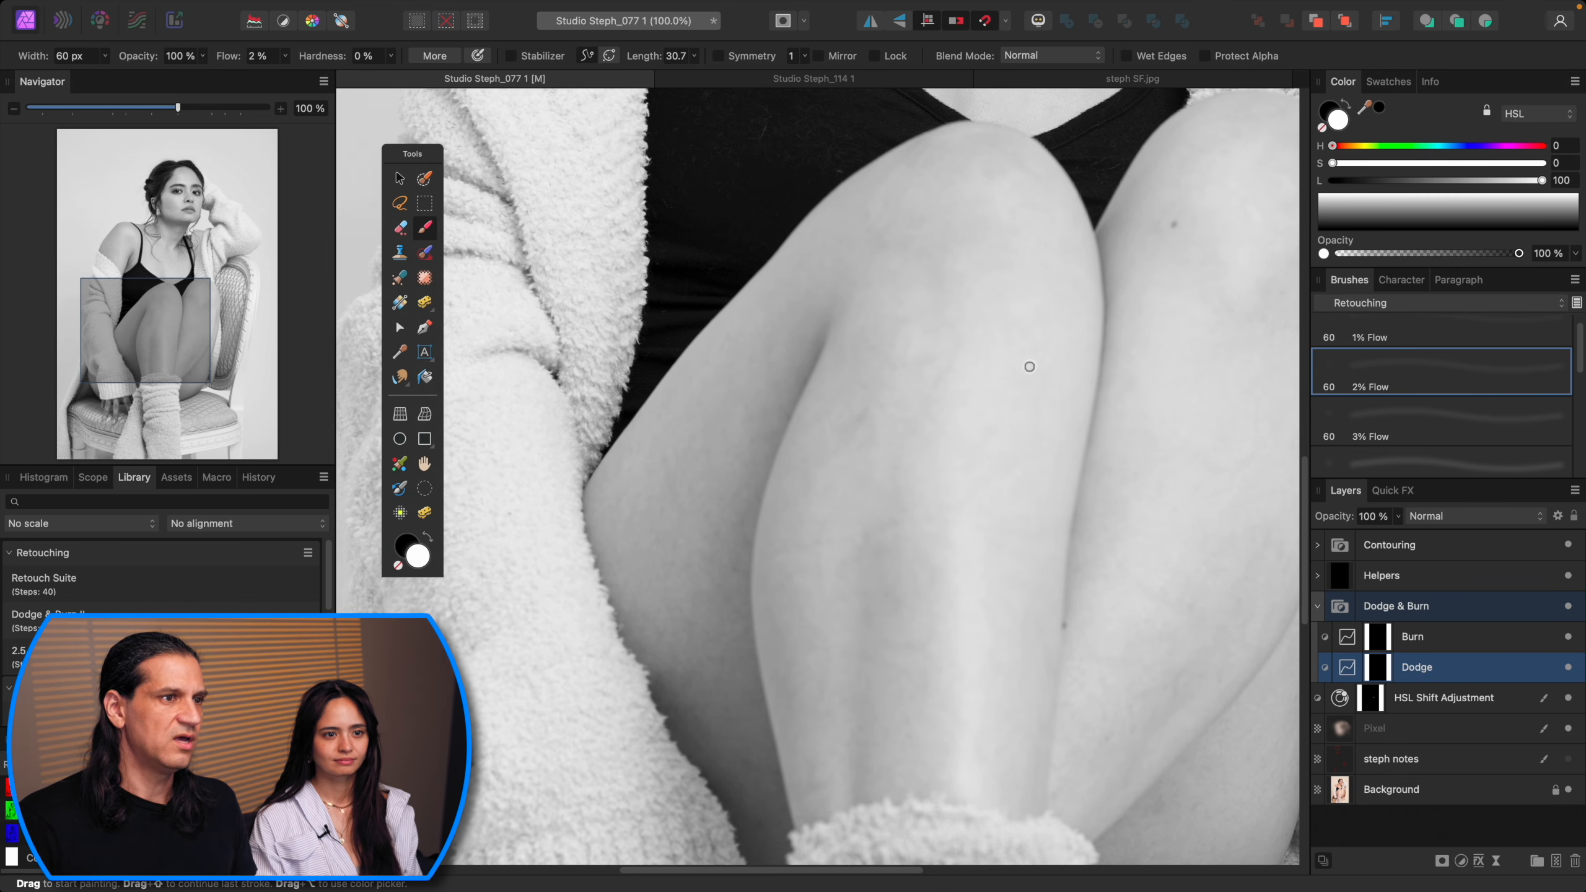
drag(1021, 420, 995, 527)
key(bracketleft)
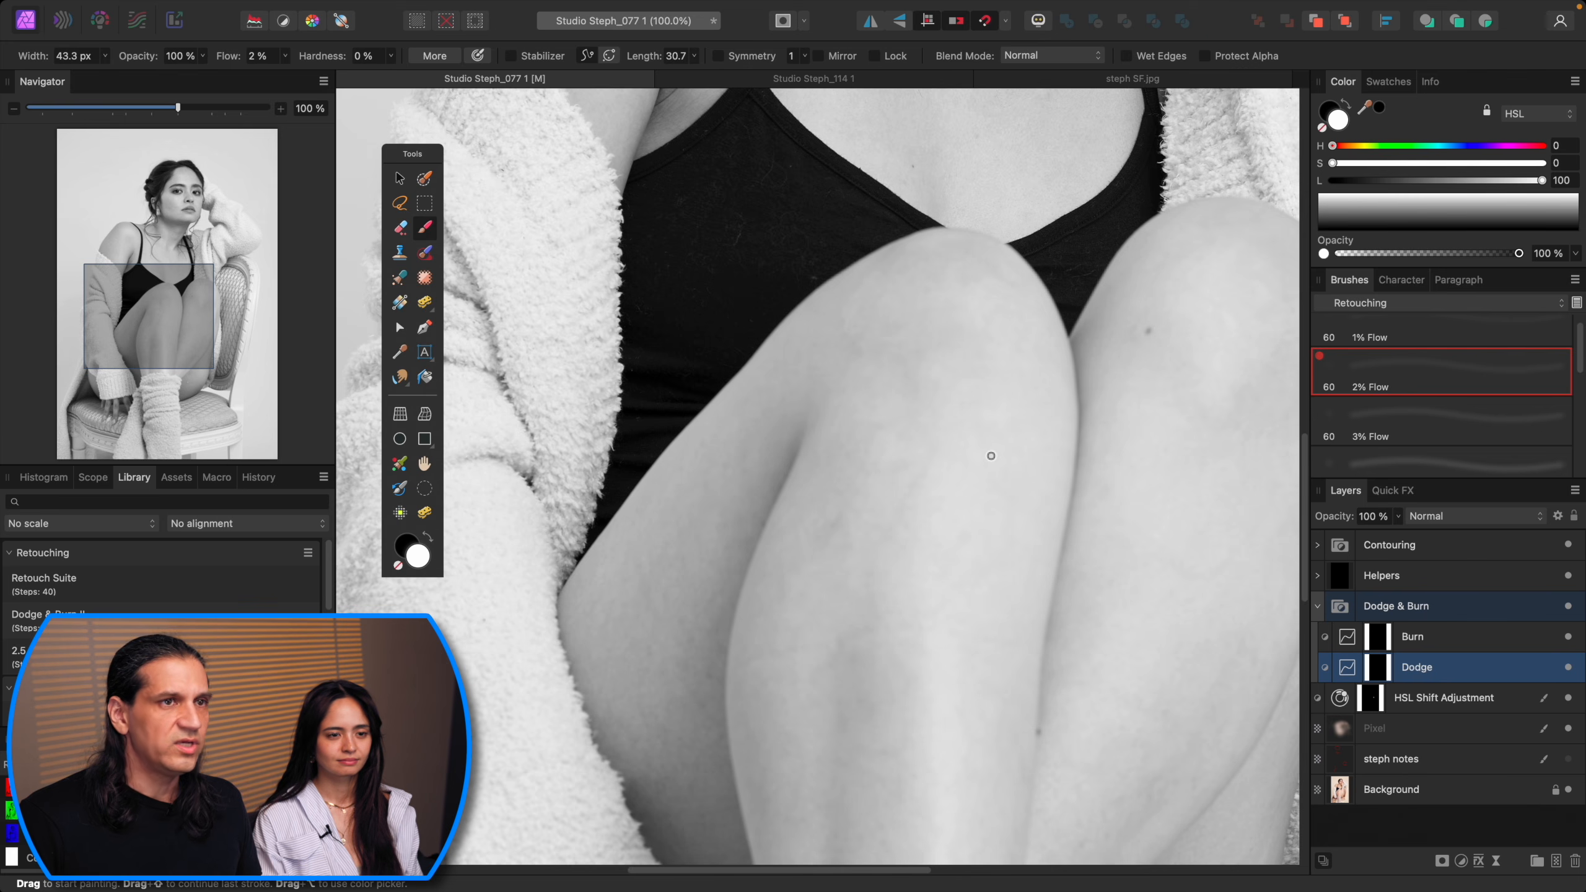
mouse_move(921, 485)
mouse_down()
mouse_move(899, 525)
mouse_move(926, 481)
mouse_up()
Step: Dodge the inner thigh on the Dodge layer, resizing the 2% Flow brush between strokes
key(bracketright)
key(bracketright)
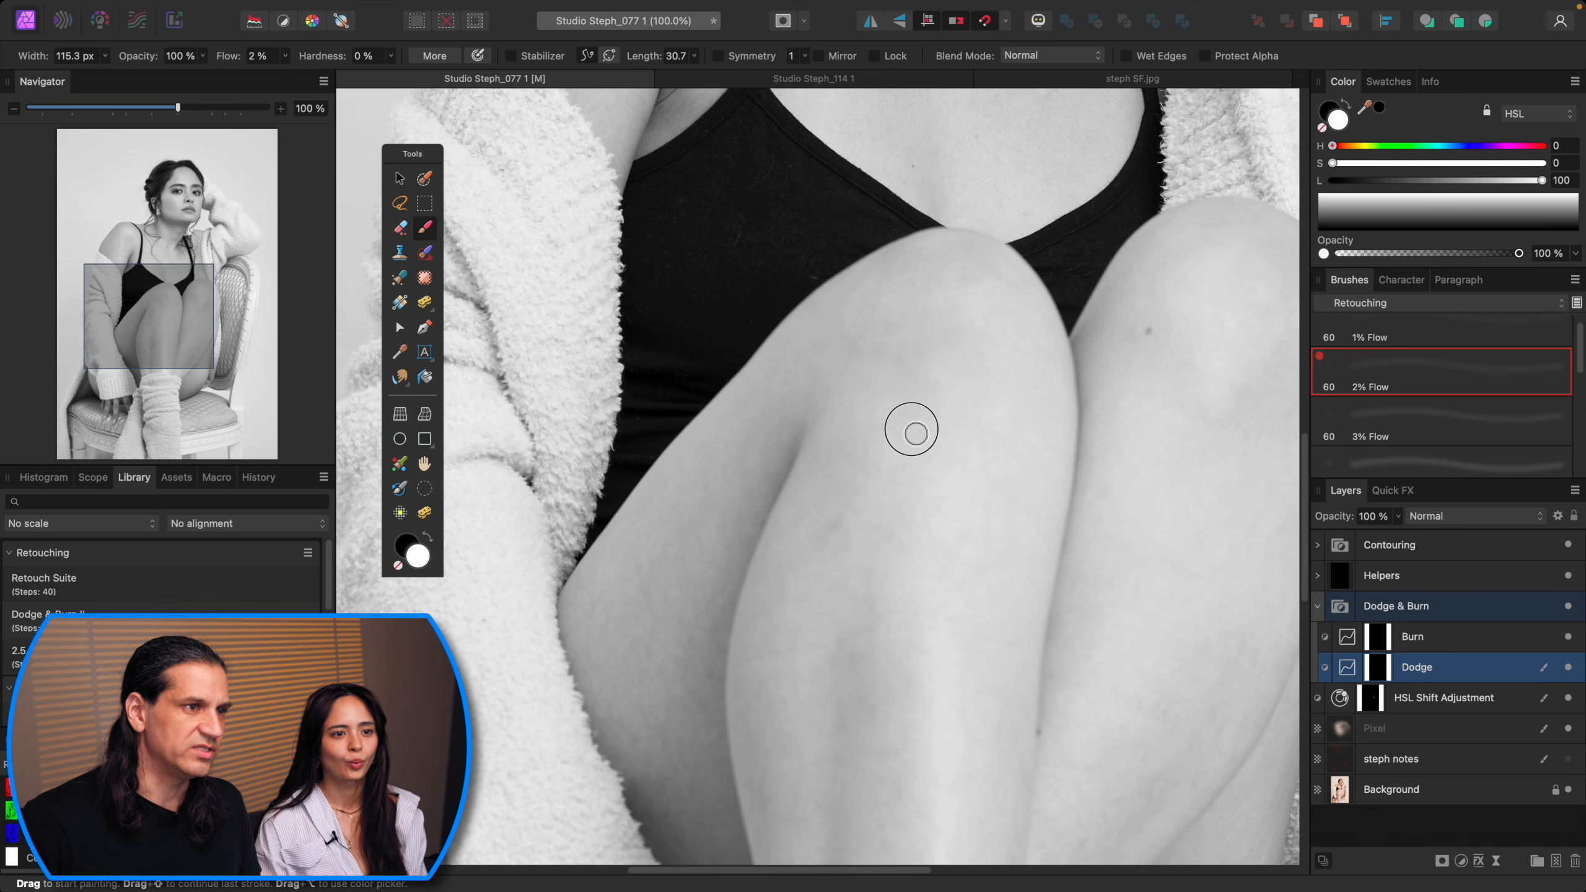
key(bracketright)
key(bracketleft)
key(bracketleft)
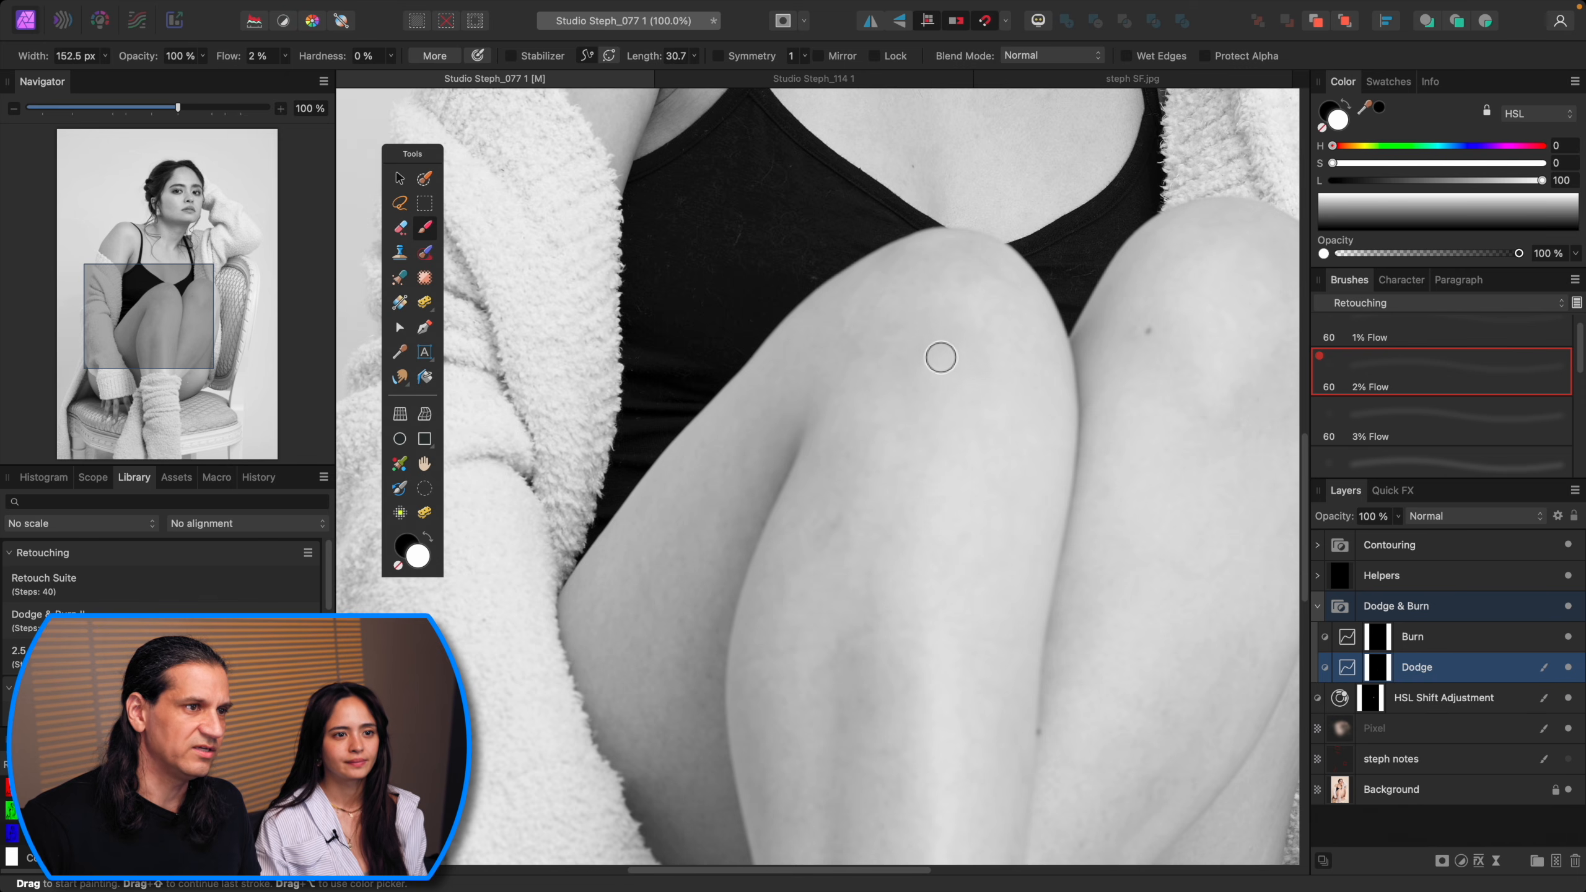
scroll(917, 425, down, 2)
key(bracketleft)
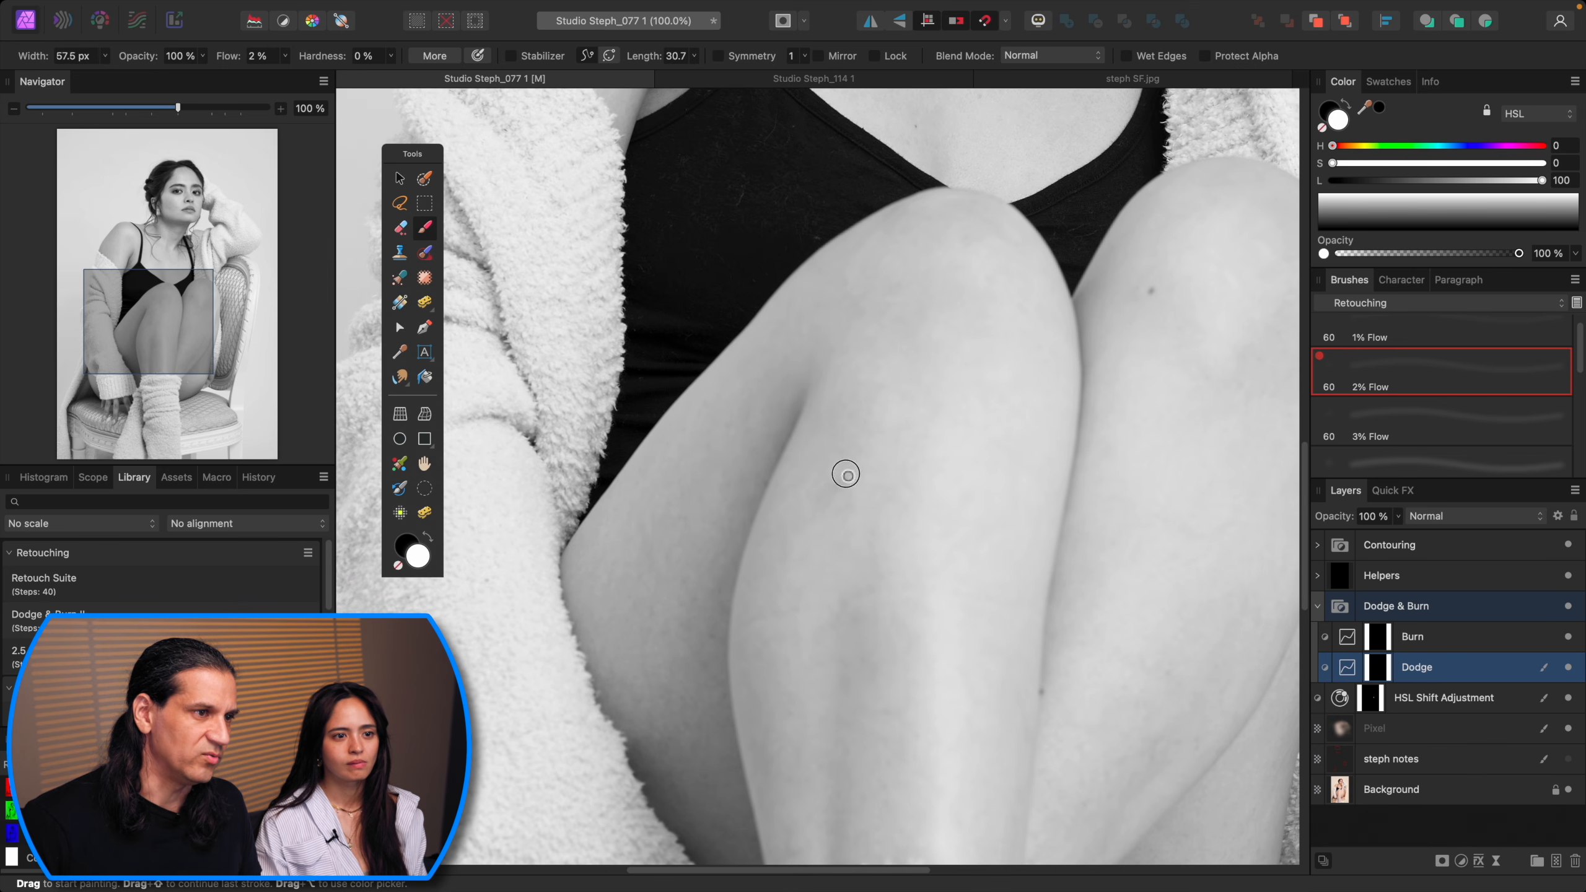
key(bracketright)
key(bracketright)
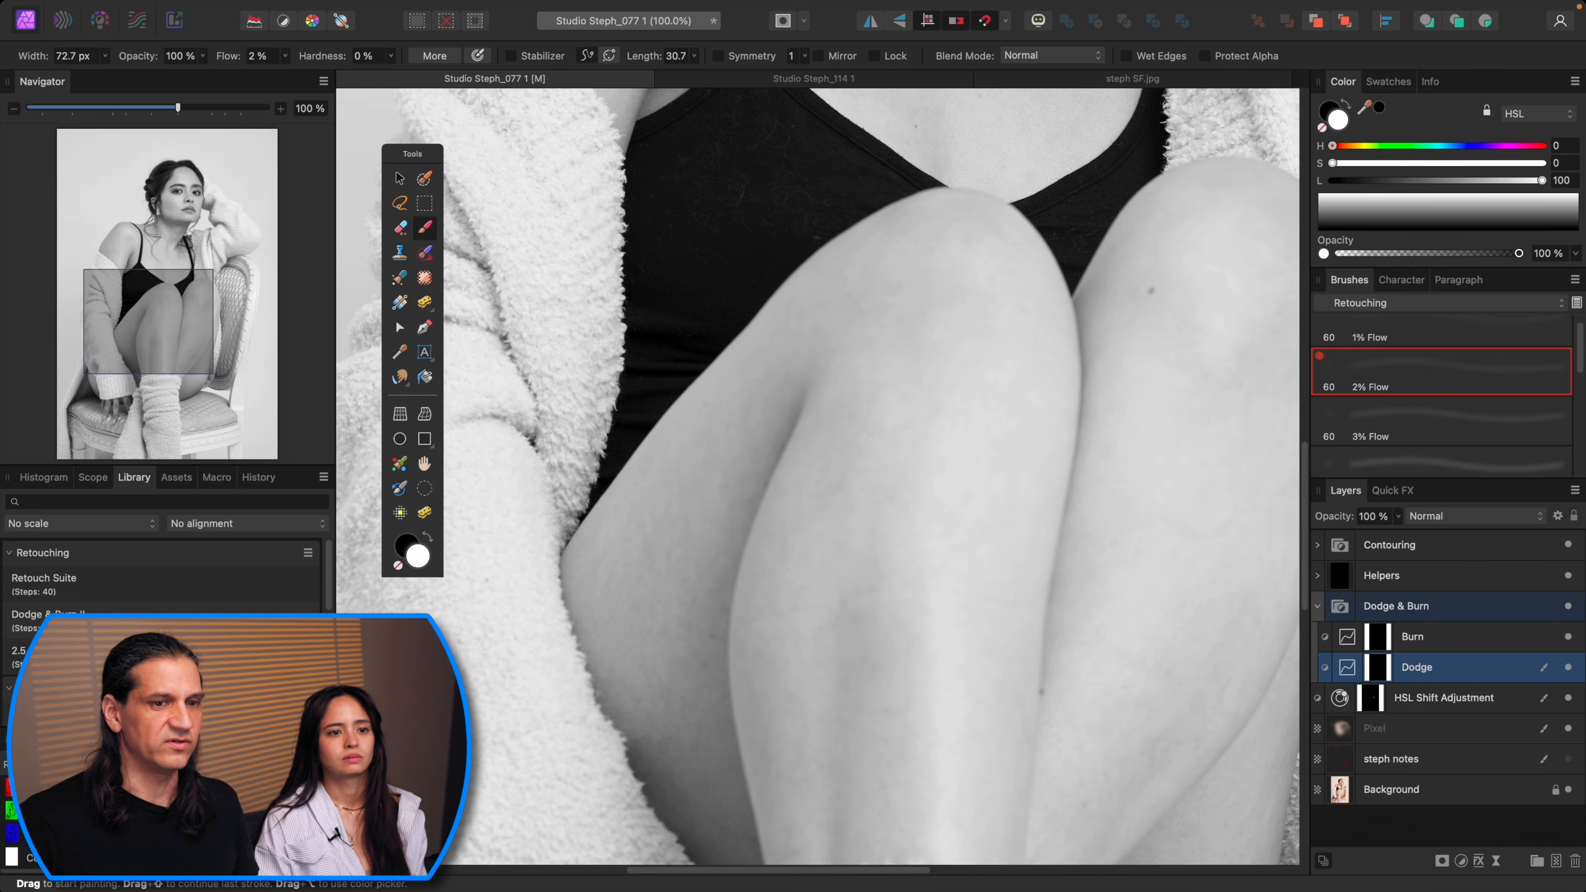
Step: Toggle the Dodge layer's visibility off and on to compare the thigh before and after
click(1569, 668)
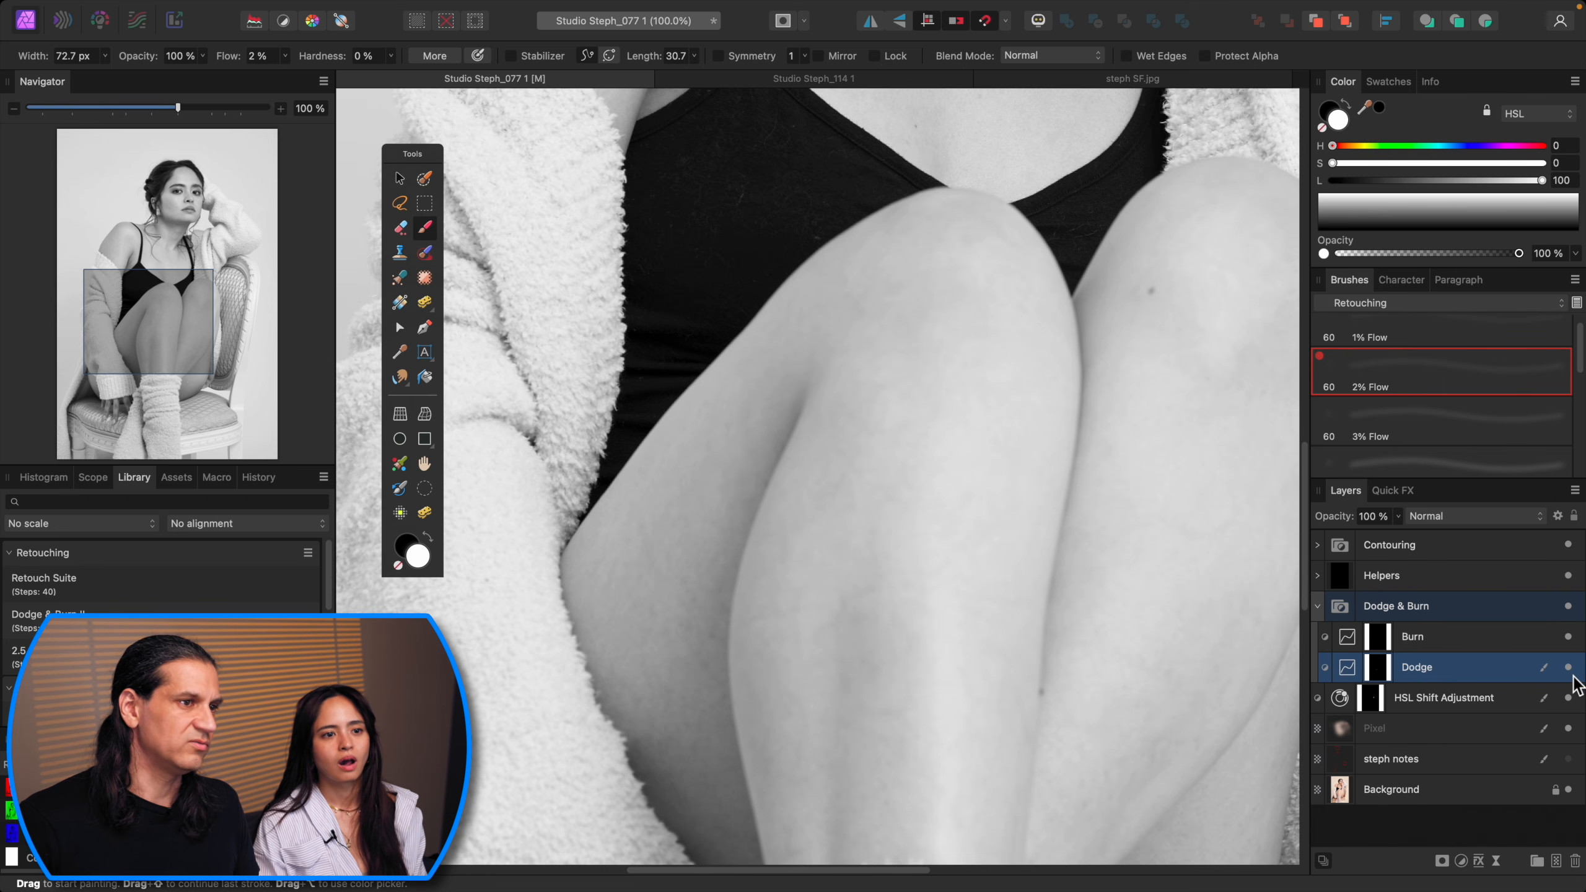
click(1570, 671)
Step: Keep dodging the thigh and knee on the Dodge layer, adjusting the brush width as needed
key([)
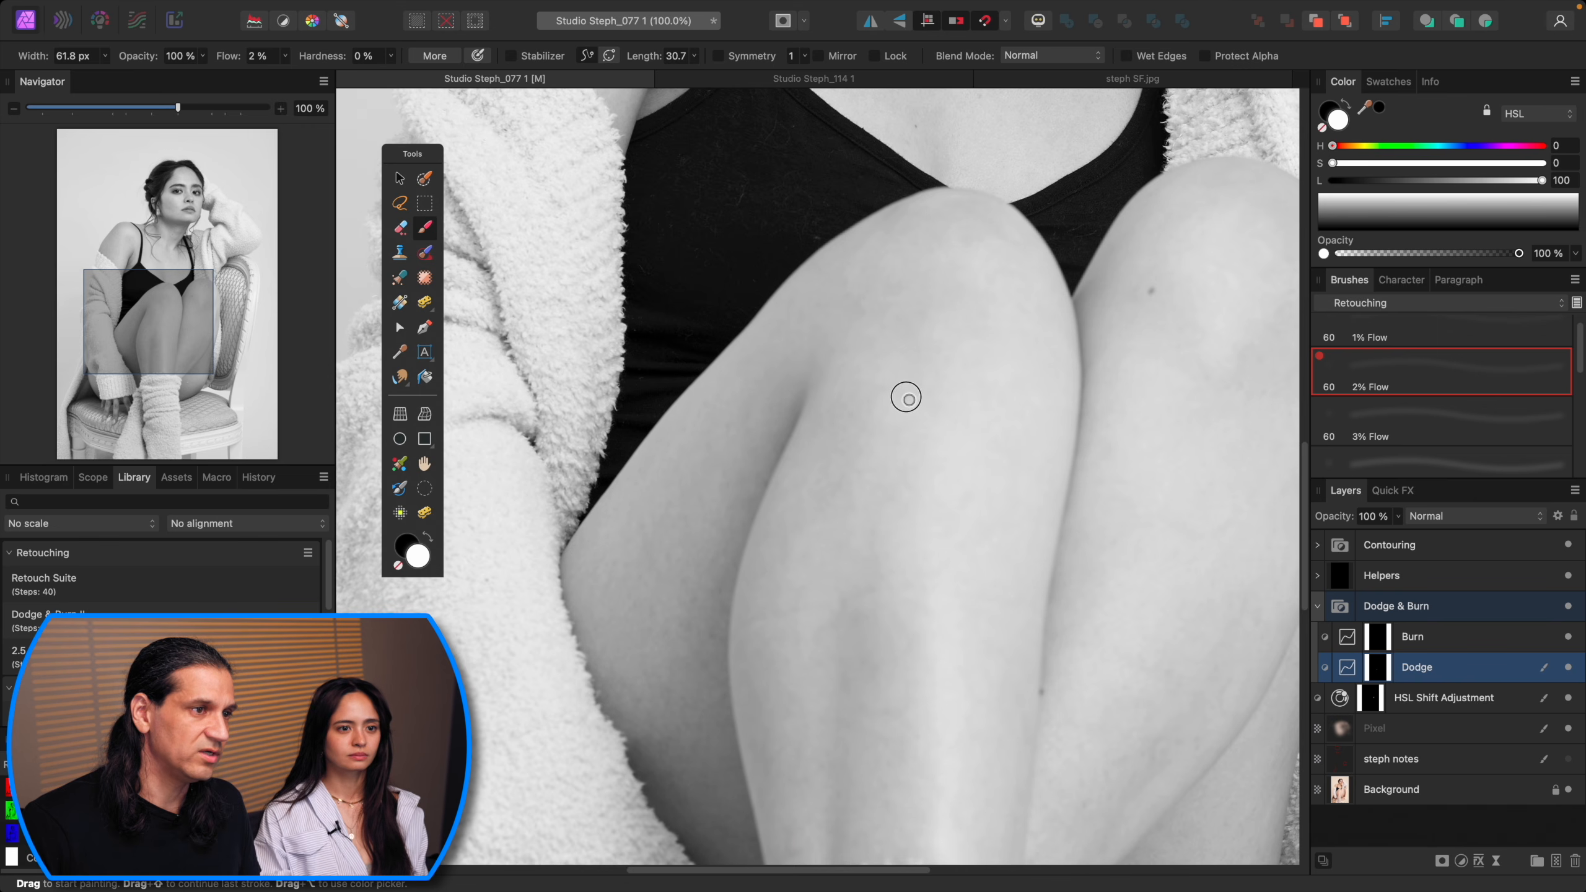
key(])
key(])
key(])
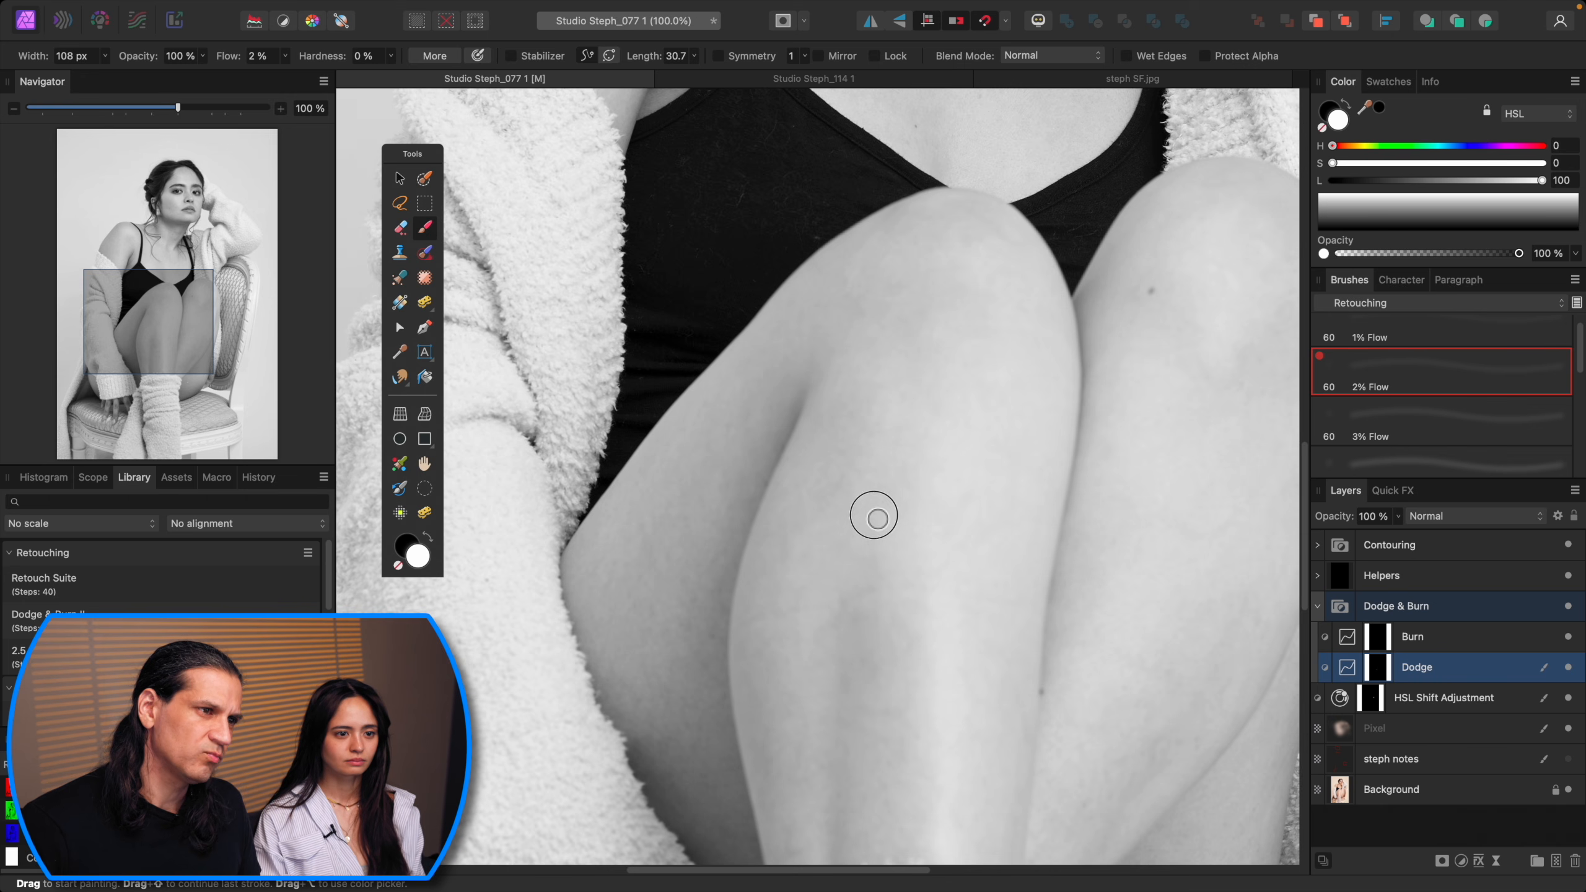
key(bracketleft)
key(bracketleft)
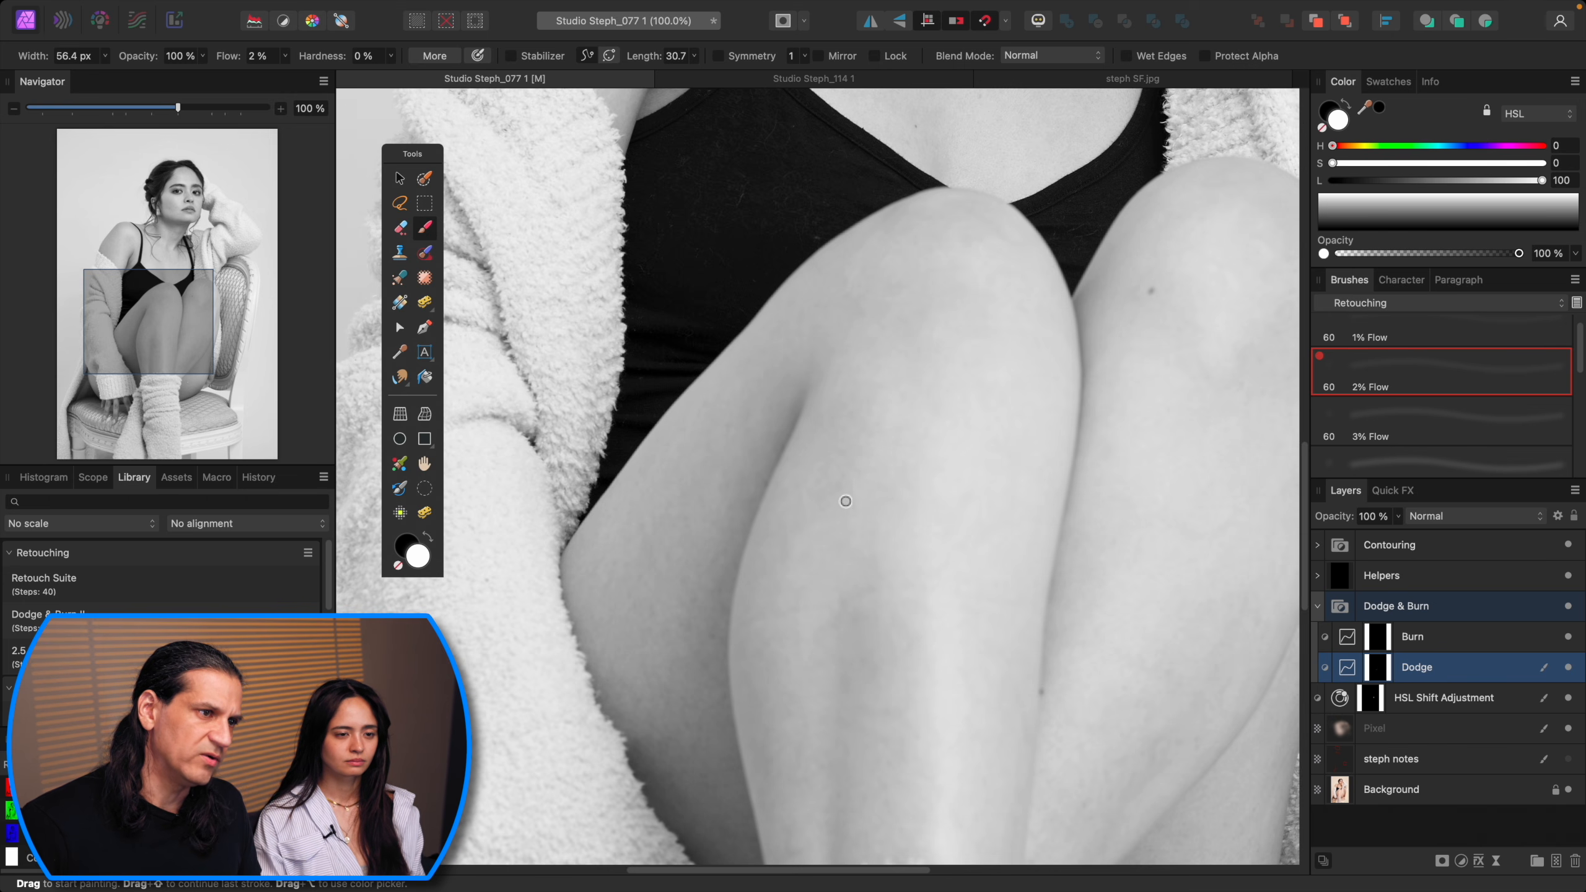
key(])
key(])
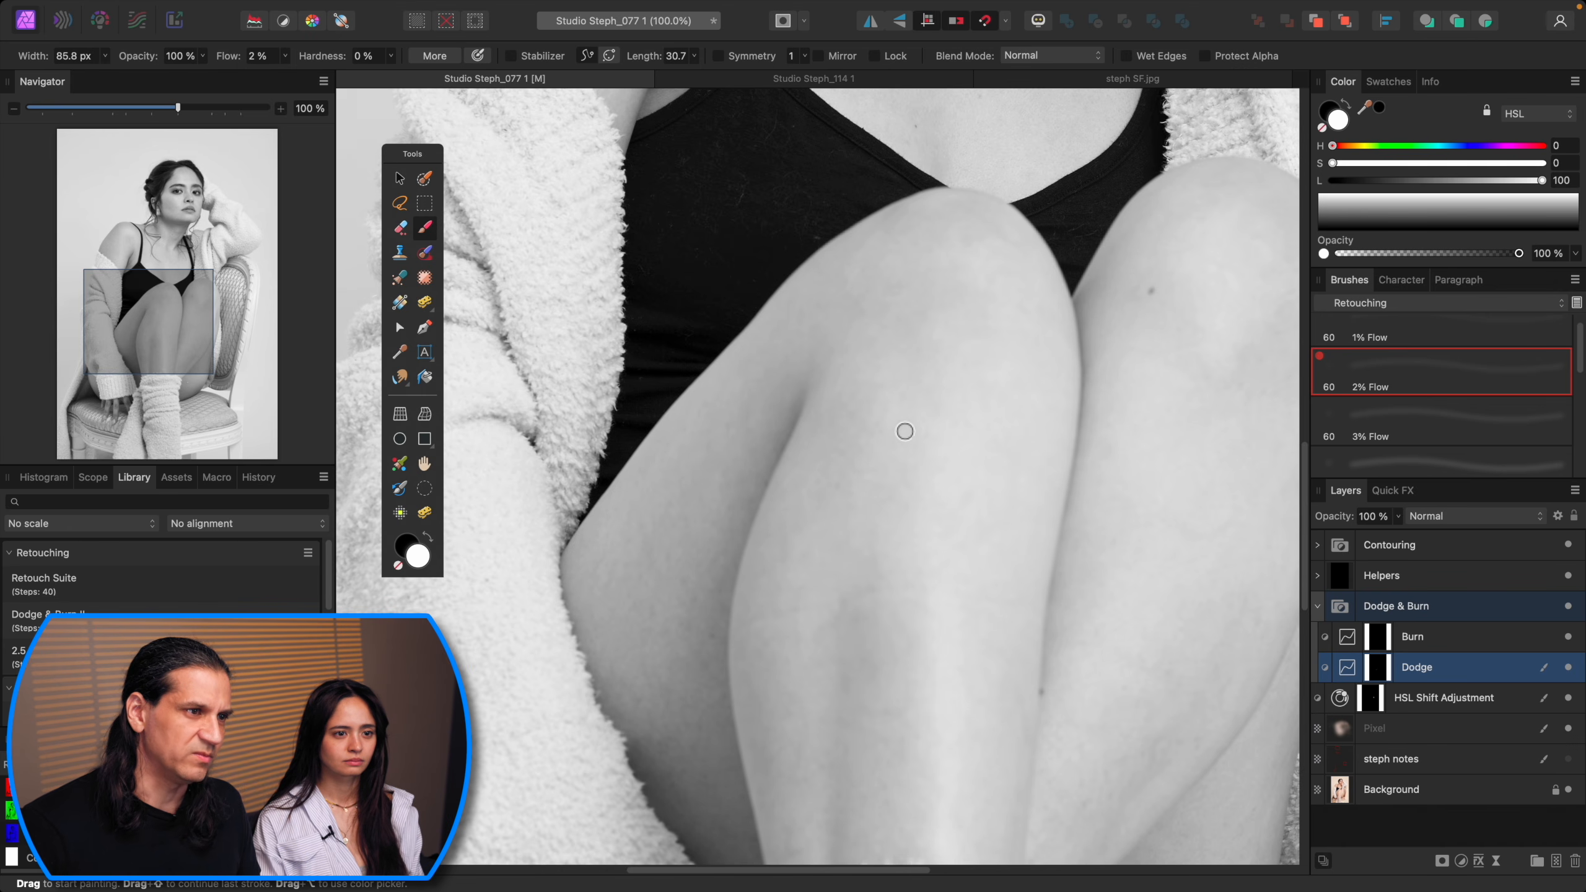
key(bracketleft)
key(bracketleft)
key(bracketright)
key(bracketright)
key(bracketright)
key(bracketright)
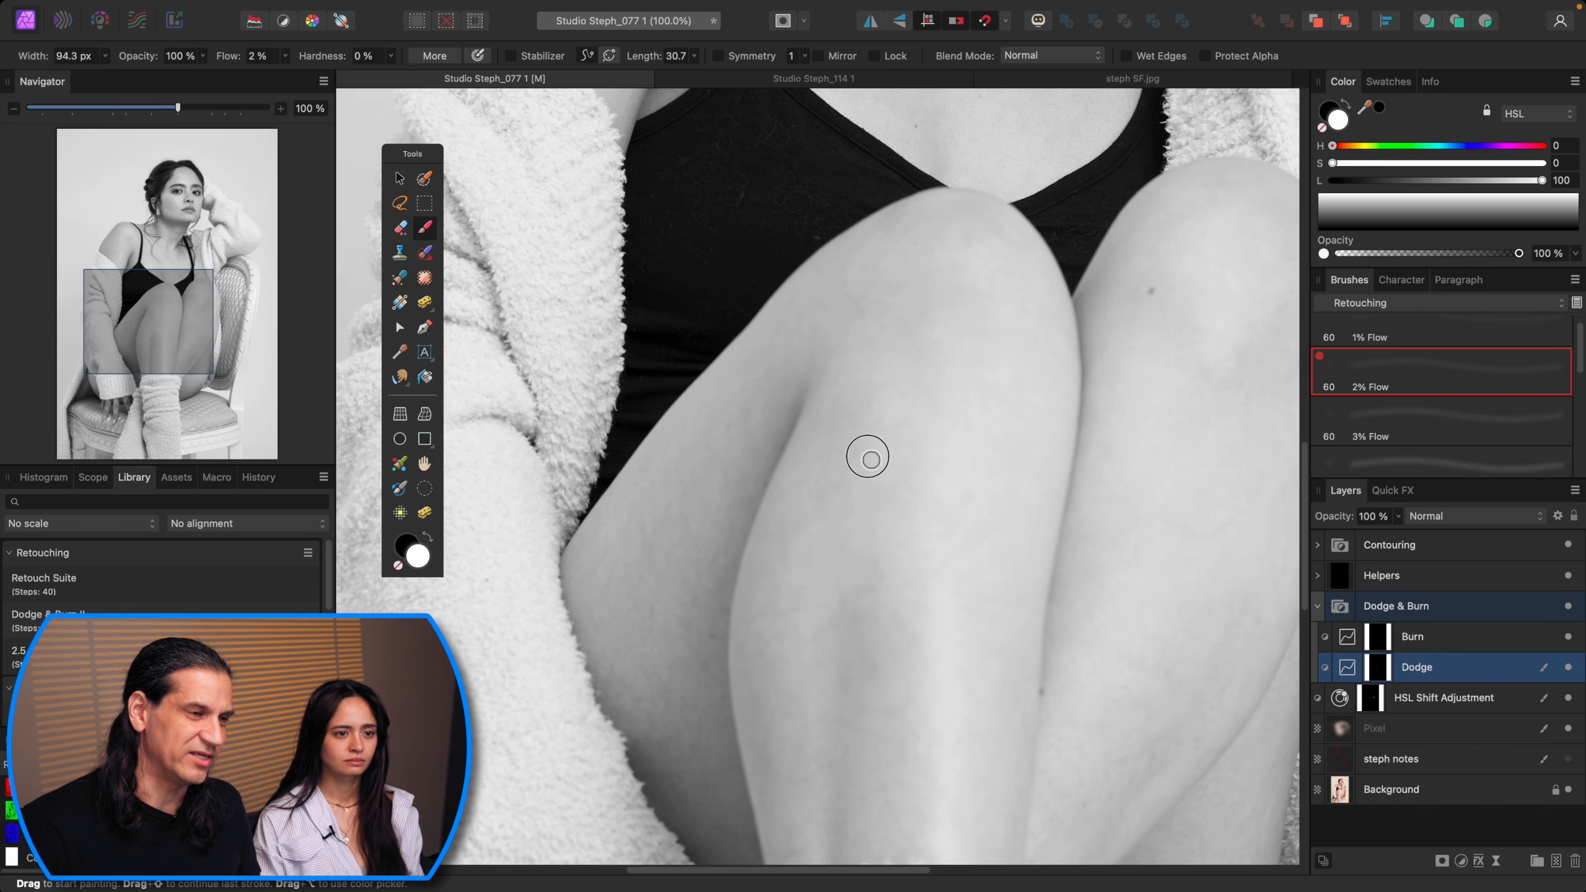
key(bracketleft)
key(bracketleft)
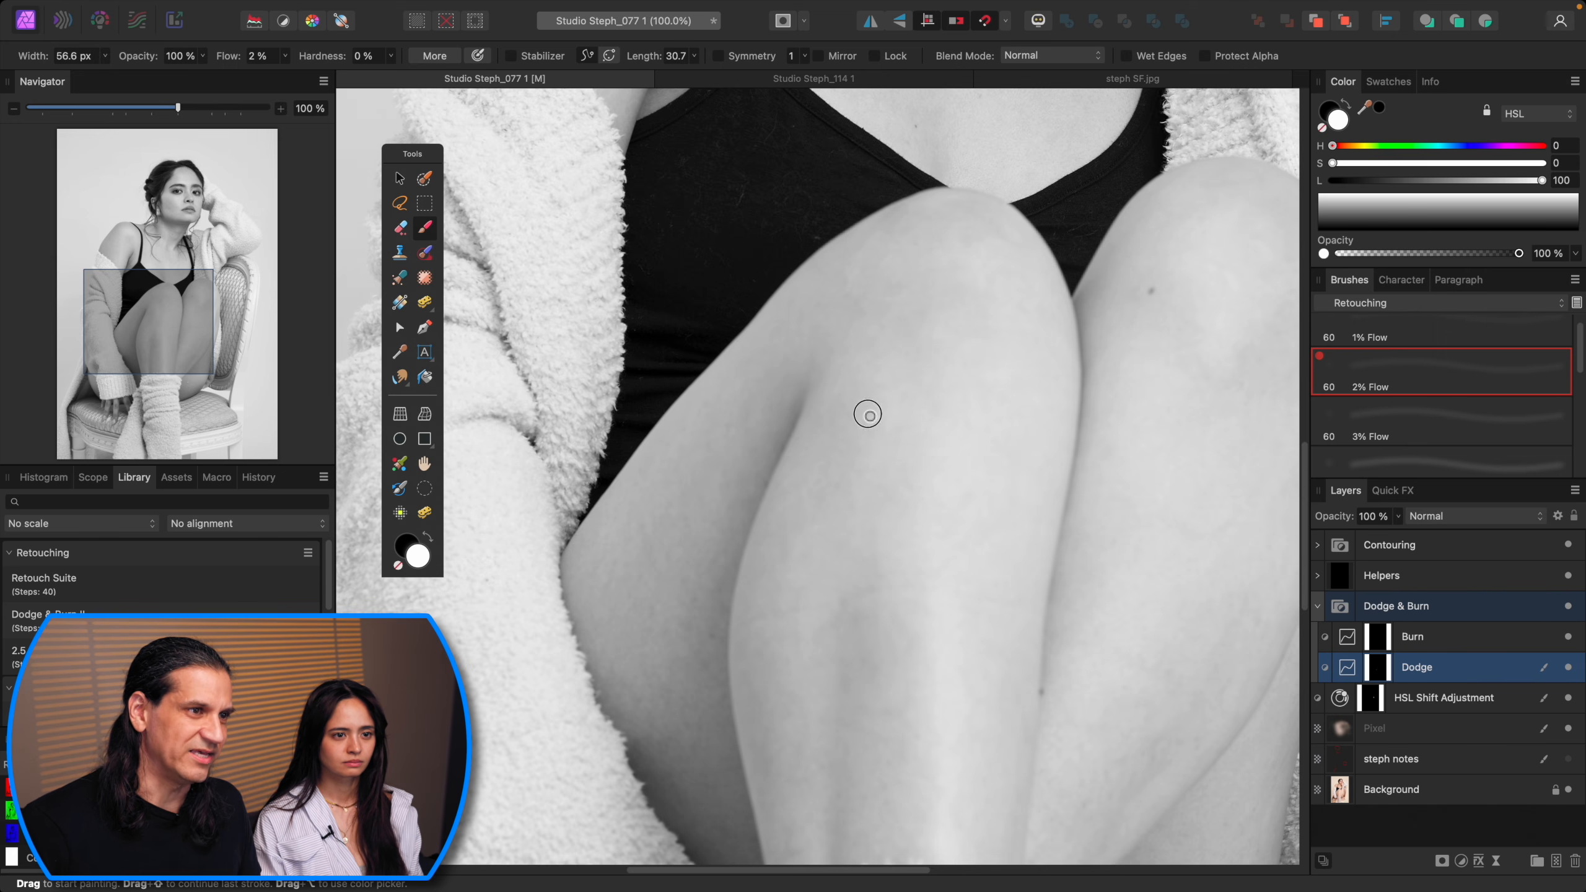
key(bracketright)
key(bracketright)
key(bracketright)
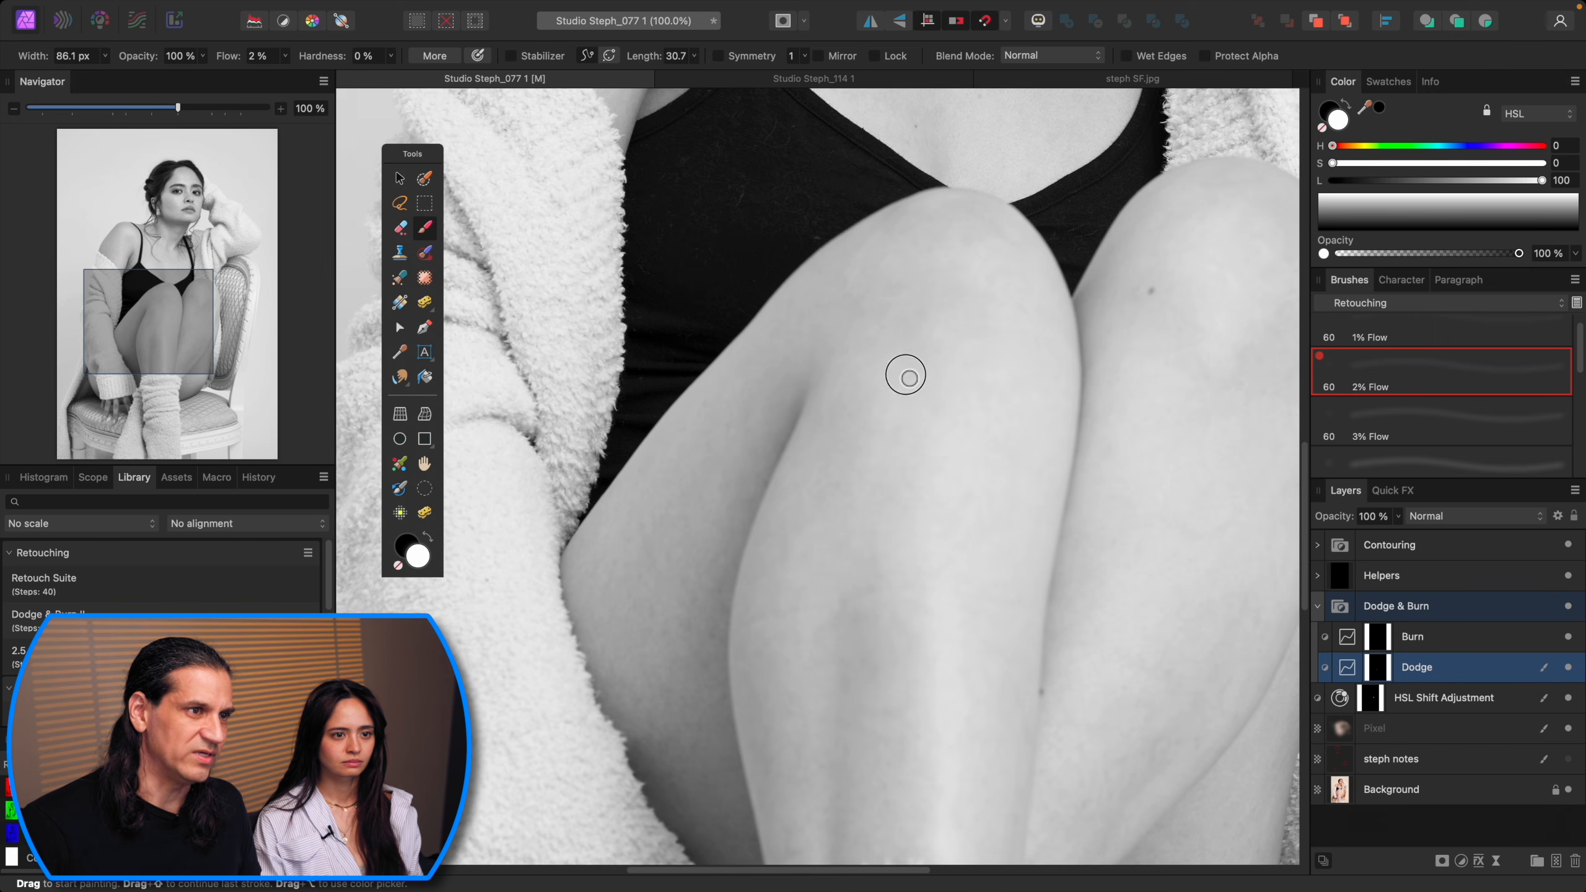
key(bracketleft)
key(bracketleft)
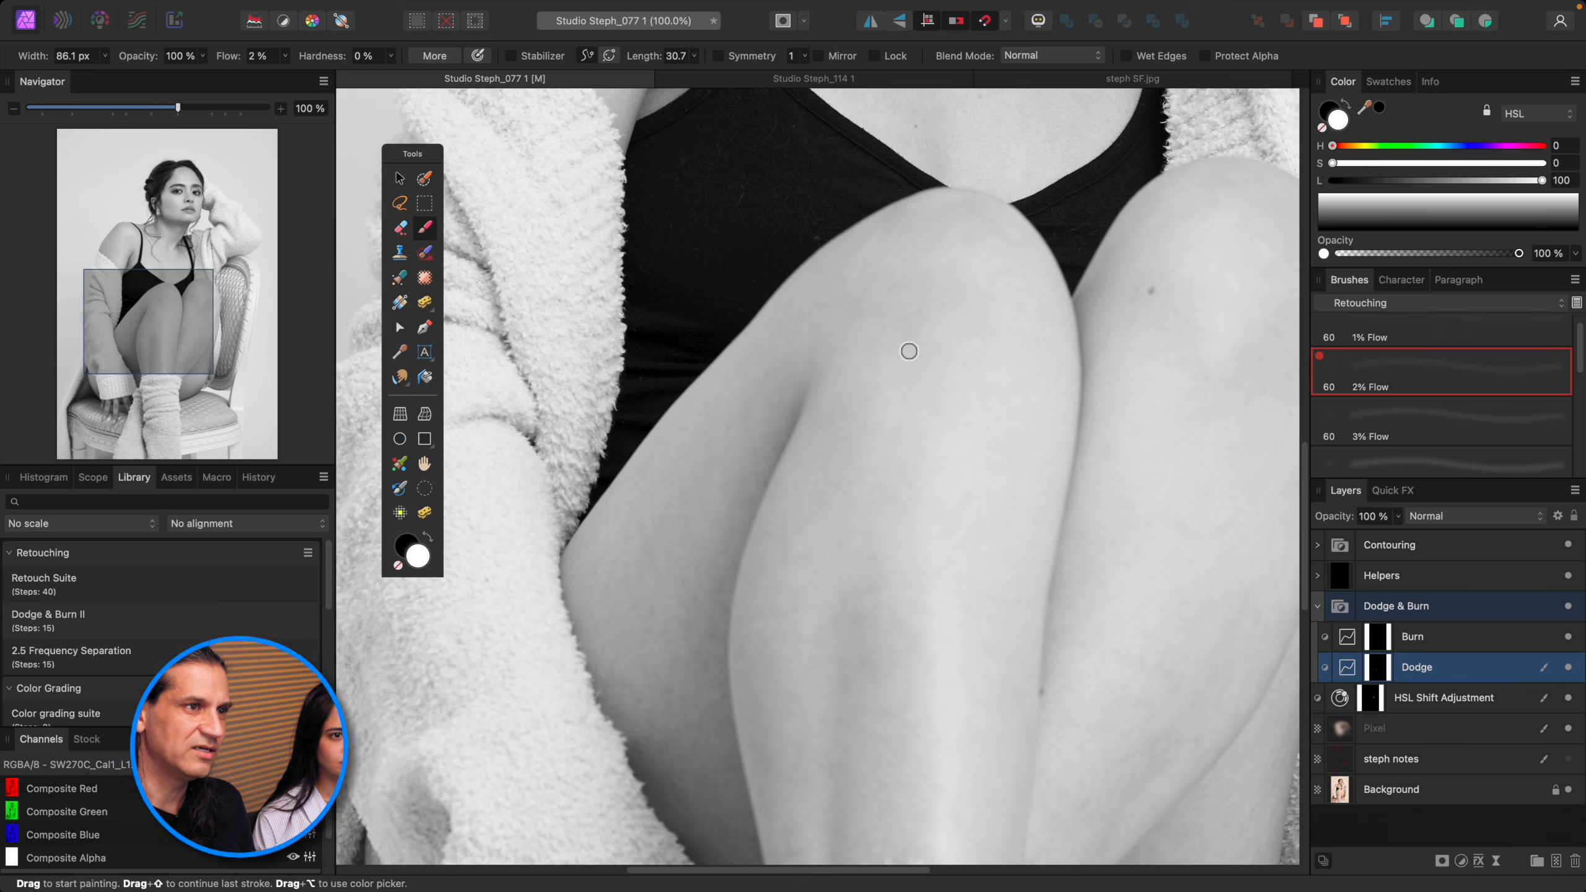
Step: Zoom out and toggle the Helpers group to compare the dodged legs in colour
scroll(893, 510, down, 2)
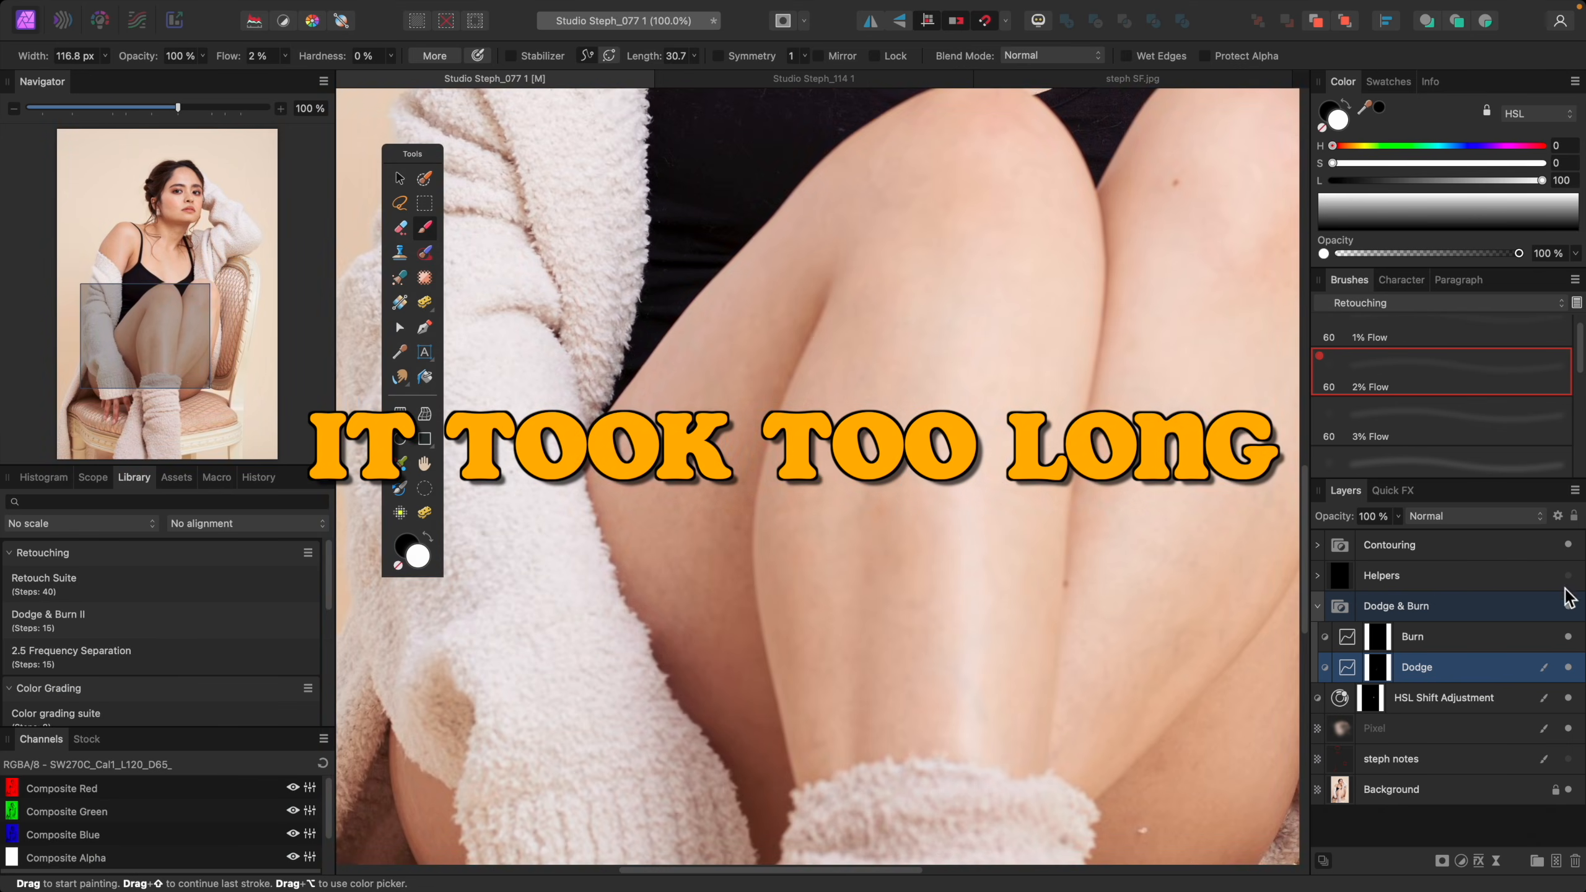
click(1568, 575)
key(bracketleft)
key(bracketleft)
key(bracketleft)
key(bracketright)
key(bracketright)
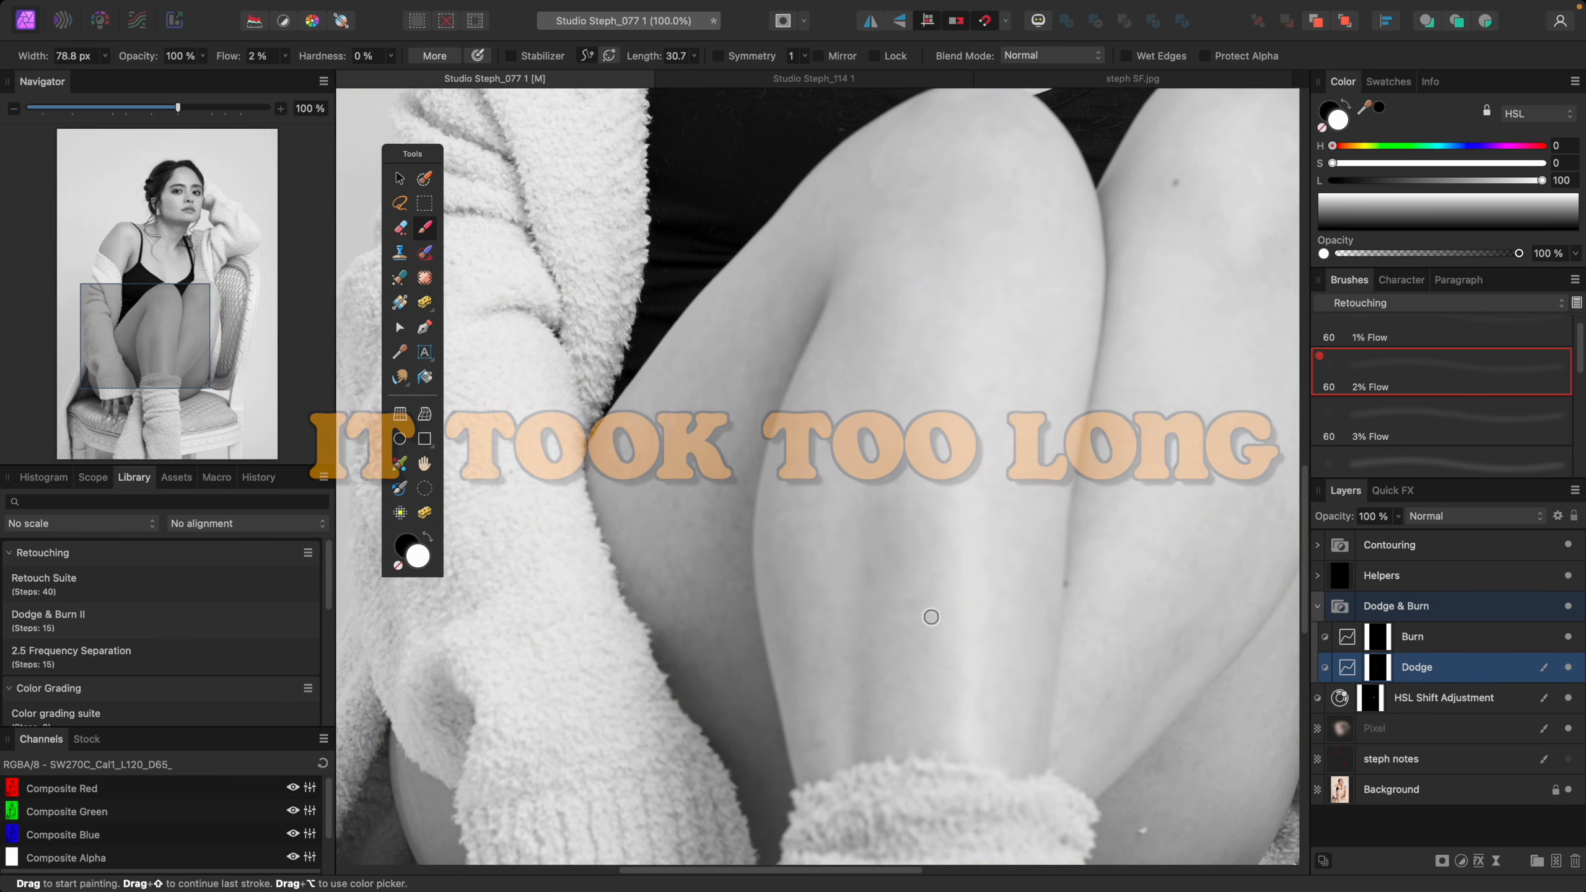
Step: Dodge the lower legs on the Dodge layer, resizing the brush between strokes
drag(1220, 431, 995, 488)
key(bracketright)
key(bracketleft)
key(super+minus)
key(bracketleft)
key(bracketright)
key(bracketleft)
key(bracketleft)
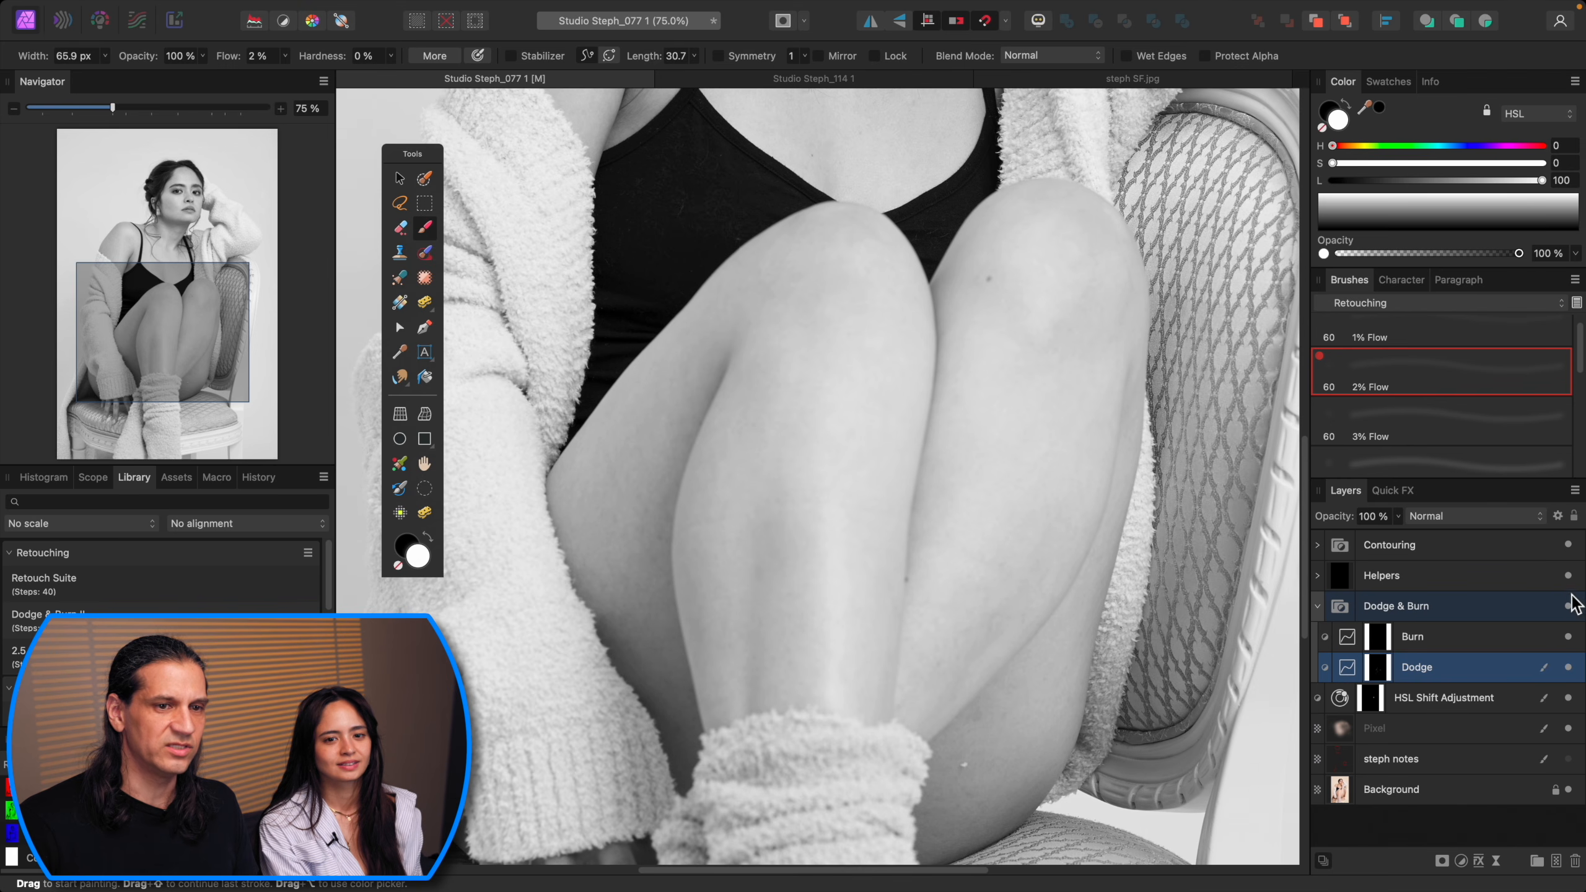
Step: Turn off the Helpers group and compare the Dodge layer's effect on the full image in colour
click(1568, 575)
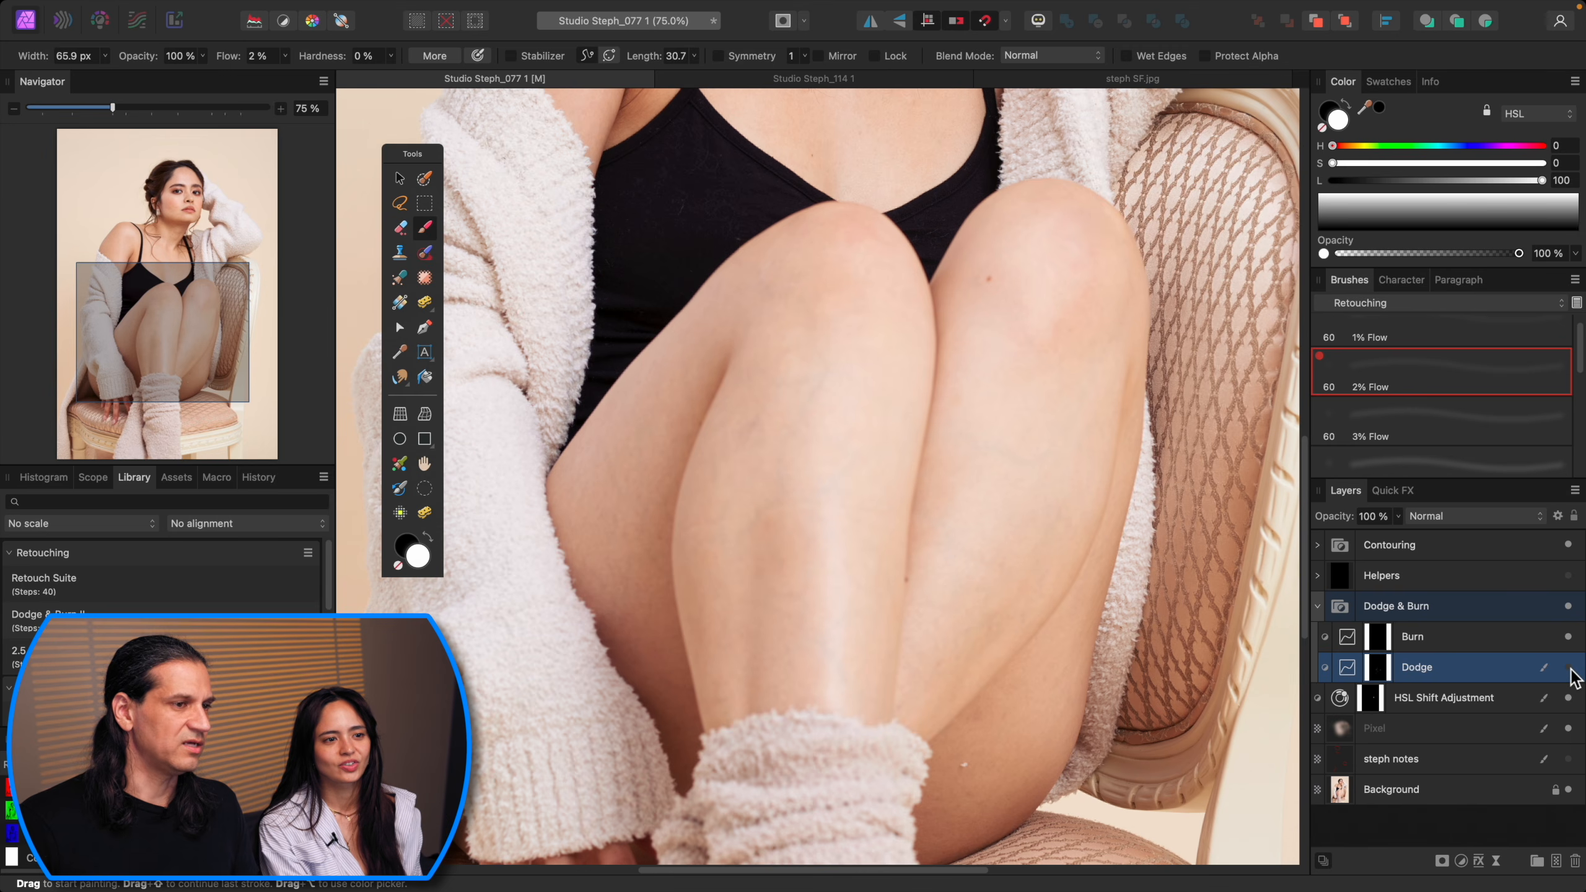
key(super+0)
click(1568, 668)
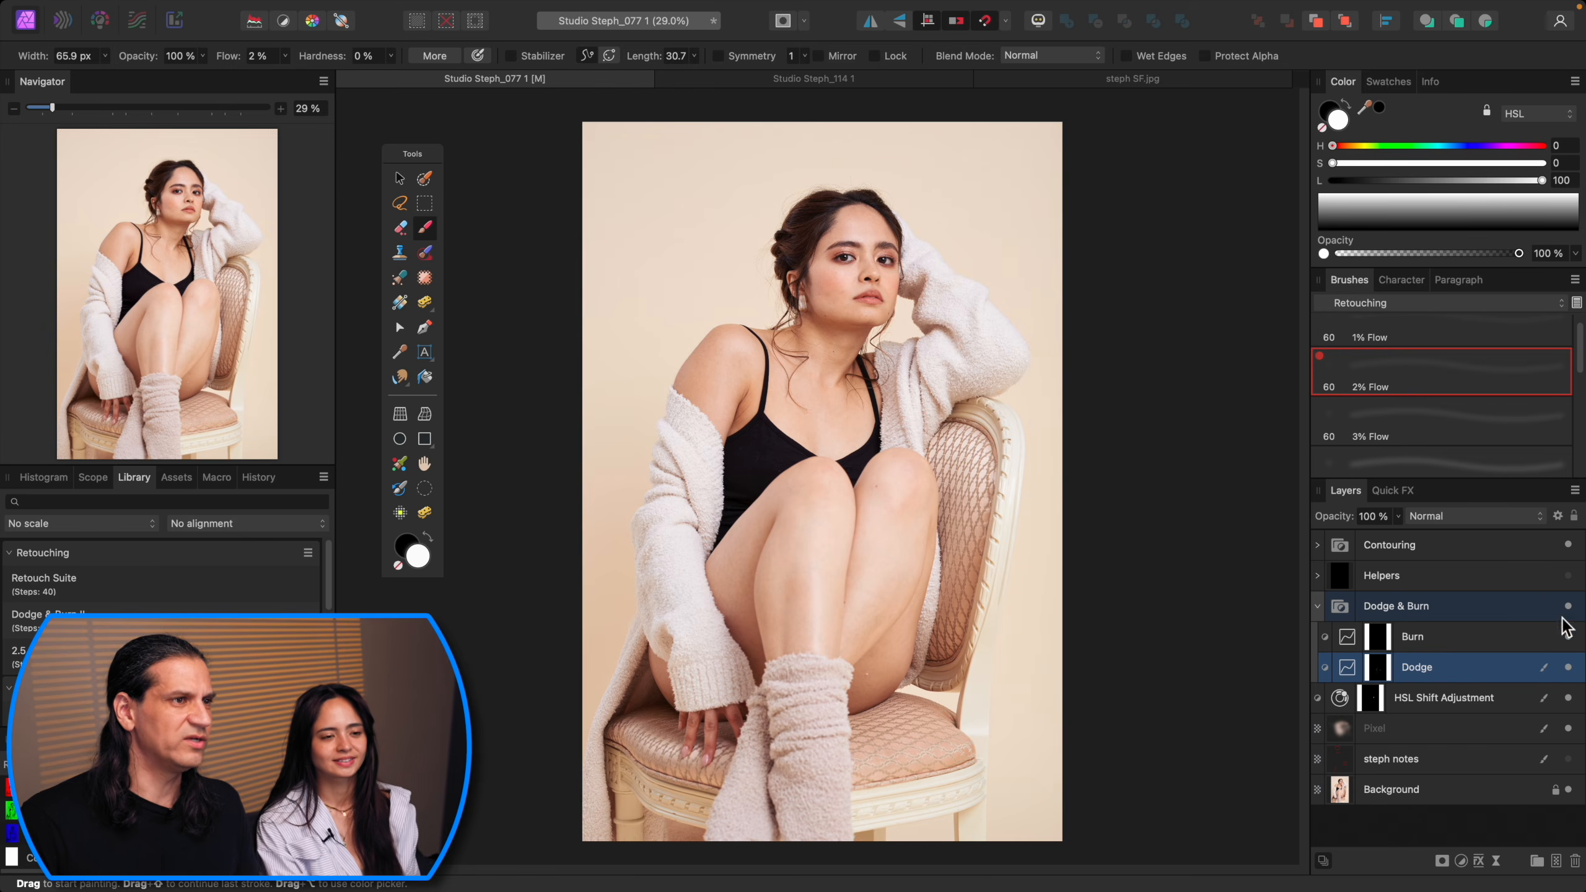
Step: Zoom into the face, select the Pixel layer and set the Inpainting Brush to sample Current Layer & Below
key(super+plus)
key(super+plus)
scroll(884, 521, up, 7)
key(super+plus)
key(super+plus)
key(super+plus)
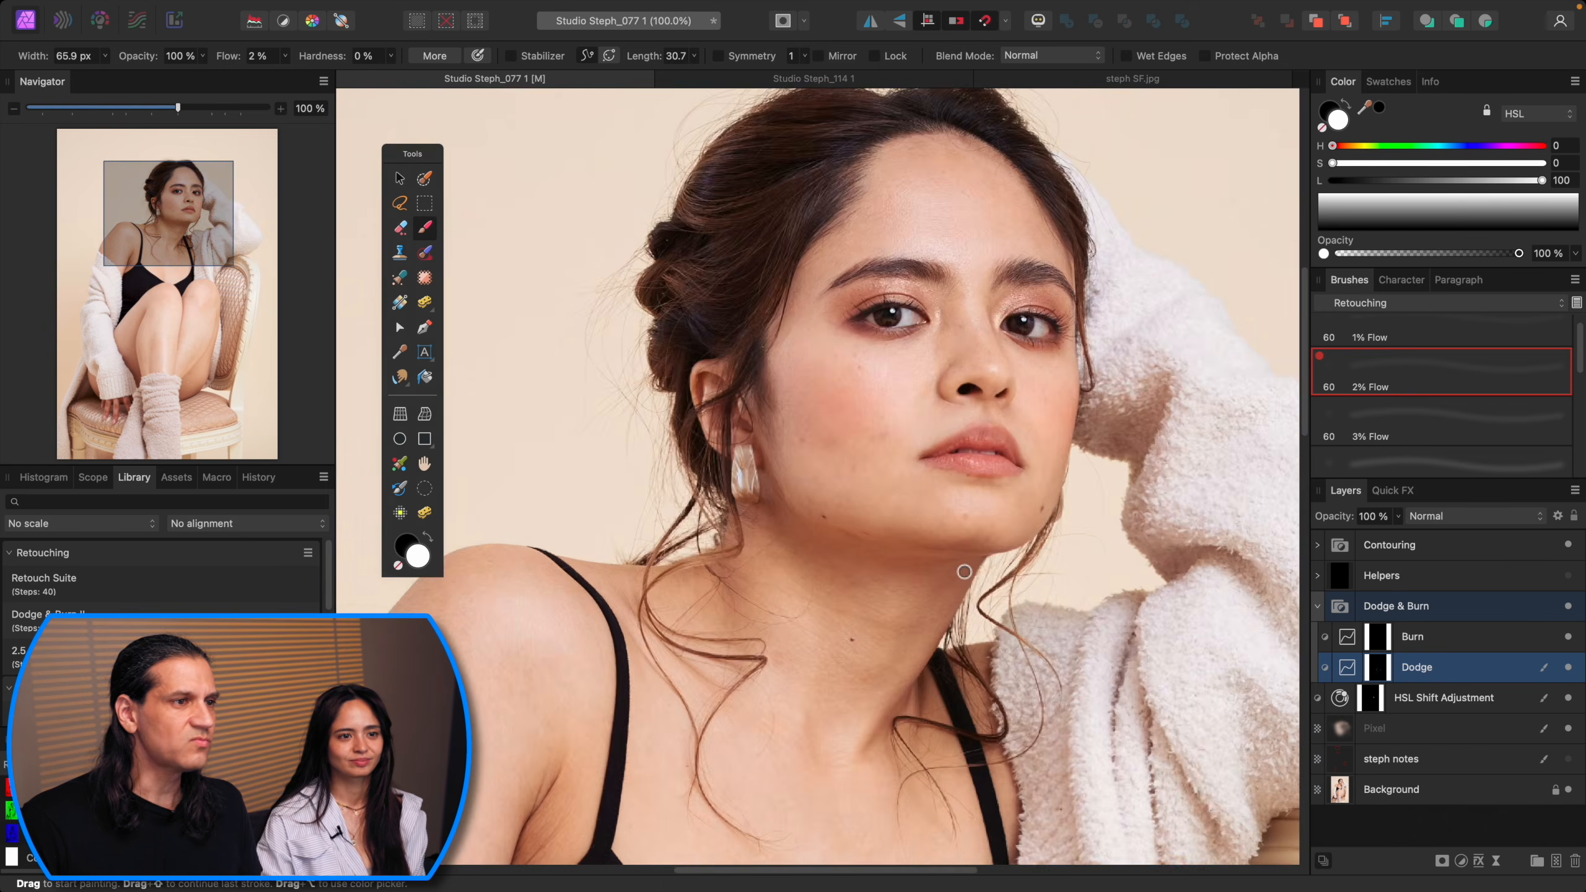
key(super+minus)
drag(1028, 527, 991, 532)
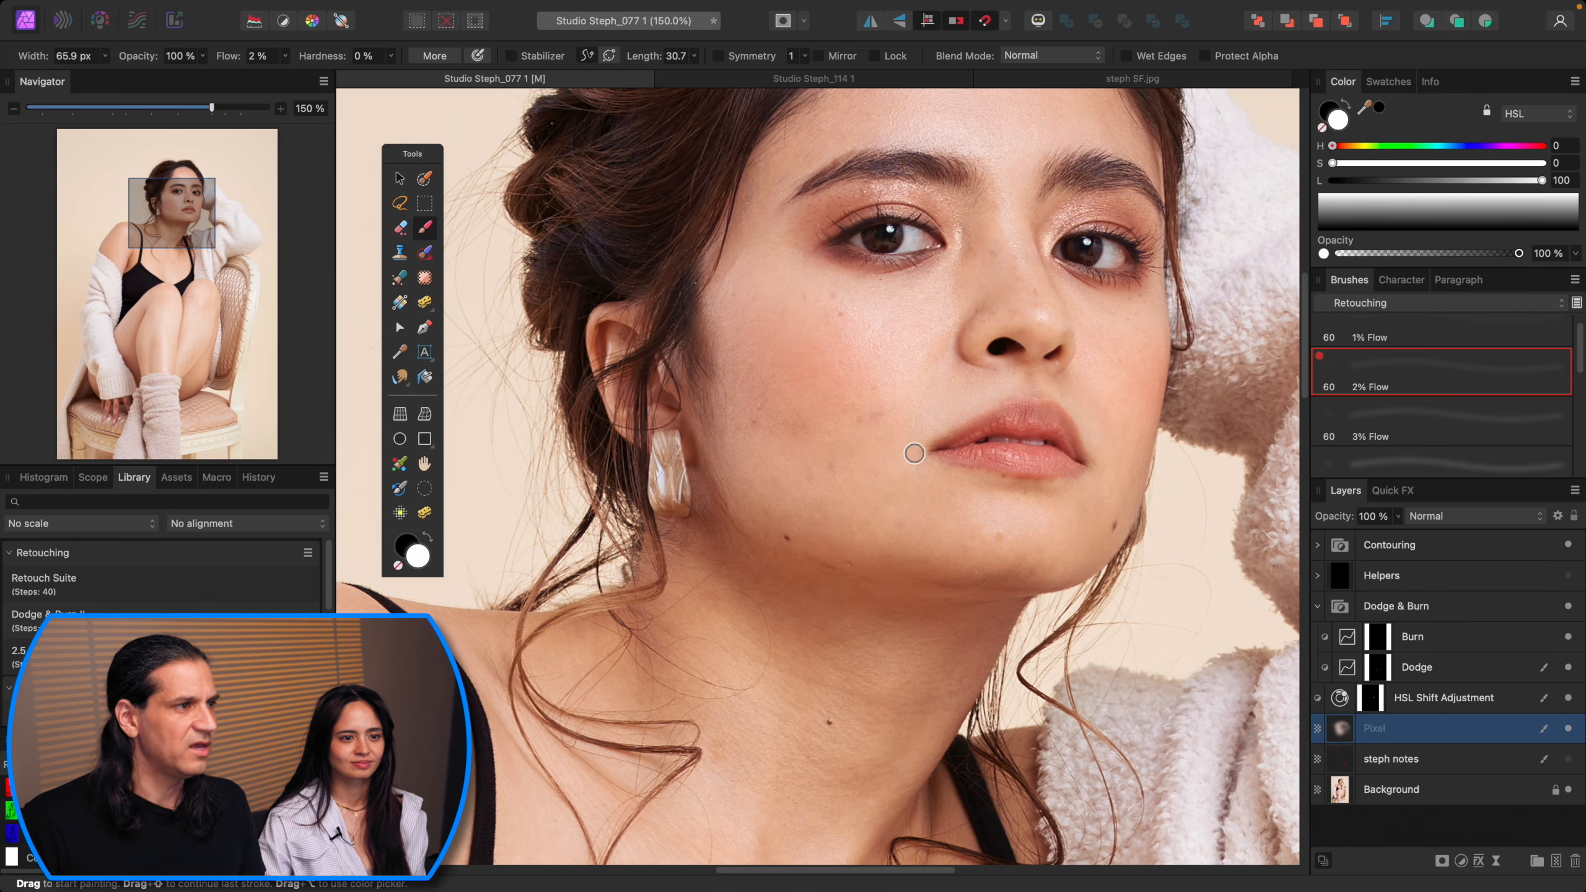
key(s)
key(j)
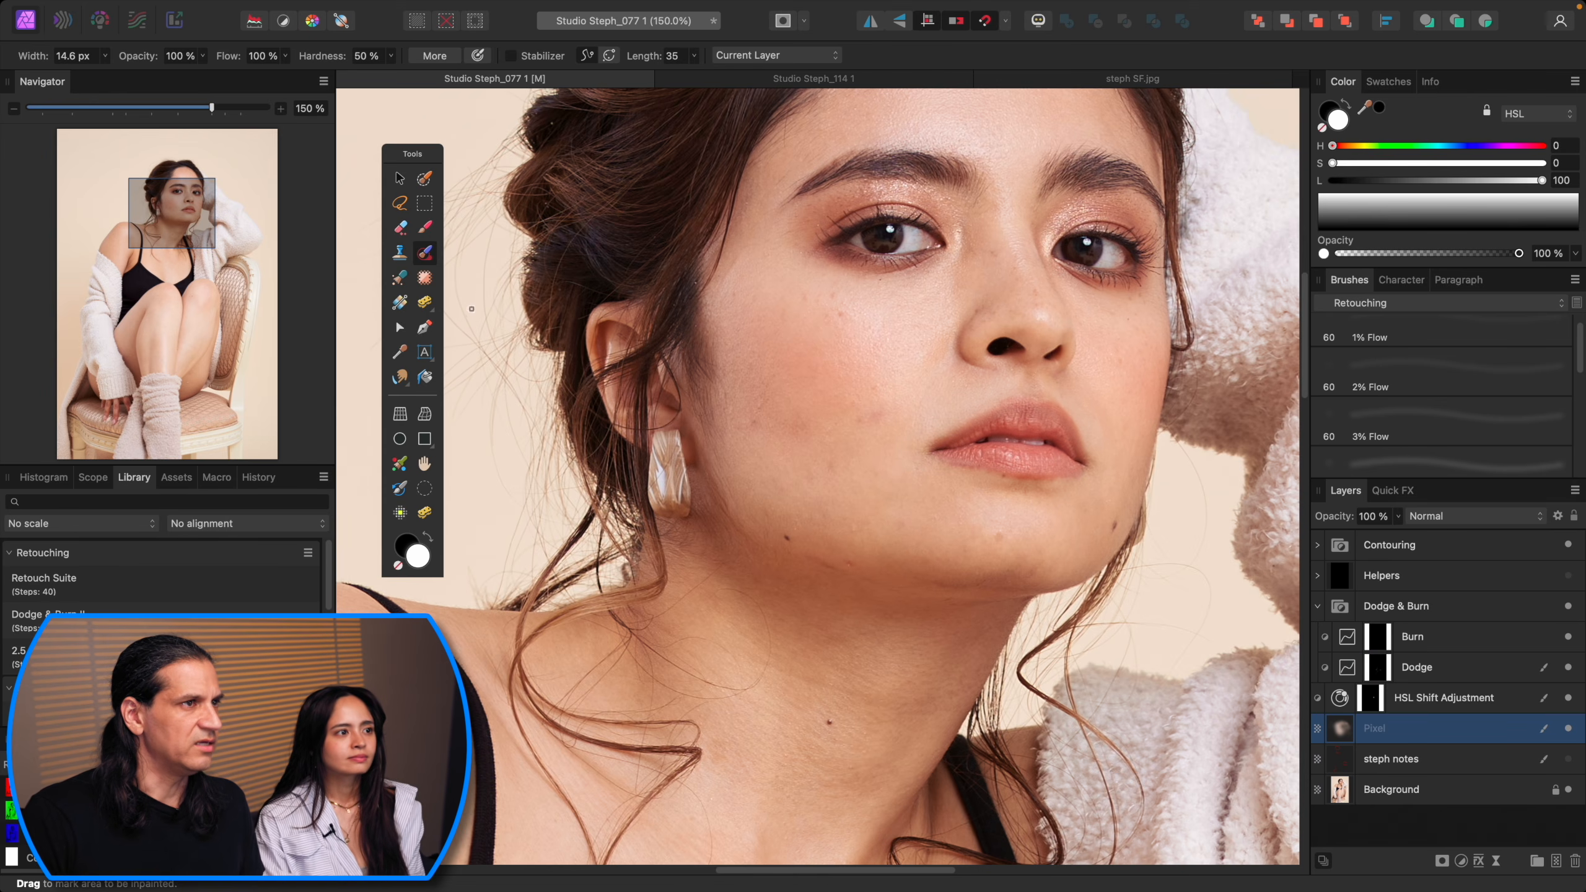
click(775, 55)
click(774, 72)
Step: Inpaint the blemishes on the cheek and jaw on the Pixel layer
mouse_move(884, 445)
mouse_down()
mouse_move(900, 439)
mouse_move(878, 415)
mouse_up()
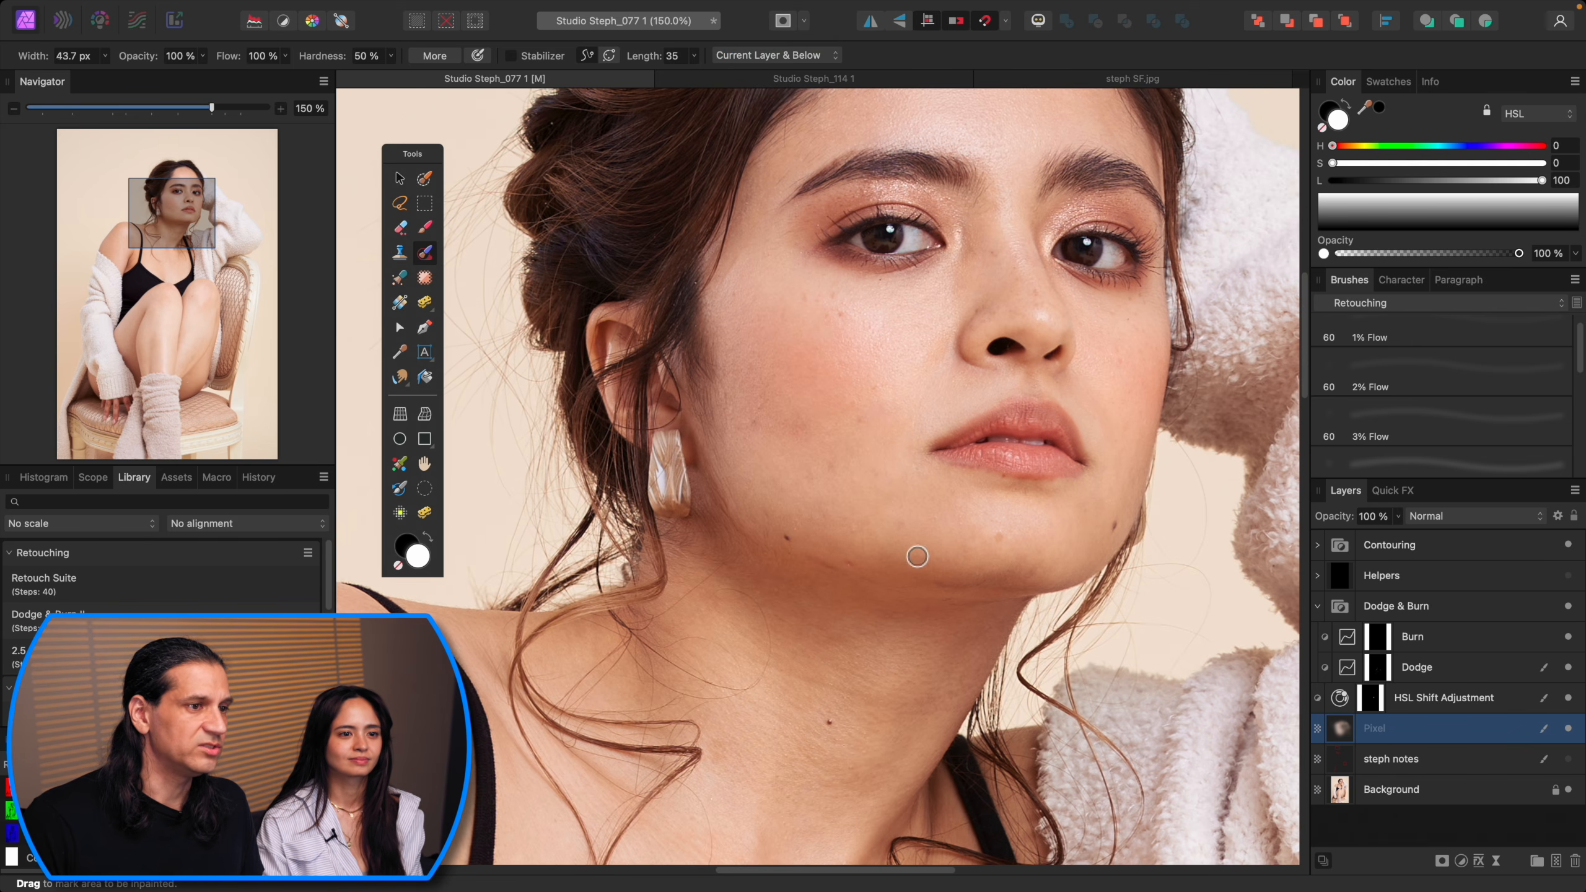
click(902, 526)
click(1004, 543)
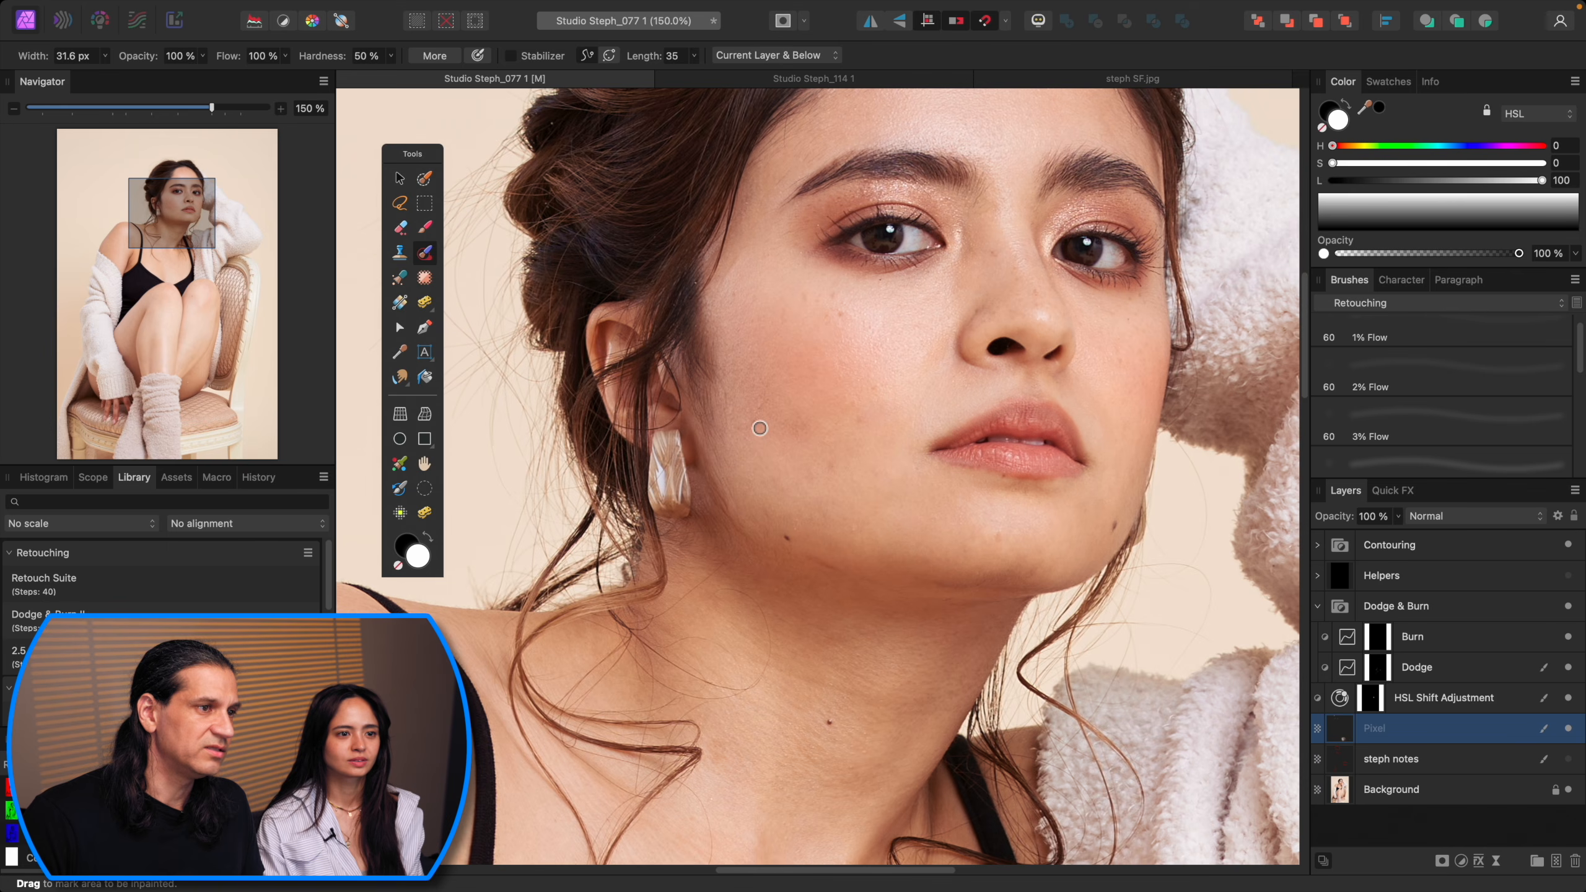
click(865, 421)
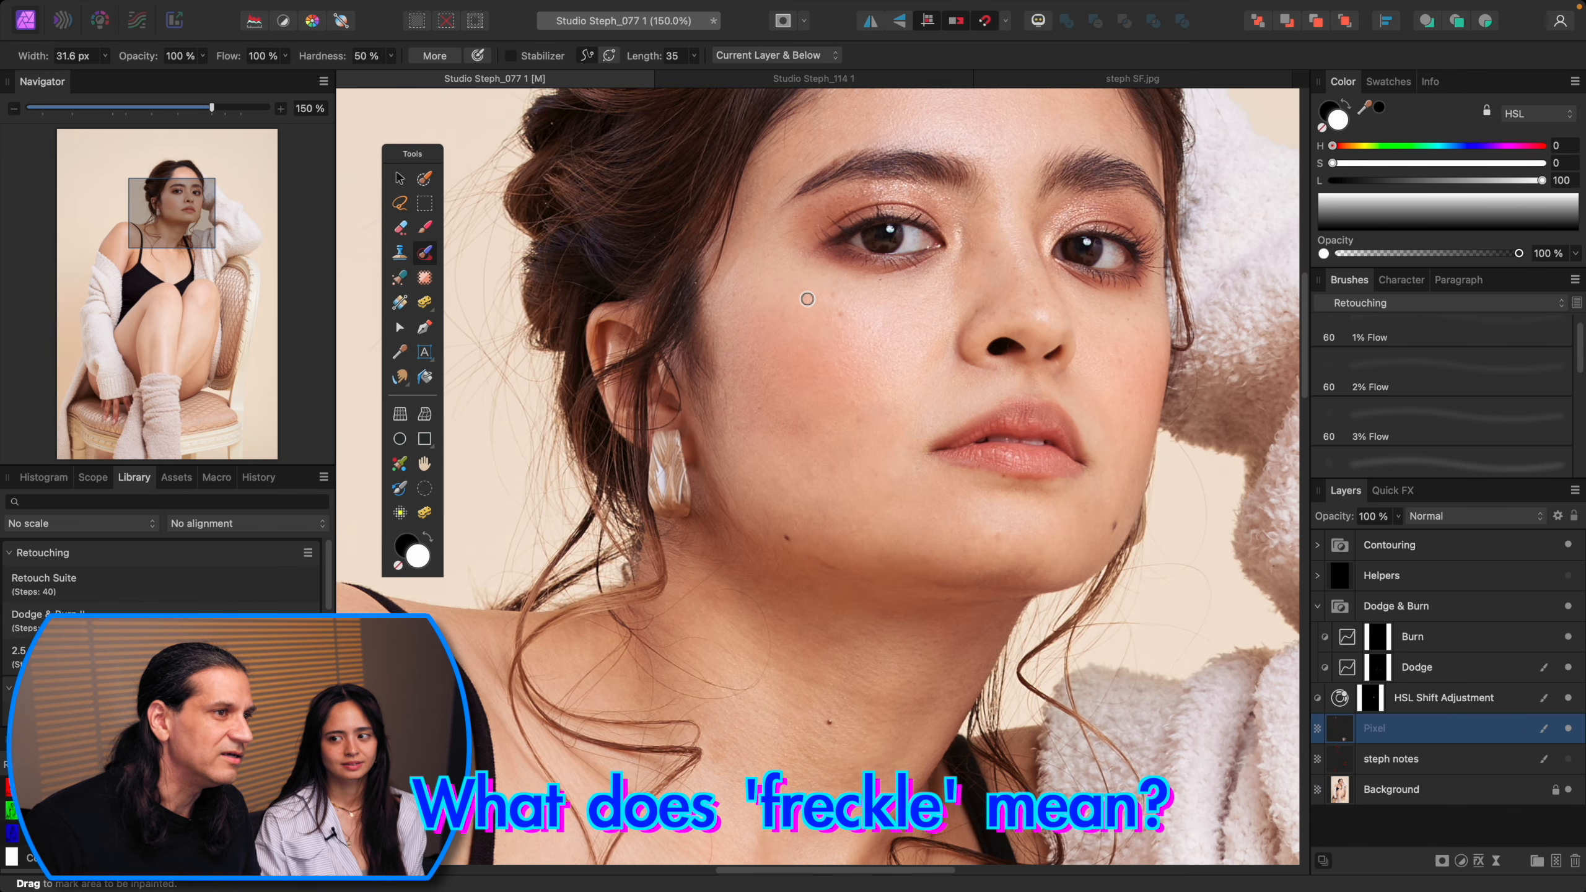
click(788, 312)
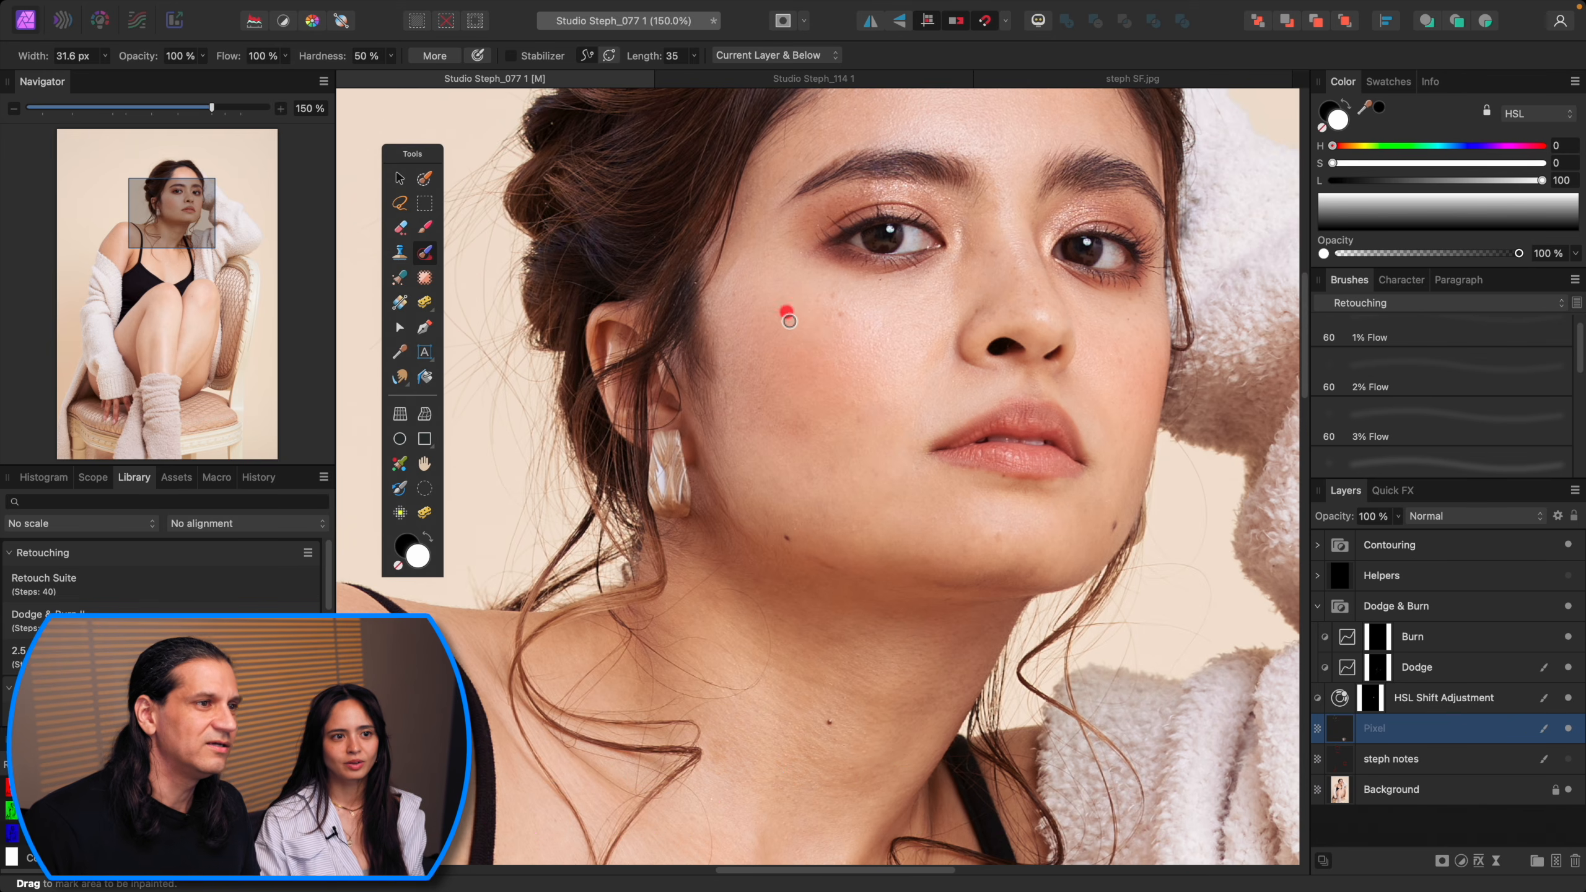
click(865, 334)
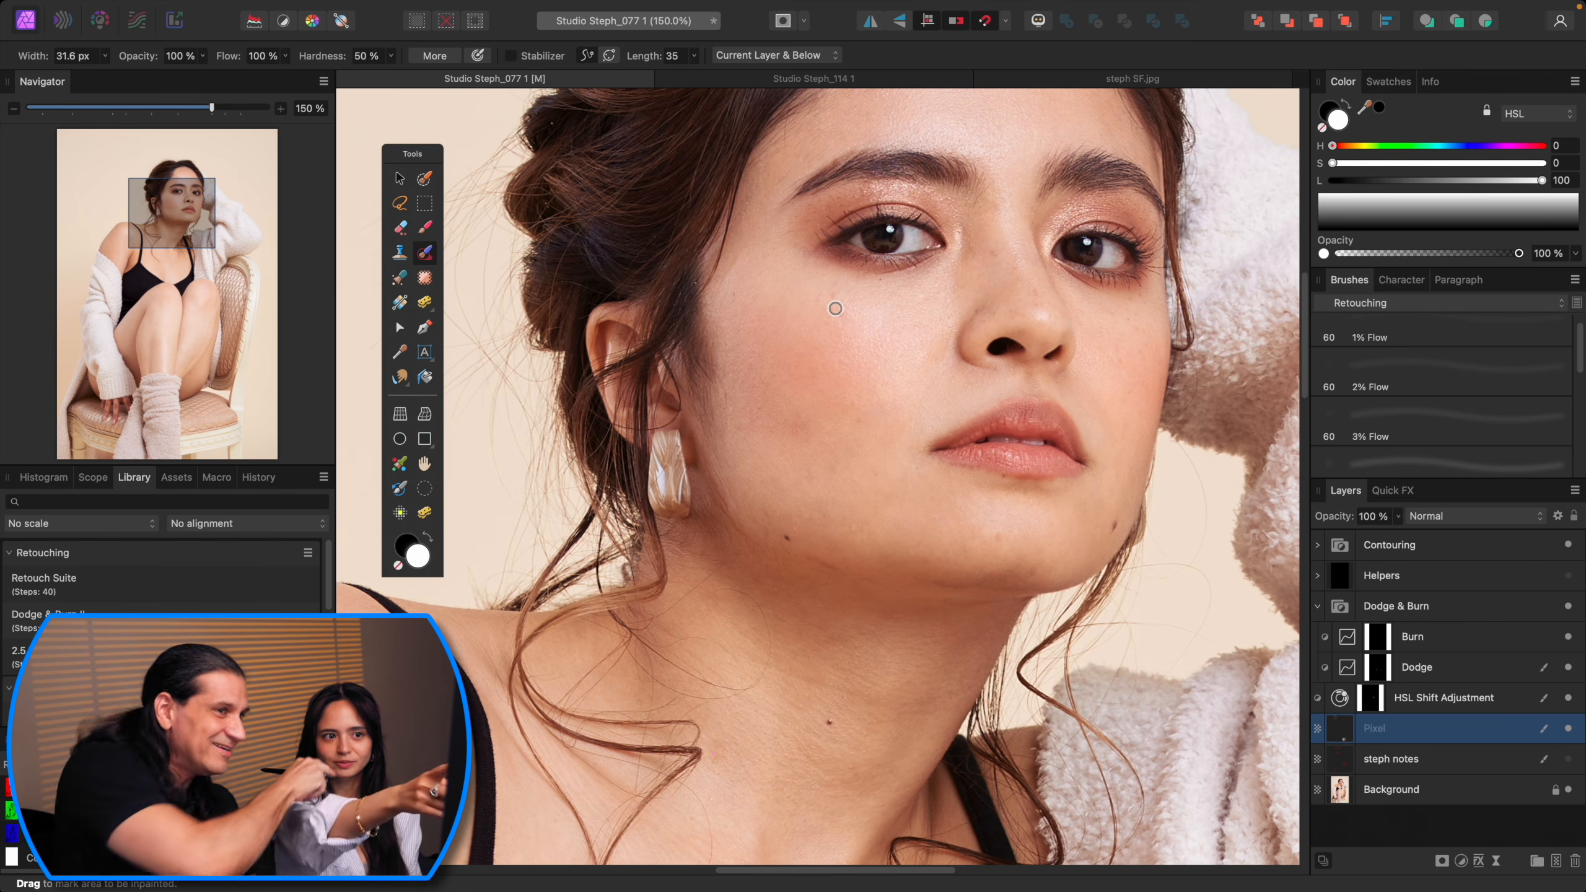
Step: Inspect the face's skin at different zoom levels for remaining blemishes
scroll(836, 308, up, 3)
scroll(921, 354, up, 3)
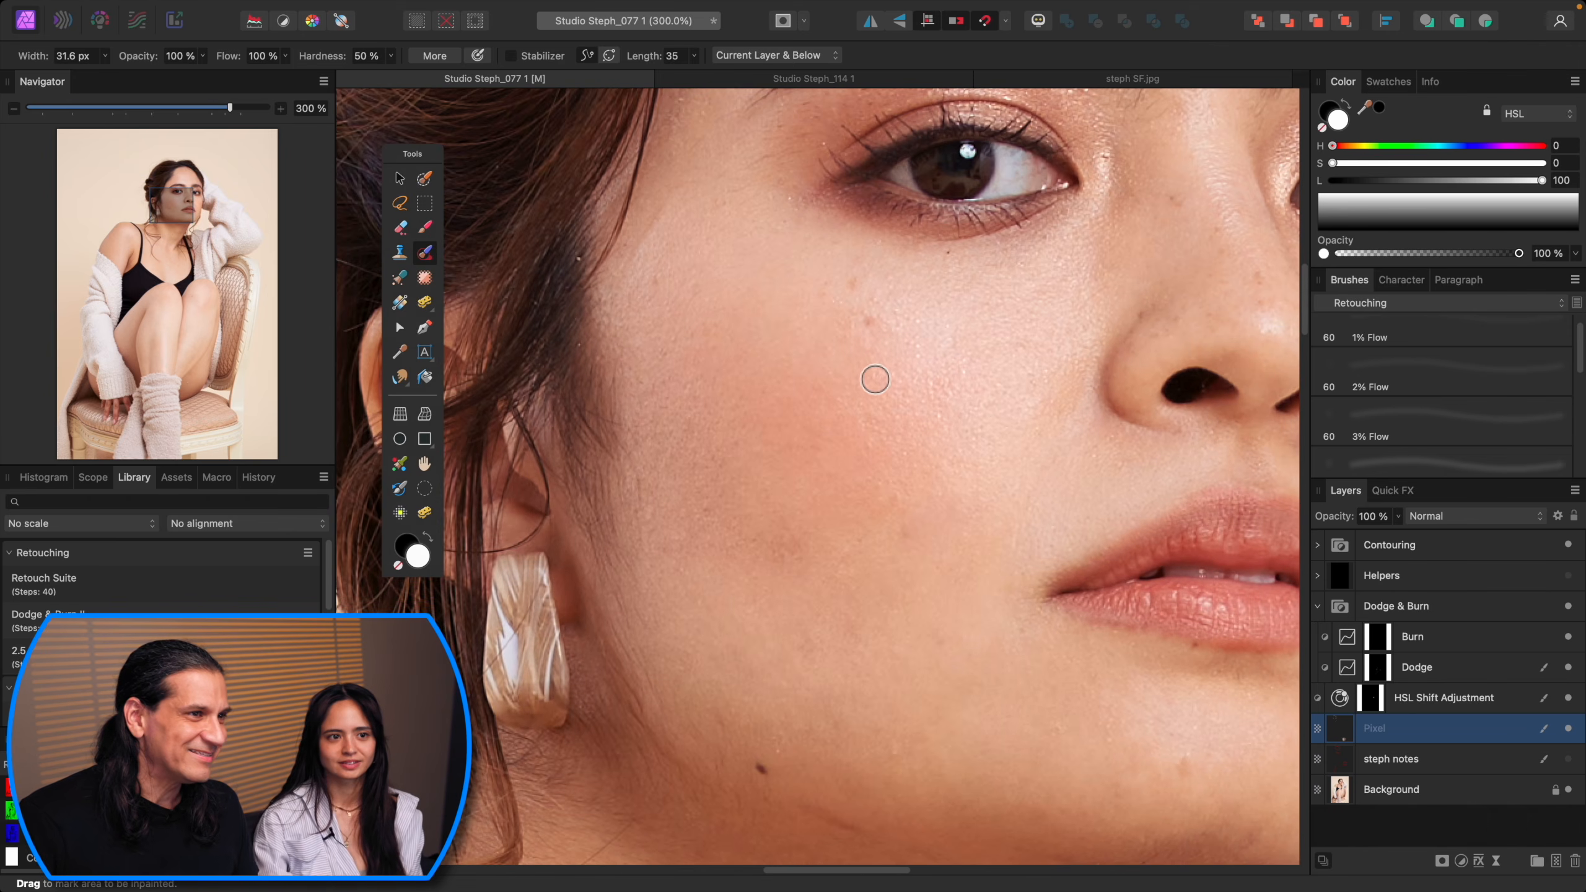
scroll(919, 398, down, 2)
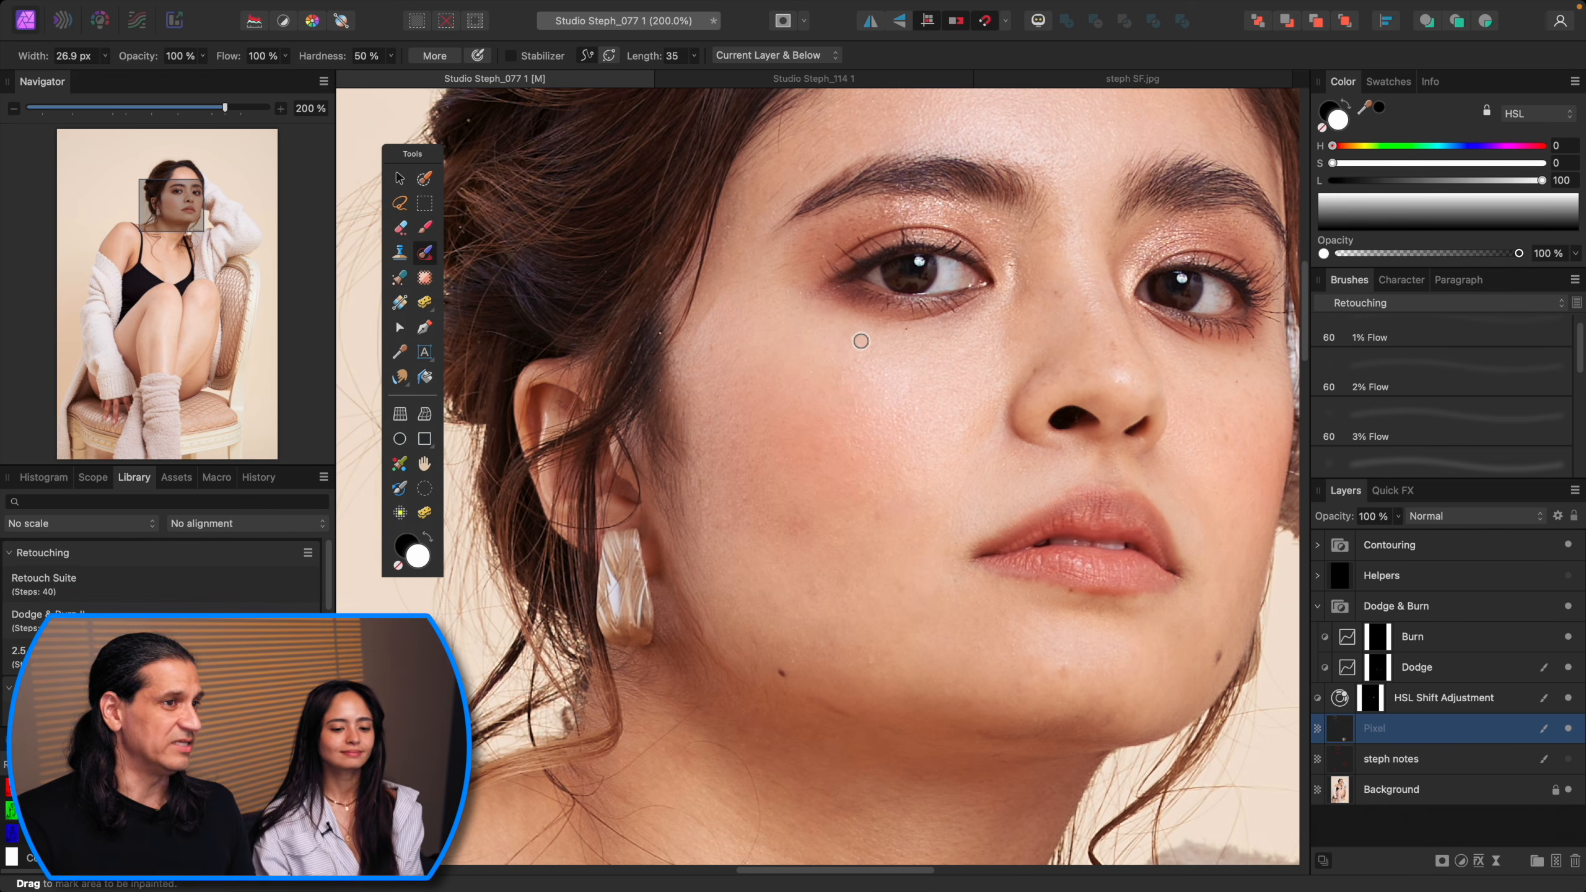
key(super+0)
key(super+equal)
key(super+equal)
drag(958, 125, 931, 581)
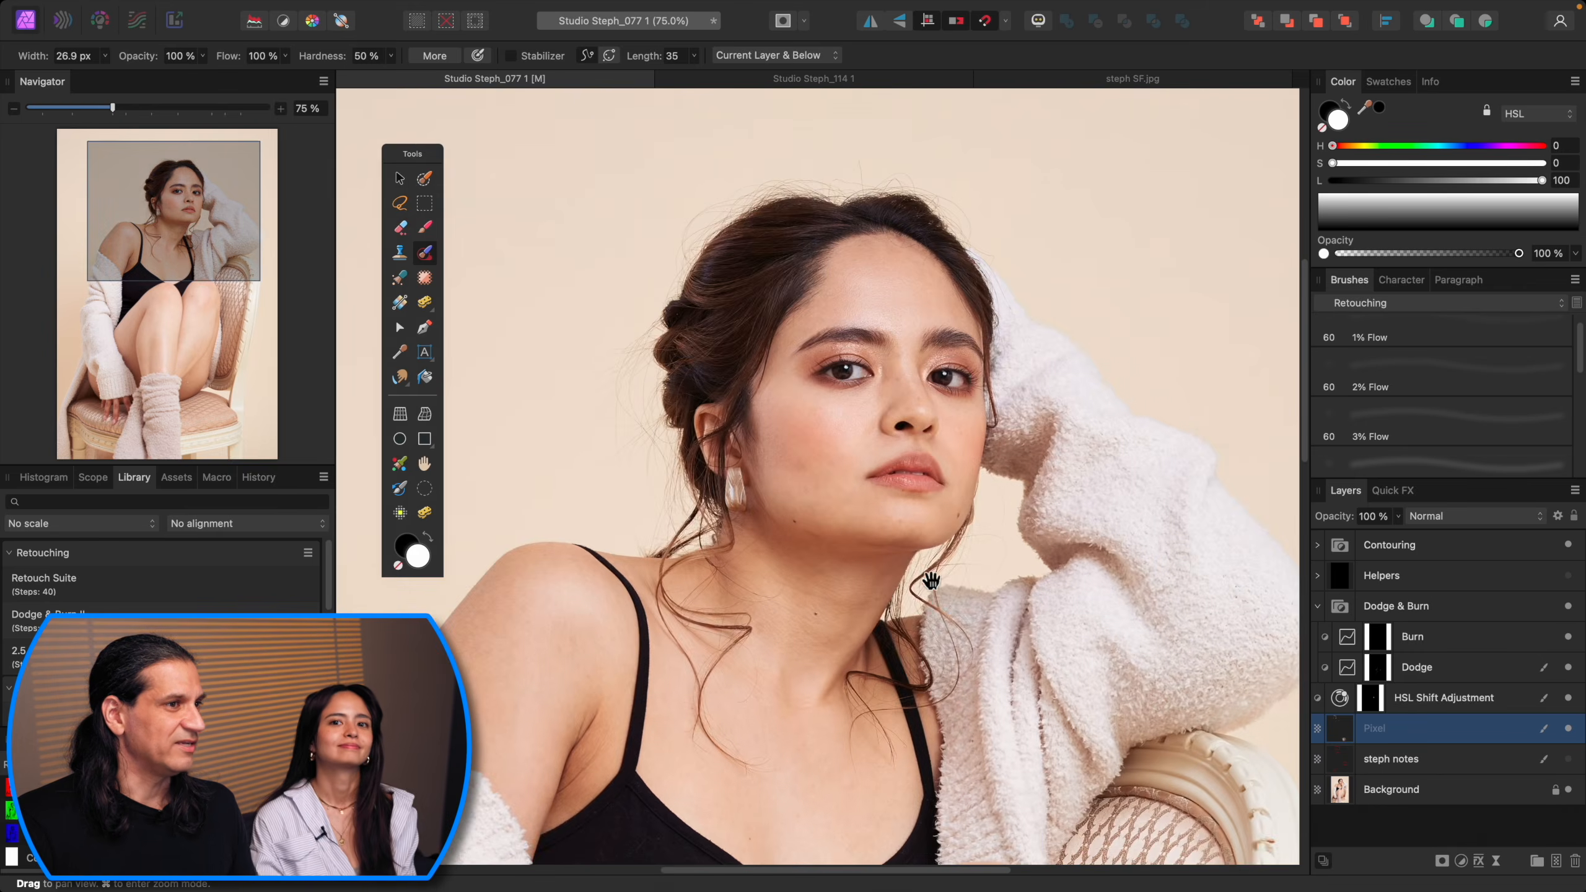
key(super+equal)
key(super+equal)
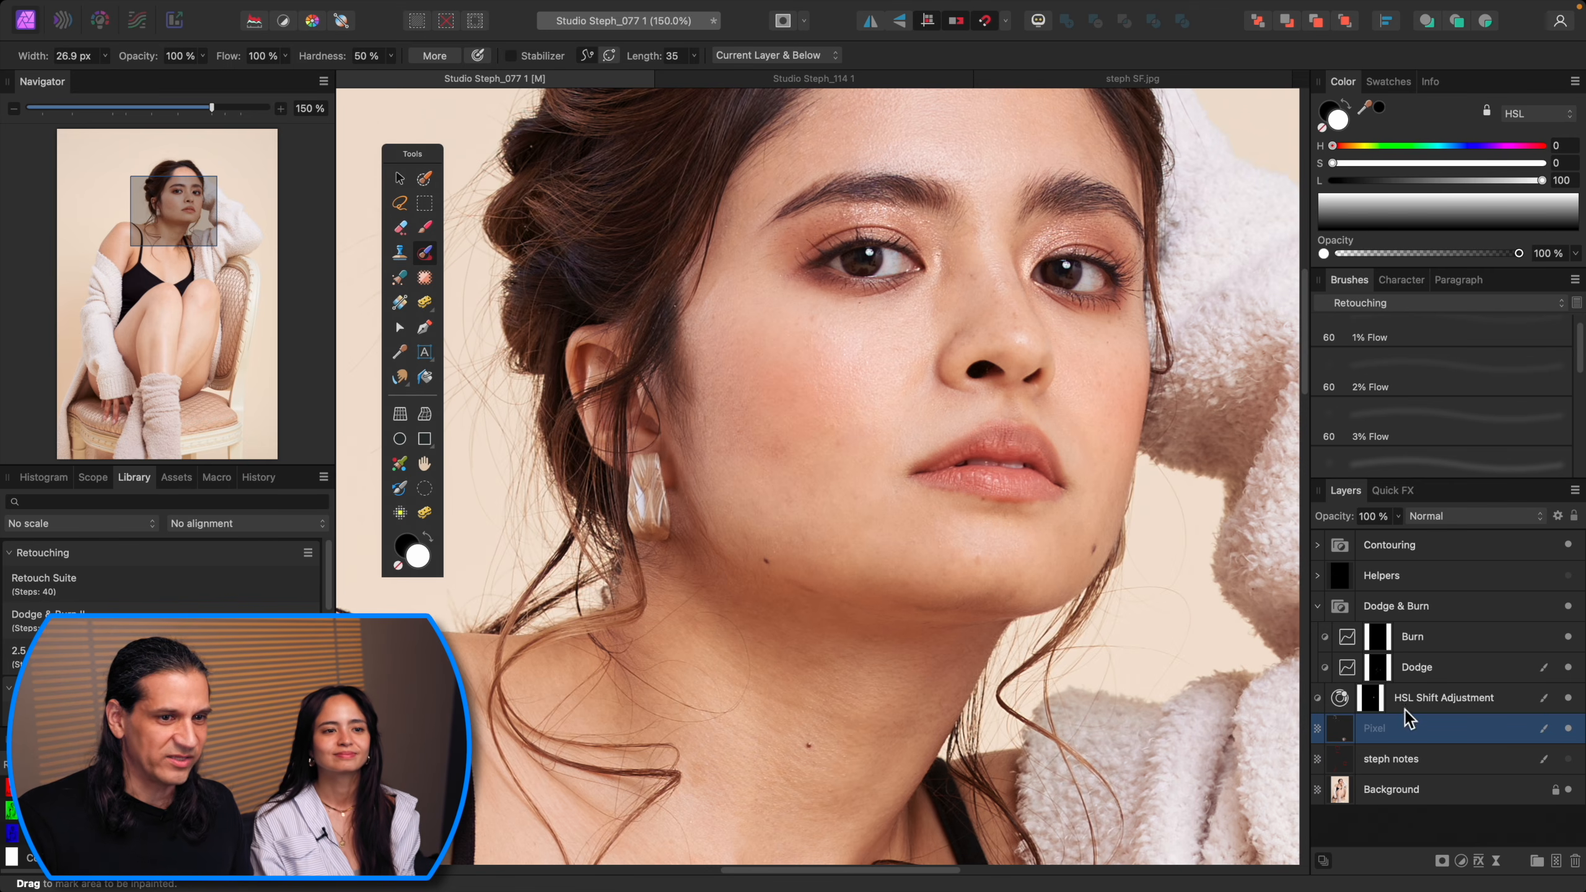
Step: Toggle the Pixel layer's visibility to compare the face before and after inpainting
click(1568, 730)
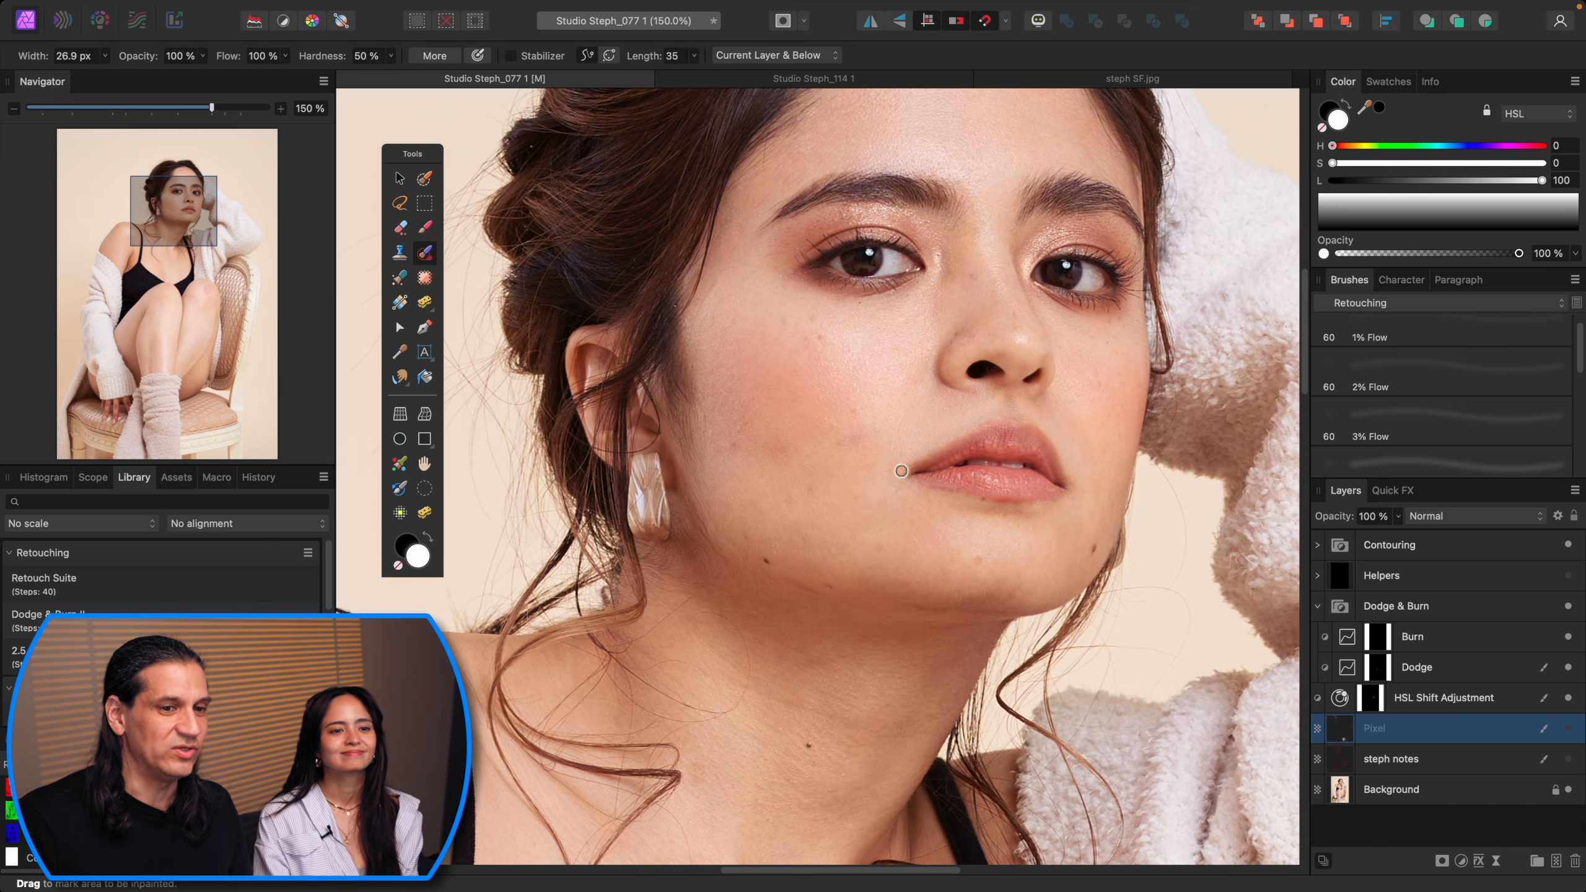
click(1568, 728)
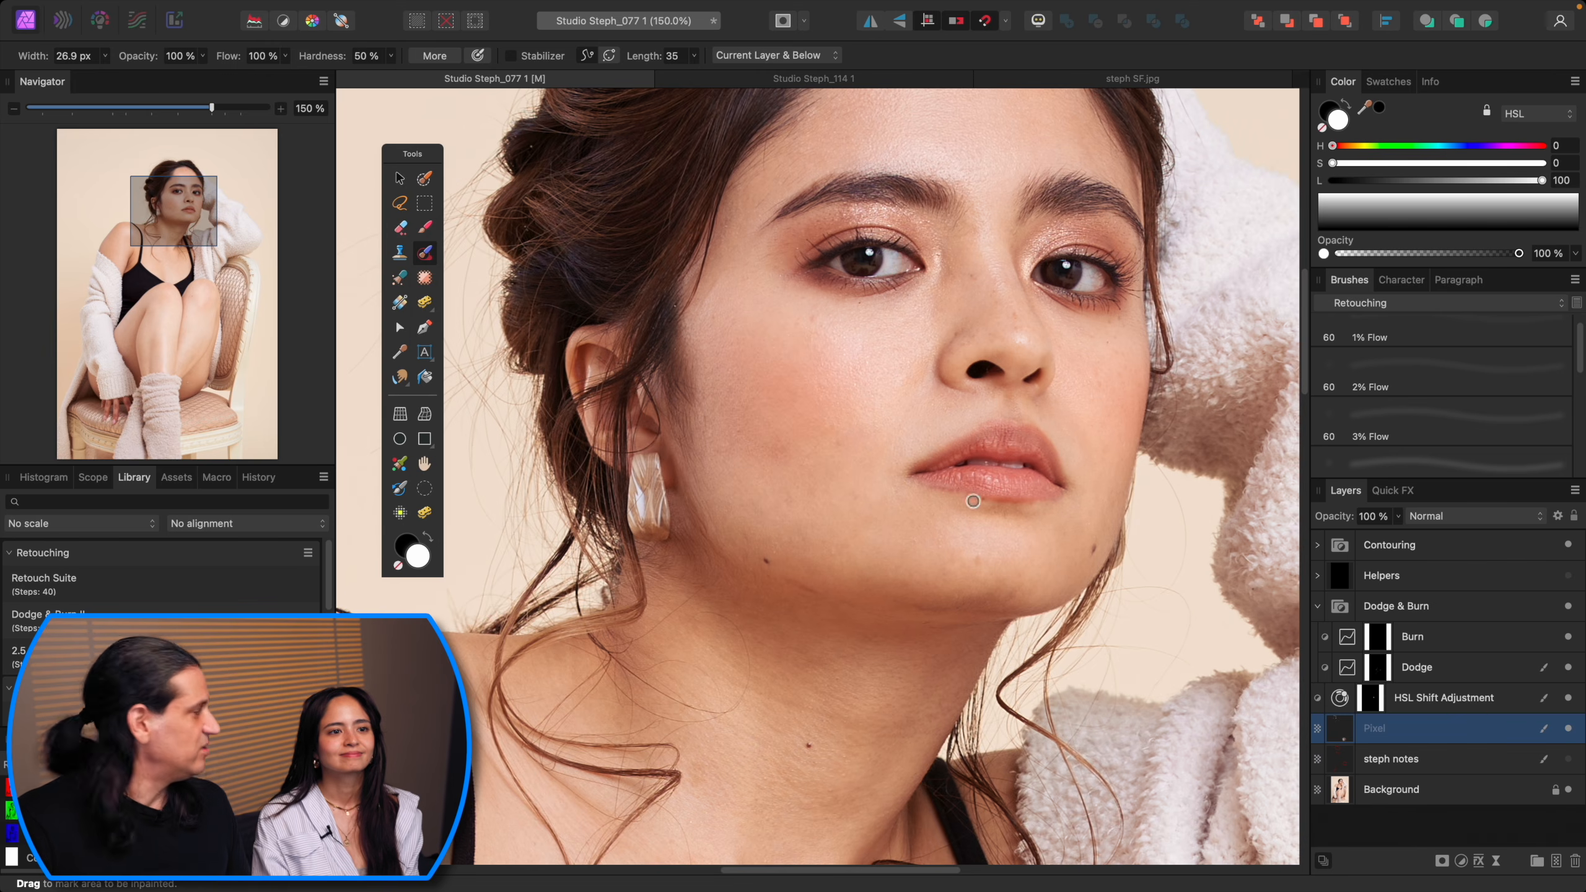
scroll(973, 501, up, 2)
scroll(974, 502, right, 1)
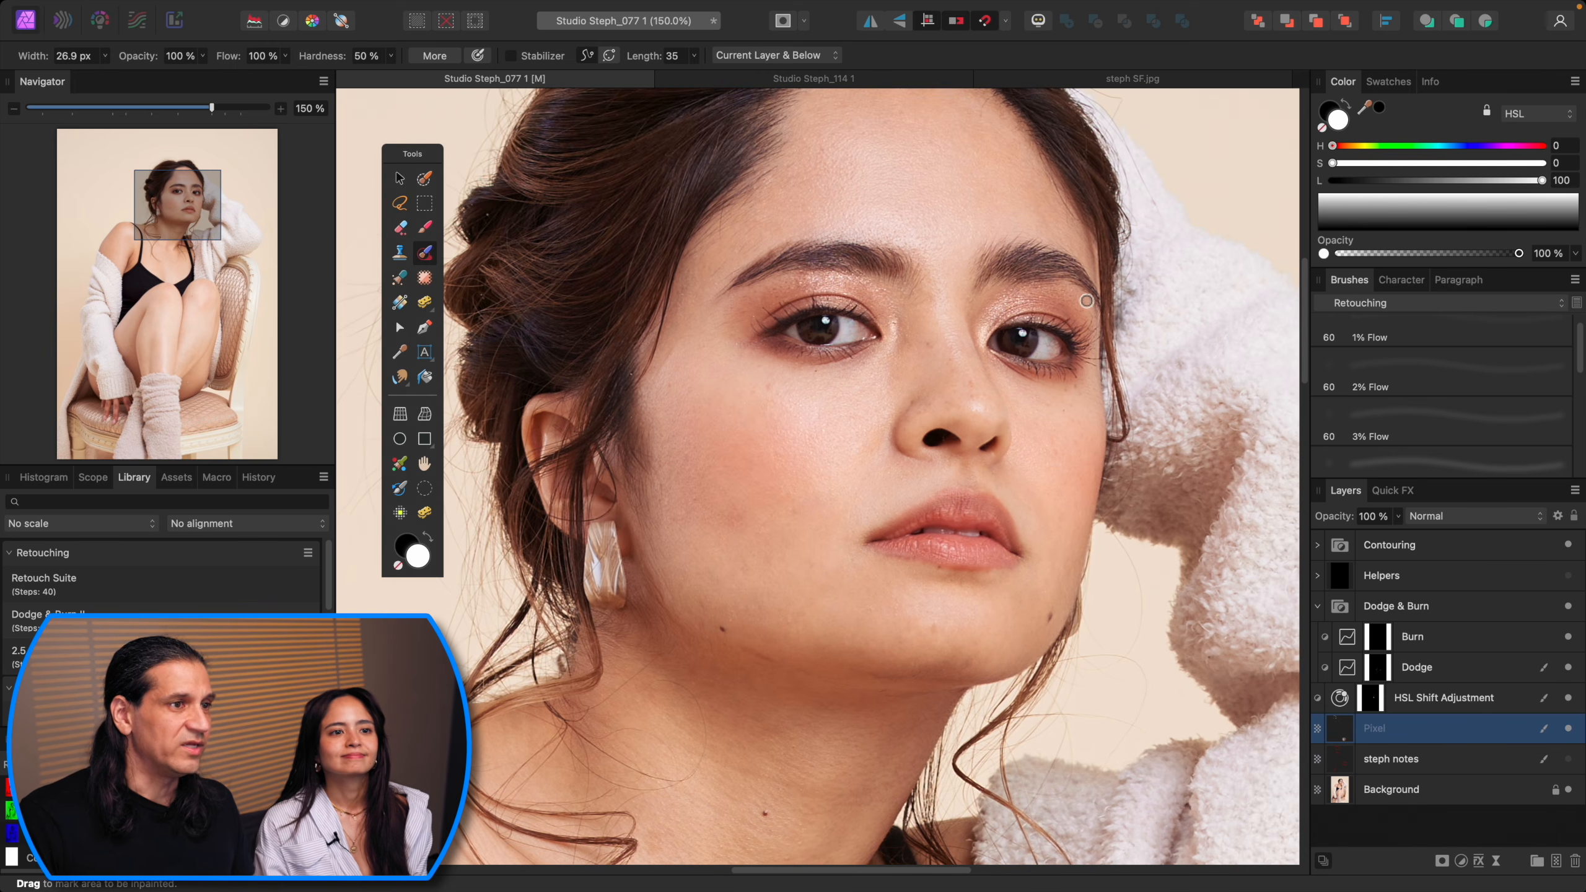
Step: Inpaint the spots on the nose and under the chin
click(962, 370)
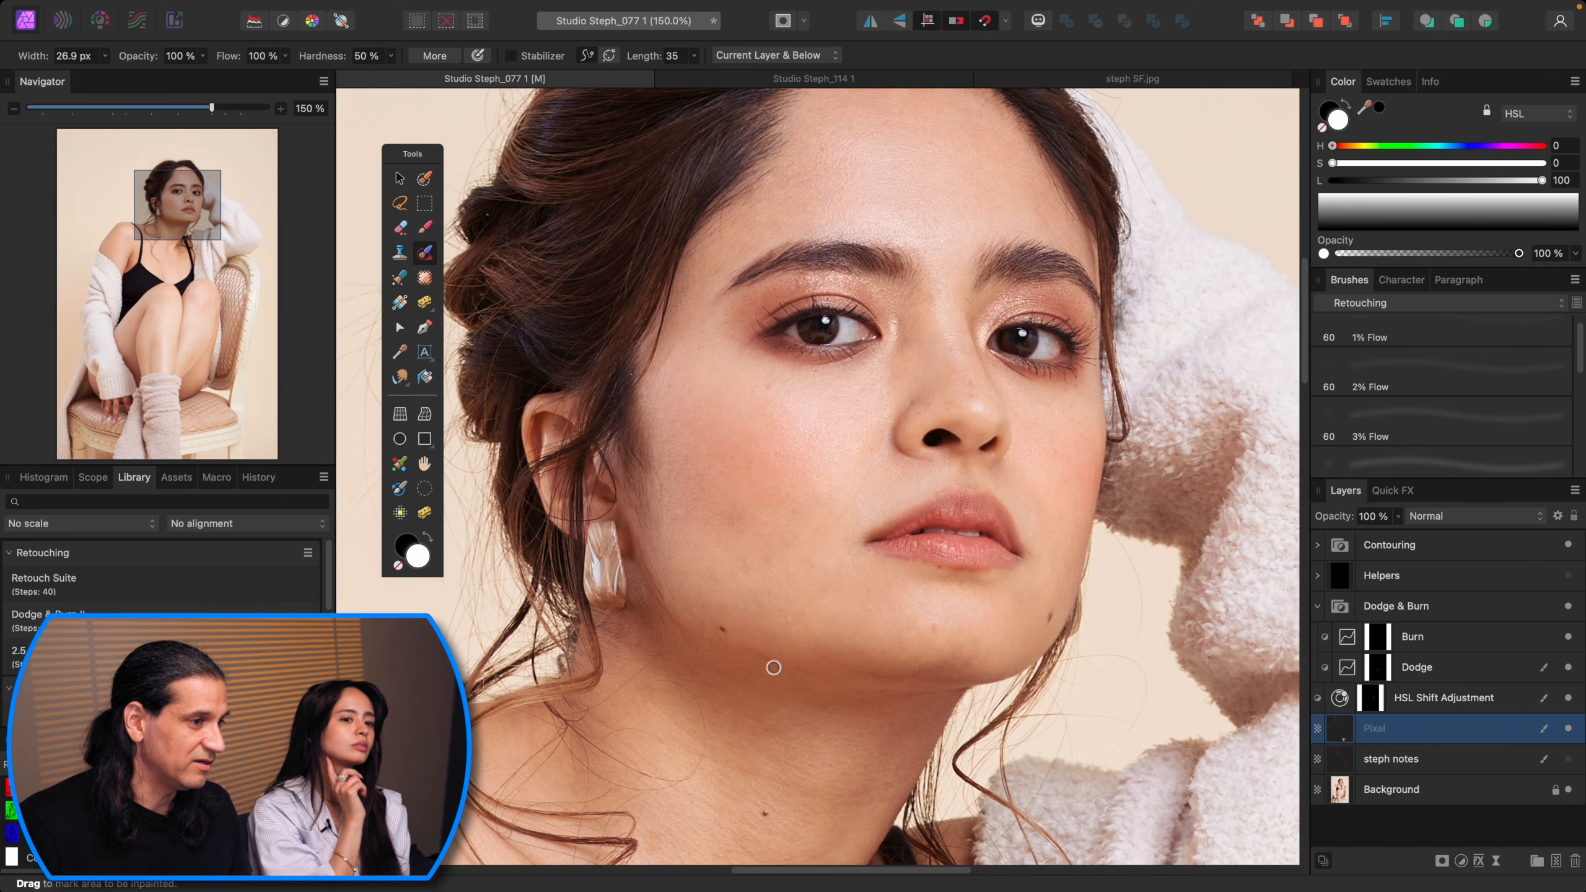
drag(752, 653, 760, 648)
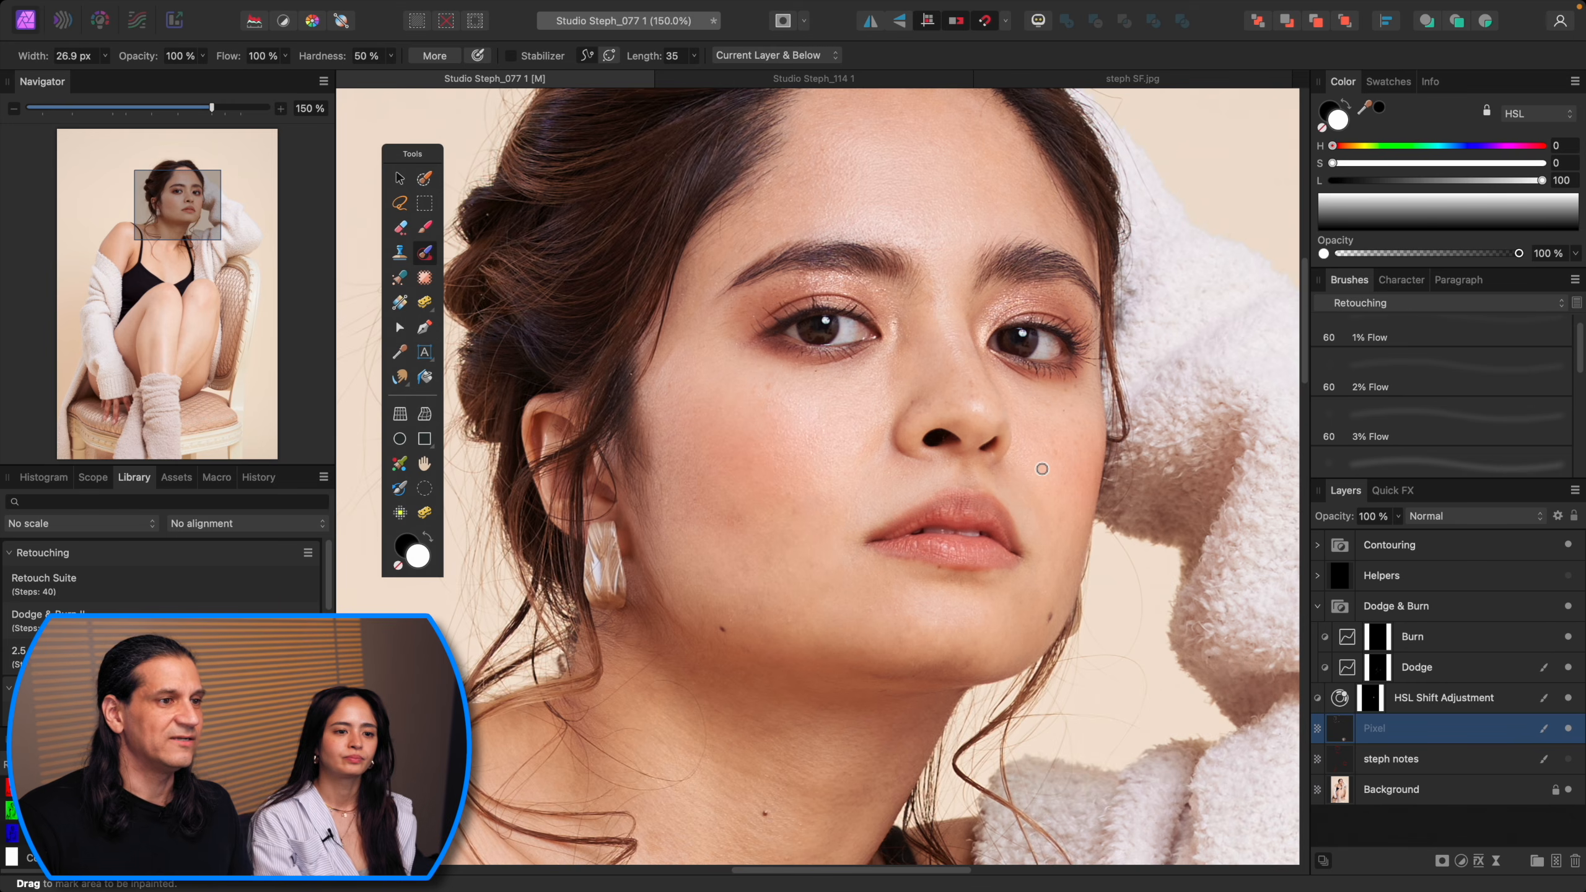
Step: Inpaint the remaining small spots on both cheeks and beside the mouth
drag(1051, 391, 1030, 520)
key(bracketleft)
key(bracketleft)
click(949, 512)
key(bracketright)
key(bracketright)
click(746, 517)
click(737, 532)
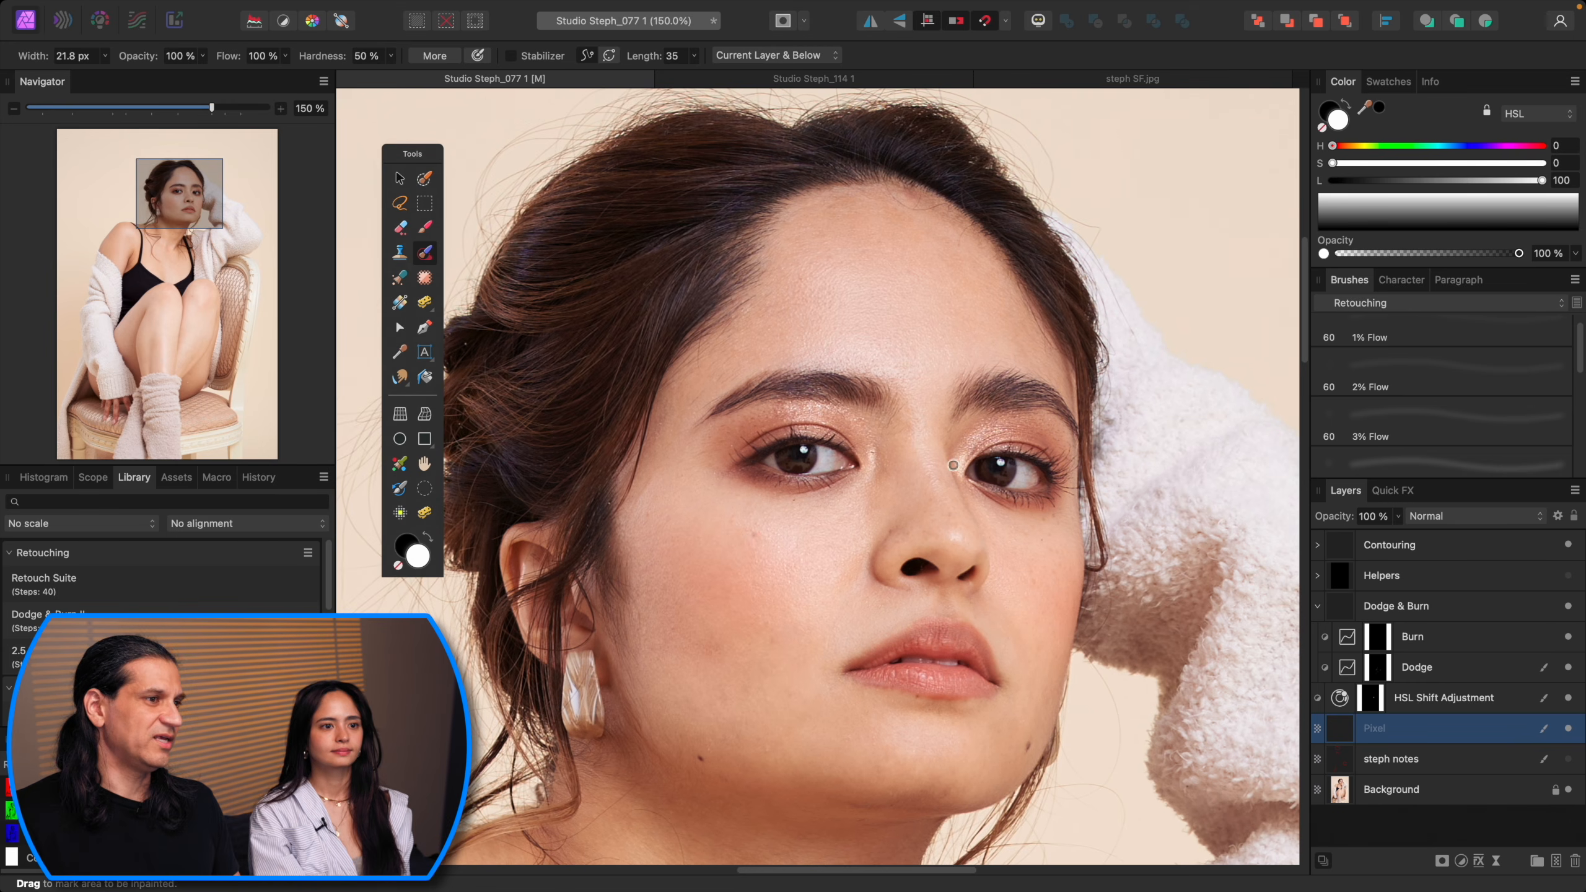
Step: Briefly show the notes layer over the whole photo to review the marked problem areas
key(super+minus)
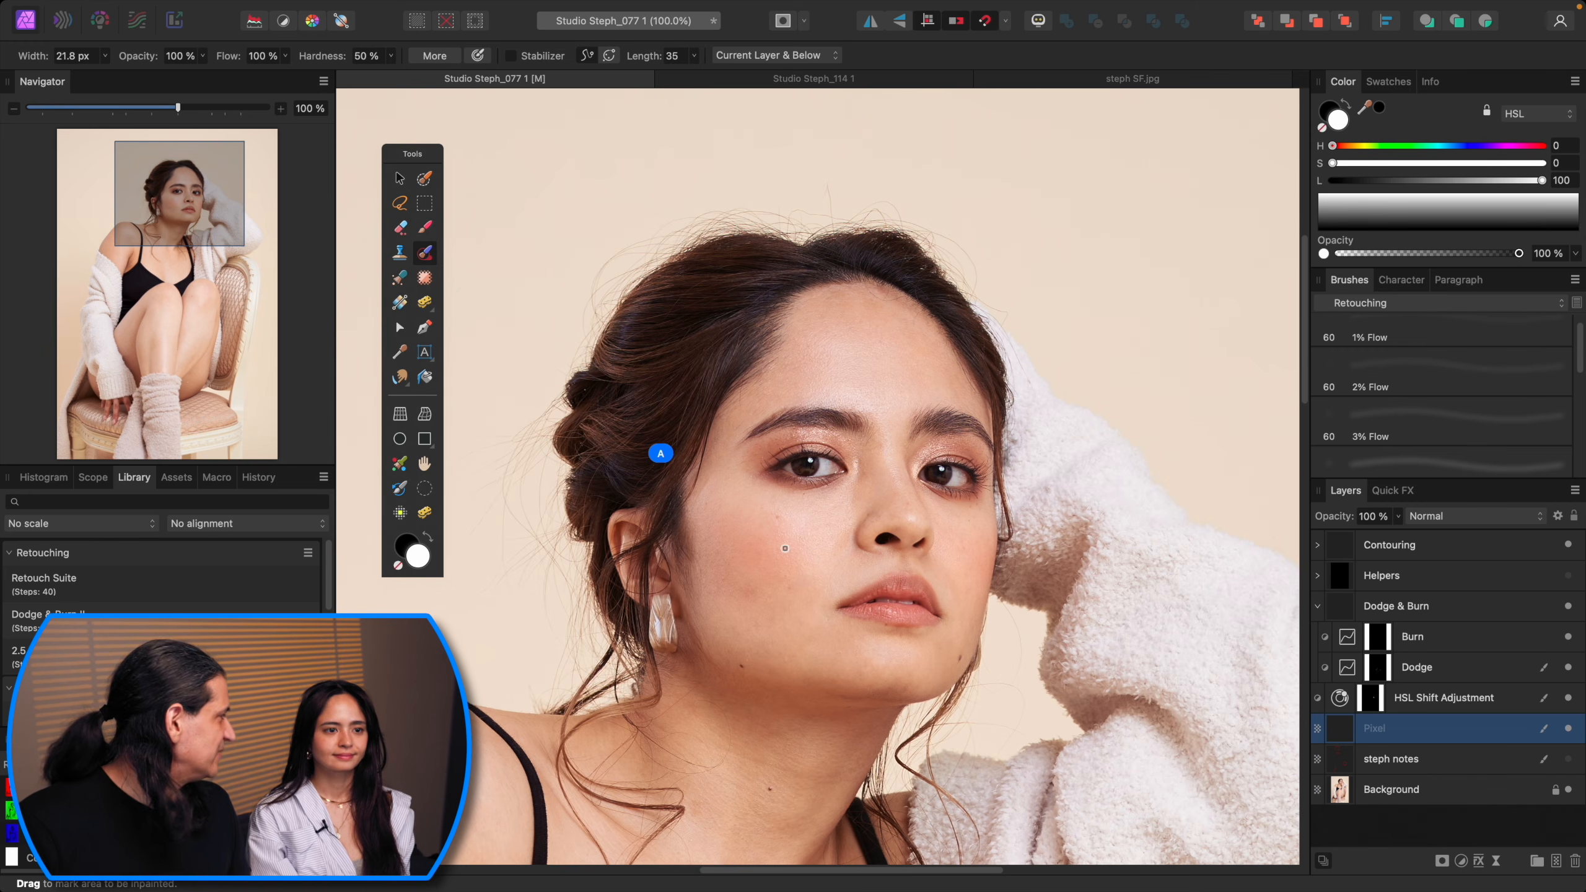
key(super+plus)
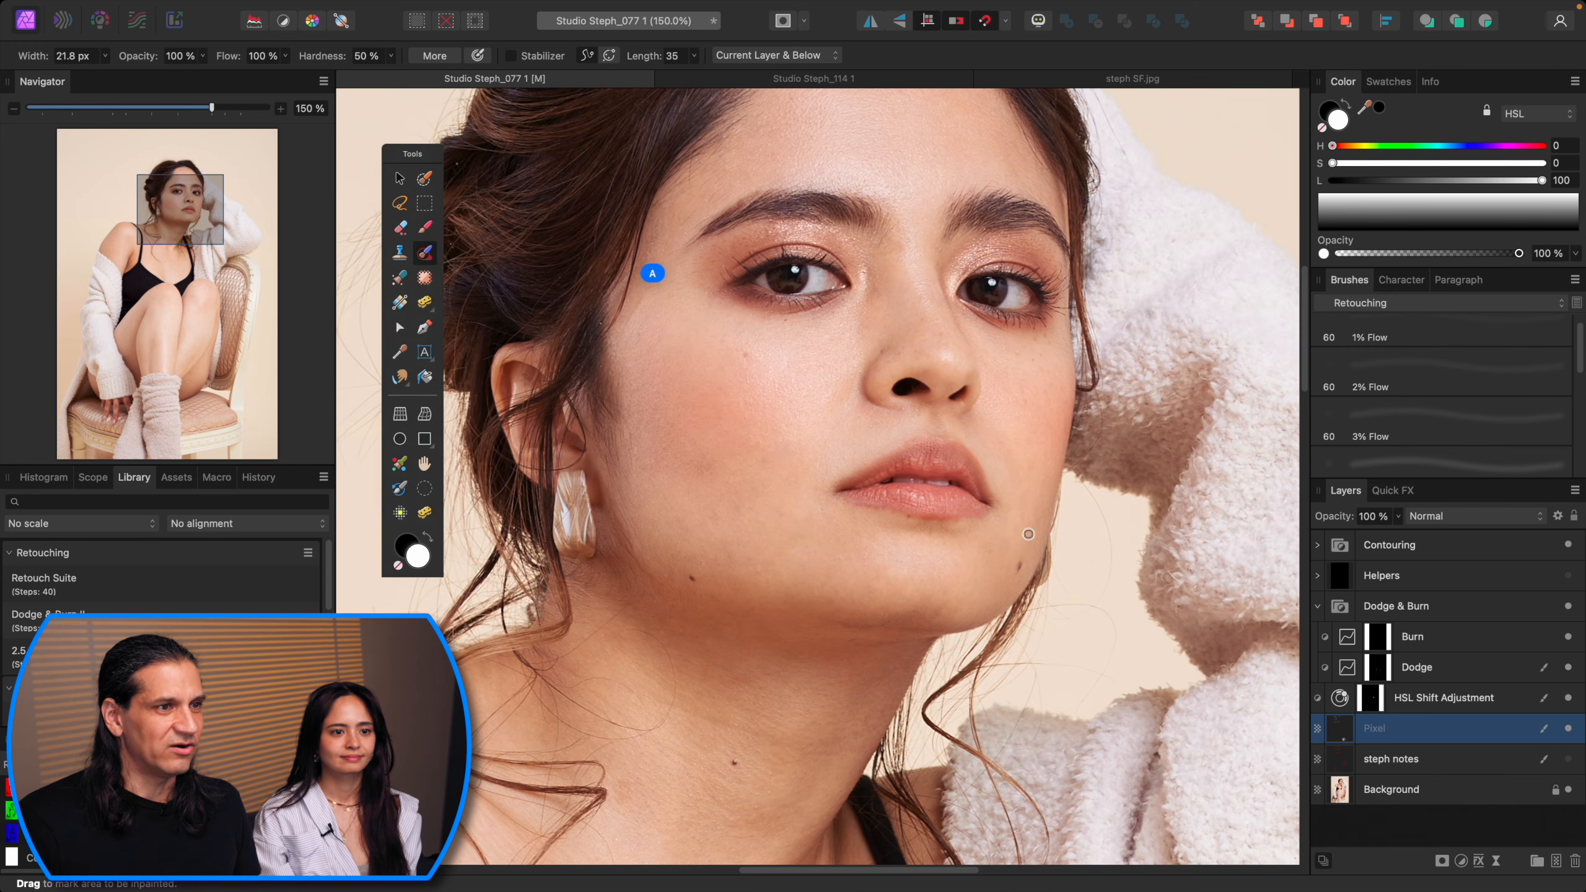
key(super+0)
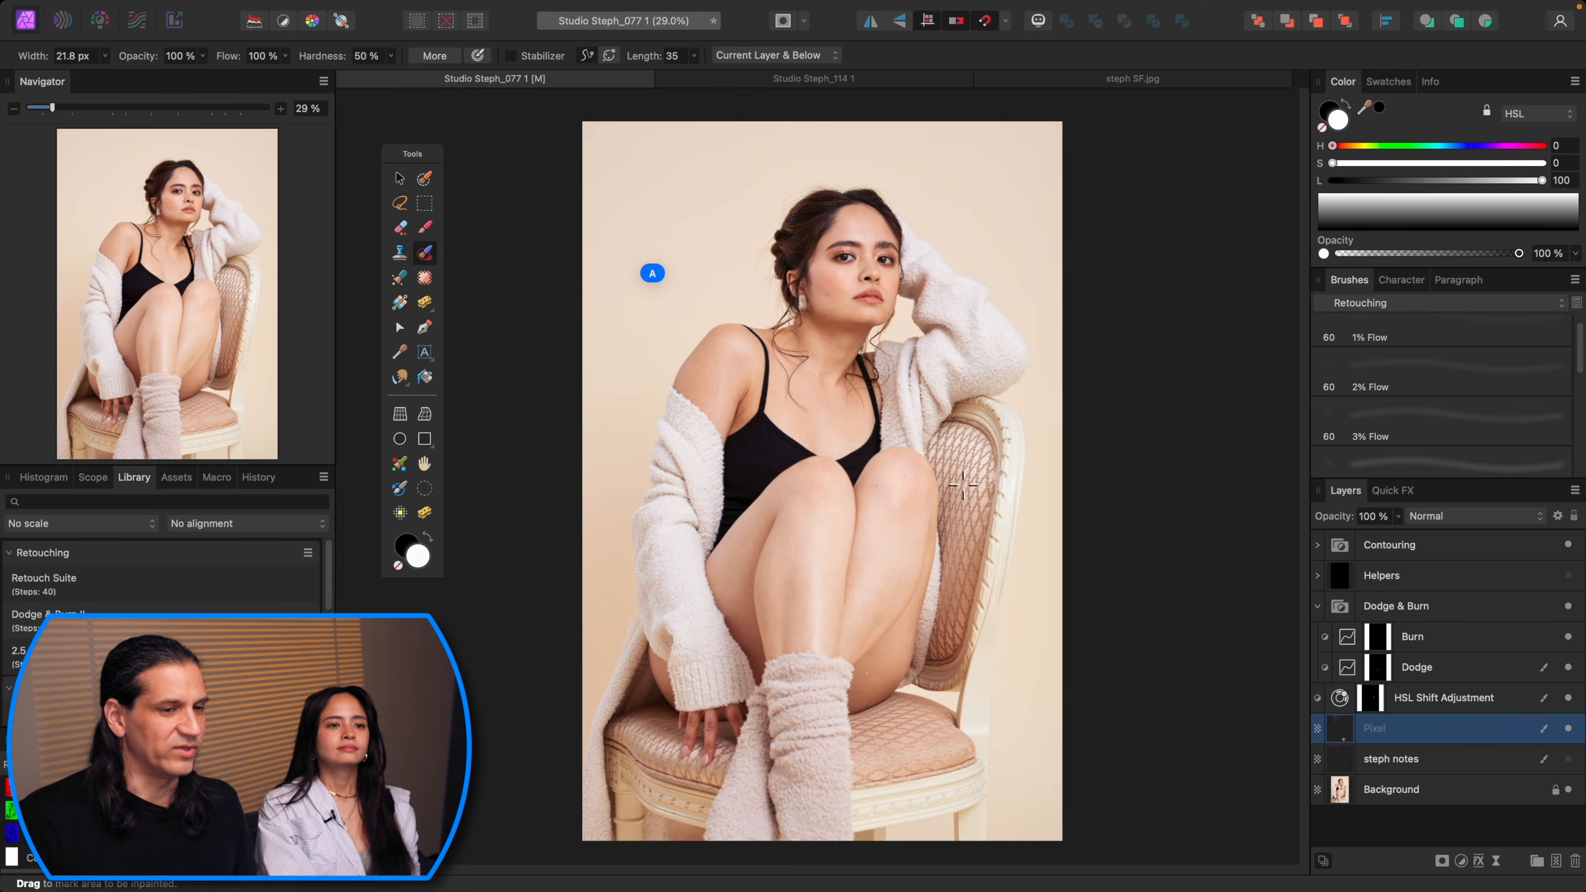
click(1568, 758)
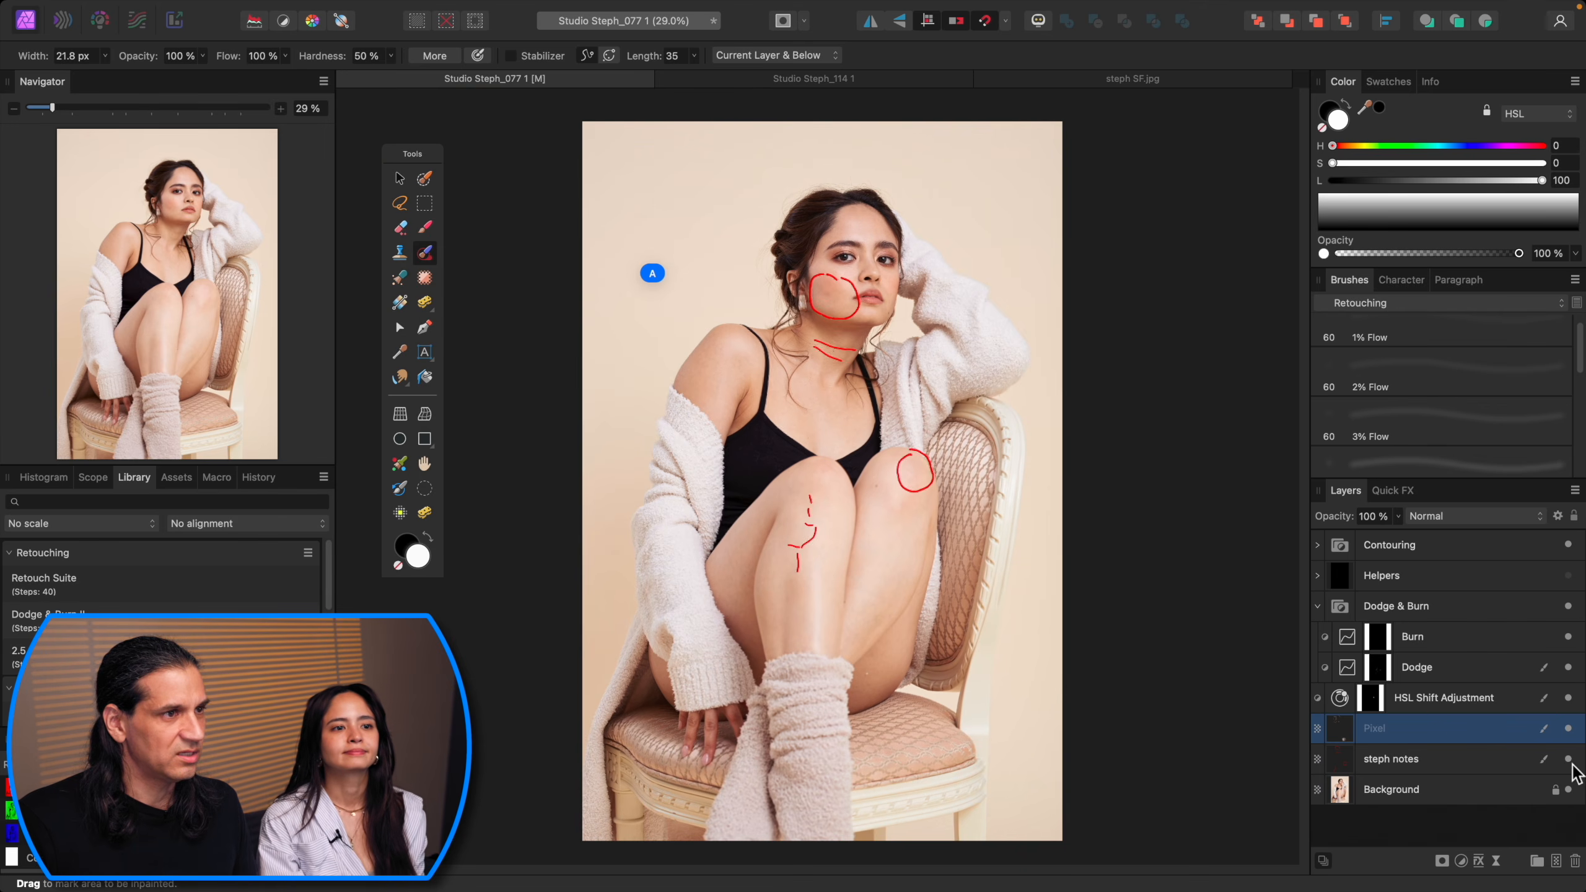
click(1568, 759)
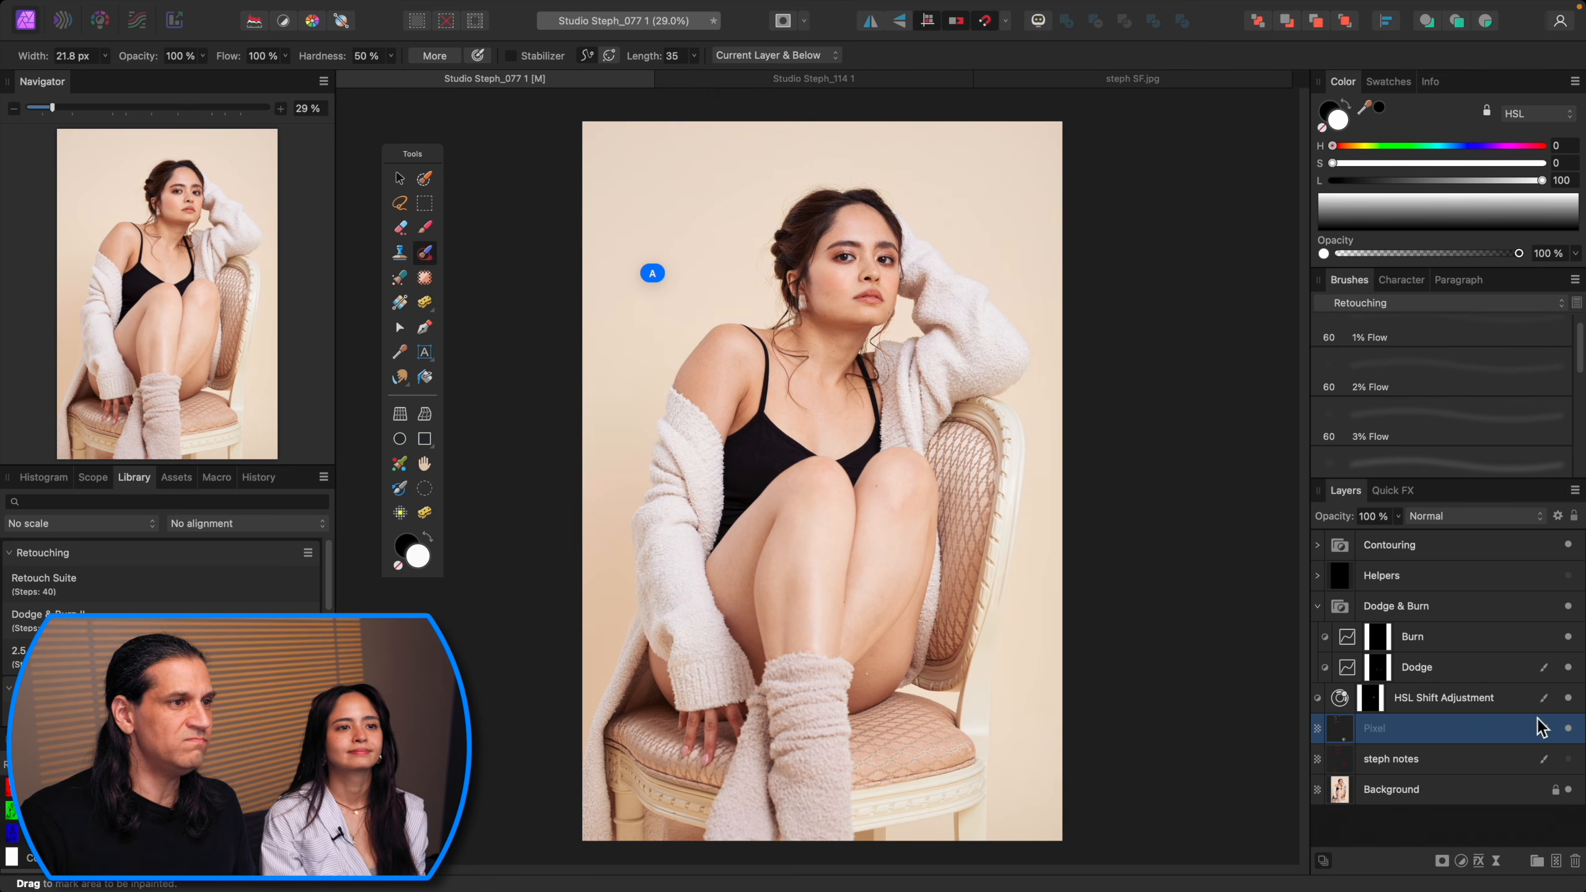
Step: Try to inpaint the dark spots on the neck at 200% zoom
key(super+1)
drag(889, 281, 934, 740)
key(super+plus)
key(super+plus)
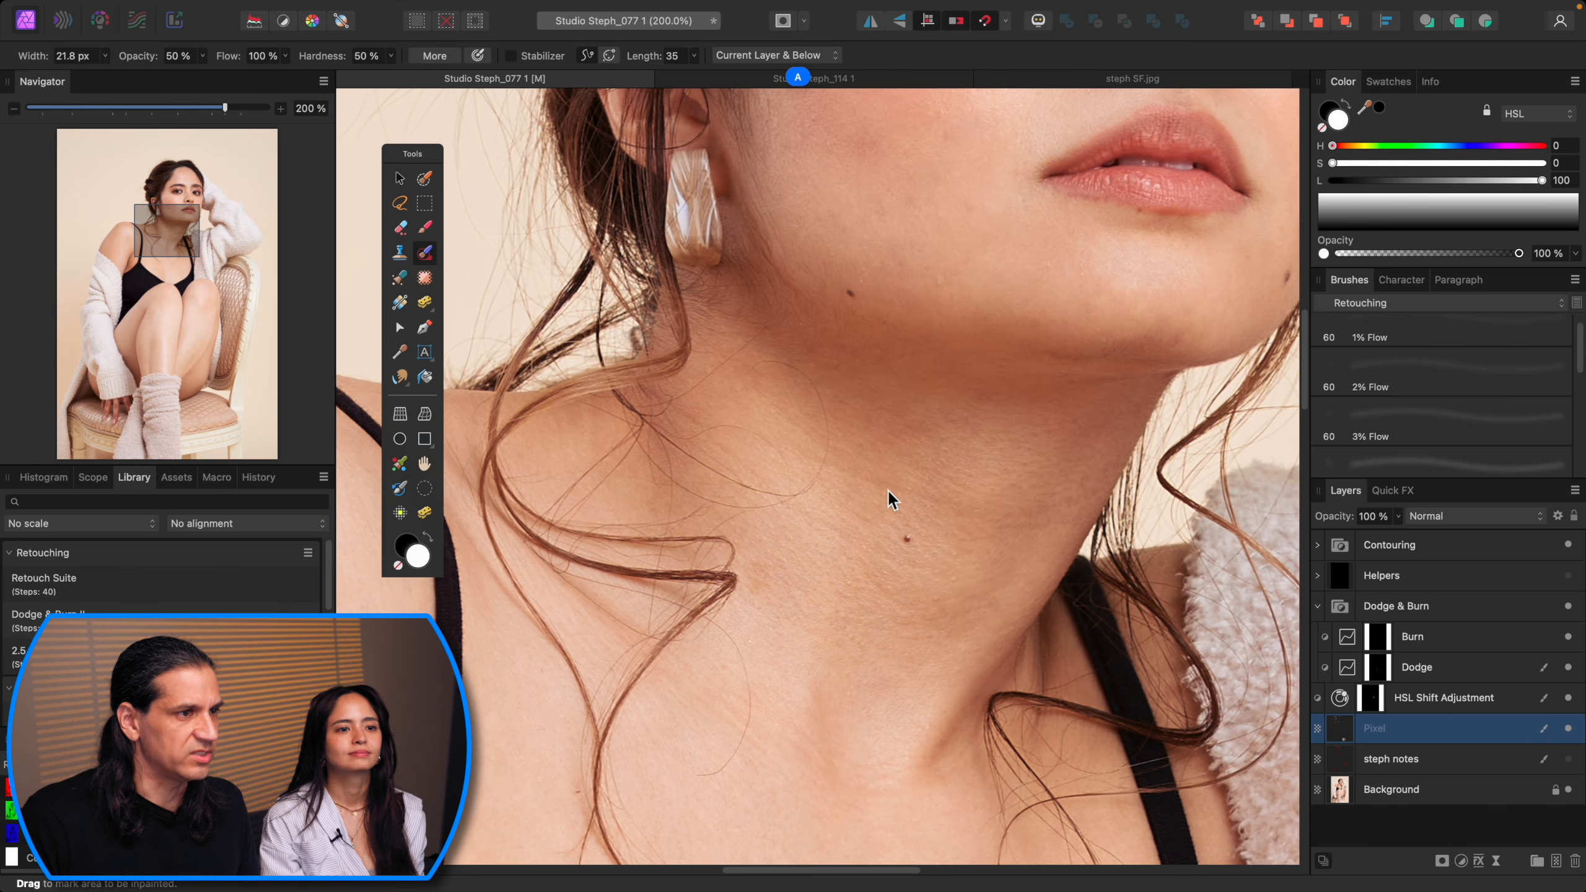
drag(834, 468, 922, 499)
drag(822, 524, 905, 566)
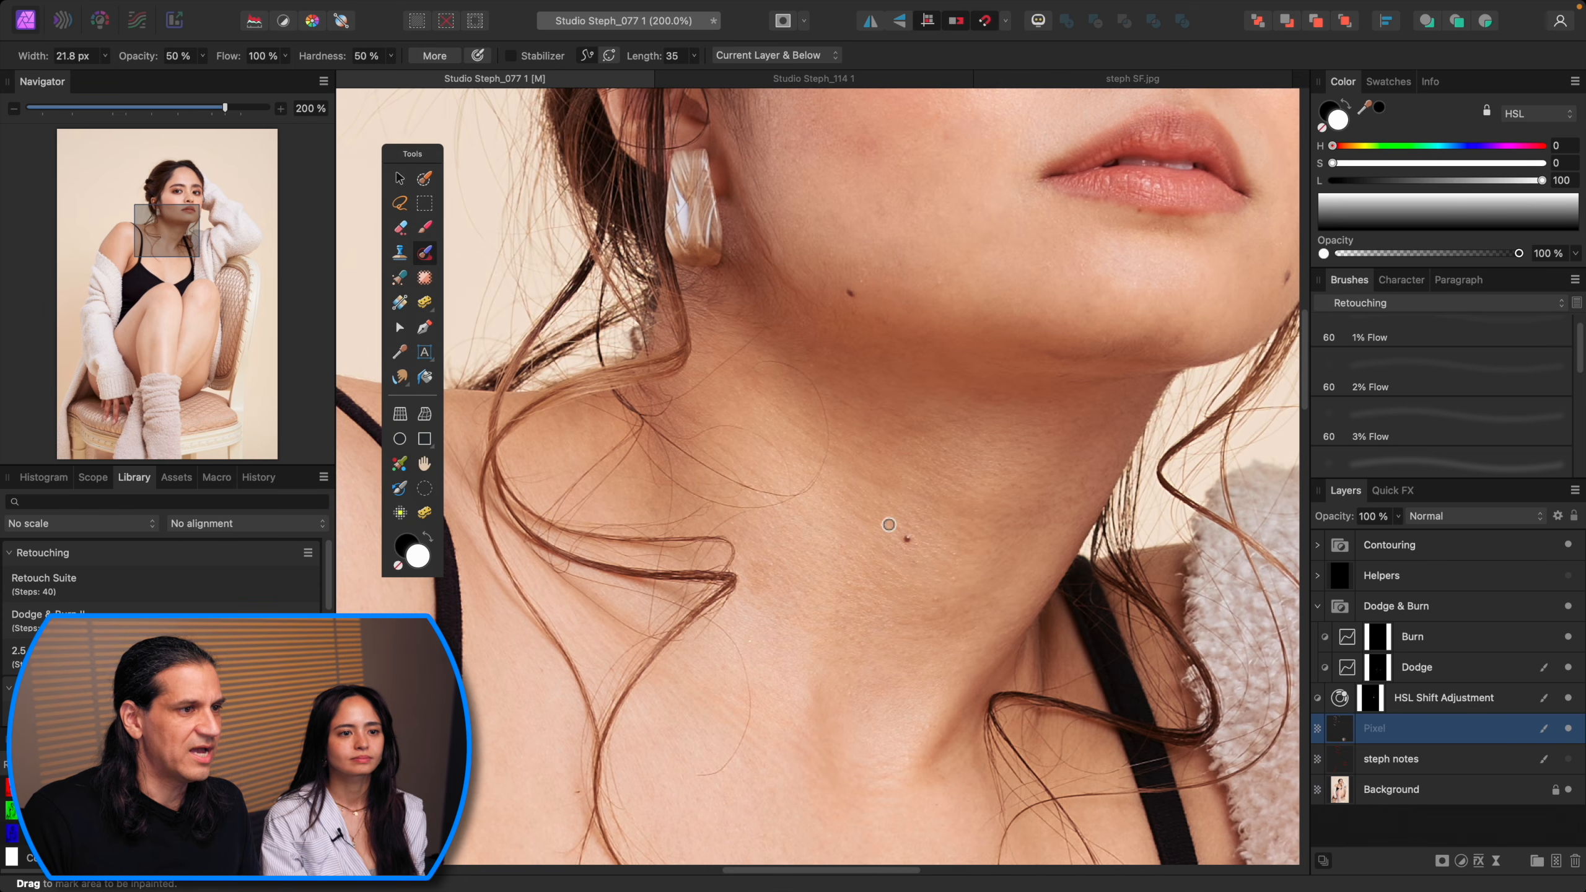
drag(880, 490, 976, 507)
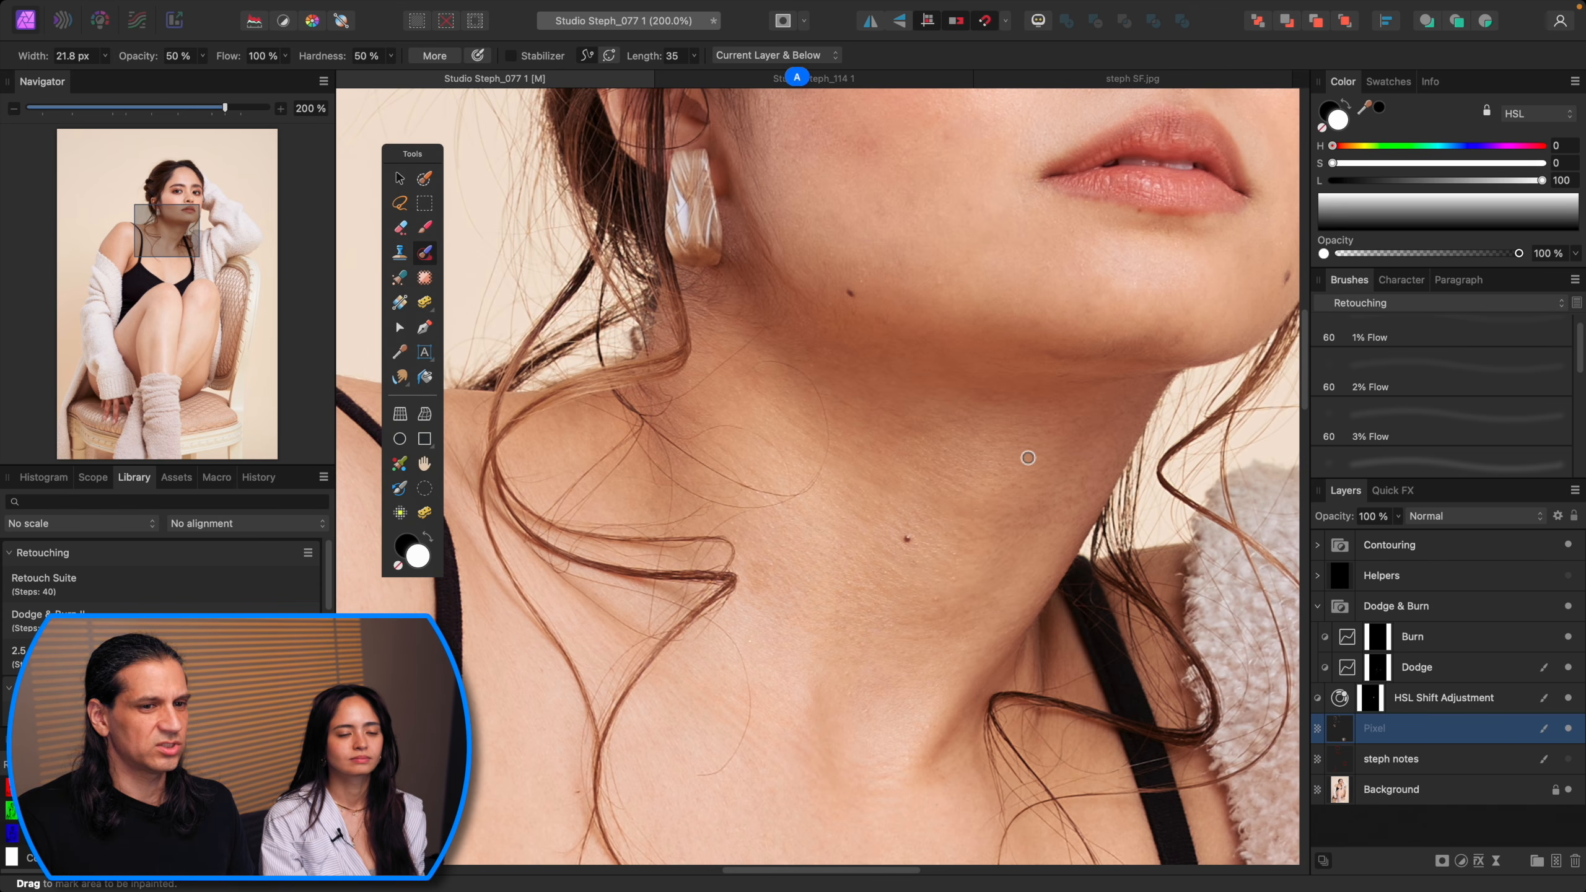
key(super+1)
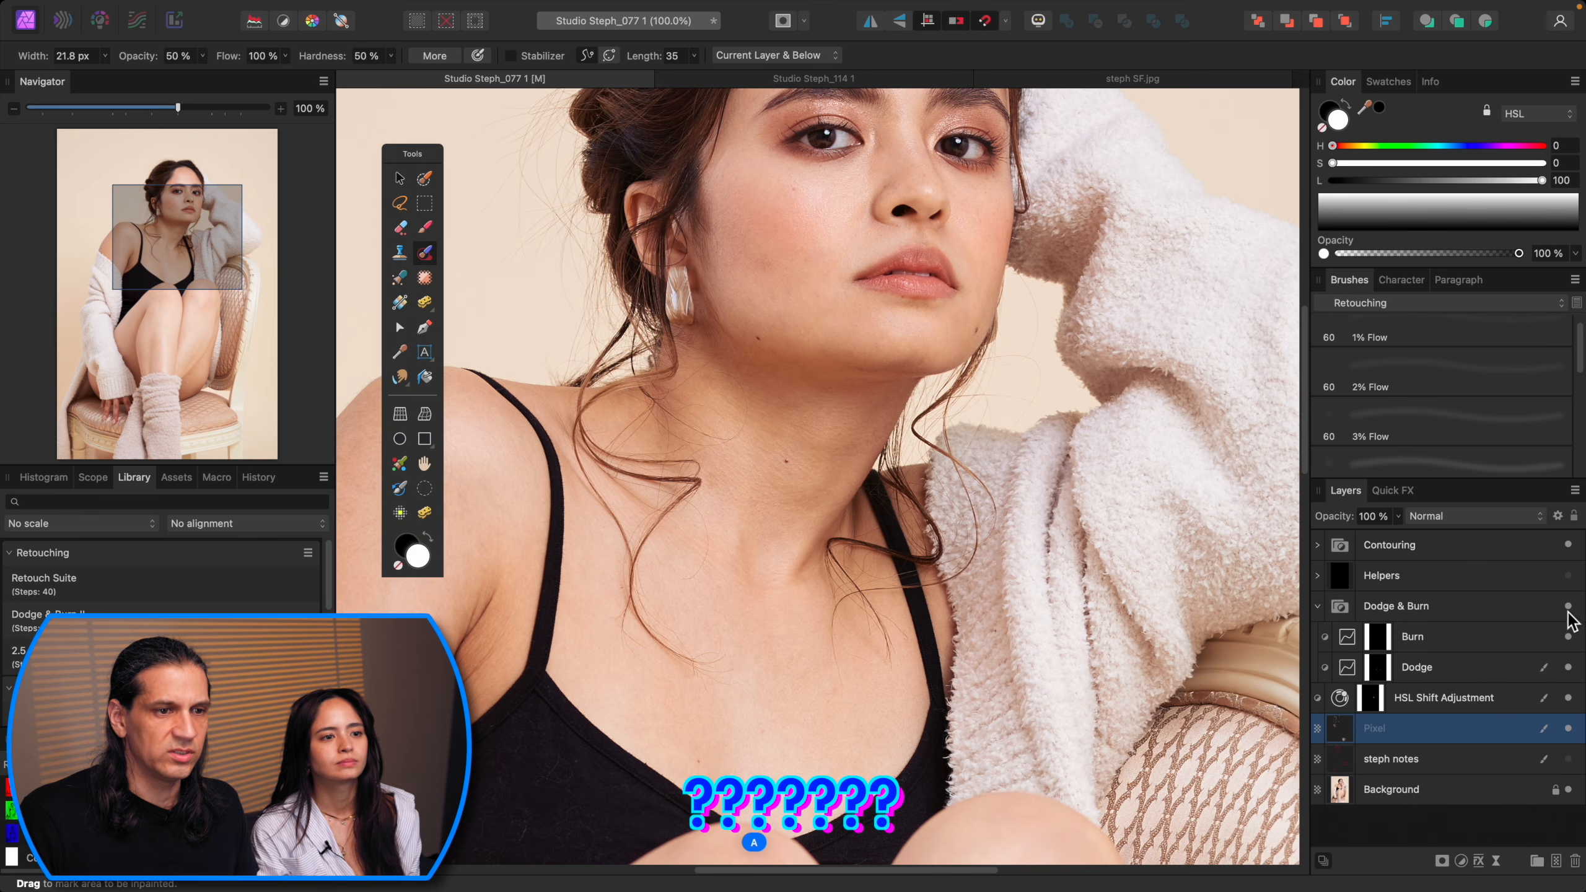
Step: Select the Dodge layer with a brush and adjust the brush size over the neck
click(1491, 667)
key(b)
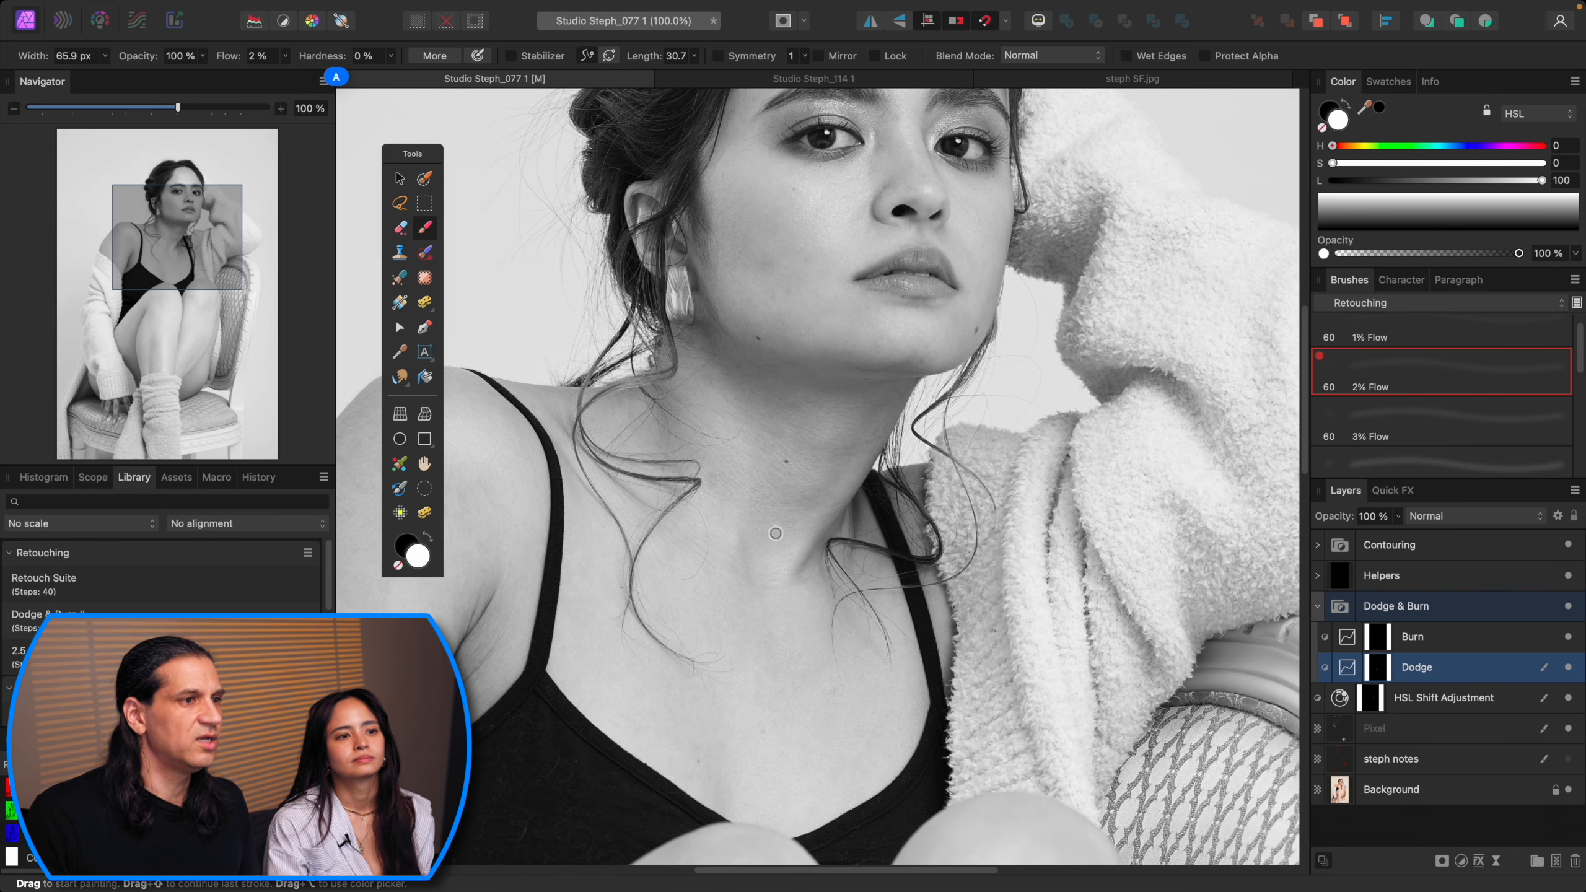
key(super+2)
drag(840, 259, 973, 372)
key([)
key(bracketleft)
key(bracketleft)
key(bracketleft)
key(bracketleft)
key(bracketleft)
key(bracketleft)
key(bracketleft)
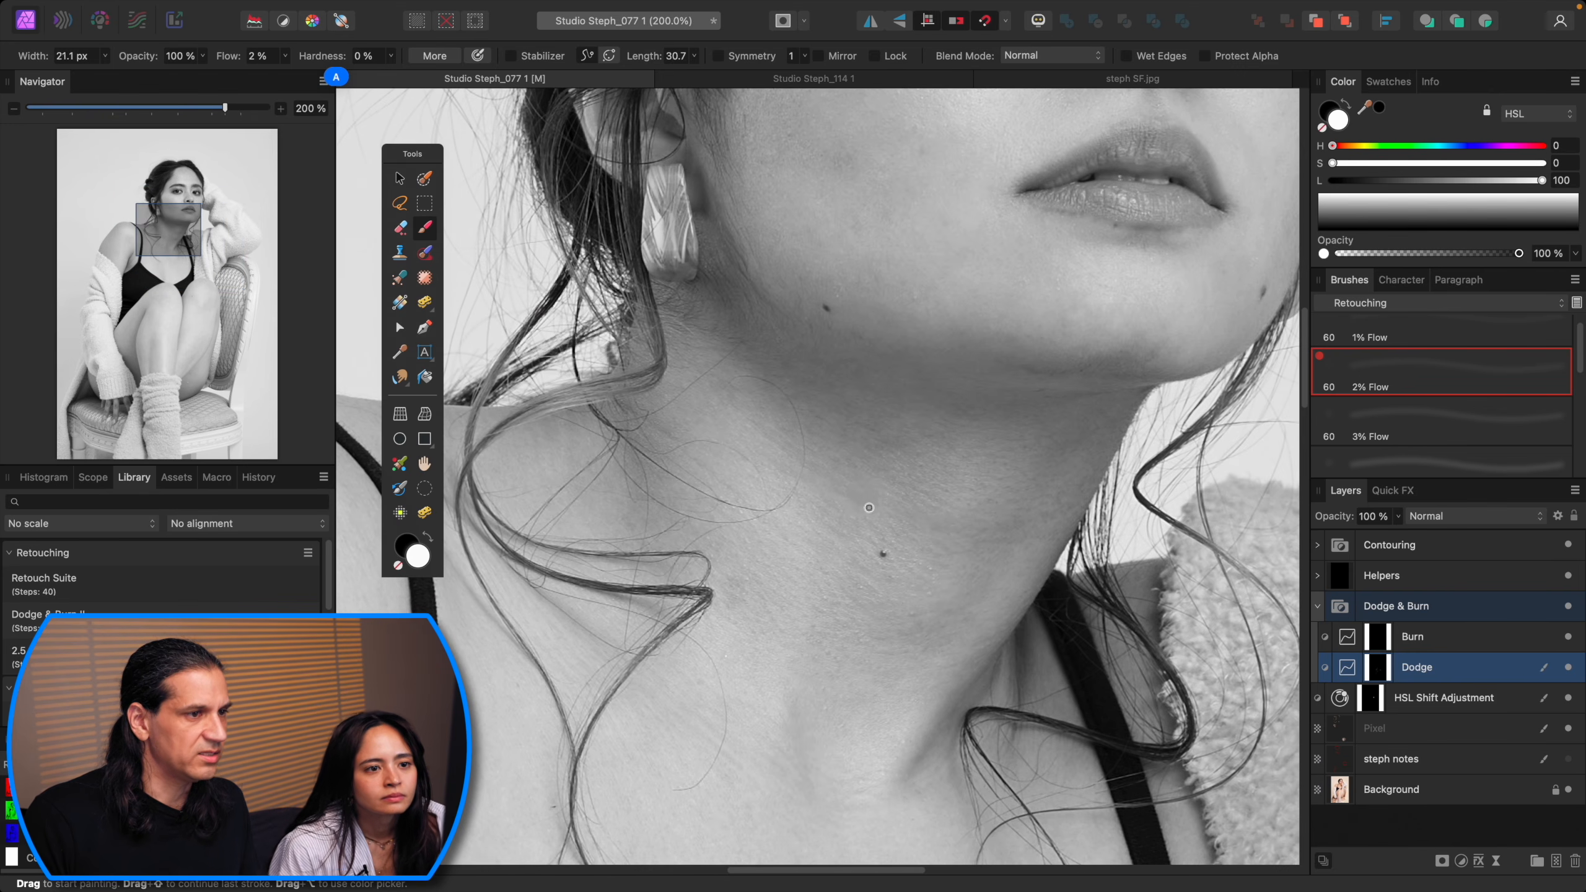
key(bracketright)
key(bracketright)
key(bracketright)
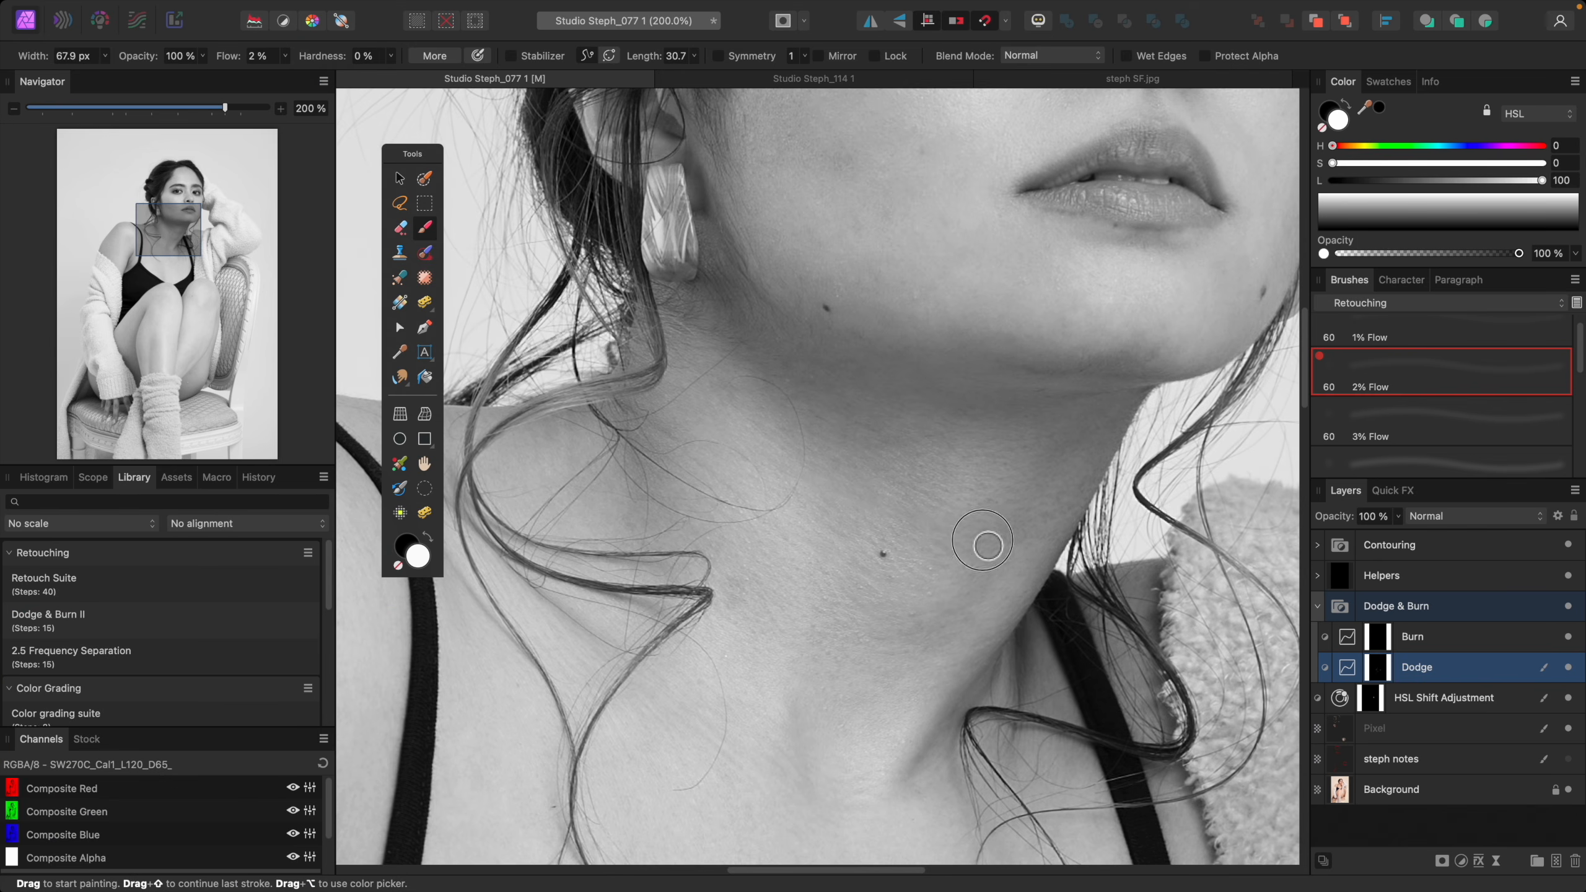
key(bracketright)
key(bracketright)
key(bracketright)
key(bracketright)
key(bracketleft)
key(bracketleft)
key(bracketleft)
key(bracketleft)
key(bracketleft)
key(bracketleft)
key(bracketleft)
key(bracketleft)
key(super+0)
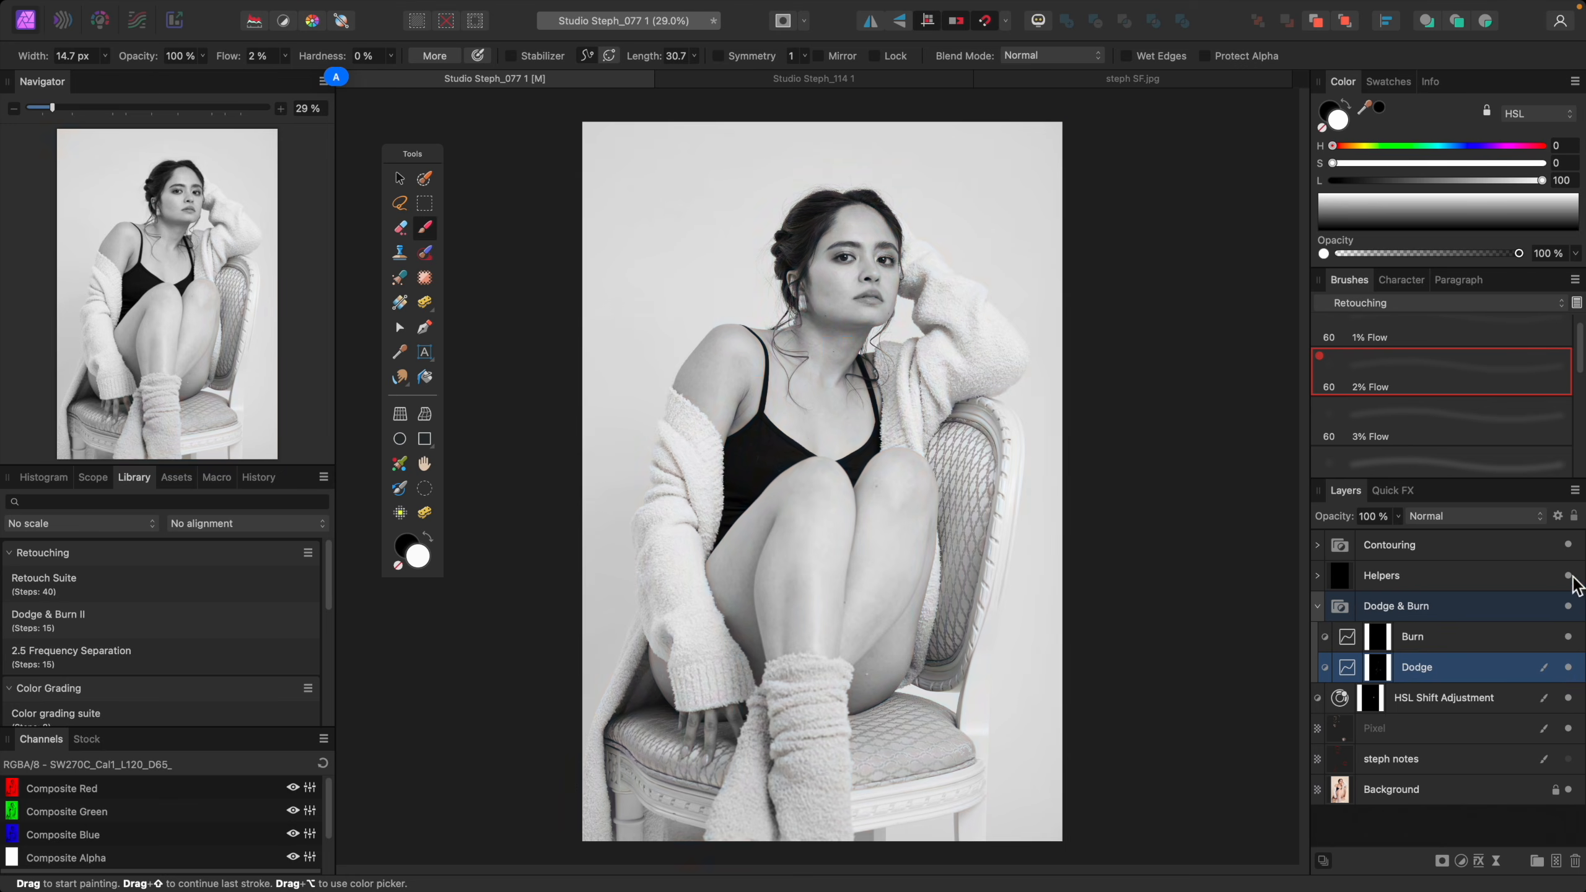
Step: Hide the Helpers layer and delete the notes layer
click(1569, 575)
shift+click(1555, 730)
shift+click(1555, 609)
key(super+plus)
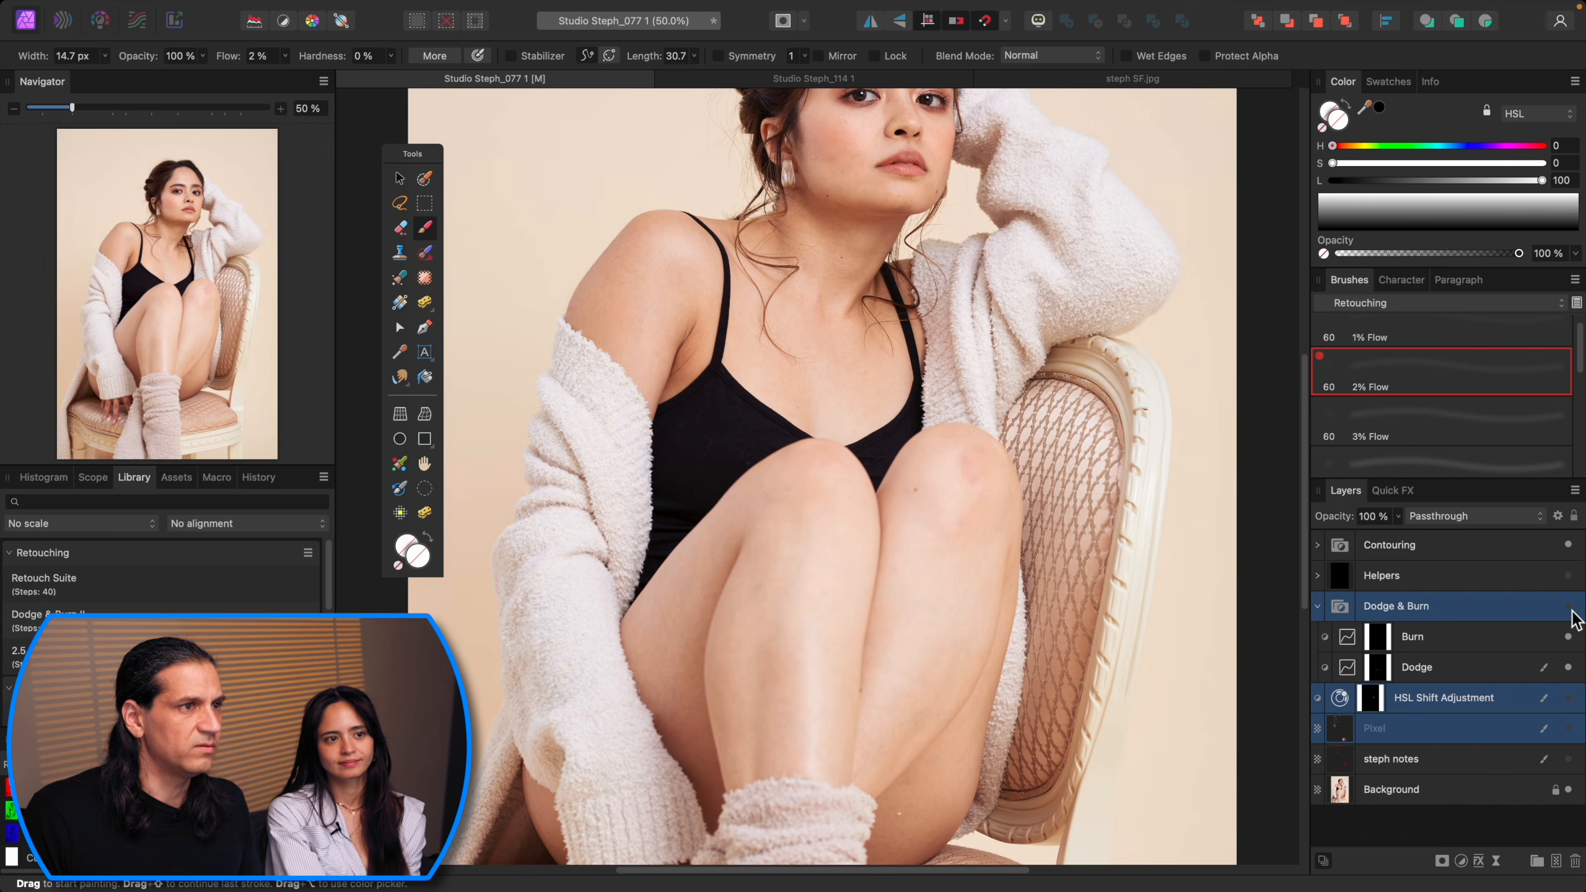
click(1488, 757)
key(Delete)
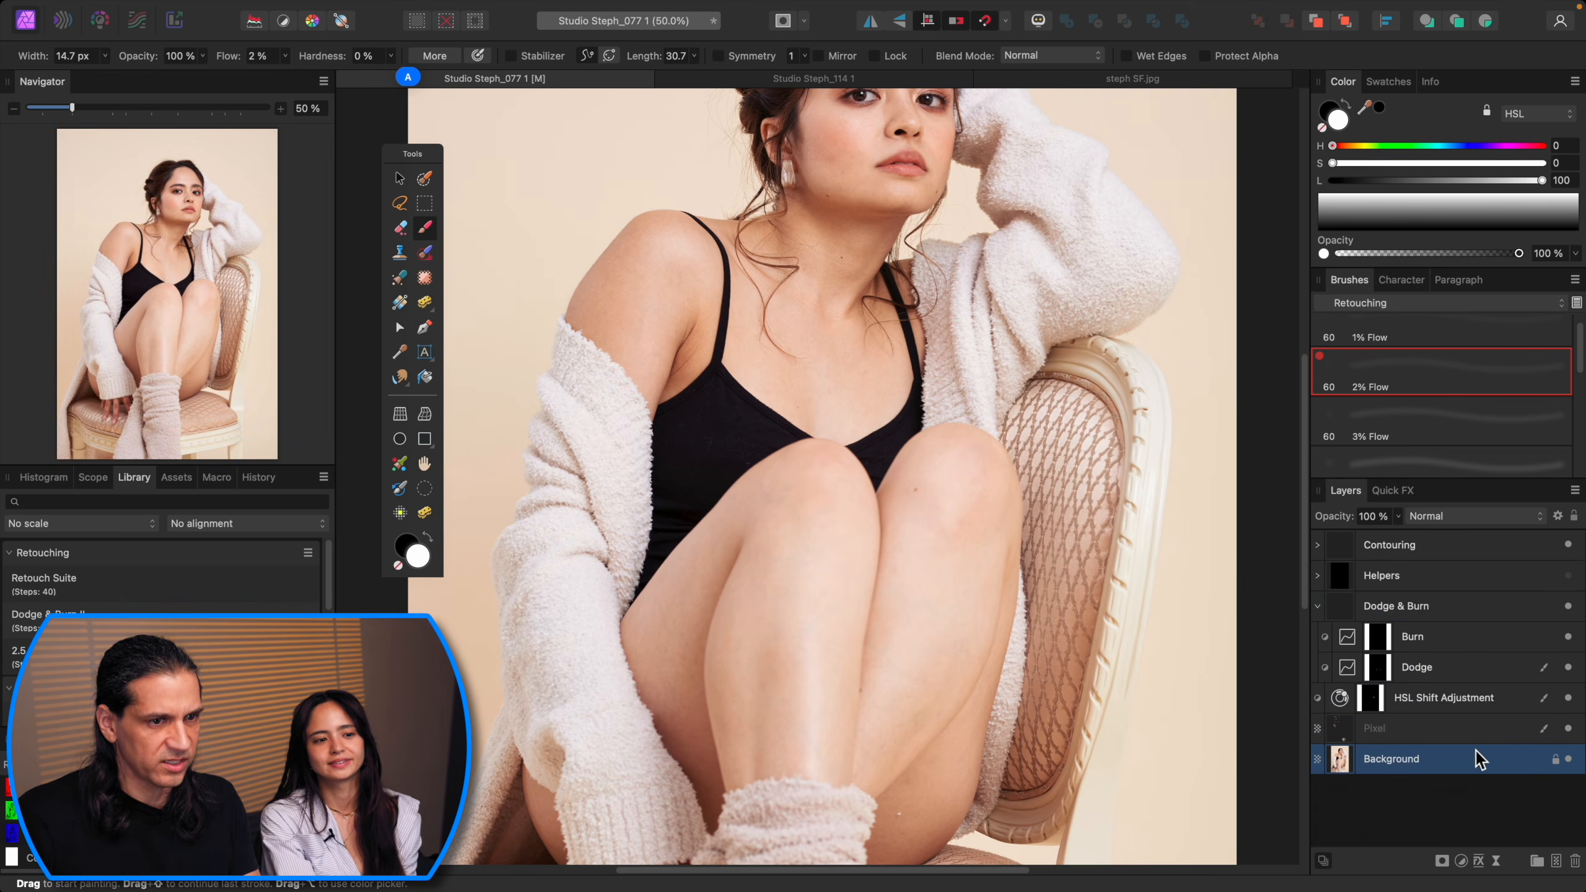
click(1318, 608)
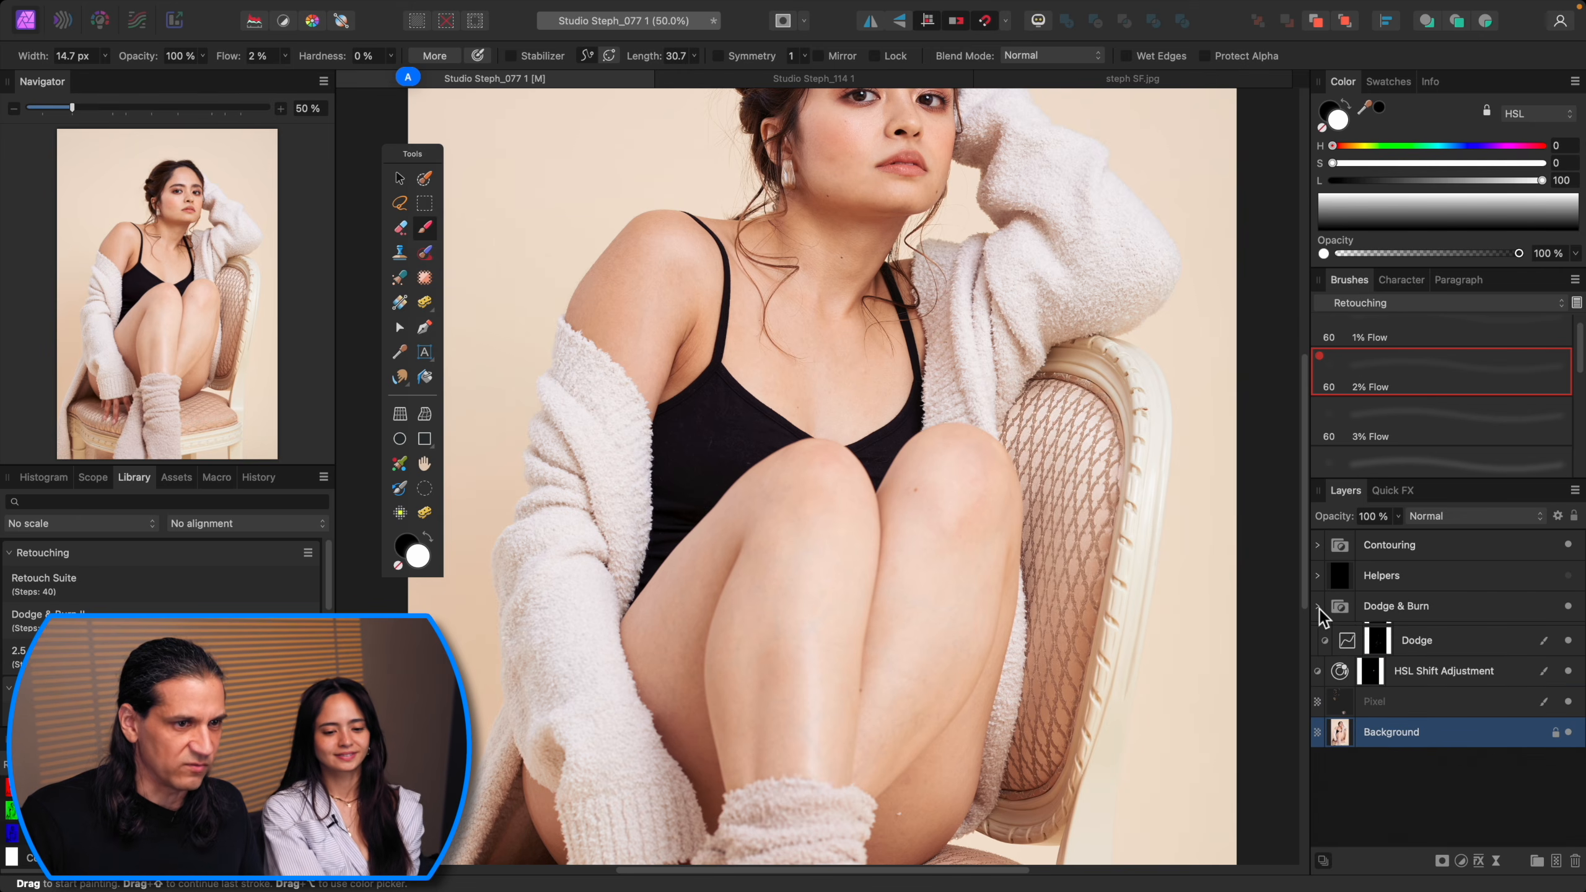
key(super+0)
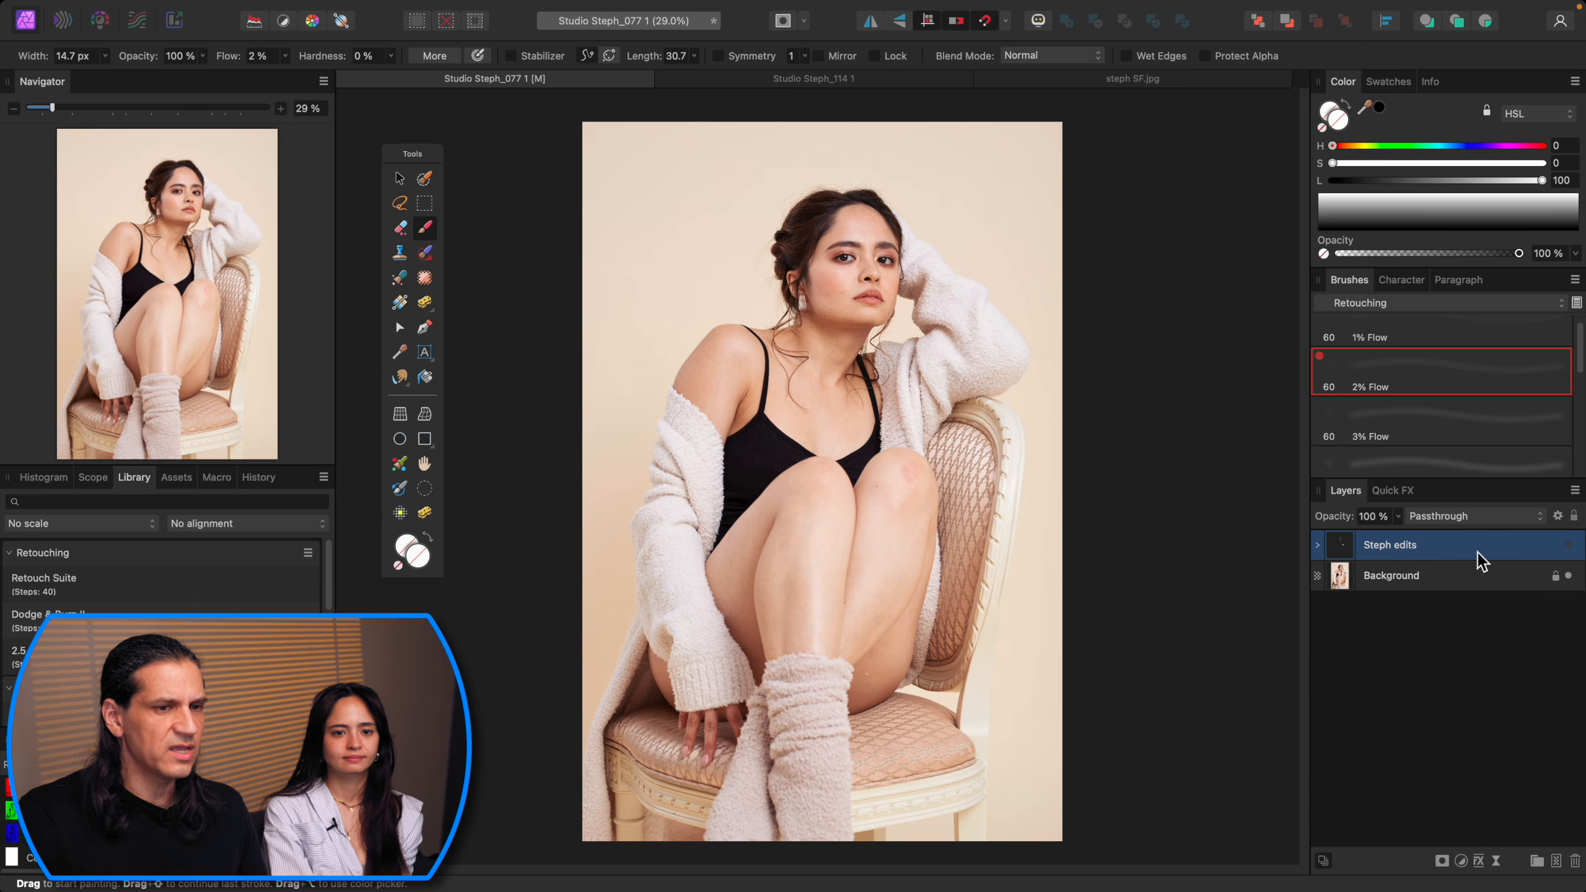
Step: Apply the Retouch Suite macro from the Library
click(97, 586)
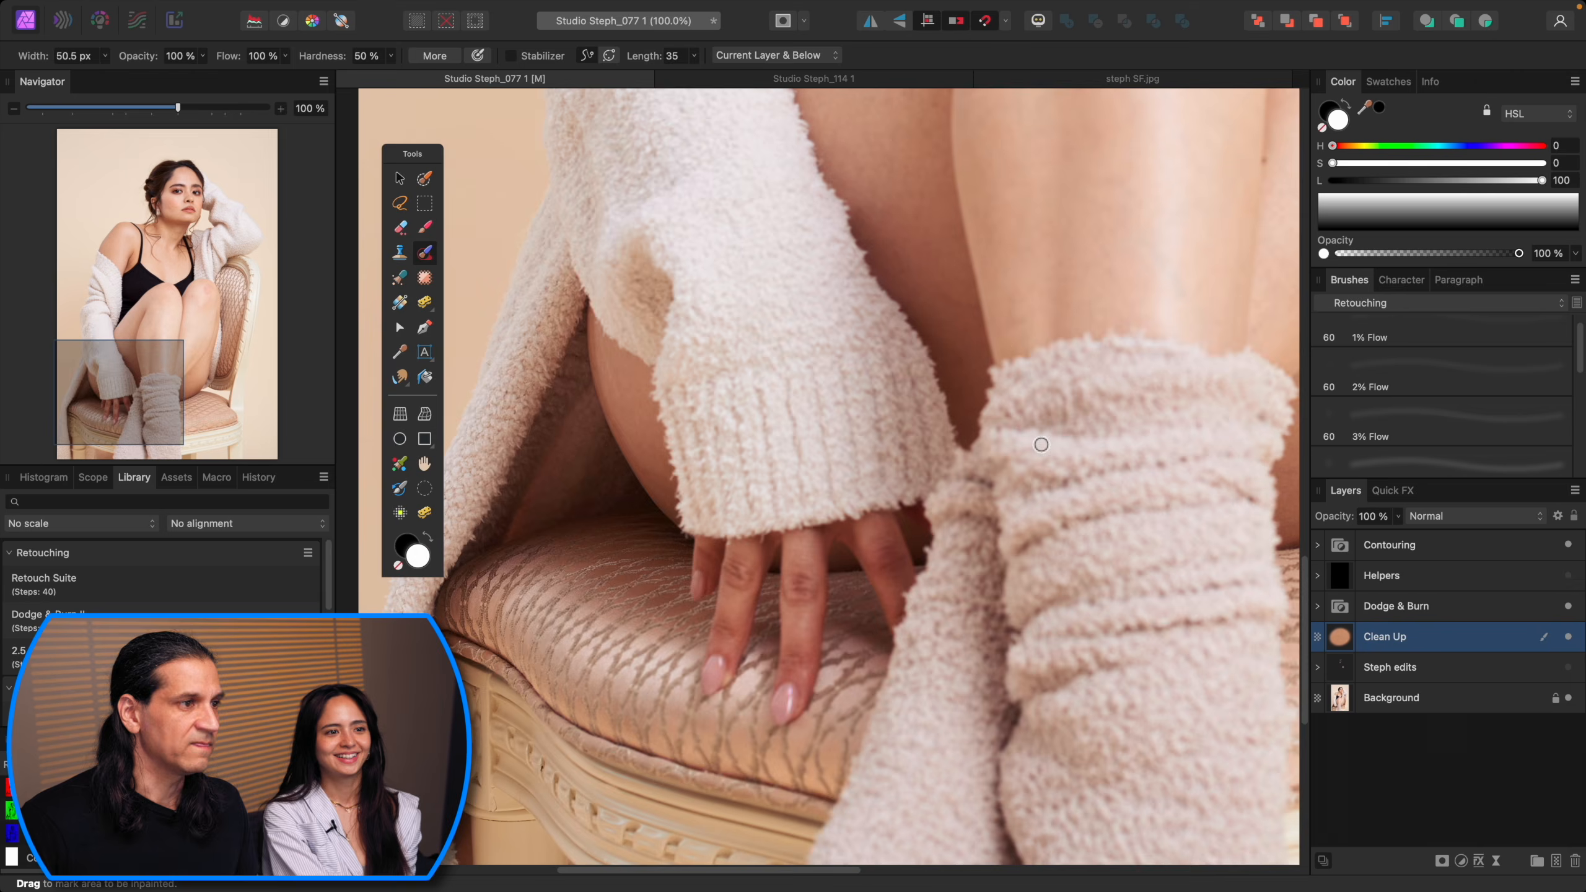
key(super+0)
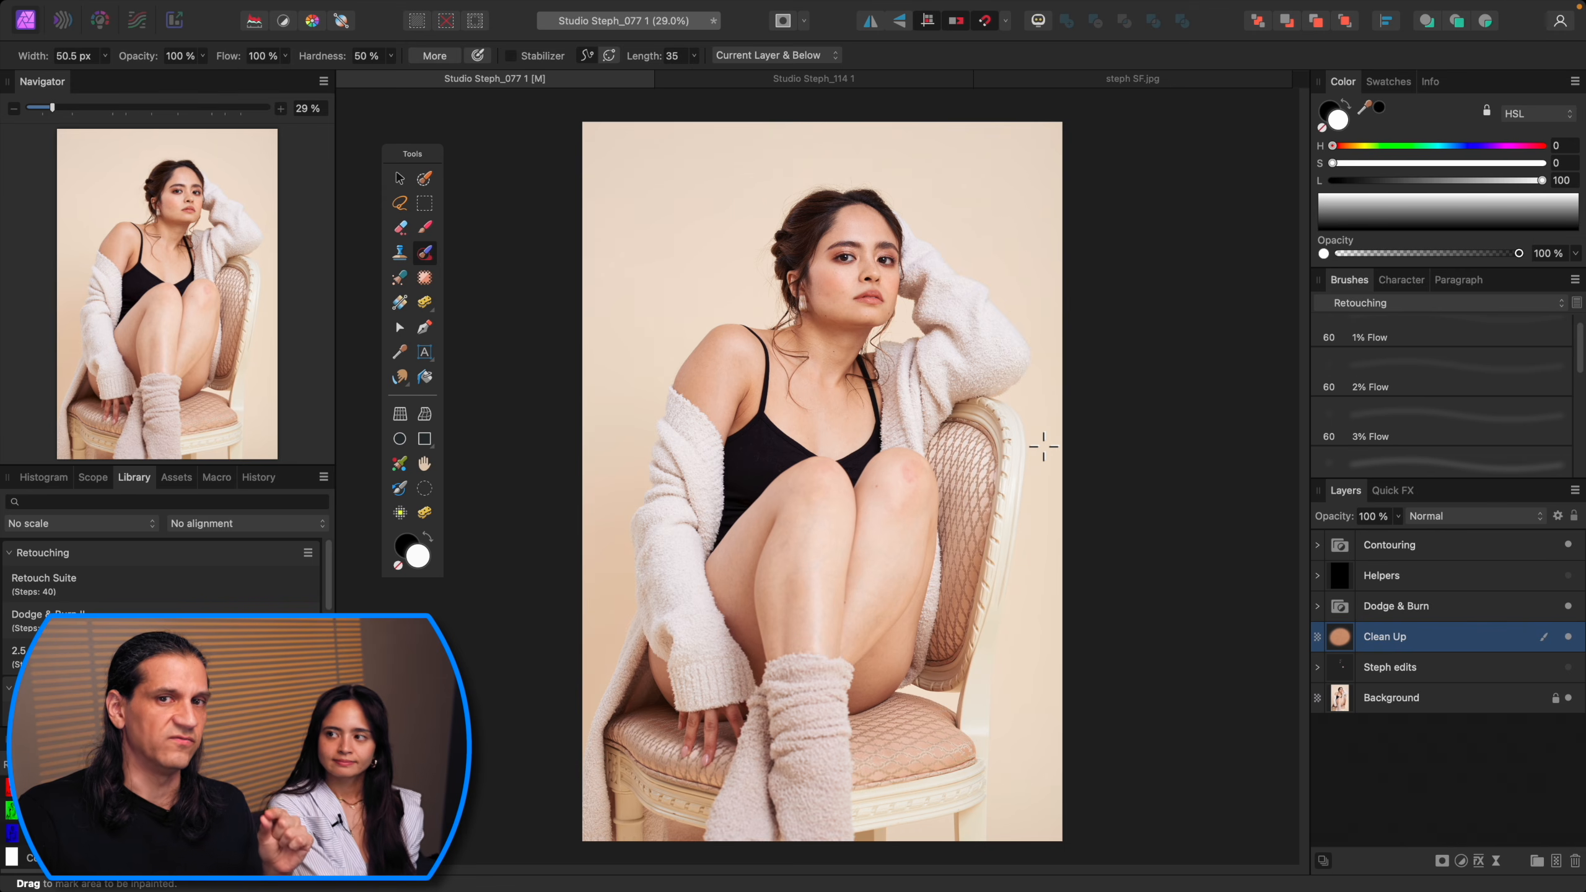
Step: Crop to the Instagram Tall 4:5 ratio at about 4475 × 5594 px, extending past the image's sides
key(c)
click(156, 56)
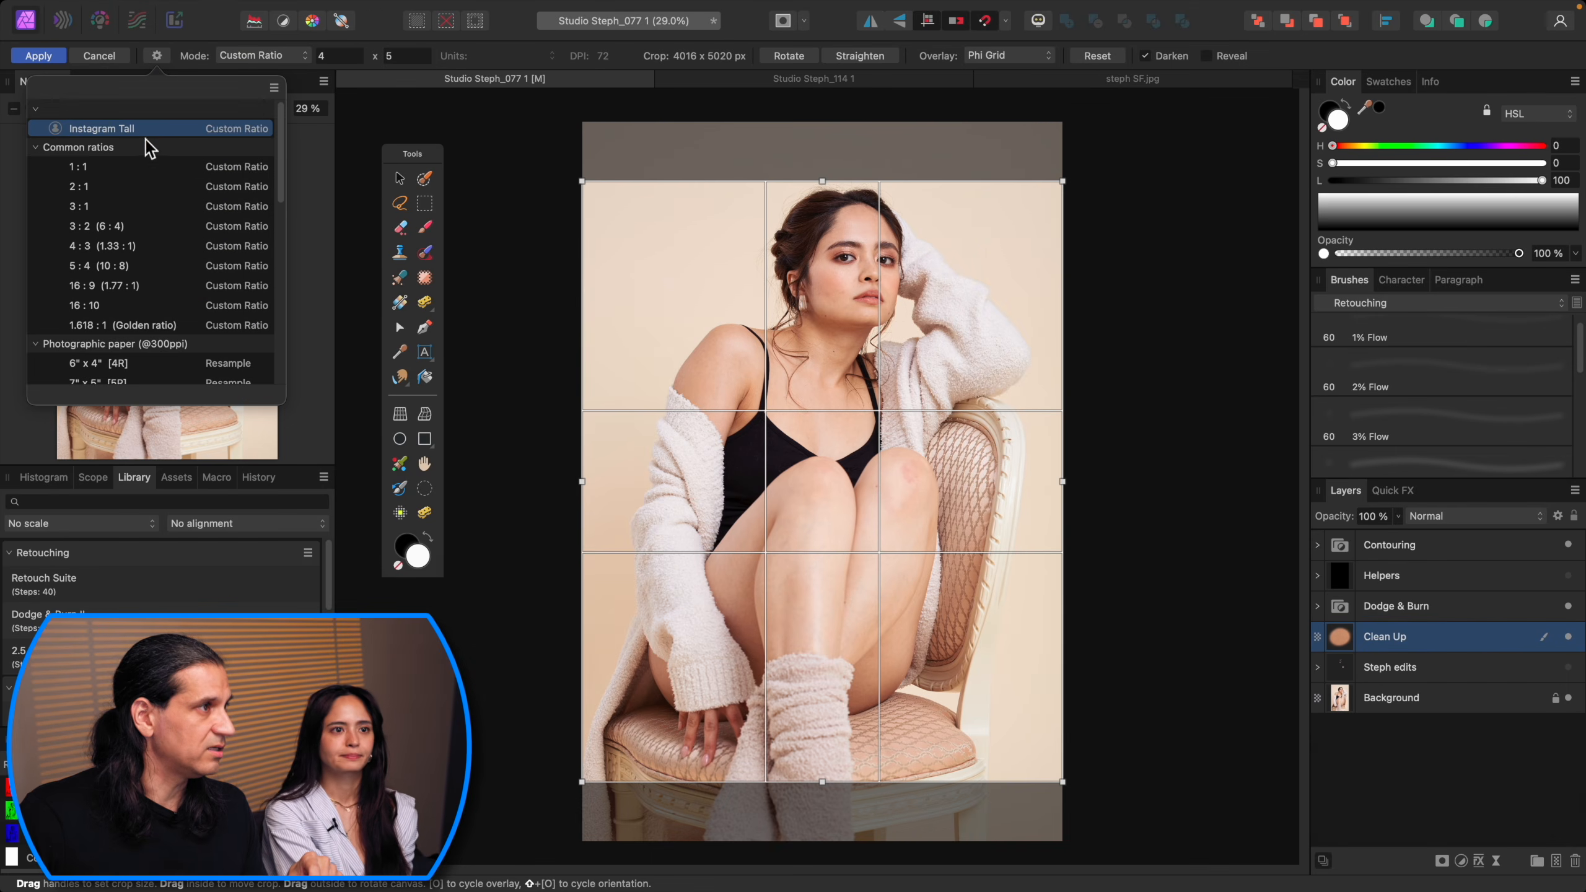
drag(919, 553, 918, 602)
drag(583, 244, 513, 154)
drag(731, 371, 797, 391)
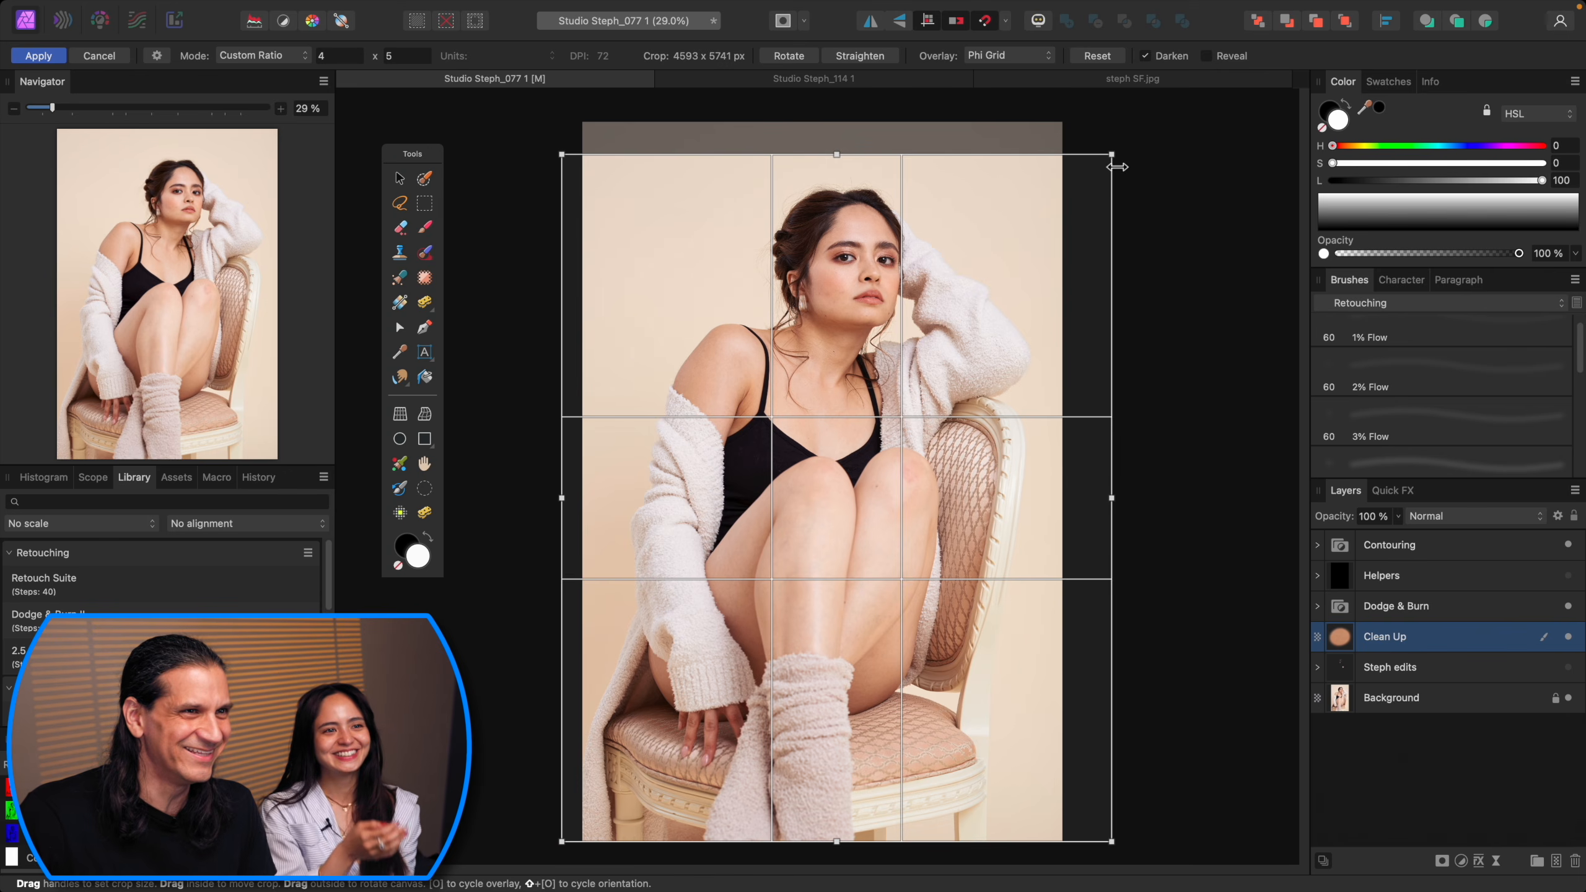
drag(1113, 156, 1097, 173)
drag(899, 379, 906, 385)
key(Return)
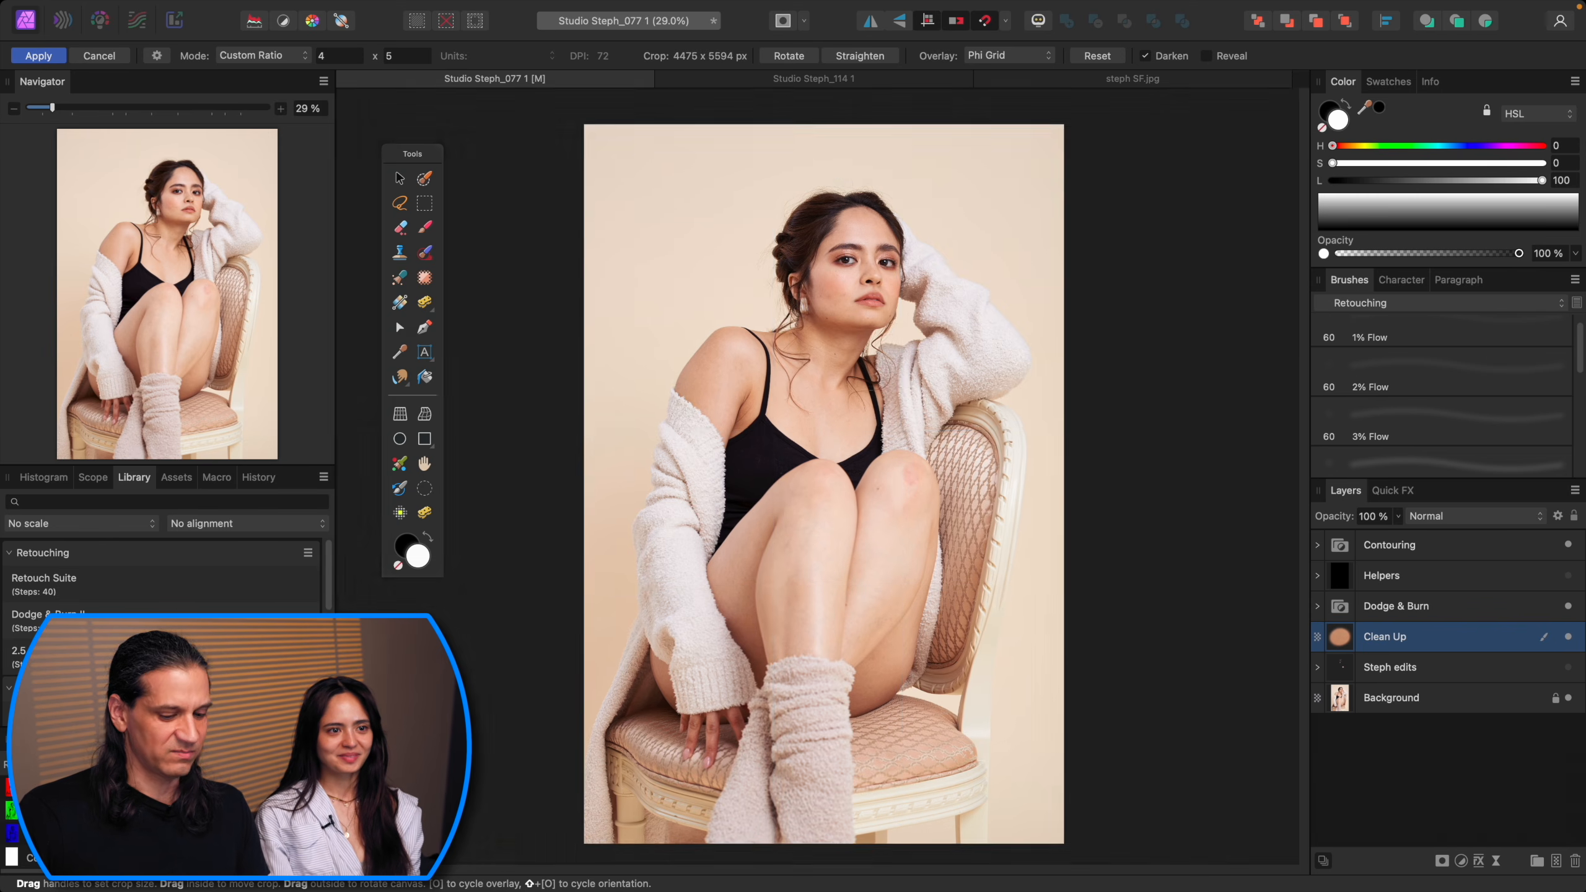
Step: Copy a strip of the background's right edge to a new layer and stretch it to fill the empty right area
key(h)
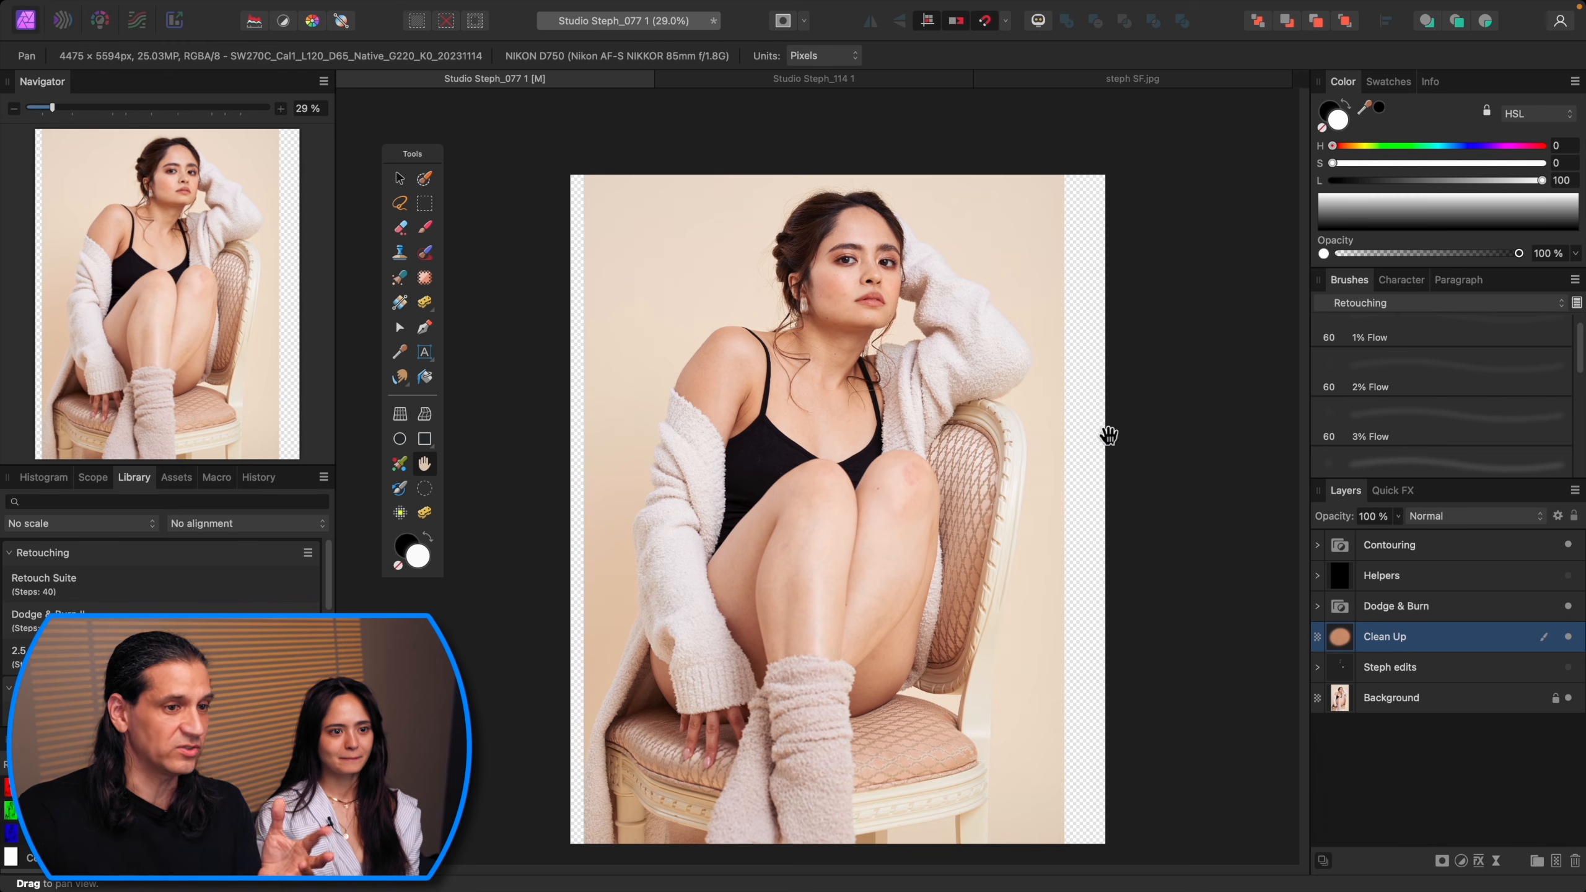
click(1430, 700)
click(1428, 578)
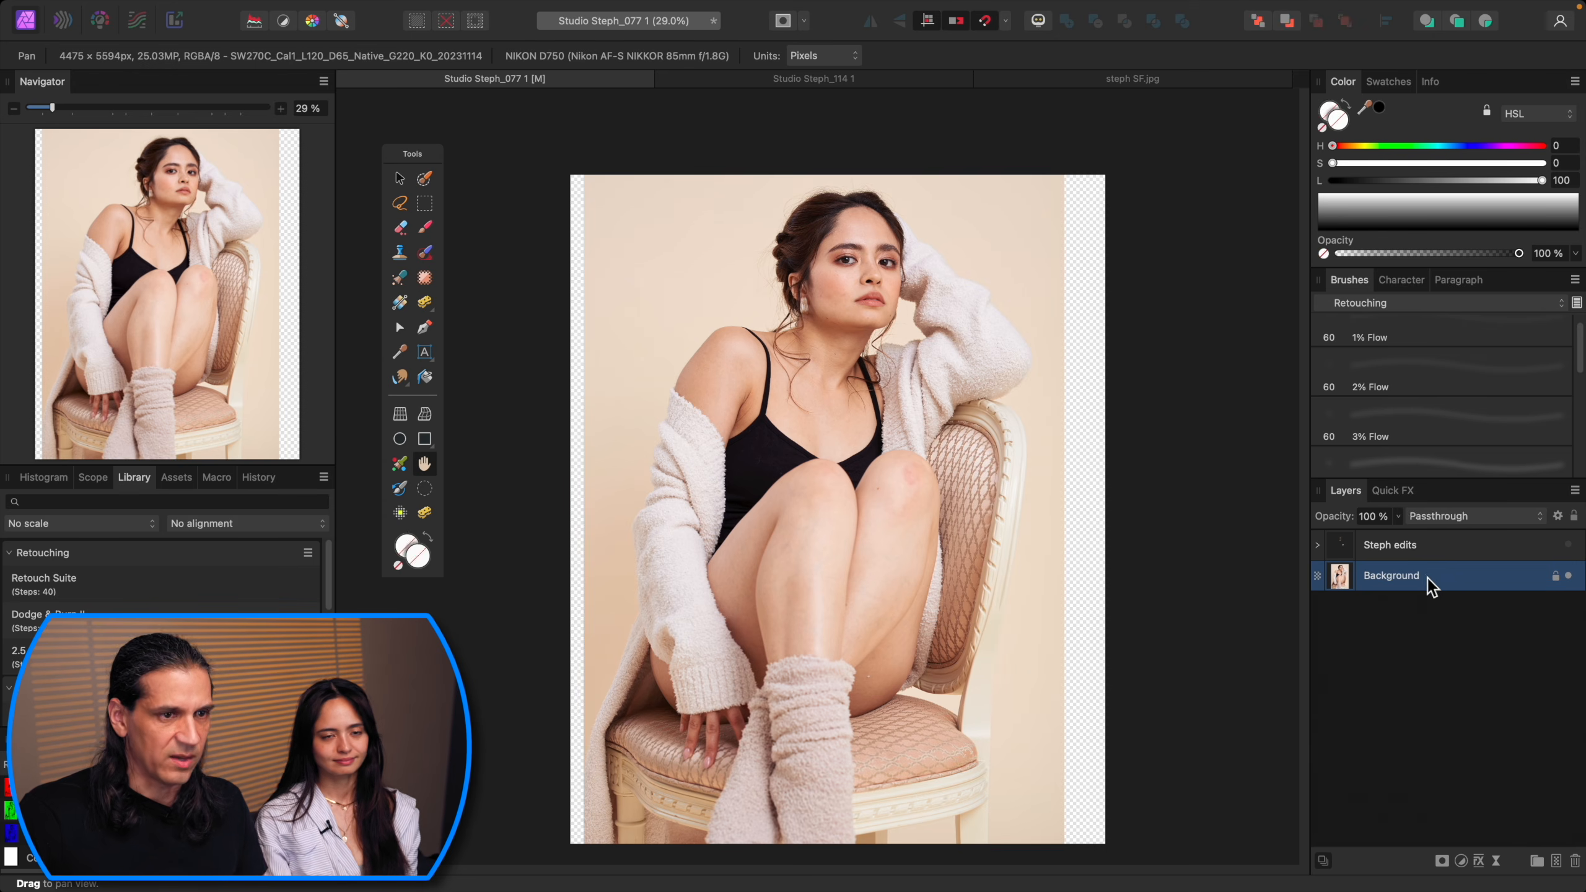
key(l)
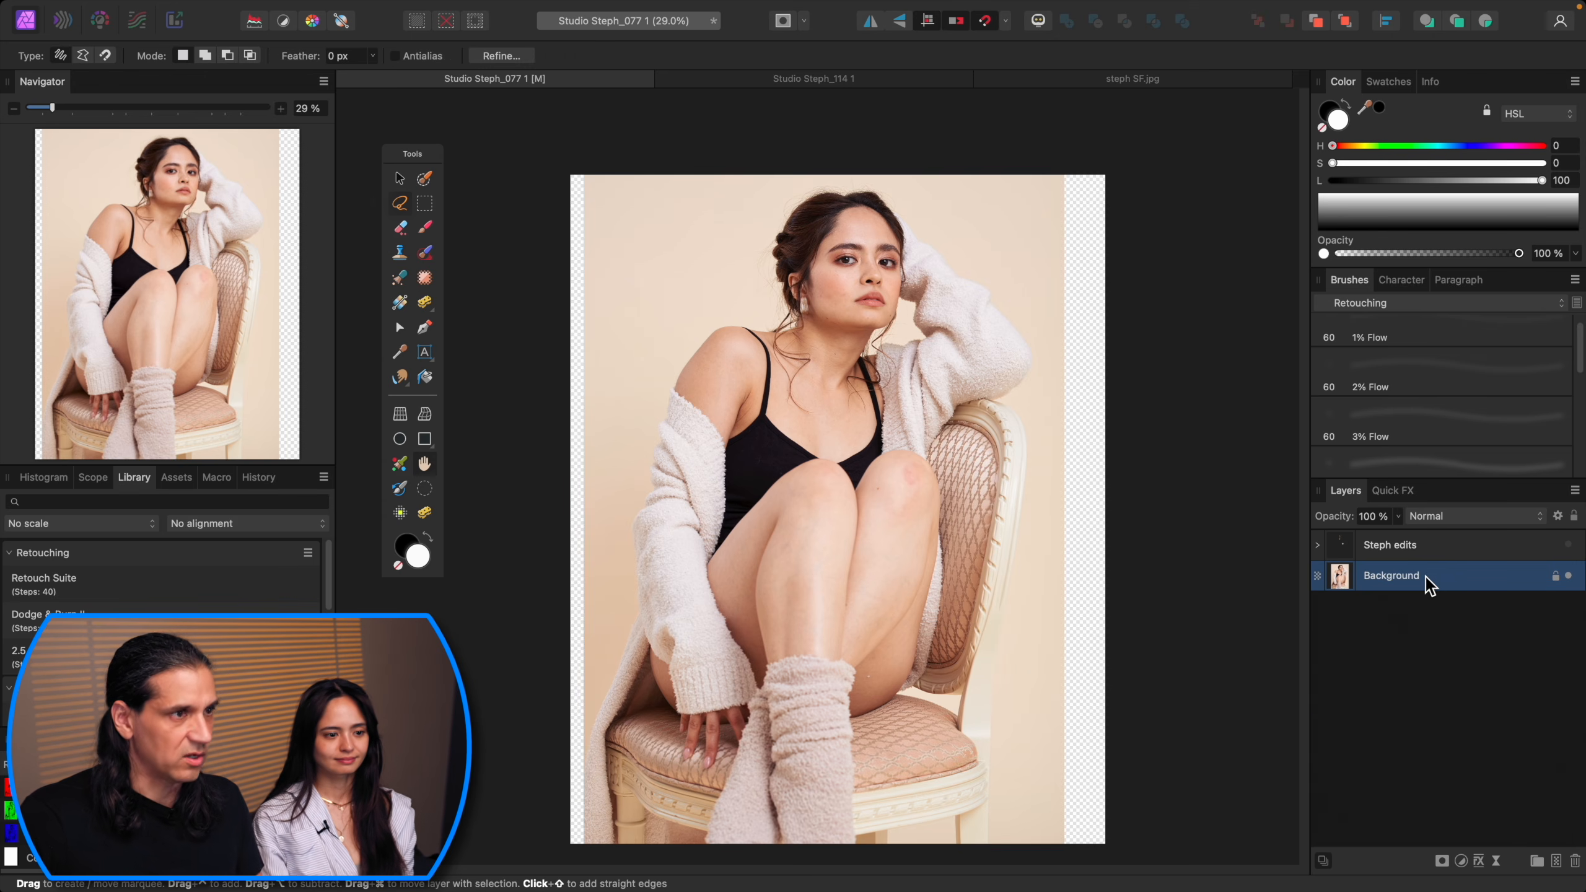
click(425, 204)
drag(1037, 173, 1087, 857)
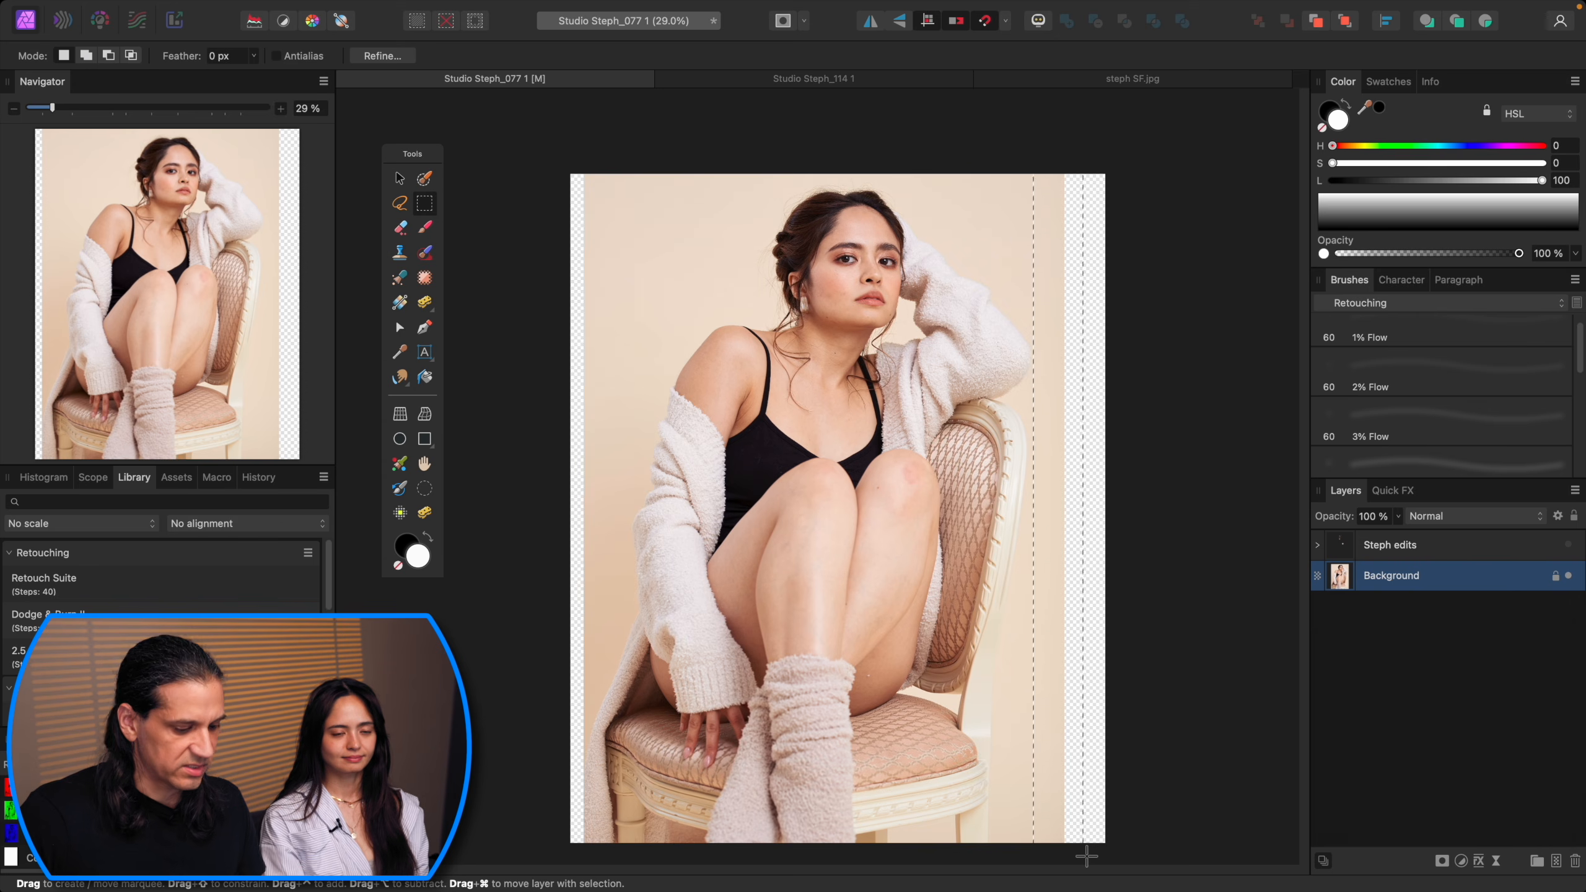
key(super+j)
key(v)
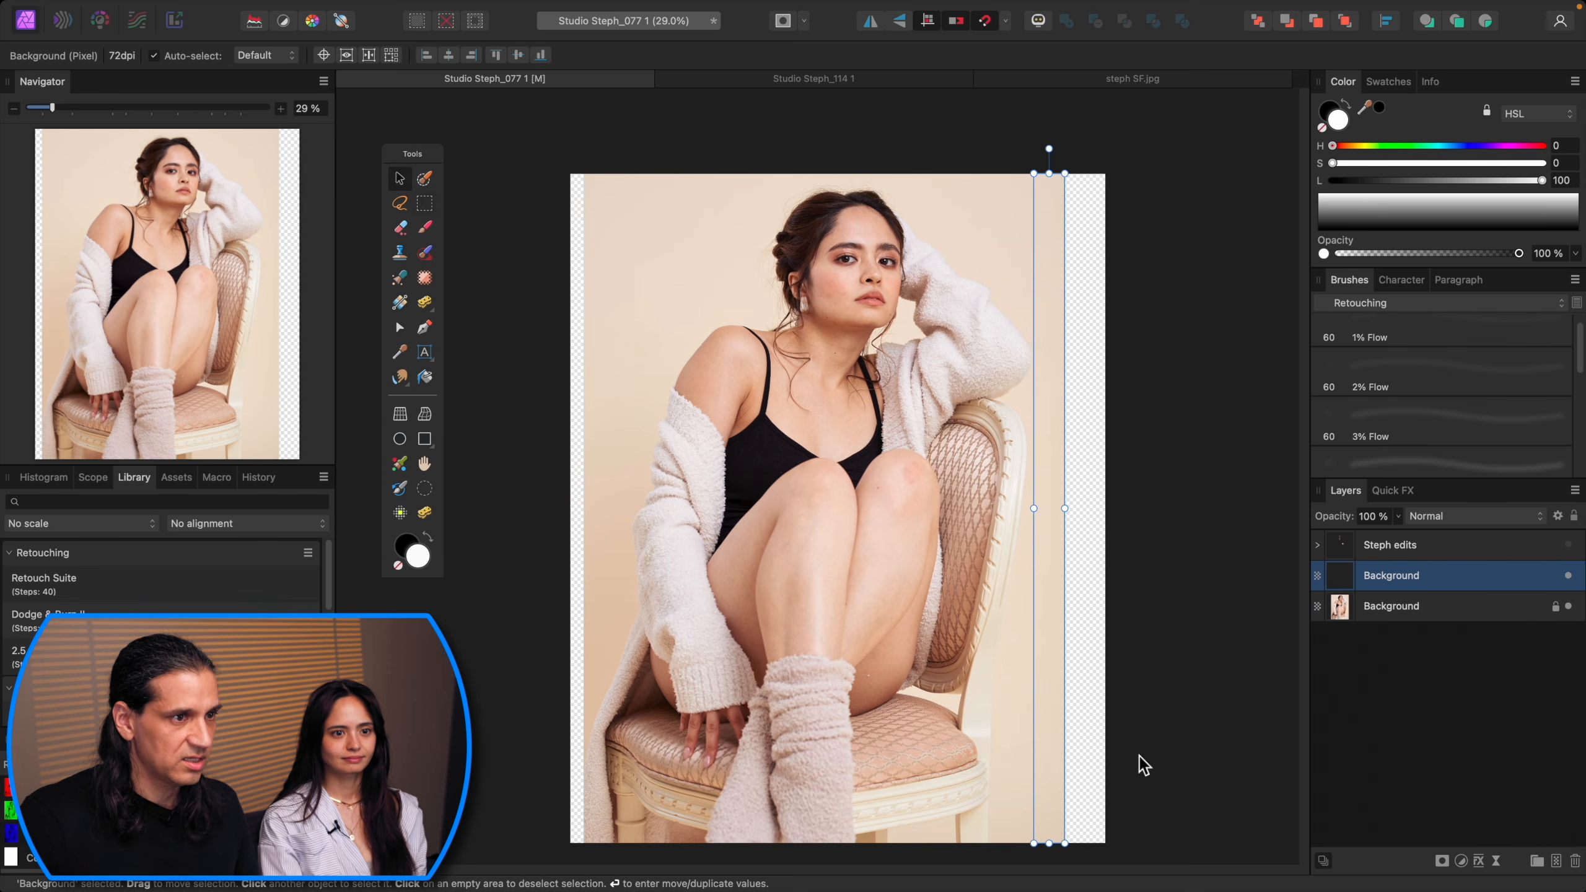
drag(1064, 508, 1108, 508)
key(super+d)
Step: Copy a strip of the background's left edge to a new layer and stretch it to fill the left gap
click(1404, 603)
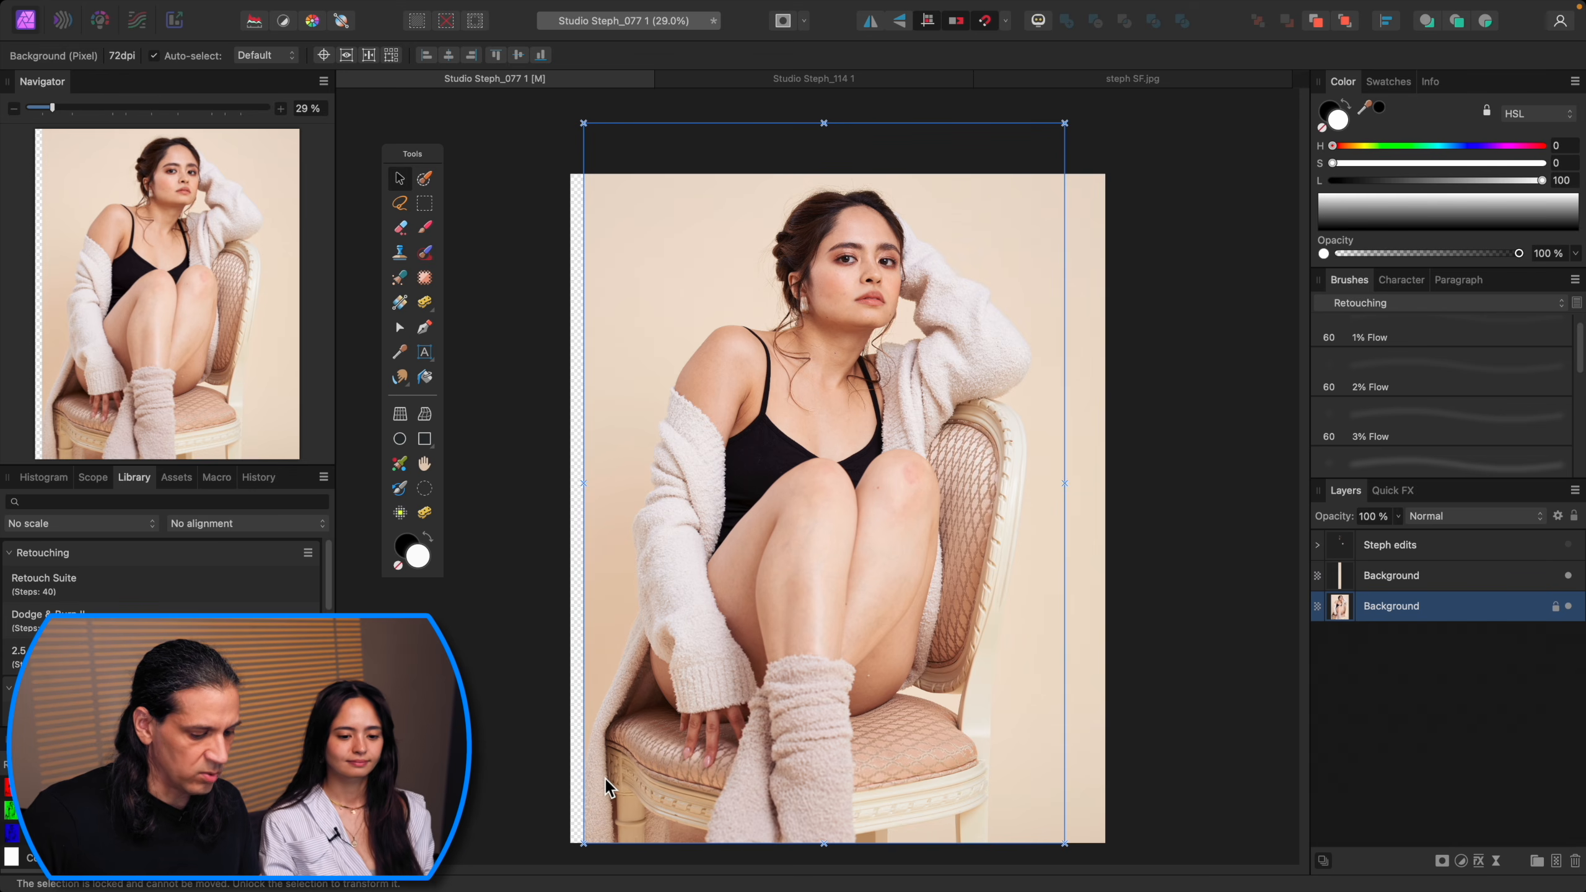
click(426, 203)
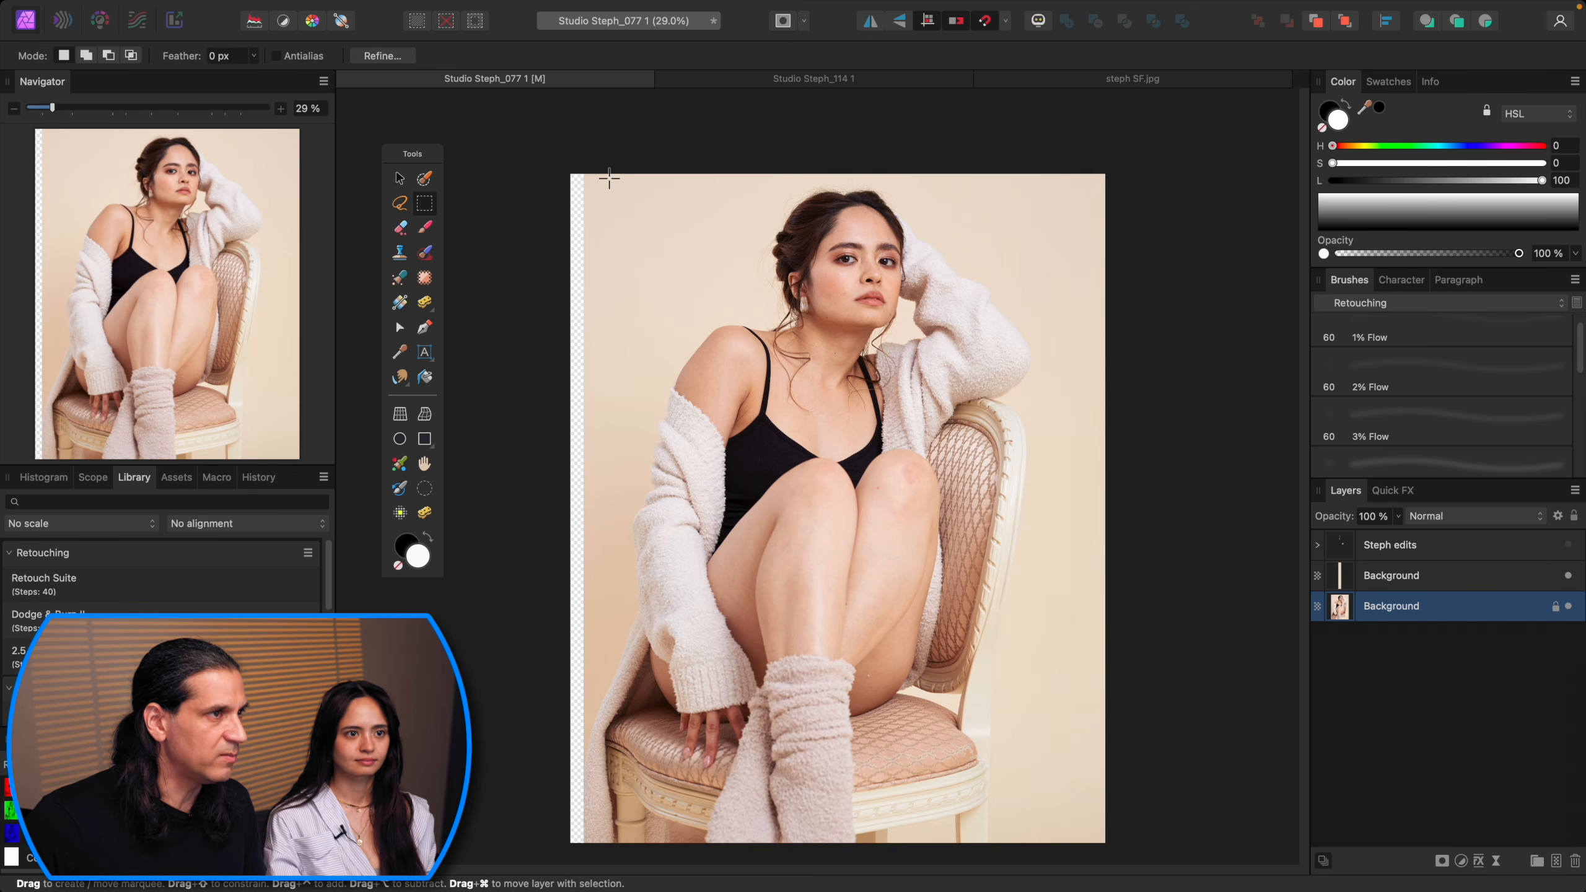
drag(600, 167, 553, 850)
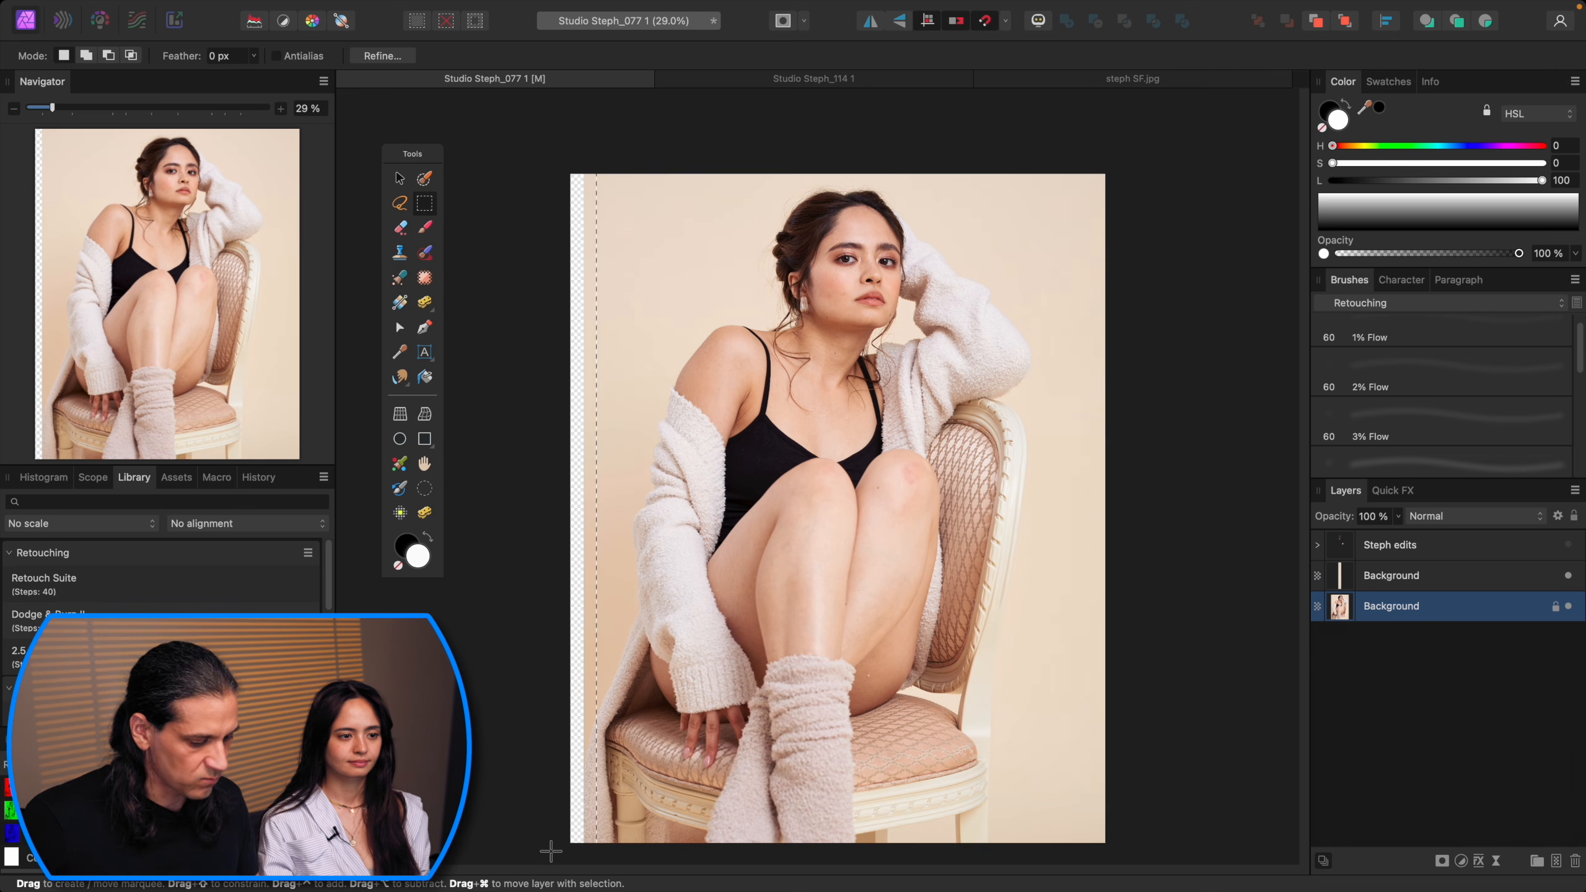
key(super+j)
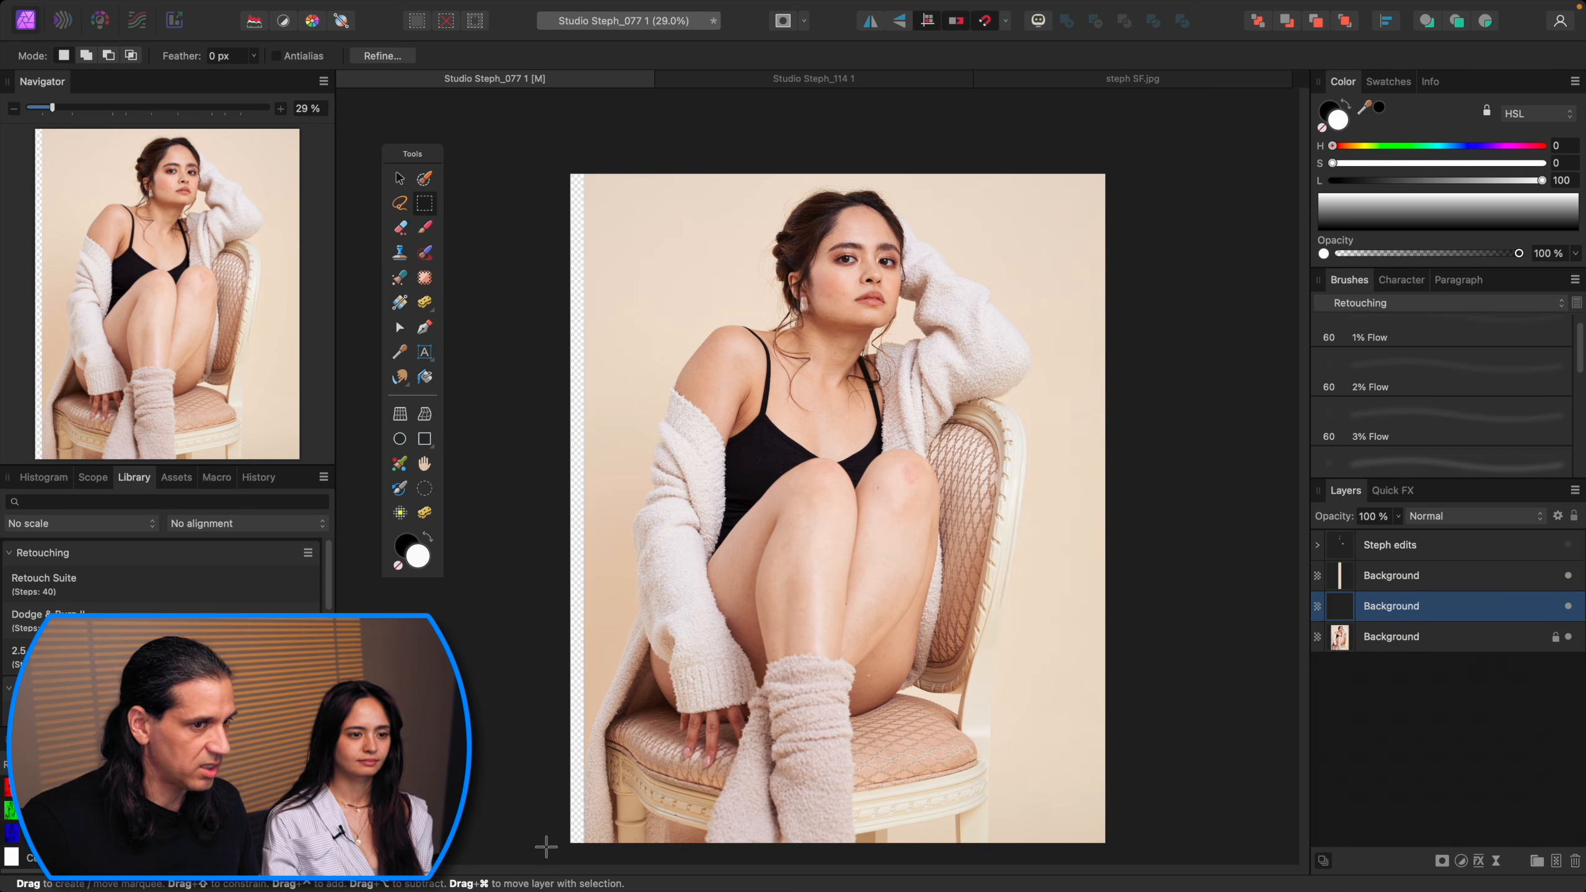
key(v)
drag(570, 509, 539, 507)
click(557, 781)
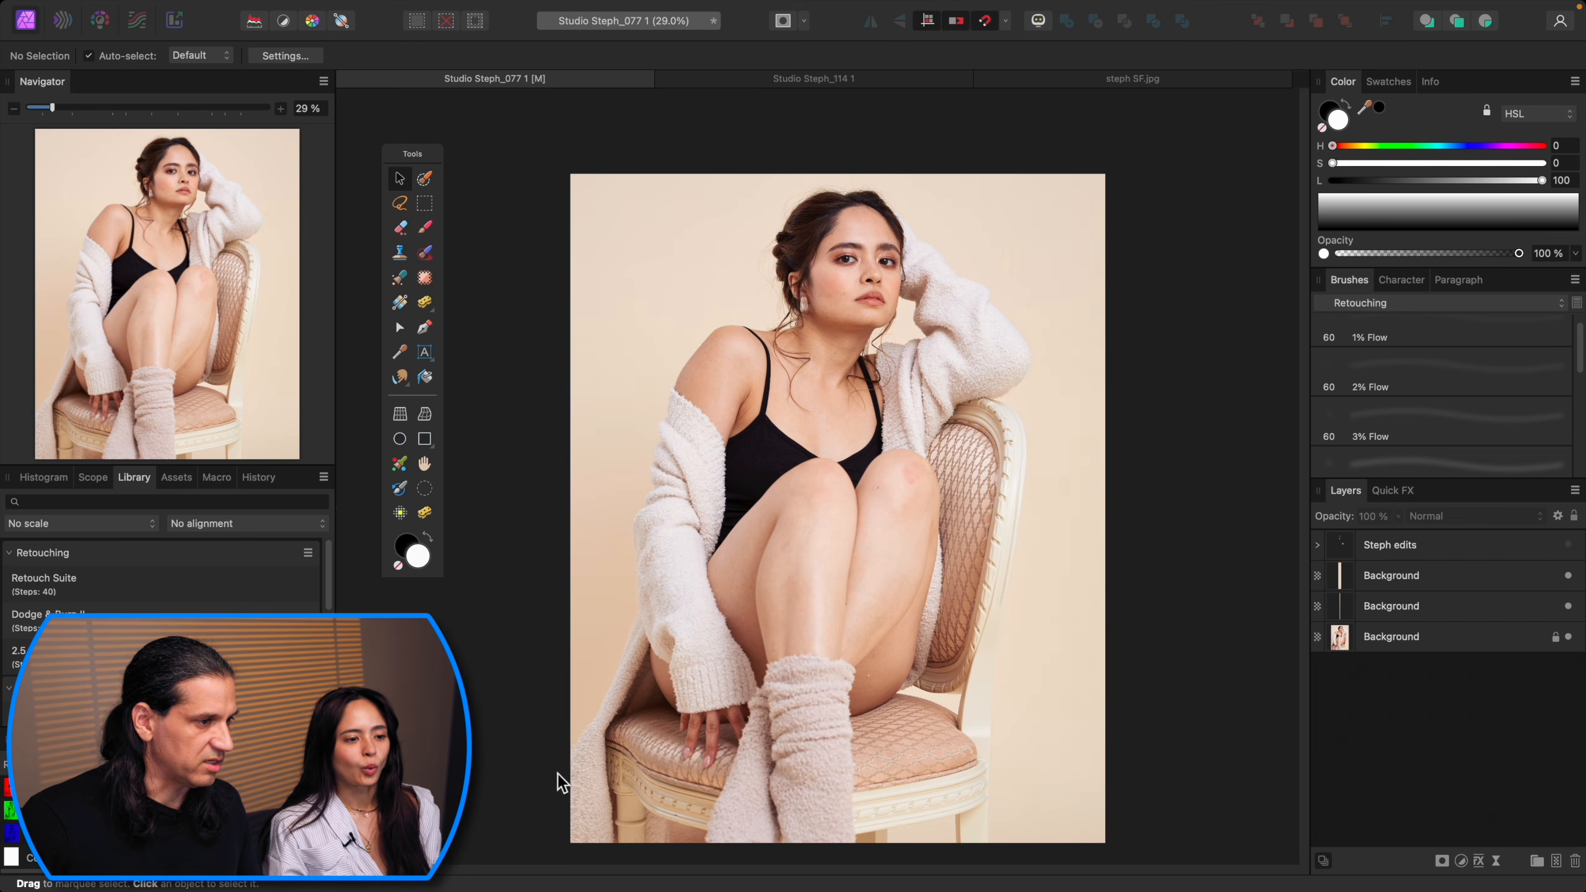
Step: Erase part of the left edge strip beside the chair and repaint it with a sampled background colour using the FS Brush
click(1460, 589)
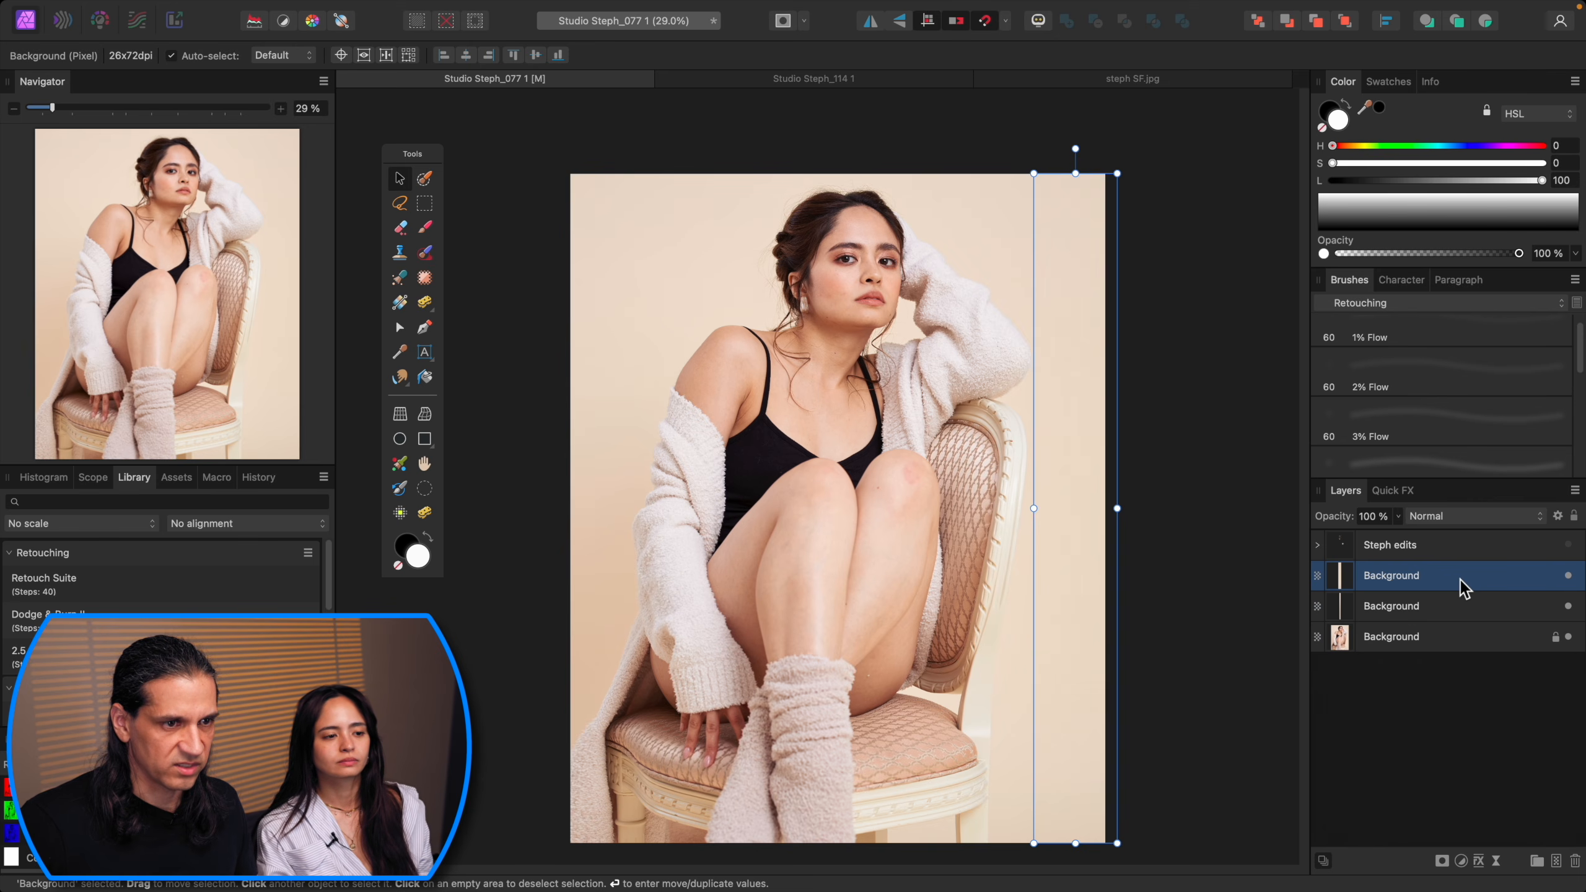
click(1455, 606)
scroll(889, 498, up, 5)
mouse_move(799, 566)
mouse_down()
mouse_move(1136, 292)
mouse_move(1241, 140)
mouse_up()
mouse_move(953, 481)
mouse_down()
mouse_move(1049, 429)
mouse_move(1100, 237)
mouse_up()
key(e)
key(])
key(])
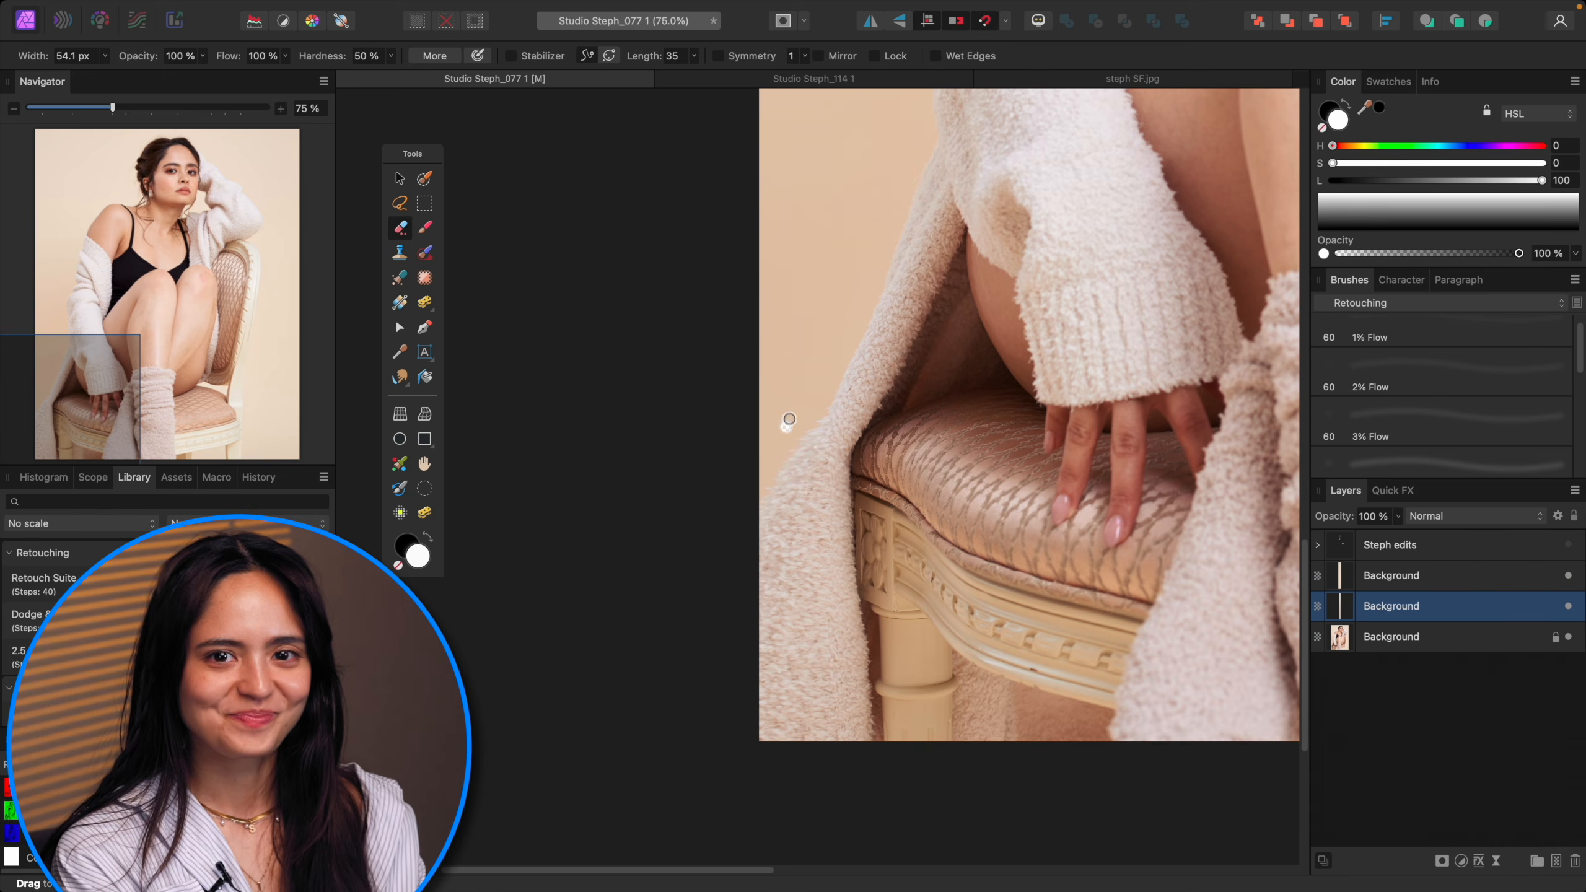
key(])
key(])
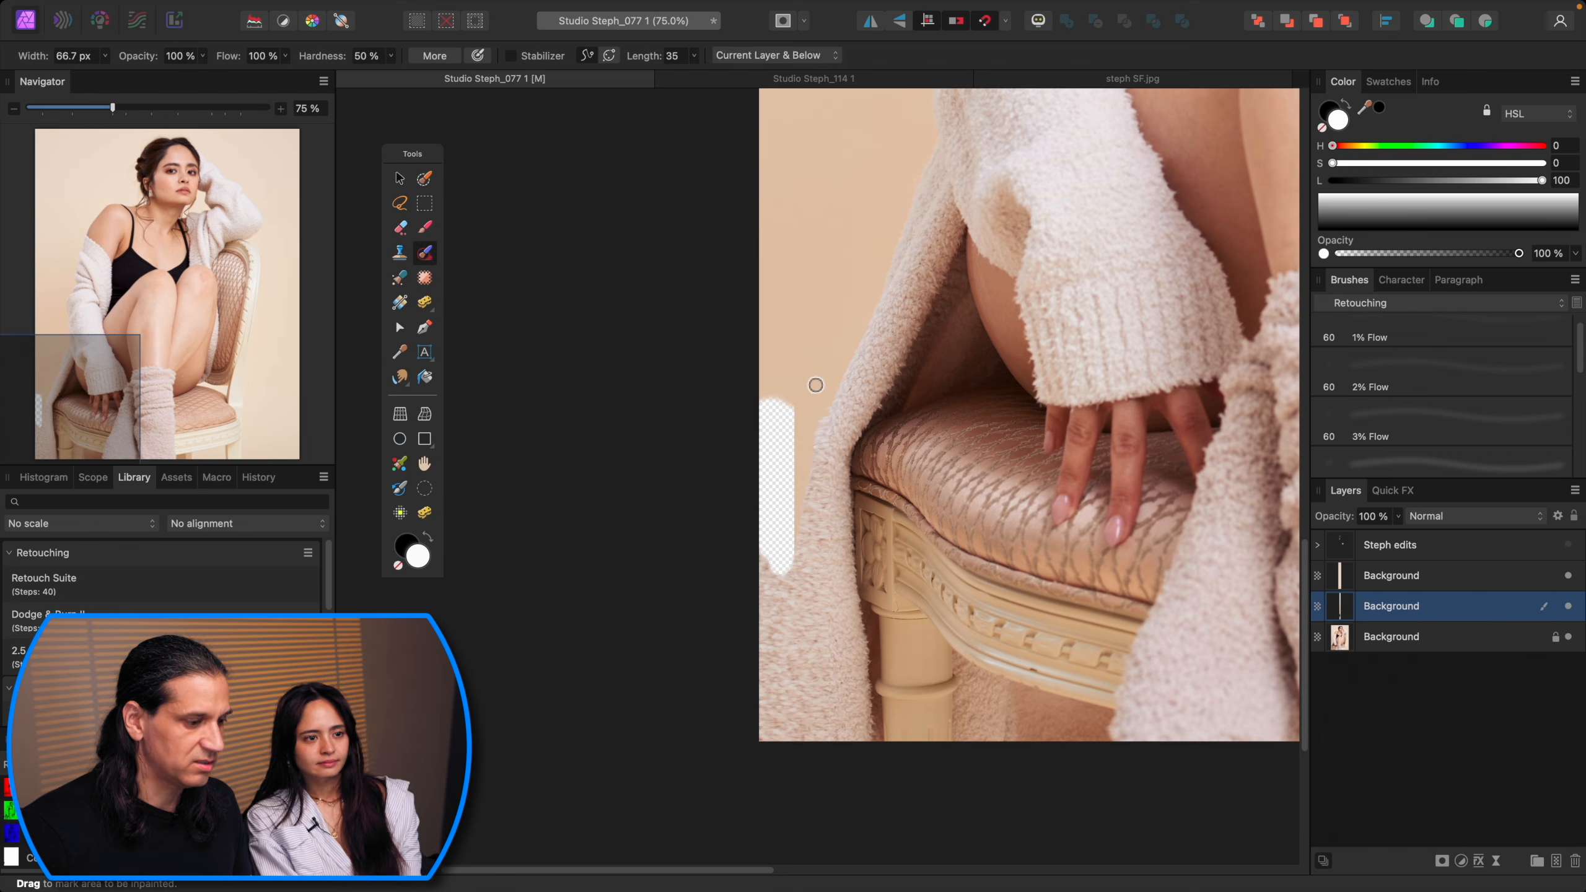
key(])
key(])
key(])
key(b)
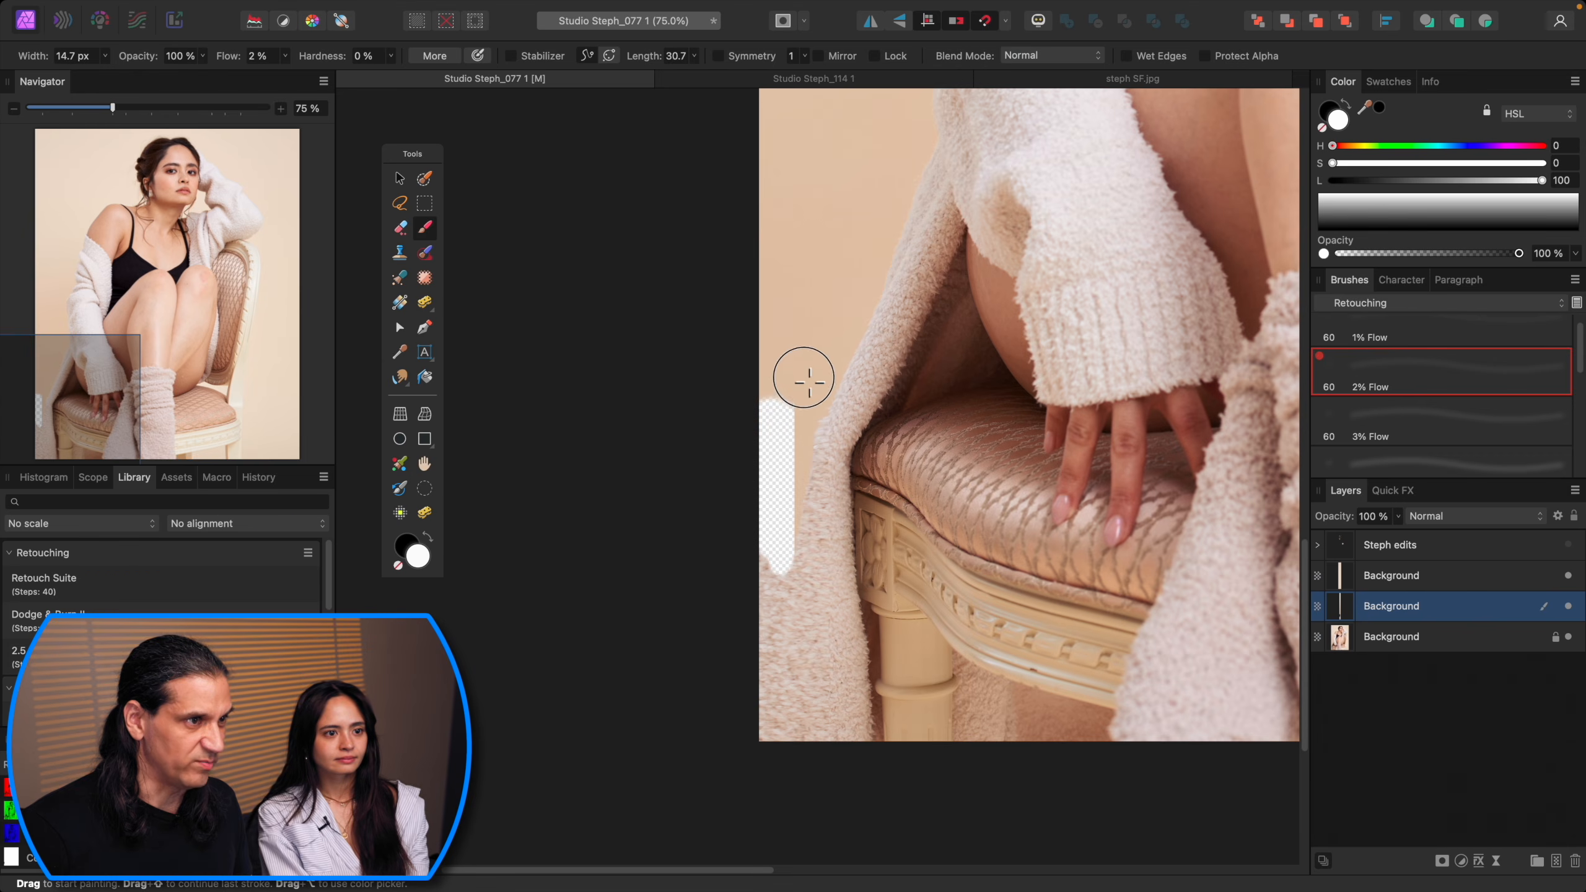
alt+click(808, 381)
drag(1580, 341, 1576, 409)
drag(1577, 409, 1577, 425)
click(1442, 407)
mouse_move(768, 413)
mouse_down()
mouse_move(766, 694)
mouse_move(764, 674)
mouse_up()
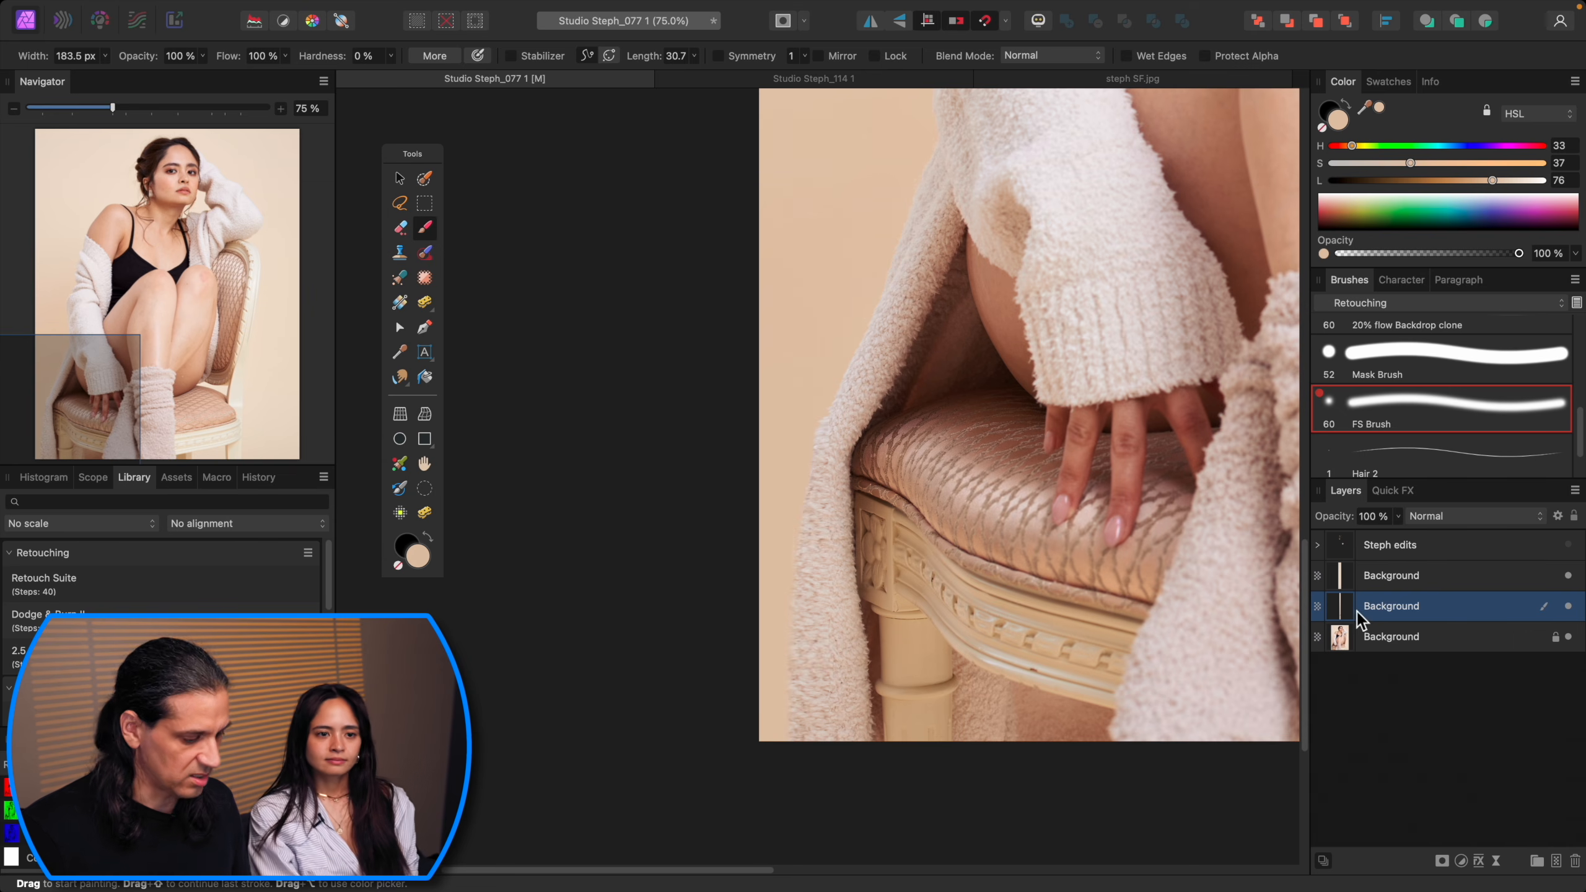
Step: Merge the right edge strip layer down into the left edge strip layer
key(e)
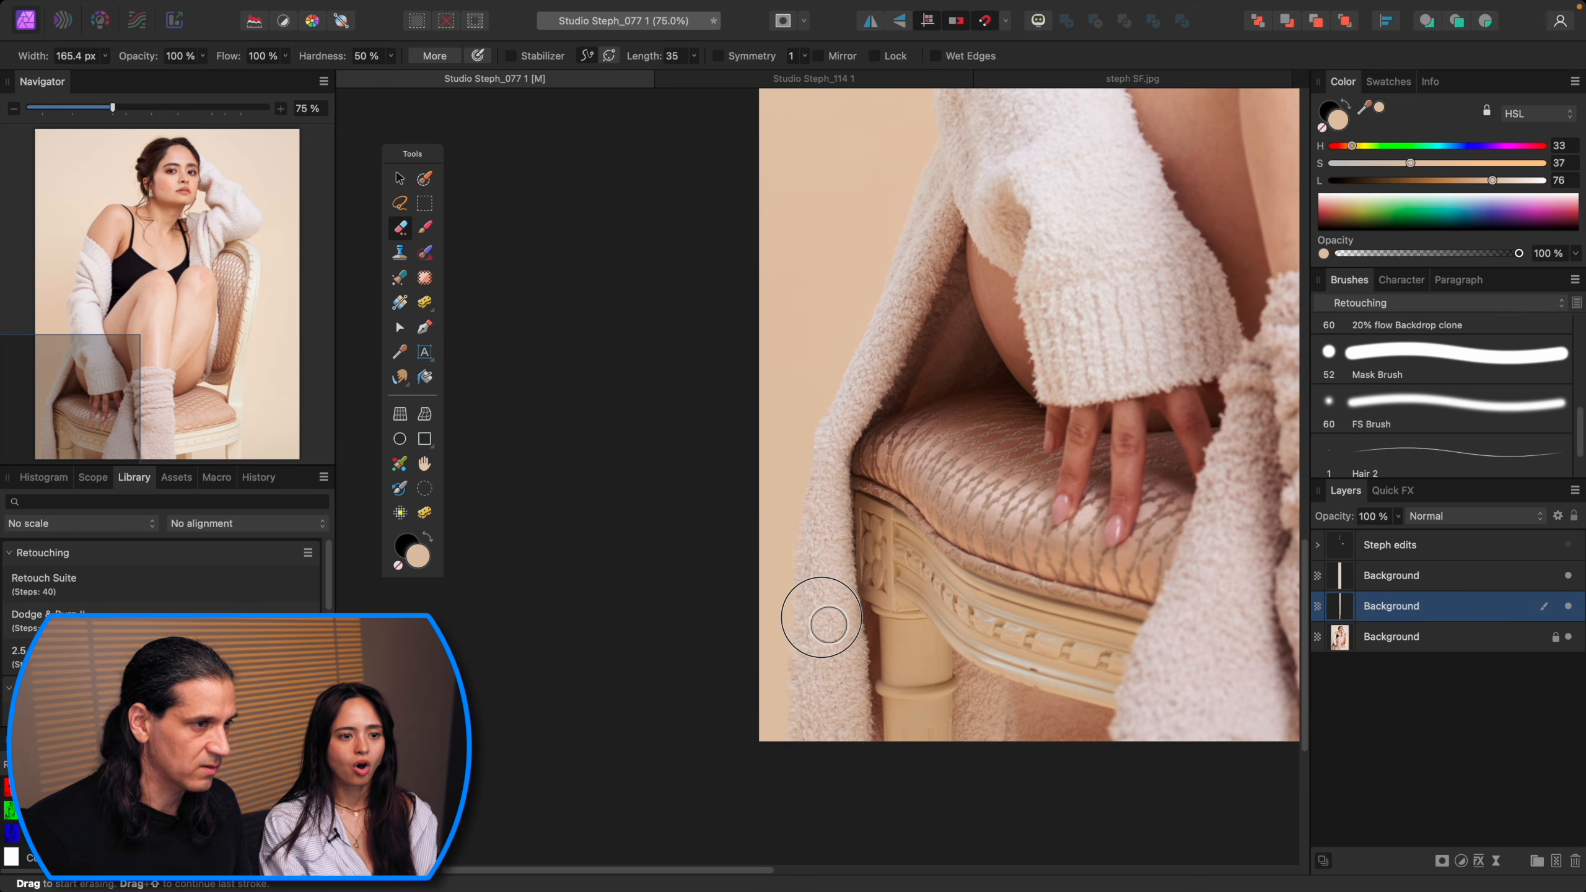
key(super+0)
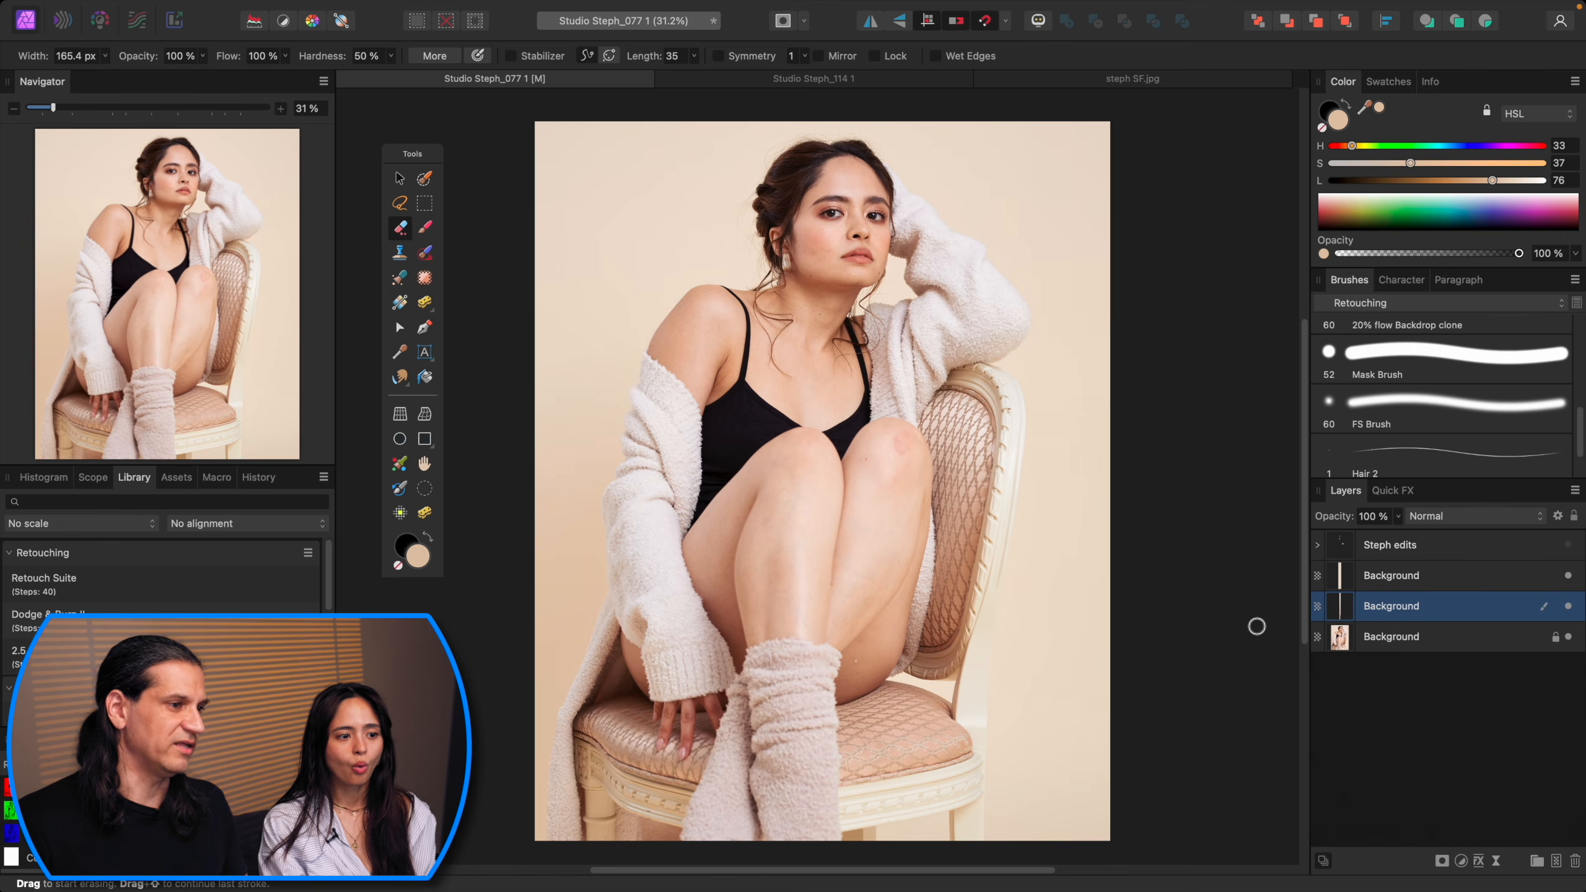
click(1533, 581)
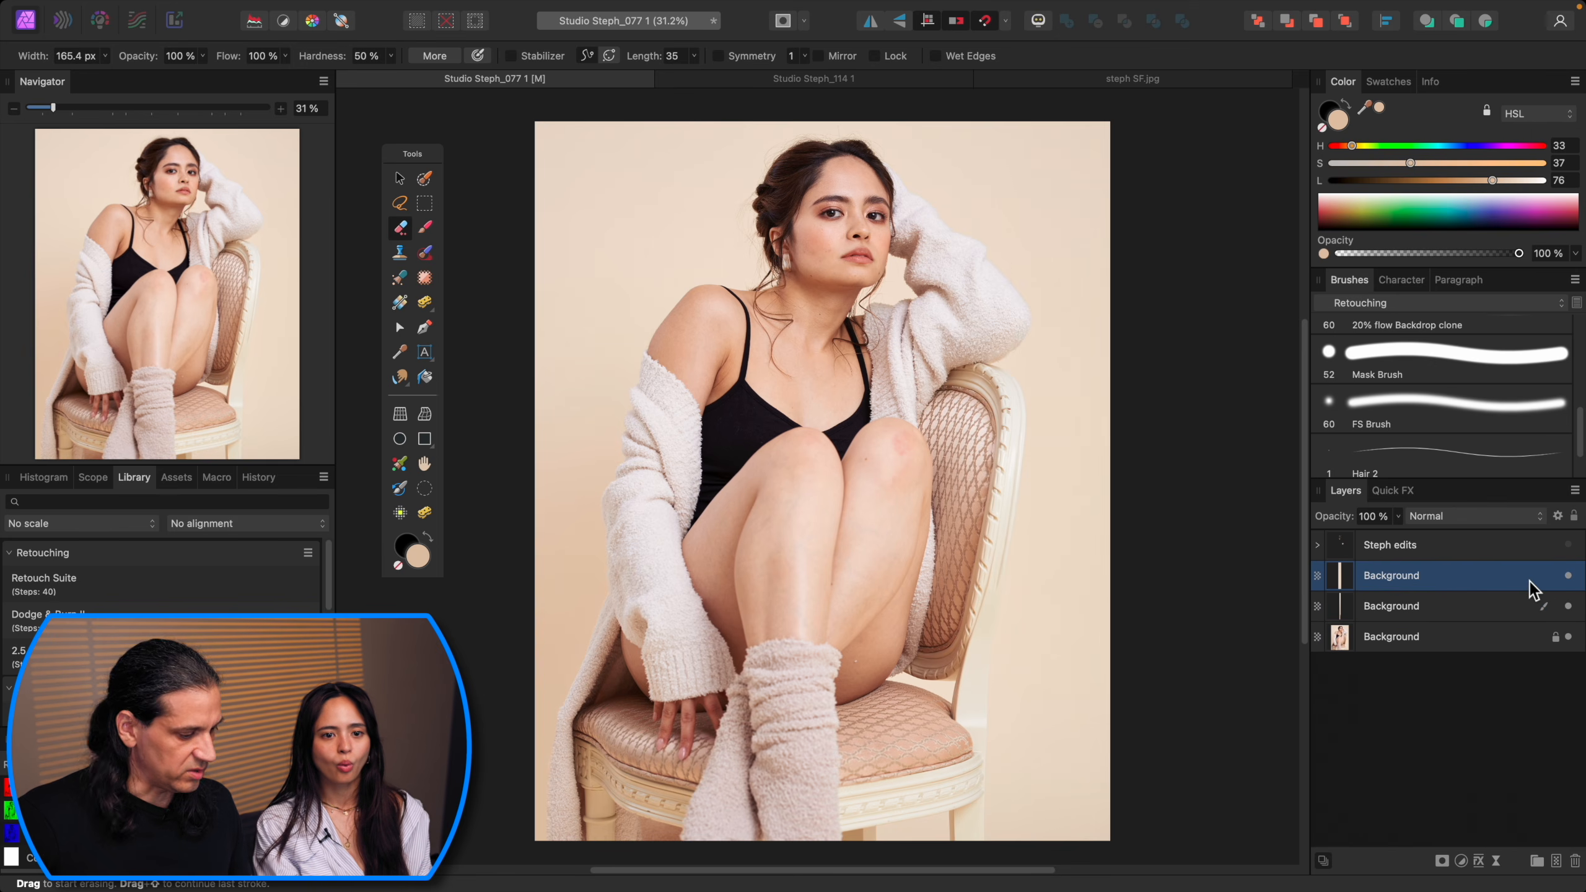
key(super+e)
Step: Toggle the merged strip layer's visibility to compare the extended edges with the original
click(1570, 576)
click(1570, 575)
click(1570, 575)
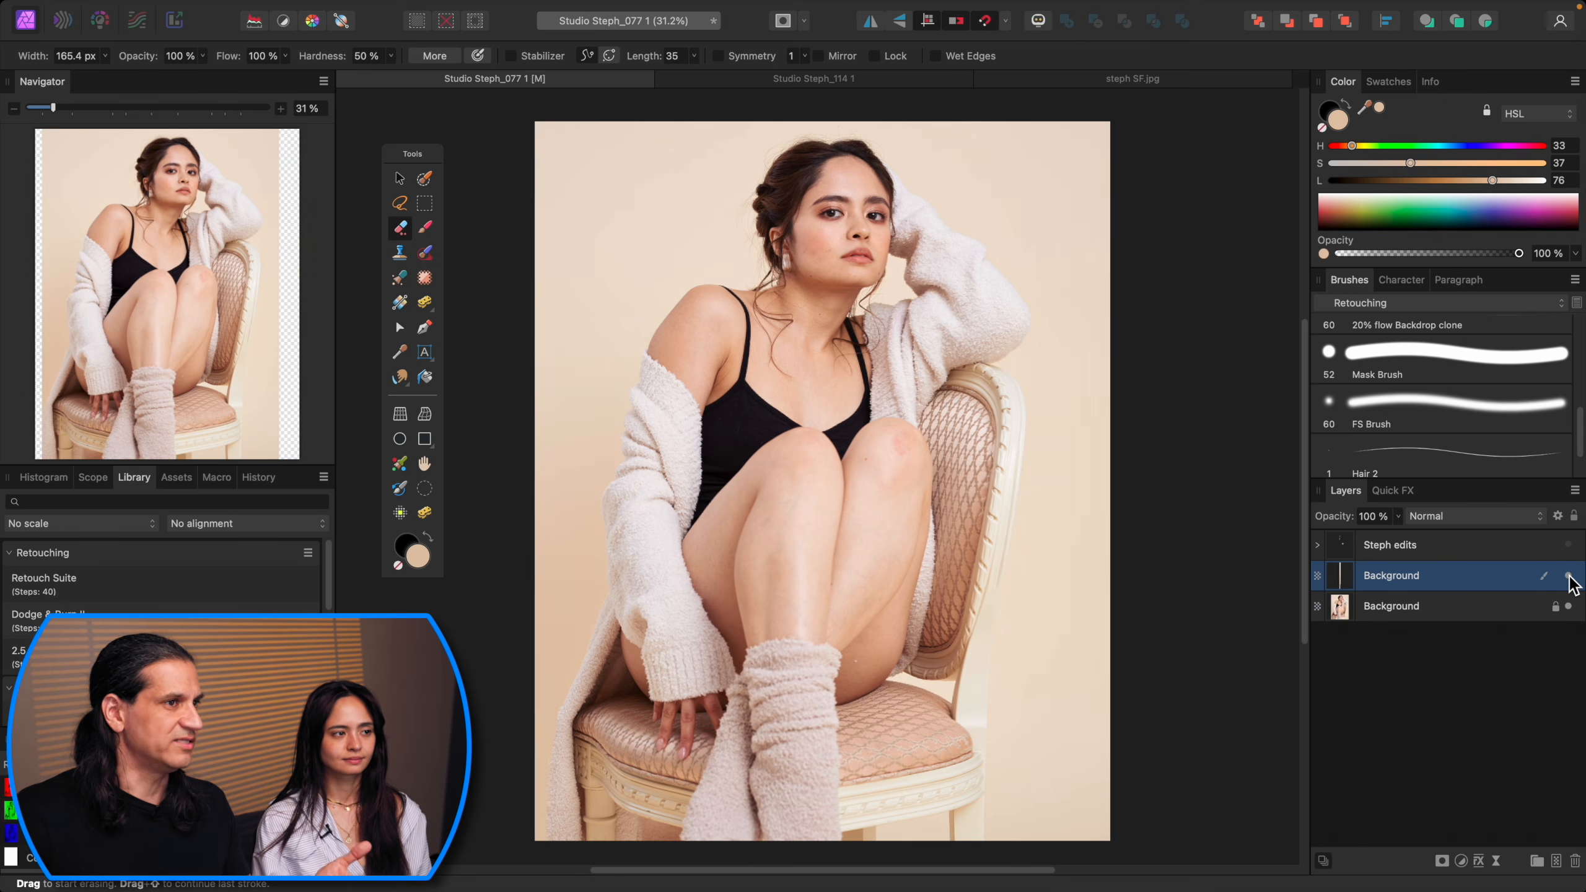
click(1570, 575)
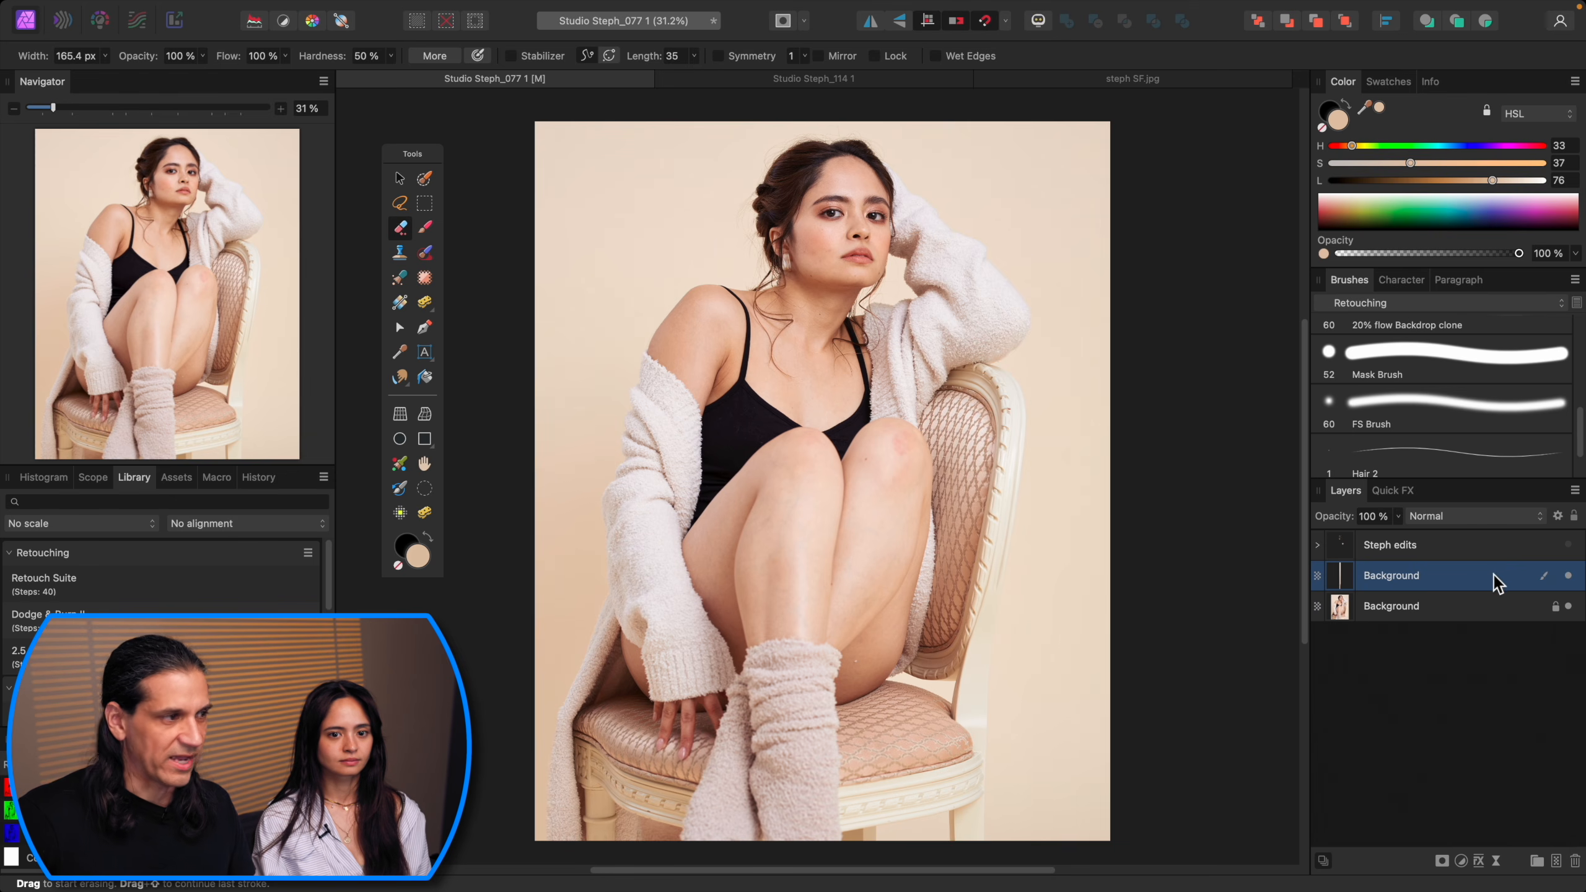
Step: Inpaint small blemishes and marks on the legs and knees on the Clean Up layer
key(super+z)
key(h)
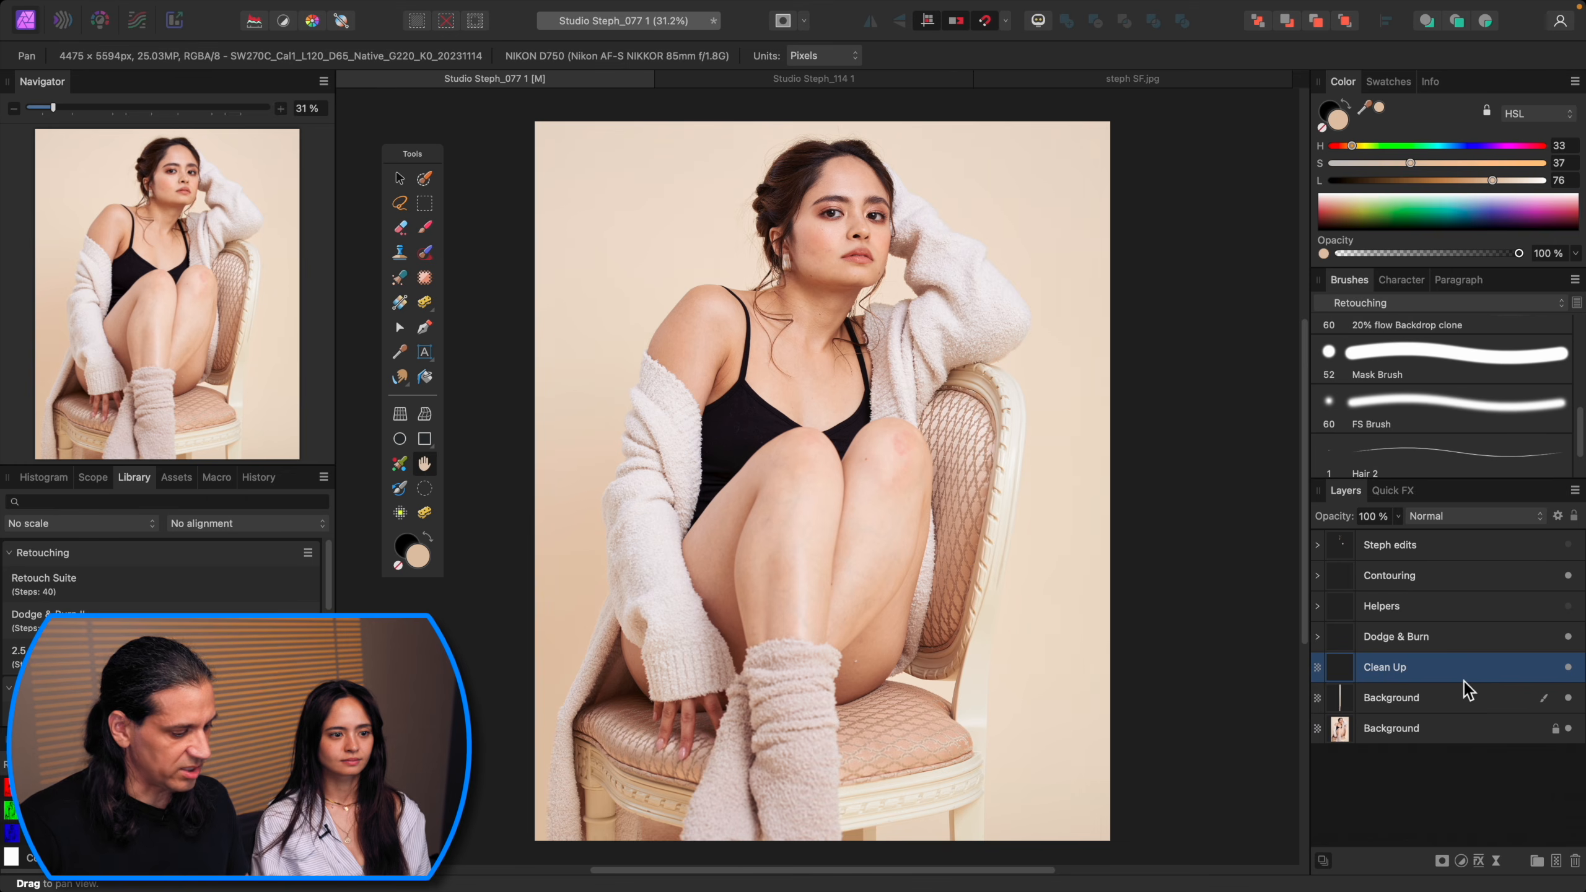
key(j)
scroll(973, 616, up, 8)
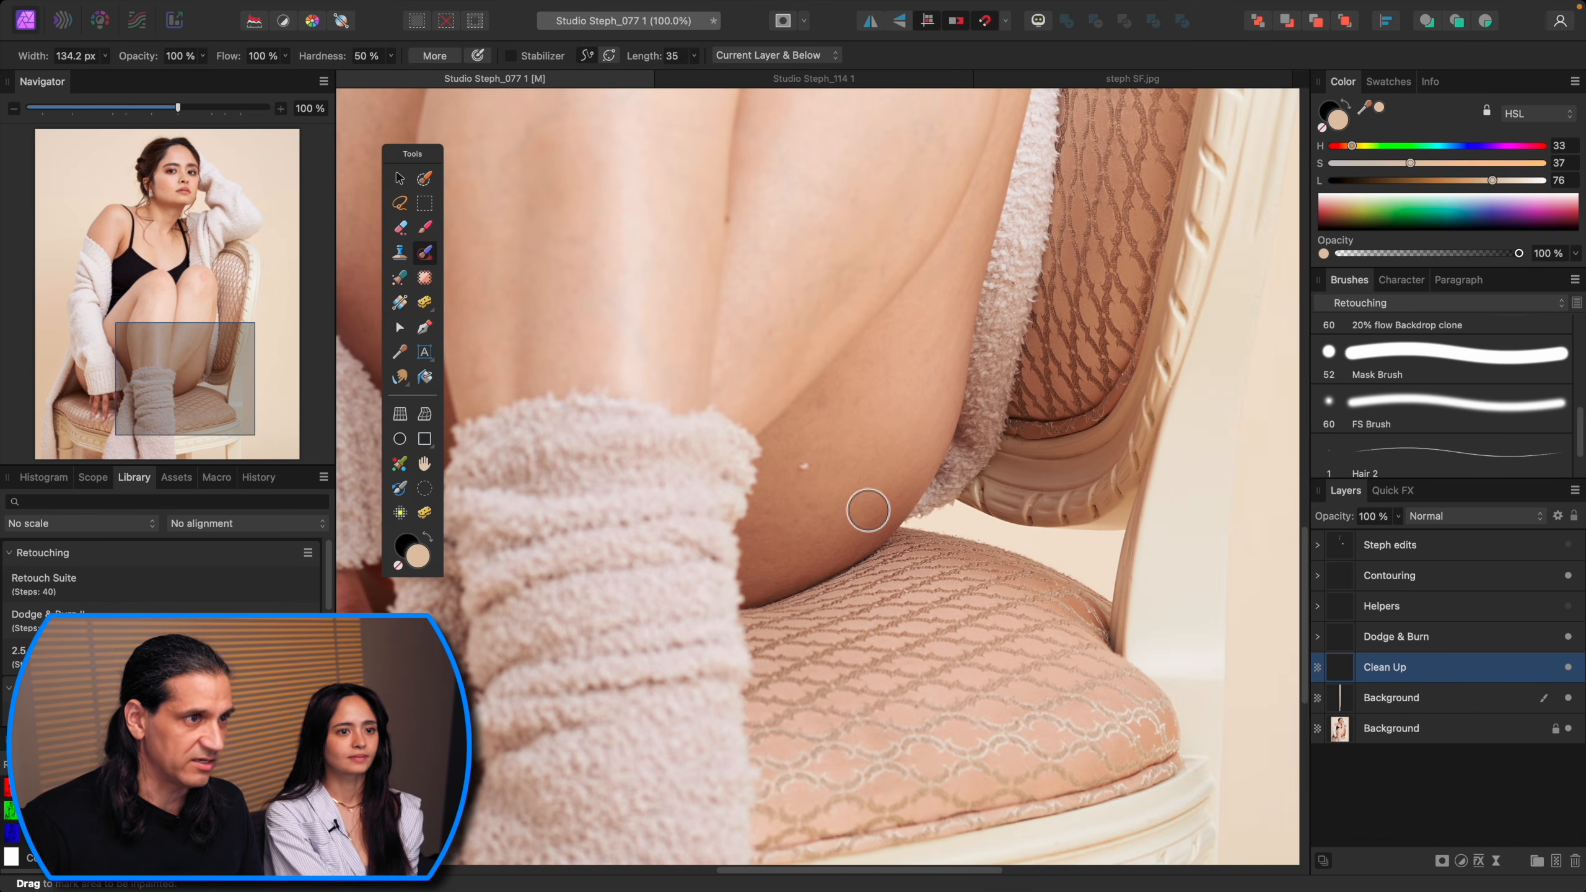
key([)
key([)
key([)
key([)
key([)
key([)
click(802, 466)
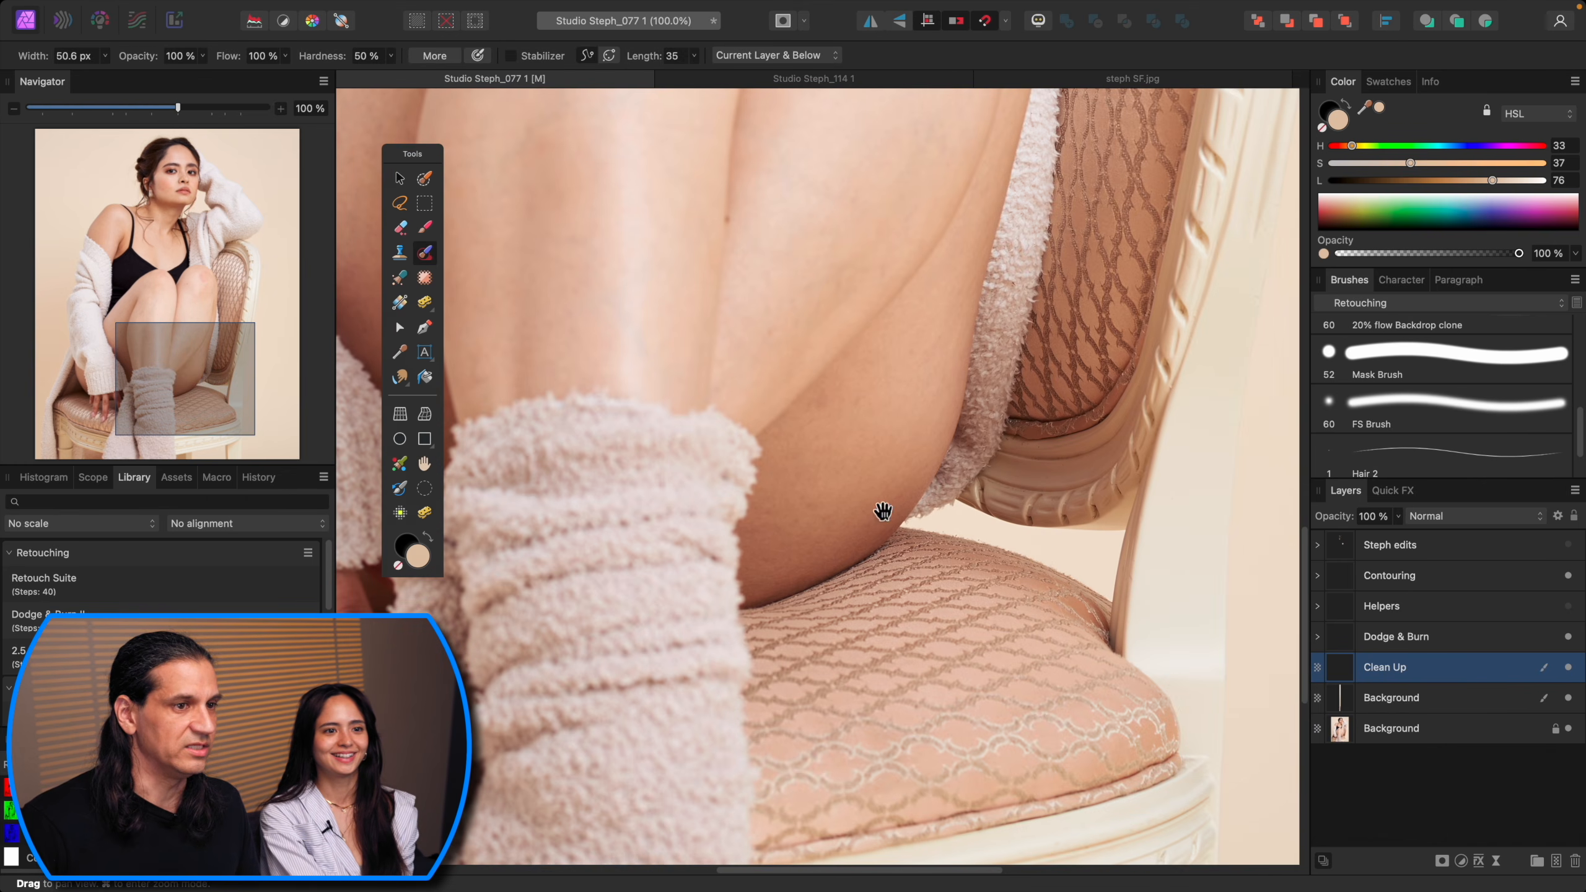
drag(883, 521, 1186, 682)
drag(964, 452, 819, 488)
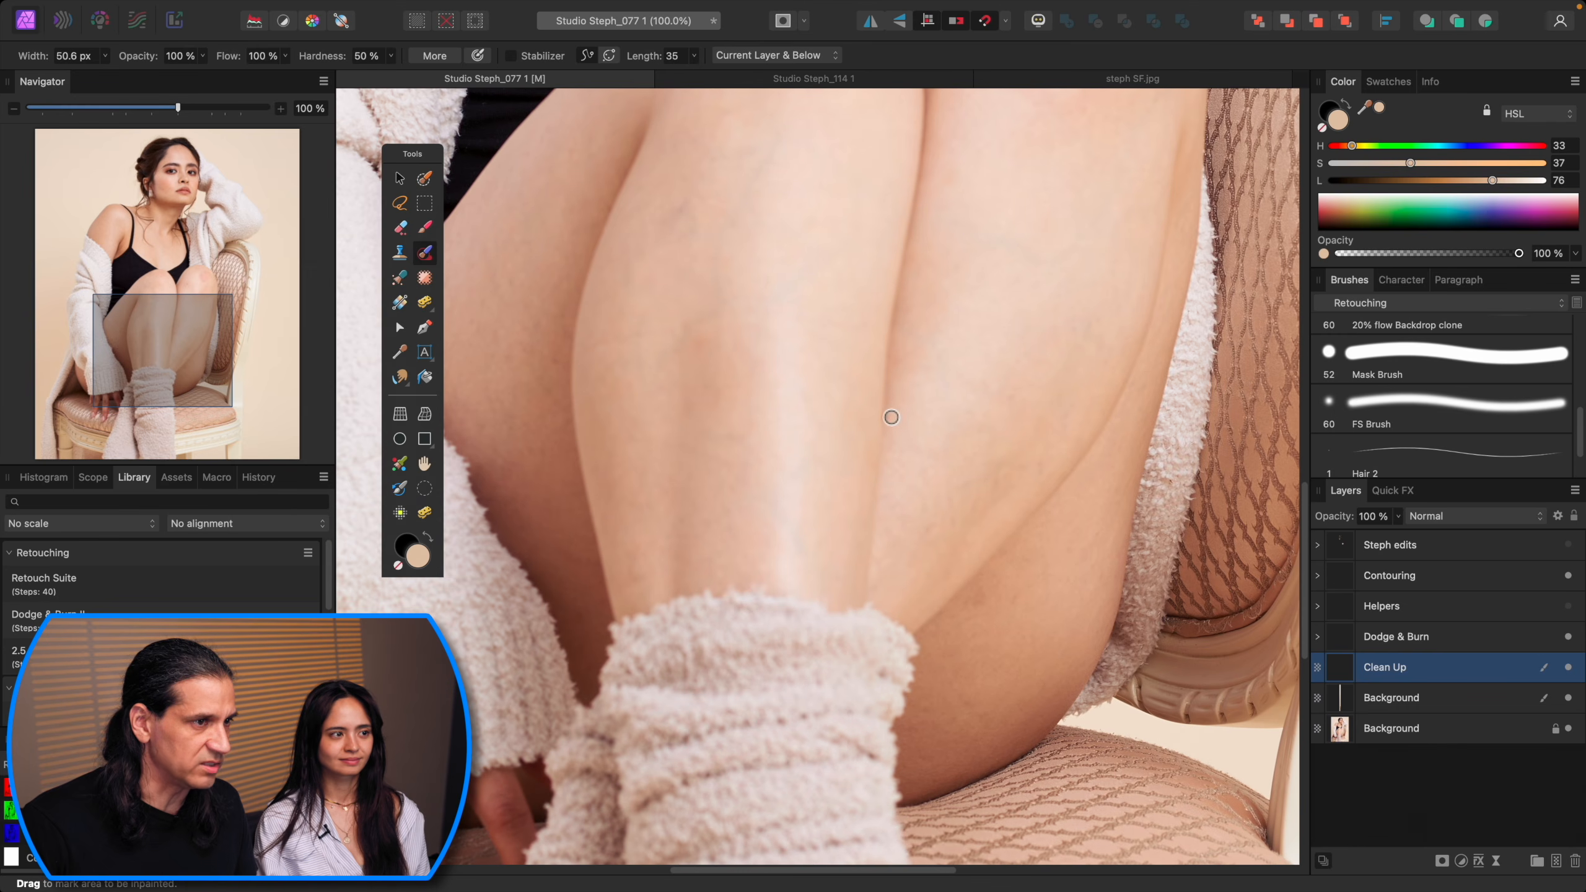
click(952, 501)
drag(831, 469, 1076, 394)
click(999, 504)
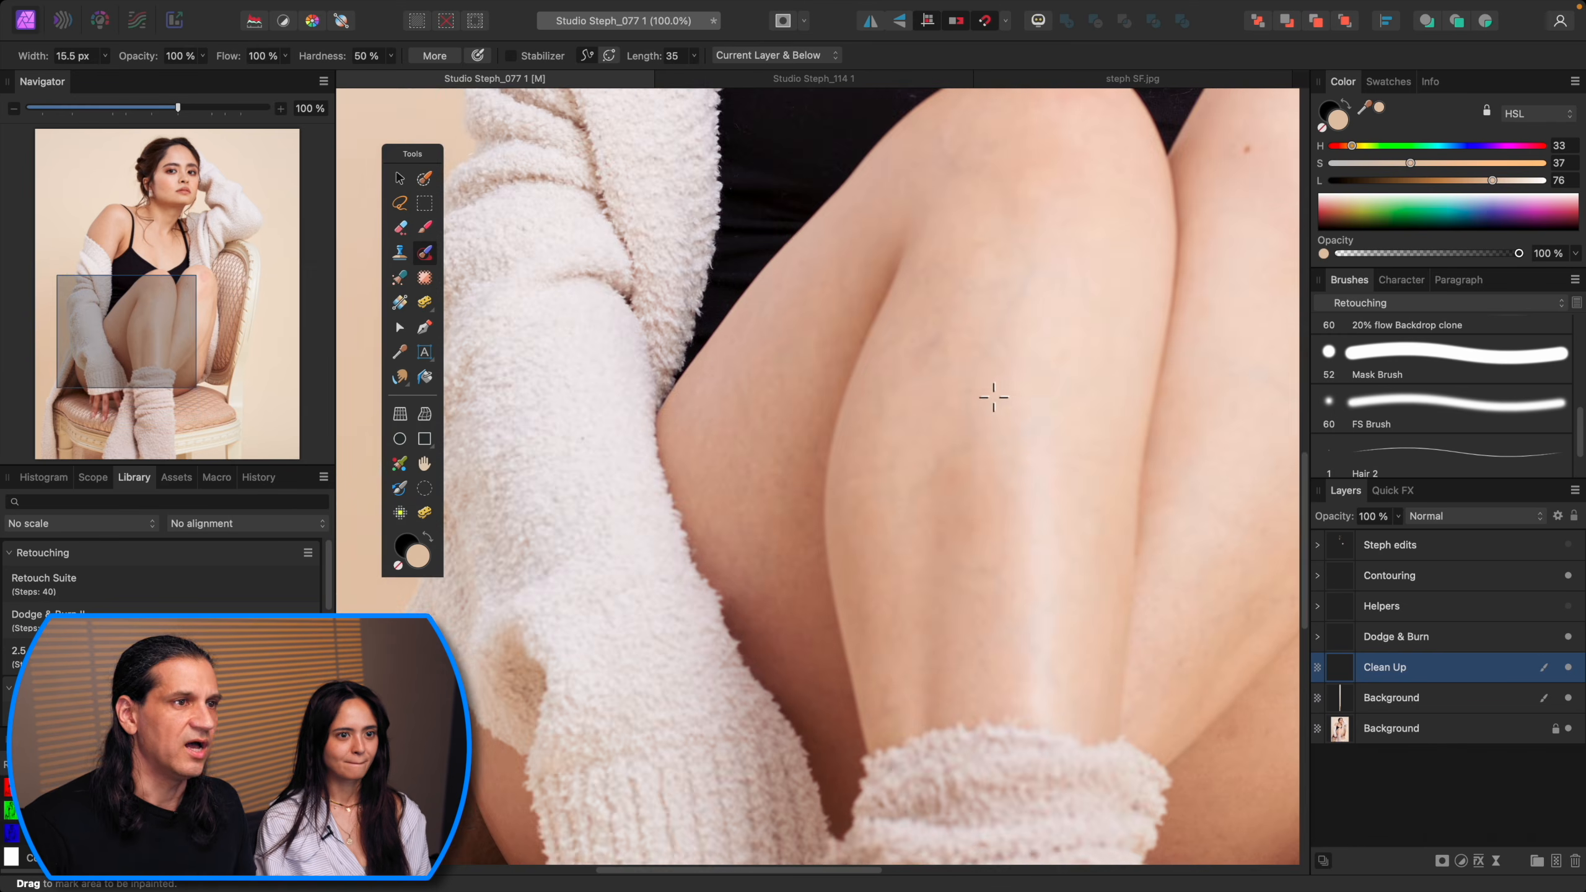
drag(997, 424, 967, 492)
key(bracketright)
key(bracketright)
mouse_move(913, 406)
mouse_down()
mouse_move(915, 440)
mouse_move(859, 506)
mouse_move(946, 443)
mouse_move(998, 343)
mouse_move(934, 363)
mouse_up()
drag(1027, 477, 983, 512)
scroll(942, 595, down, 3)
scroll(942, 595, right, 2)
mouse_move(867, 539)
mouse_down()
mouse_move(917, 526)
mouse_move(847, 556)
mouse_move(887, 578)
mouse_up()
drag(782, 663, 809, 681)
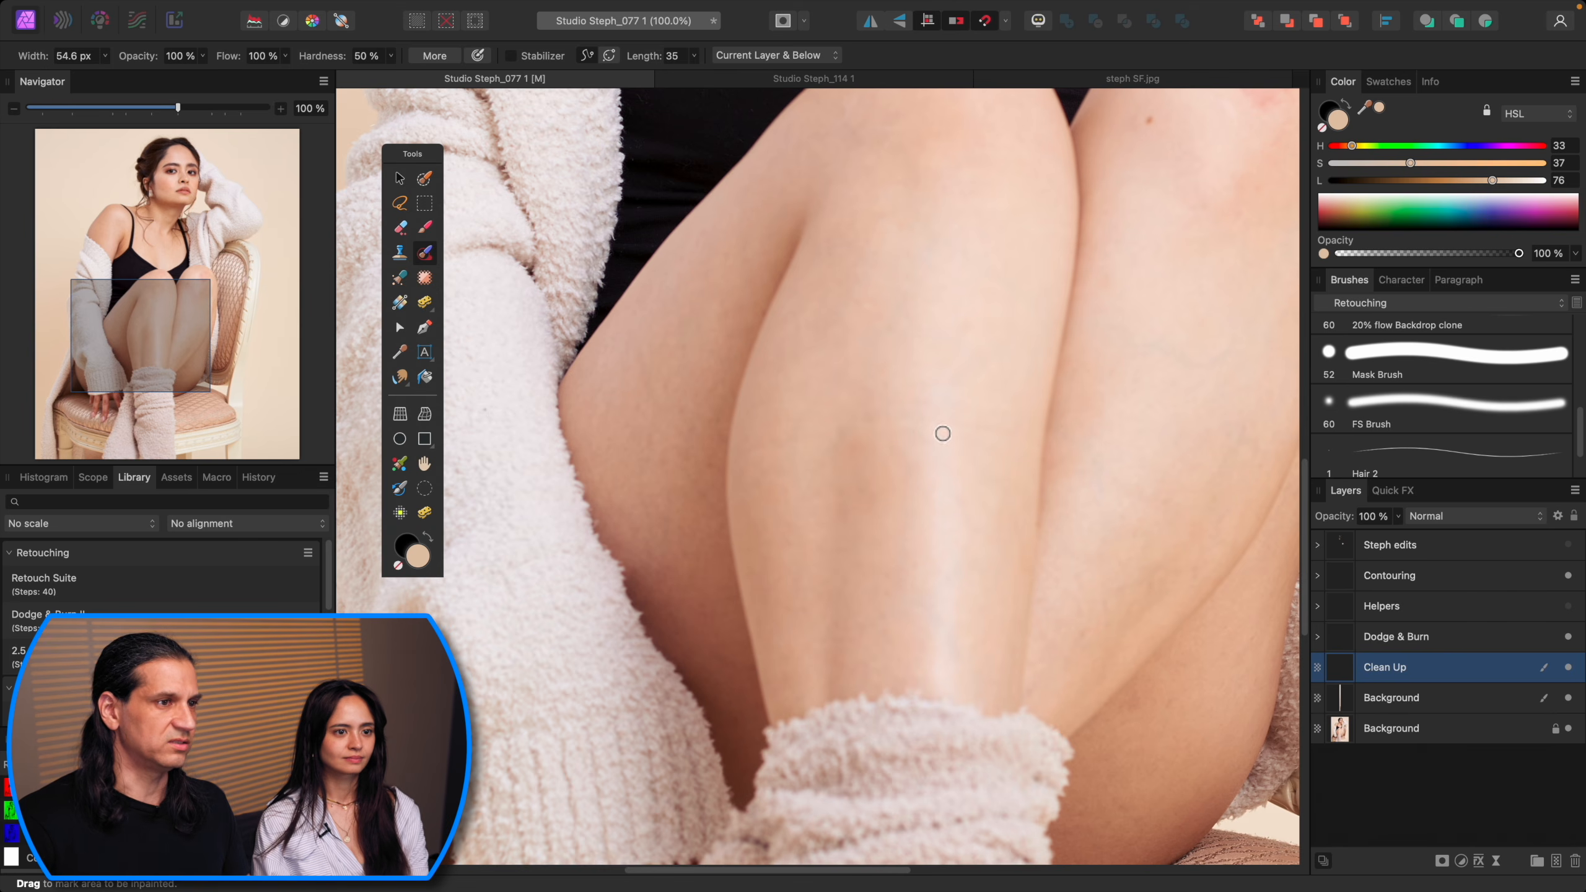
drag(991, 525, 874, 482)
key([)
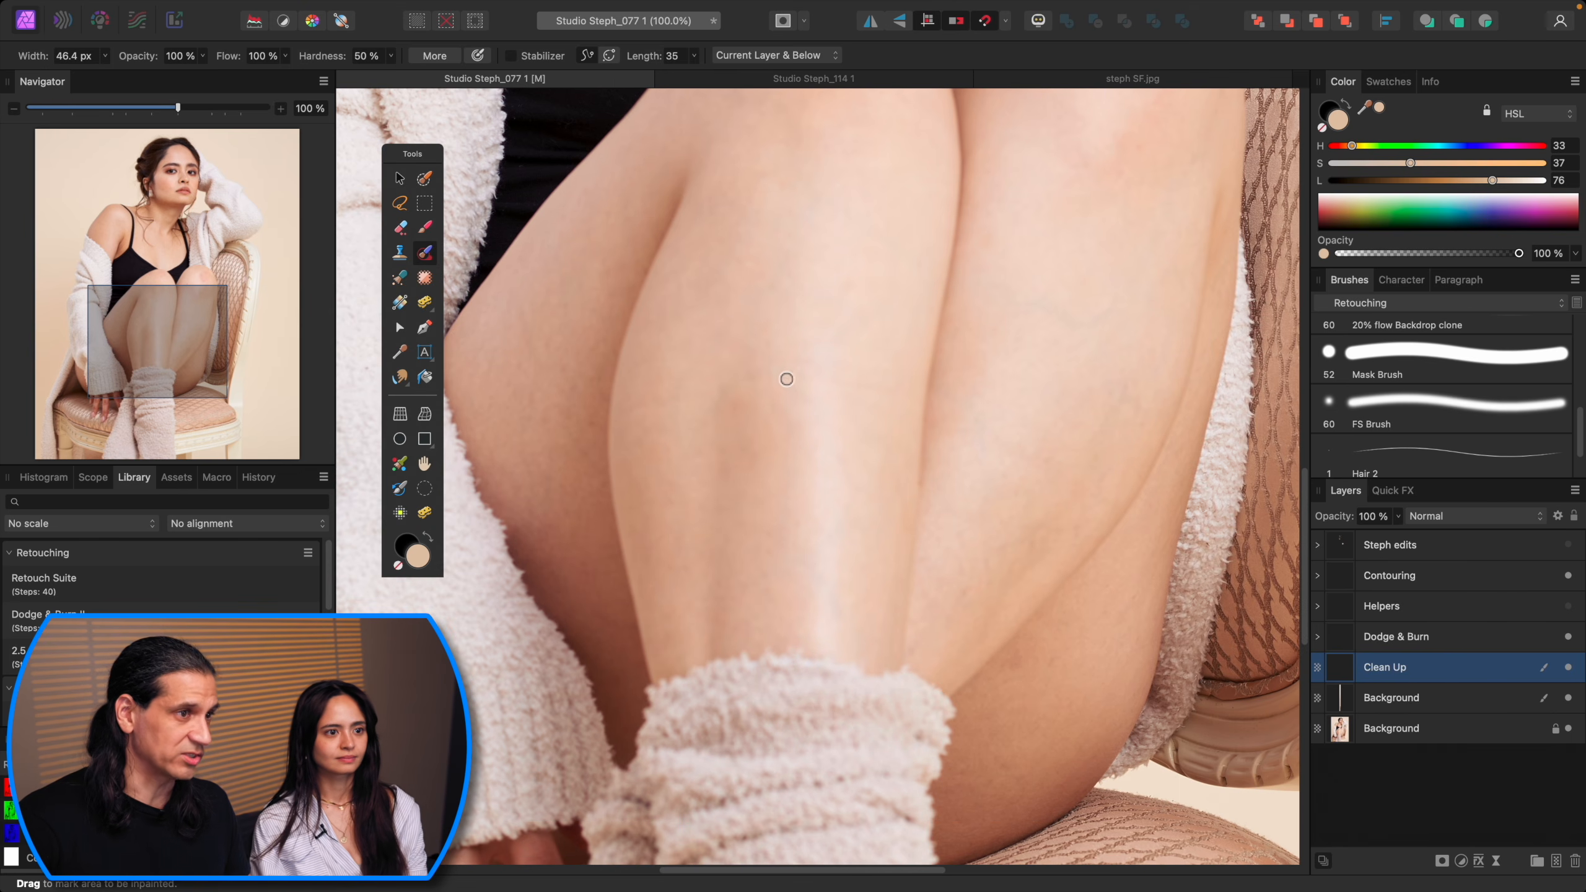
mouse_move(736, 395)
mouse_down()
mouse_move(733, 383)
mouse_move(629, 412)
mouse_move(819, 380)
mouse_move(913, 393)
mouse_up()
key(])
key(])
mouse_move(1011, 448)
mouse_down()
mouse_move(1055, 463)
mouse_move(995, 488)
mouse_up()
key([)
key([)
scroll(1001, 512, up, 5)
scroll(1001, 512, right, 3)
key(])
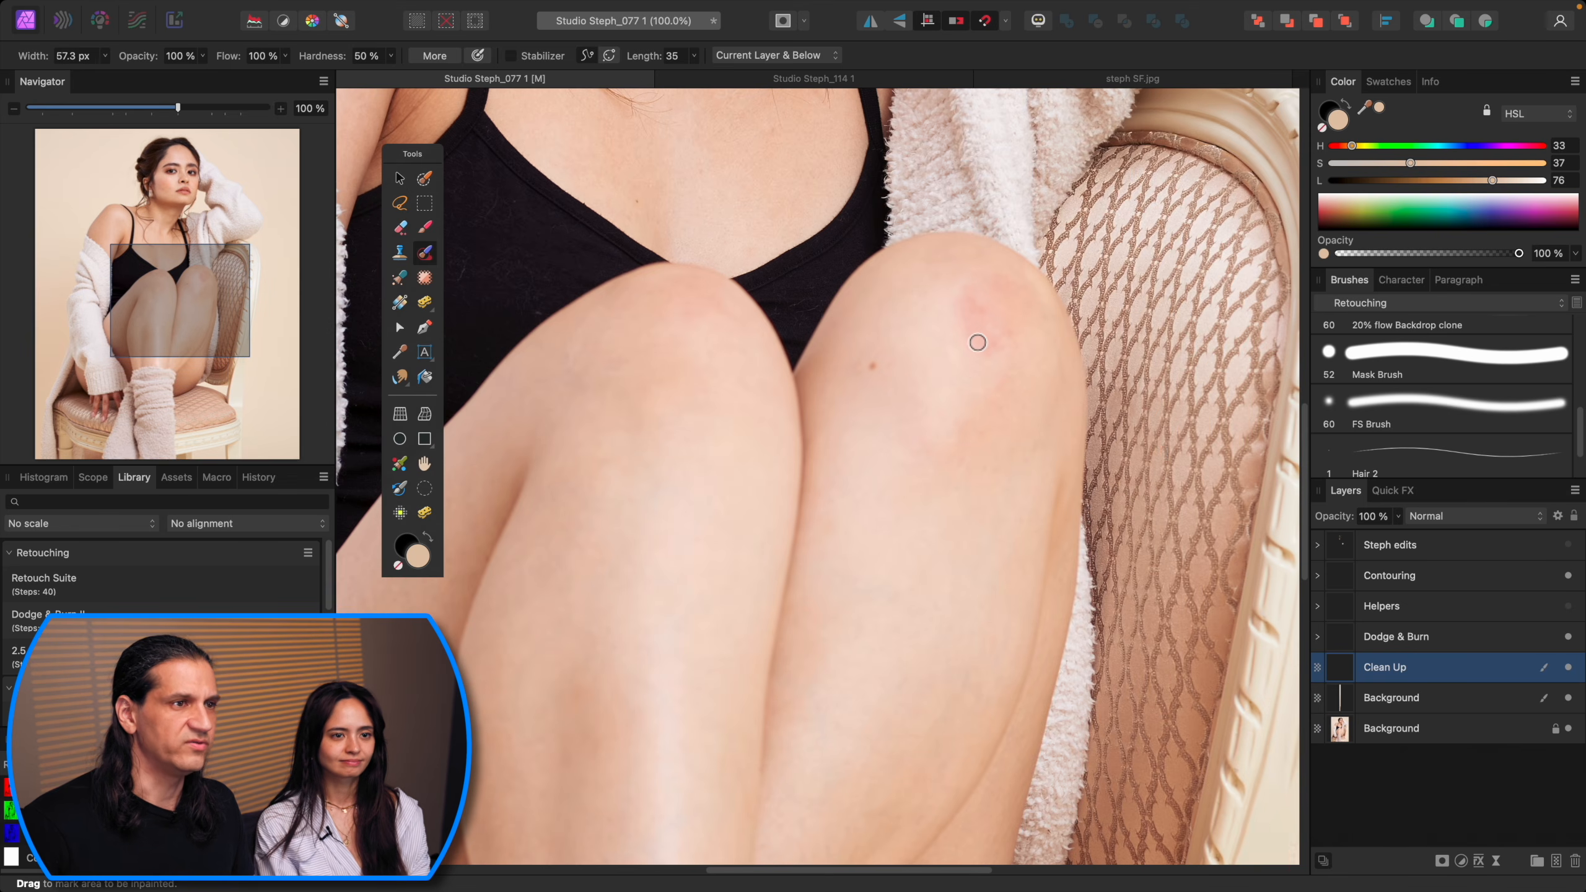
Step: Clone over the redness on the right knee with the Clone Brush at a larger size
key(s)
key(bracketleft)
key(bracketleft)
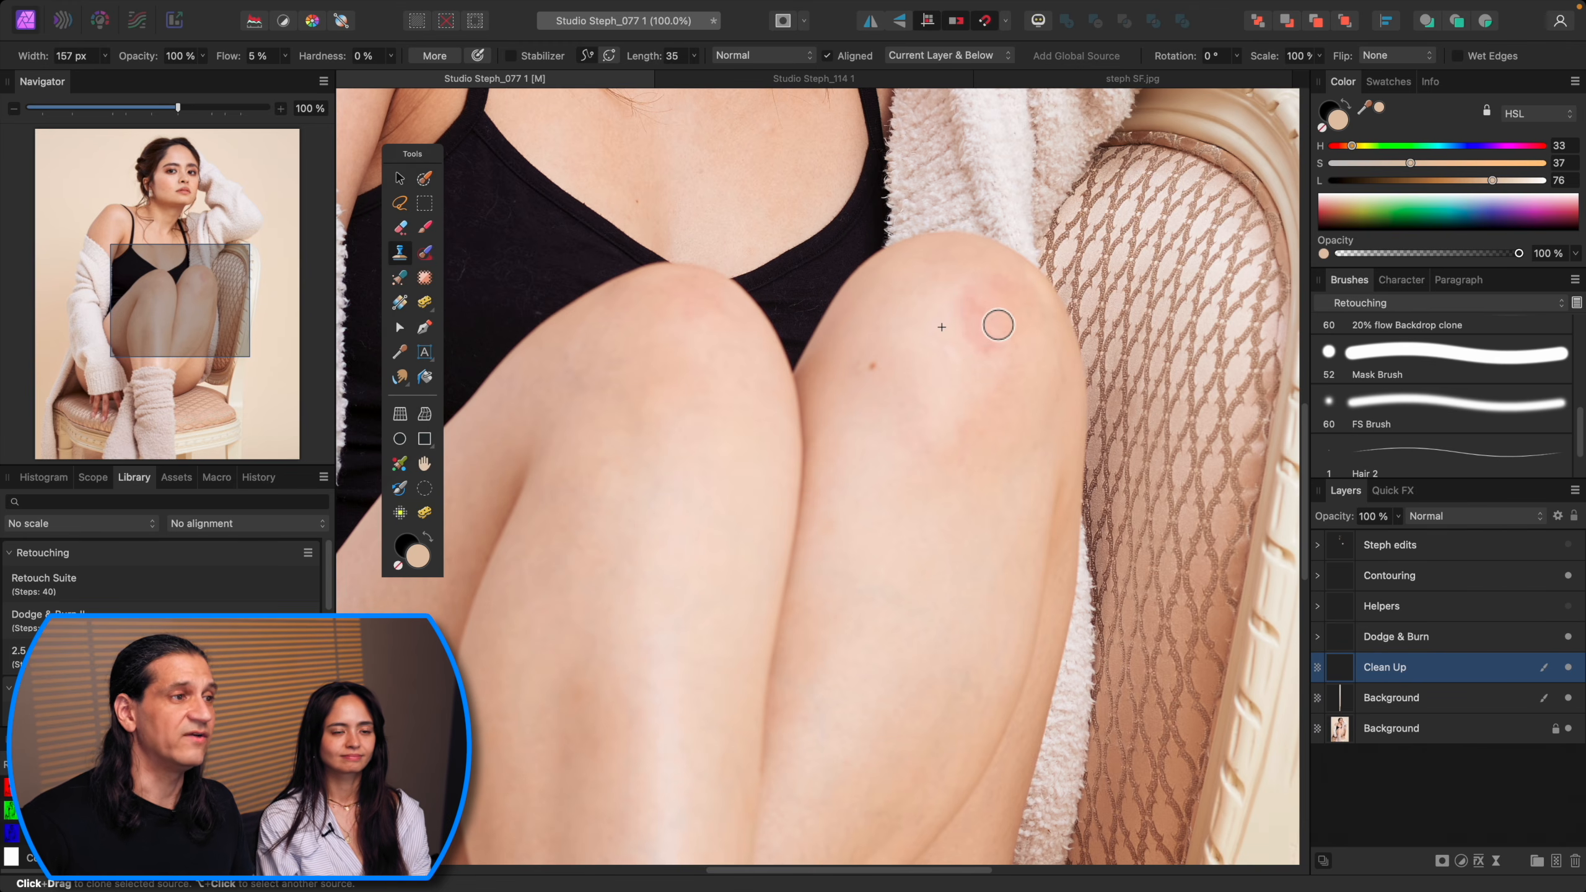
drag(857, 430, 1086, 375)
Step: Inpaint the lint specks and fibres on the black top
key(j)
click(828, 332)
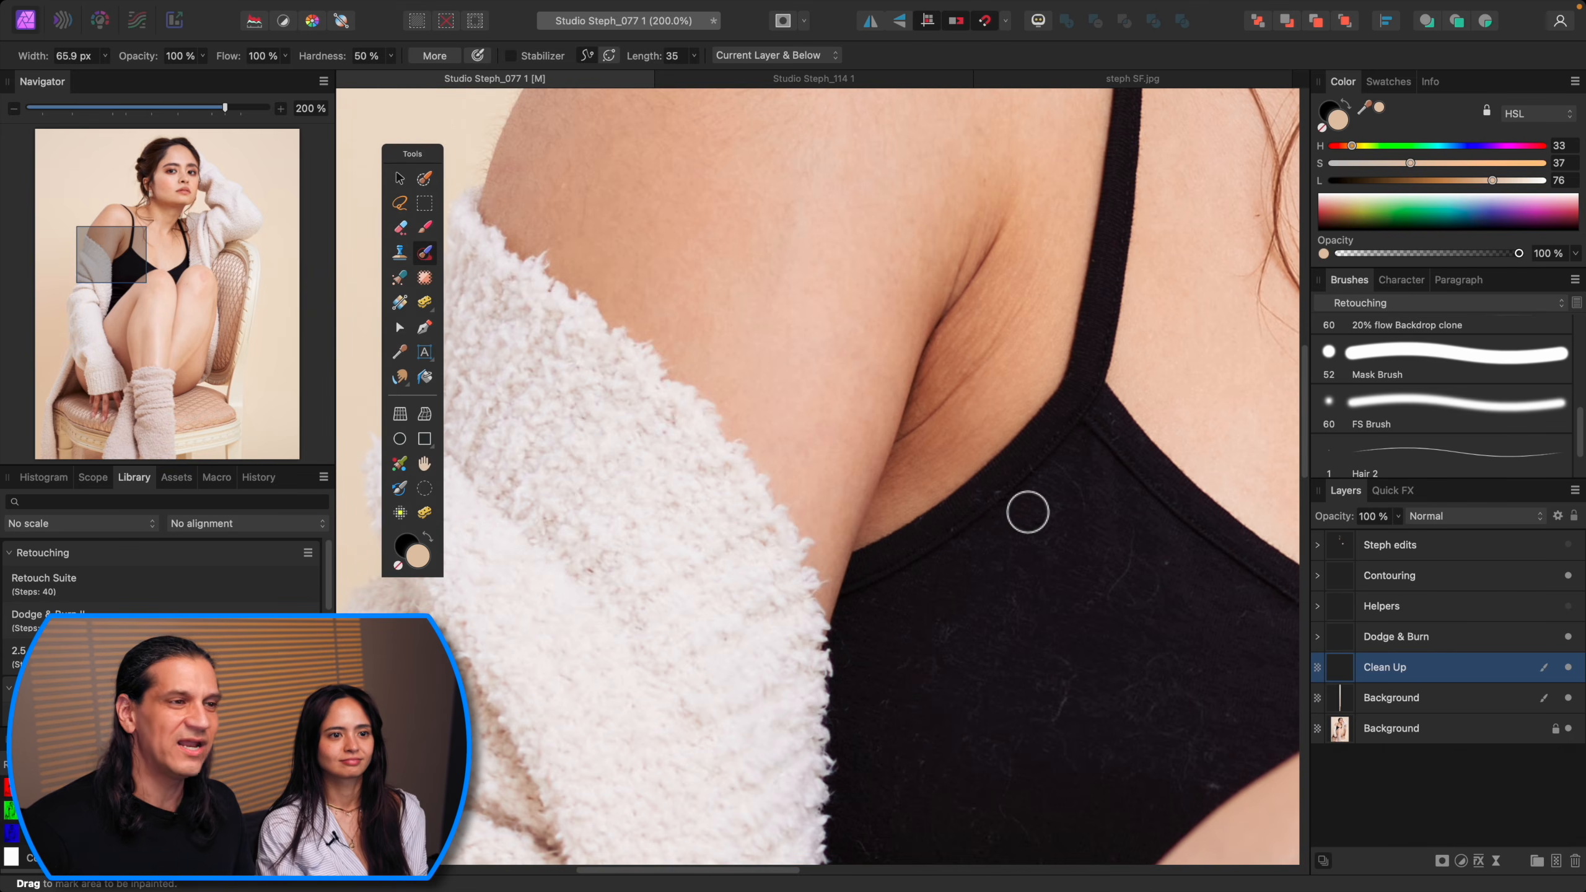
key(bracketleft)
key(bracketleft)
key(bracketleft)
mouse_move(1112, 577)
mouse_down()
mouse_move(952, 437)
mouse_move(940, 385)
mouse_up()
key(bracketleft)
key(bracketleft)
key(bracketleft)
key(bracketleft)
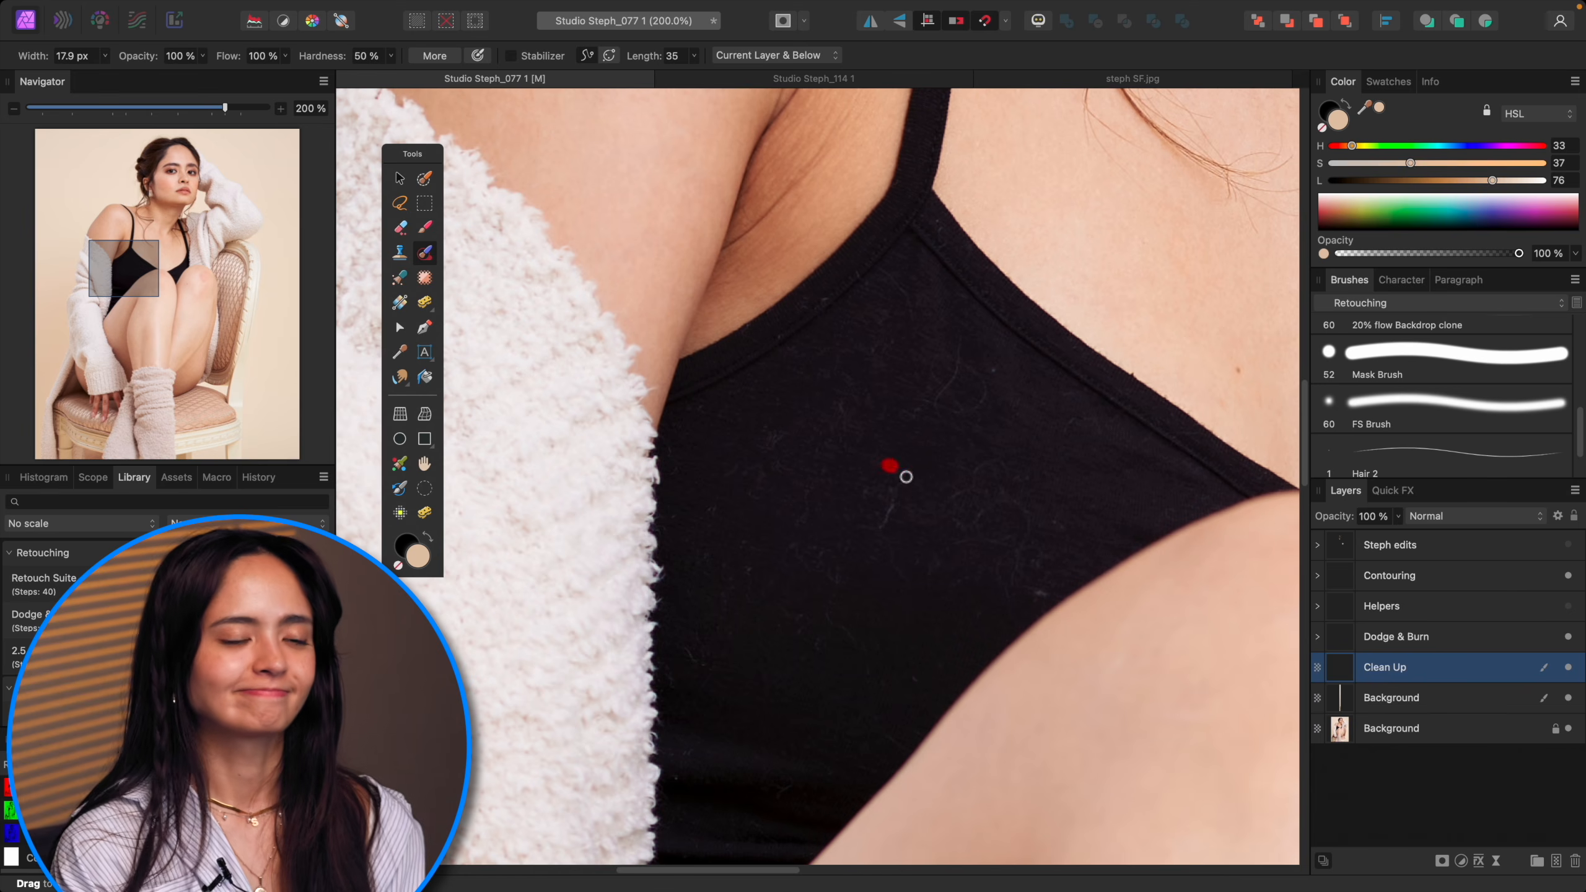
drag(896, 501, 885, 516)
drag(980, 369, 949, 415)
key(bracketright)
mouse_move(964, 496)
mouse_down()
mouse_move(999, 454)
mouse_move(1016, 499)
mouse_move(990, 552)
mouse_up()
drag(852, 647, 826, 605)
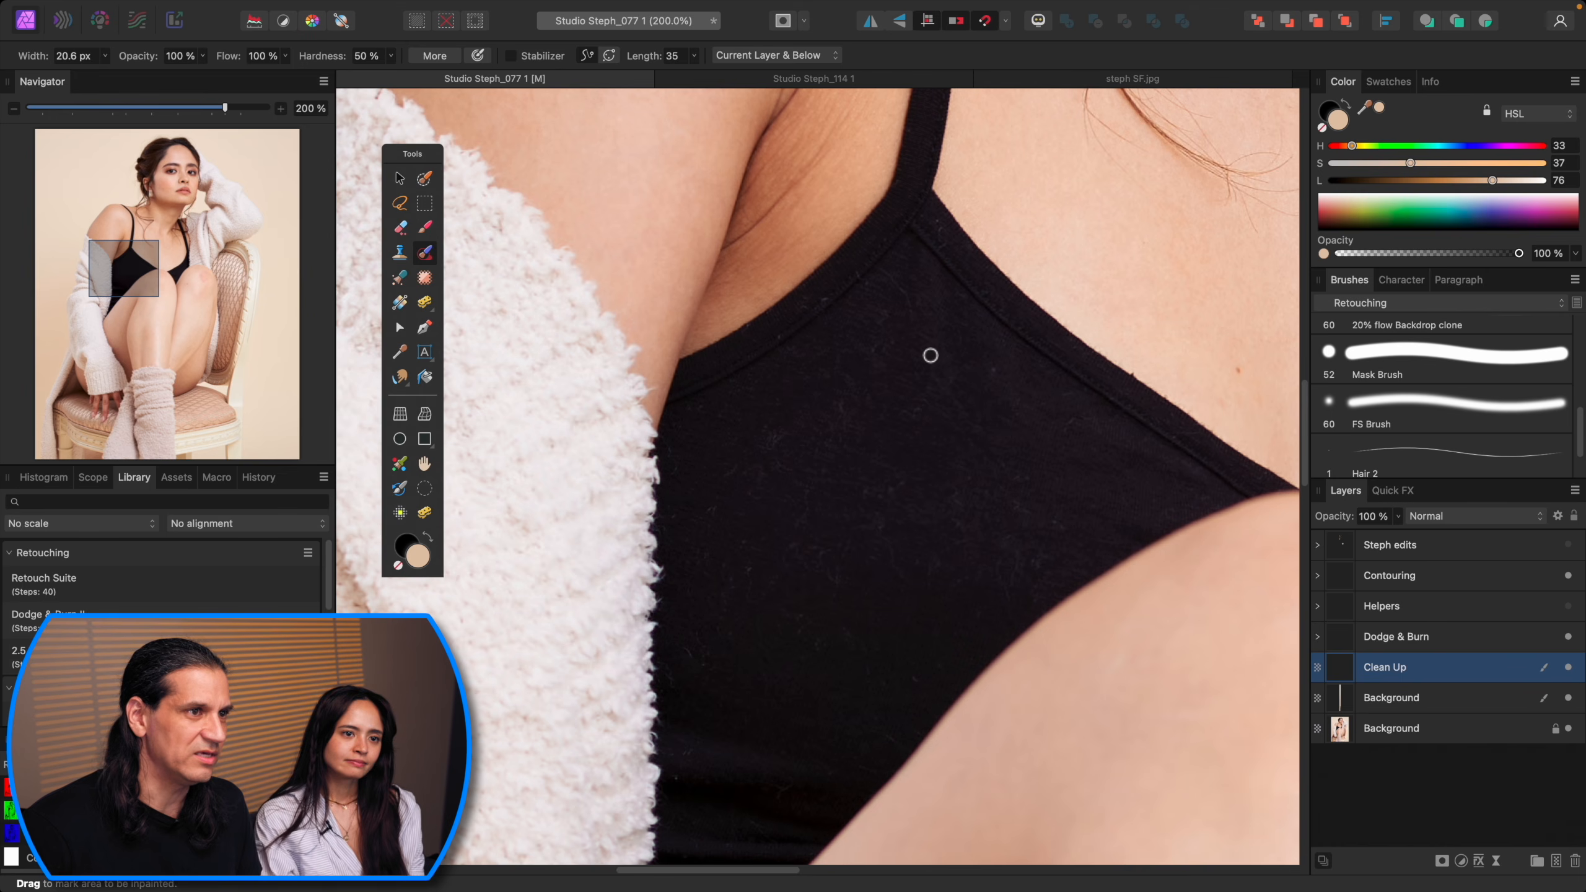
drag(896, 280, 901, 338)
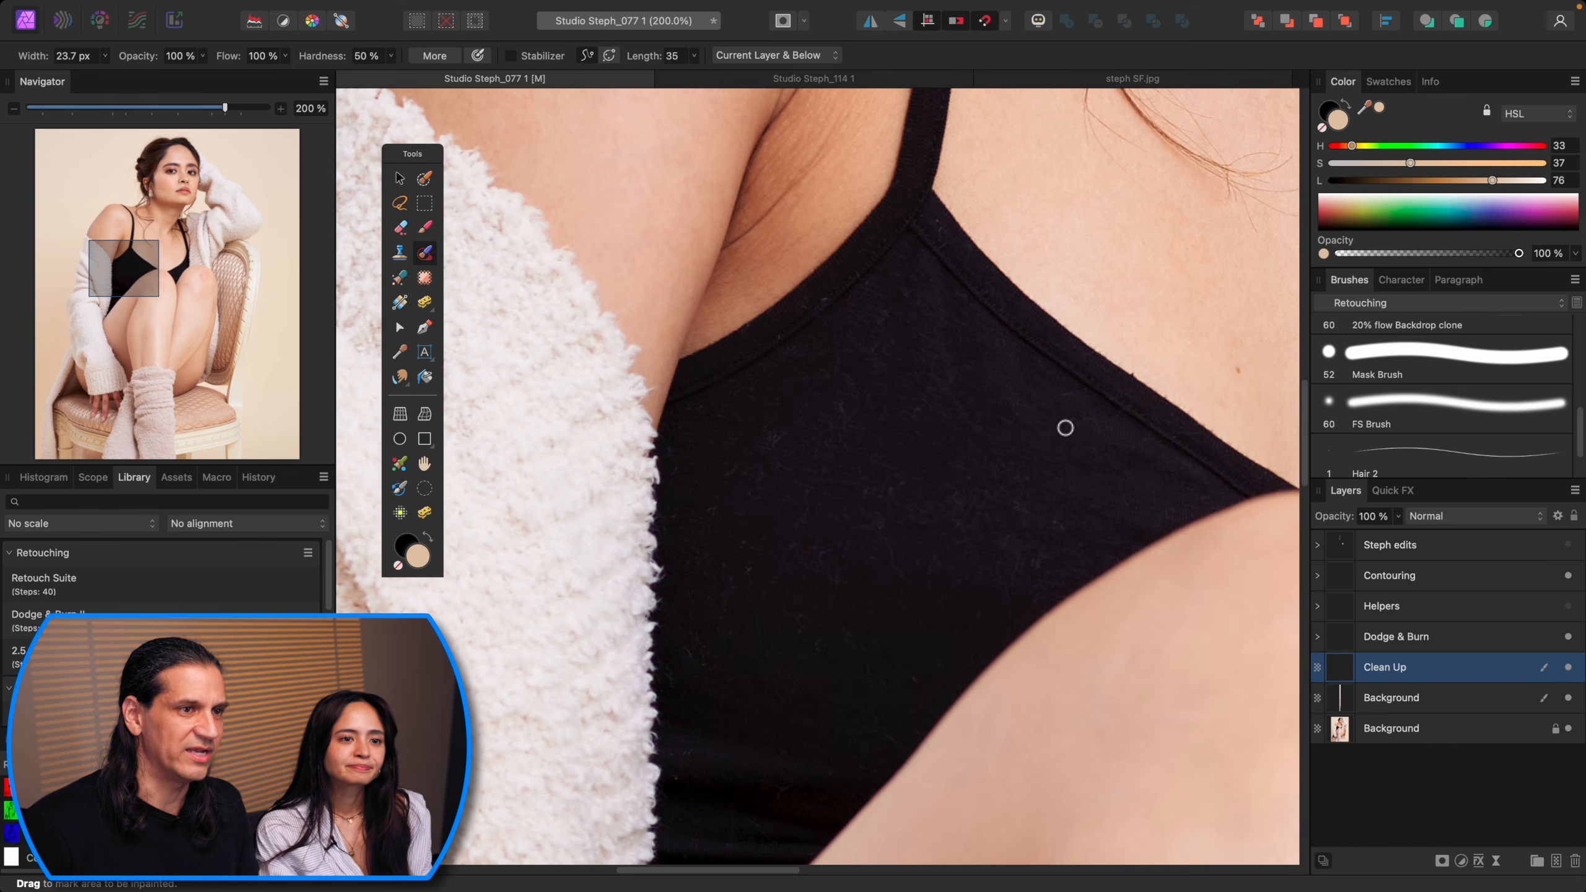
click(766, 437)
click(727, 477)
click(722, 517)
drag(801, 542, 779, 554)
drag(916, 680, 885, 733)
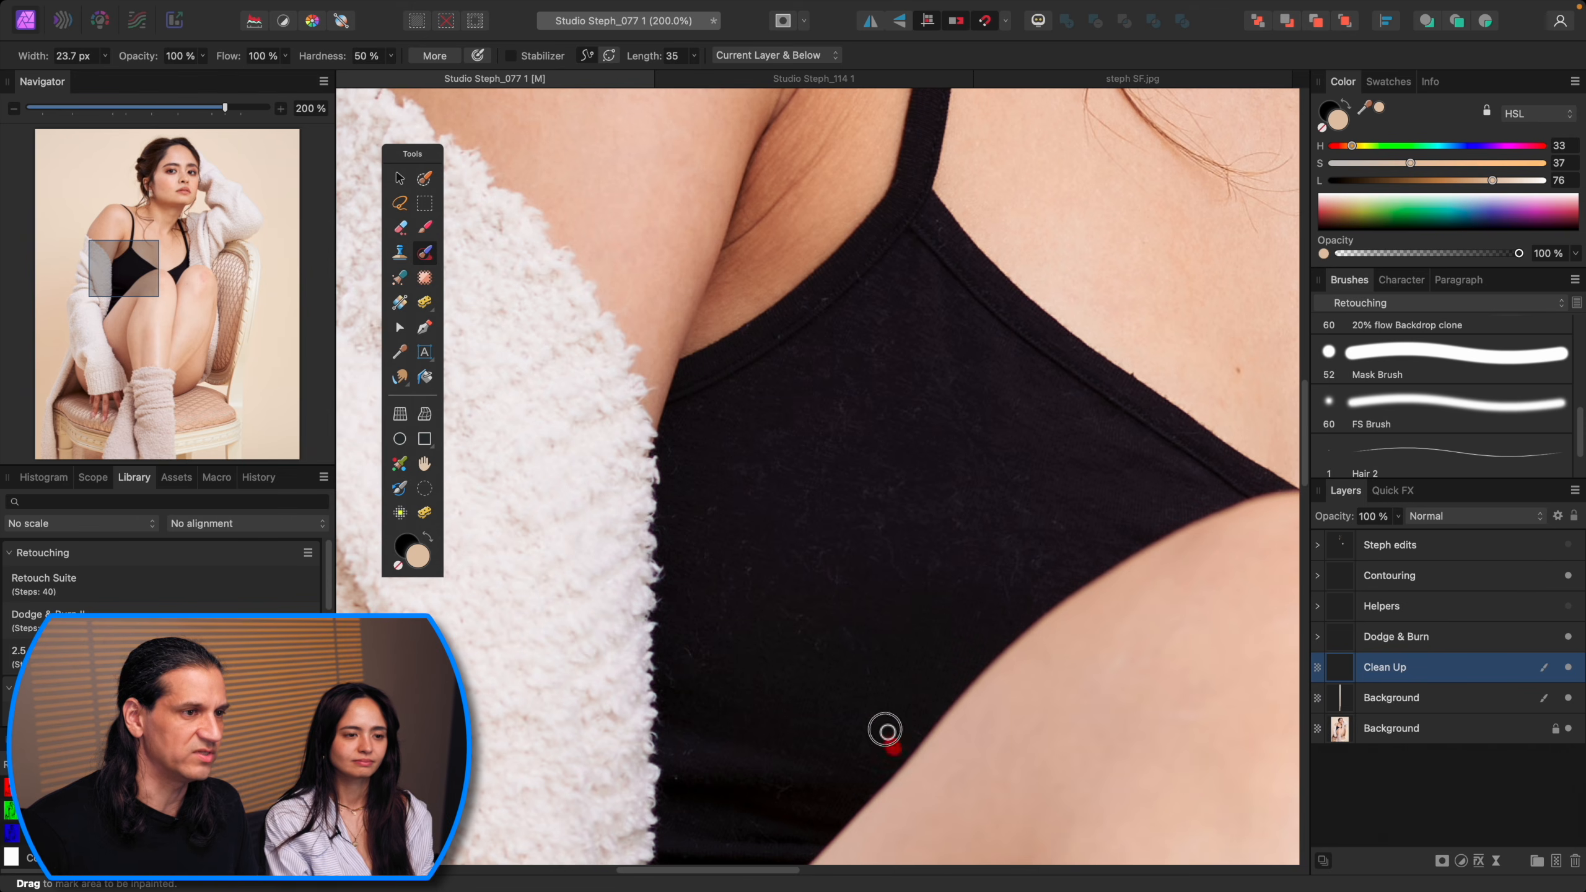
Step: Inpaint the remaining lint on the top and a mark near the armpit
scroll(993, 531, right, 10)
key([)
mouse_move(934, 586)
mouse_down()
mouse_move(895, 597)
mouse_move(959, 597)
mouse_move(900, 612)
mouse_move(926, 623)
mouse_move(863, 611)
mouse_up()
drag(859, 529, 1058, 775)
key(super+minus)
key(super+plus)
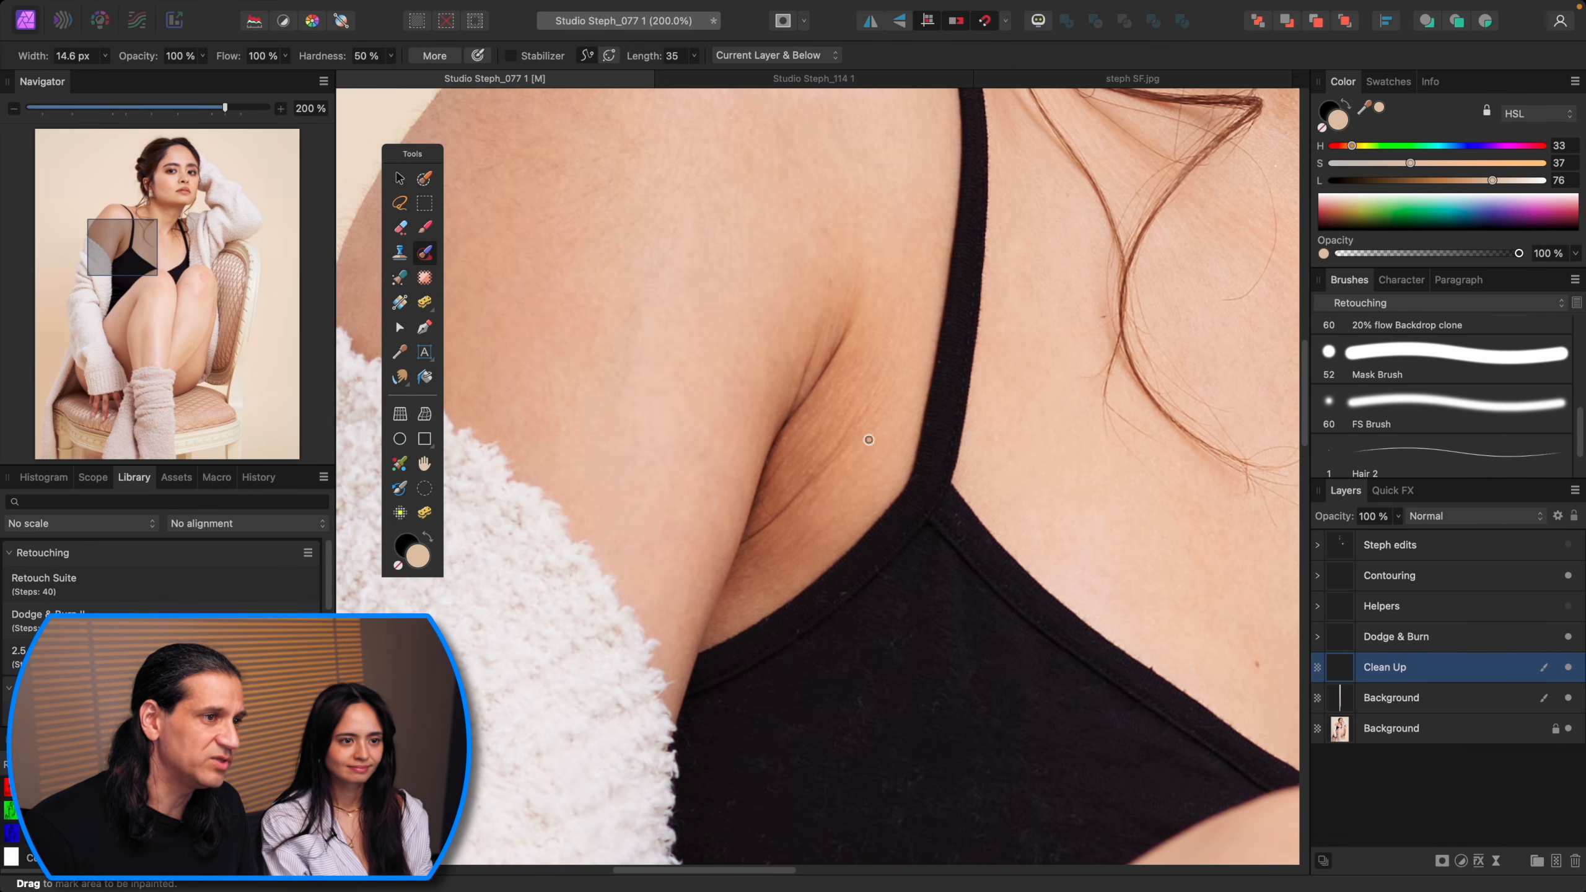
mouse_move(865, 404)
mouse_down()
mouse_move(813, 482)
mouse_move(743, 542)
mouse_up()
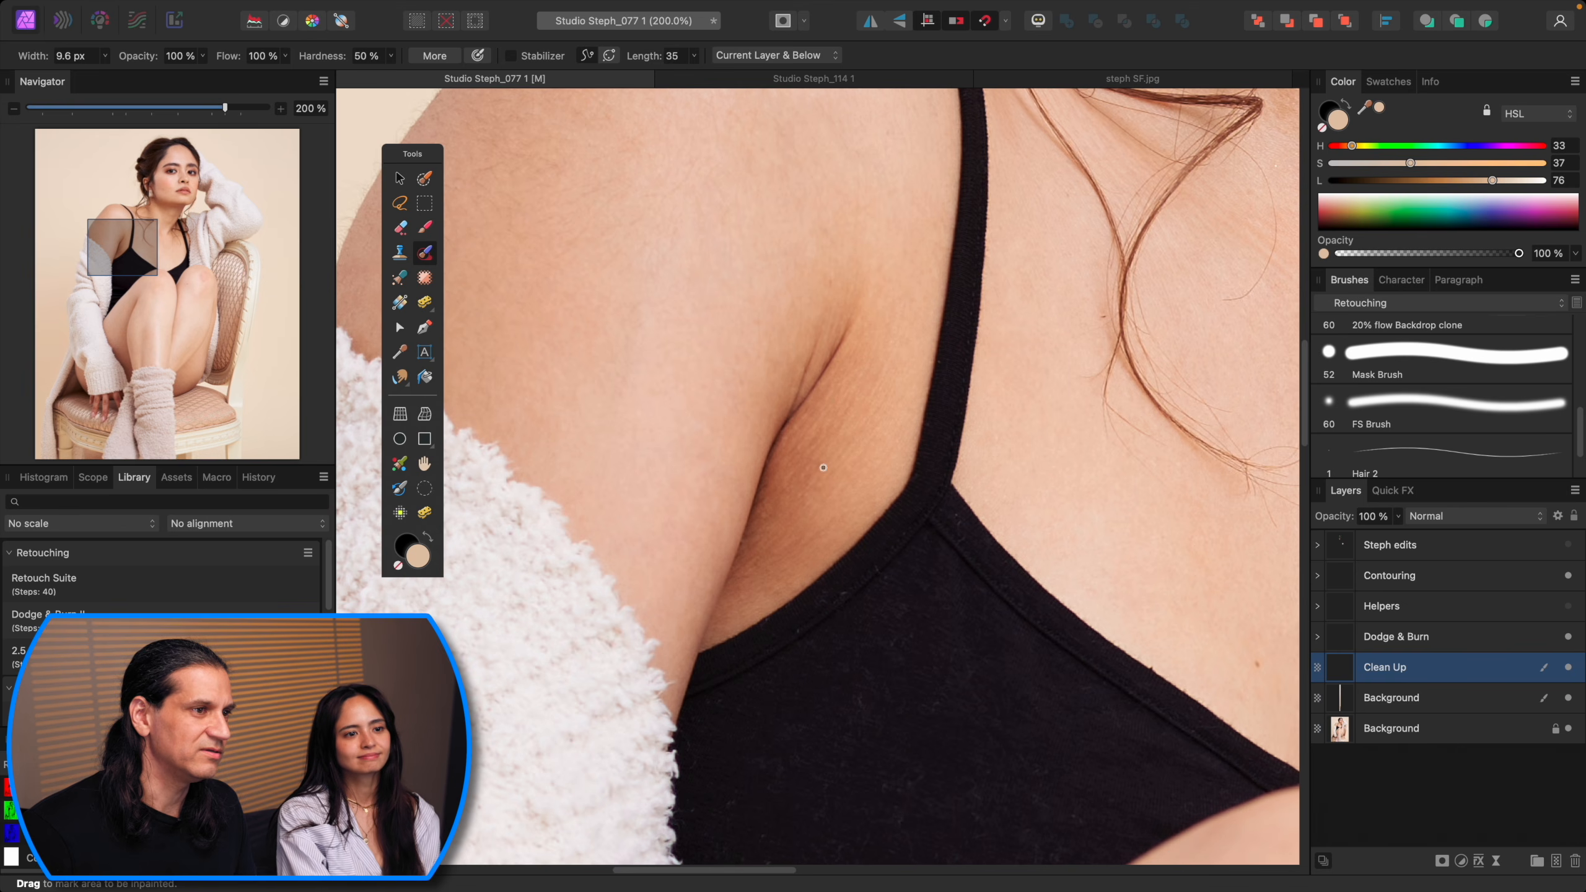
Step: Inpaint blemishes on the chest and neck near the strap
key(super+minus)
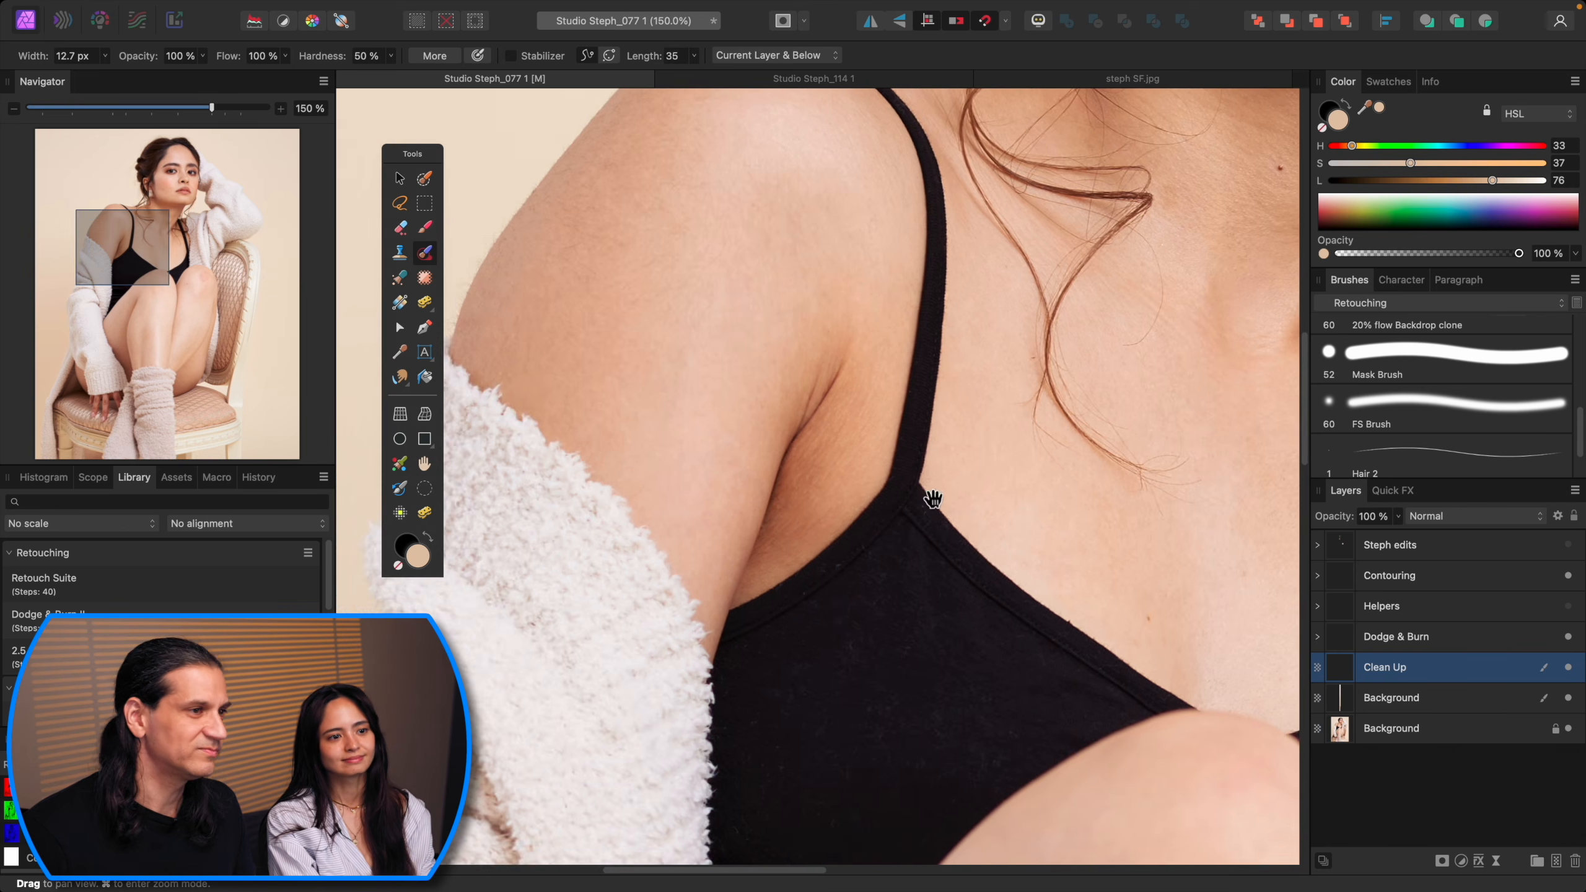
drag(931, 503, 806, 568)
key(super+plus)
key(super+minus)
key(super+minus)
key(super+plus)
key(super+plus)
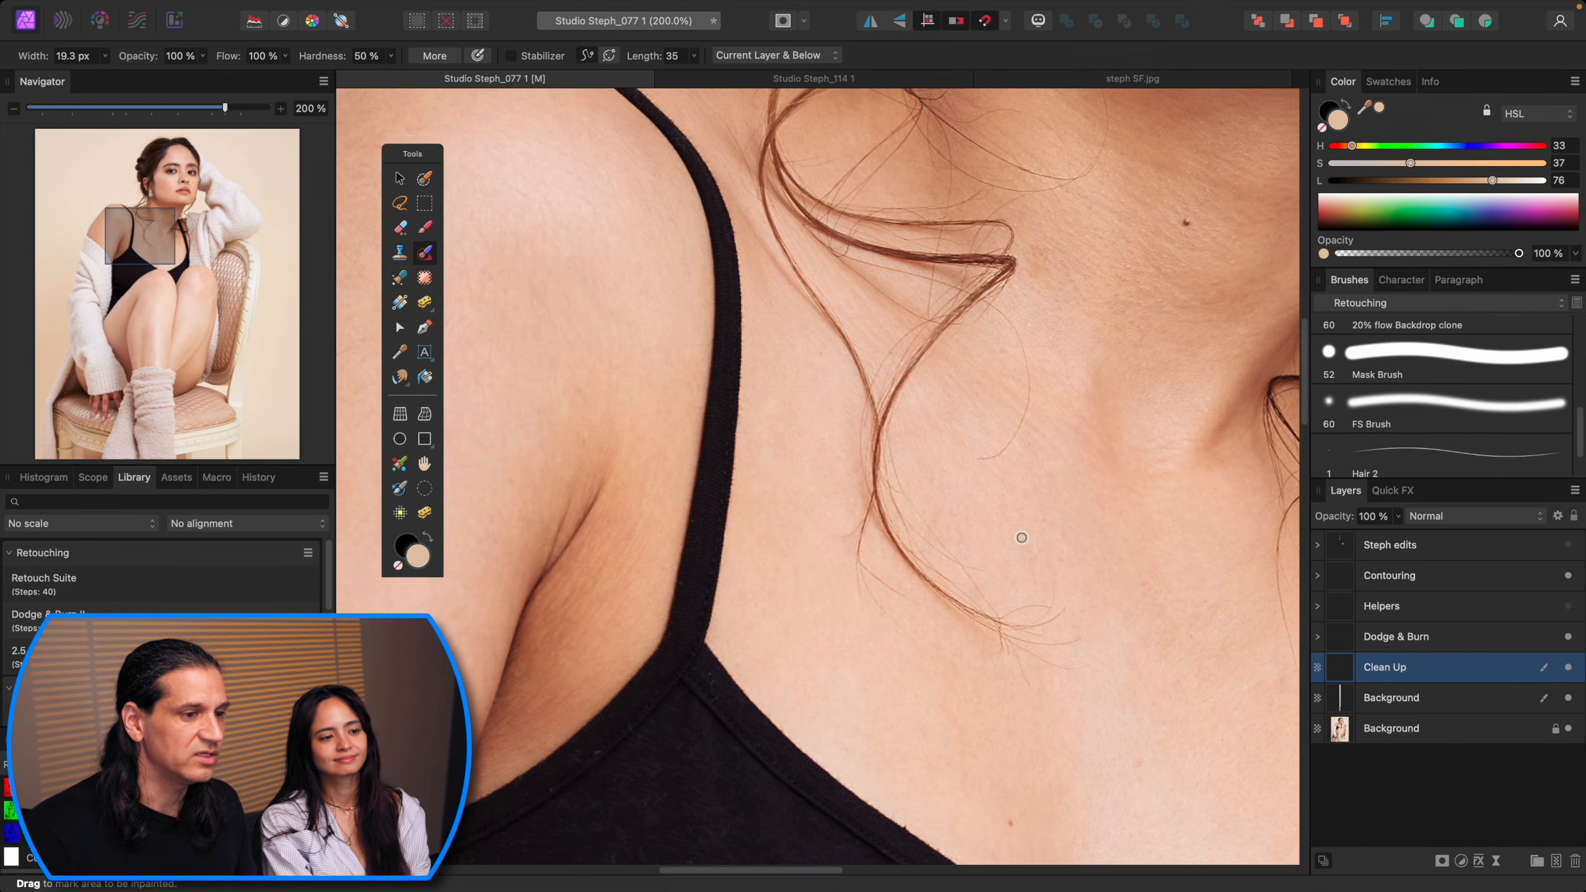
key(super+minus)
key(super+plus)
key(bracketright)
key(bracketright)
click(1097, 695)
key(super+minus)
drag(1096, 537, 859, 703)
drag(928, 328, 972, 677)
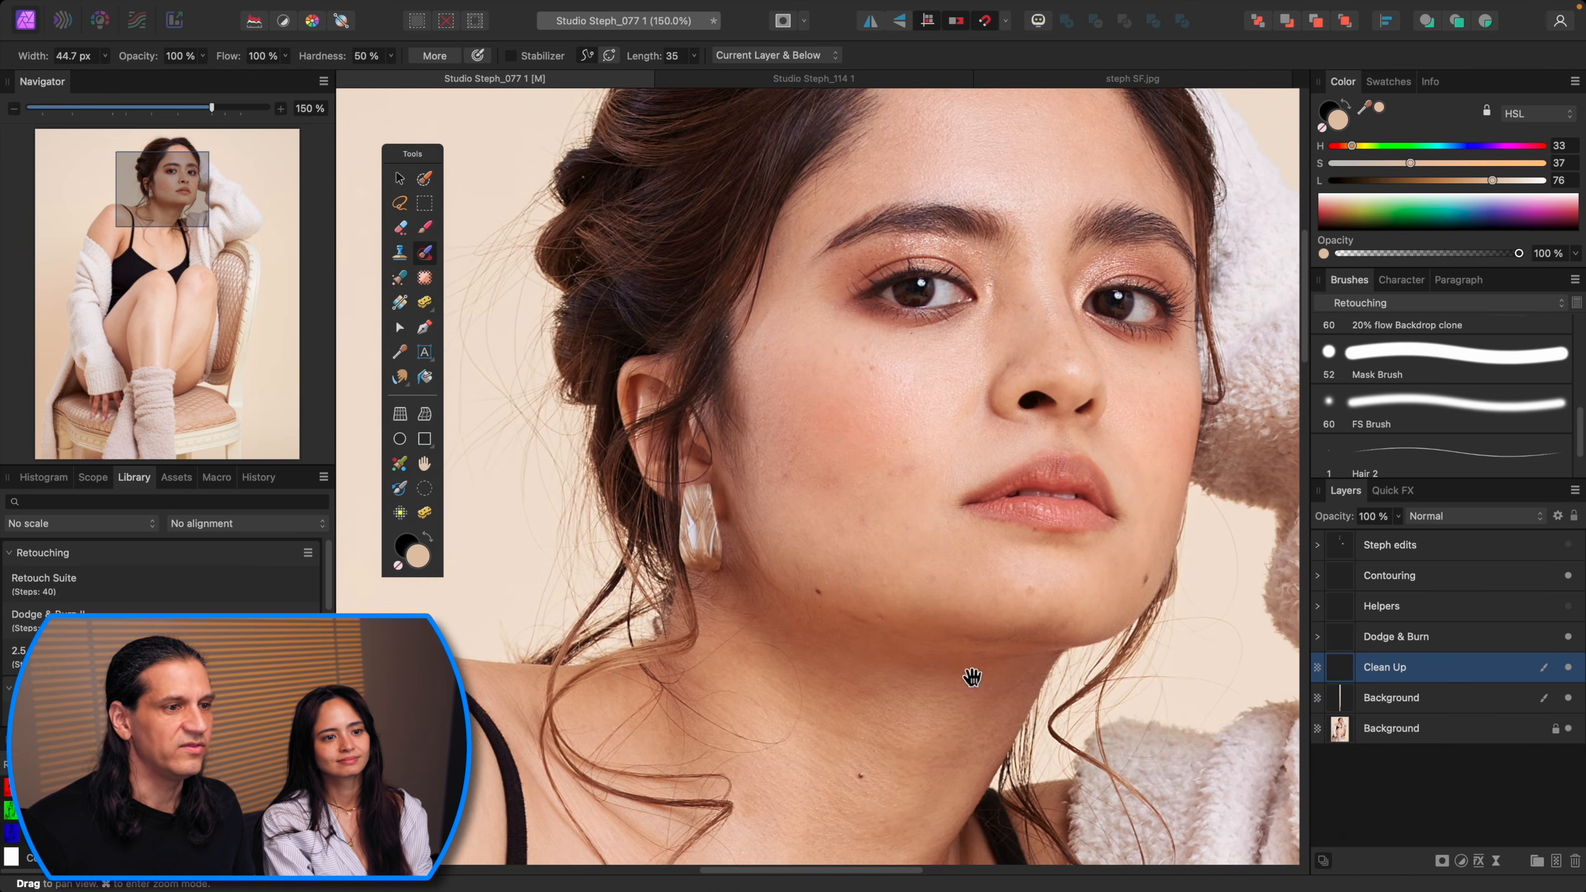
Step: Inpaint blemishes on the lower cheek and jaw
key(super+plus)
key(bracketleft)
key(bracketleft)
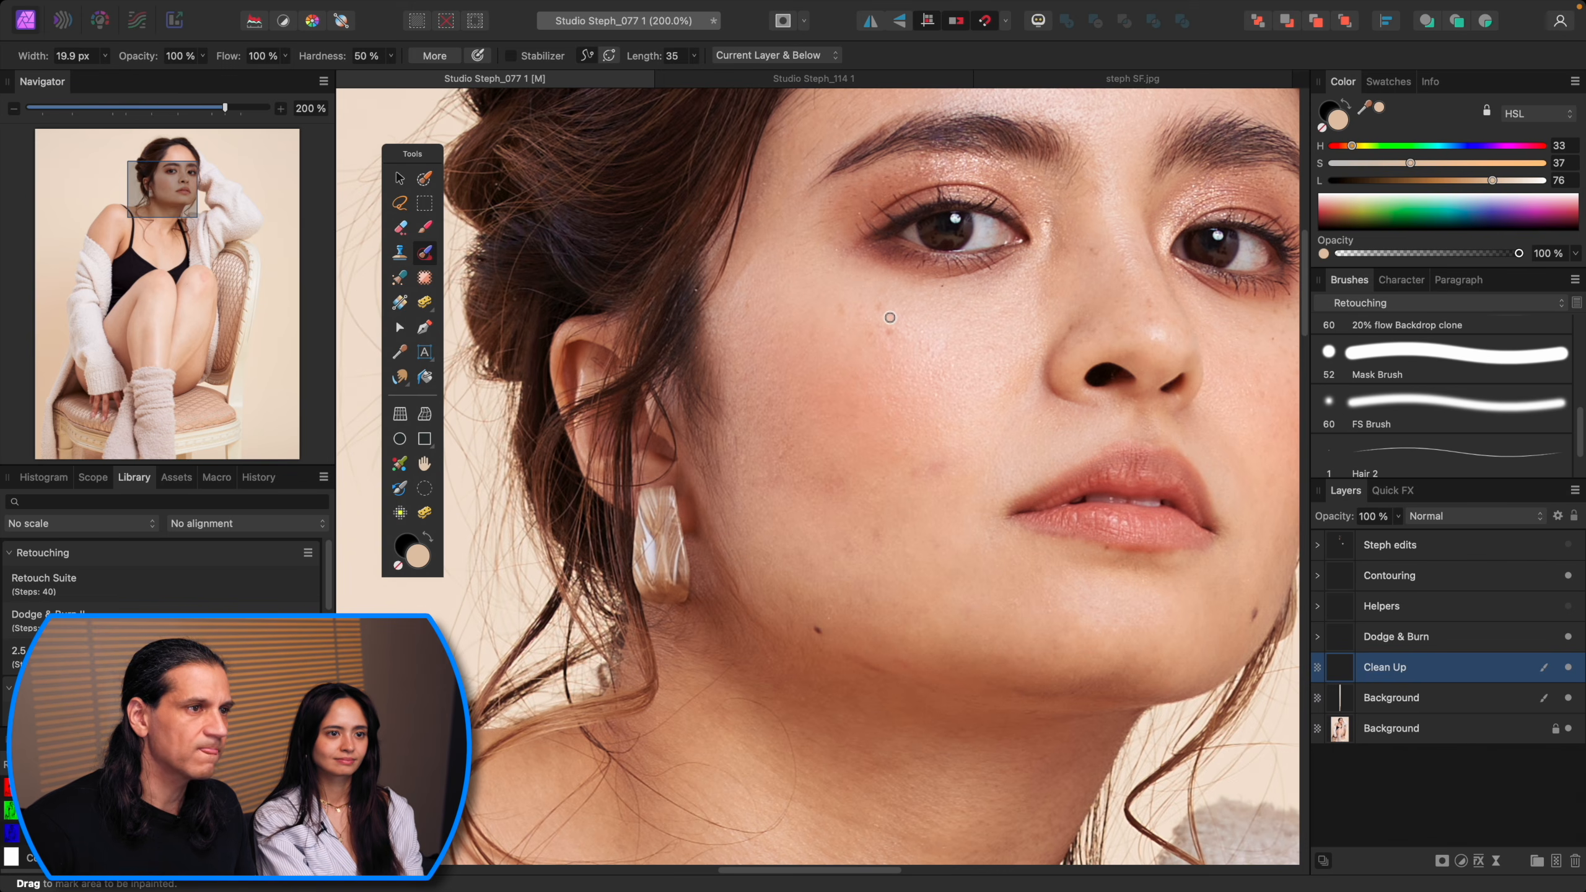
key(bracketright)
scroll(817, 335, up, 4)
scroll(817, 335, right, 4)
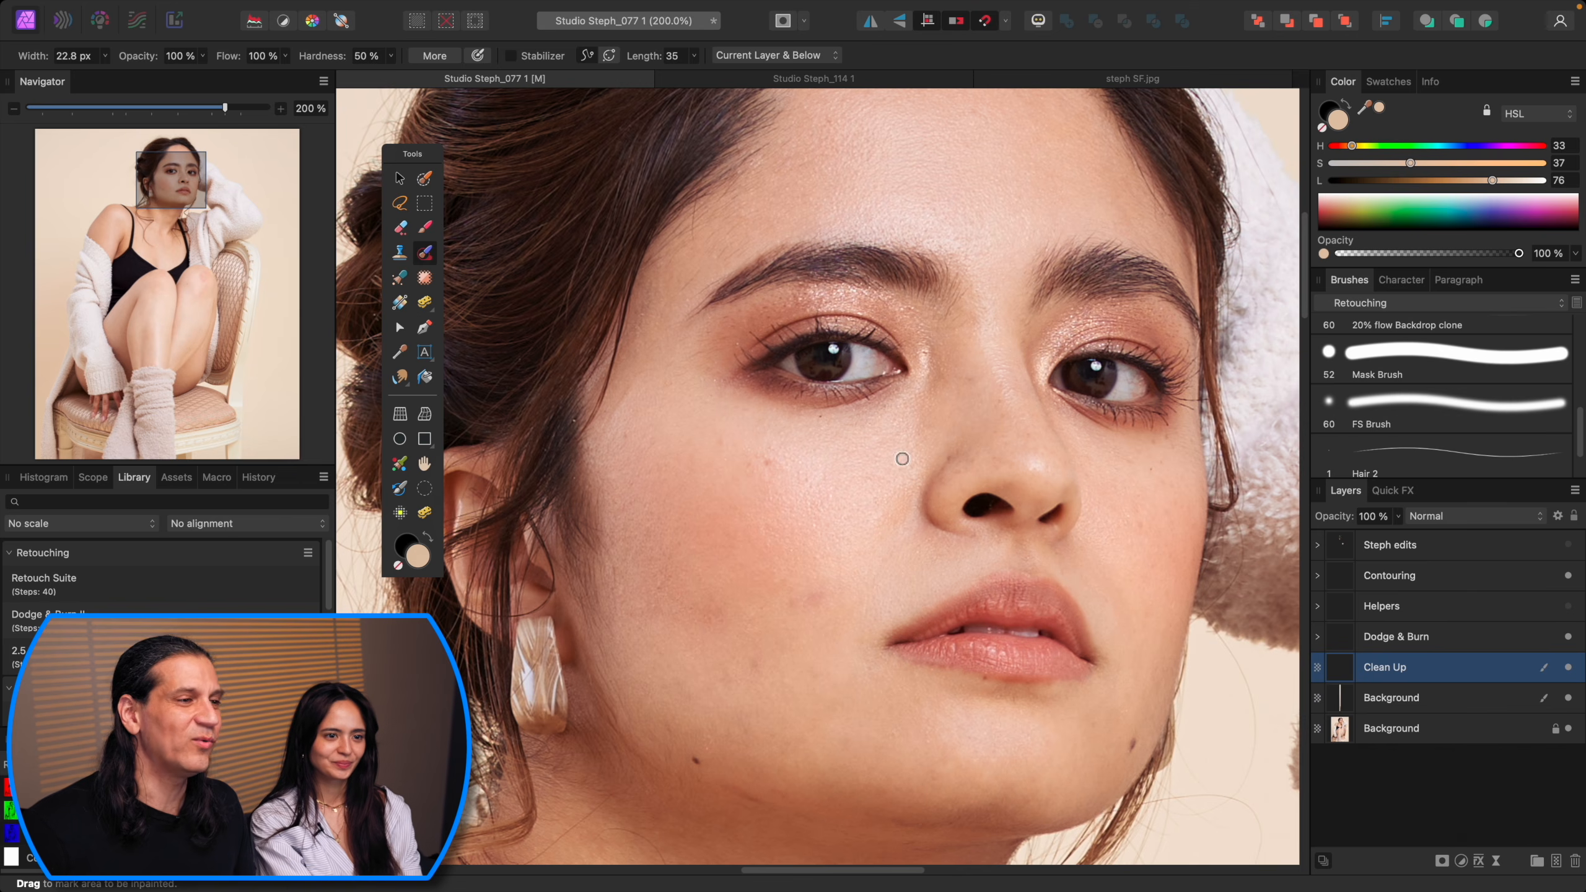
key(bracketright)
key(bracketright)
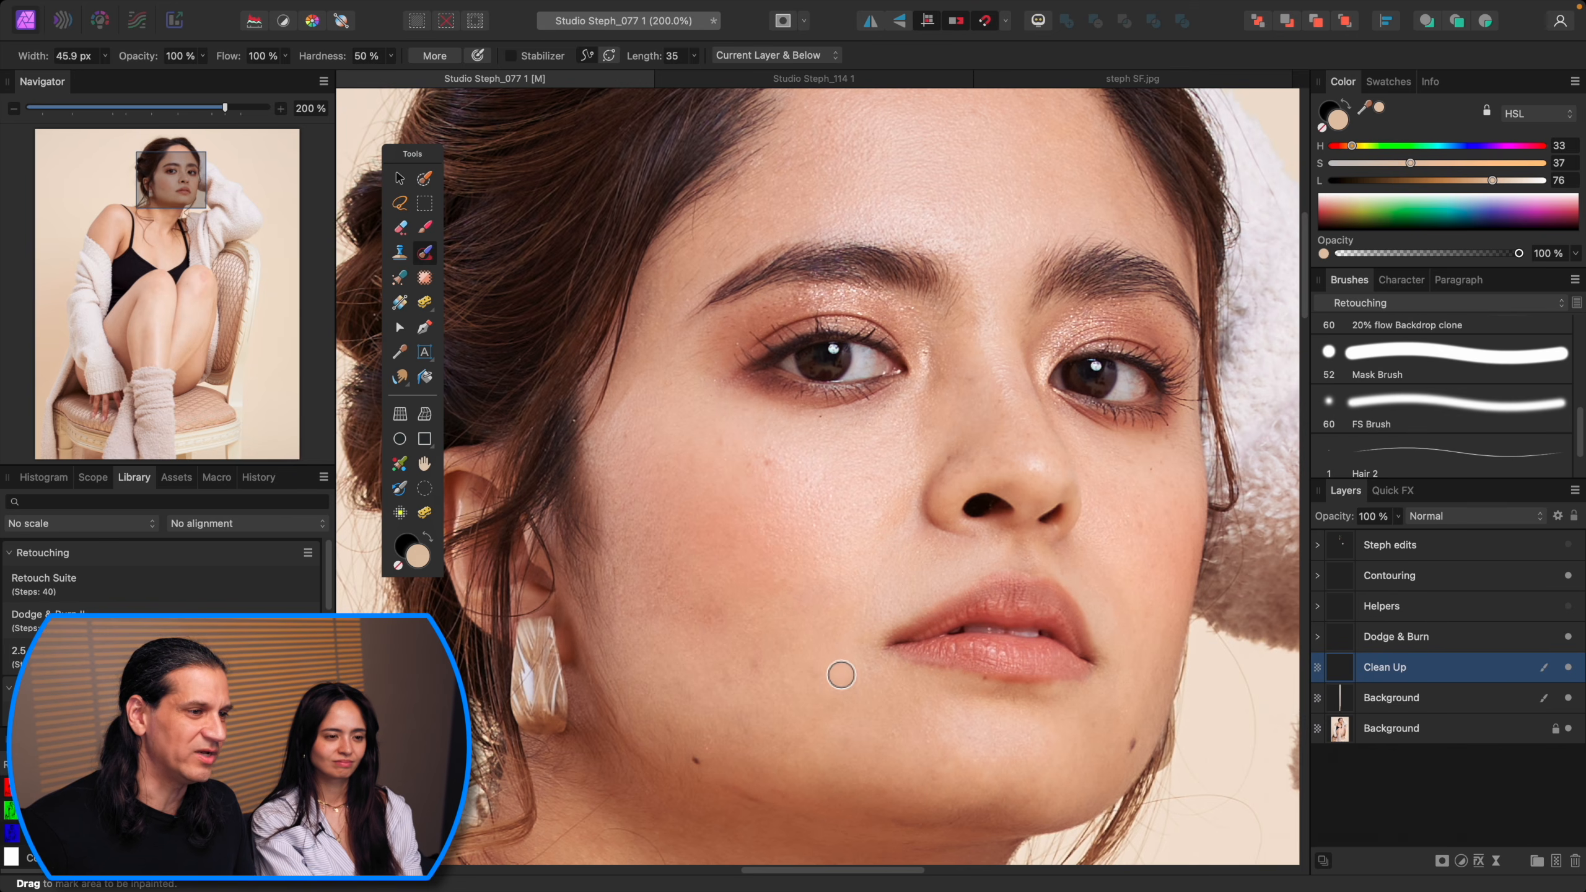
click(722, 680)
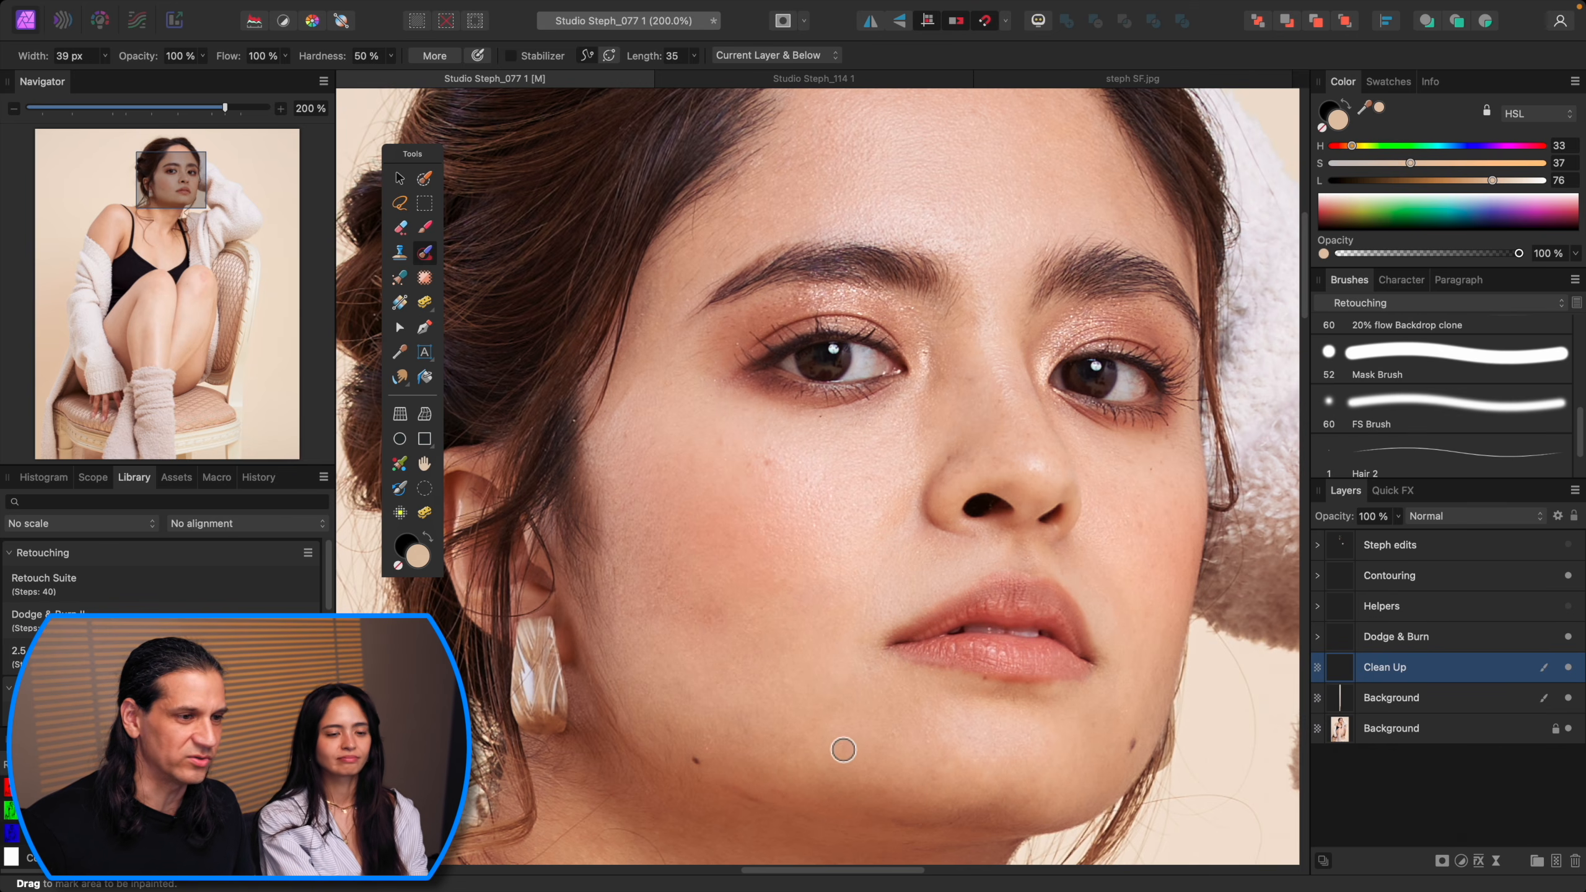
drag(1007, 731, 924, 687)
key(bracketleft)
key(bracketleft)
key(bracketleft)
key(bracketleft)
key(bracketleft)
key(bracketleft)
key(bracketleft)
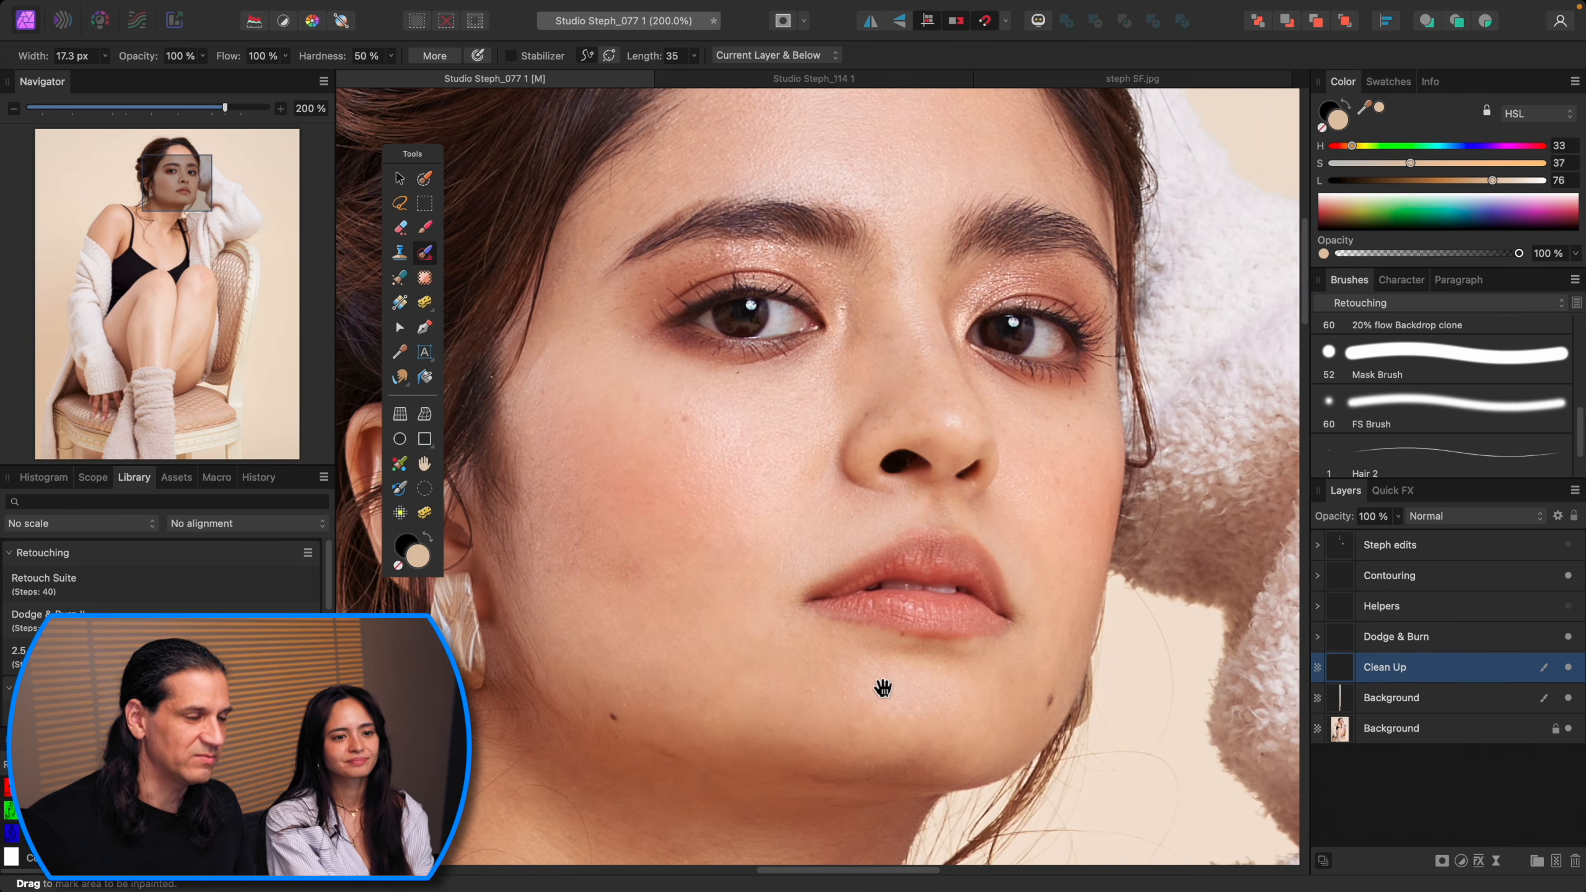
scroll(910, 683, down, 5)
scroll(911, 683, left, 5)
drag(757, 634, 811, 642)
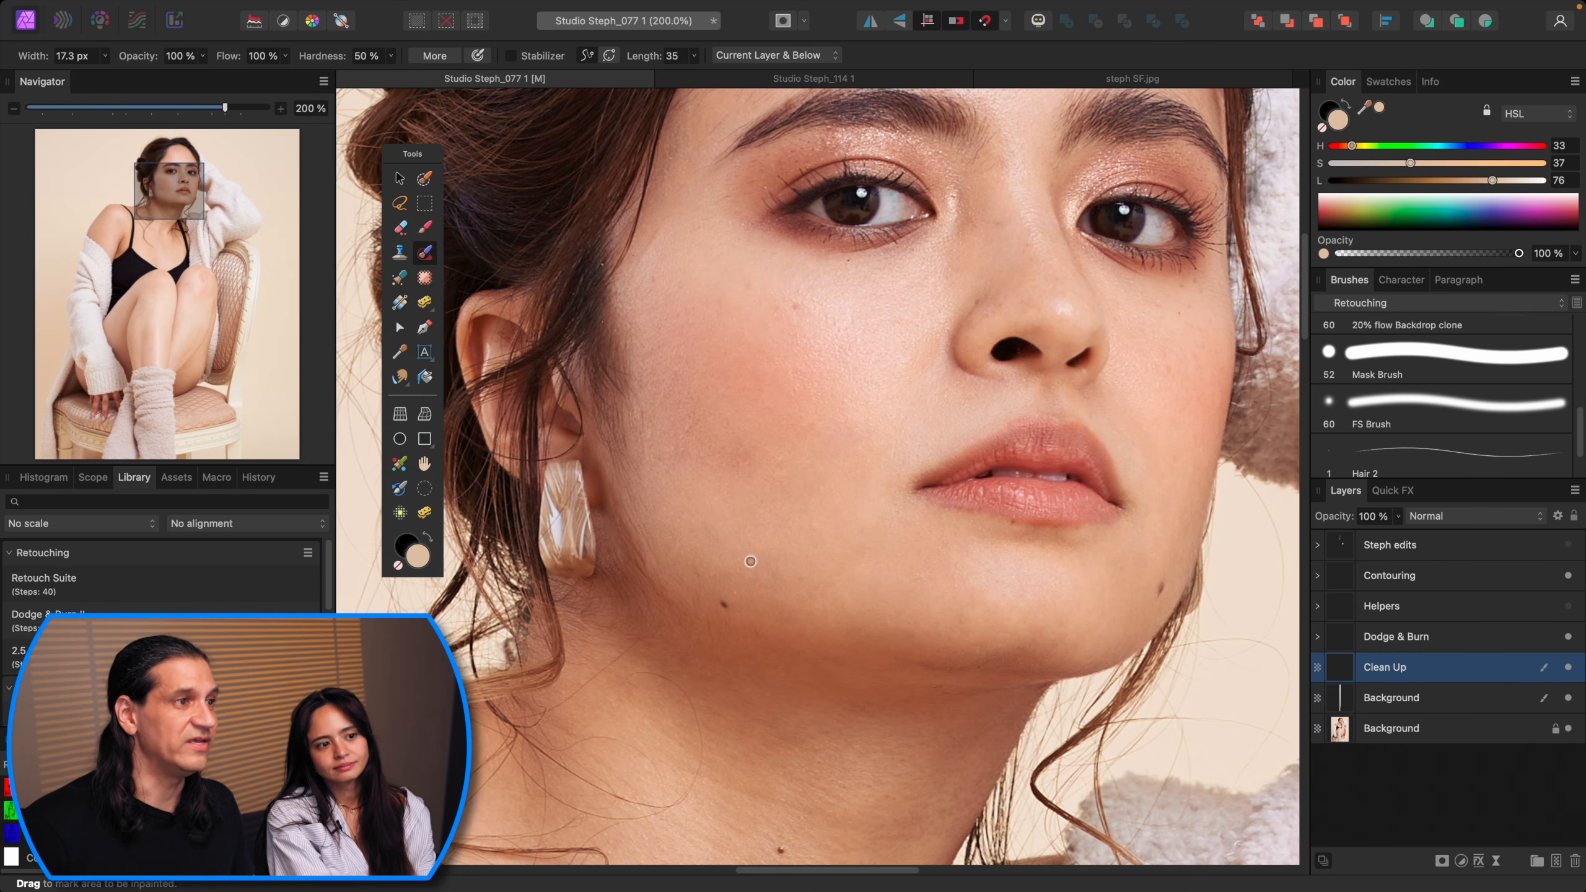
scroll(903, 412, right, 5)
scroll(902, 412, up, 2)
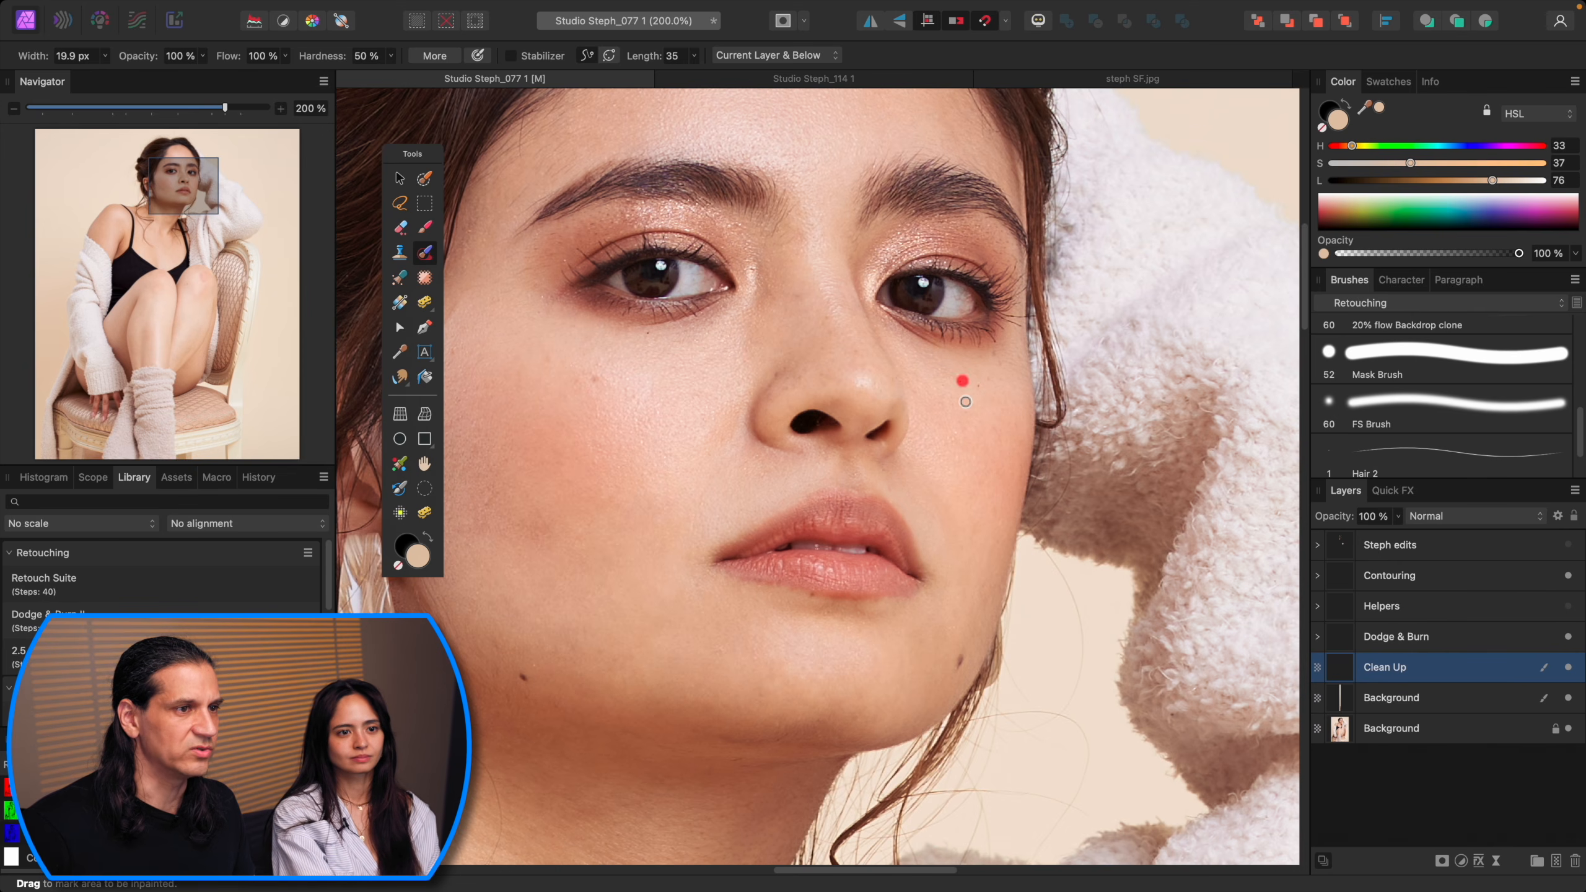
Step: Inpaint blemishes on the temple and forehead above the left eyebrow
scroll(985, 427, left, 5)
scroll(986, 427, up, 3)
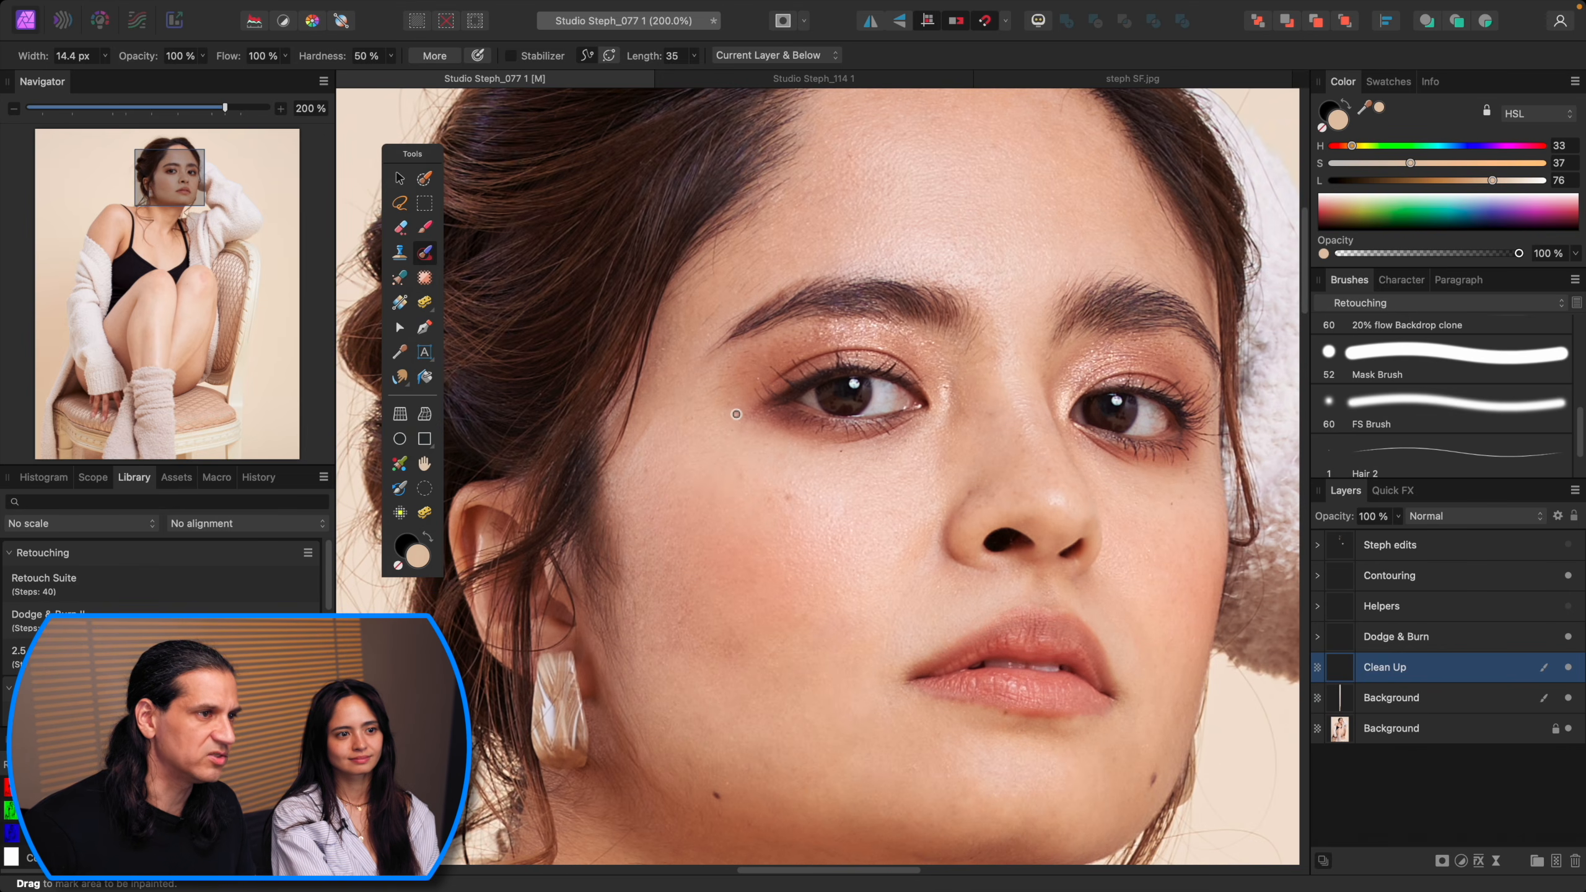
scroll(759, 378, up, 2)
scroll(737, 356, up, 2)
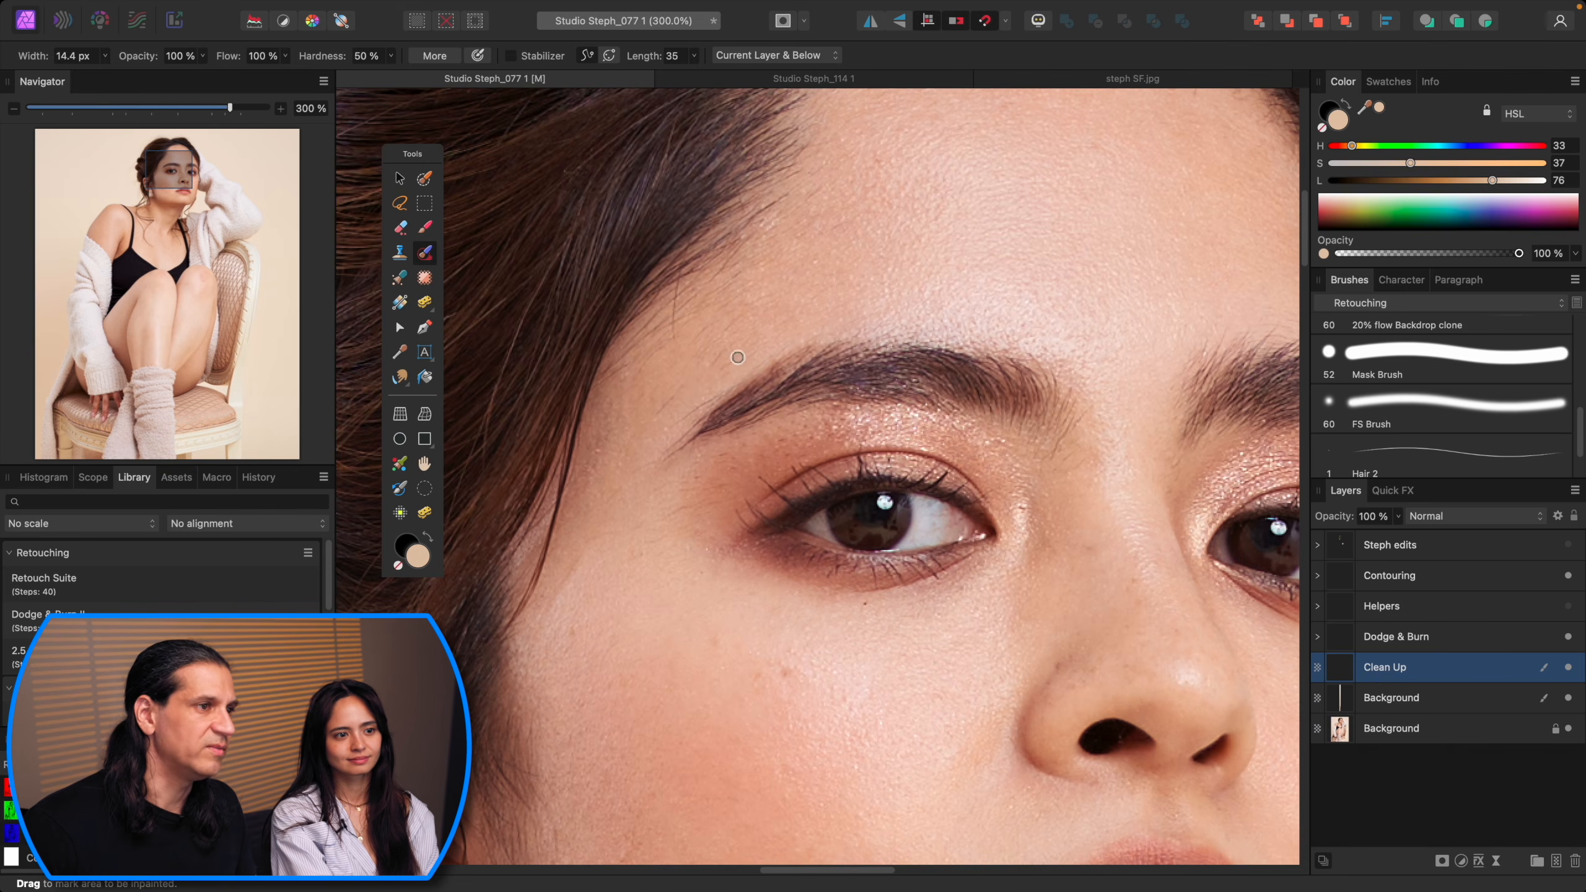
drag(719, 397, 657, 440)
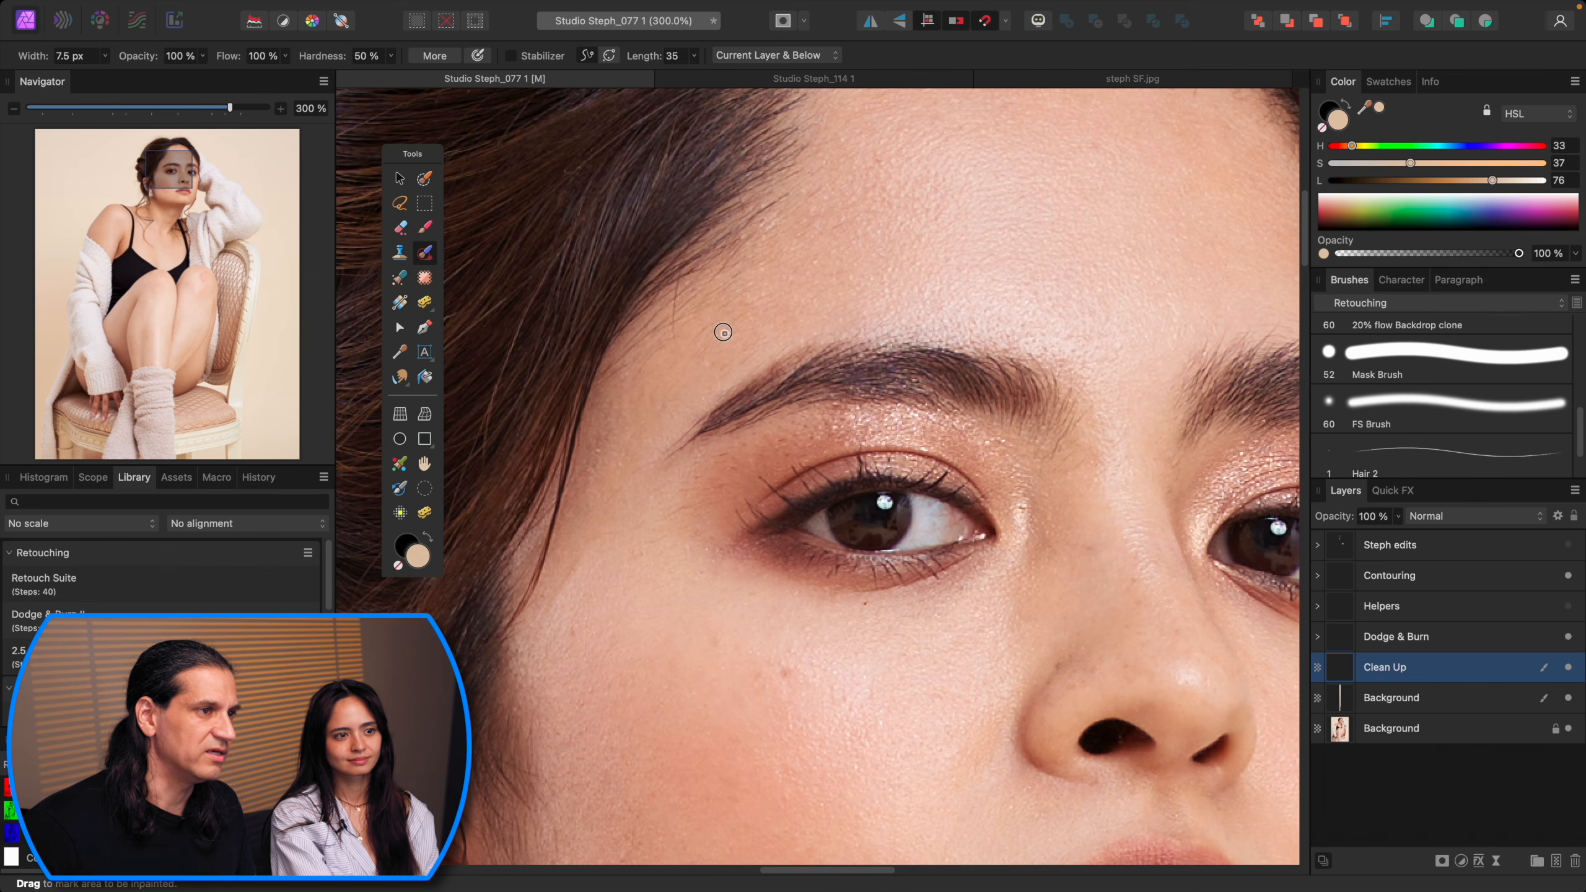
drag(685, 437, 663, 469)
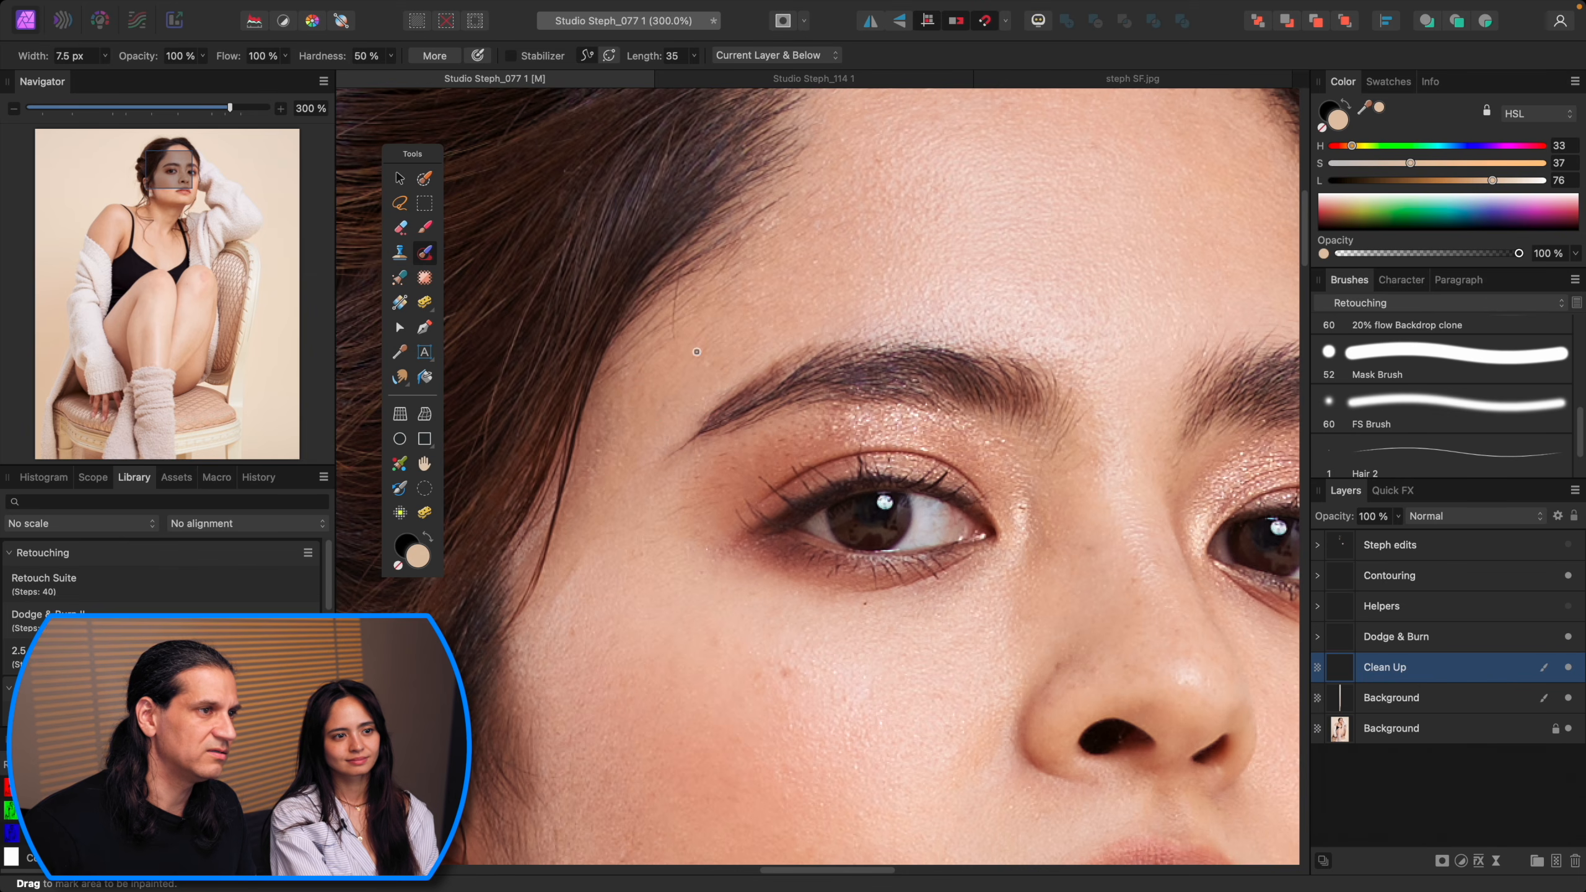
drag(718, 313, 719, 314)
Step: Inpaint a blemish at the hairline on the forehead
scroll(743, 390, up, 2)
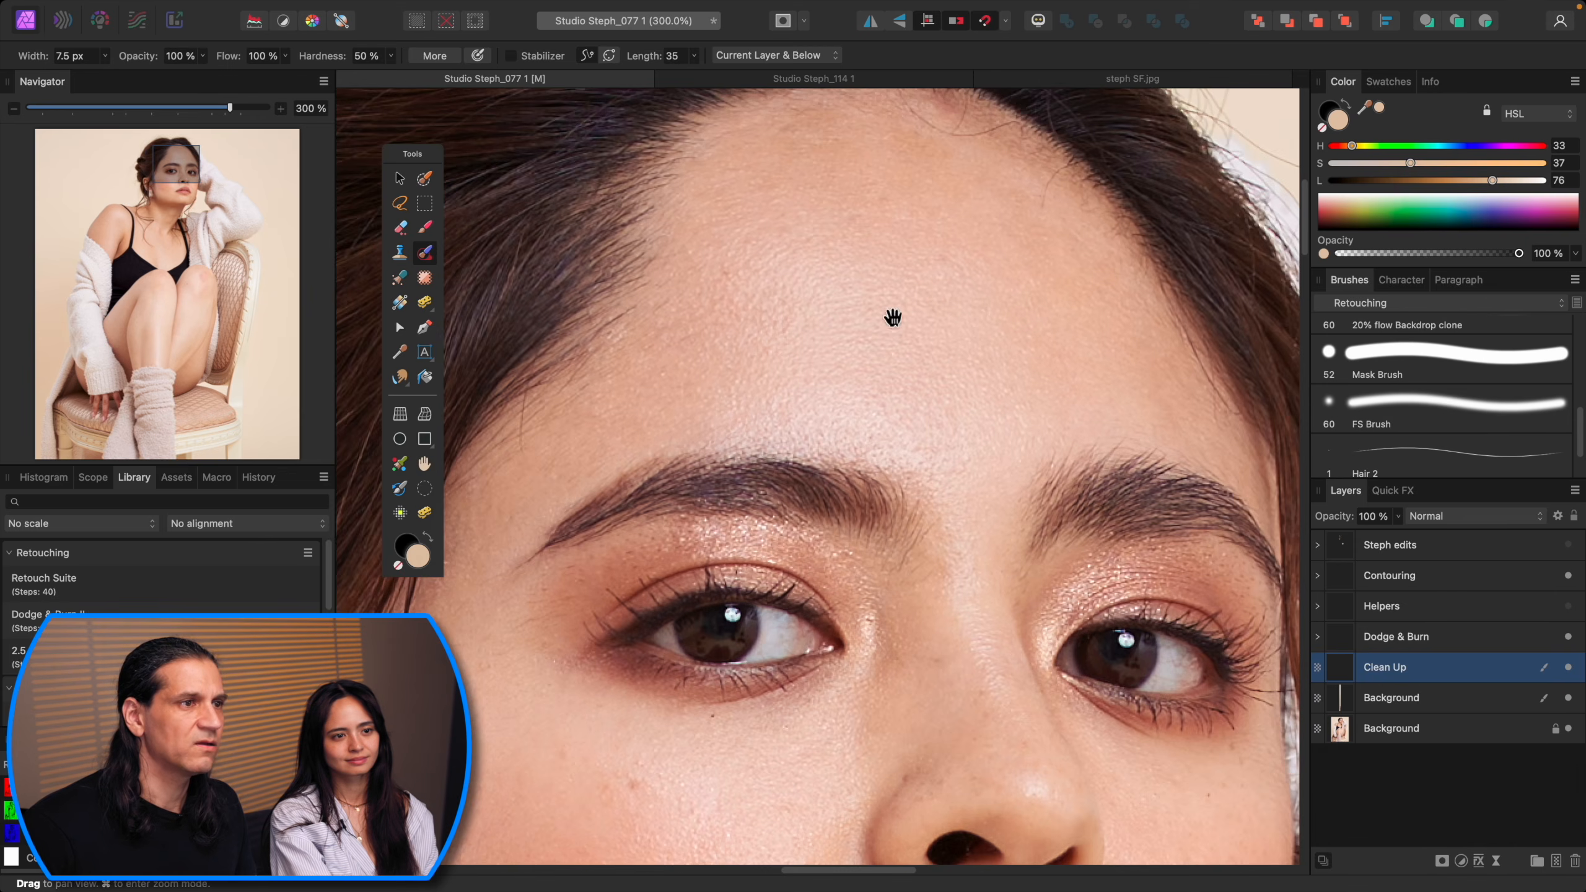
scroll(890, 324, up, 3)
mouse_move(852, 319)
mouse_down()
mouse_move(912, 363)
mouse_move(957, 352)
mouse_move(914, 351)
mouse_up()
key(bracketright)
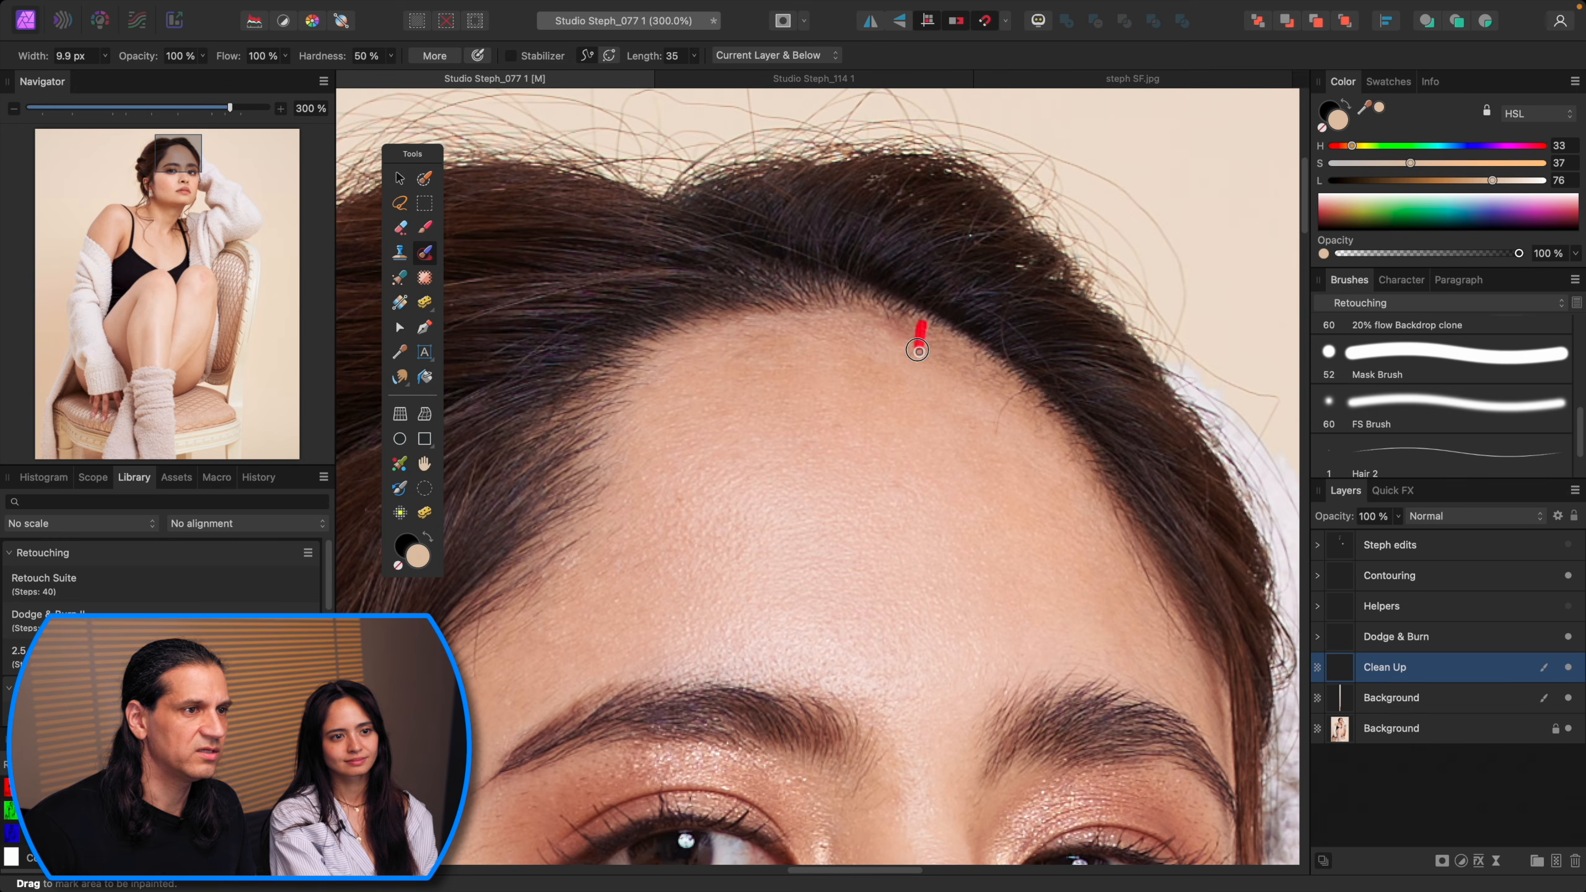
drag(1018, 398, 1001, 444)
scroll(1001, 445, down, 3)
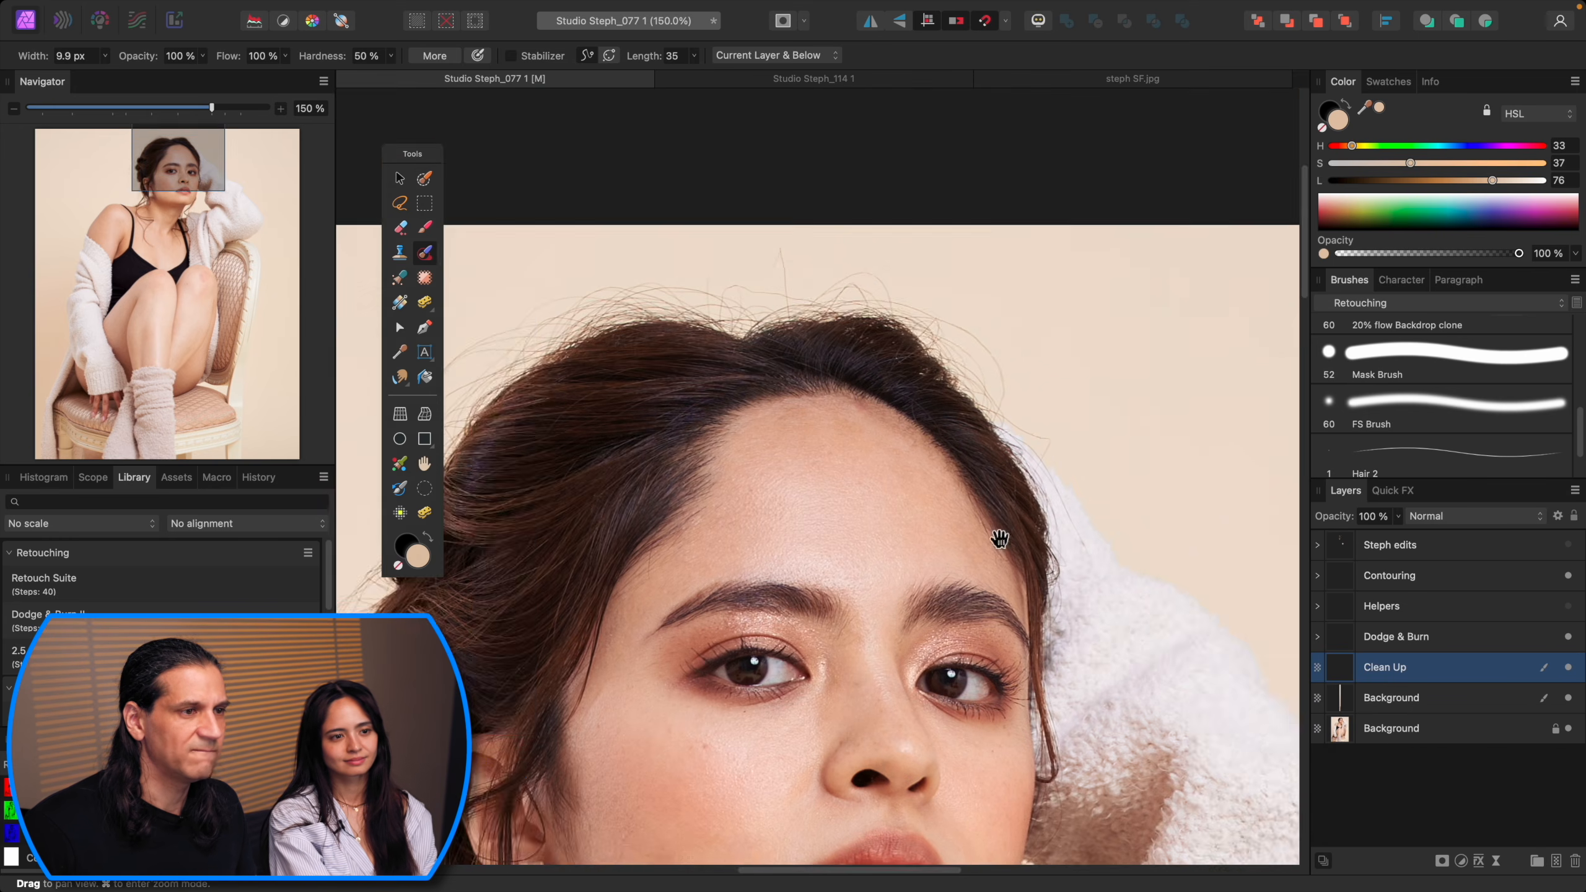
Step: Clone away flyaway hairs in the backdrop above the head with the 20% flow Backdrop clone brush at about 79 px
scroll(1024, 411, up, 5)
scroll(1024, 411, left, 5)
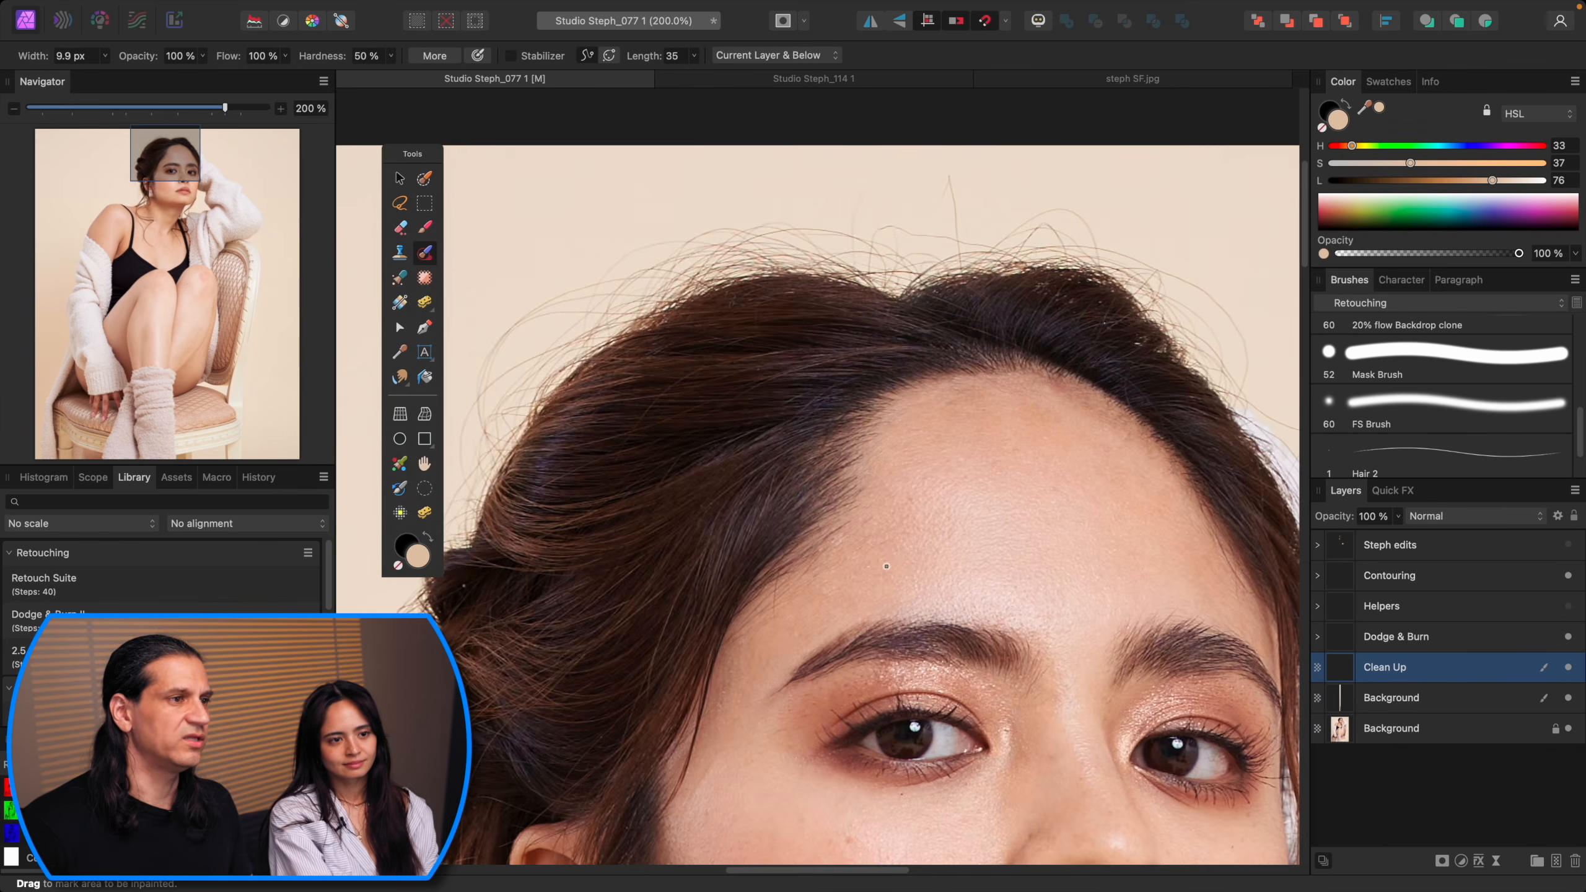
scroll(728, 450, down, 2)
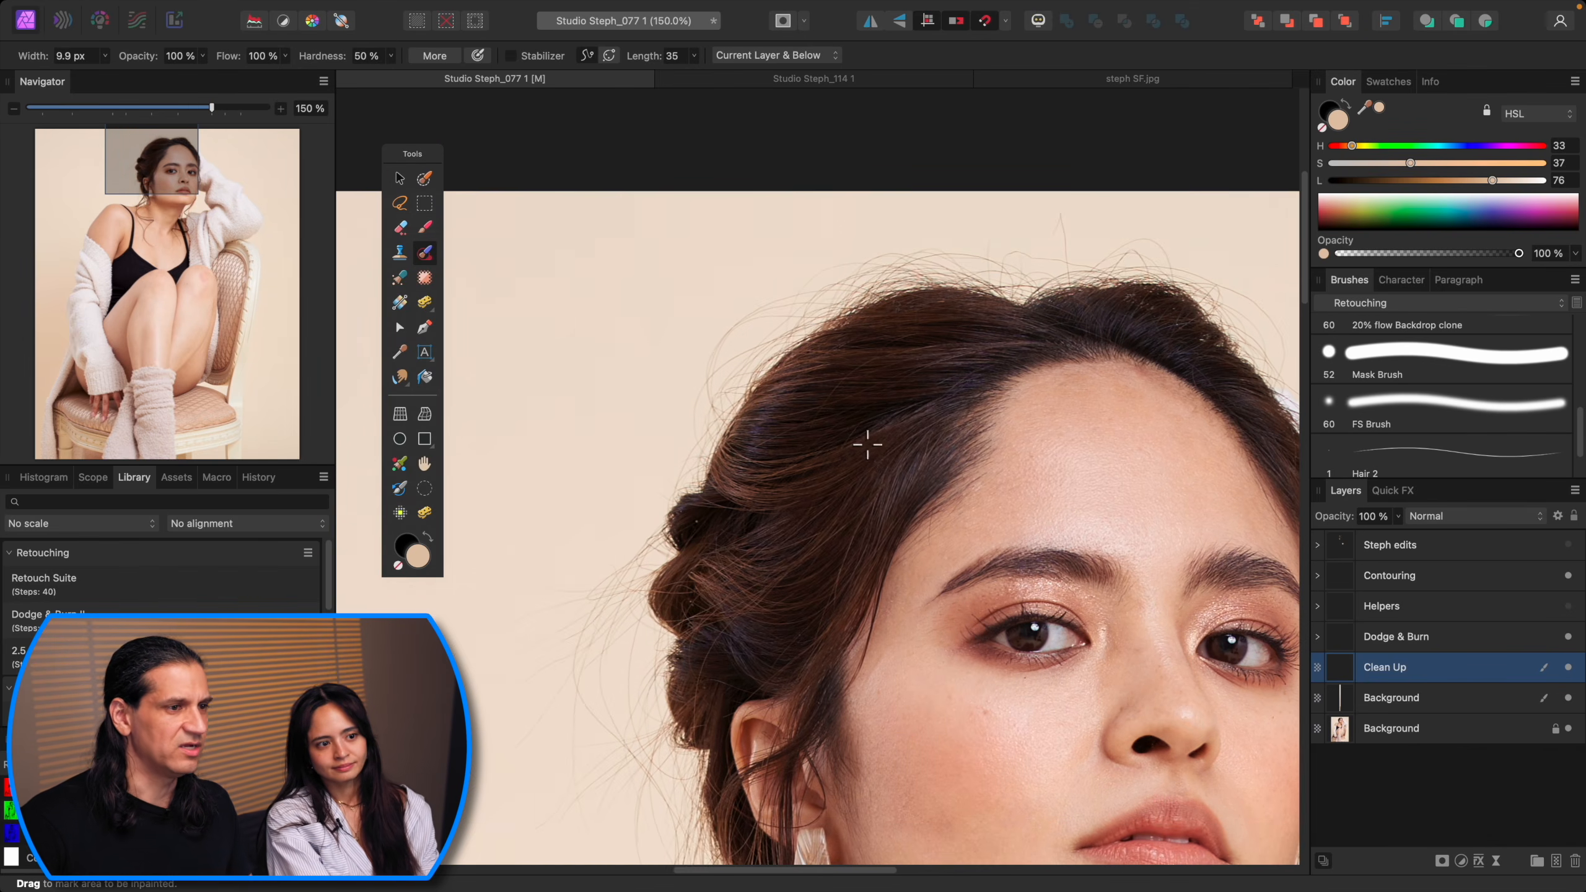
scroll(849, 497, down, 1)
scroll(818, 468, up, 3)
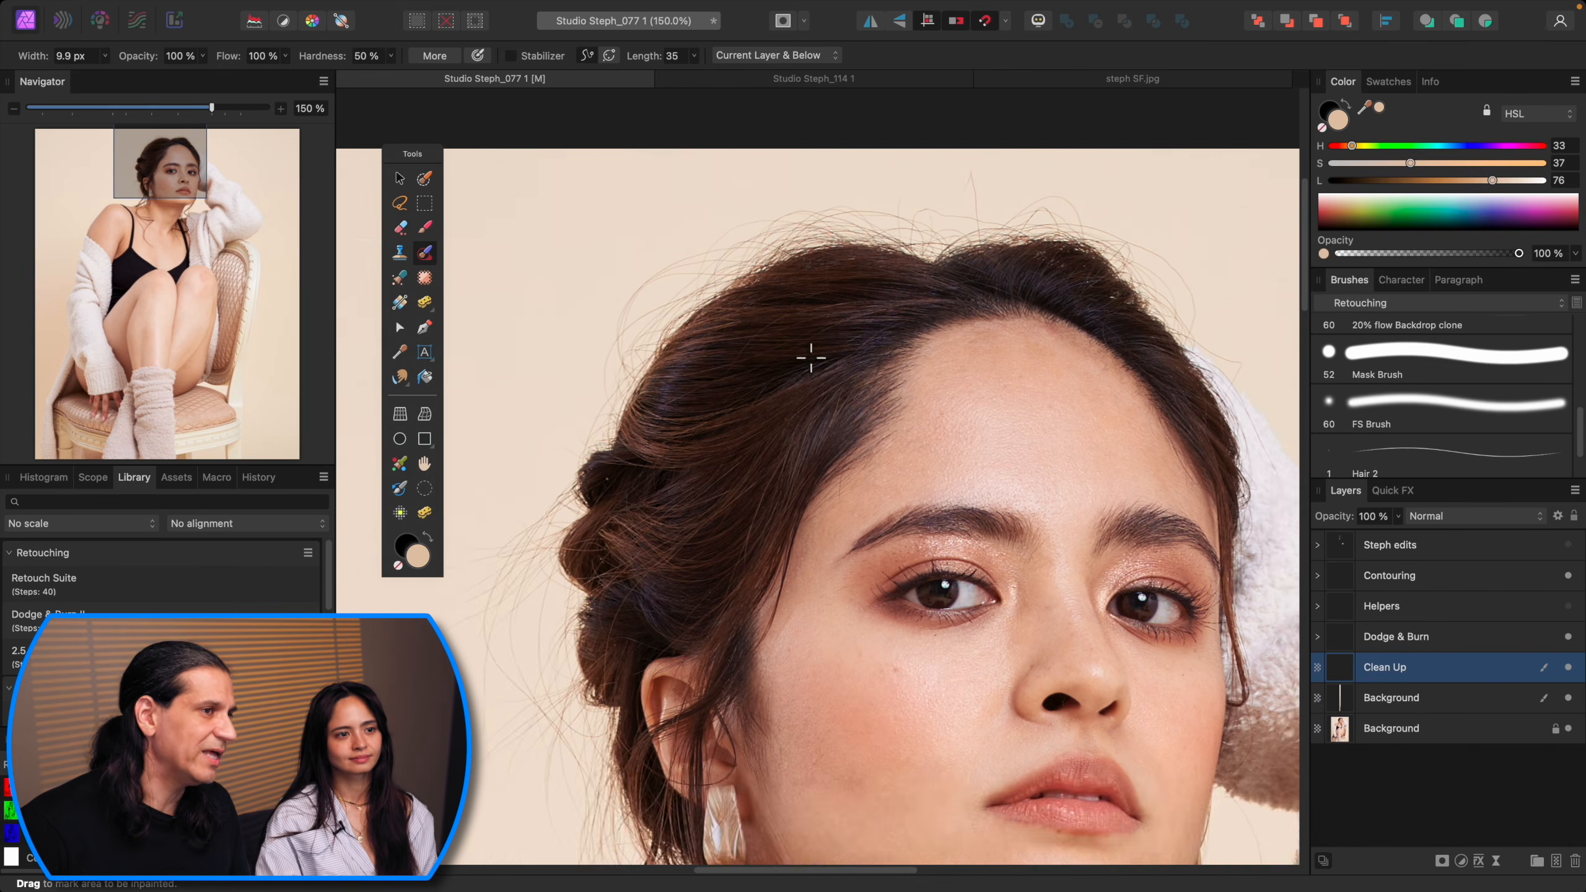
key(c)
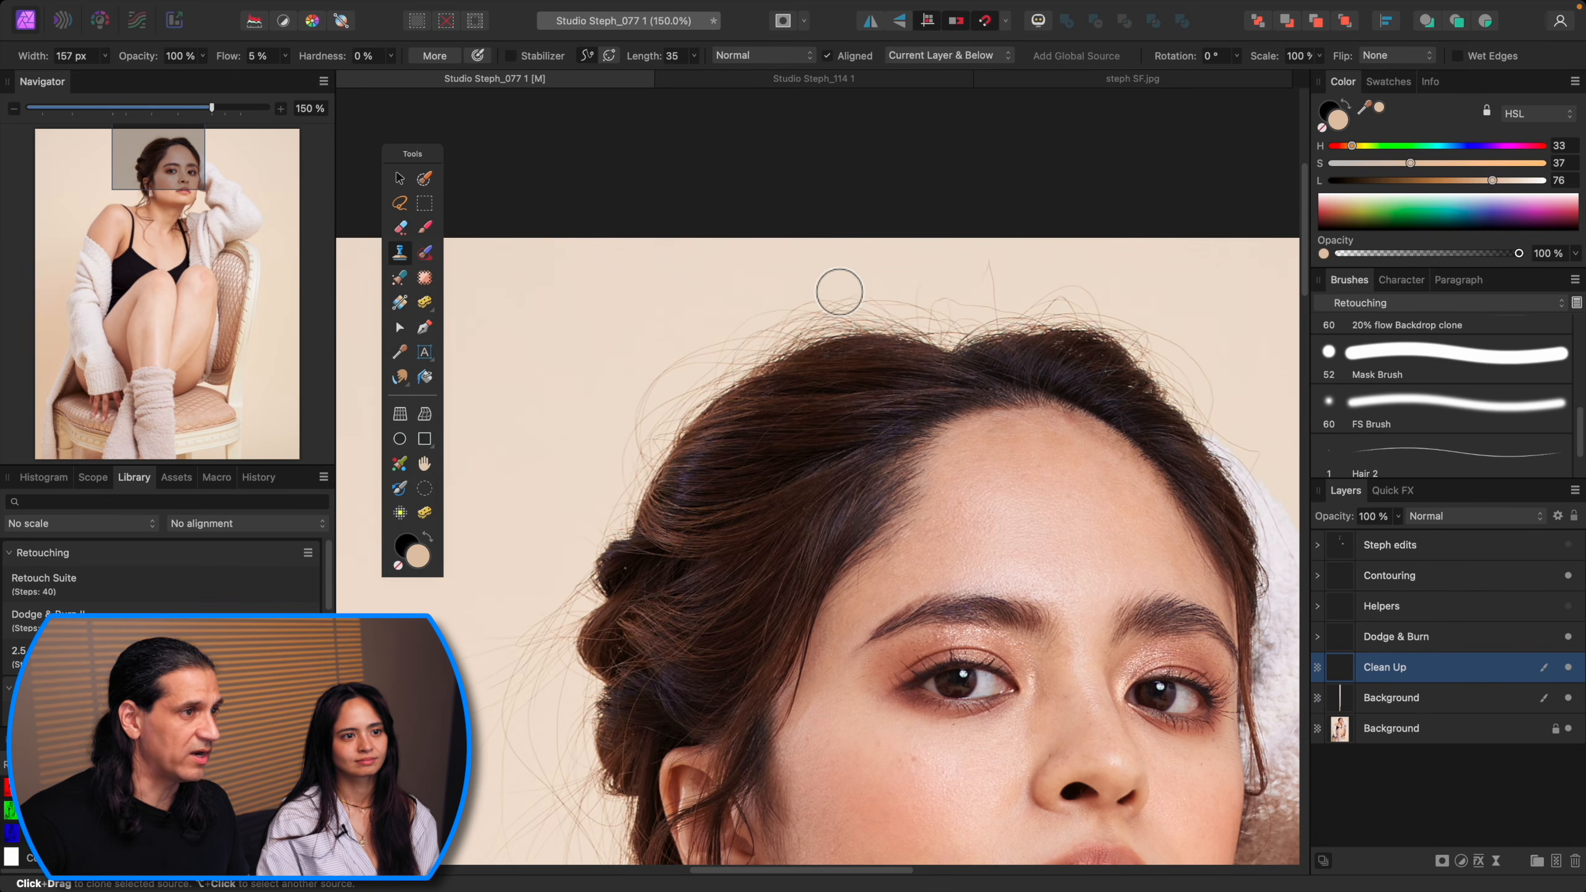
scroll(1571, 422, up, 2)
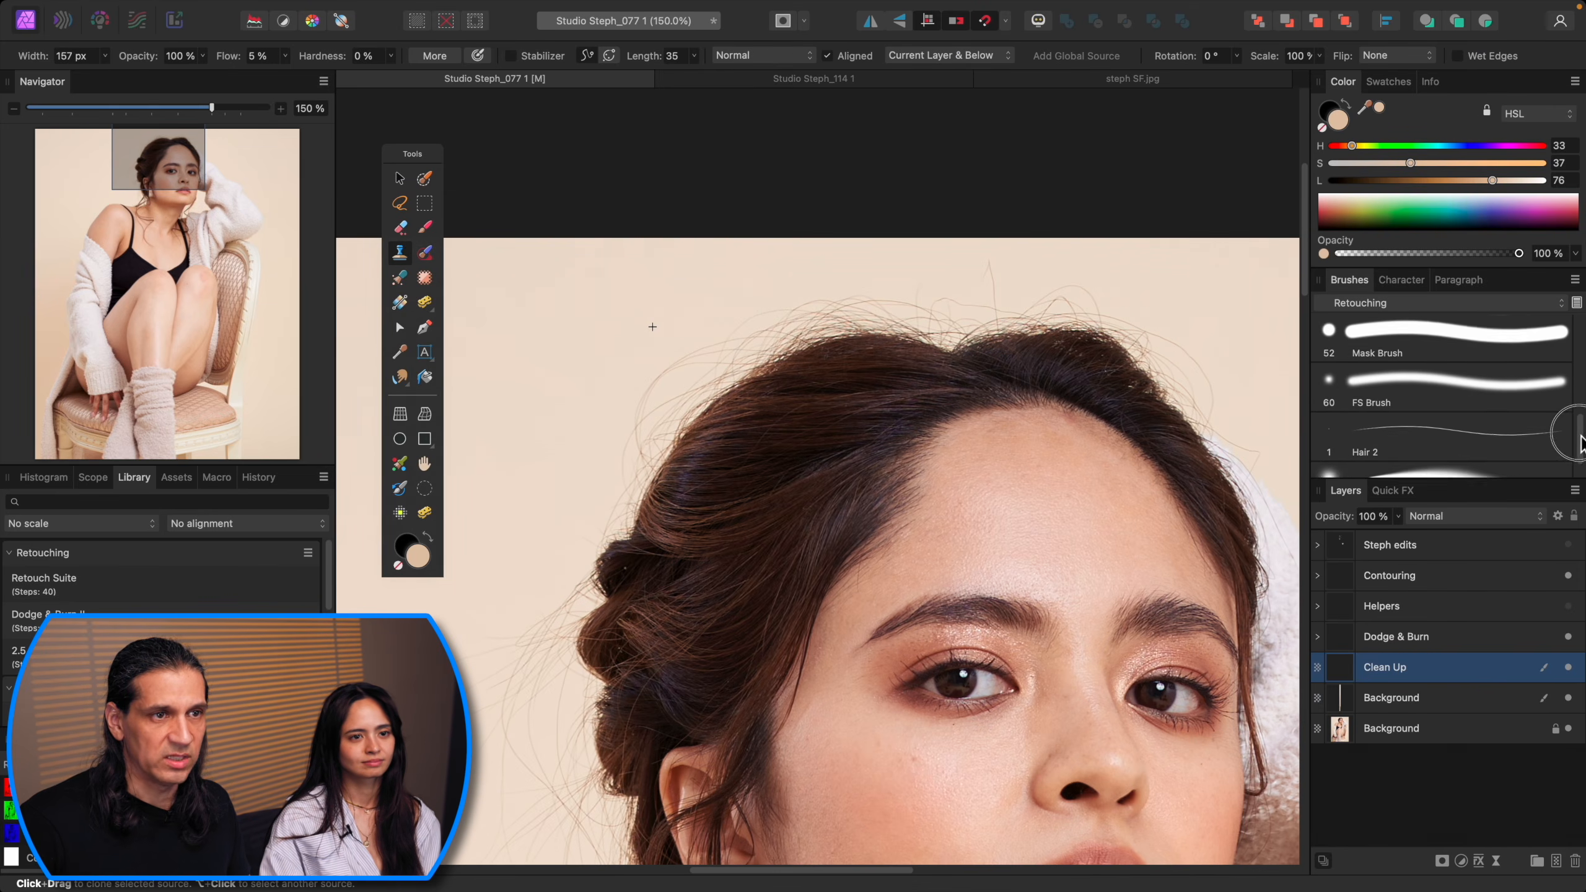
click(1511, 372)
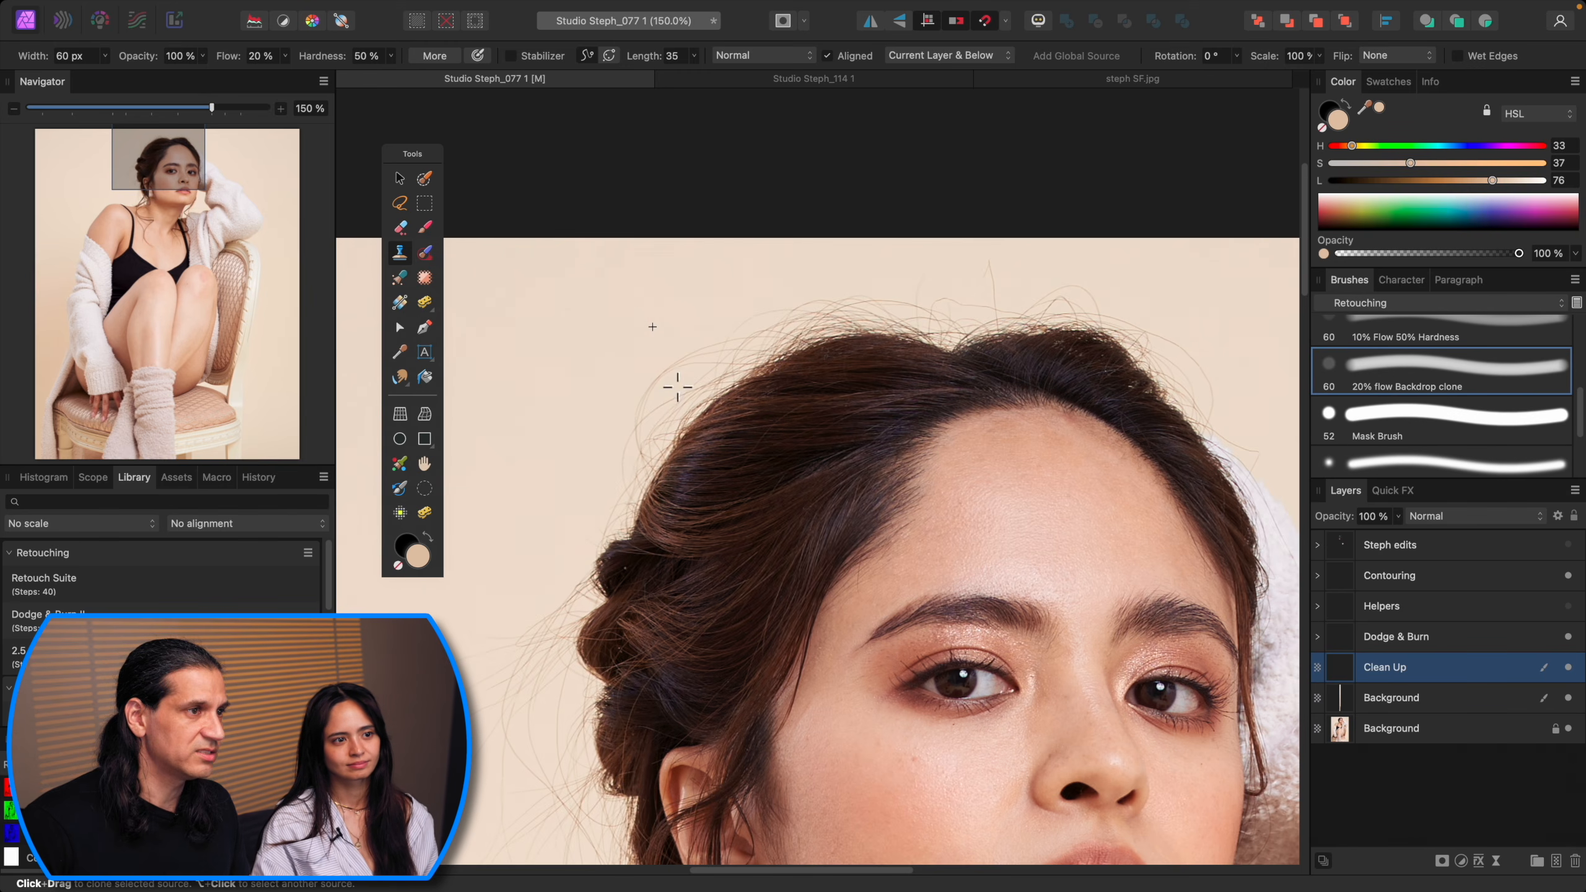
key(bracketright)
key(bracketright)
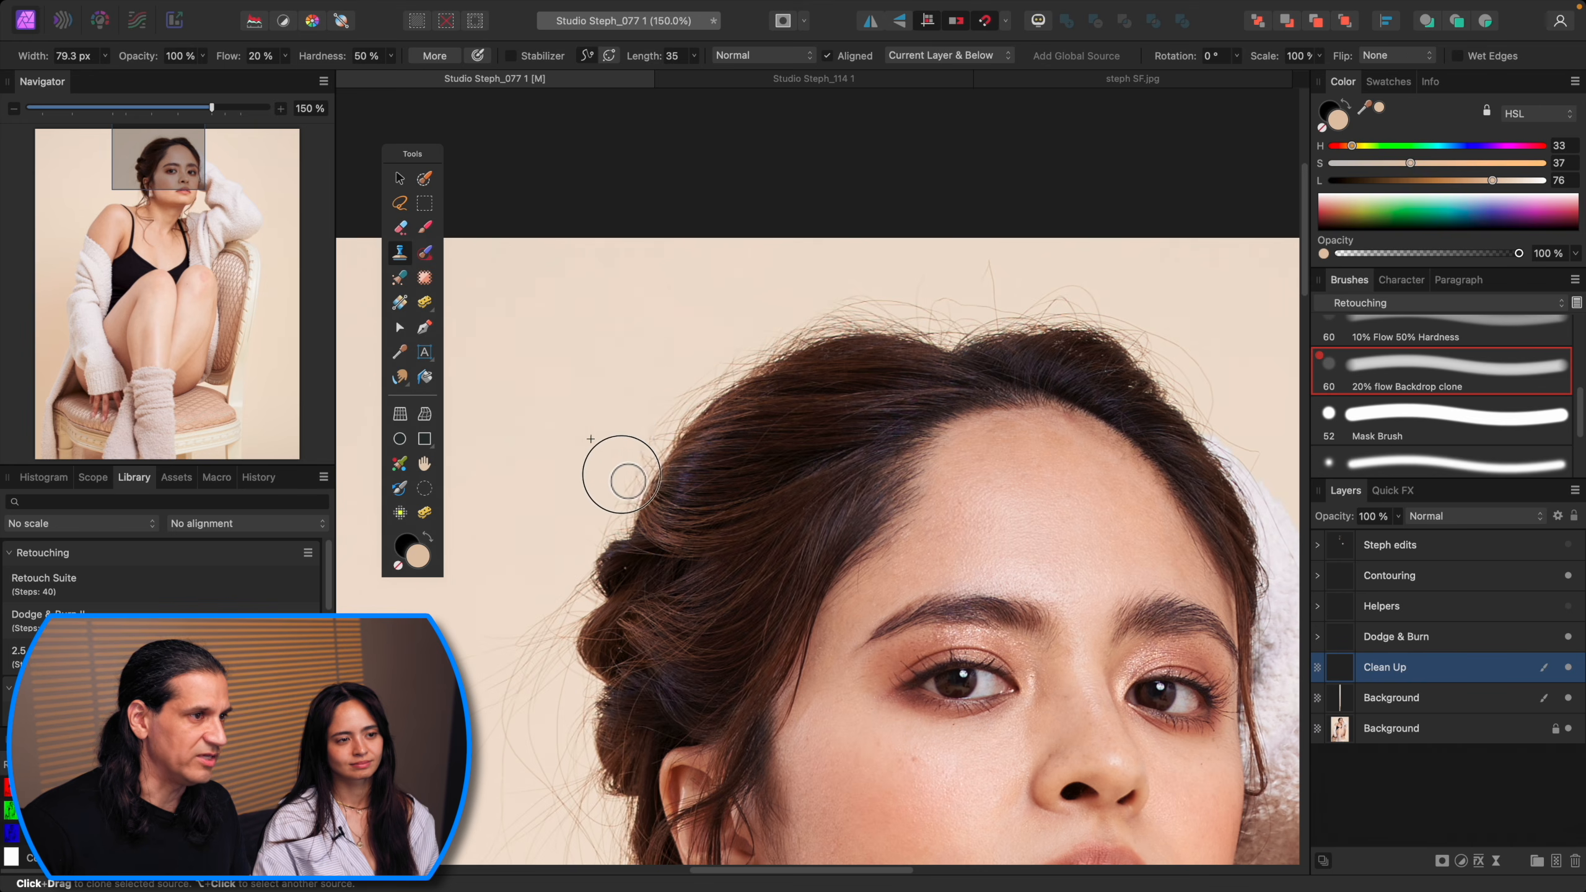
alt+click(733, 325)
drag(763, 356, 744, 343)
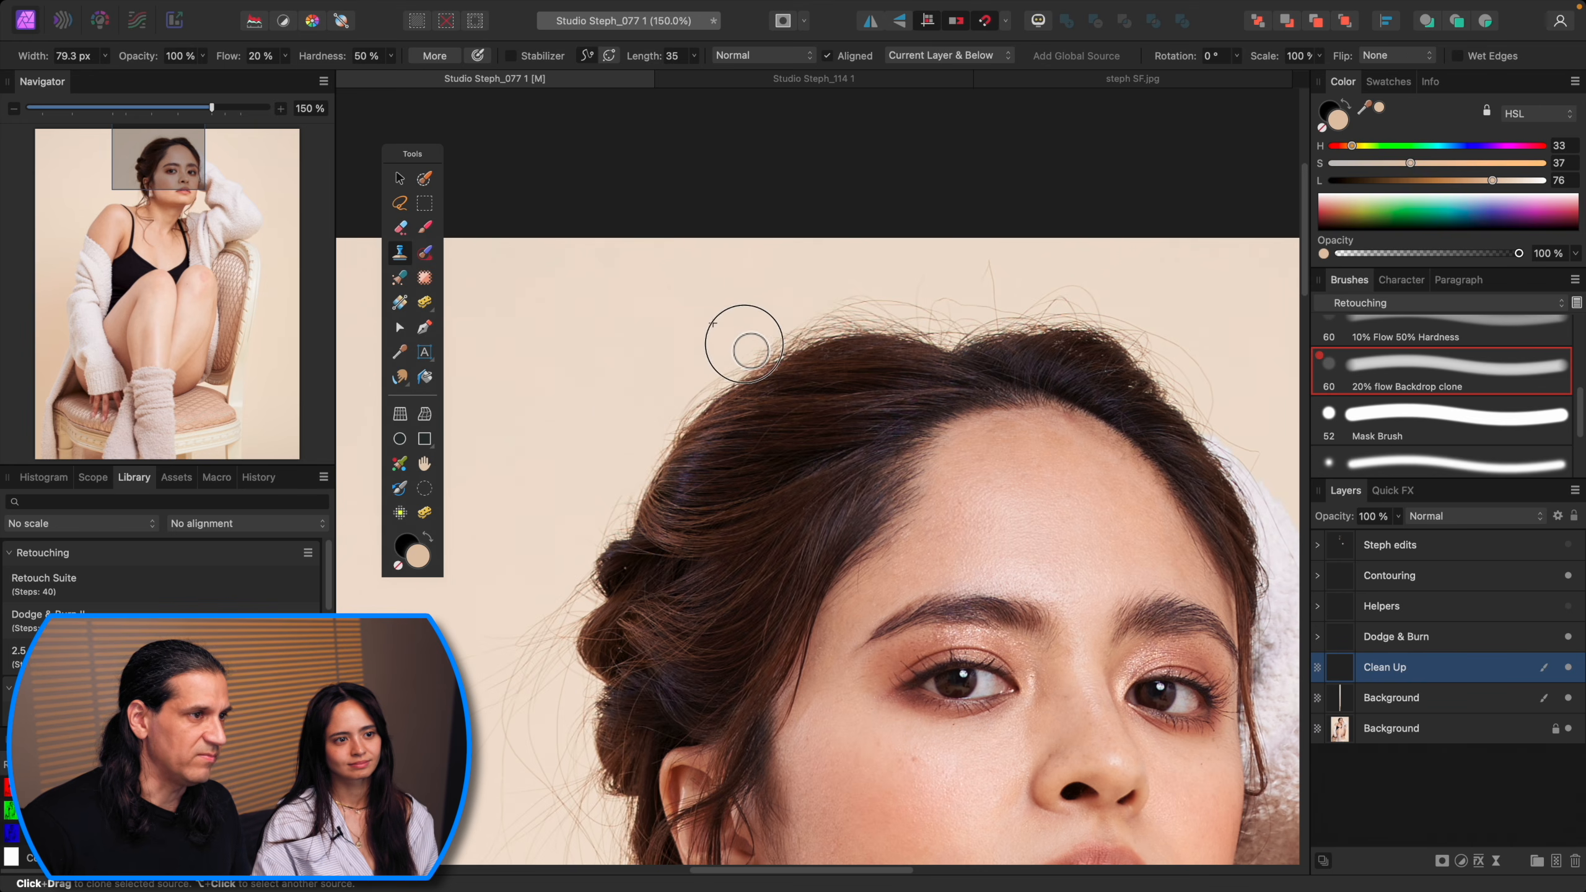
drag(637, 428, 620, 494)
alt+click(719, 332)
mouse_move(749, 342)
mouse_down()
mouse_move(864, 289)
mouse_move(831, 309)
mouse_move(886, 287)
mouse_move(934, 302)
mouse_move(872, 293)
mouse_move(800, 316)
mouse_move(886, 295)
mouse_up()
alt+click(903, 277)
alt+click(953, 274)
mouse_move(984, 309)
mouse_down()
mouse_move(992, 263)
mouse_move(996, 310)
mouse_move(953, 299)
mouse_move(996, 263)
mouse_move(940, 306)
mouse_up()
Step: Inpaint stray hairs in the backdrop beside the head
key(j)
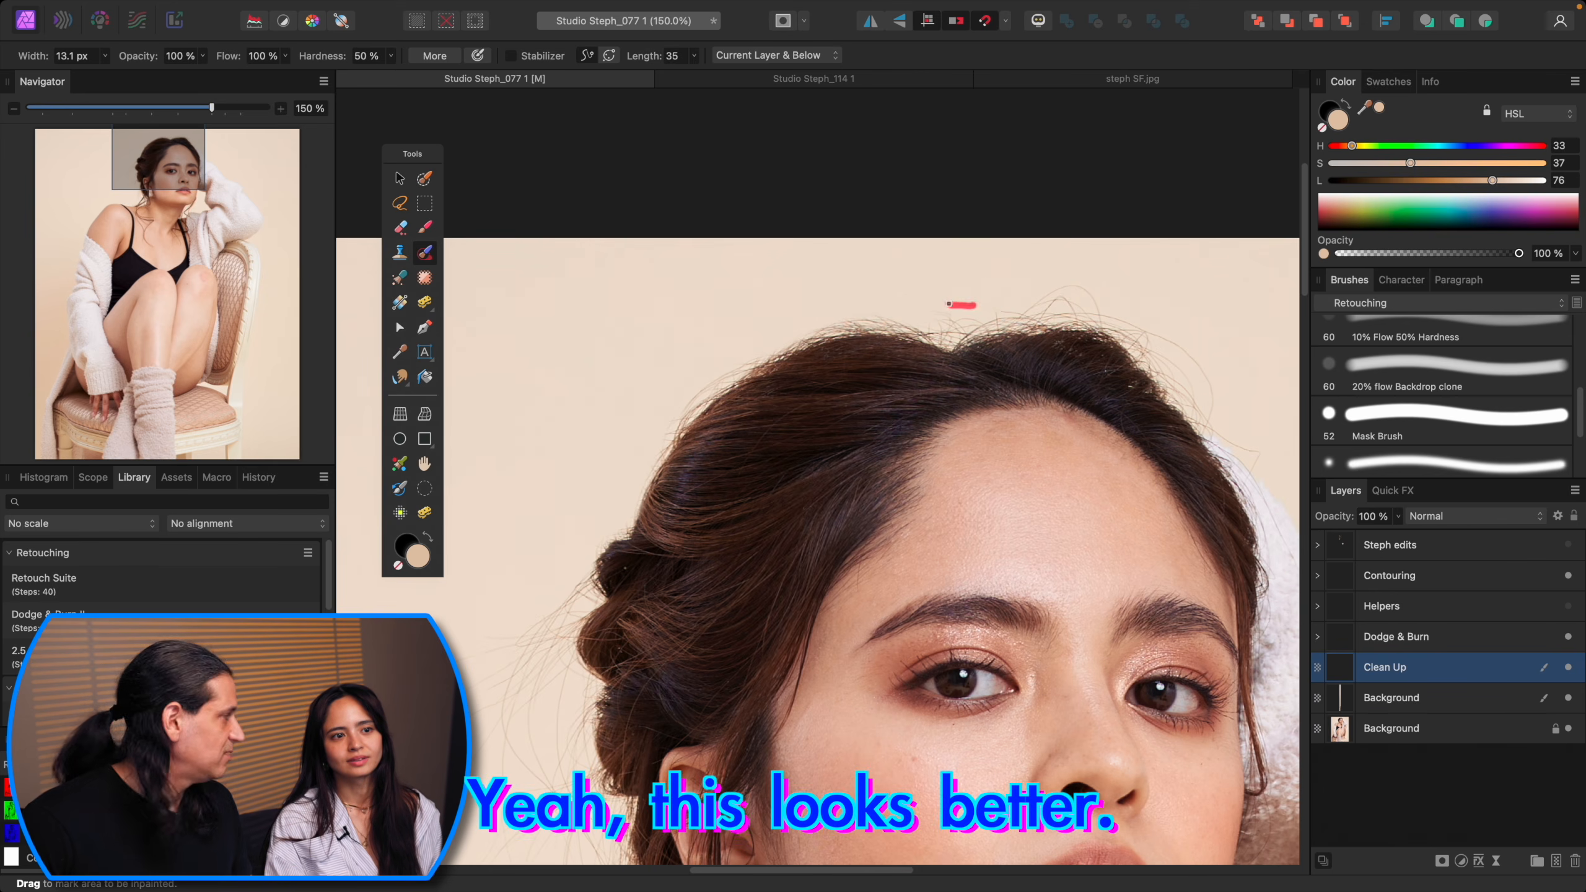
scroll(875, 293, right, 5)
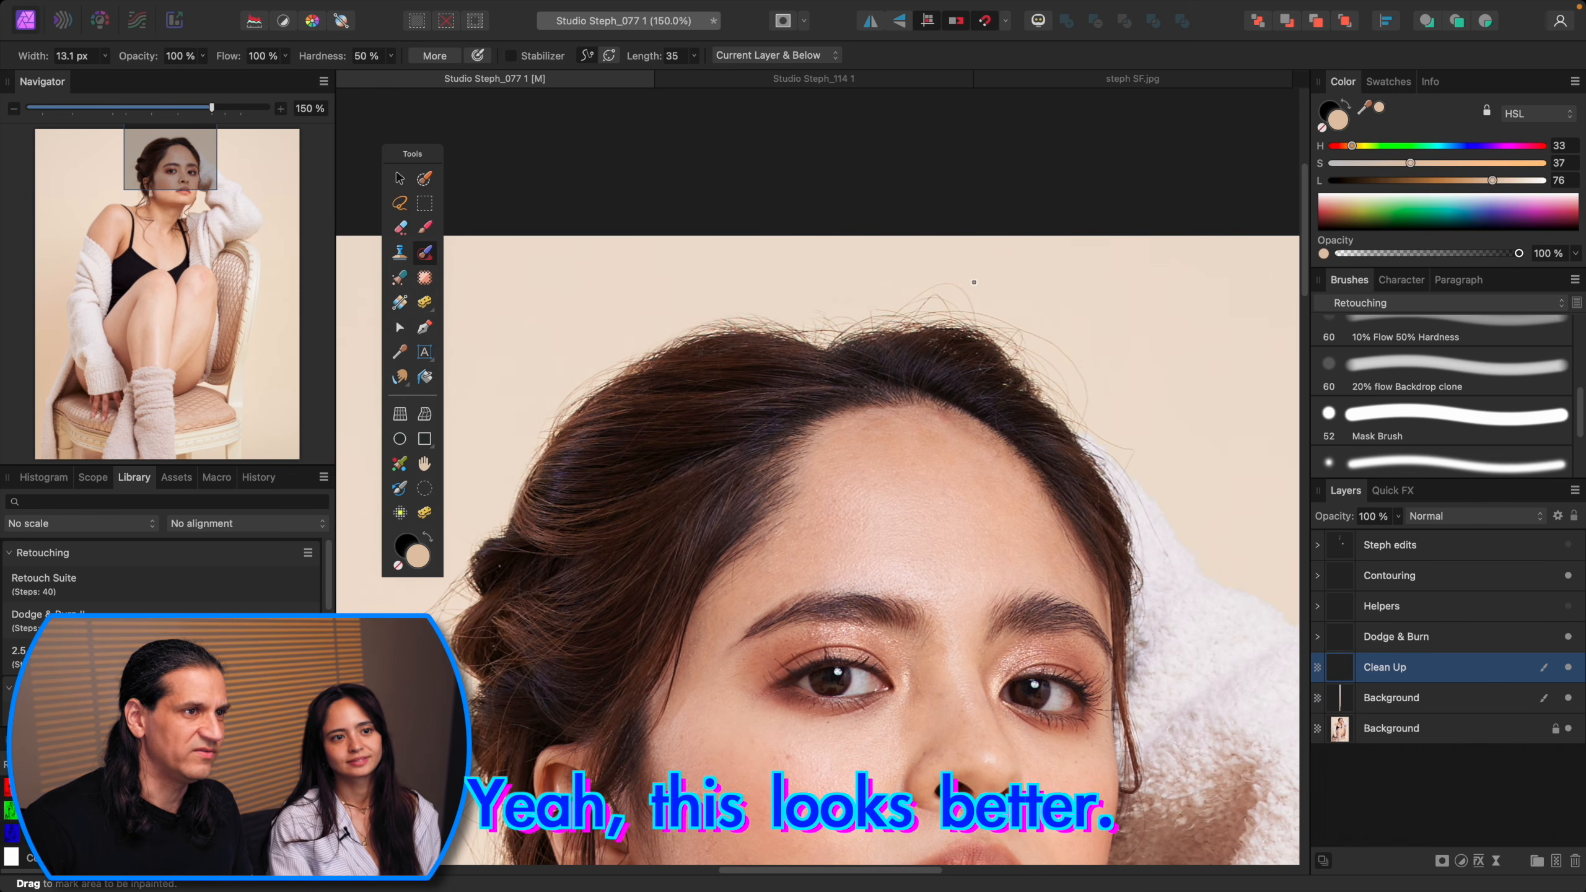
key(s)
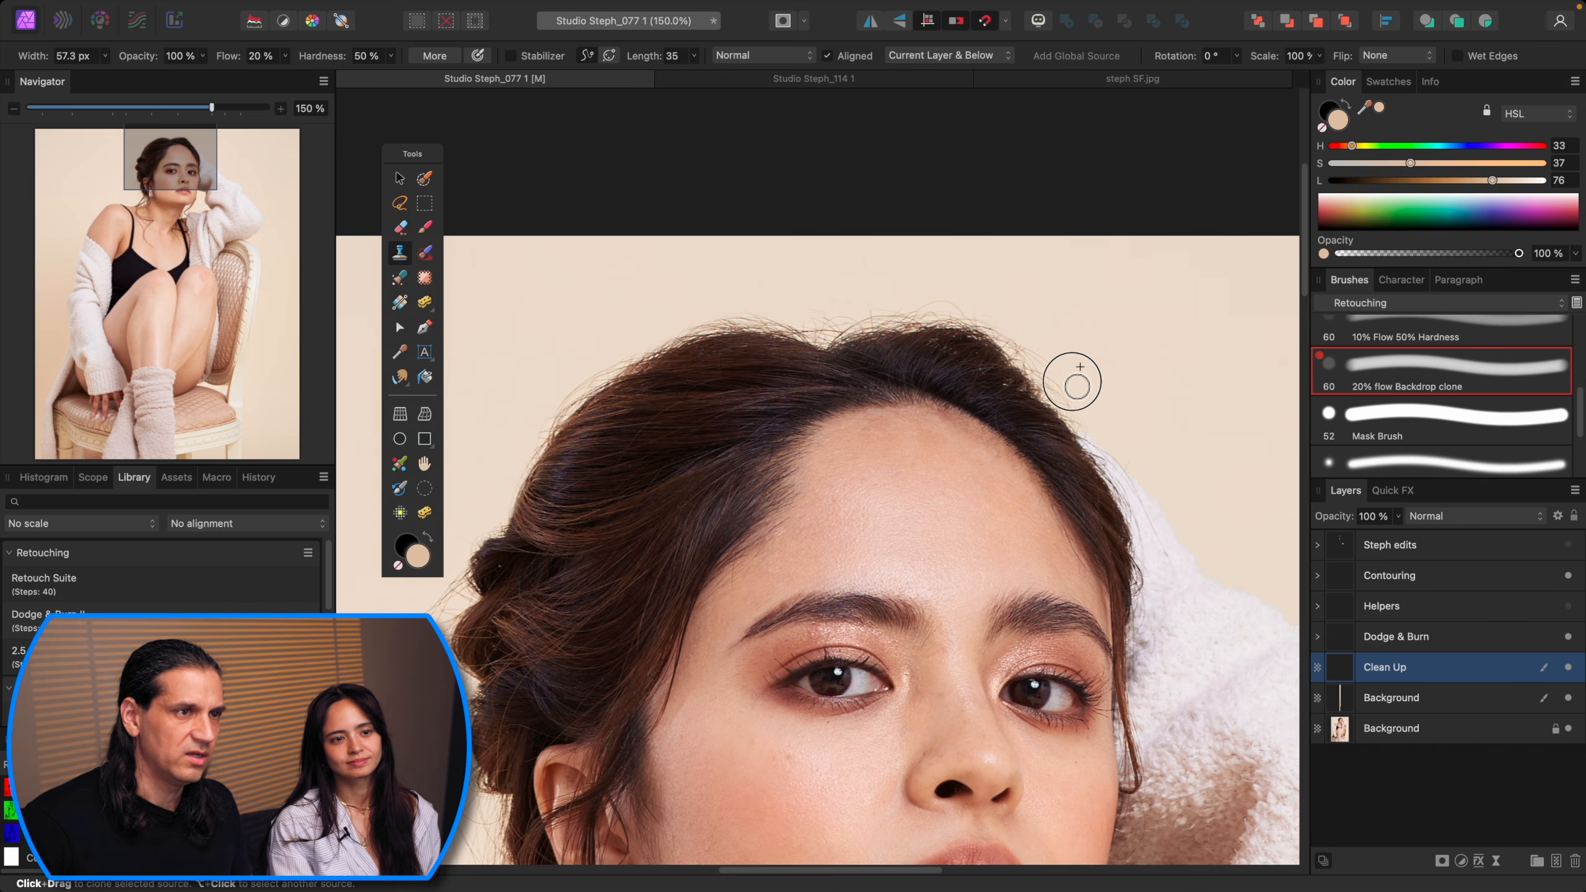
key(space)
drag(708, 475, 941, 204)
key(j)
drag(856, 466, 810, 526)
drag(910, 541, 809, 638)
drag(871, 518, 896, 607)
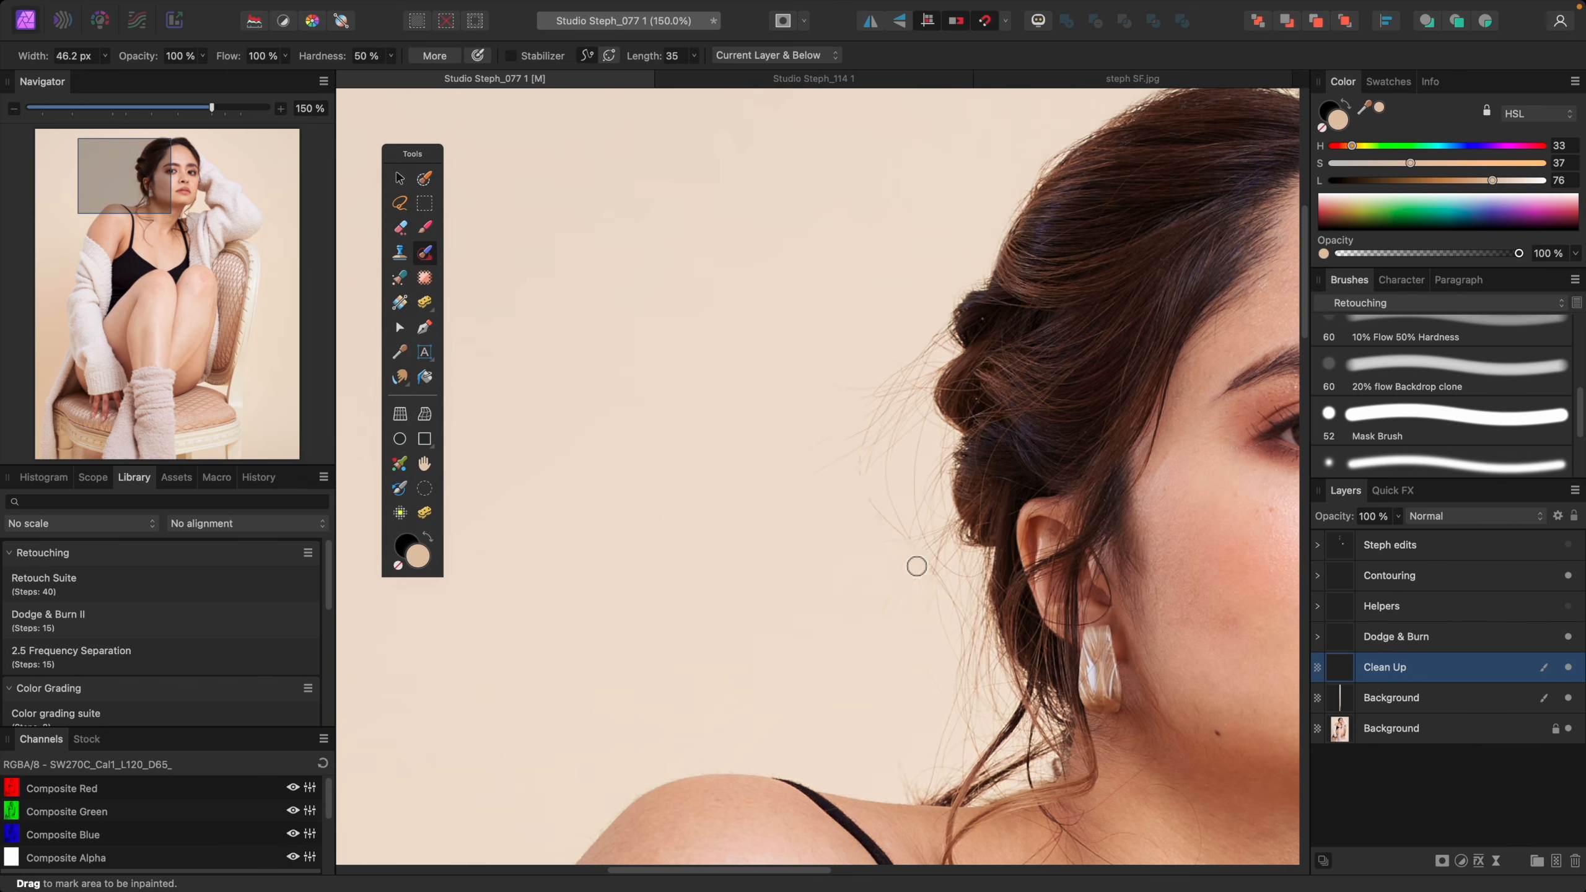
Step: Clone out the remaining flyaway hairs in the backdrop beside the head and ear, using a smaller brush near the top
key(s)
alt+click(839, 395)
drag(931, 350, 900, 391)
drag(942, 577, 927, 478)
key(space)
drag(946, 535, 927, 479)
key(space)
drag(956, 575, 927, 489)
alt+click(874, 545)
drag(887, 624, 864, 653)
key(bracketleft)
key(bracketleft)
key(bracketleft)
alt+click(850, 339)
mouse_move(881, 322)
mouse_down()
mouse_move(891, 371)
mouse_move(931, 317)
mouse_up()
Step: Clone out a mark on the black top just above the knees
key(super+0)
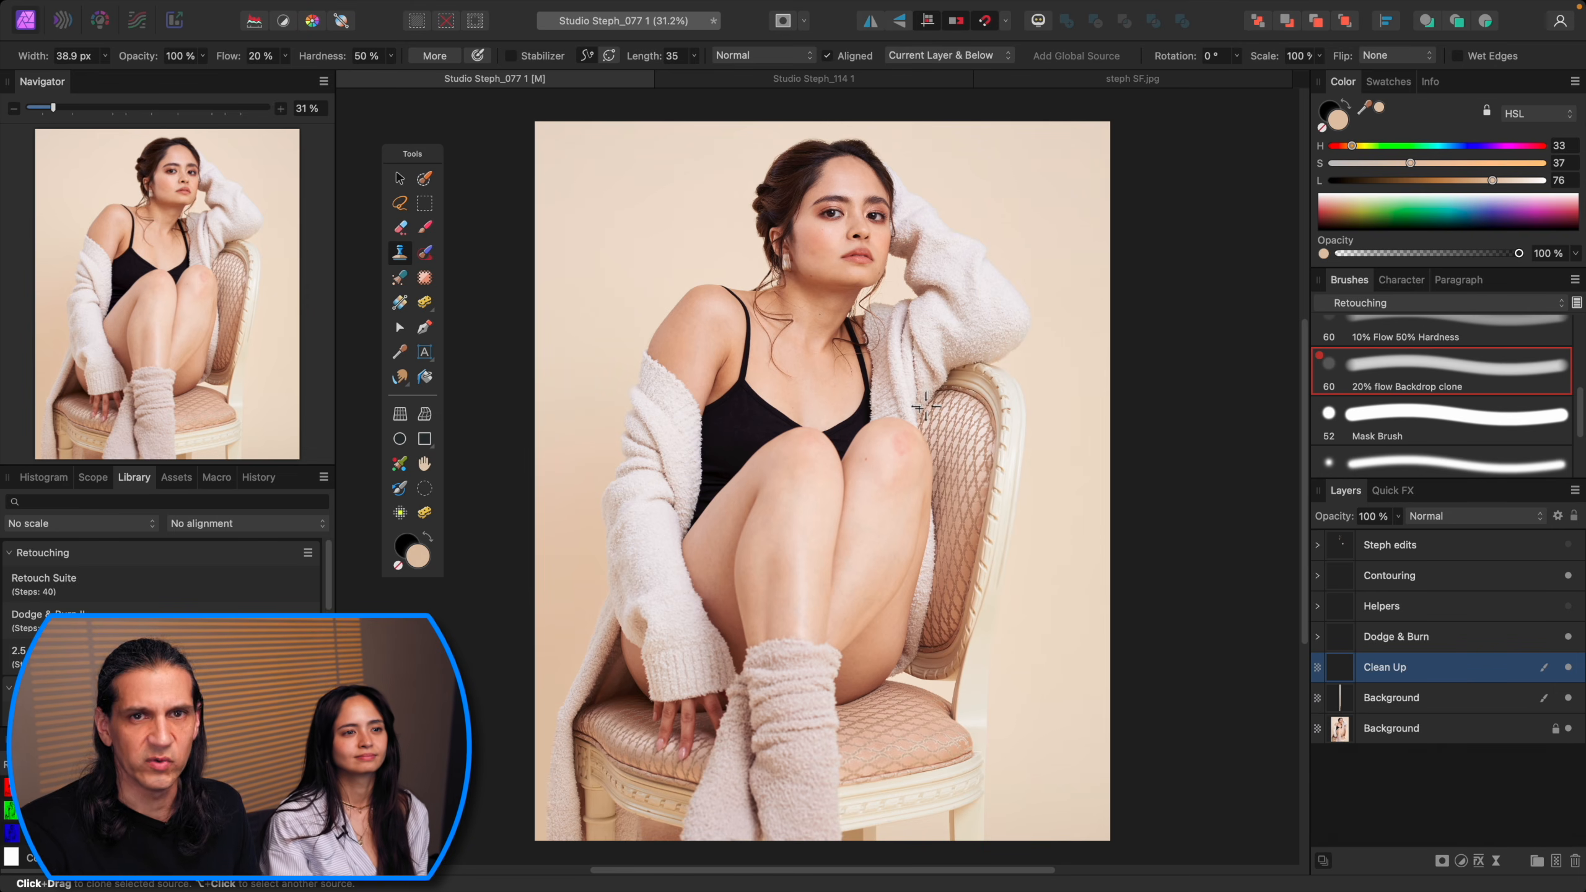
key(super+1)
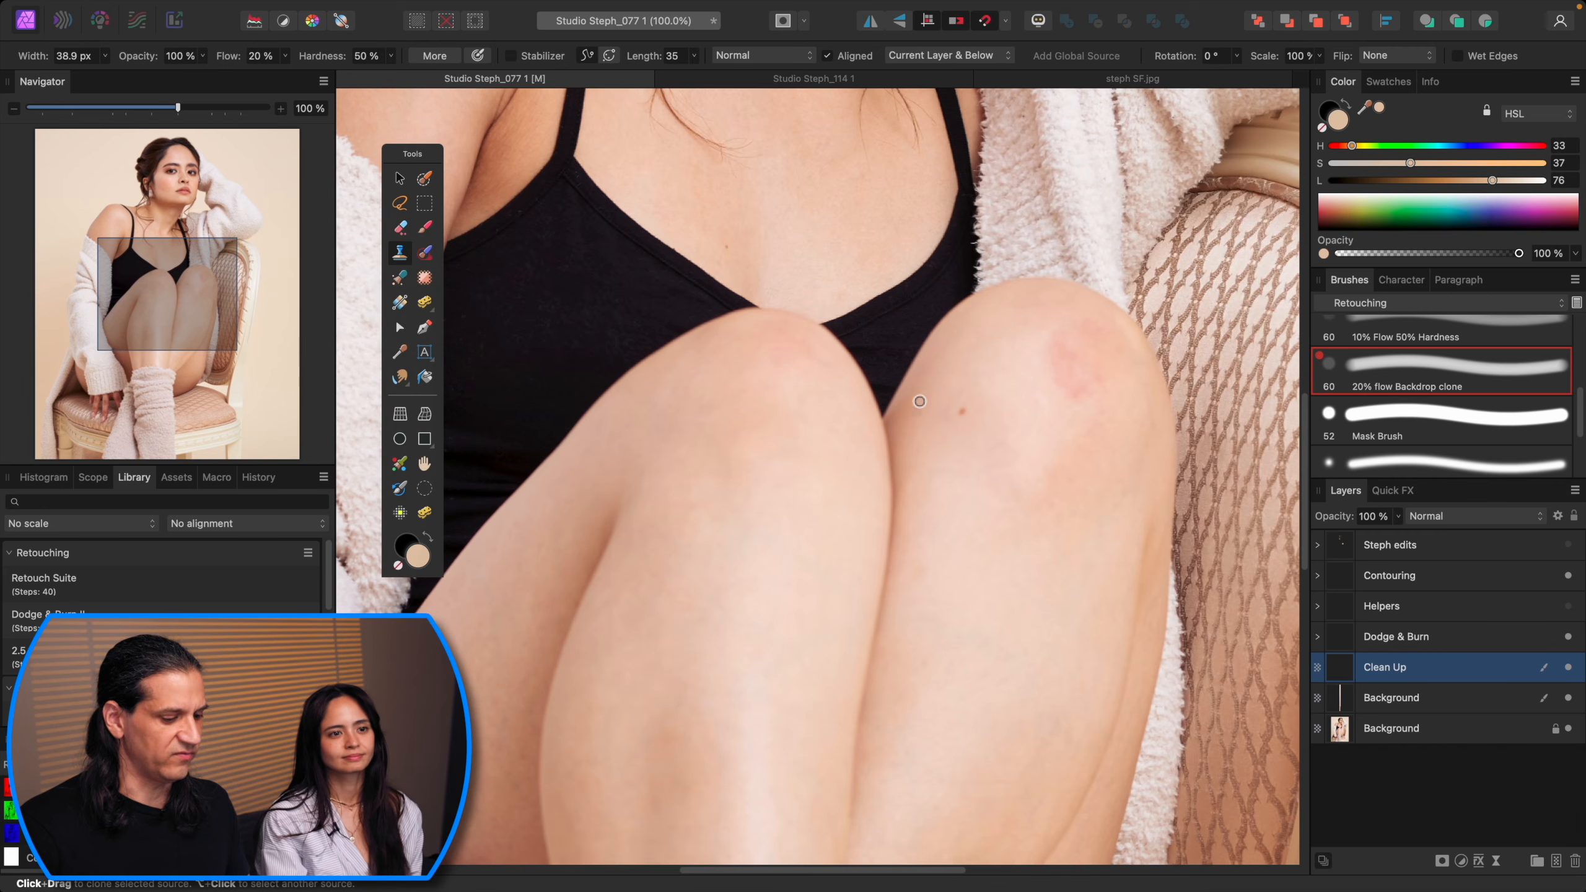
scroll(925, 475, up, 15)
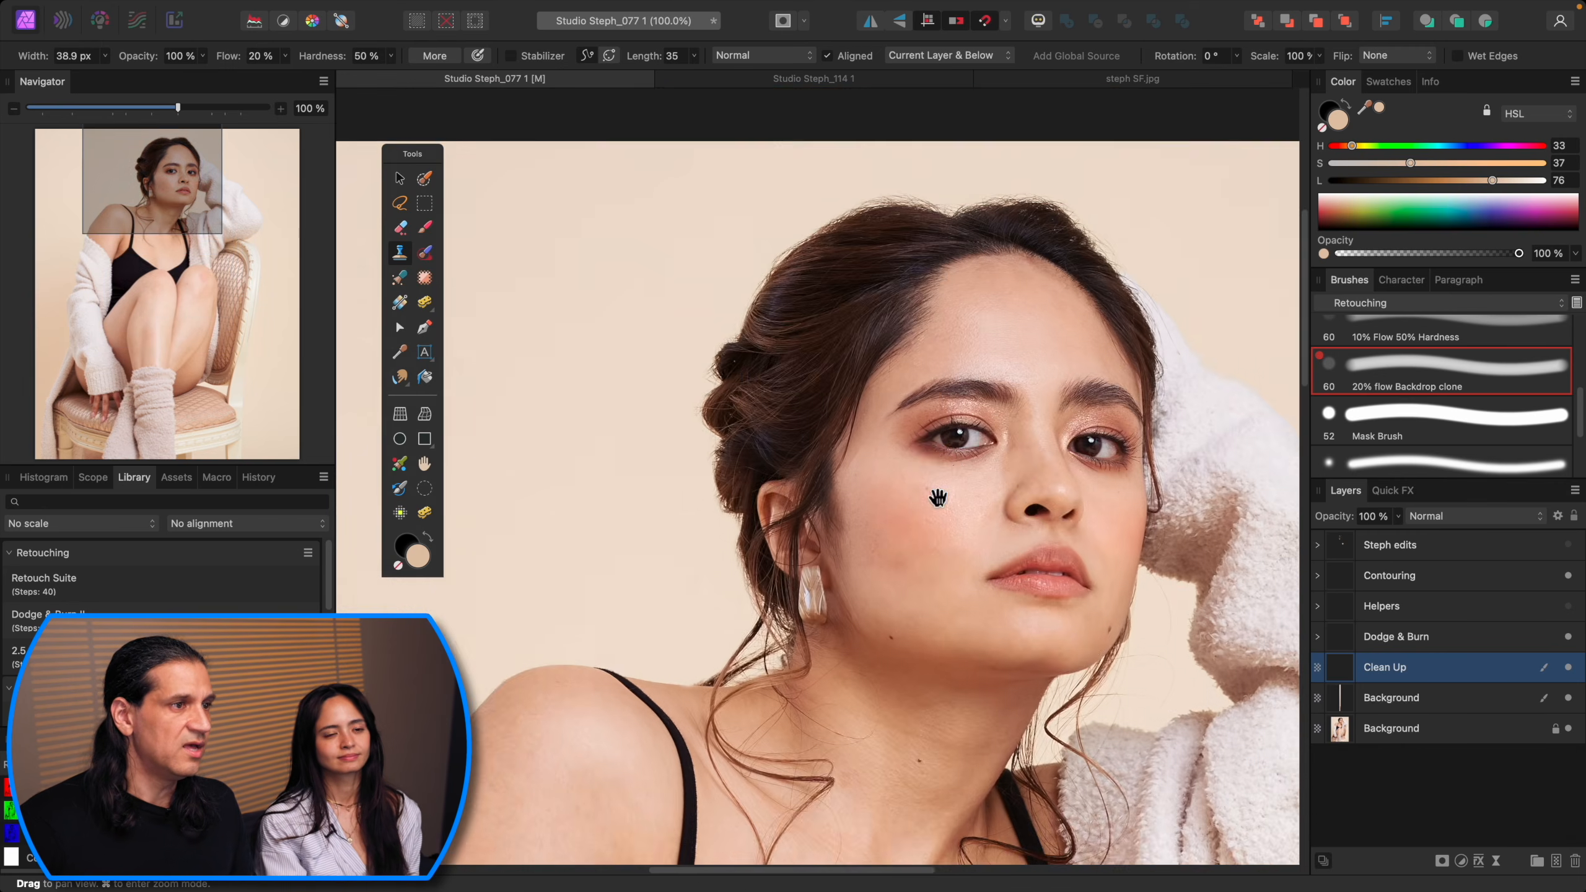
drag(938, 498, 906, 546)
Step: Add a new pixel layer above the Clean Up layer at the hairline
key(super+2)
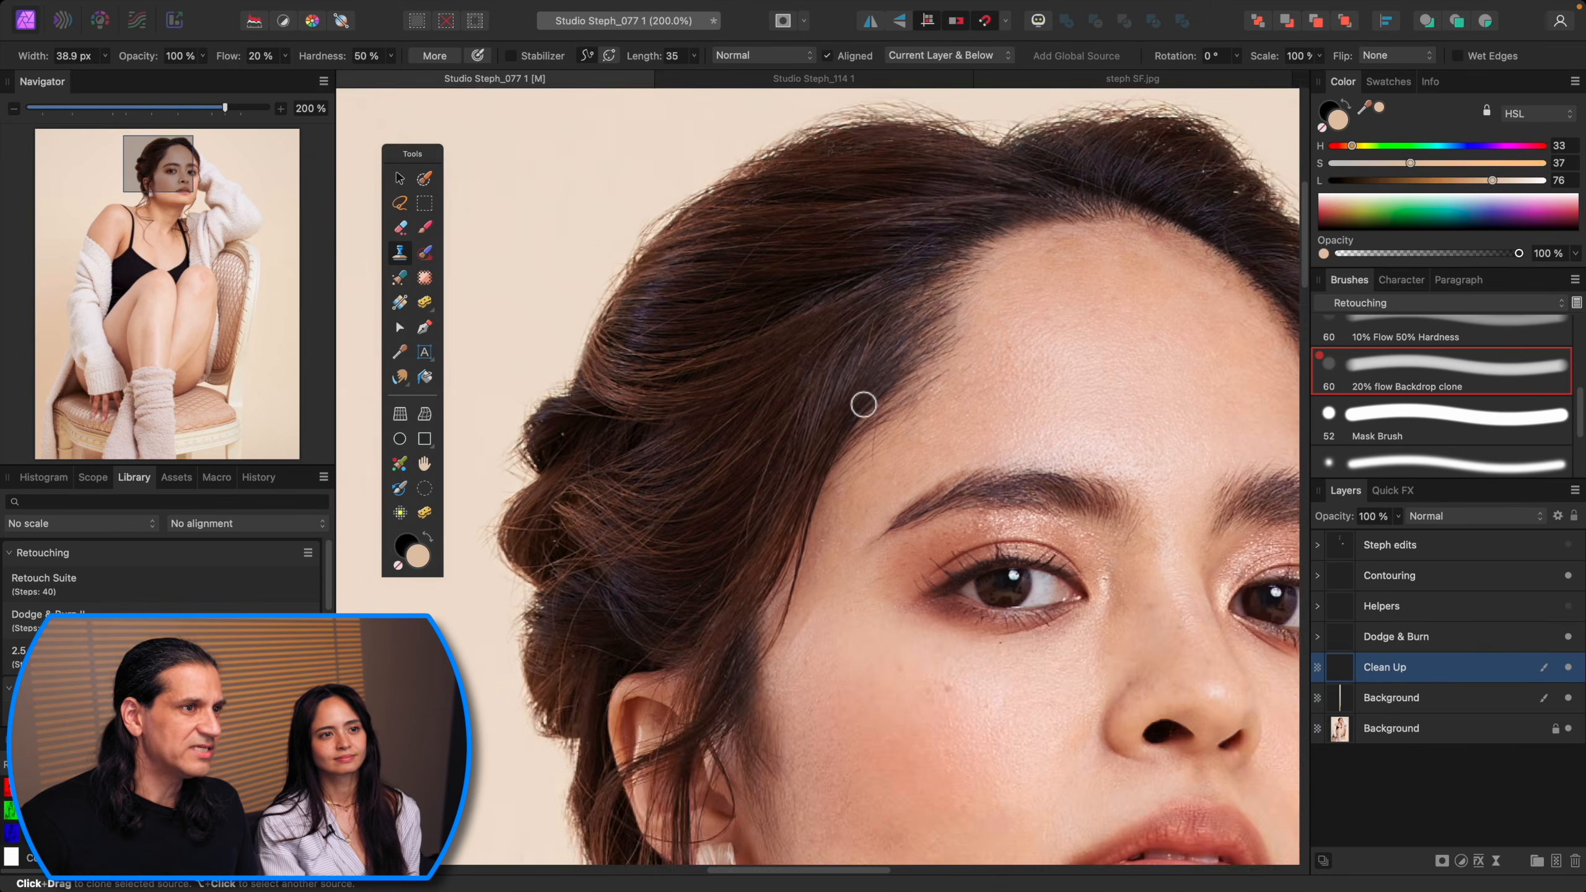
drag(863, 403, 945, 644)
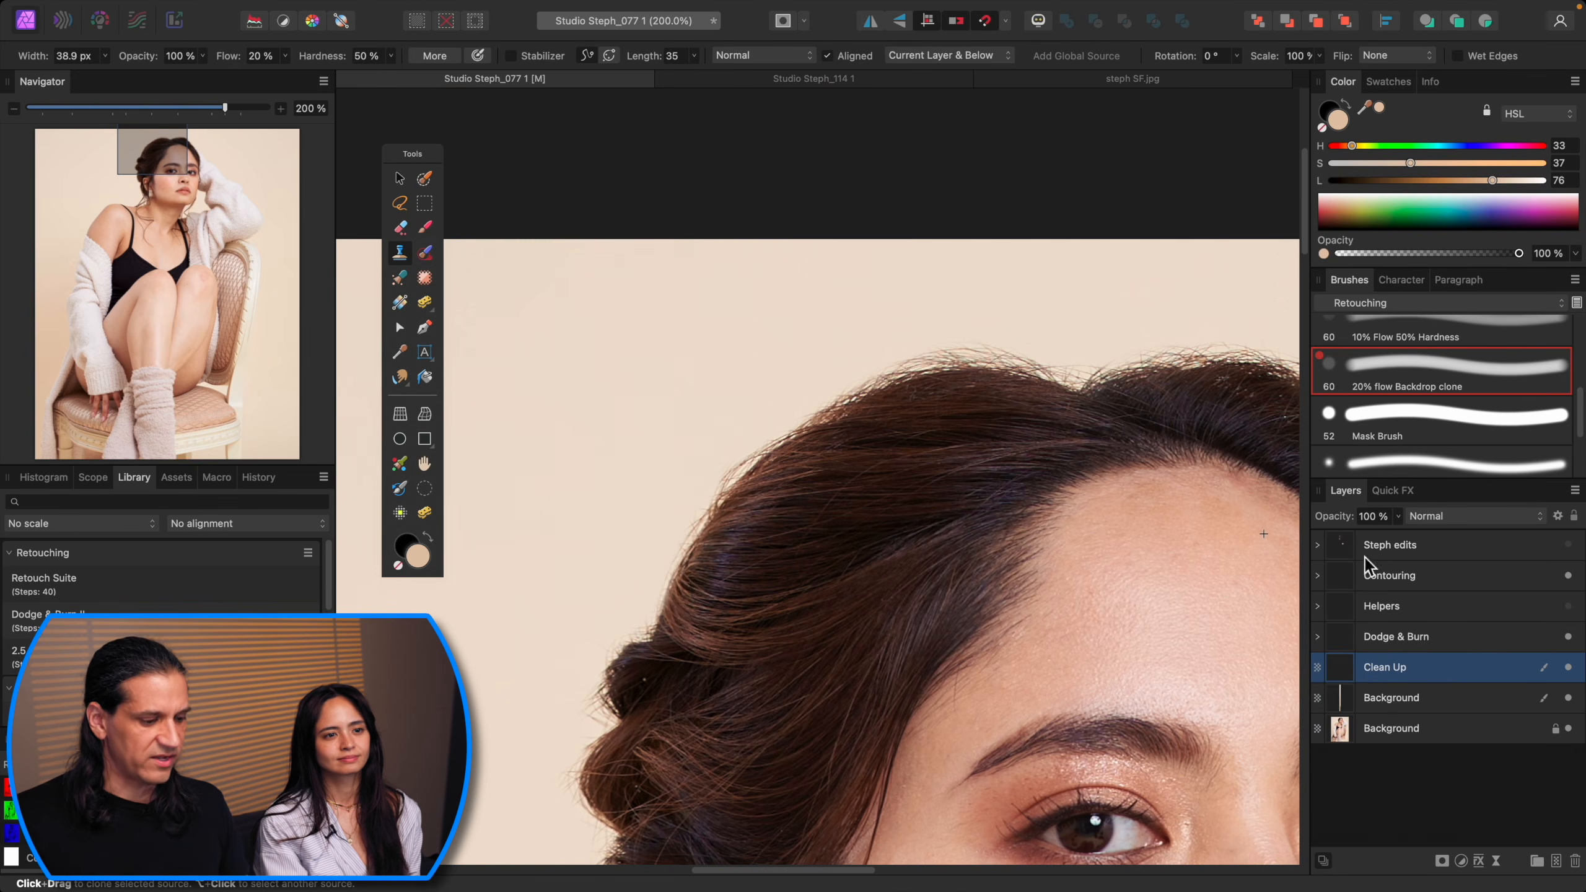
key(super+shift+n)
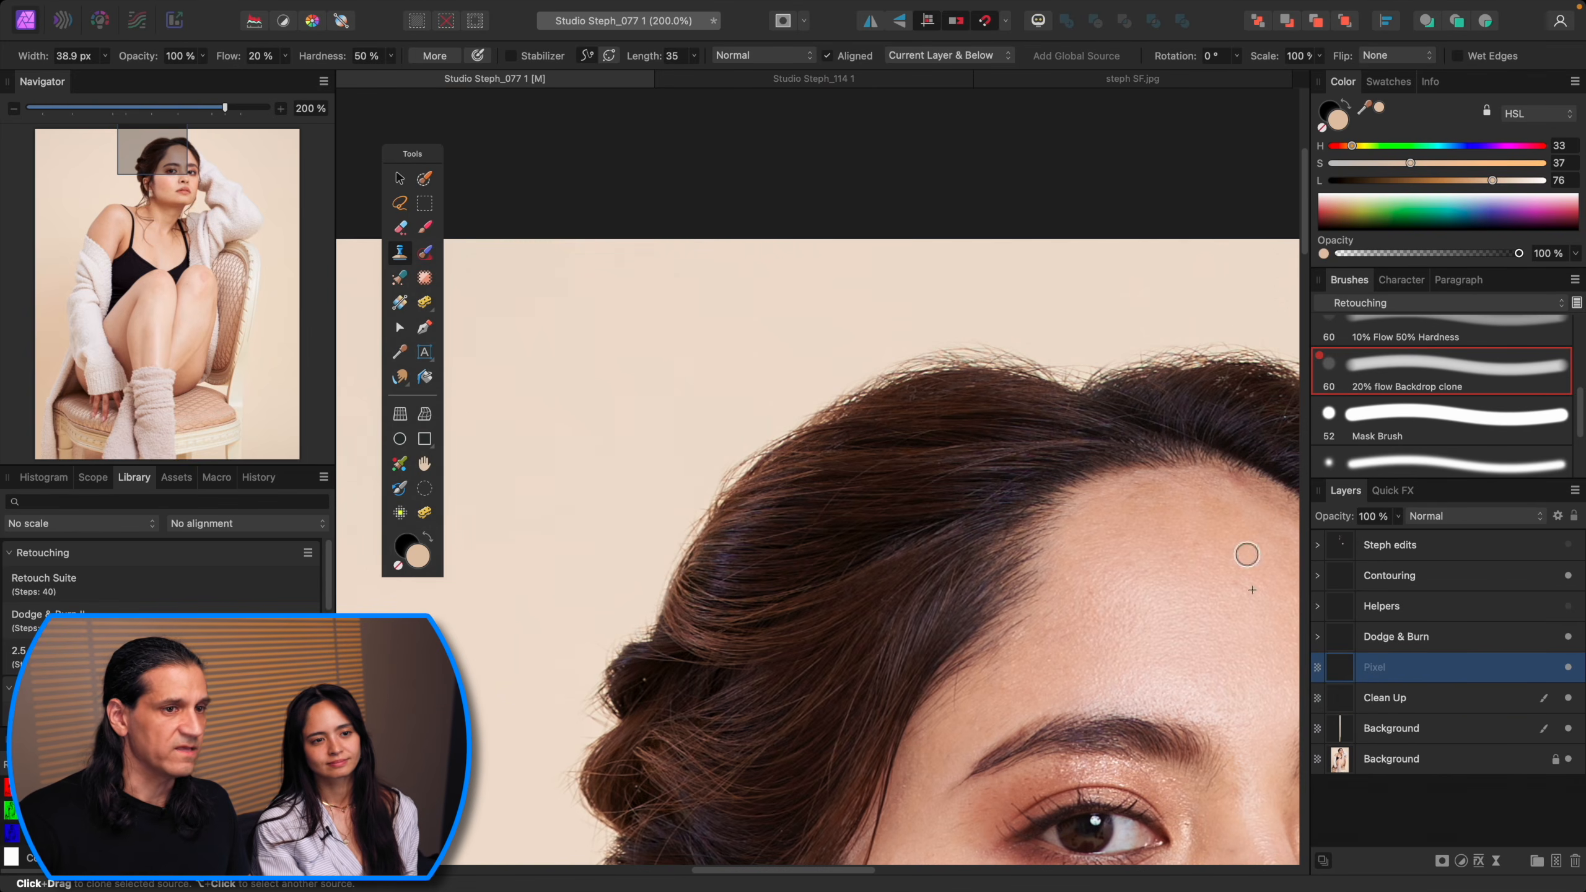
Step: Paint a fine hair strand on the hairline with the 1 px Hair 2 brush using a sampled dark hair colour
drag(1583, 417, 1561, 459)
click(1502, 415)
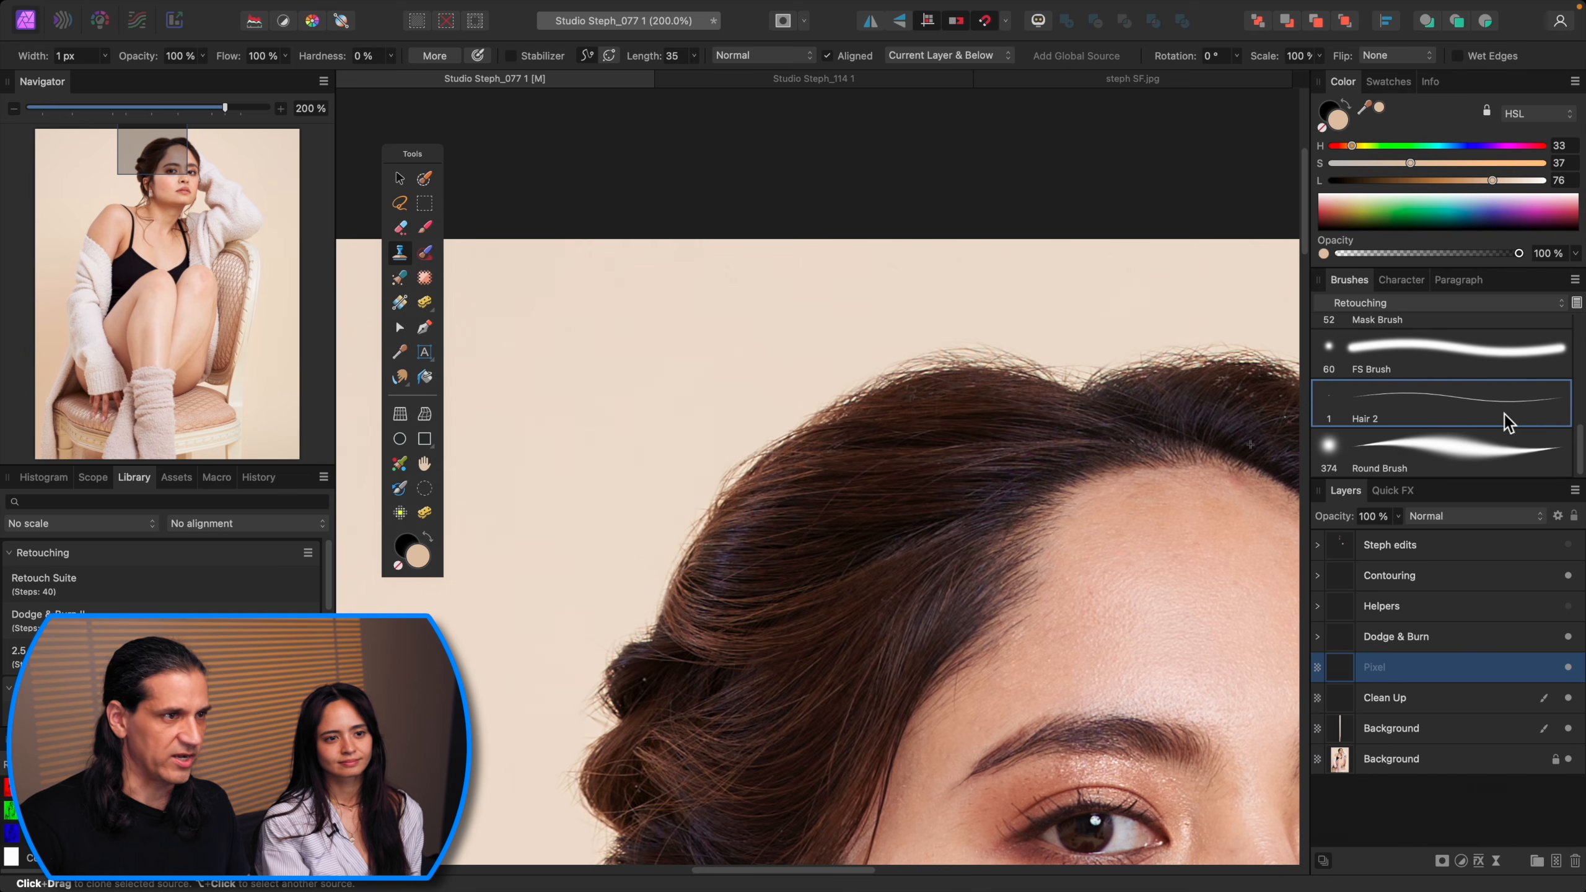
key(b)
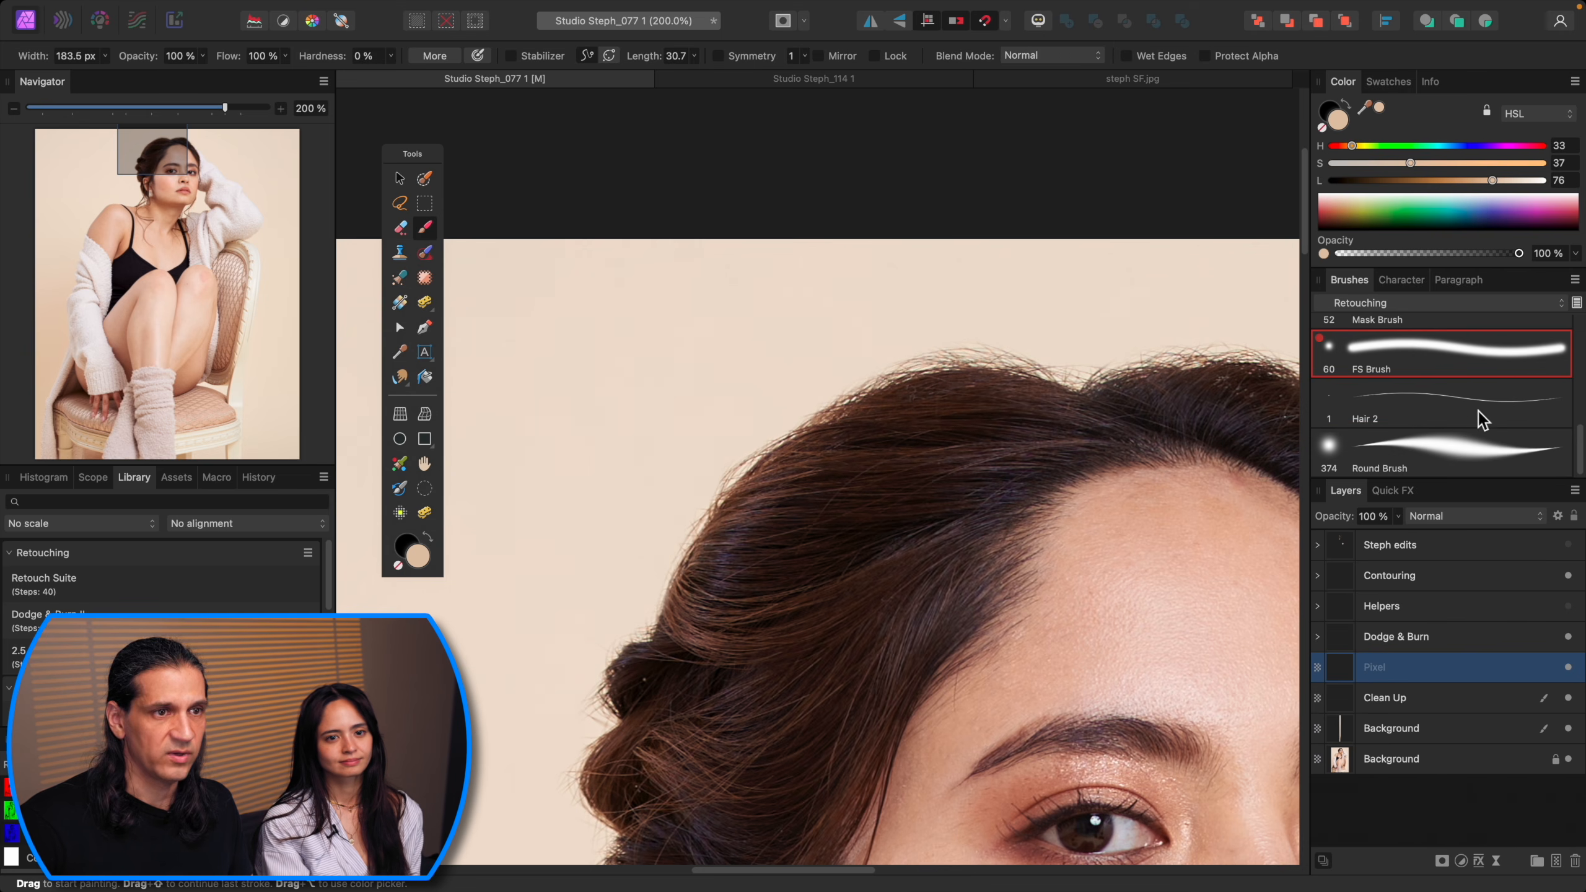
click(1470, 396)
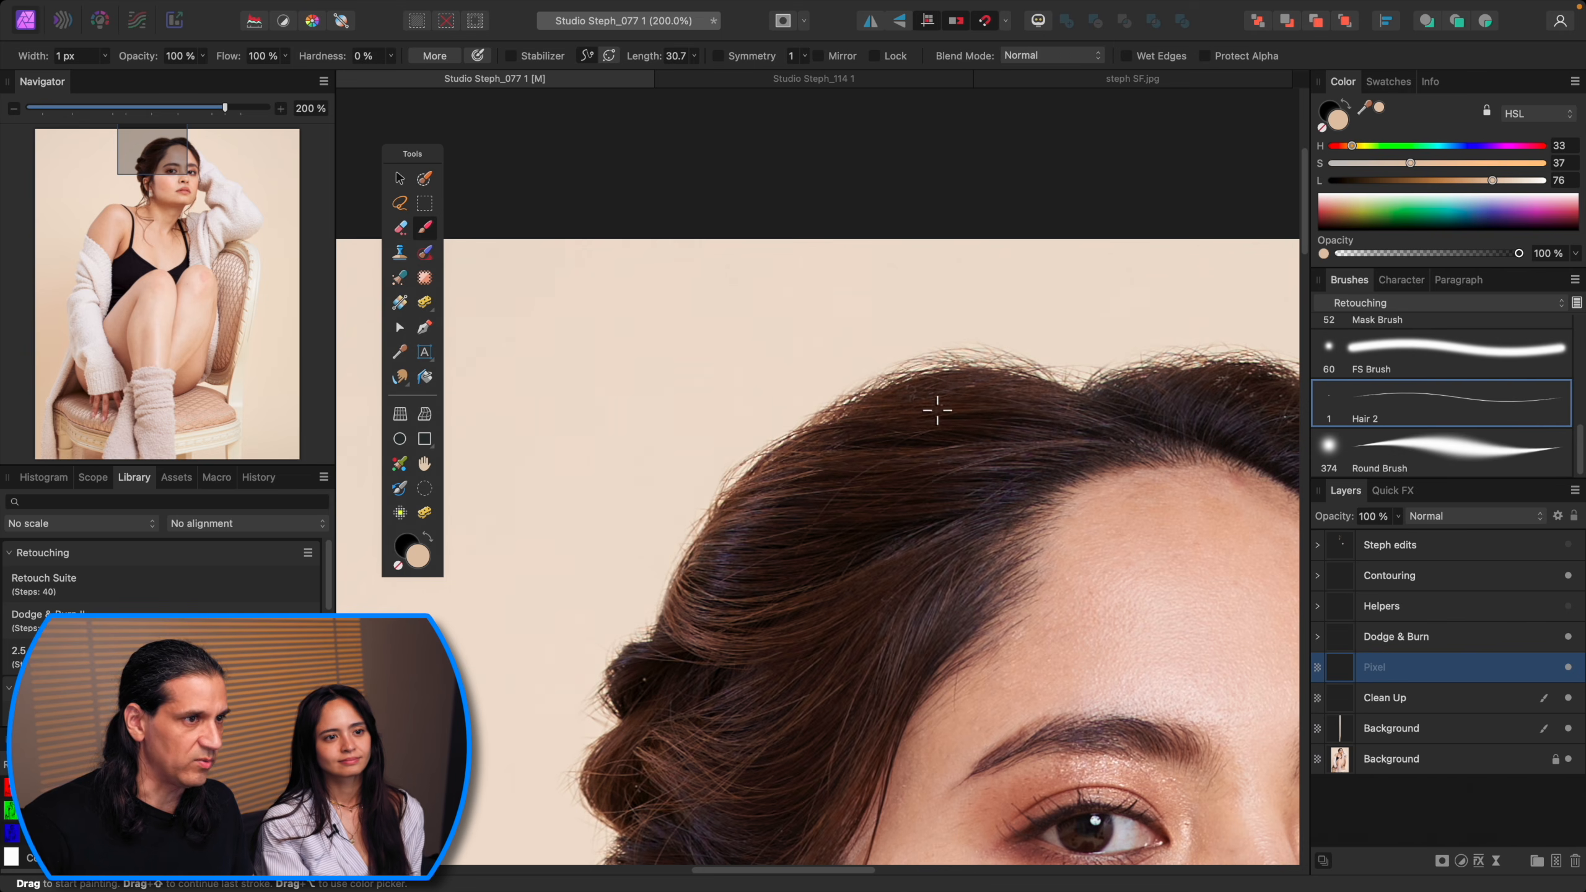
alt+click(900, 407)
mouse_move(891, 382)
mouse_down()
mouse_move(903, 365)
mouse_move(981, 375)
mouse_up()
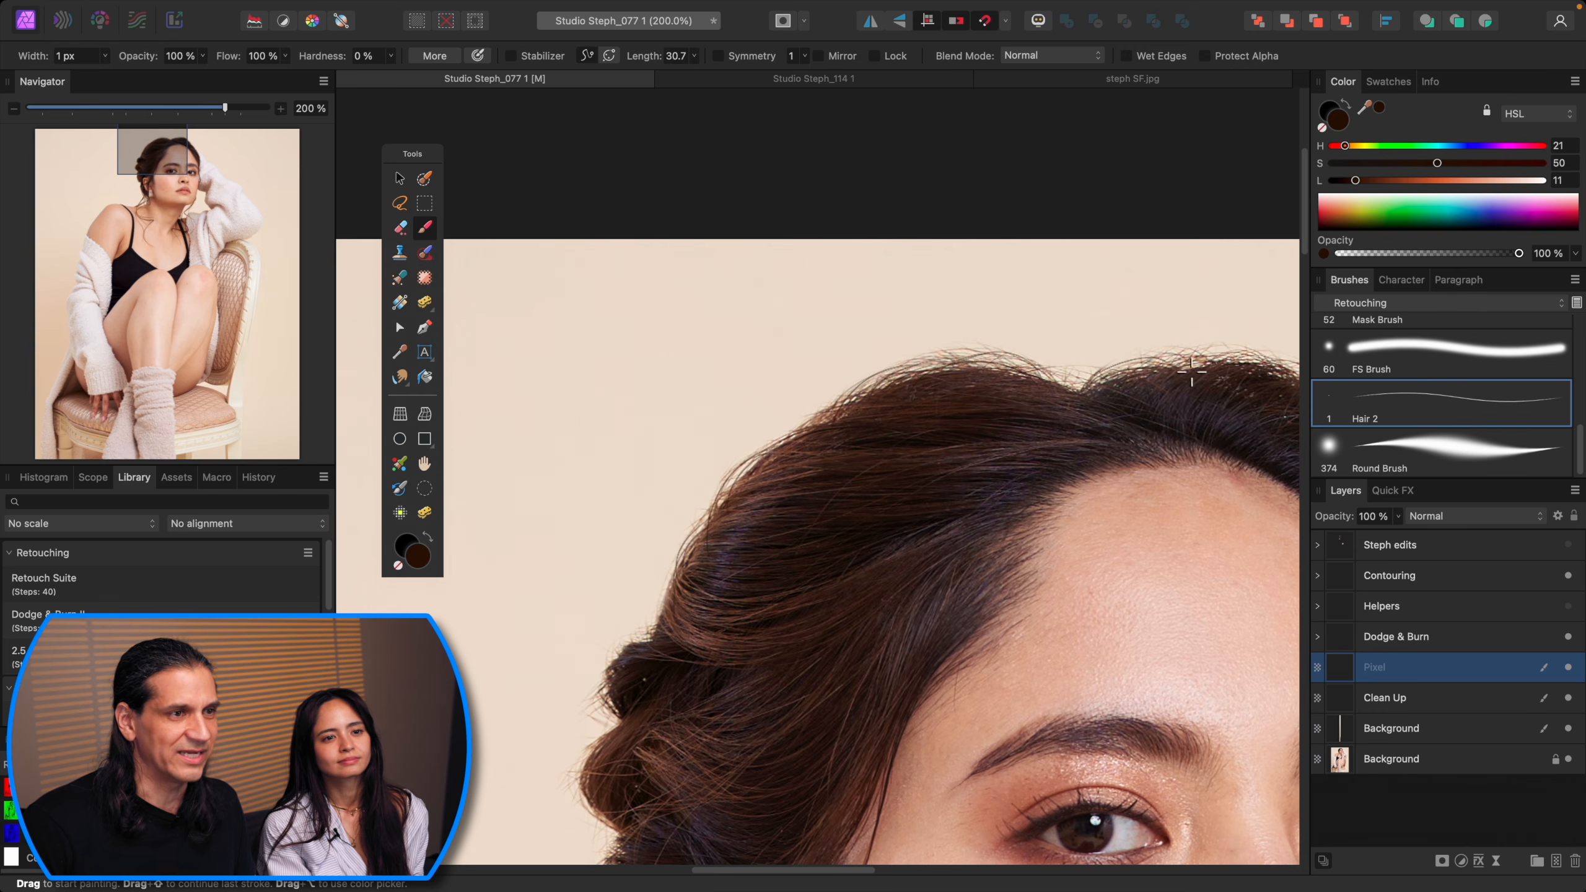
Step: Paint more hair strands along the hairline with freshly sampled hair colours, undoing one stroke
scroll(1123, 359, right, 5)
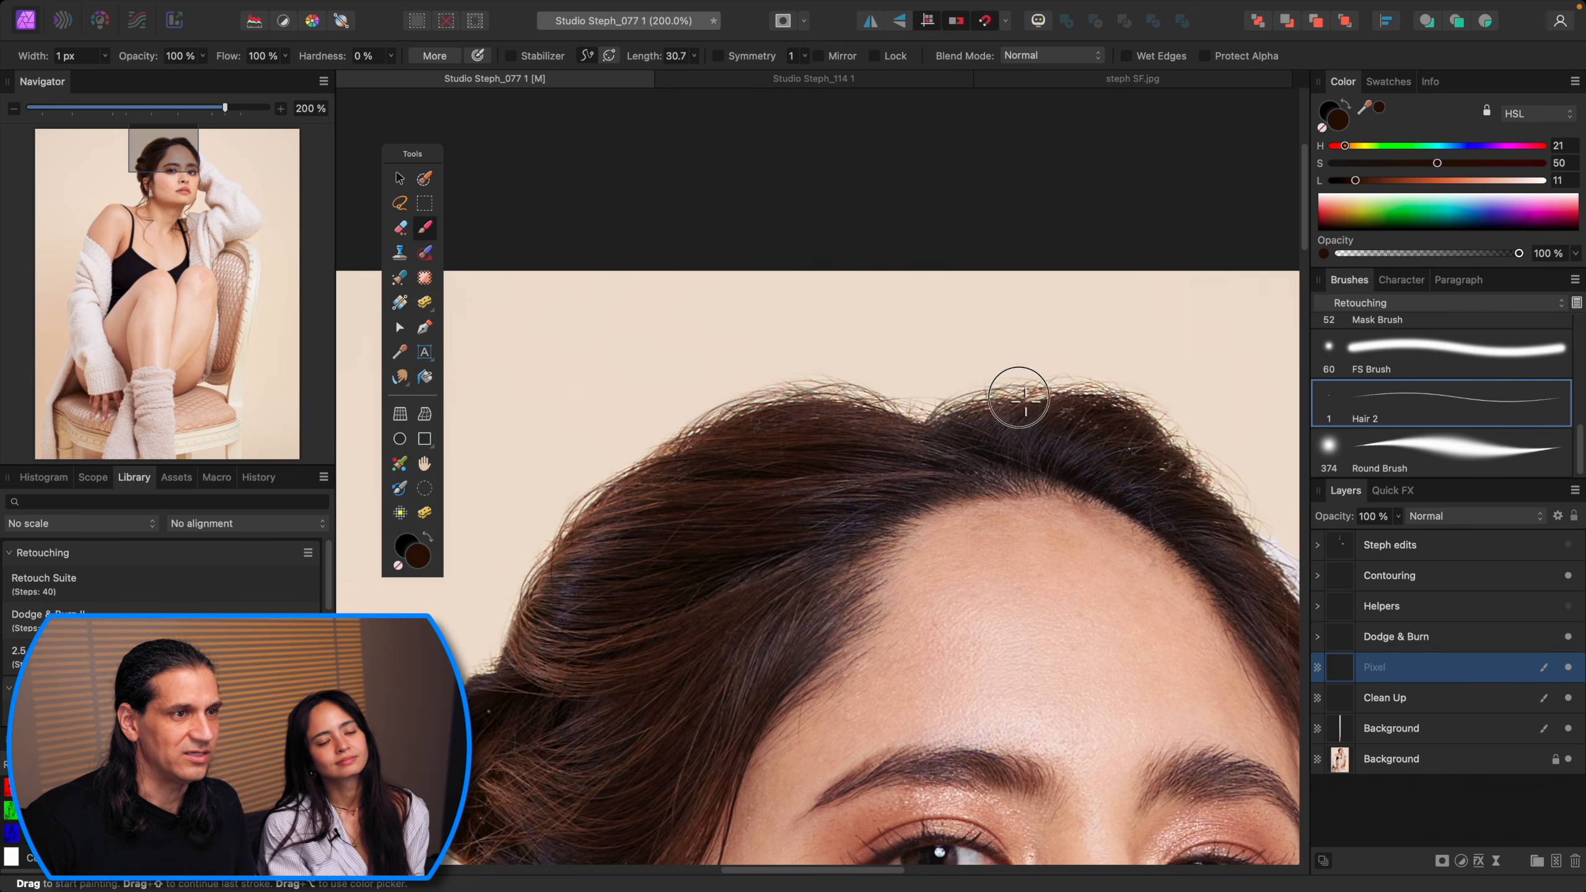
alt+click(1093, 409)
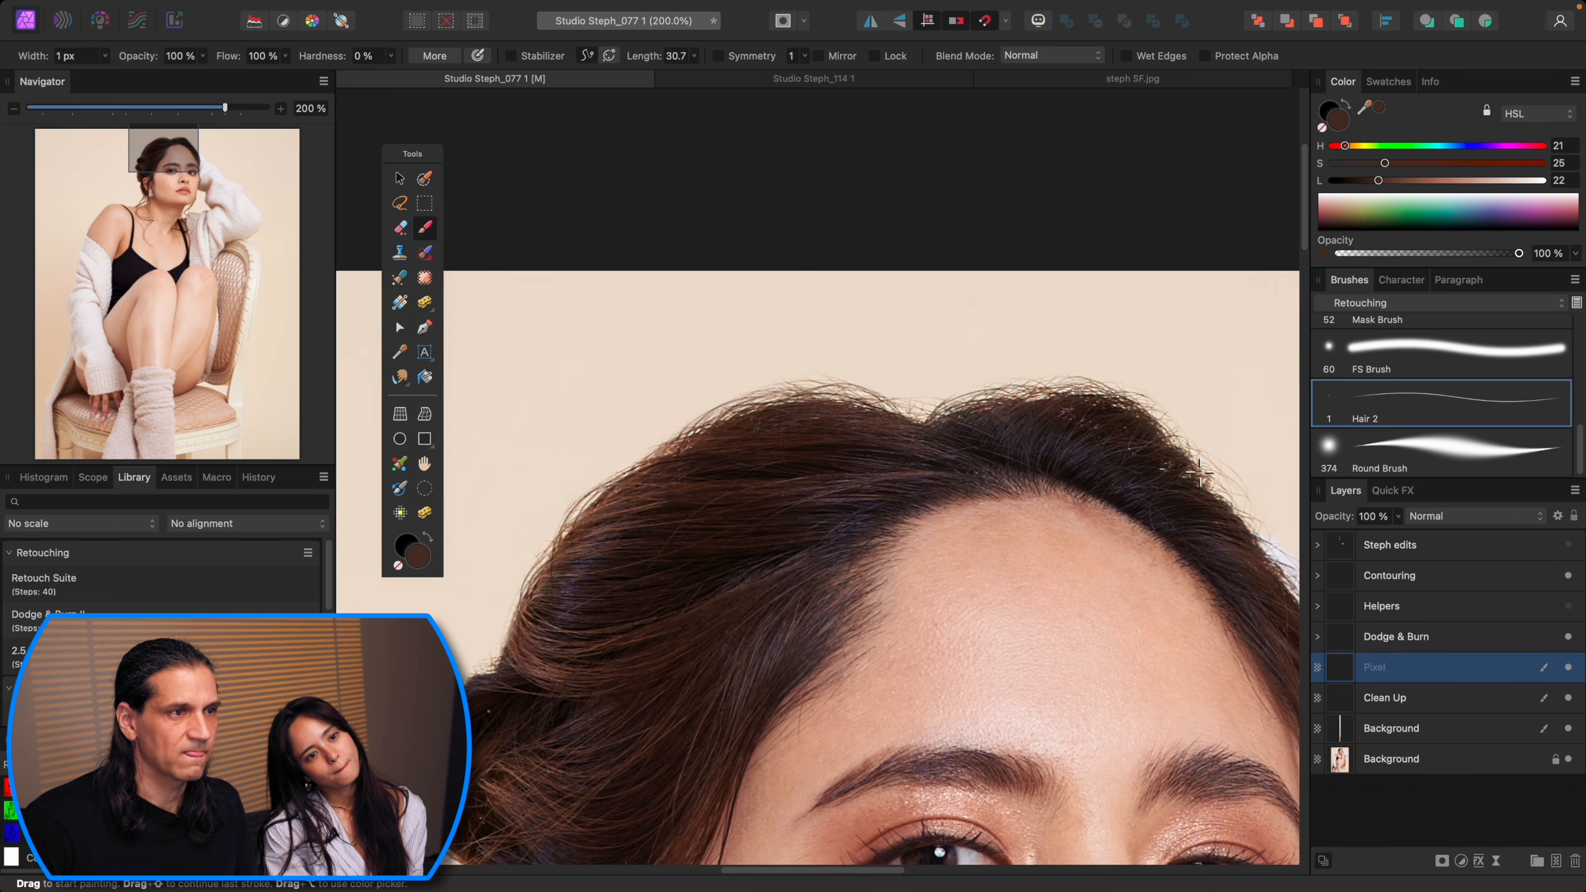
drag(1198, 475, 999, 454)
alt+click(936, 403)
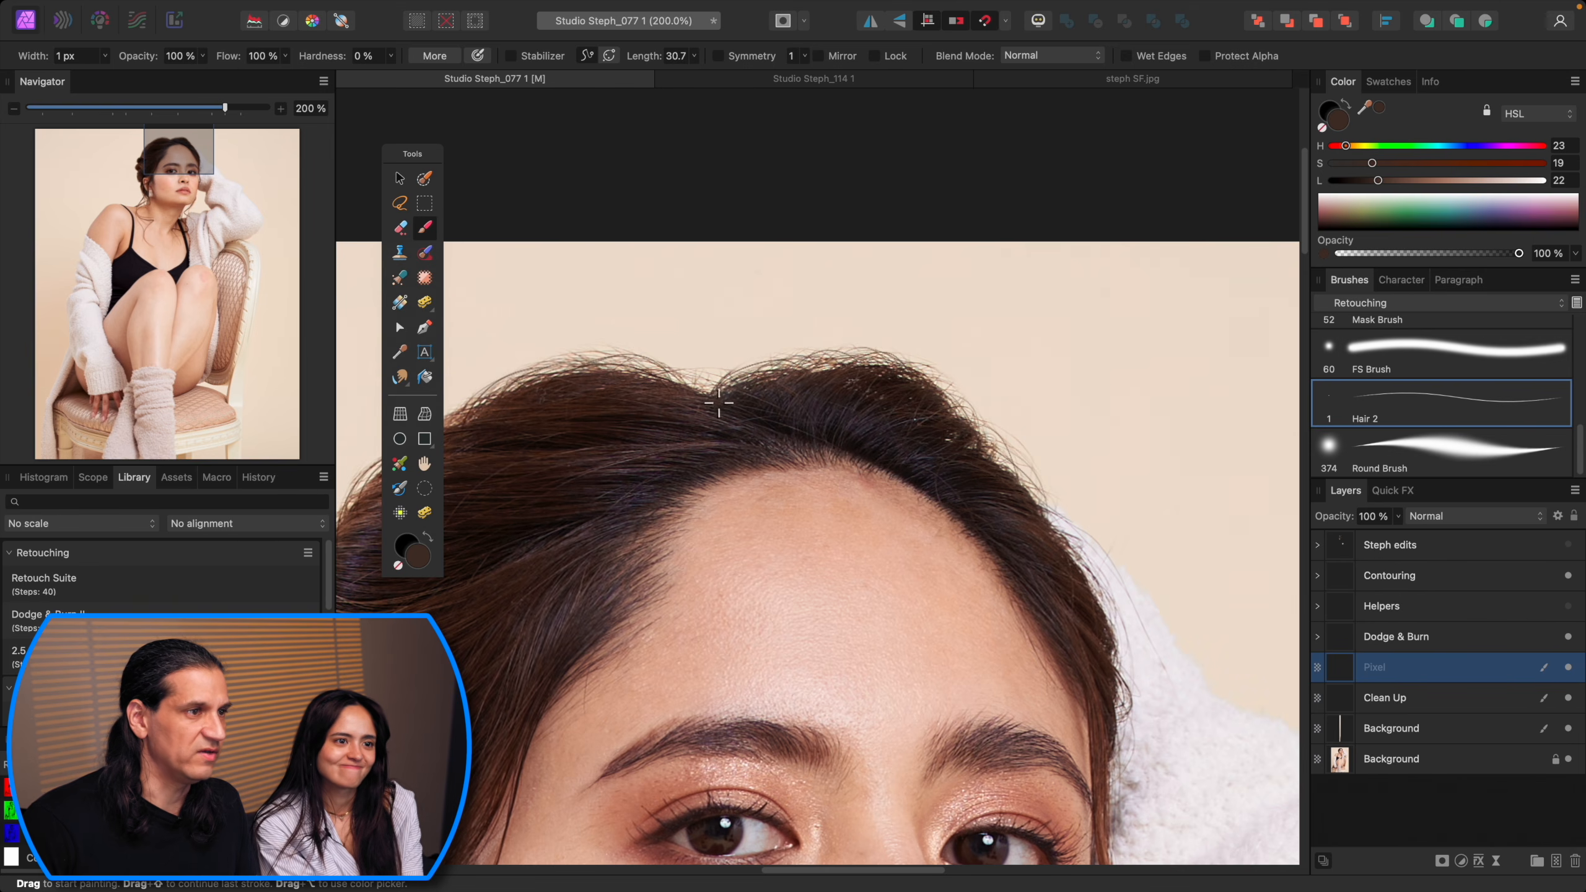
drag(708, 396, 707, 344)
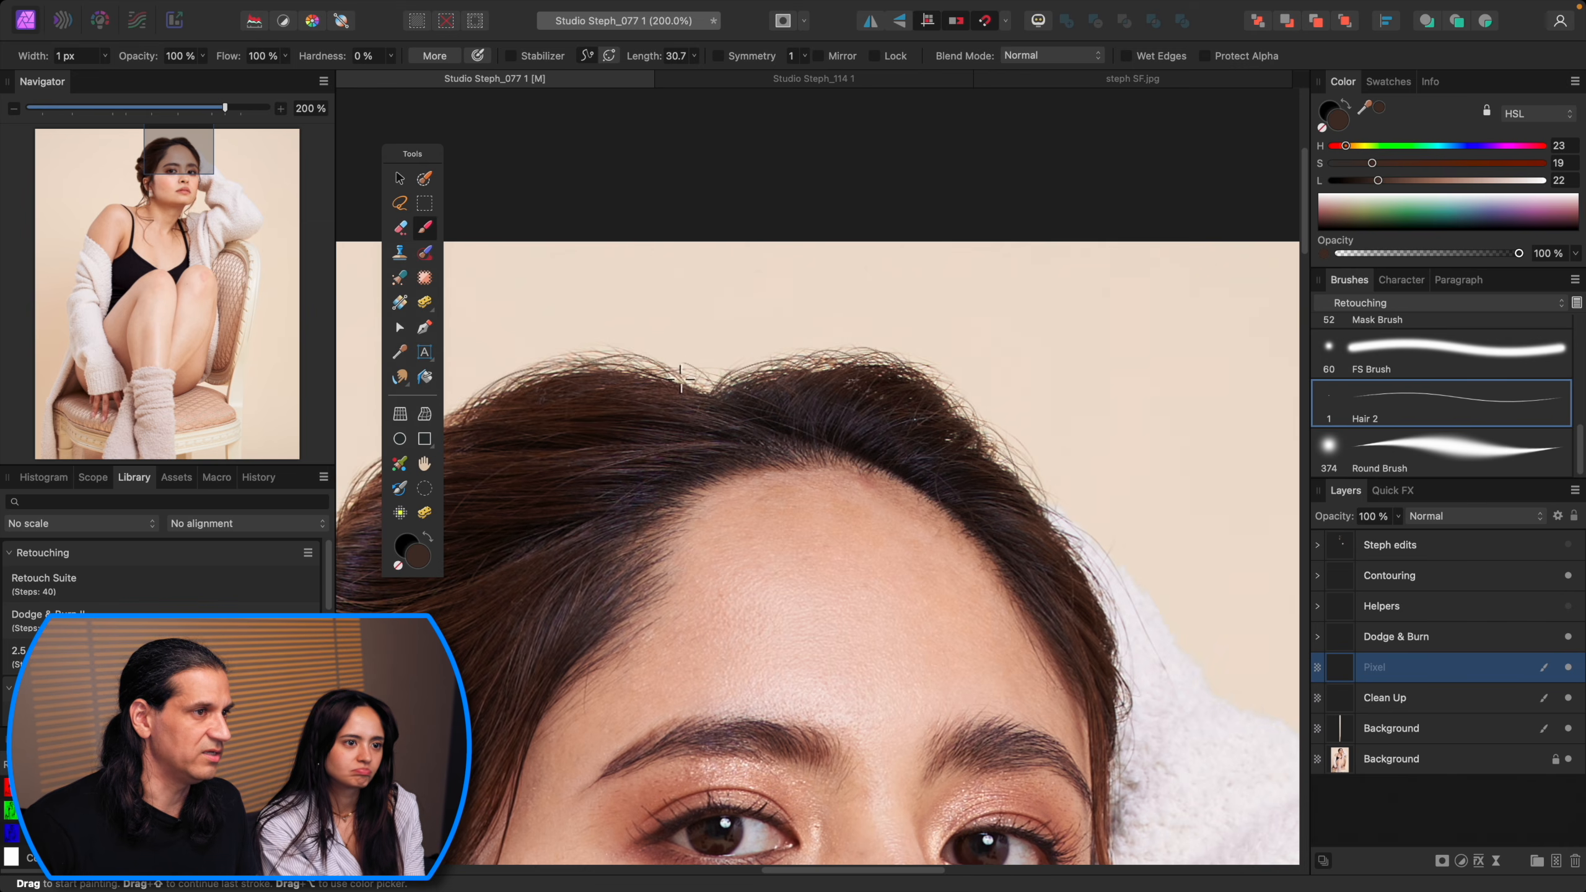
key(super+z)
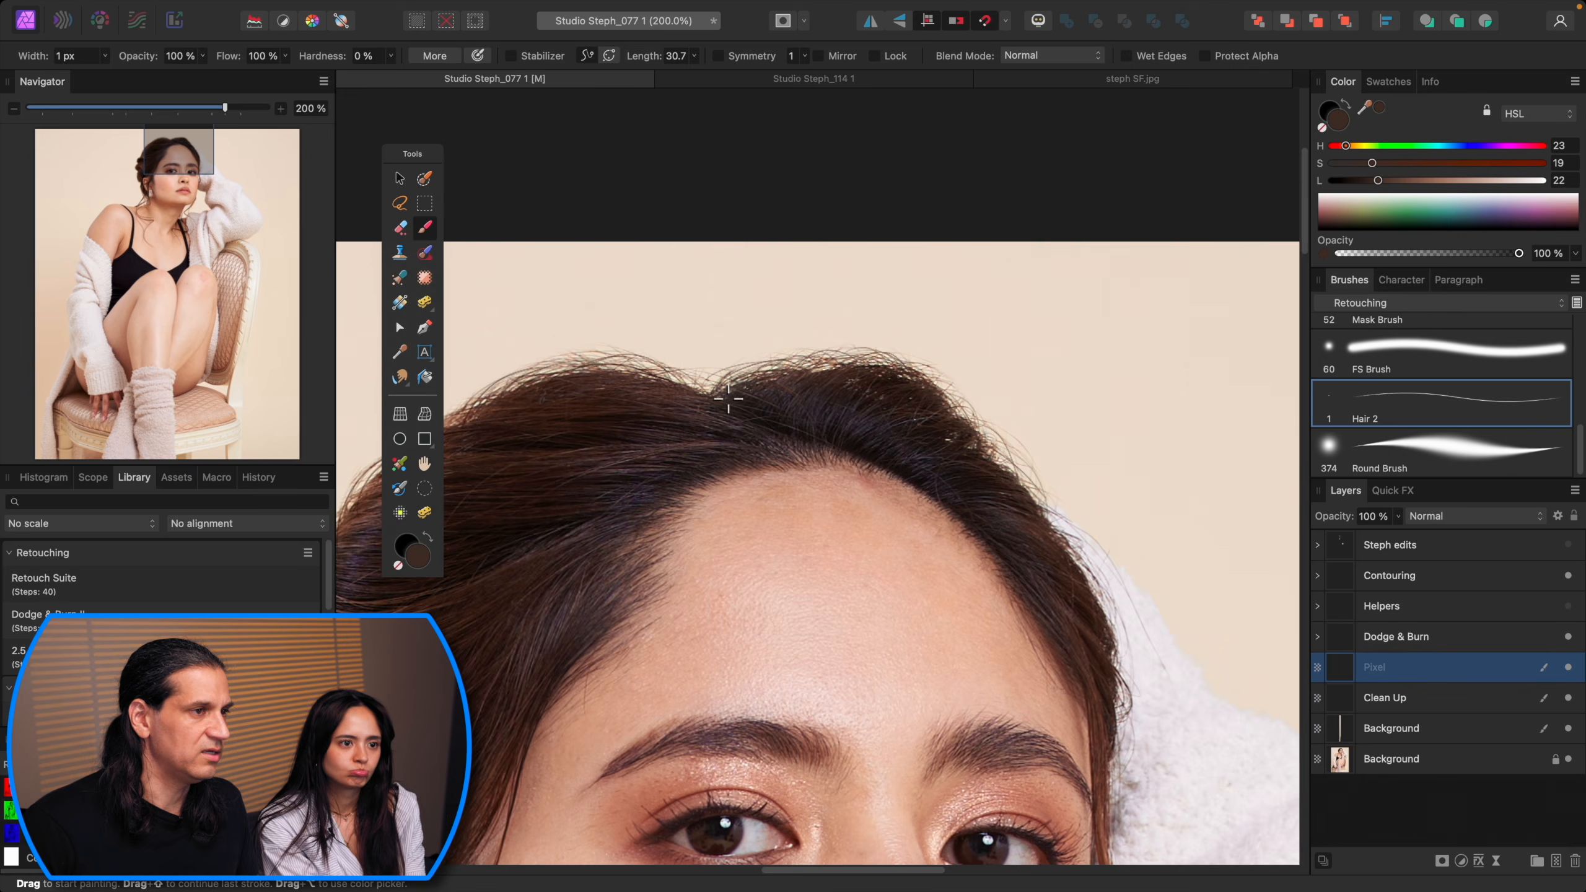
drag(641, 432, 1003, 303)
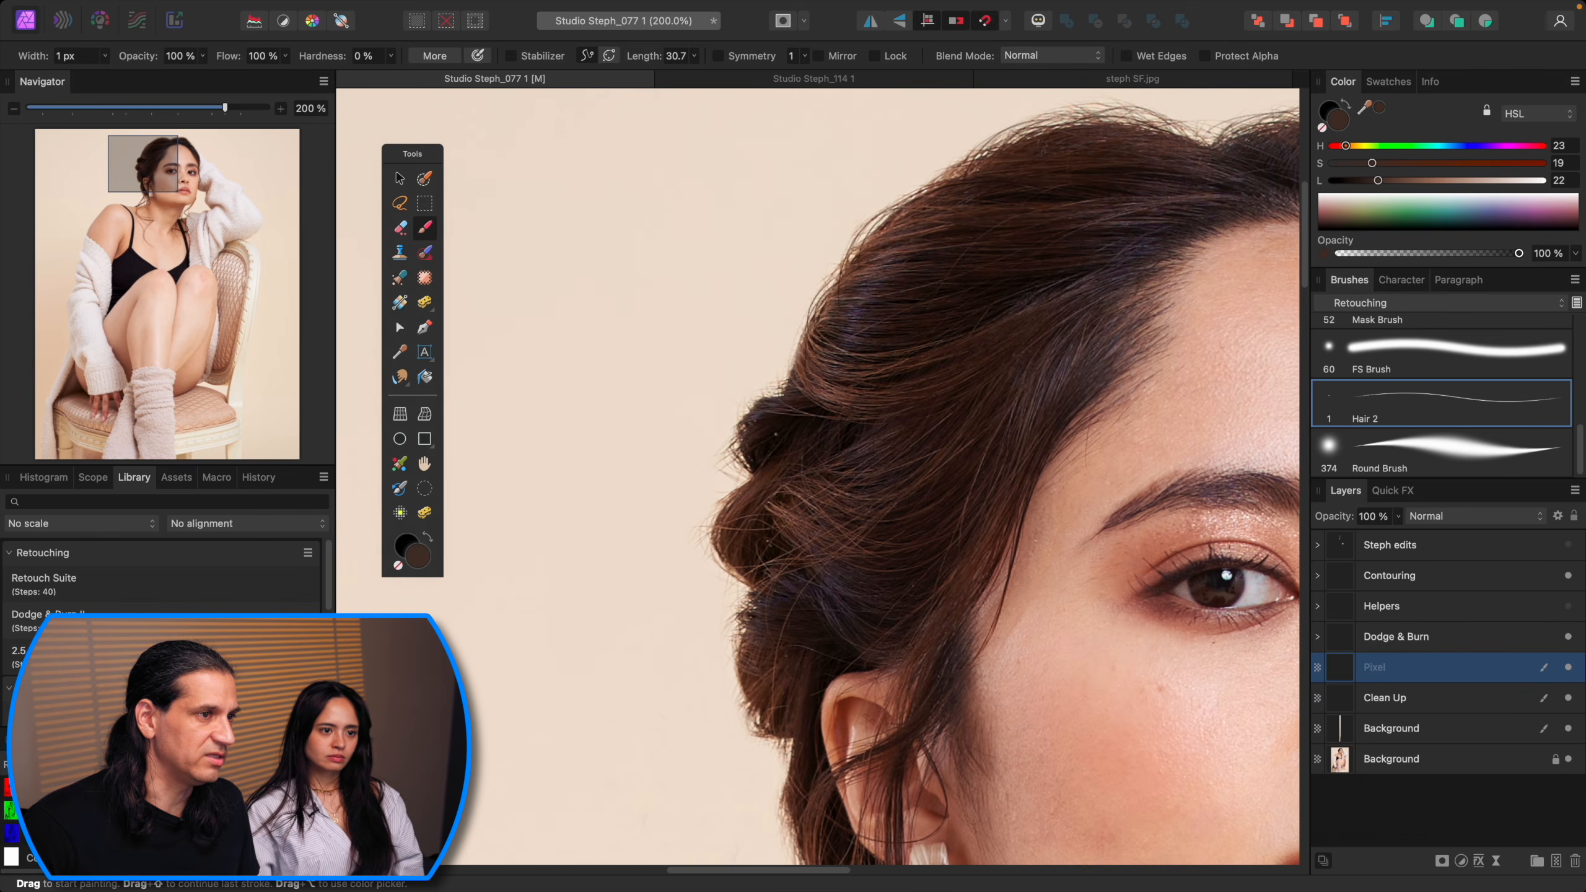
Step: Sample fresh hair colours and paint further fine strands around the bun and hairline, then set brush opacity to 40%
alt+click(767, 425)
alt+click(751, 419)
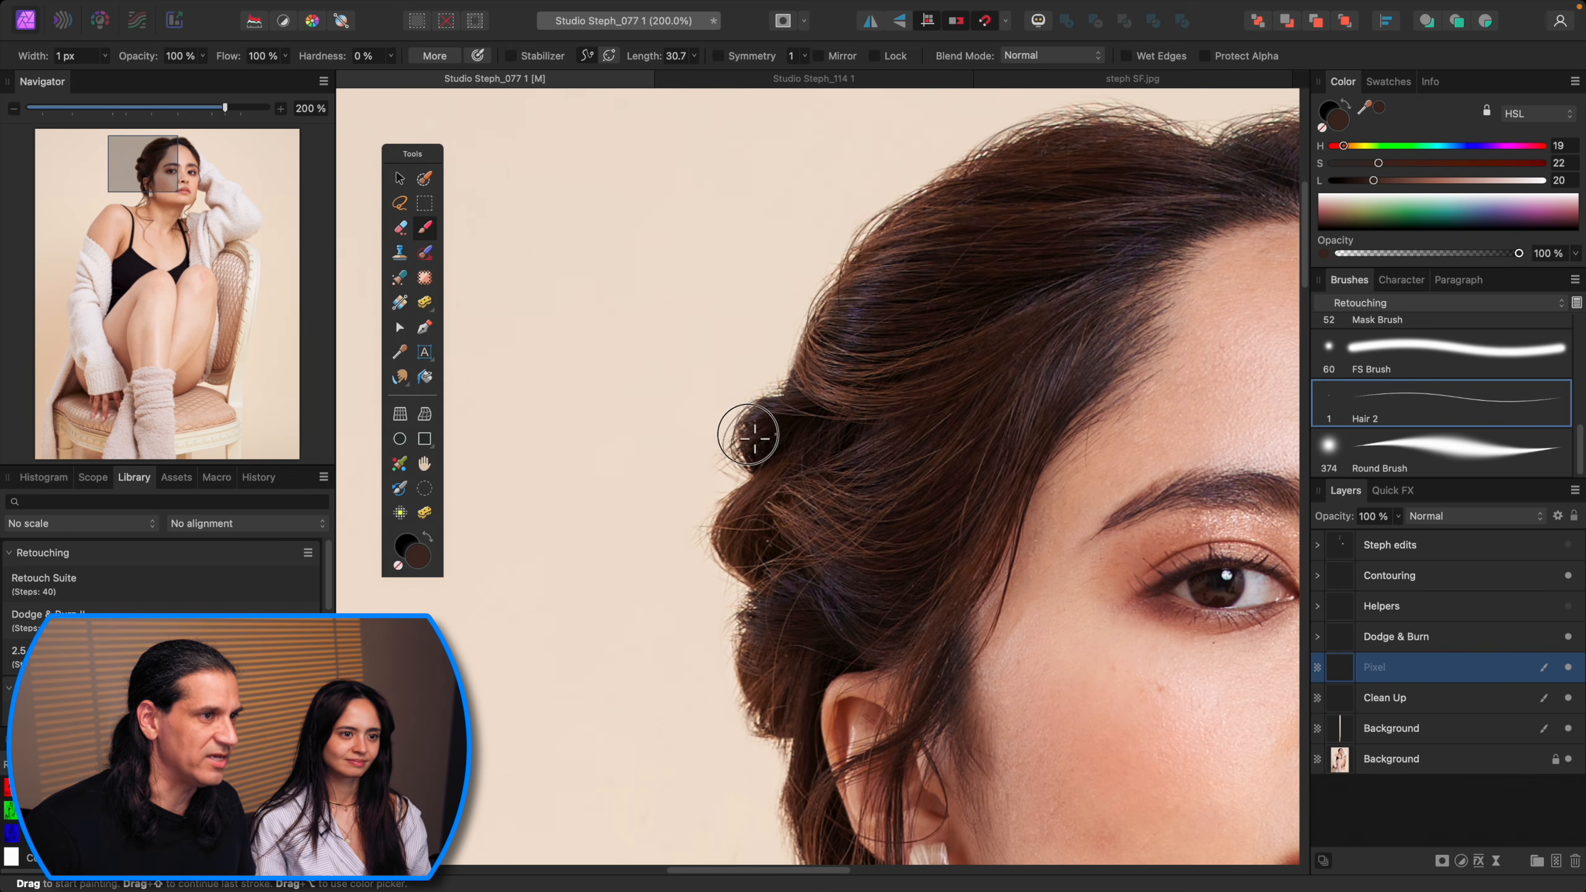
alt+click(811, 385)
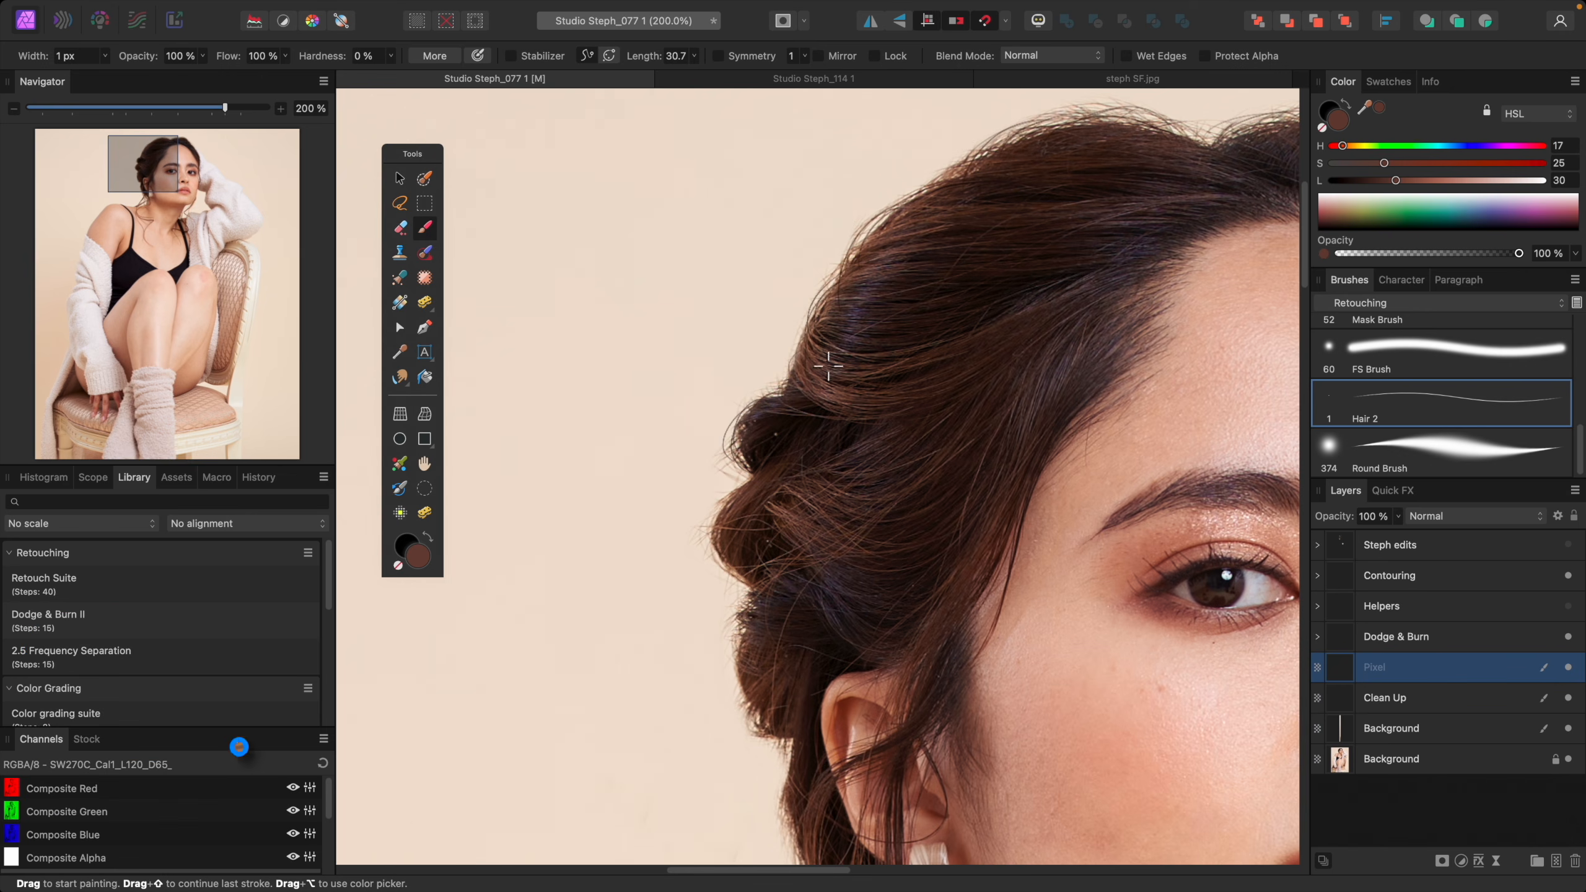
scroll(747, 506, down, 3)
alt+click(799, 502)
scroll(830, 606, down, 3)
alt+click(827, 499)
alt+click(857, 547)
alt+click(795, 322)
key(4)
key(super+minus)
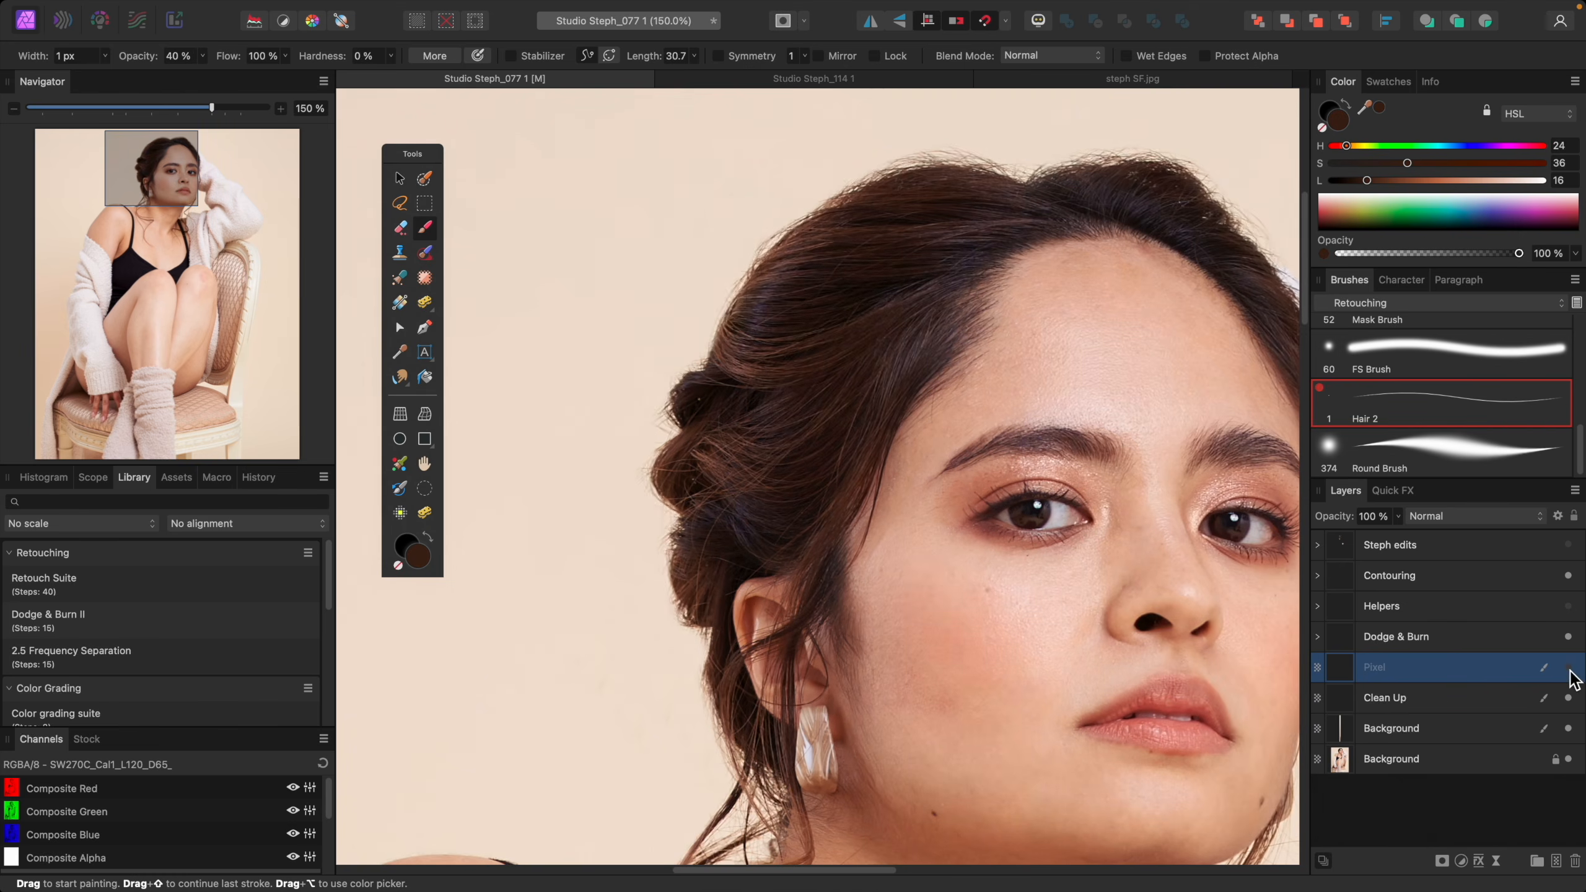
Step: Solo the painted strand layer to inspect the strokes, then restore the full view of the image
alt+click(1338, 668)
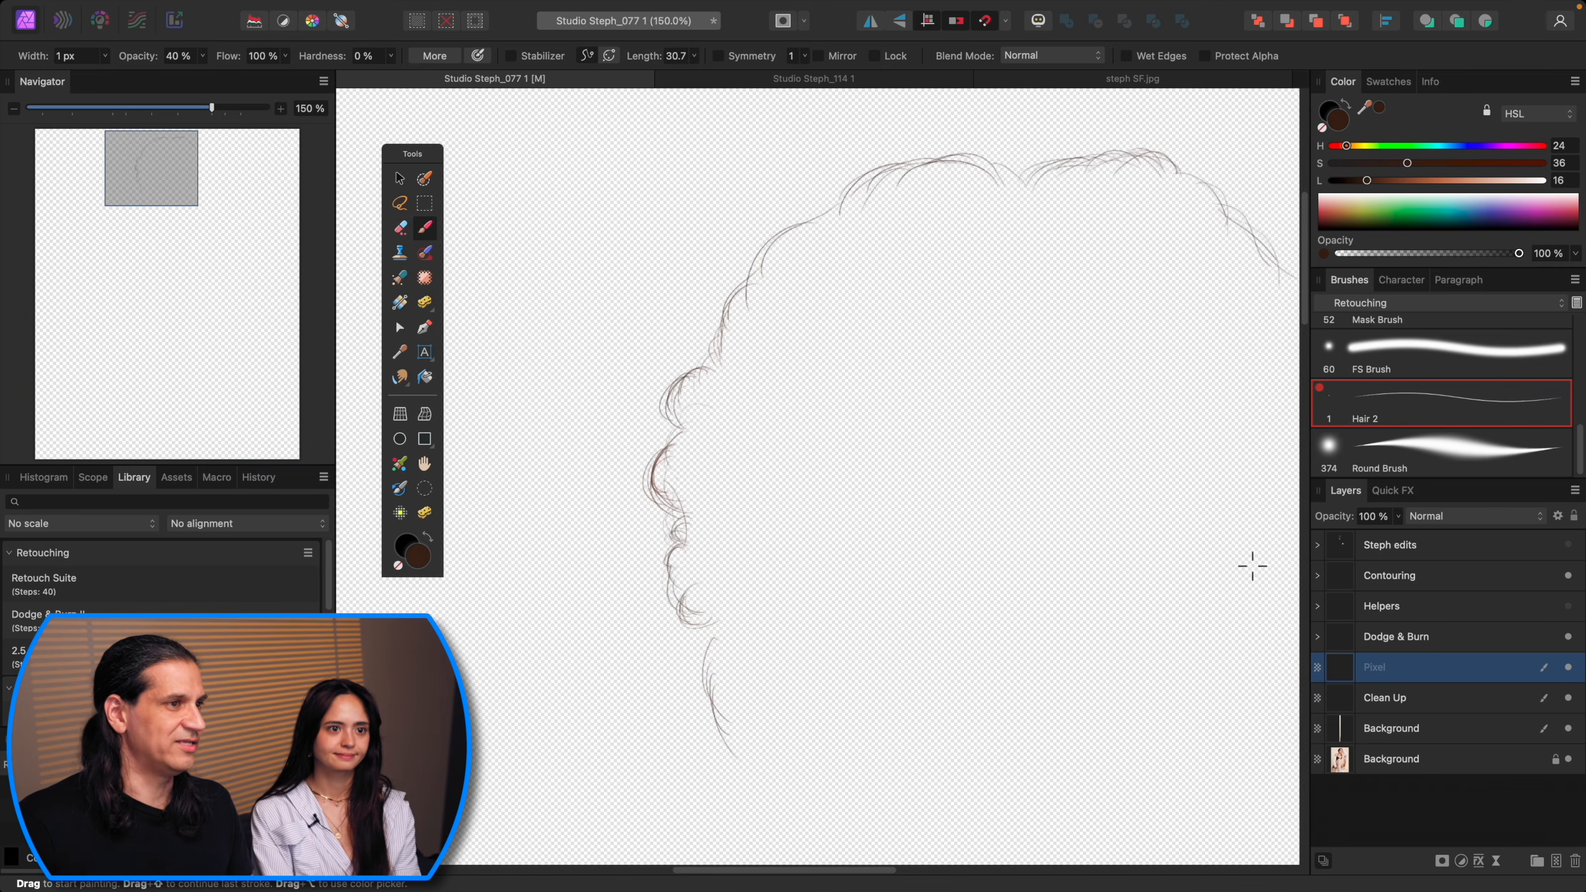
scroll(1103, 438, right, 3)
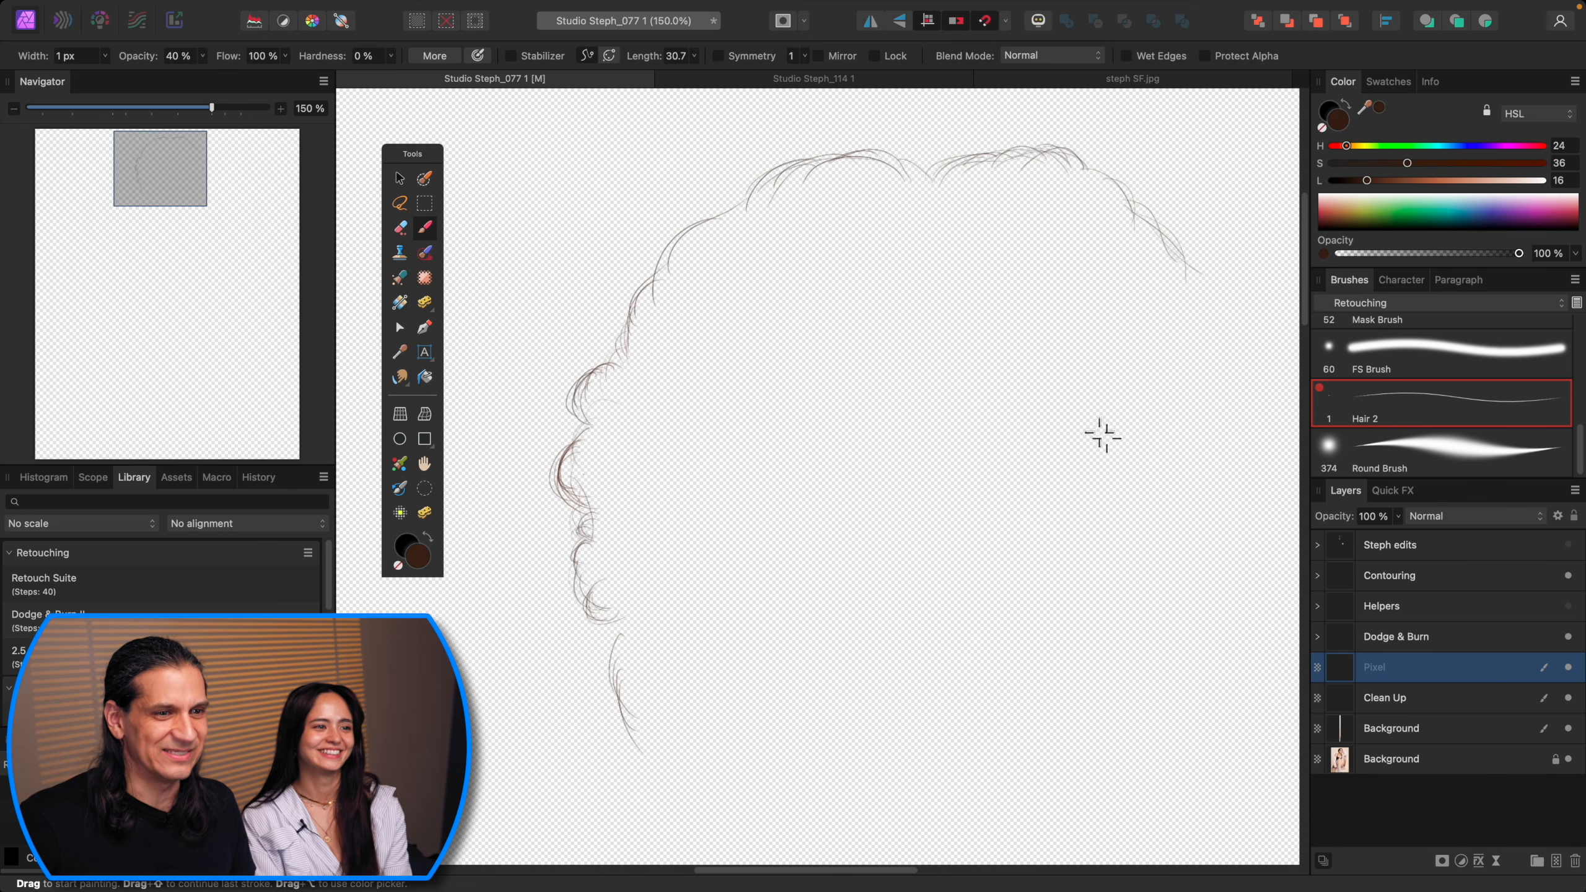
click(1472, 706)
click(1461, 673)
click(1567, 670)
click(1566, 670)
key(super+0)
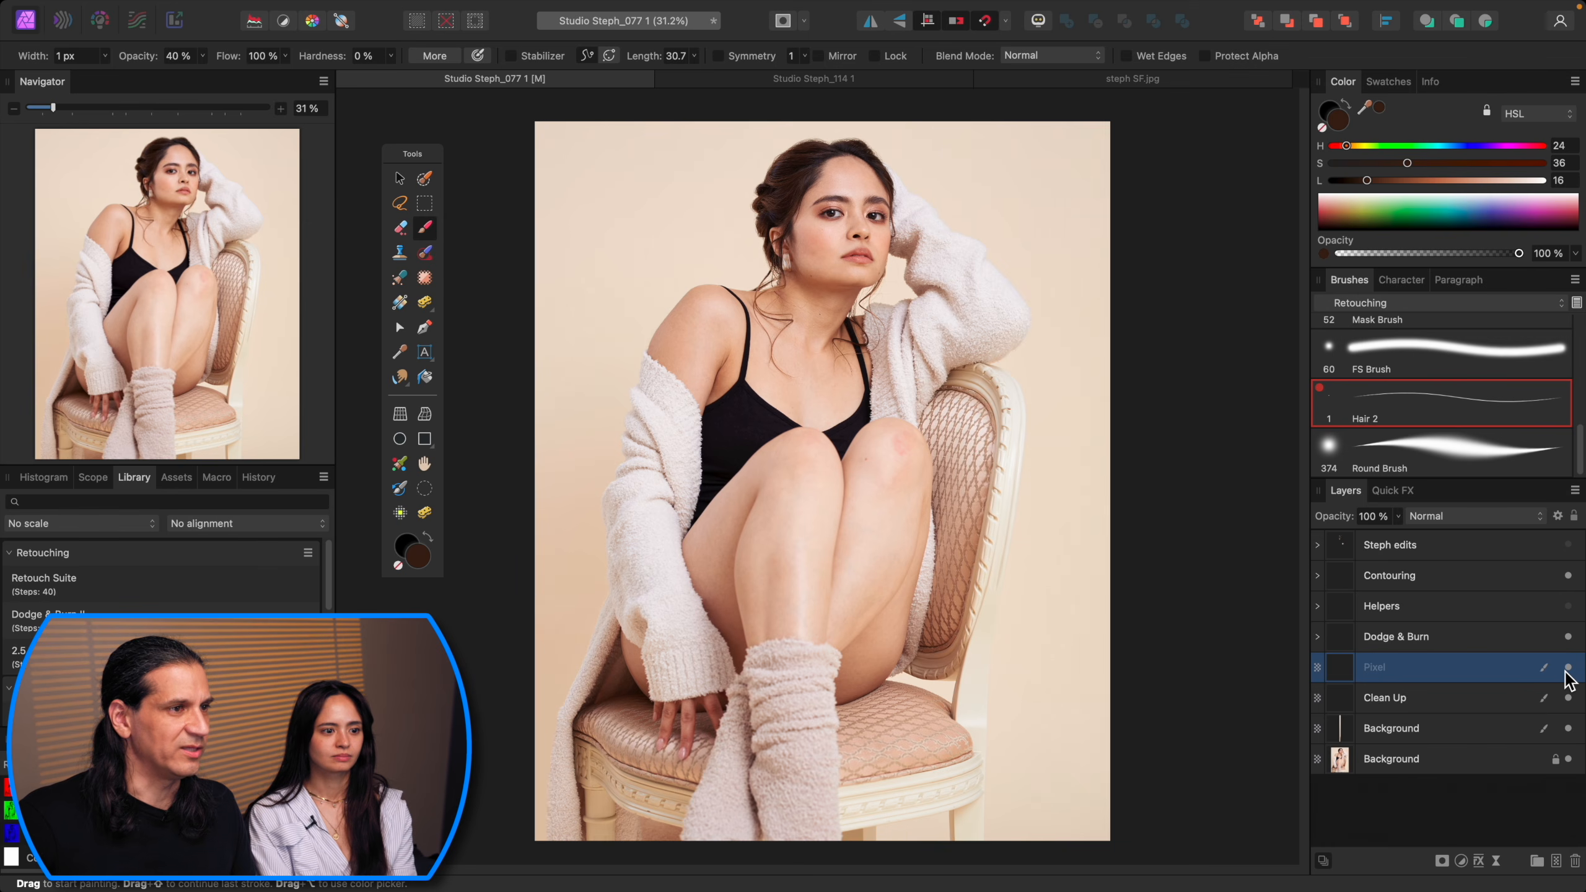
Step: Rename the painted strand layer to hair
scroll(923, 478, up, 5)
scroll(926, 480, up, 8)
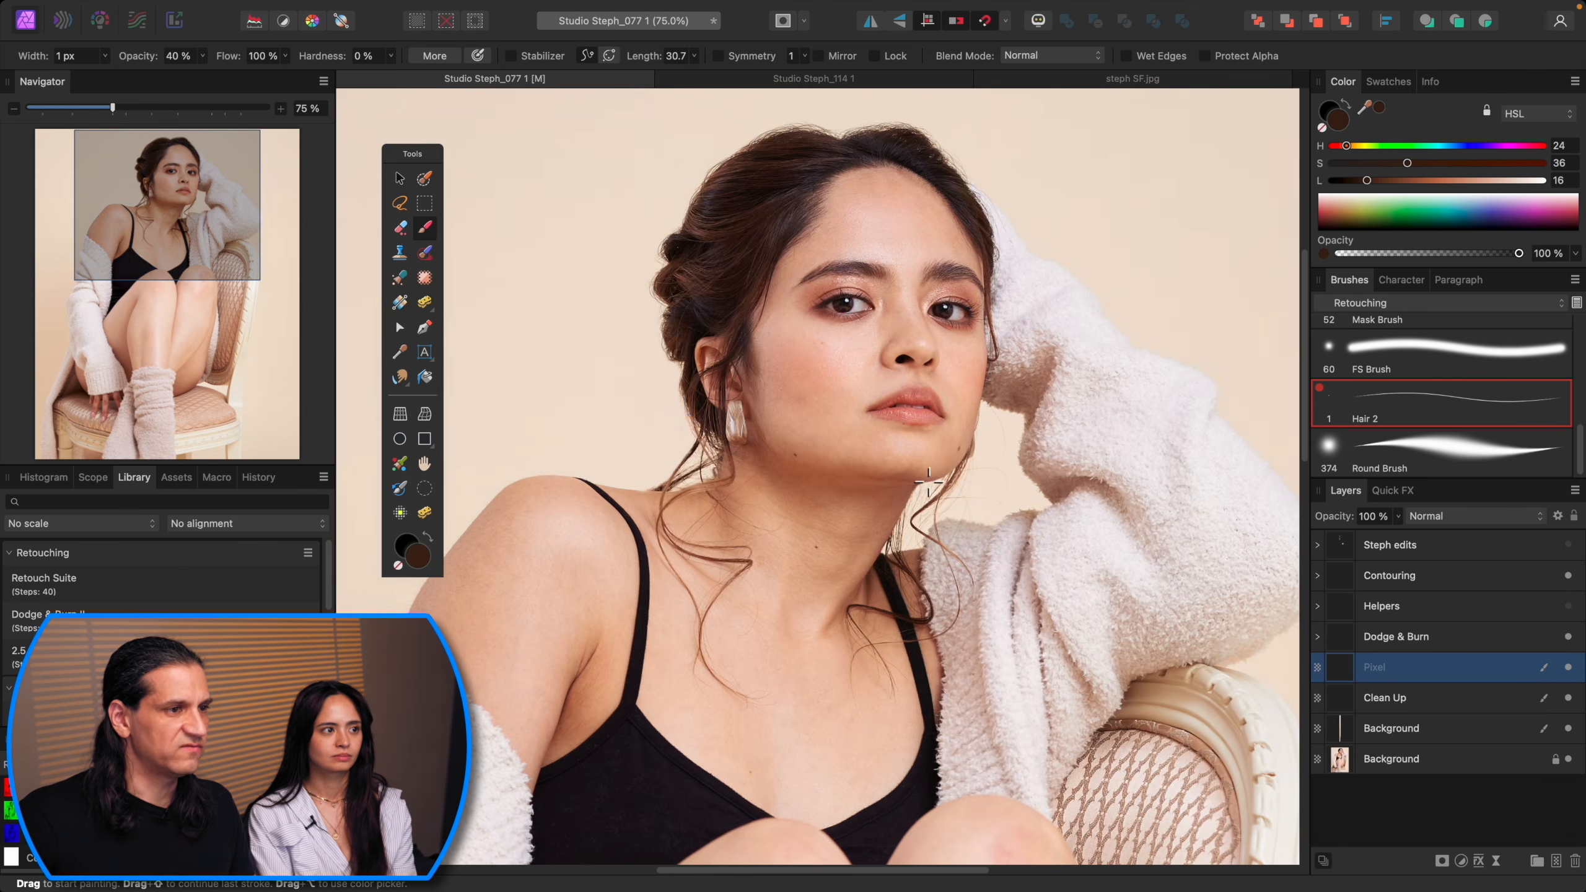
scroll(1000, 509, up, 5)
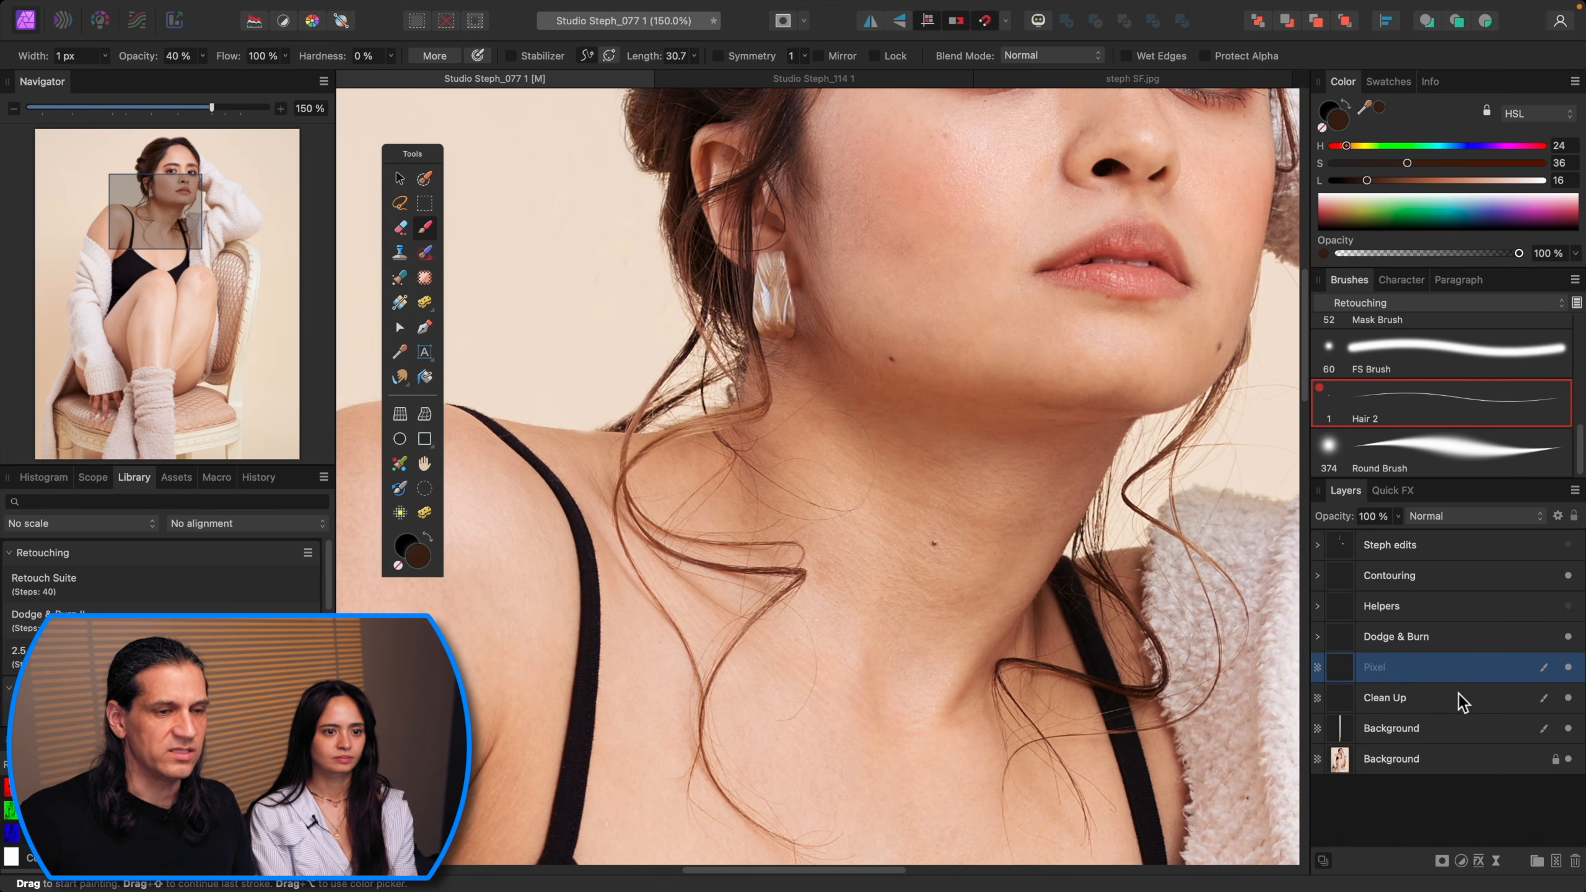
click(1459, 697)
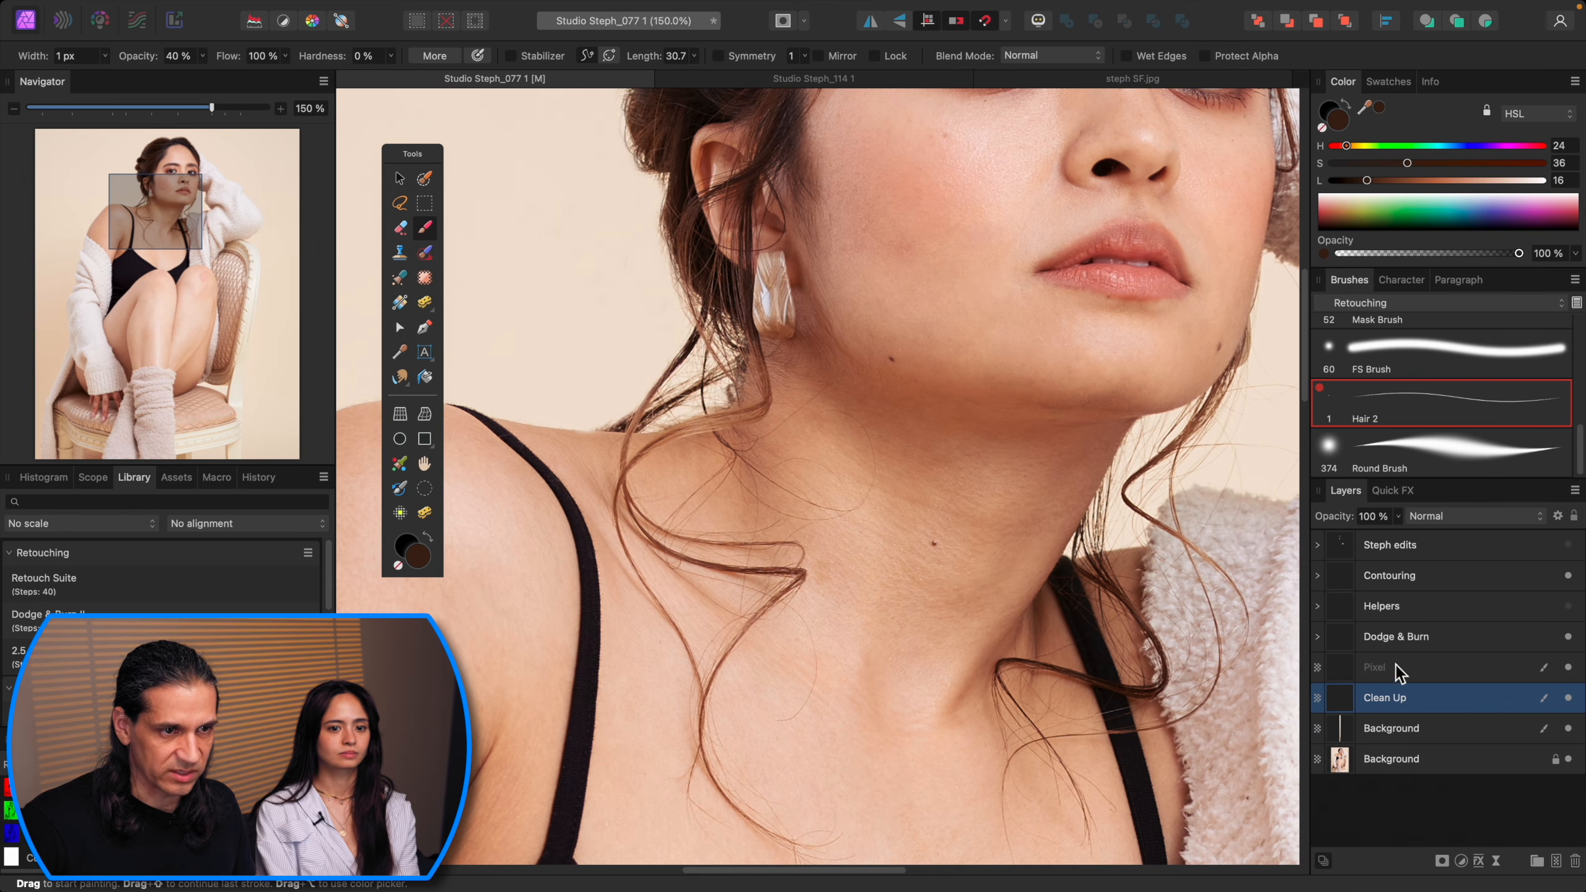
double_click(1376, 668)
text(hair)
key(Return)
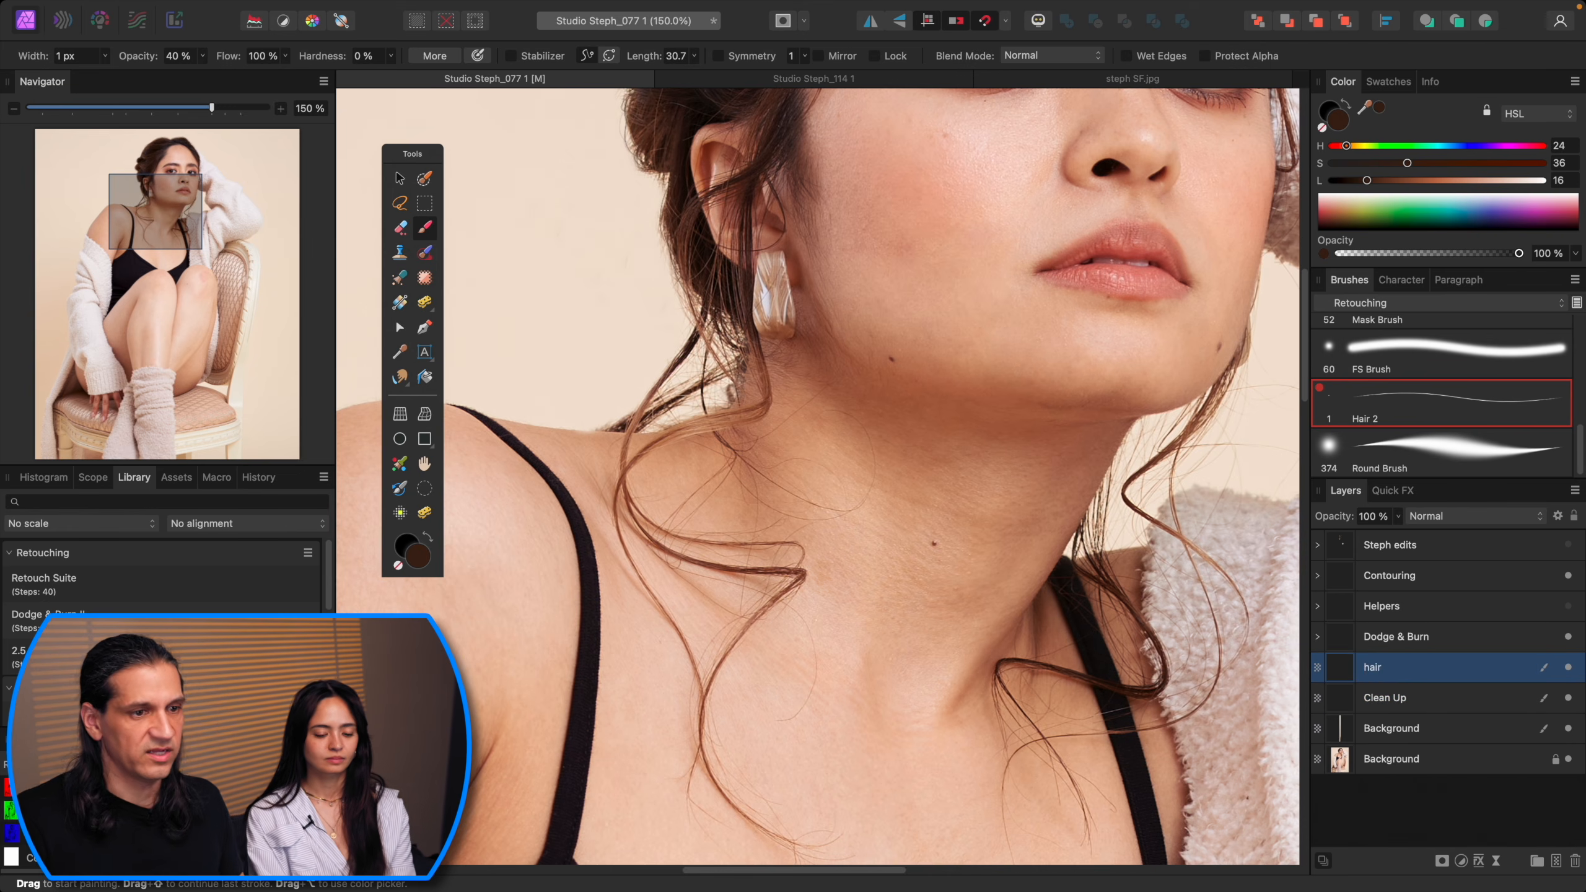
Step: Inpaint a small mark on the neck below the earring on the Clean Up layer
click(1453, 706)
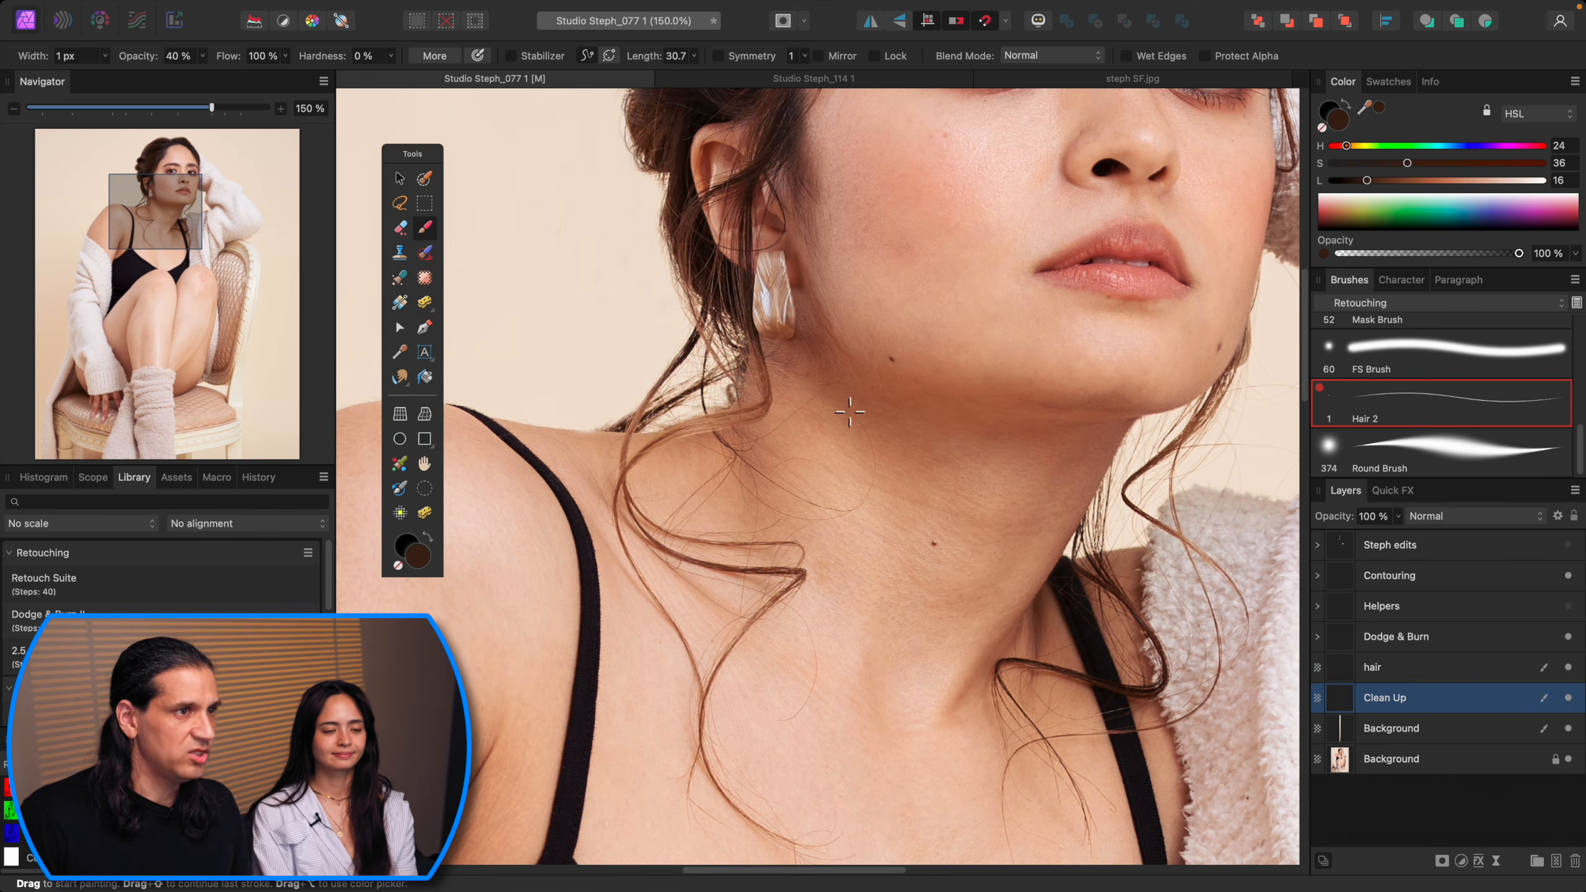
scroll(850, 406, up, 1)
drag(872, 454, 912, 608)
key(j)
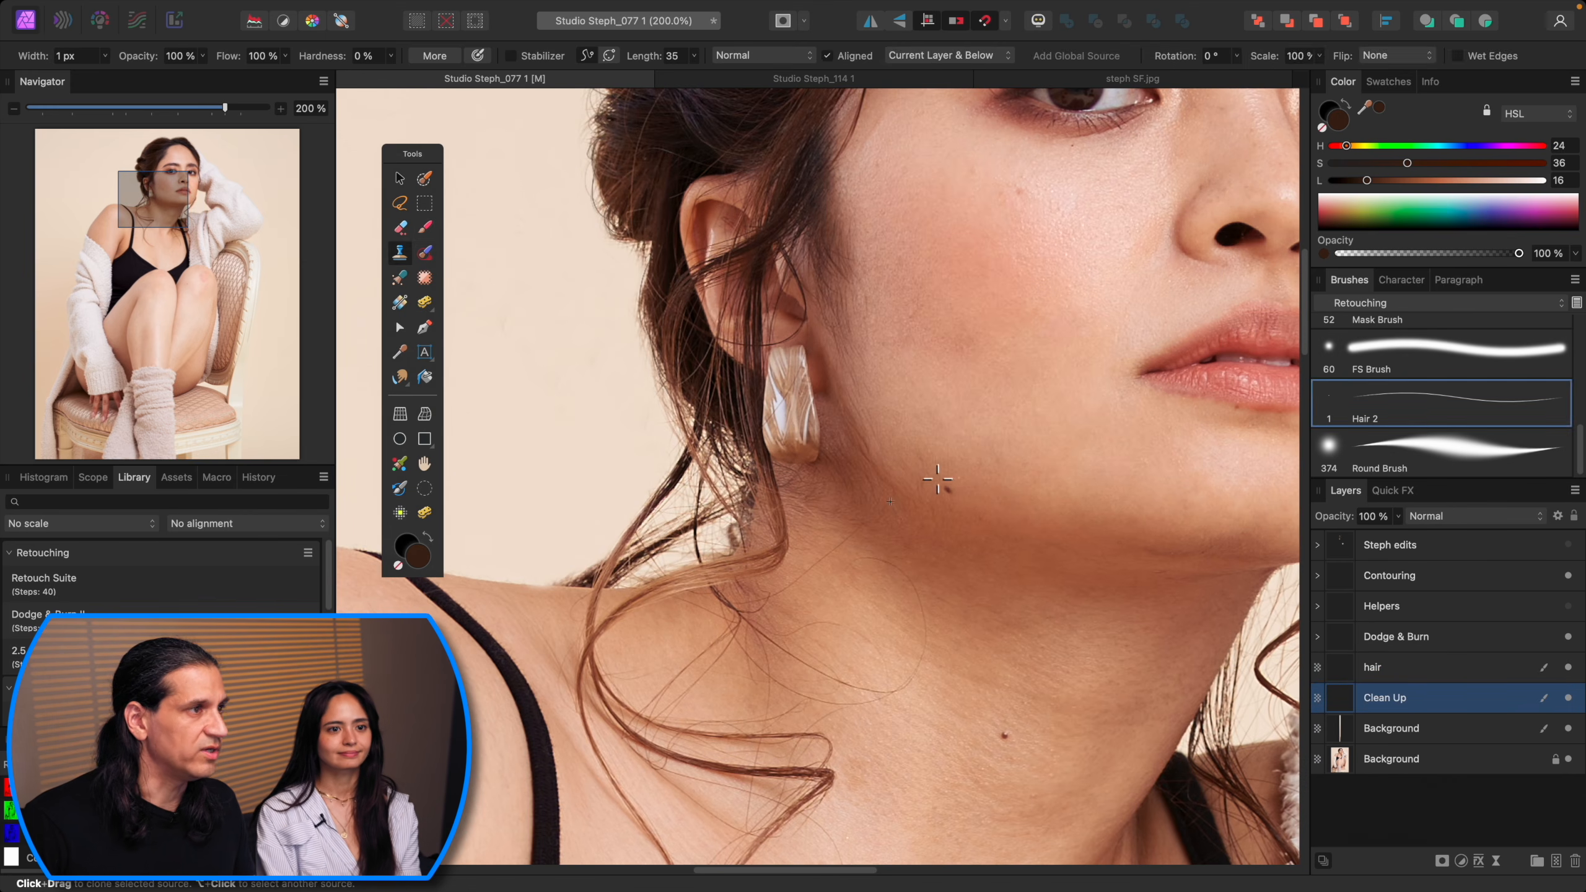
key(bracketleft)
drag(921, 478, 926, 495)
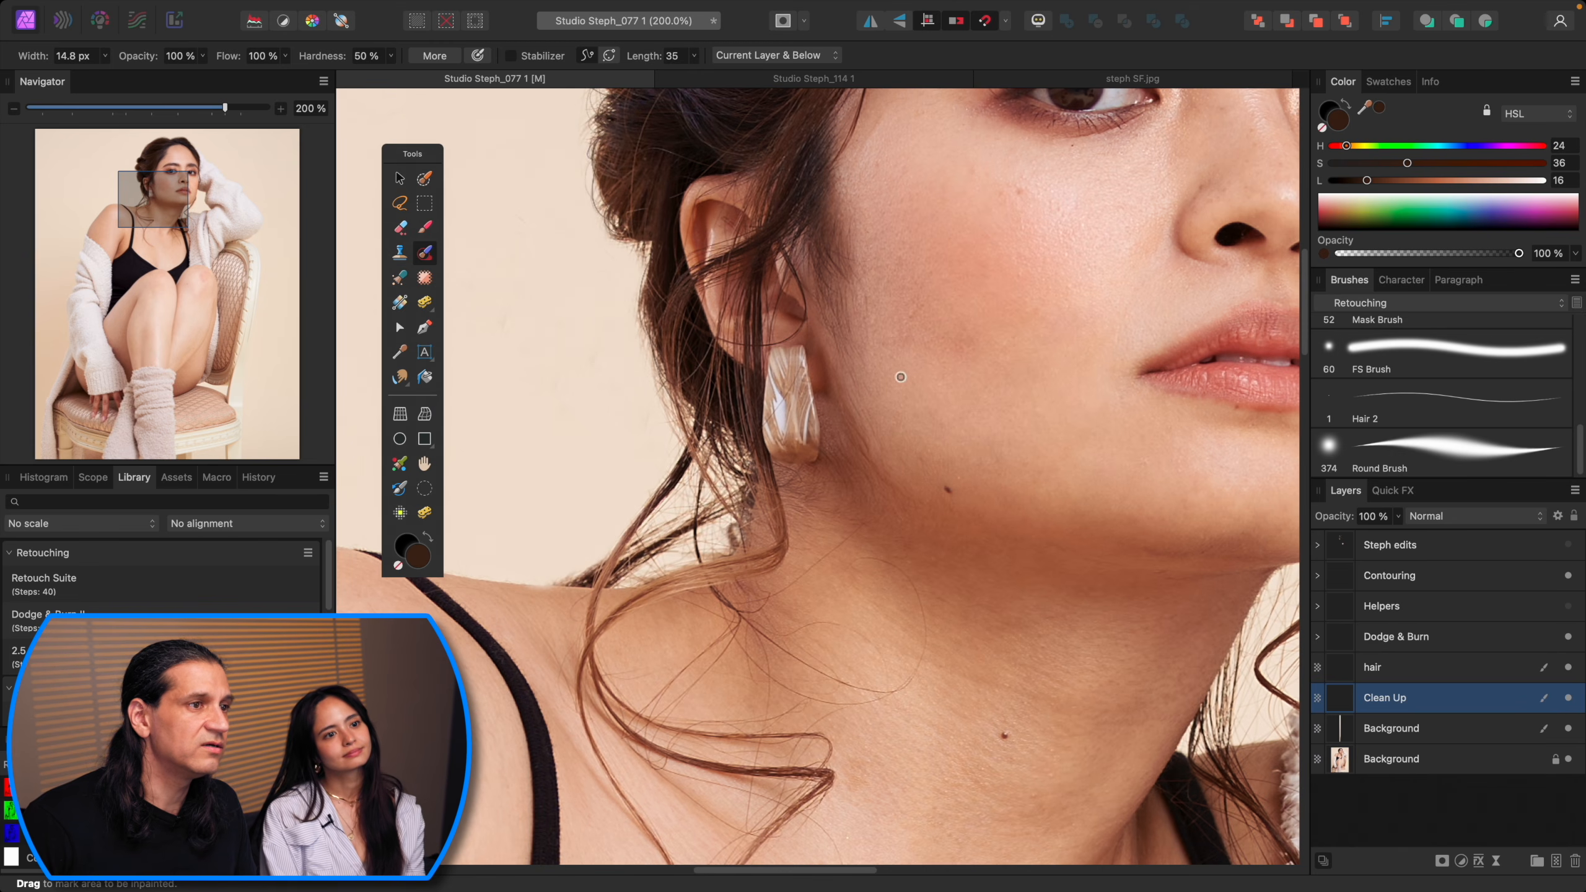
Step: Inpaint small blemishes around the eyebrow and neck with a smaller inpainting brush
drag(1112, 363, 947, 581)
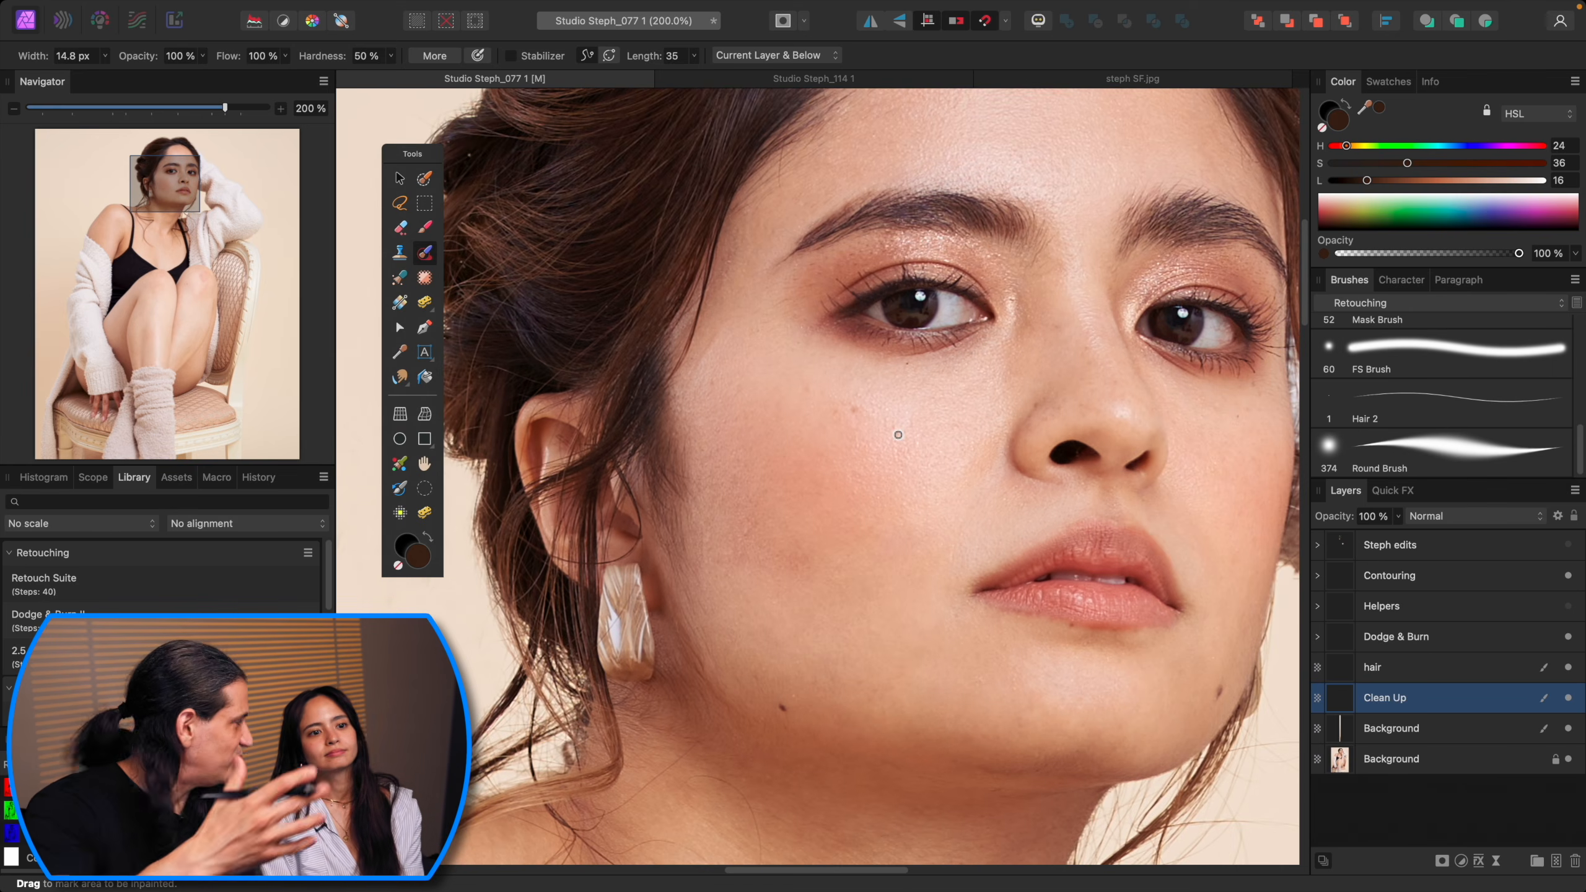
drag(934, 274, 826, 400)
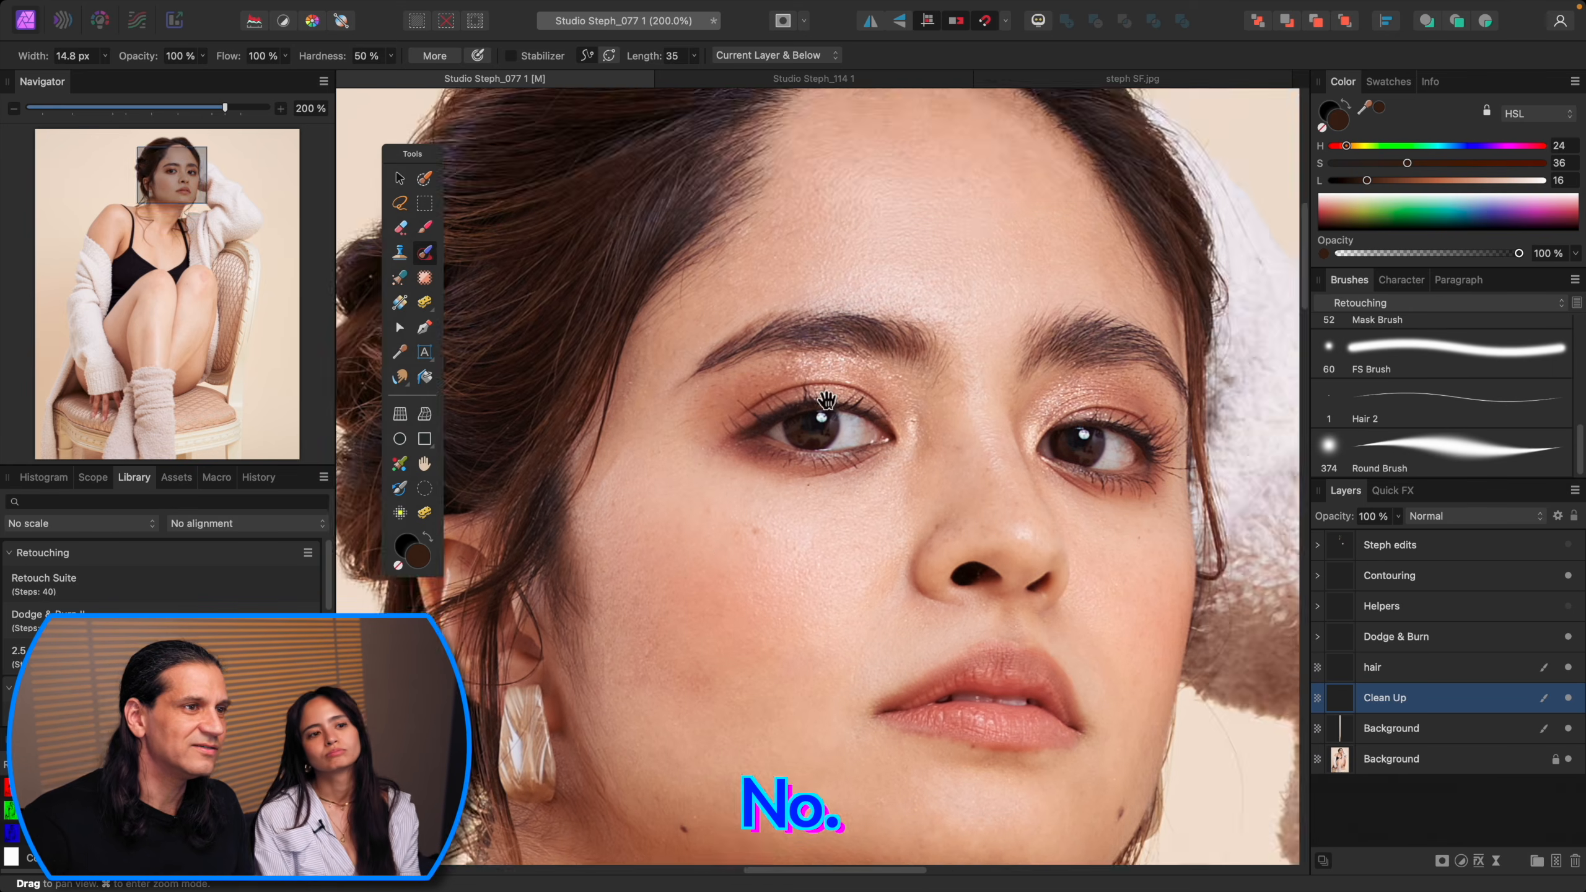
key(super+equal)
mouse_move(1113, 345)
mouse_down()
mouse_move(1034, 366)
mouse_move(966, 420)
mouse_up()
key(bracketleft)
key(bracketleft)
key(bracketleft)
key(super+minus)
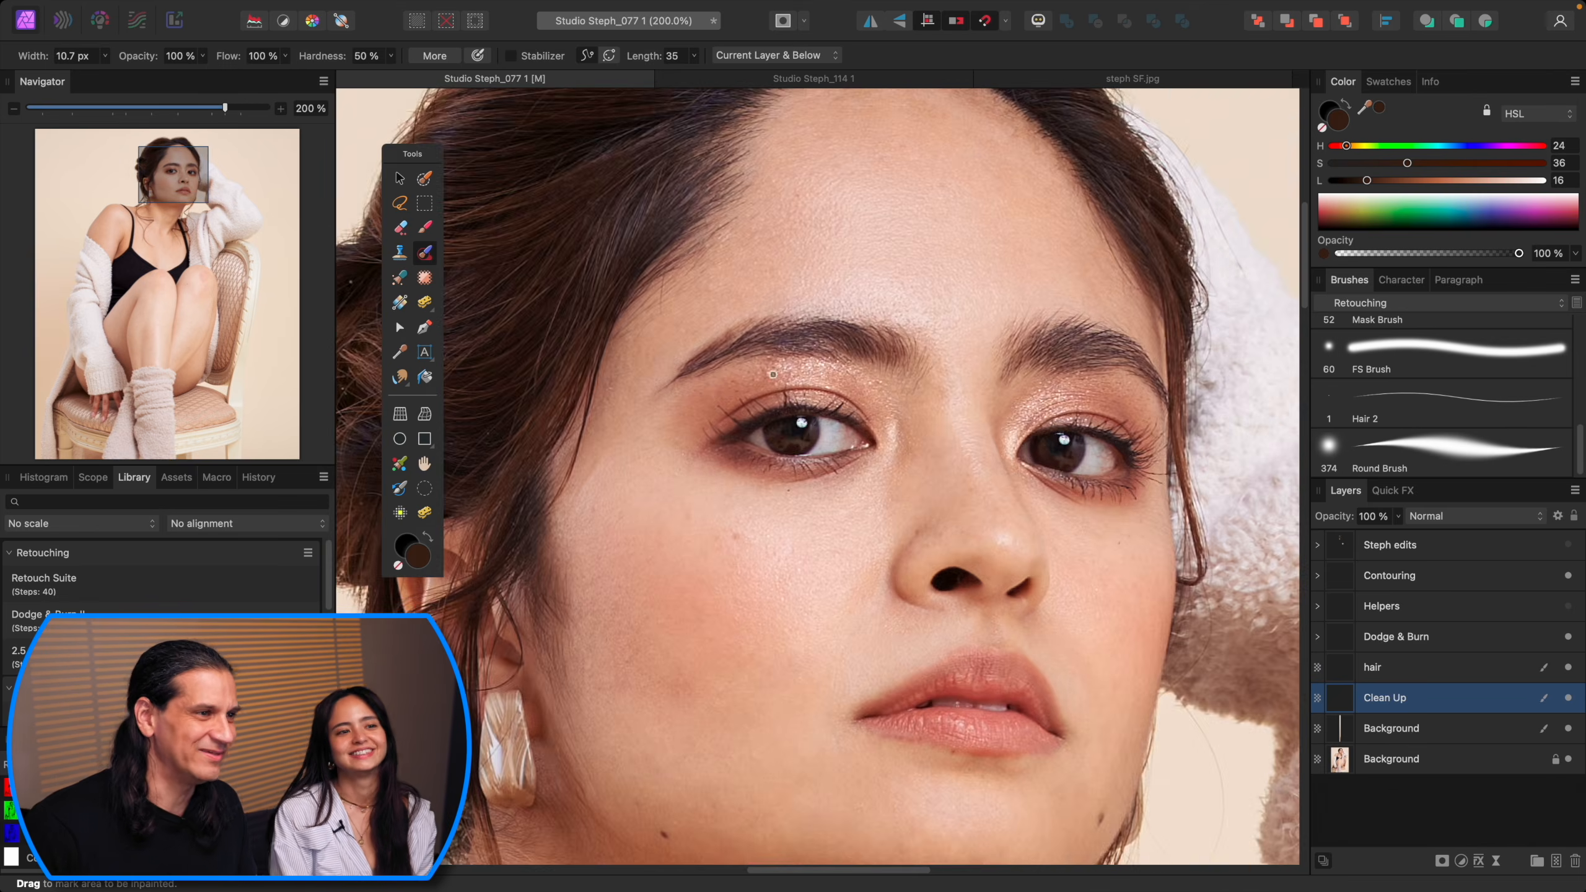
key(super+minus)
key(super+minus)
drag(986, 623, 1030, 384)
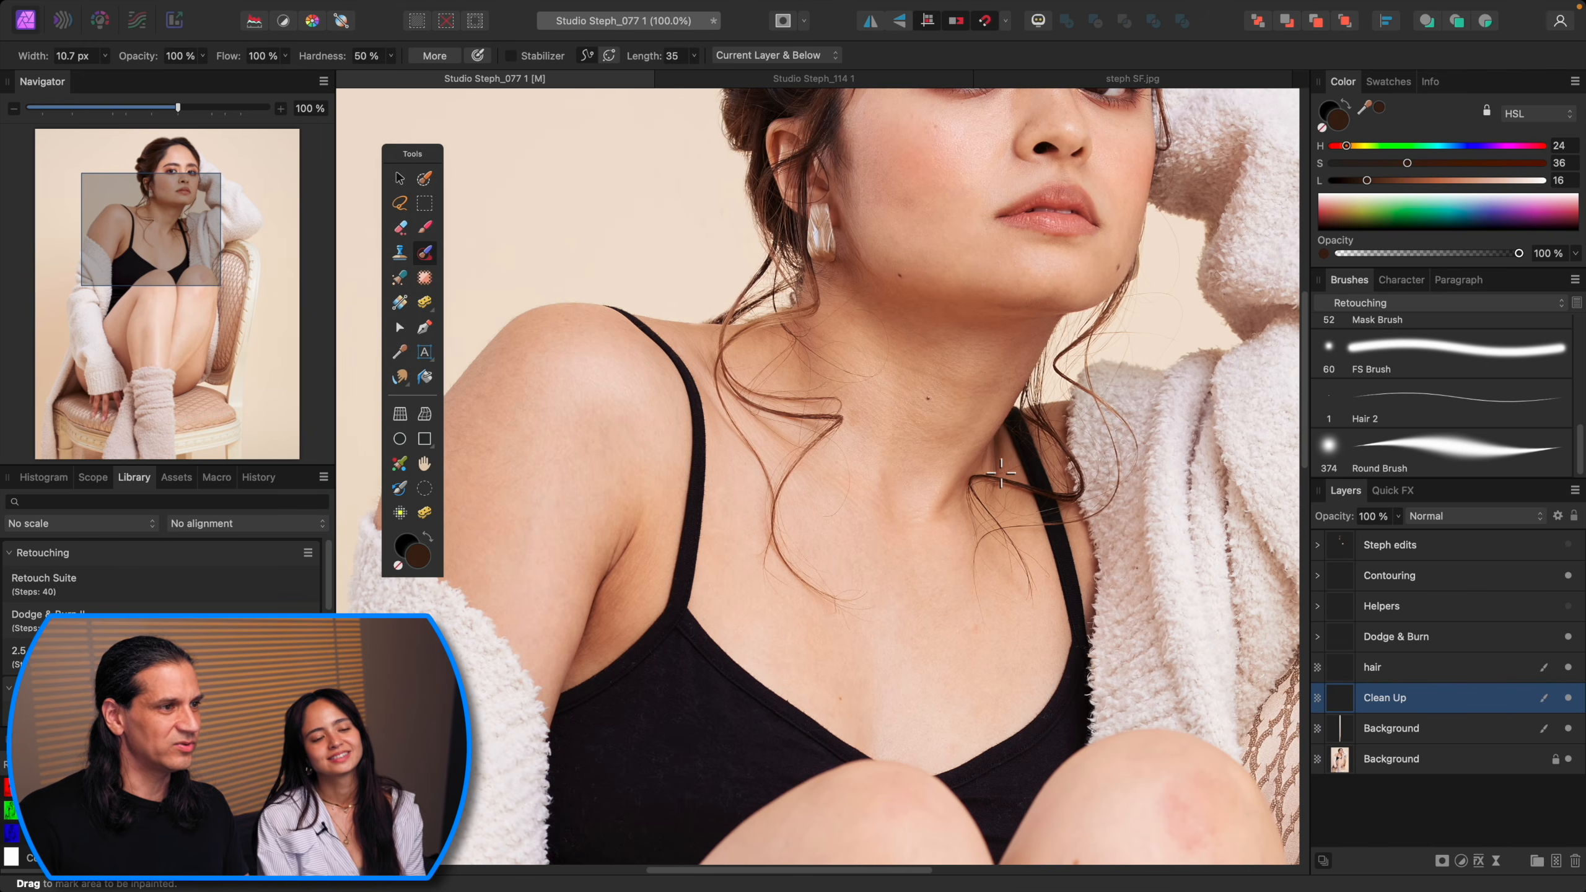
drag(982, 452, 964, 491)
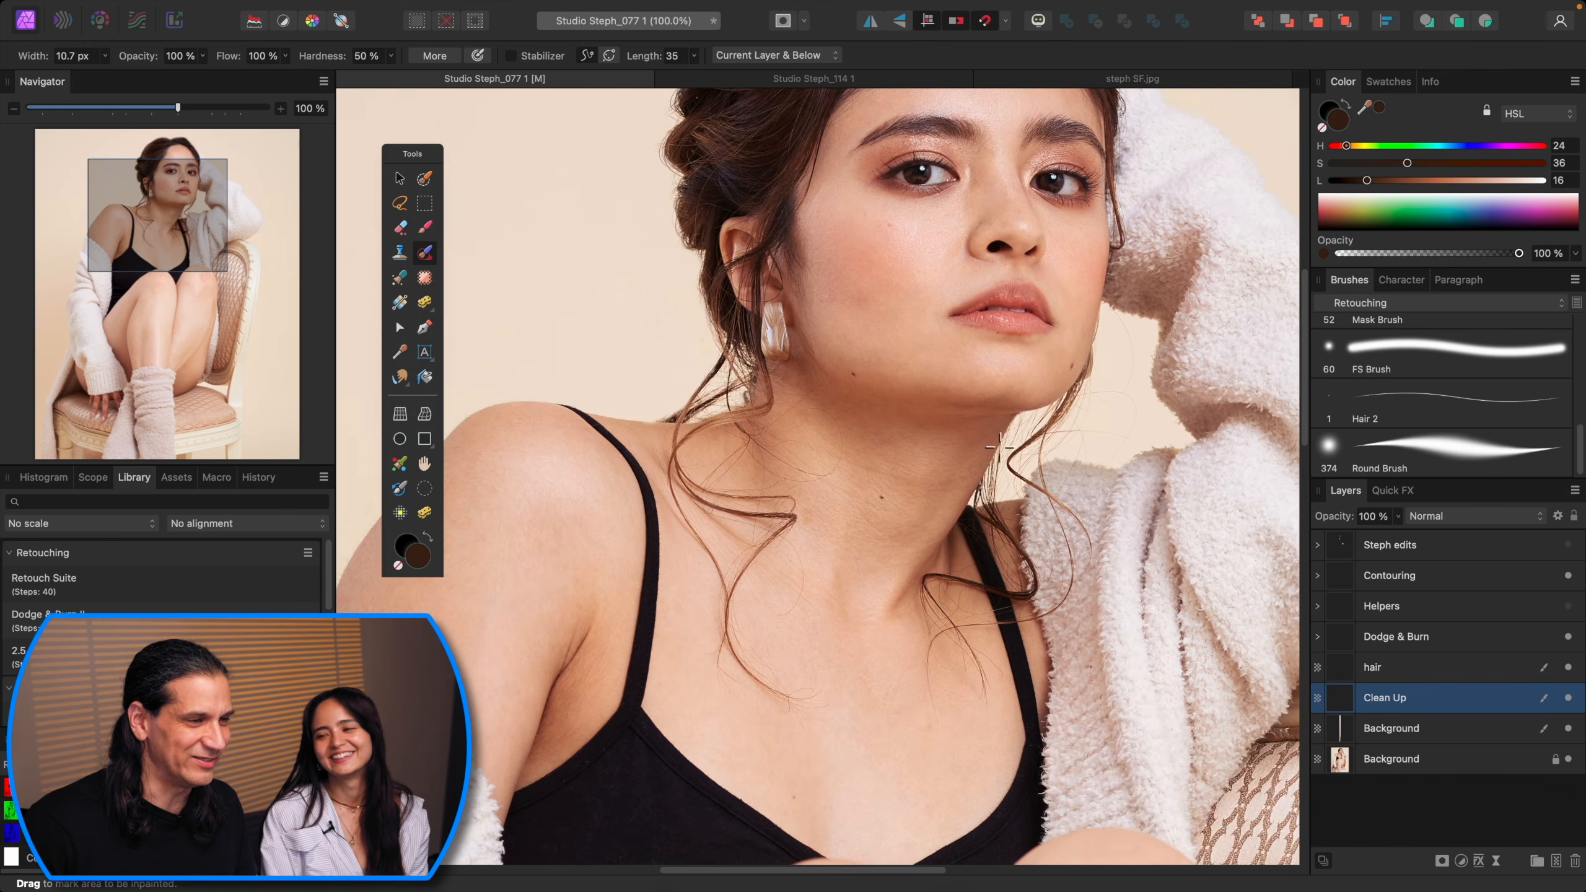
key(super+equal)
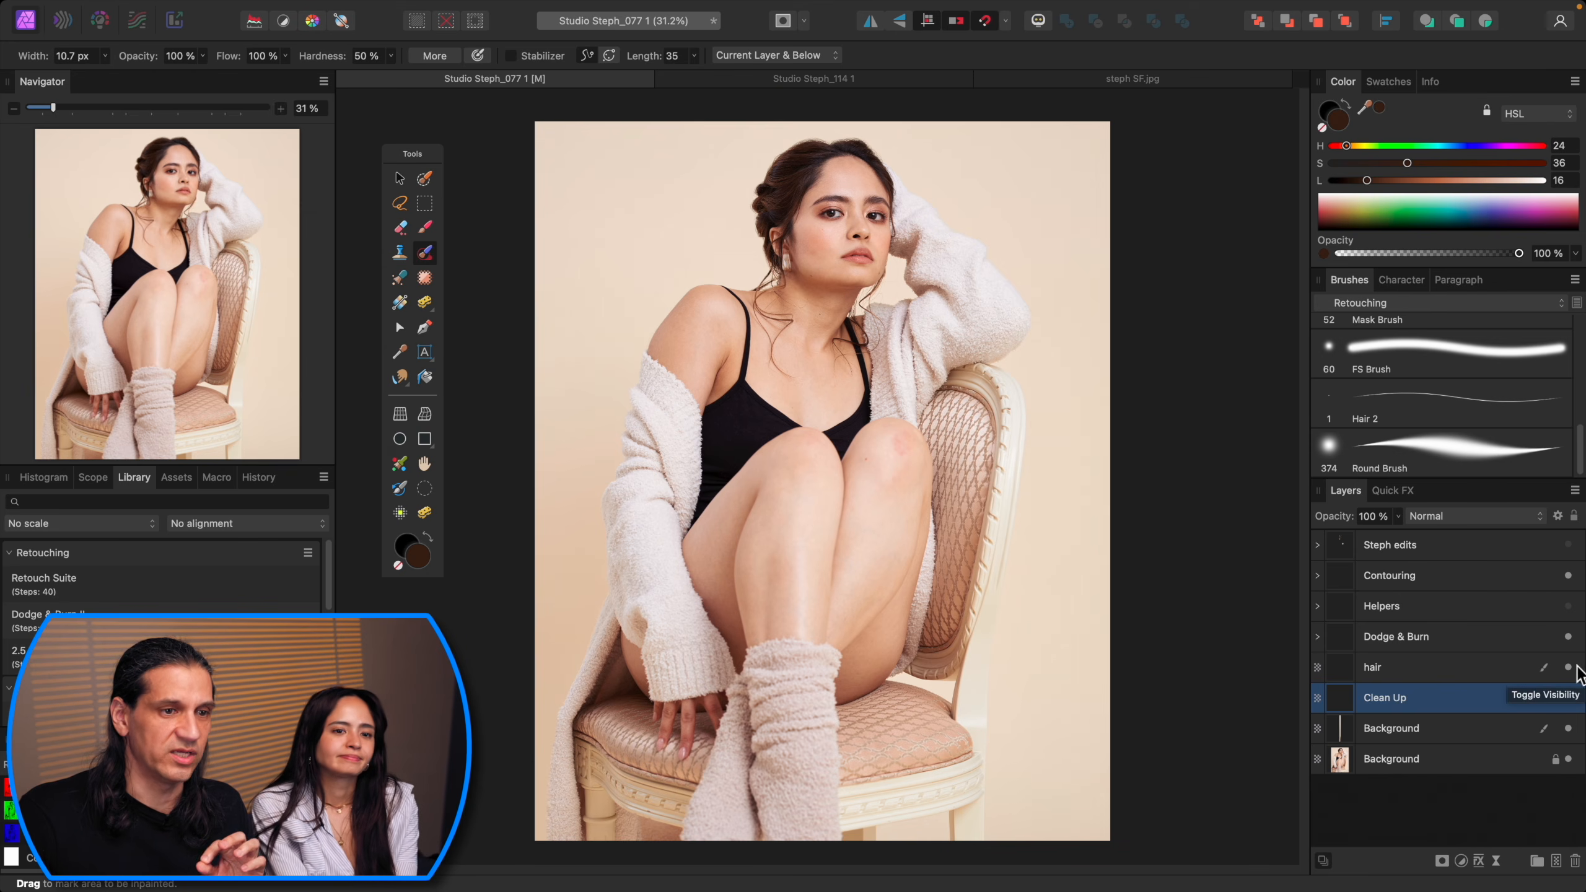
Step: Dodge a dark patch on the knee on the Dodge layer with the white 2% Flow brush
click(1484, 637)
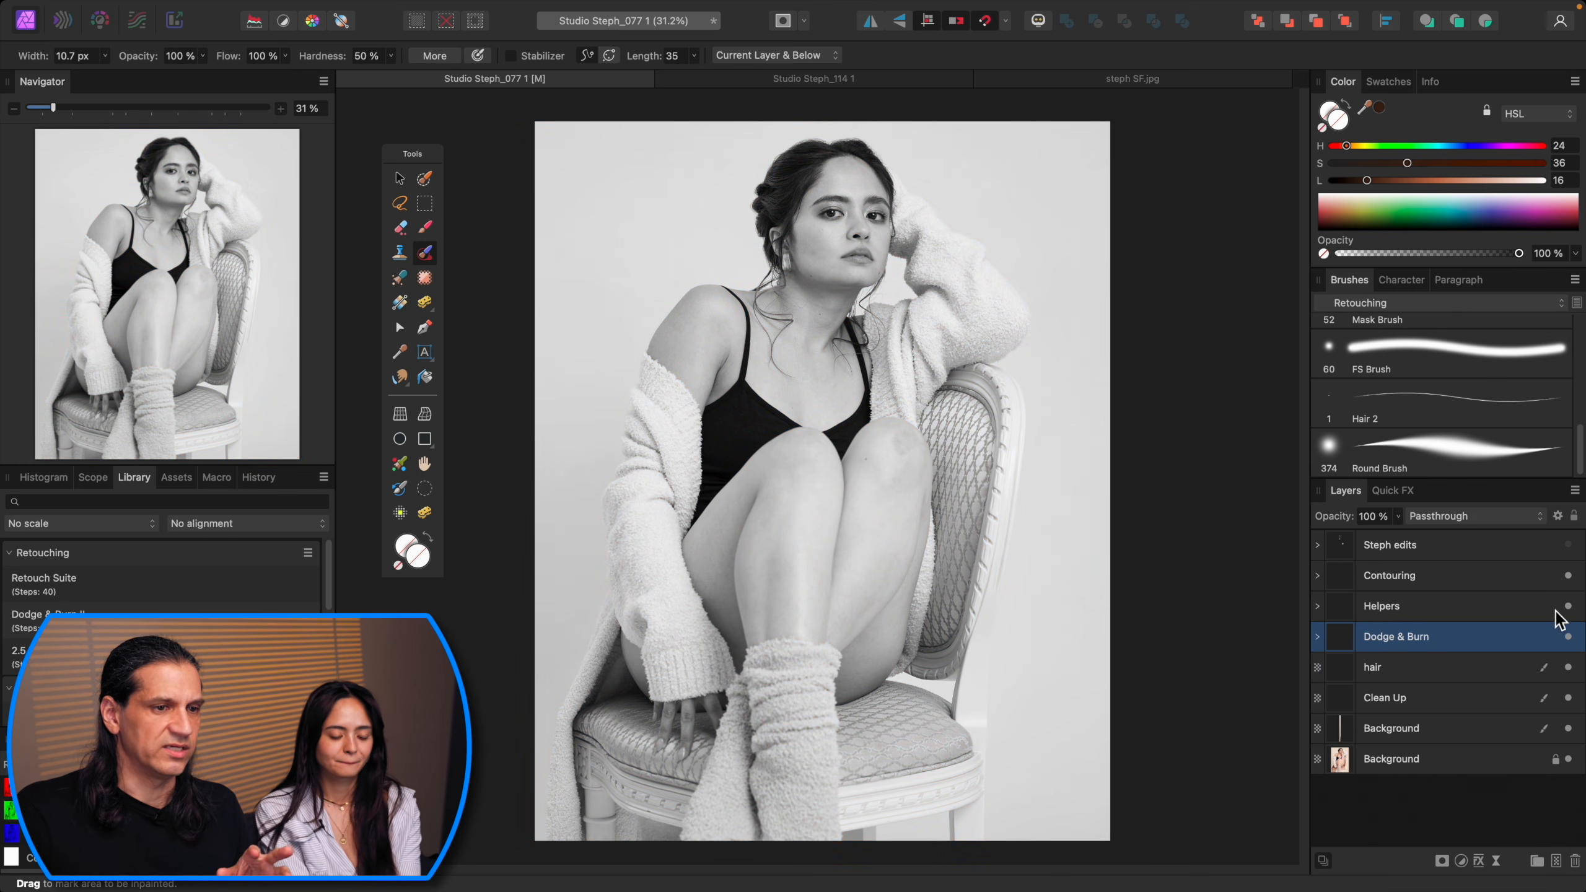
click(1318, 638)
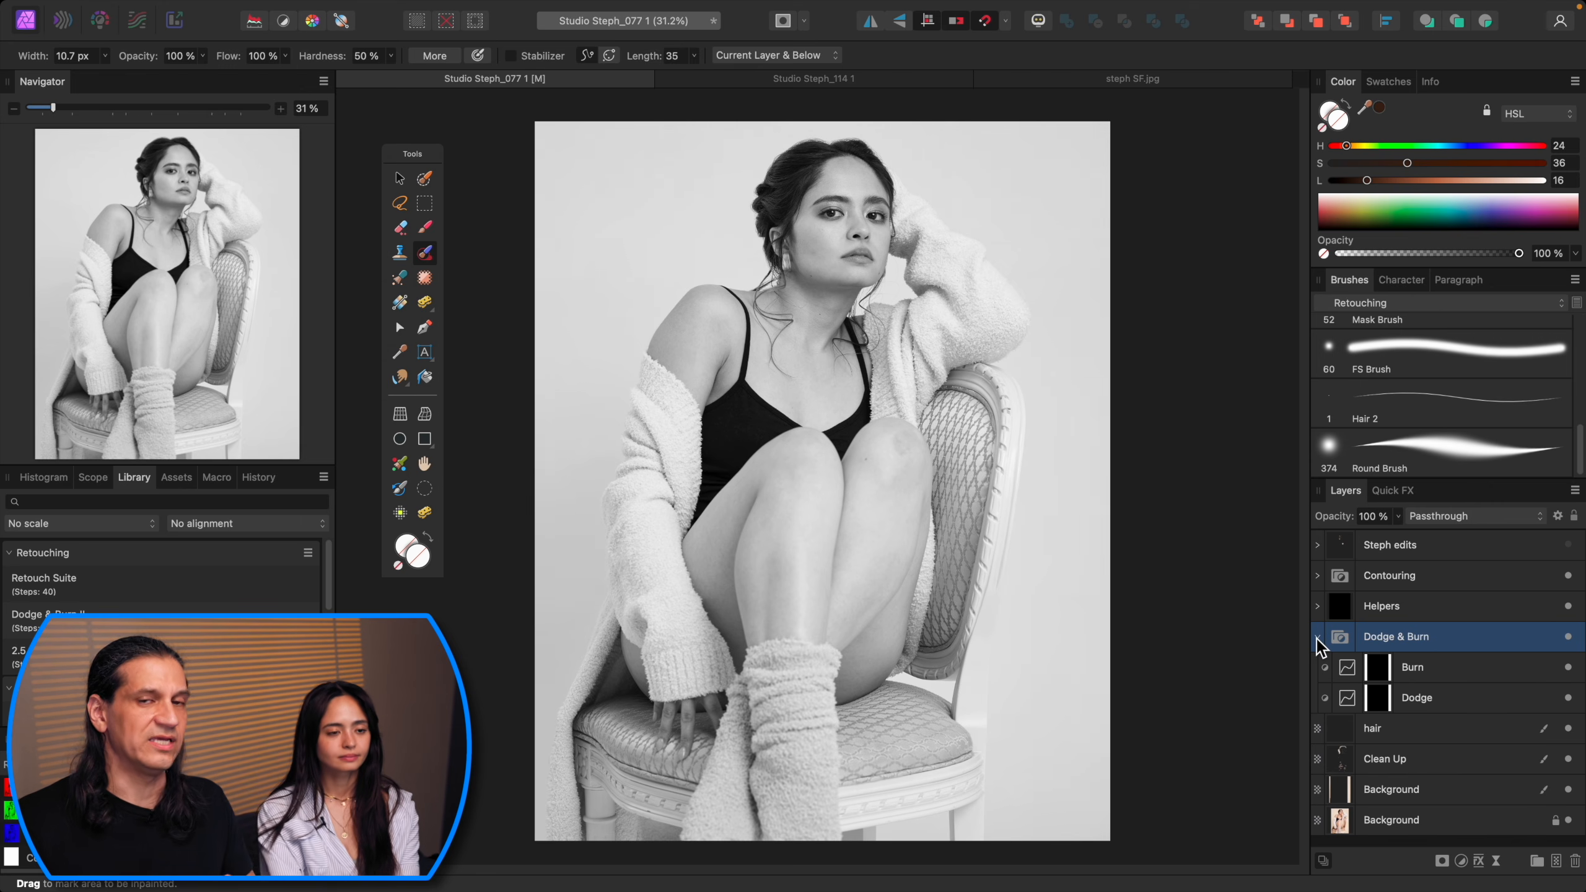
click(1457, 700)
key(b)
key(d)
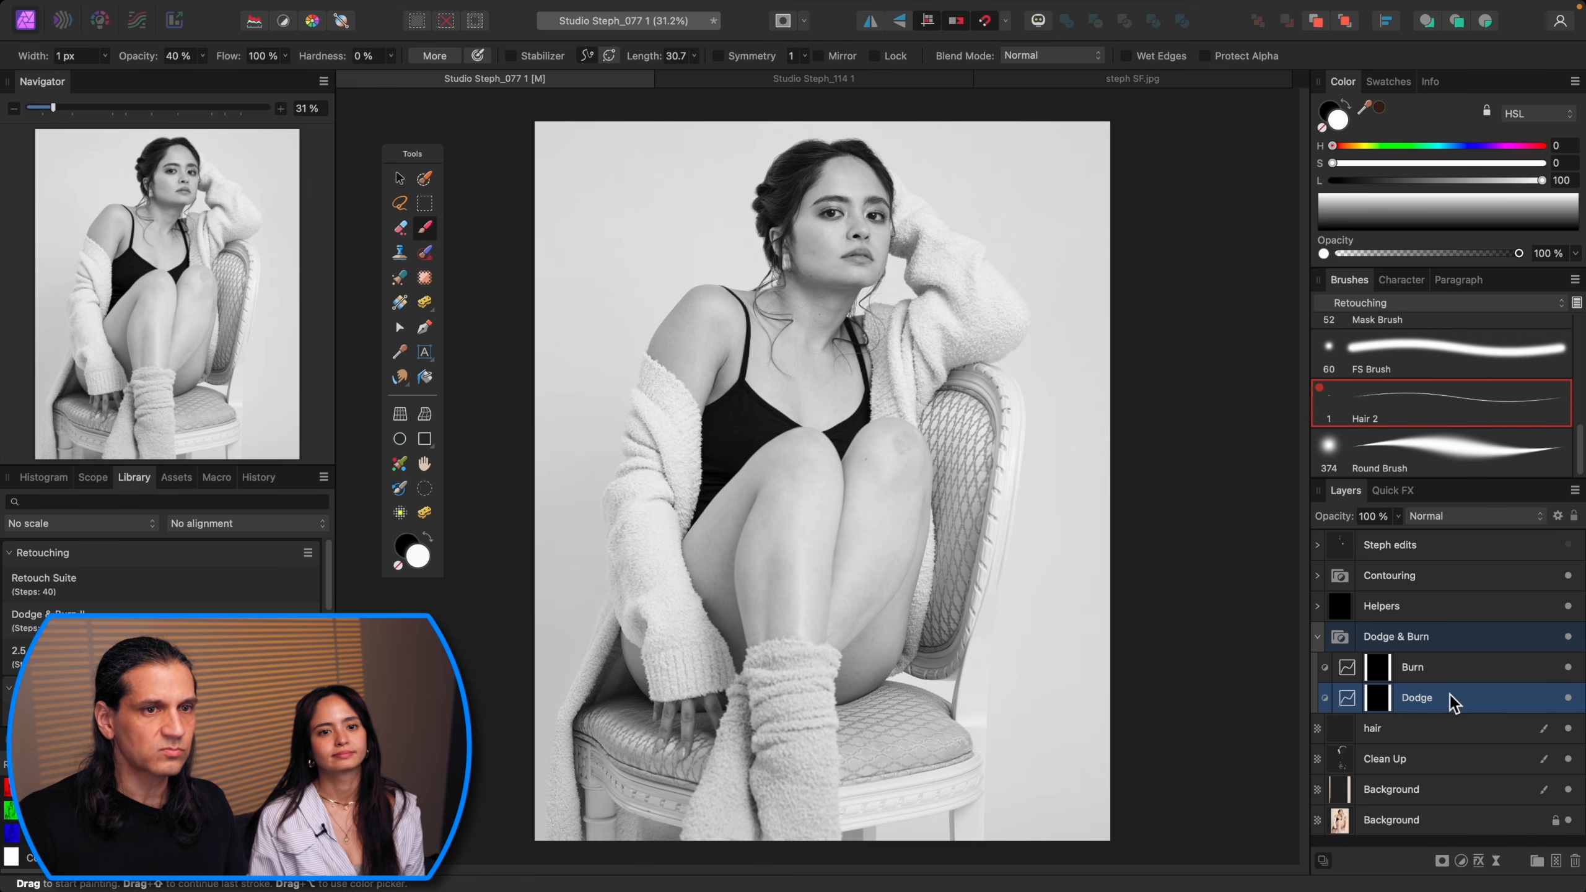
scroll(1522, 393, up, 10)
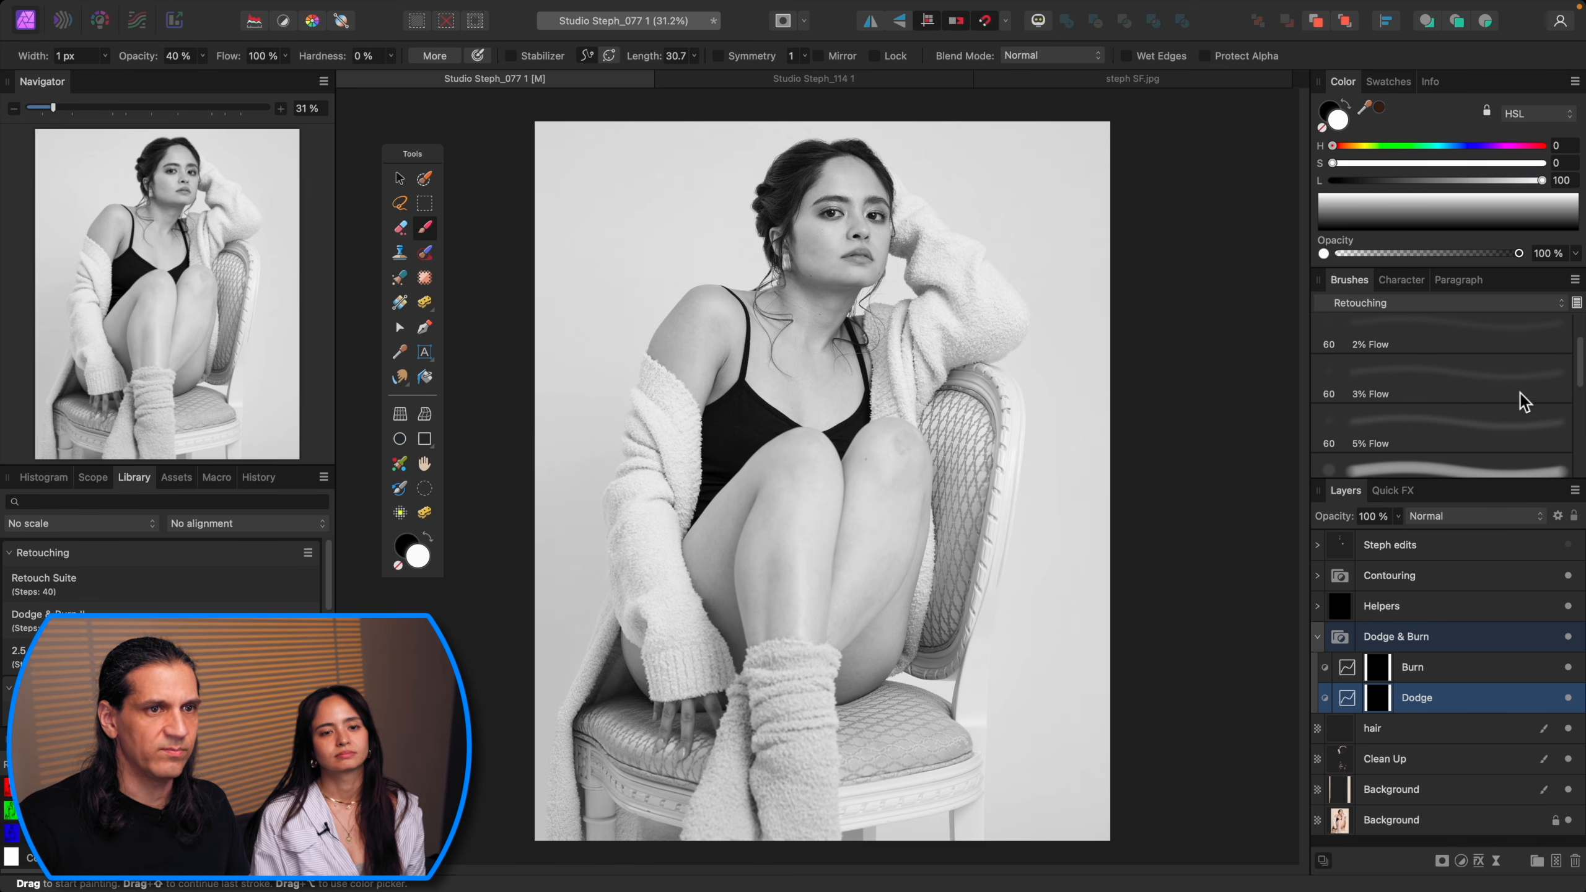
click(1511, 343)
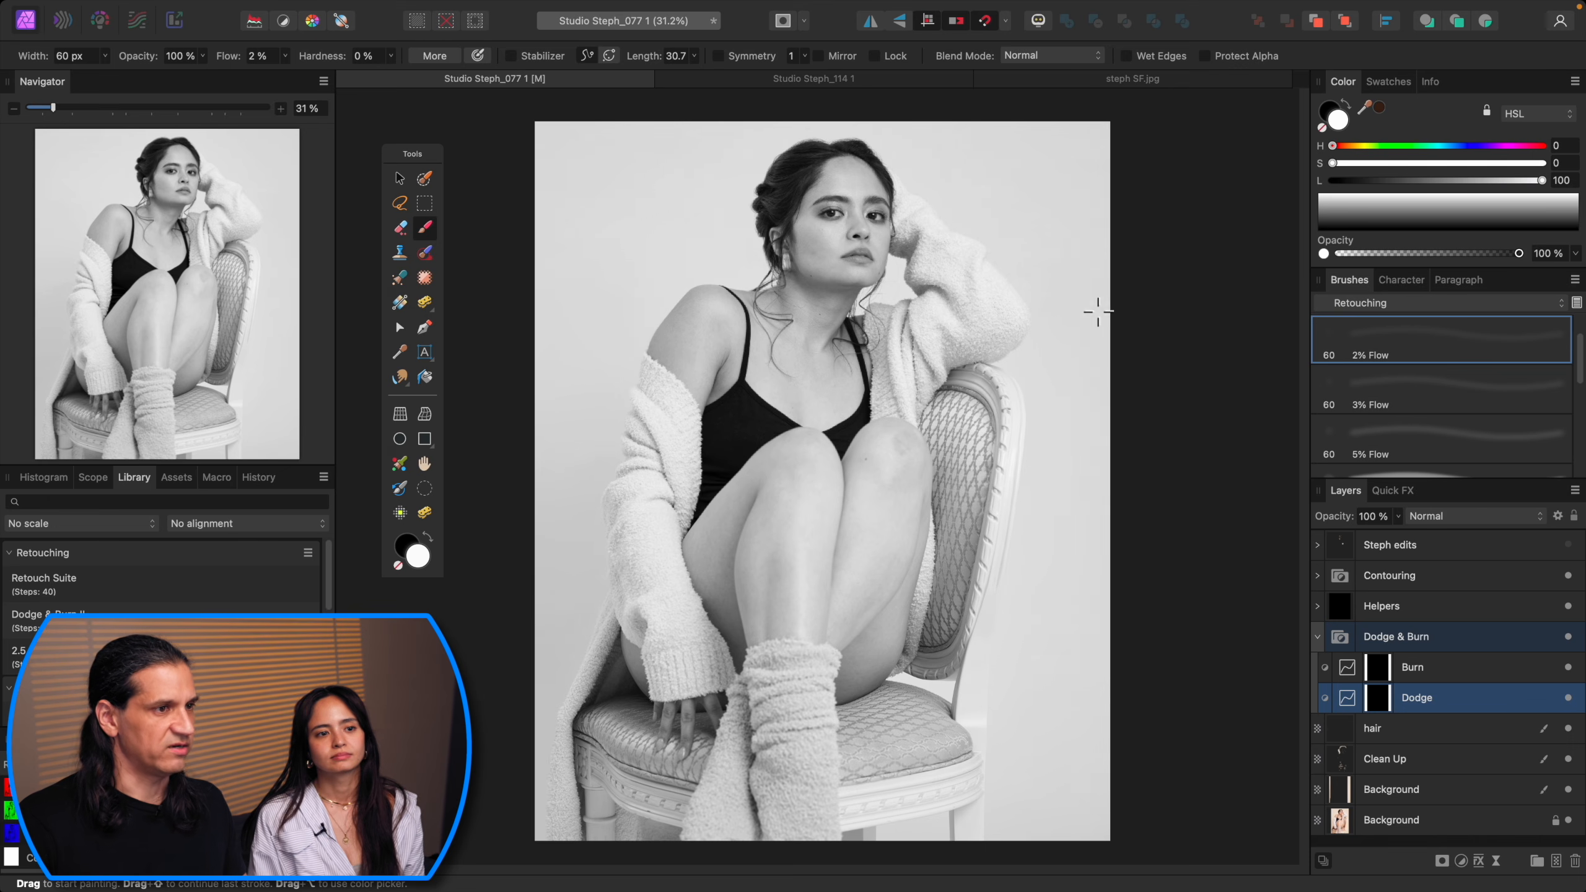
scroll(1008, 530, up, 10)
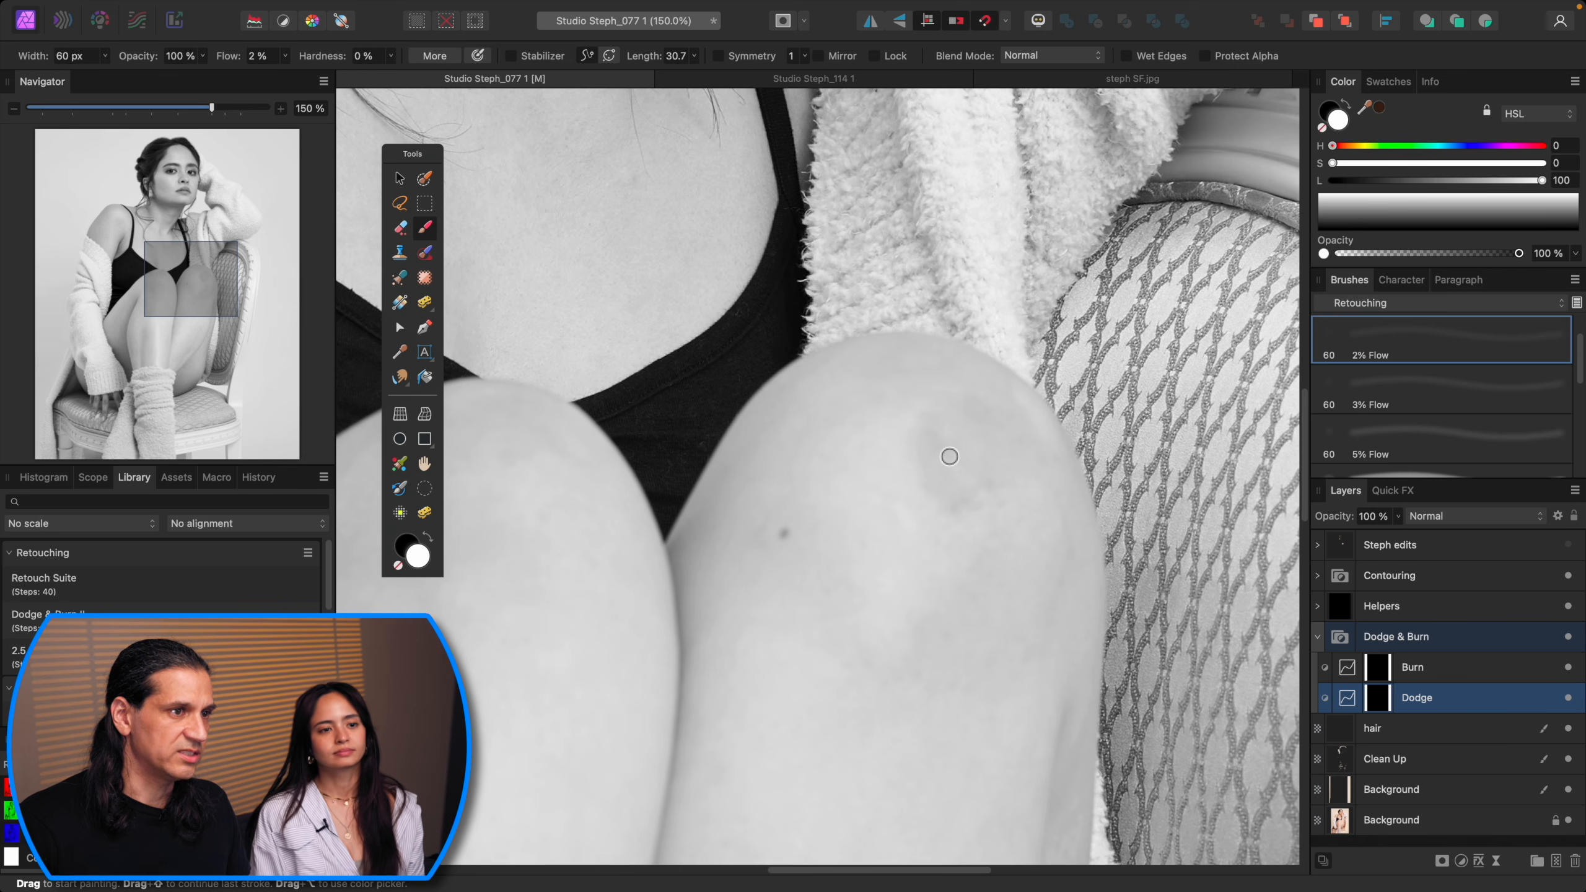
mouse_move(954, 451)
mouse_down()
mouse_move(925, 446)
mouse_move(889, 474)
mouse_move(904, 491)
mouse_move(890, 465)
mouse_move(925, 486)
mouse_move(915, 503)
mouse_move(936, 485)
mouse_move(911, 504)
mouse_move(892, 450)
mouse_move(900, 472)
mouse_move(934, 435)
mouse_move(947, 452)
mouse_move(925, 436)
mouse_up()
key(super+minus)
key(bracketright)
key(bracketright)
key(bracketright)
key(bracketleft)
key(bracketleft)
key(bracketright)
key(bracketright)
key(bracketright)
key(bracketleft)
key(bracketleft)
key(bracketleft)
key(bracketleft)
drag(893, 477, 923, 499)
key(bracketright)
key(bracketright)
key(bracketright)
key(bracketright)
key(bracketright)
key(bracketleft)
key(bracketleft)
key(bracketleft)
key(super+0)
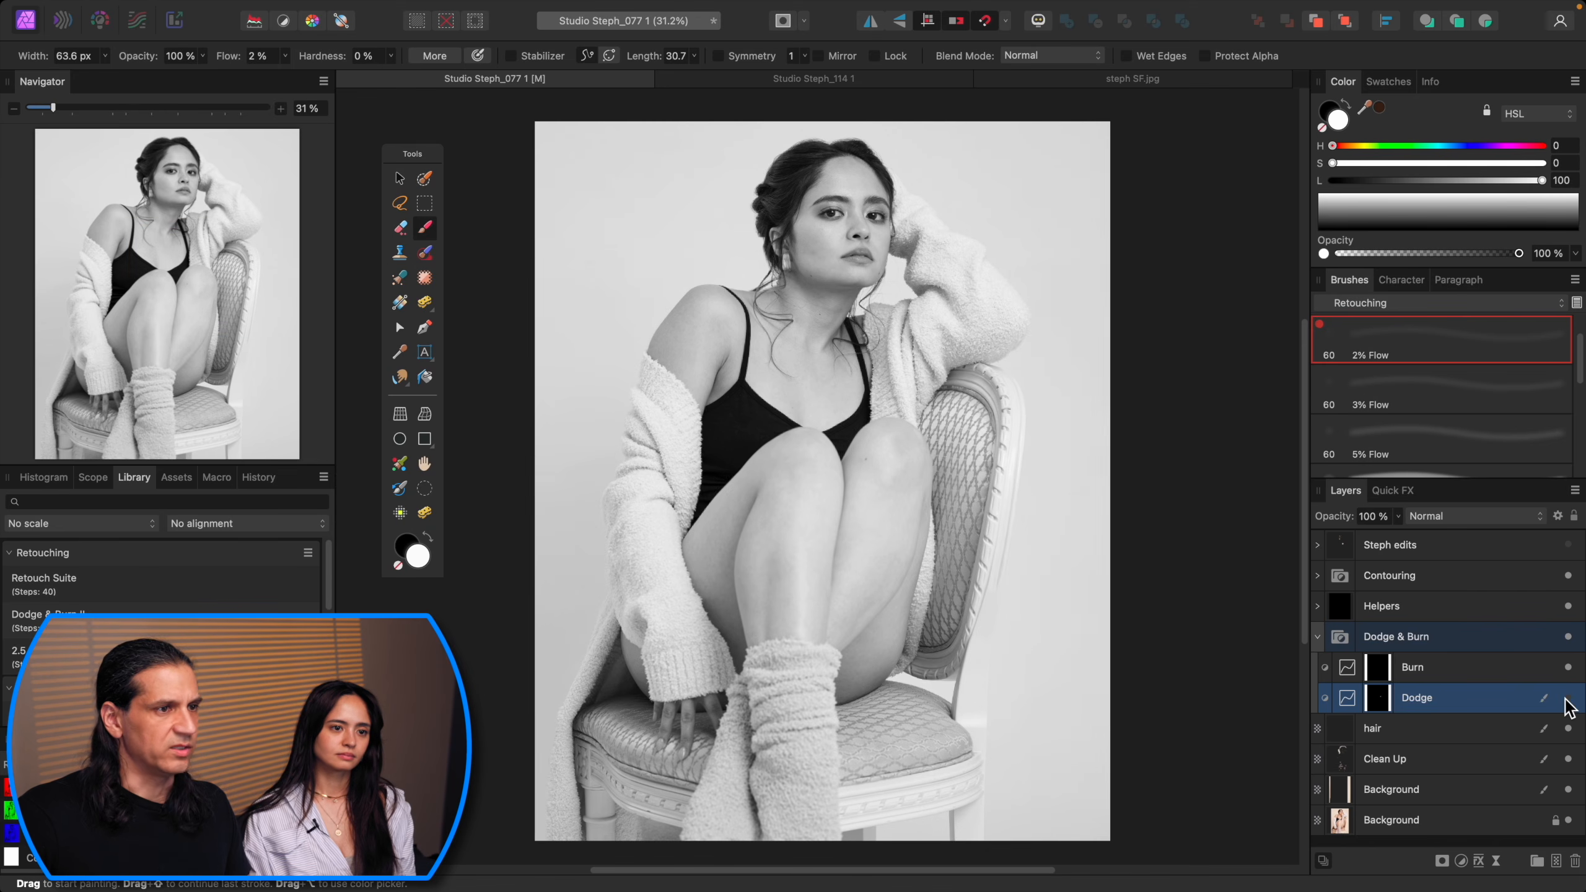
Step: Adjust the Contrast Helper curve points in the Helpers group to tune the contrast preview
click(1569, 606)
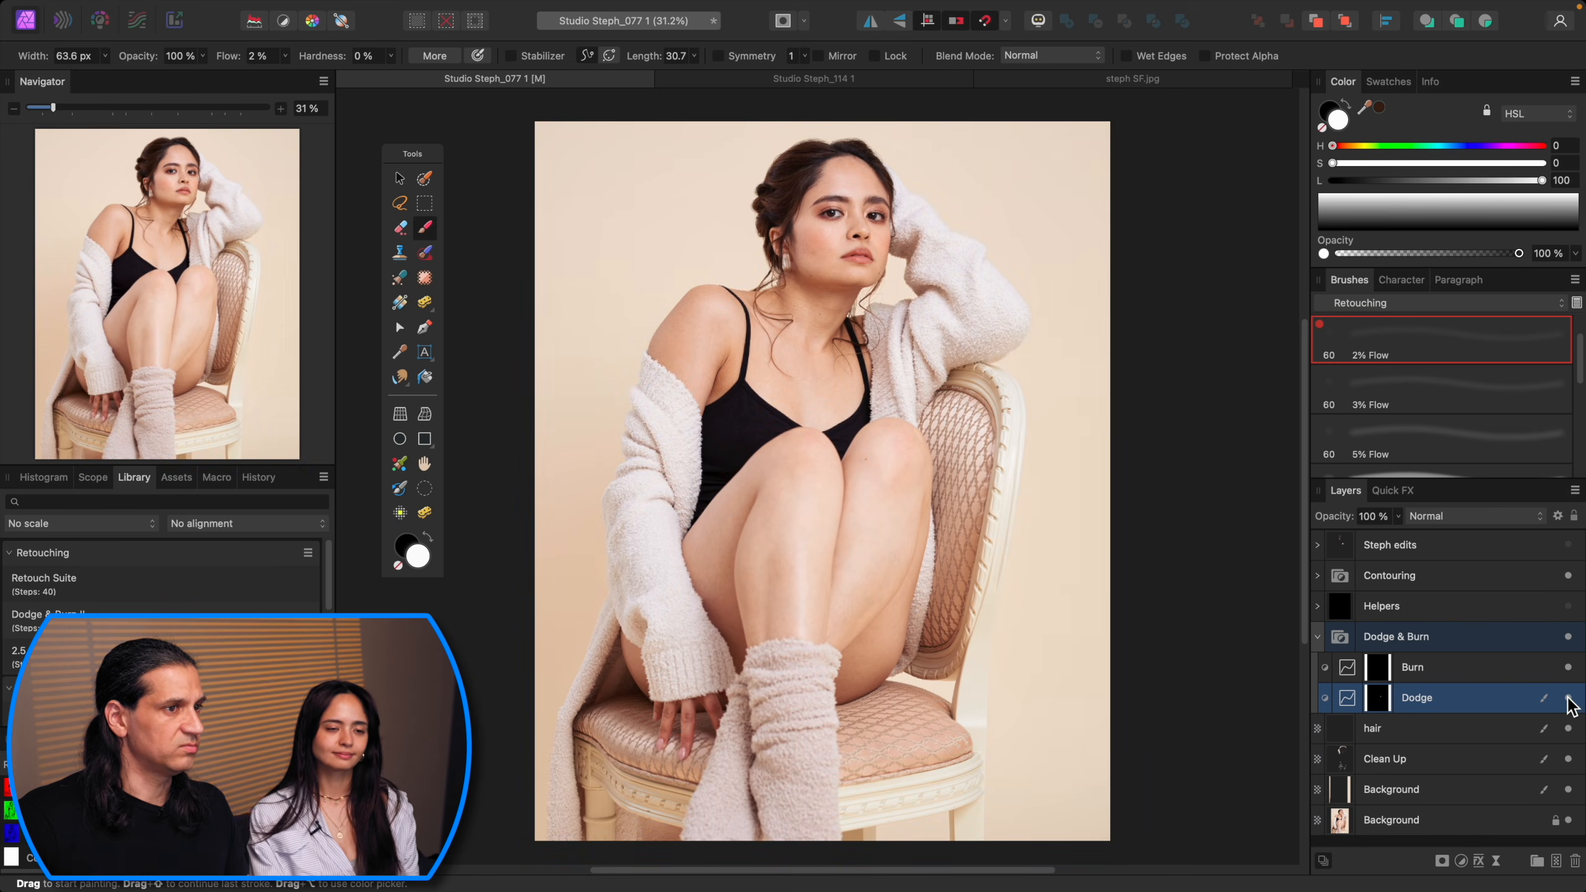
click(1568, 606)
scroll(1016, 500, up, 5)
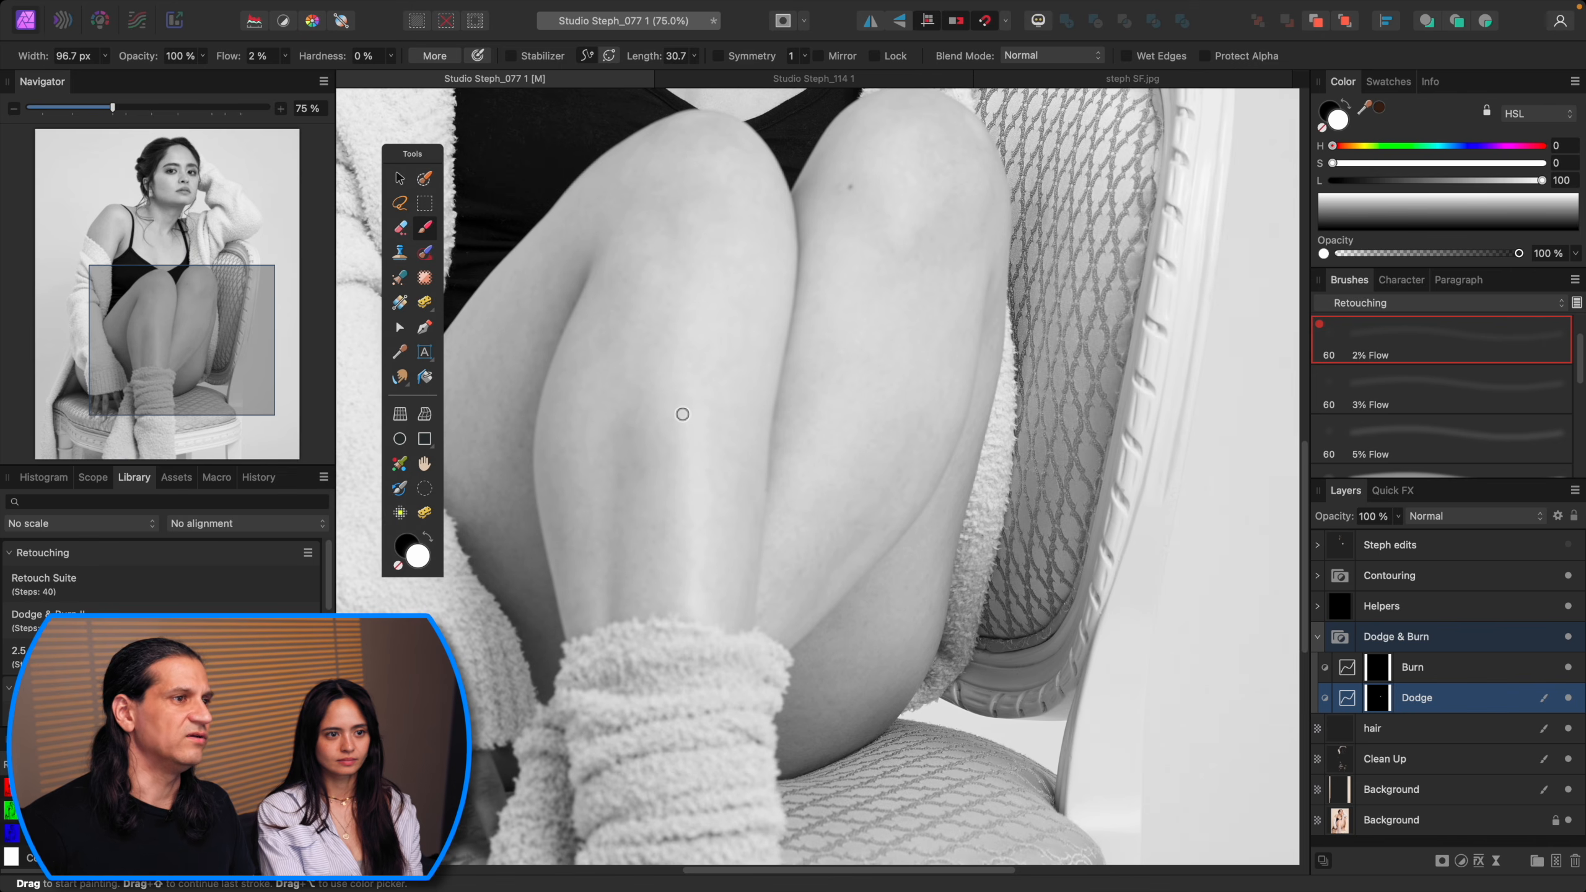
scroll(790, 322, up, 3)
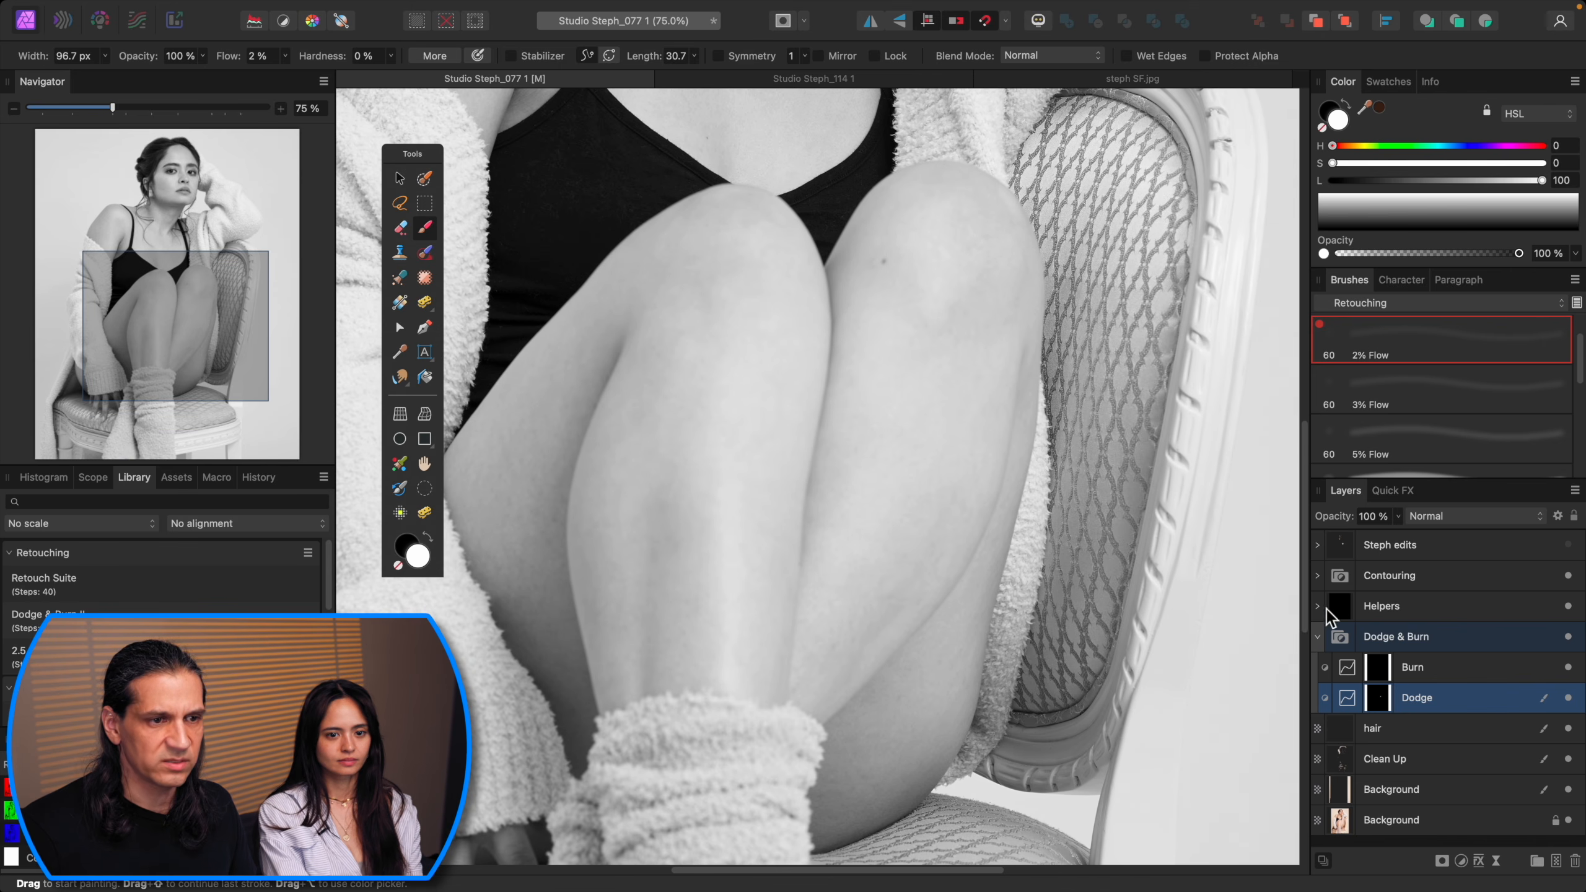
click(1319, 607)
click(1557, 637)
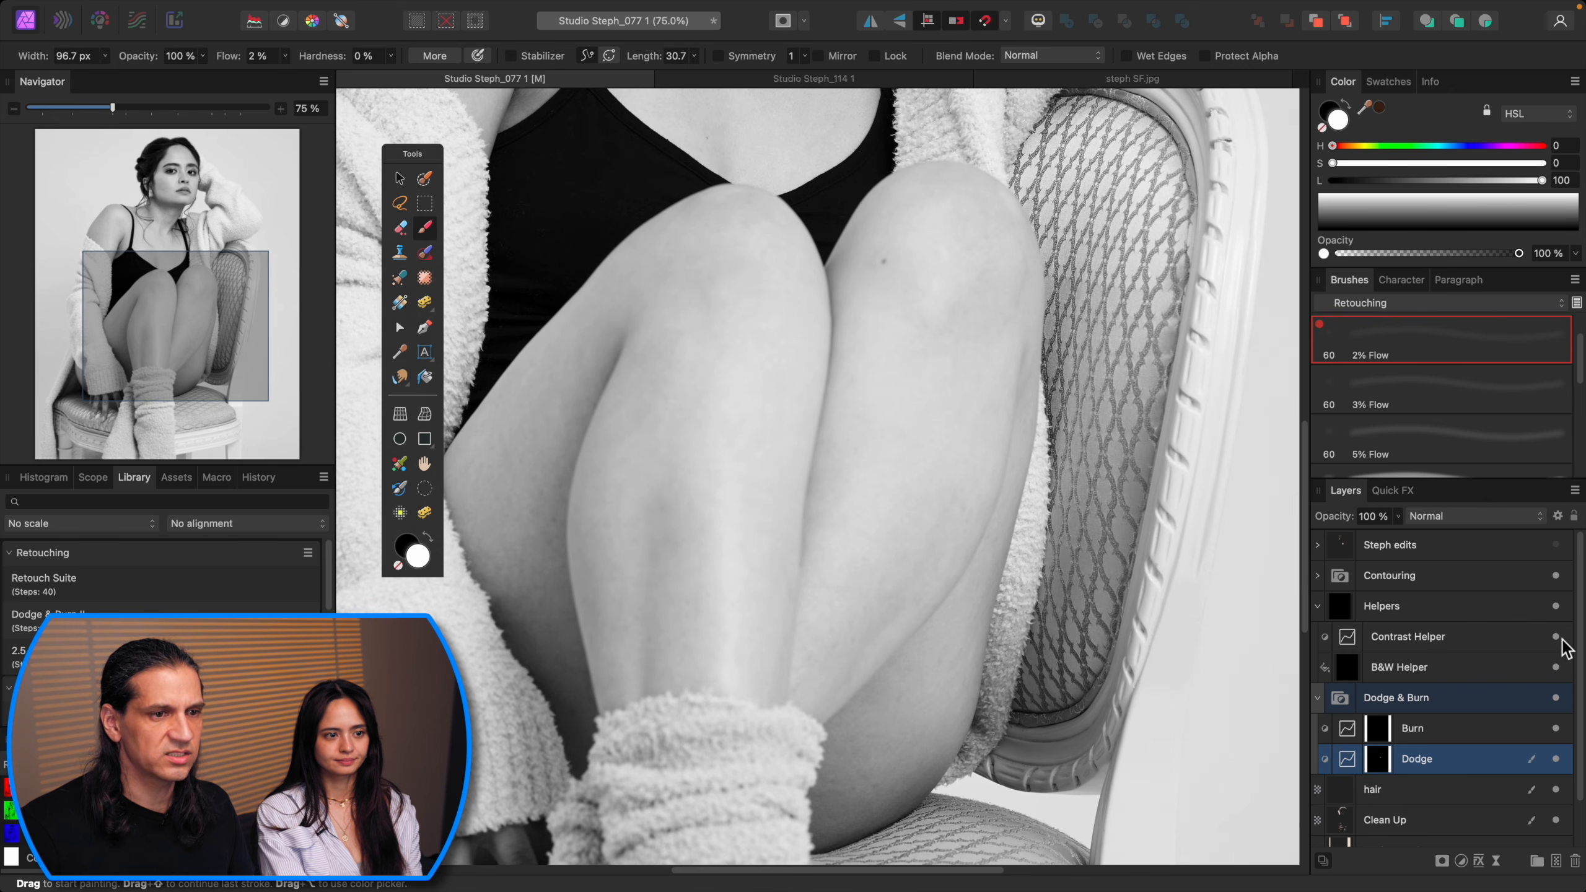
double_click(1347, 638)
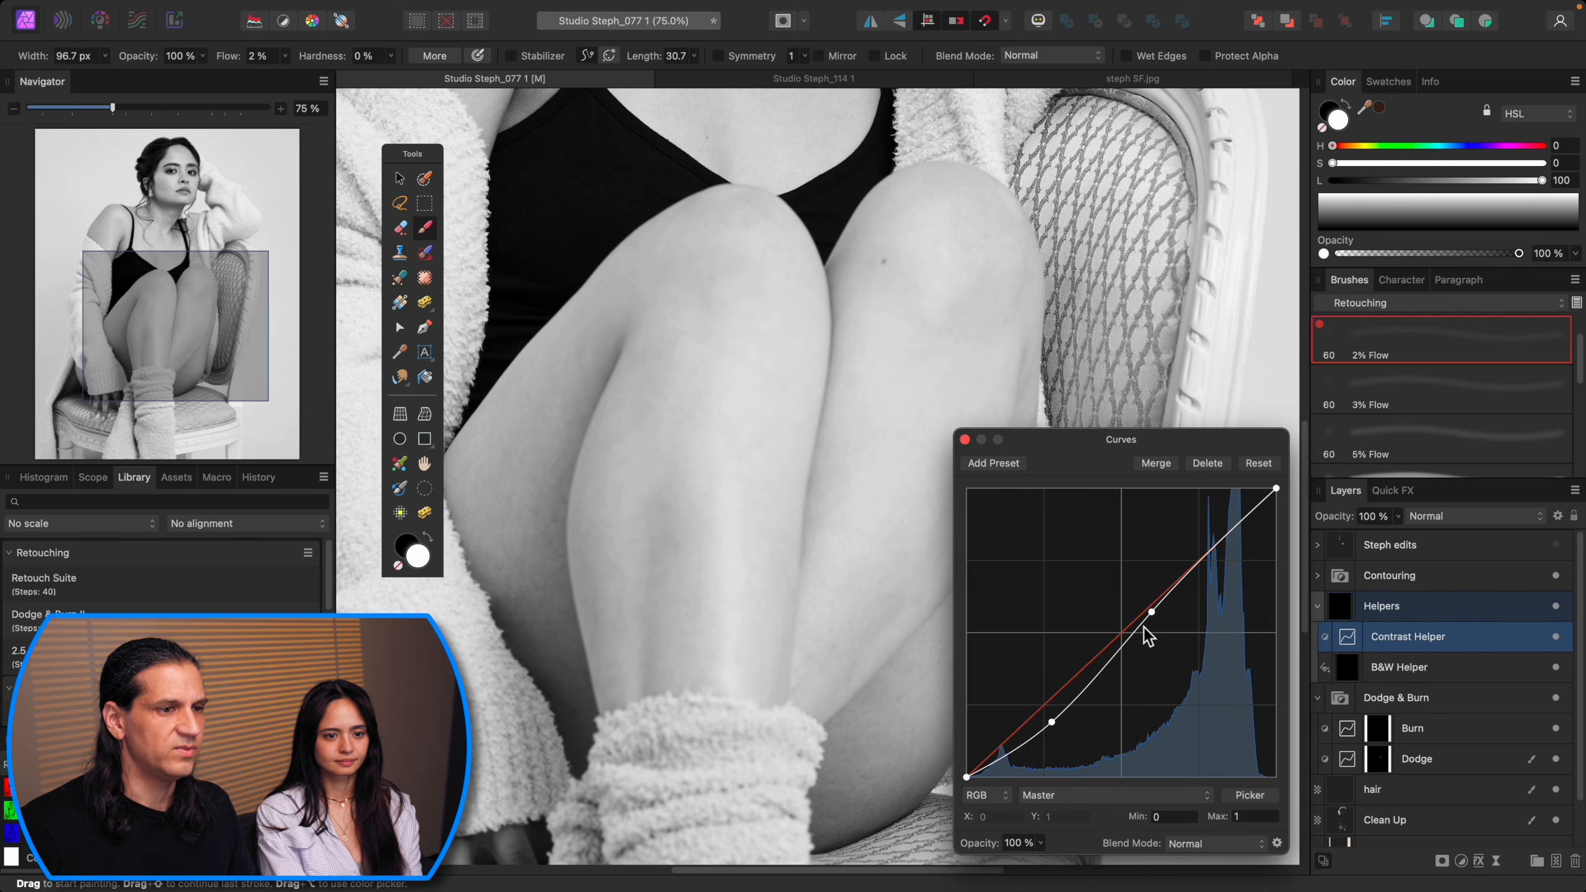
drag(1154, 613, 1161, 621)
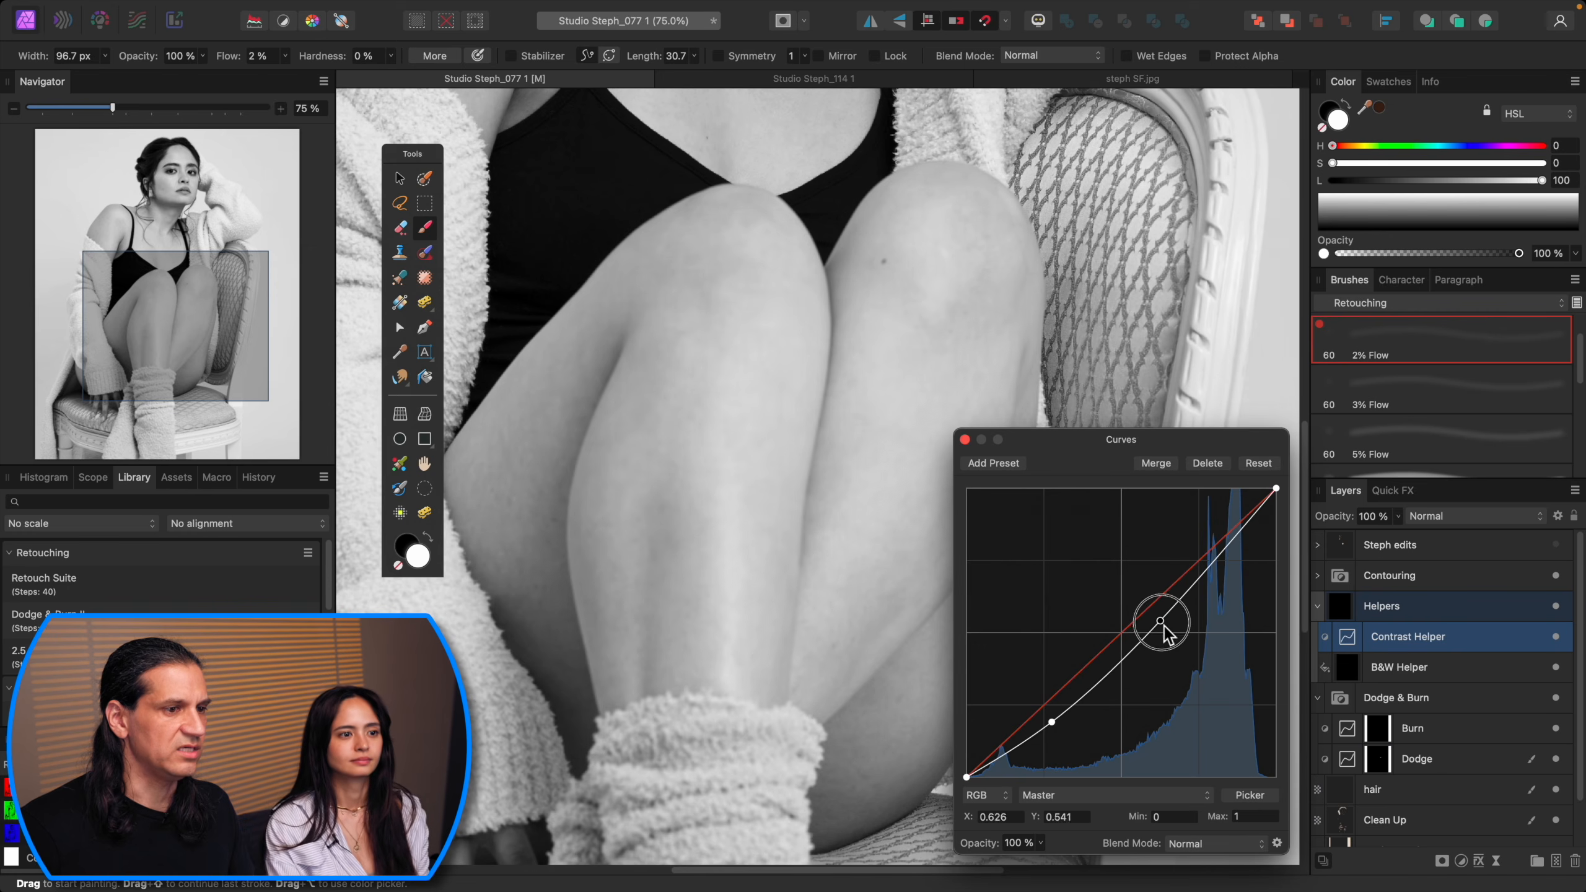
click(1053, 724)
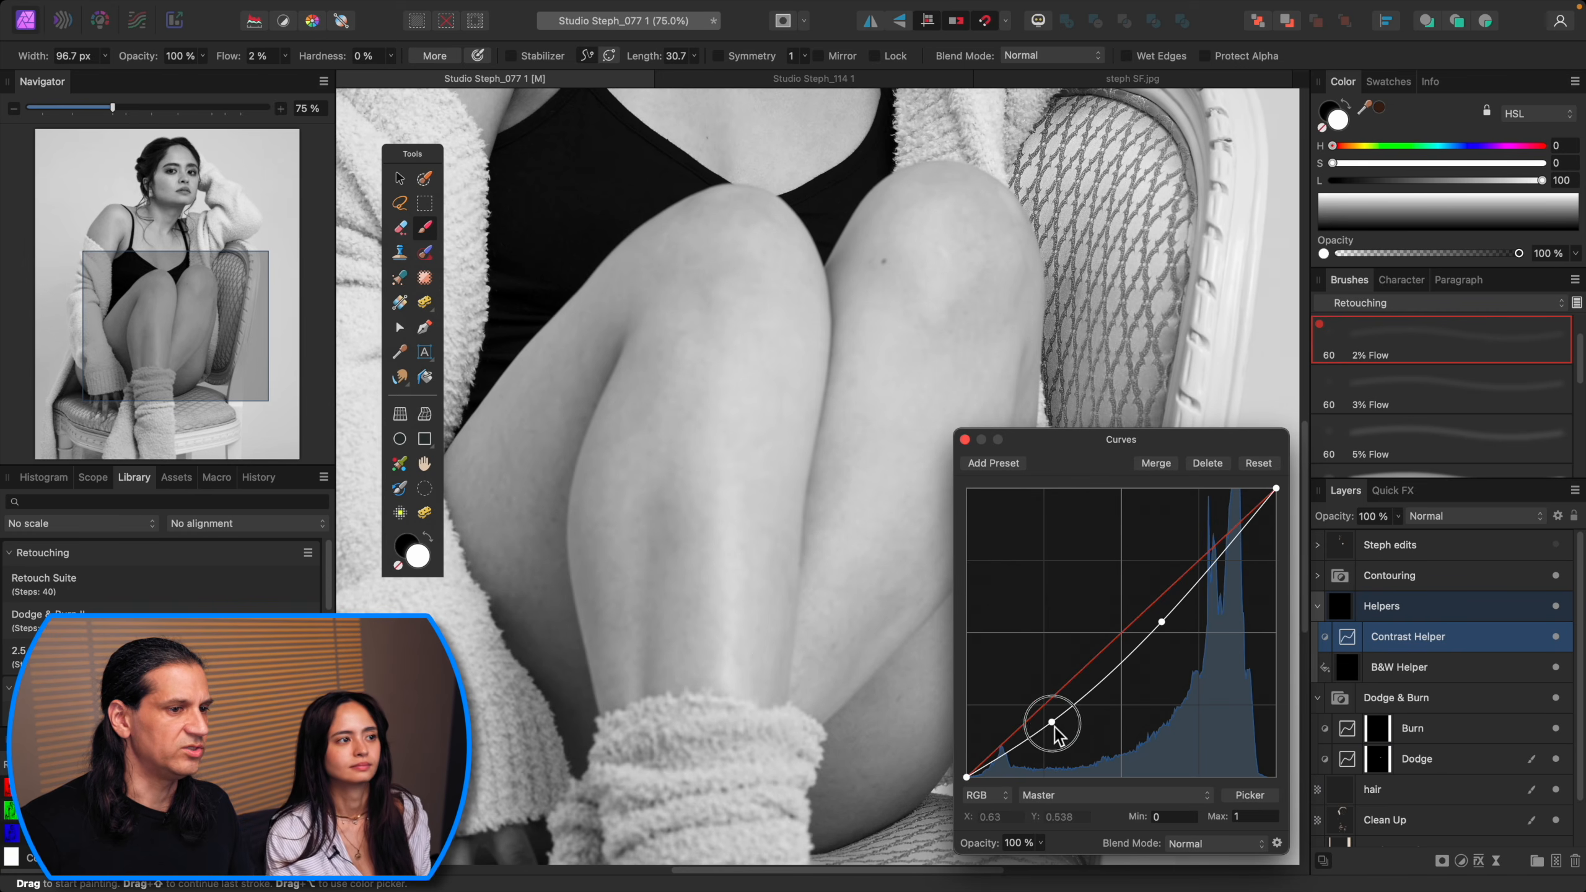
drag(1052, 725, 1060, 731)
click(1161, 623)
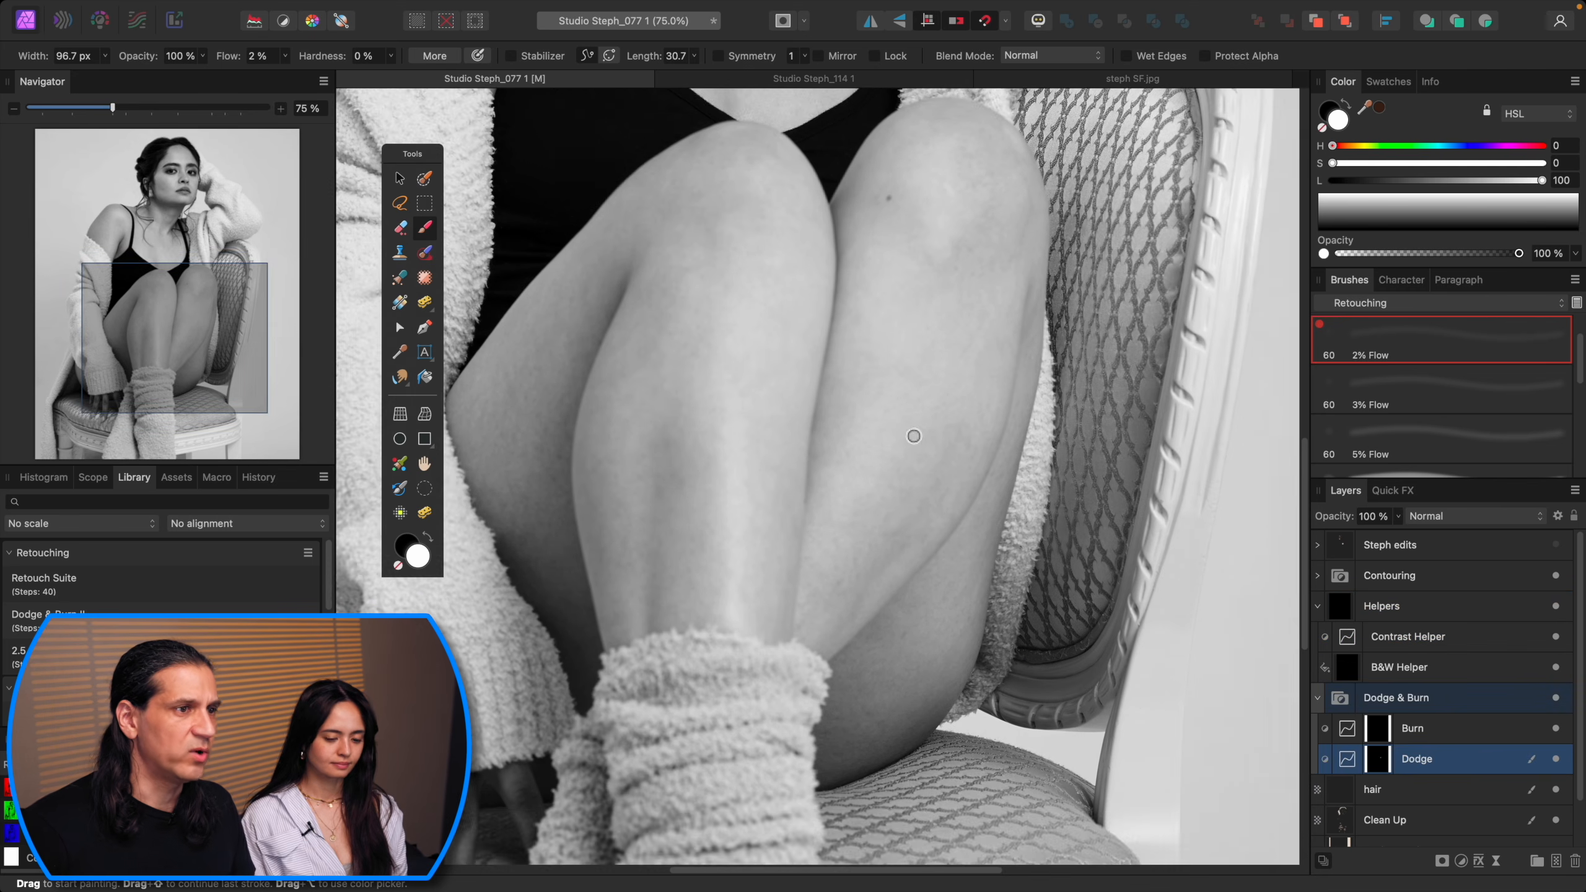
Step: Resize the dodge brush to about 59 px over the knee
scroll(948, 288, up, 2)
key(])
key(])
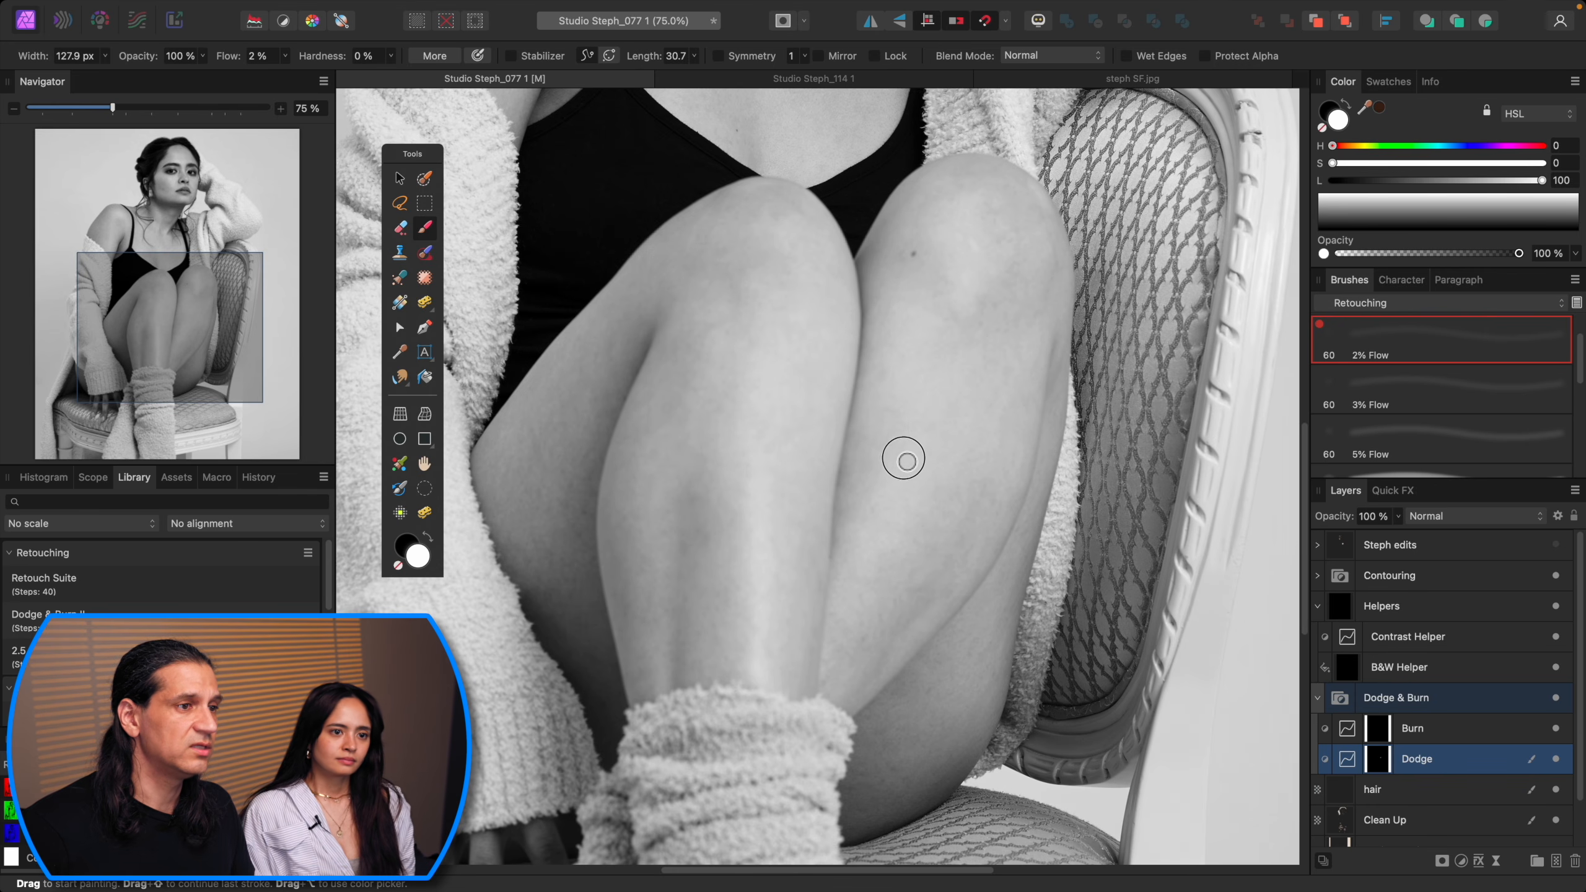
key(bracketleft)
key(bracketleft)
key(bracketleft)
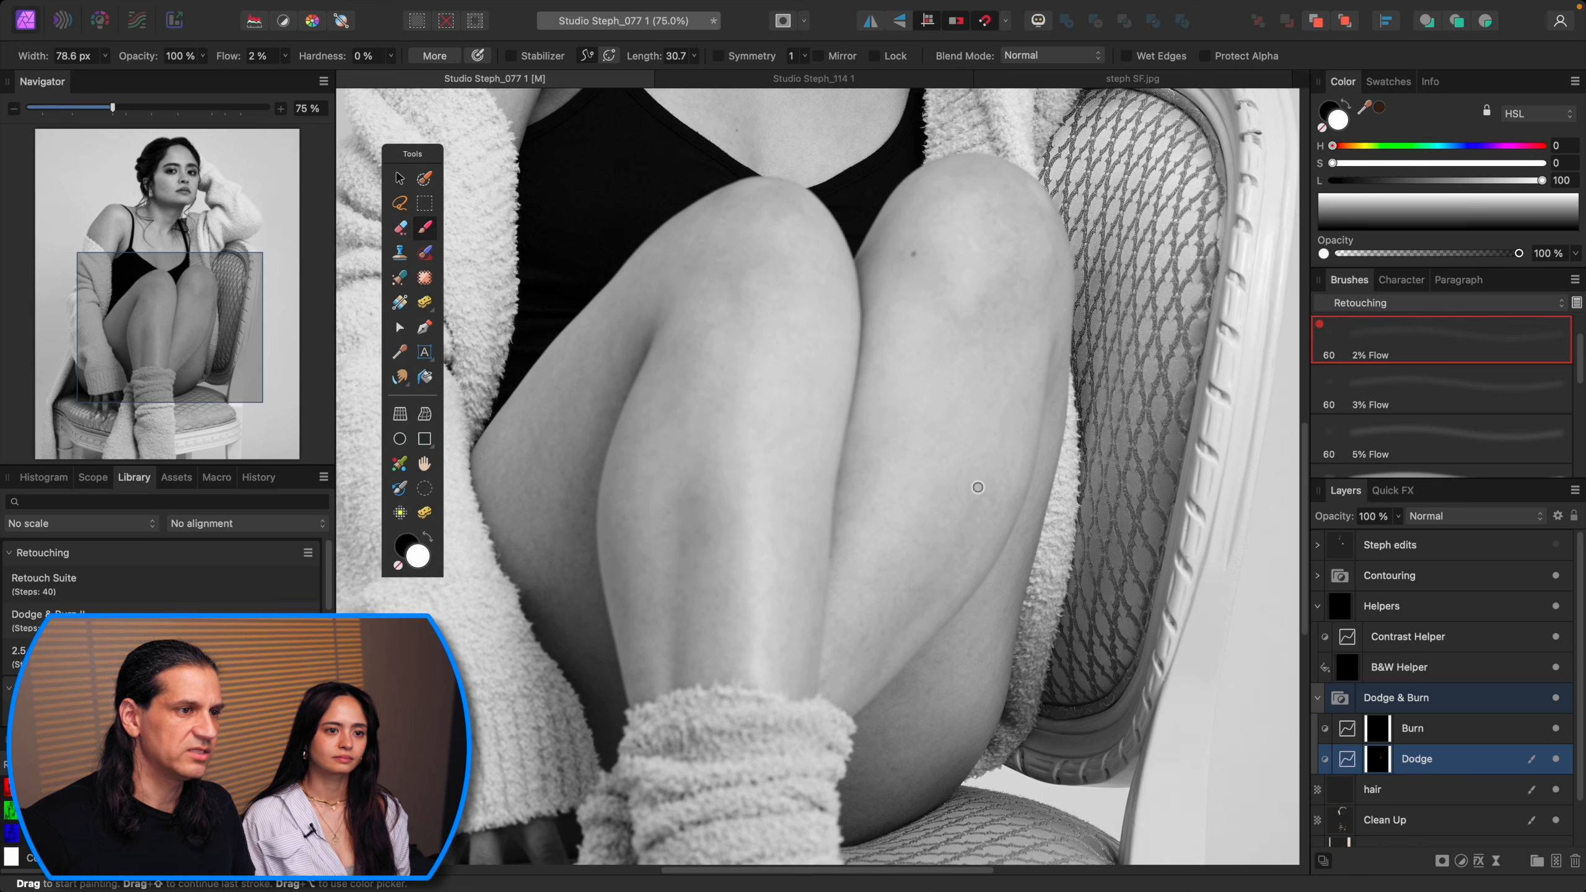
key(bracketright)
key(bracketright)
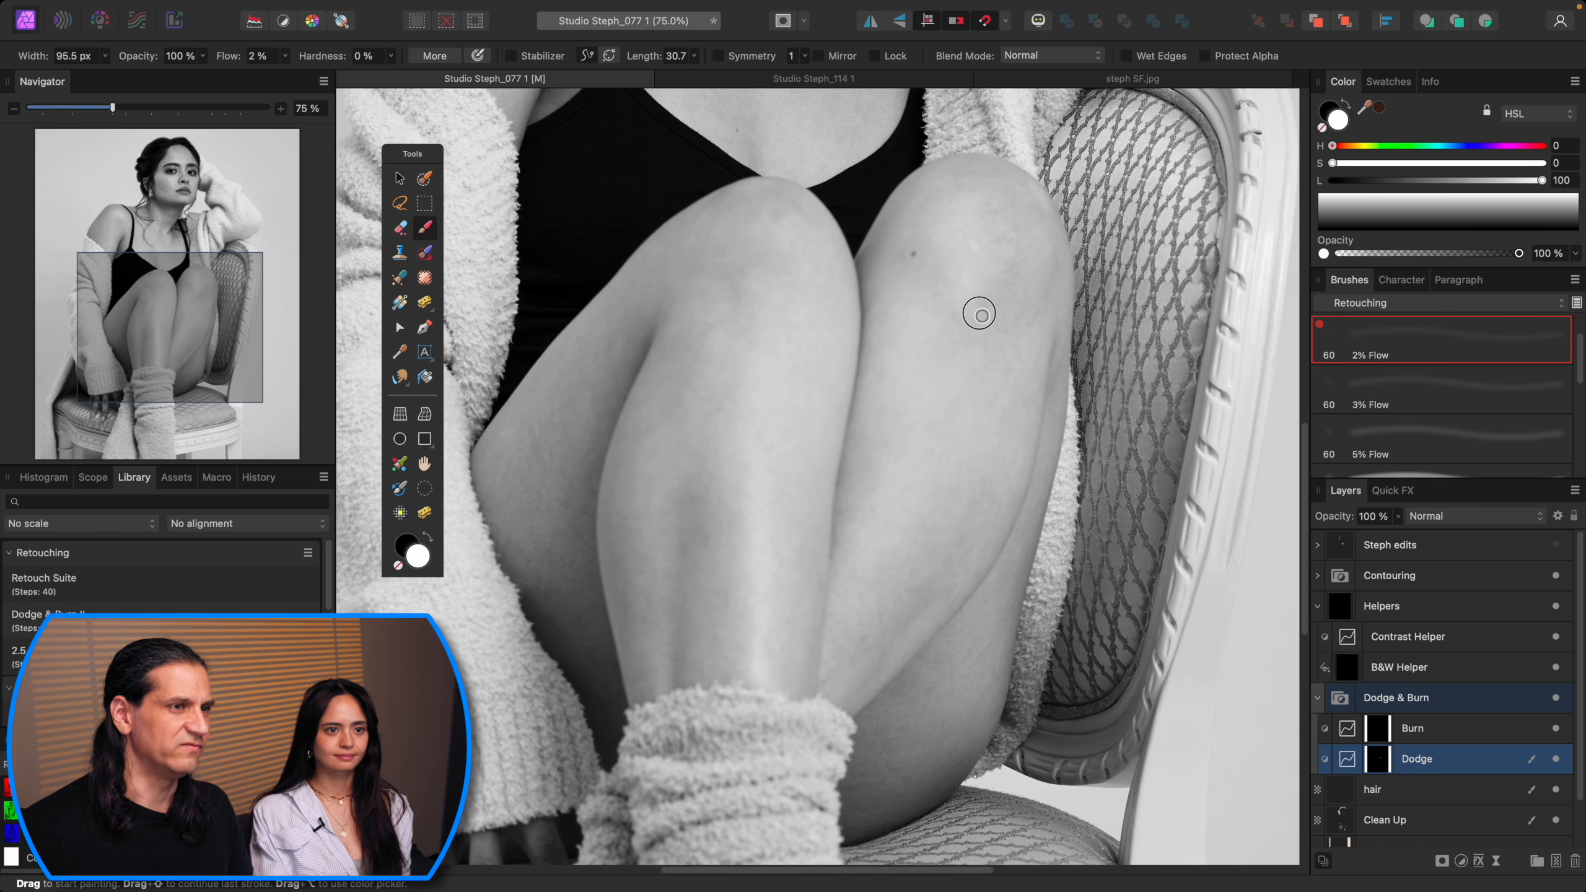
key(bracketleft)
key(bracketleft)
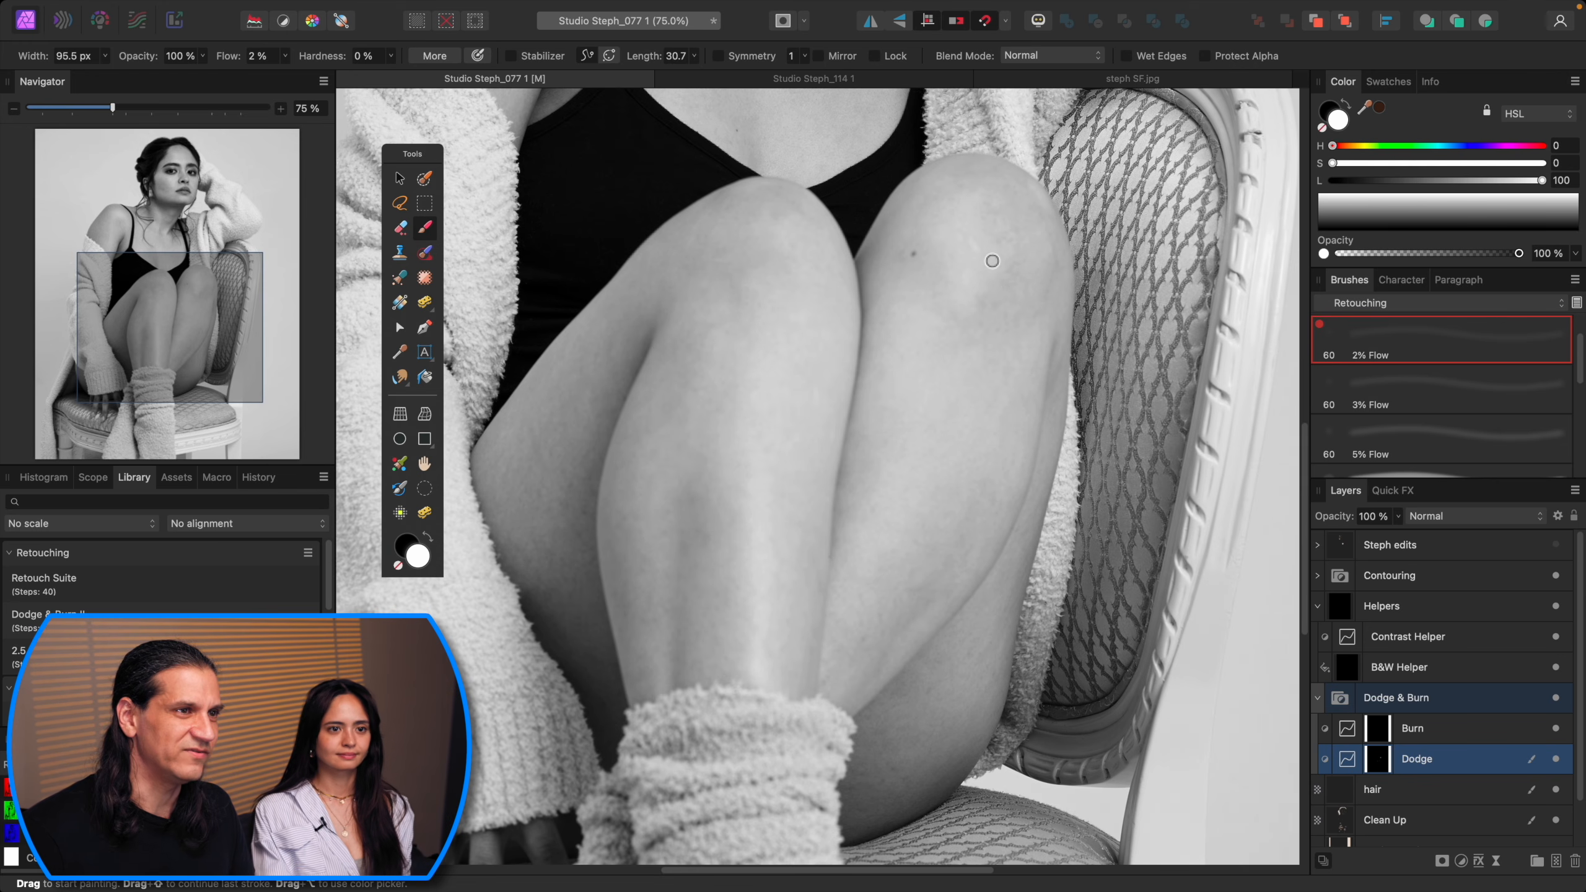
key(bracketleft)
key(bracketleft)
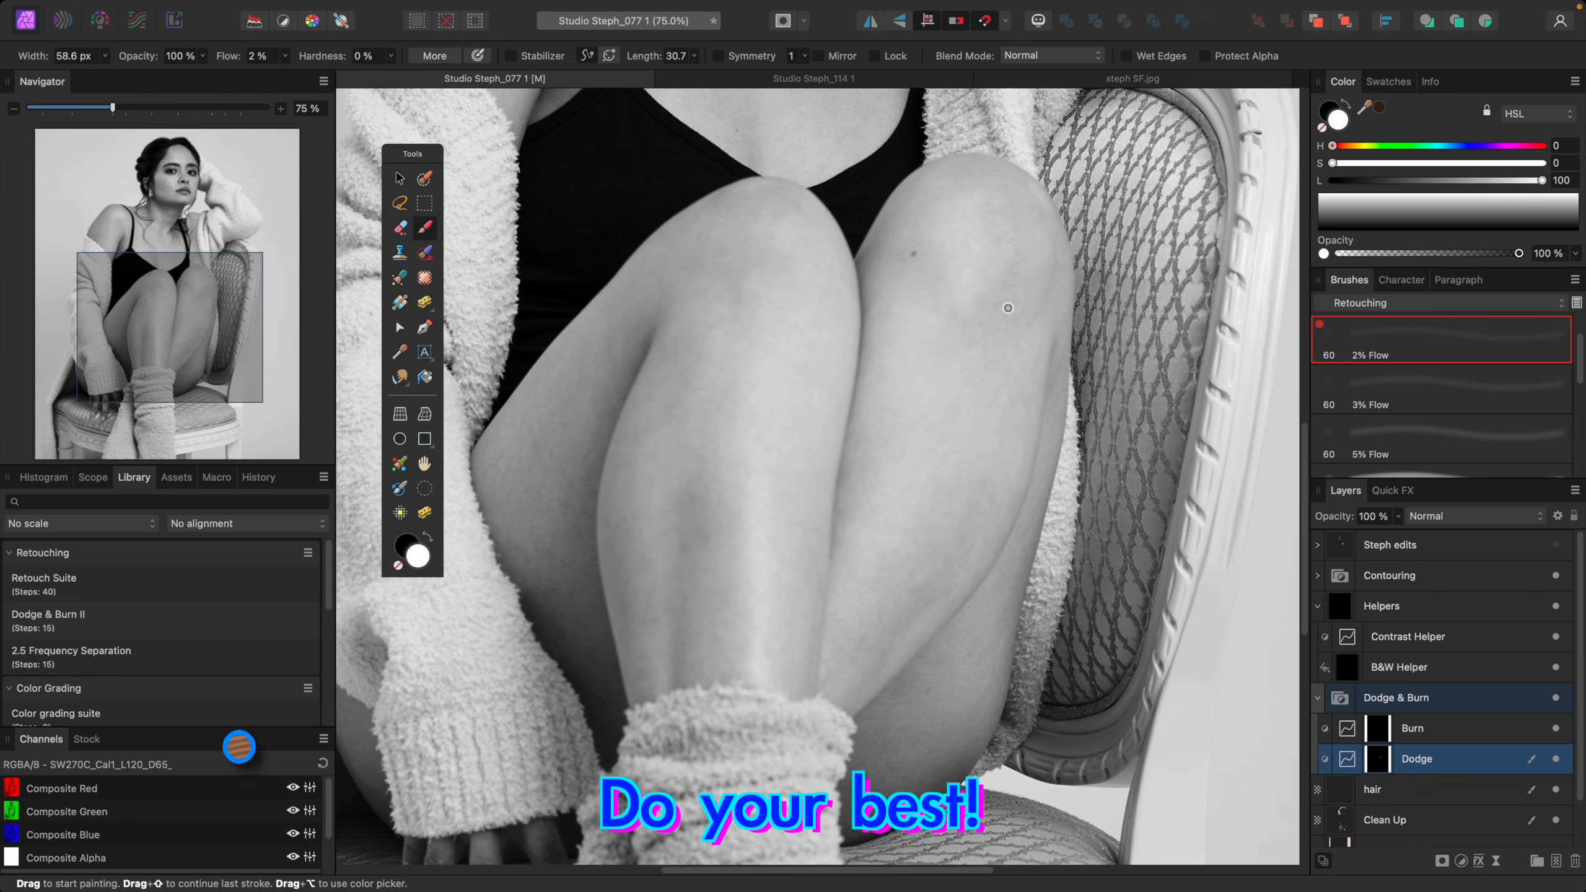
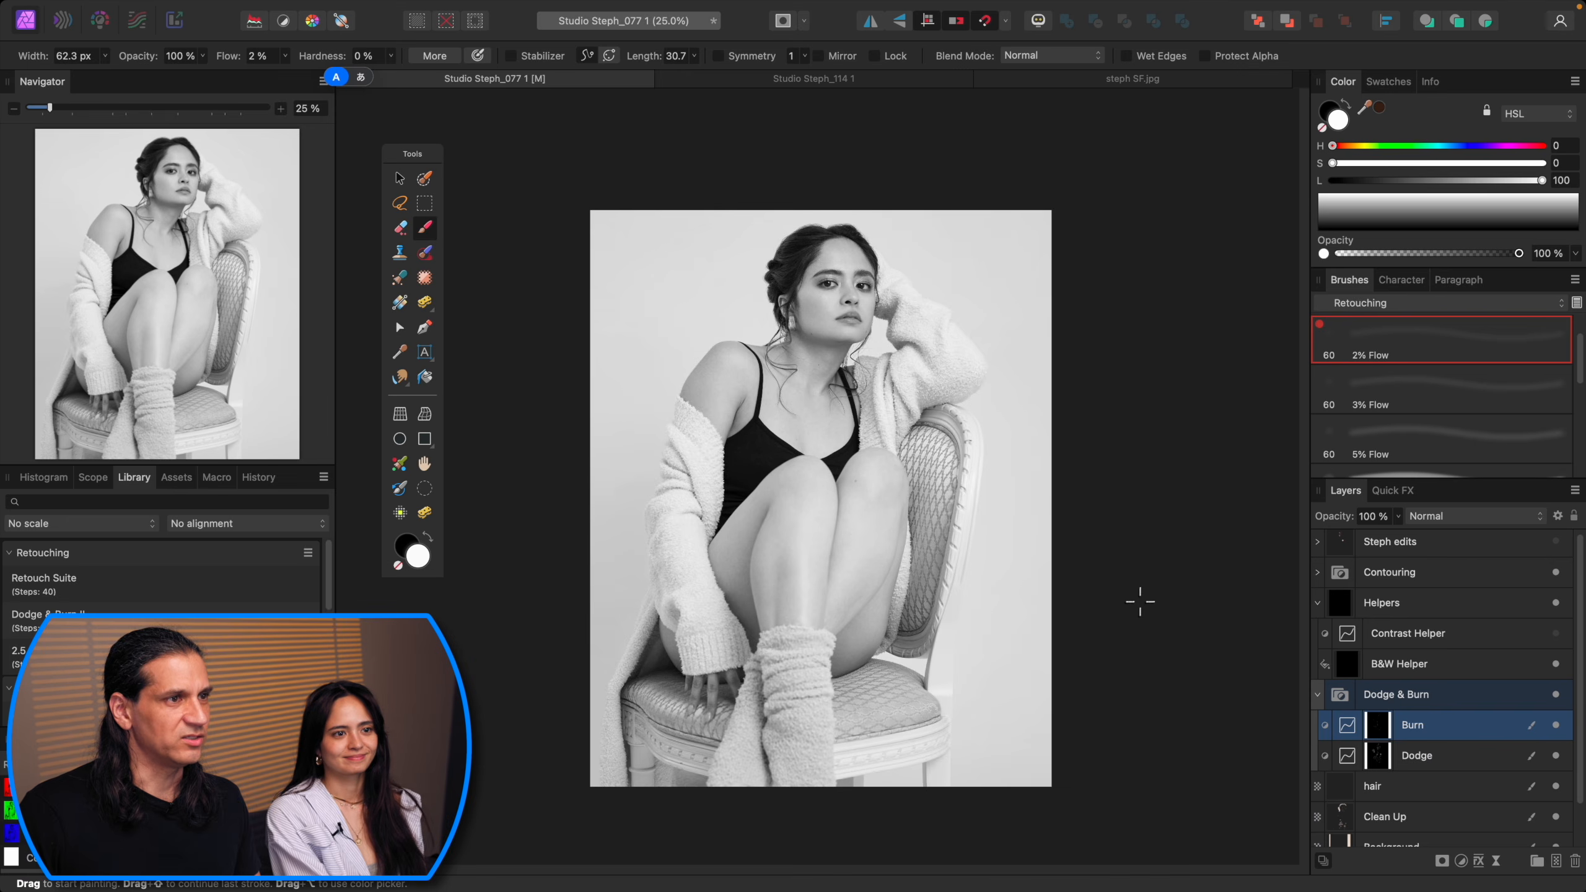
Step: Hide the Helpers group to view the portrait in colour
key(super+equal)
scroll(1139, 602, up, 3)
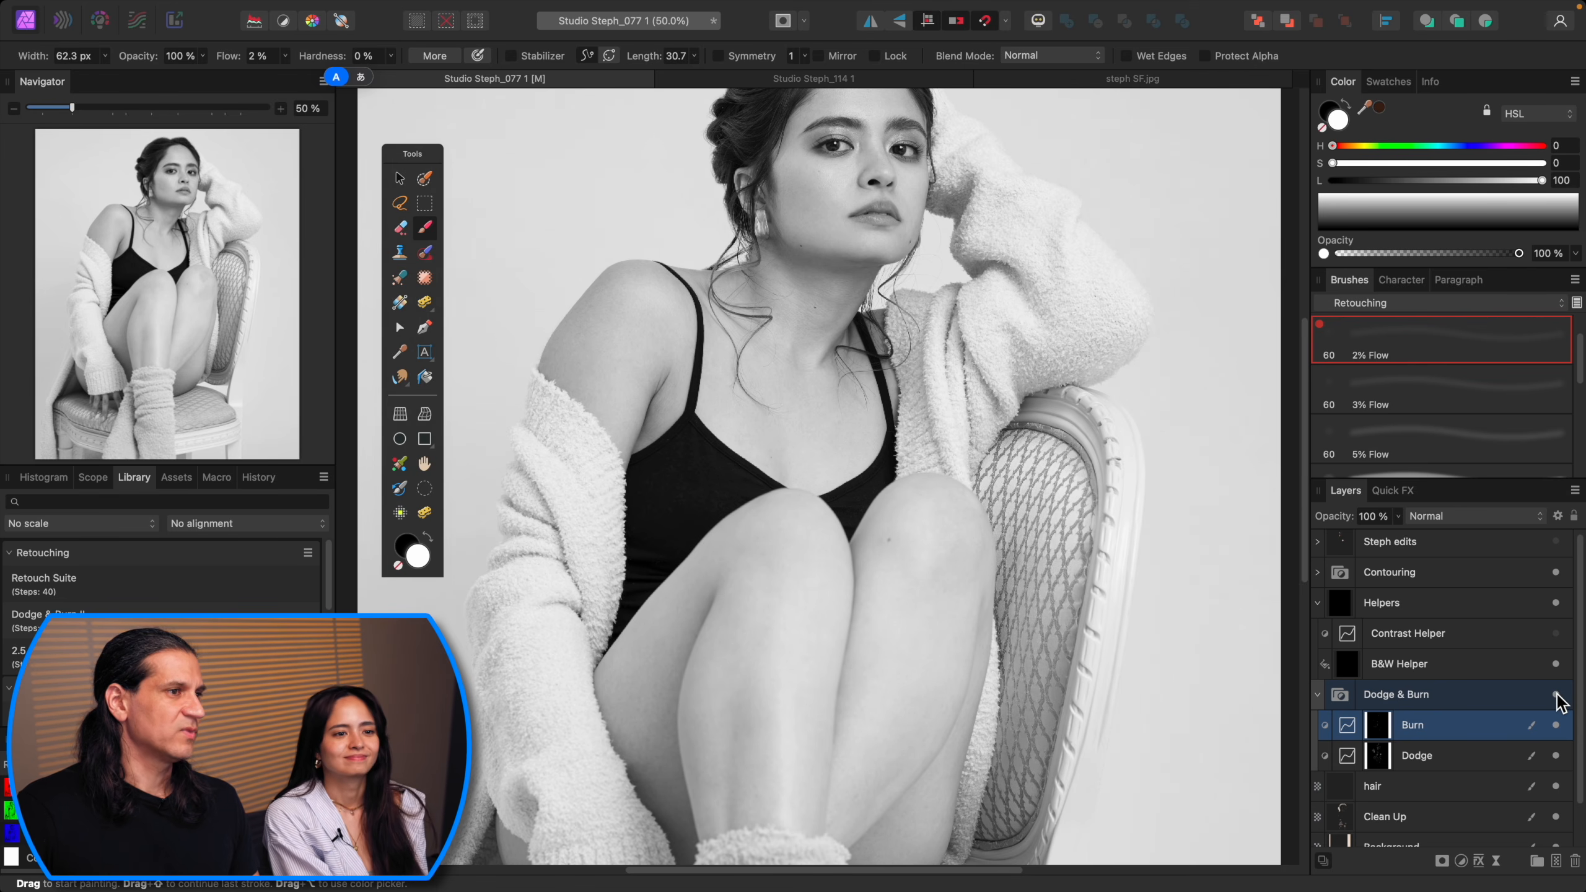
scroll(1561, 703, up, 1)
click(1555, 606)
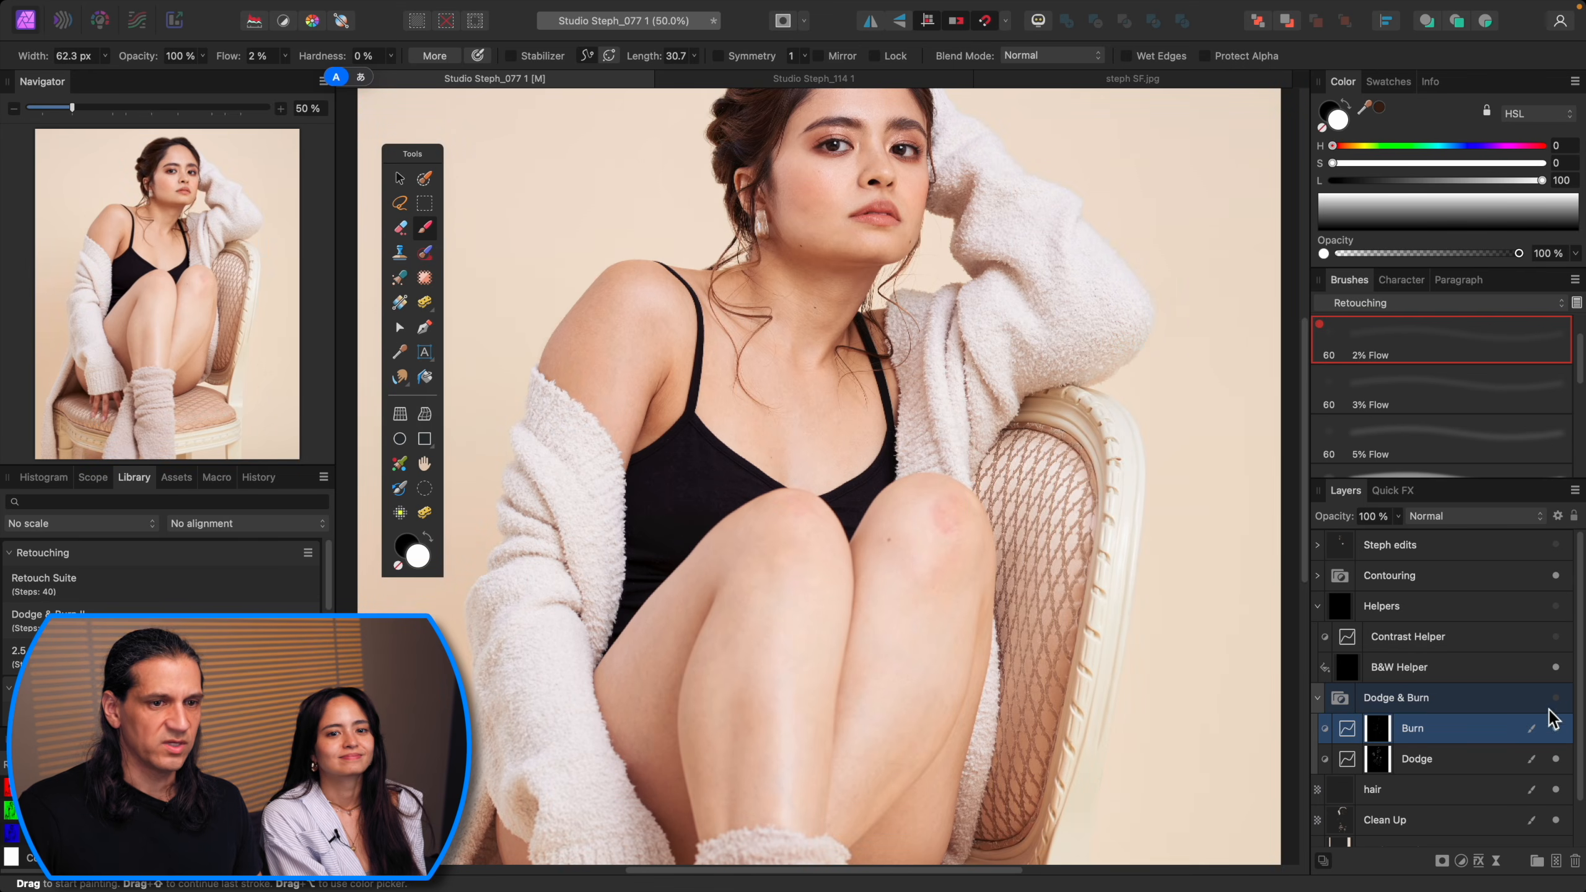
Step: Compare the face, chest and legs with the Dodge & Burn group switched on and off
click(1555, 698)
click(1555, 698)
click(1555, 697)
key(super+plus)
key(super+plus)
scroll(1098, 506, up, 3)
scroll(1098, 505, up, 5)
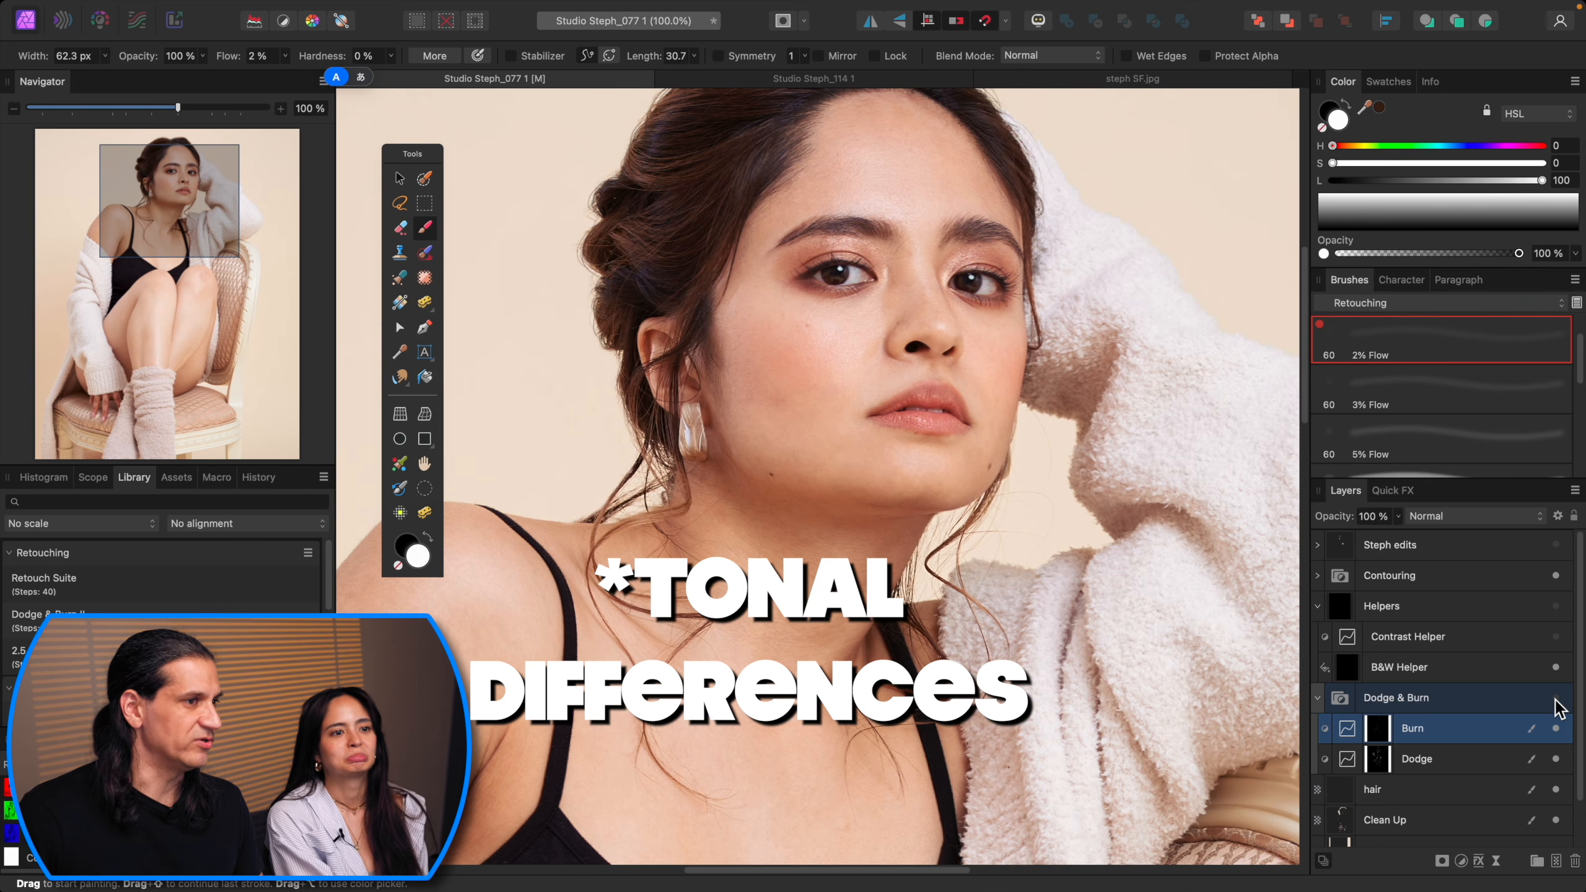
scroll(824, 603, down, 5)
scroll(824, 603, left, 3)
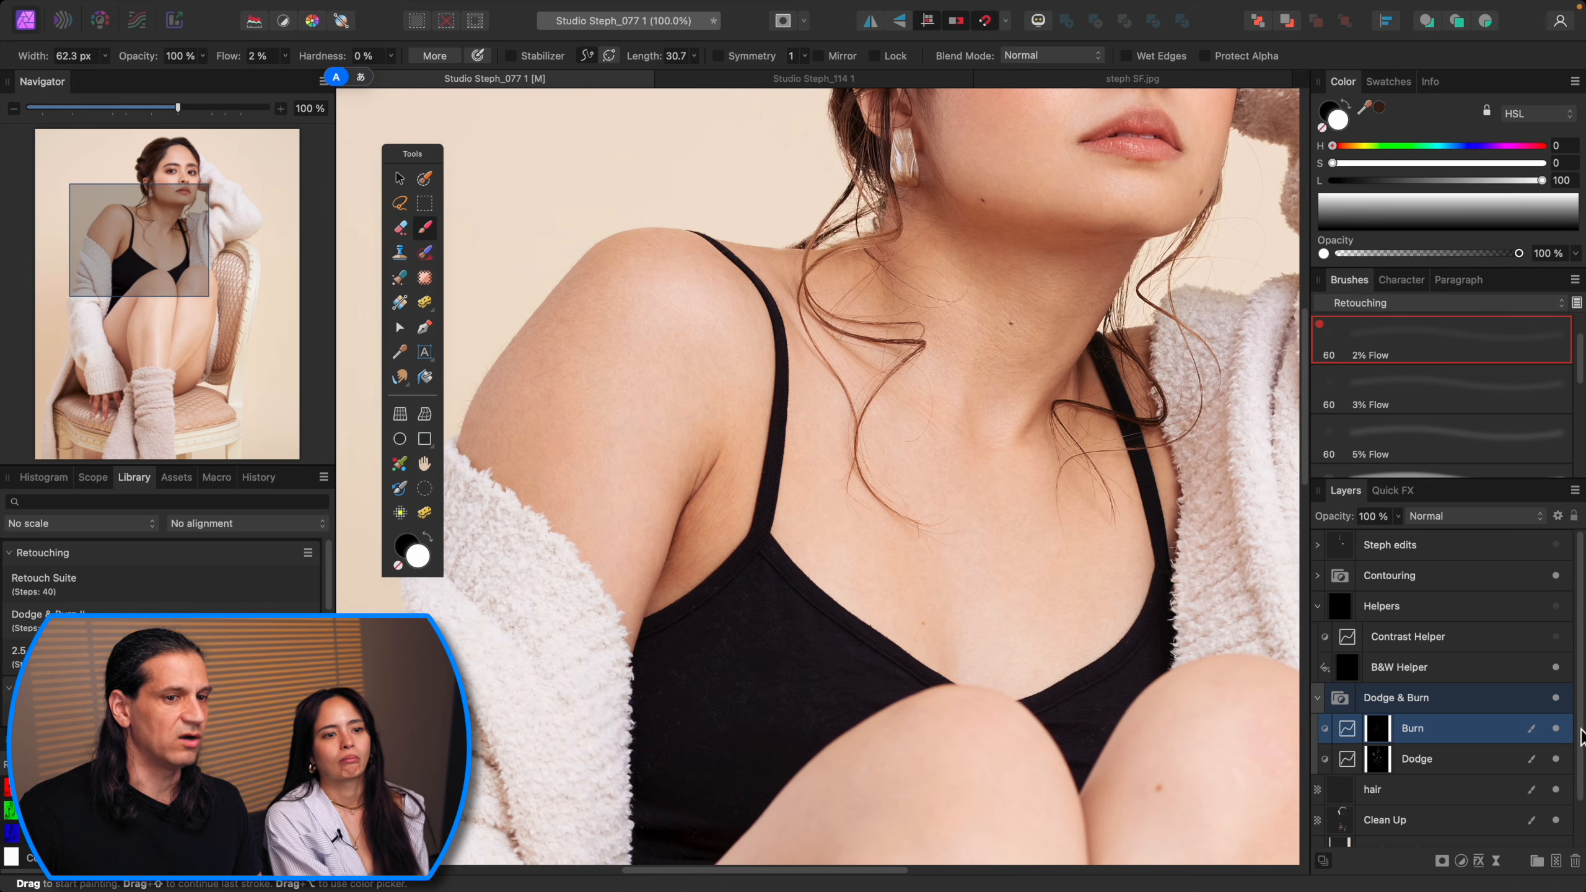
click(1556, 698)
click(1555, 697)
click(1555, 697)
click(1555, 697)
scroll(993, 629, up, 5)
scroll(993, 629, right, 2)
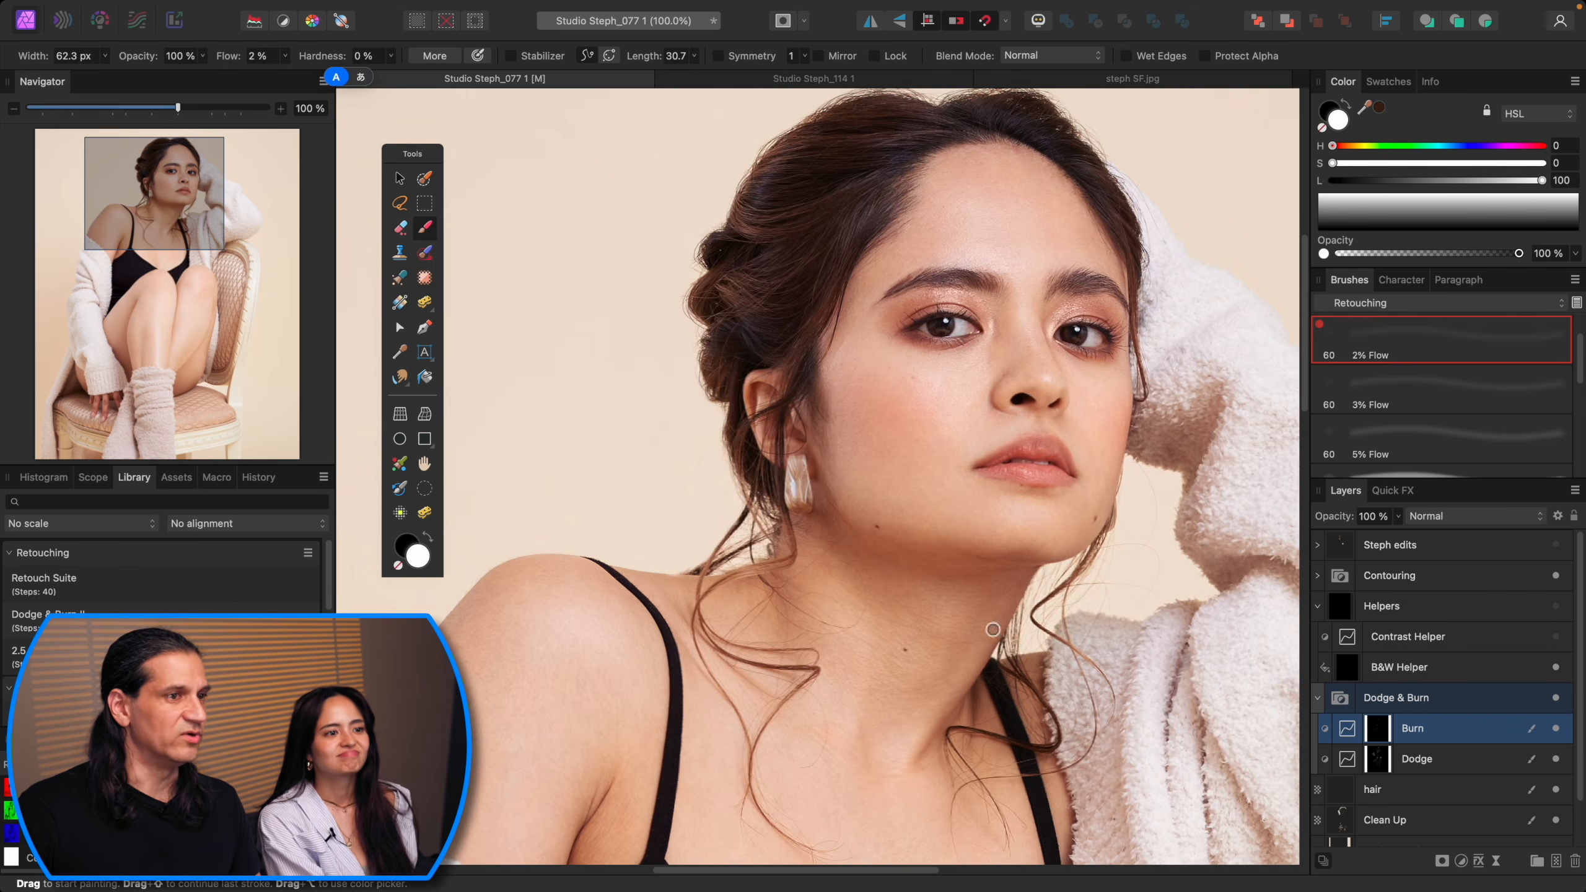
scroll(1086, 663, up, 5)
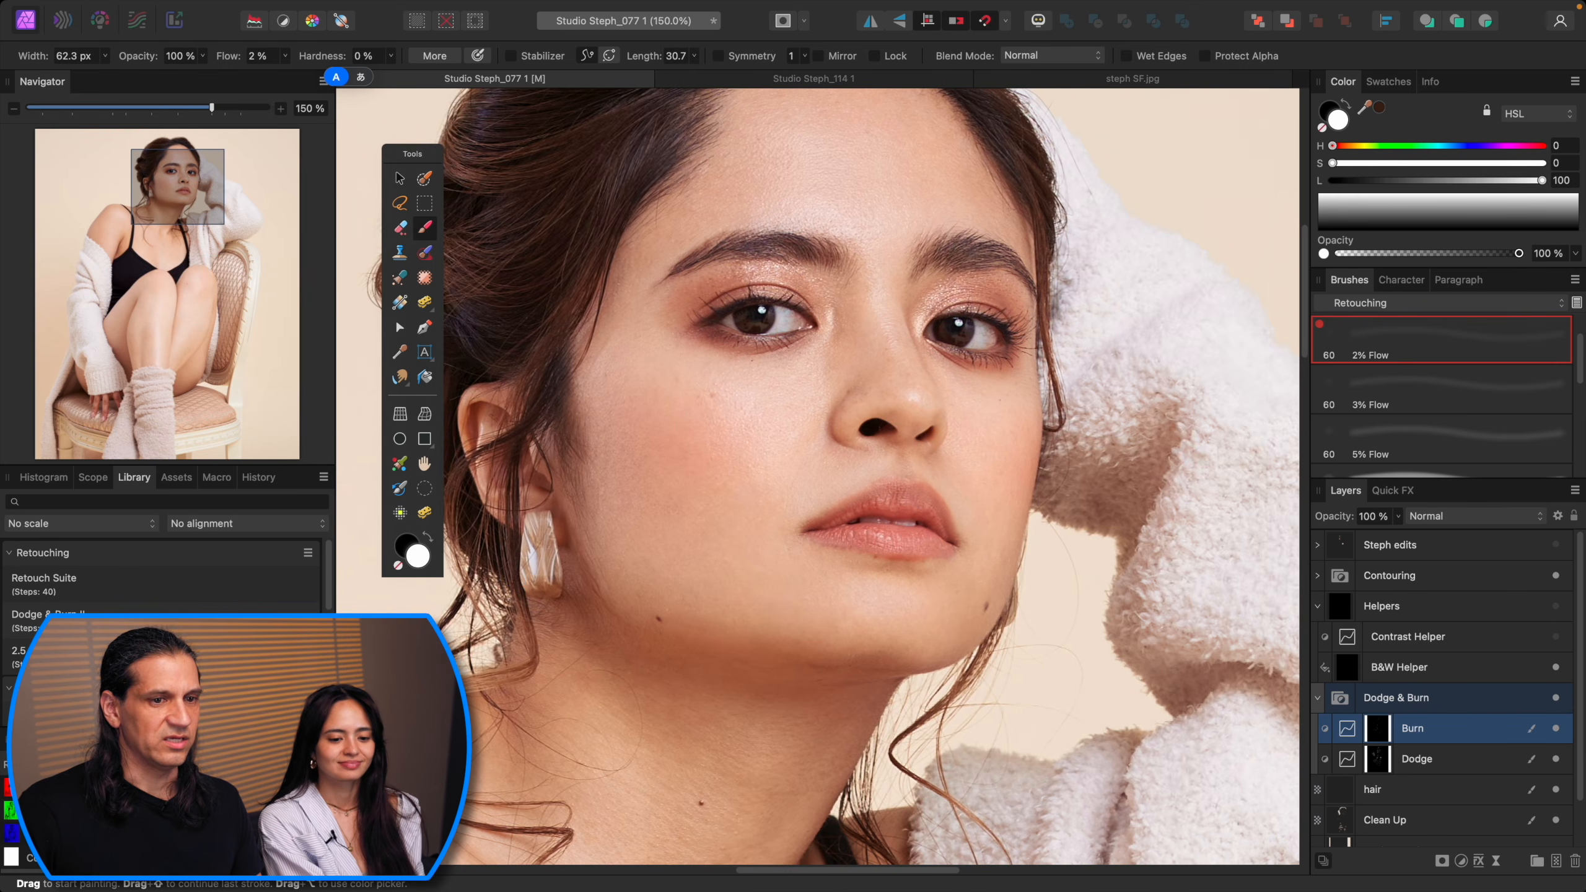
click(1555, 698)
click(1555, 698)
click(1555, 698)
click(1555, 698)
click(1555, 698)
key(super+0)
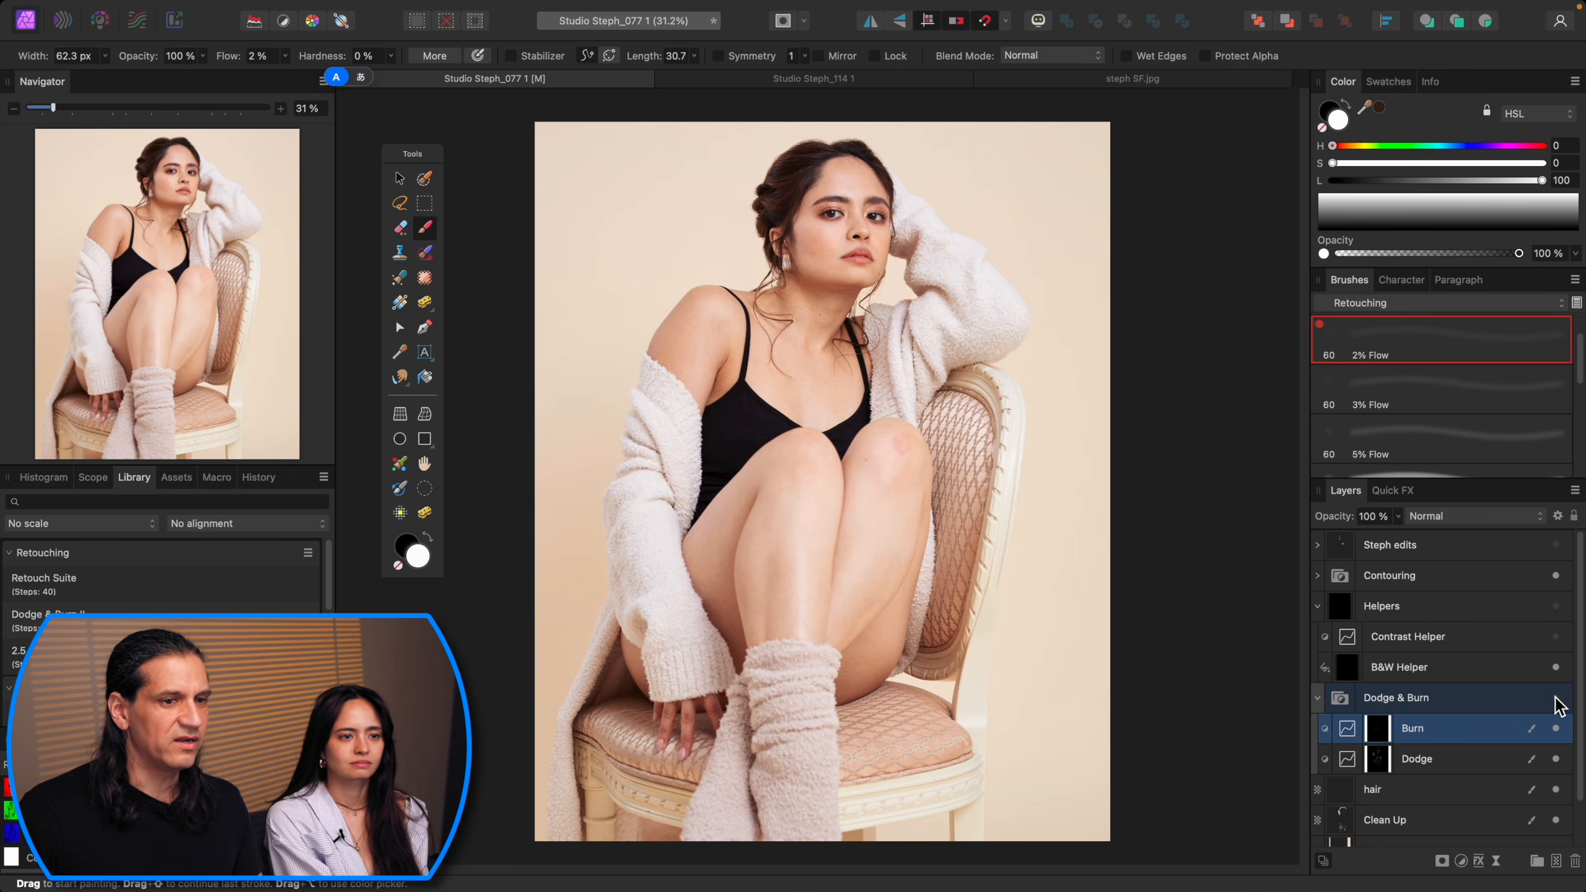
key(super+plus)
key(super+0)
Step: Inspect the Dodge and Burn layer masks on their own
alt+click(1378, 765)
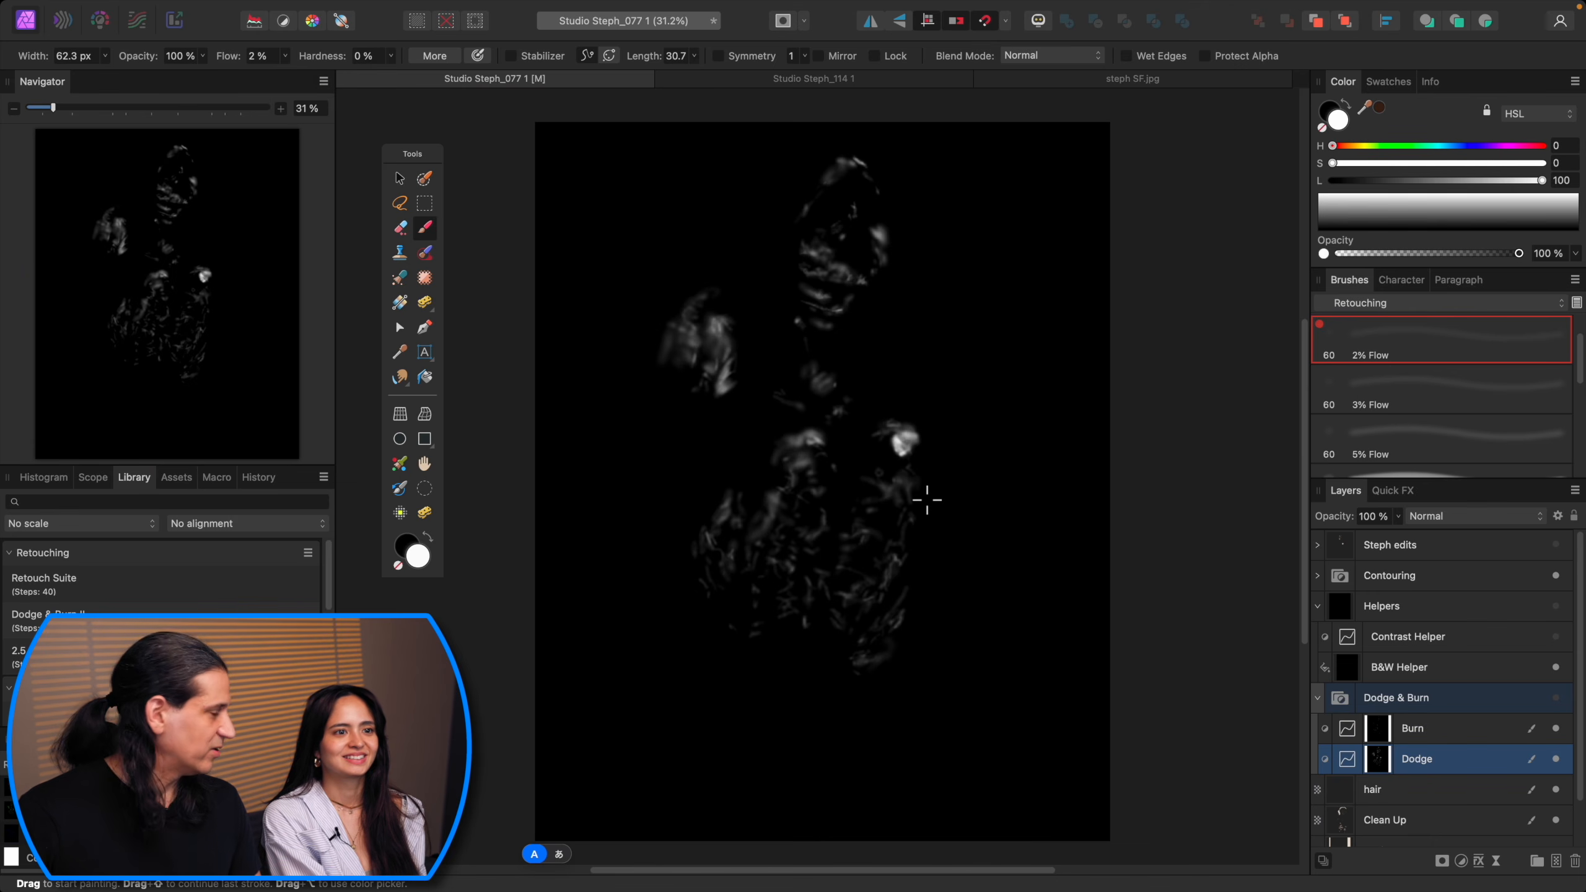
click(1385, 731)
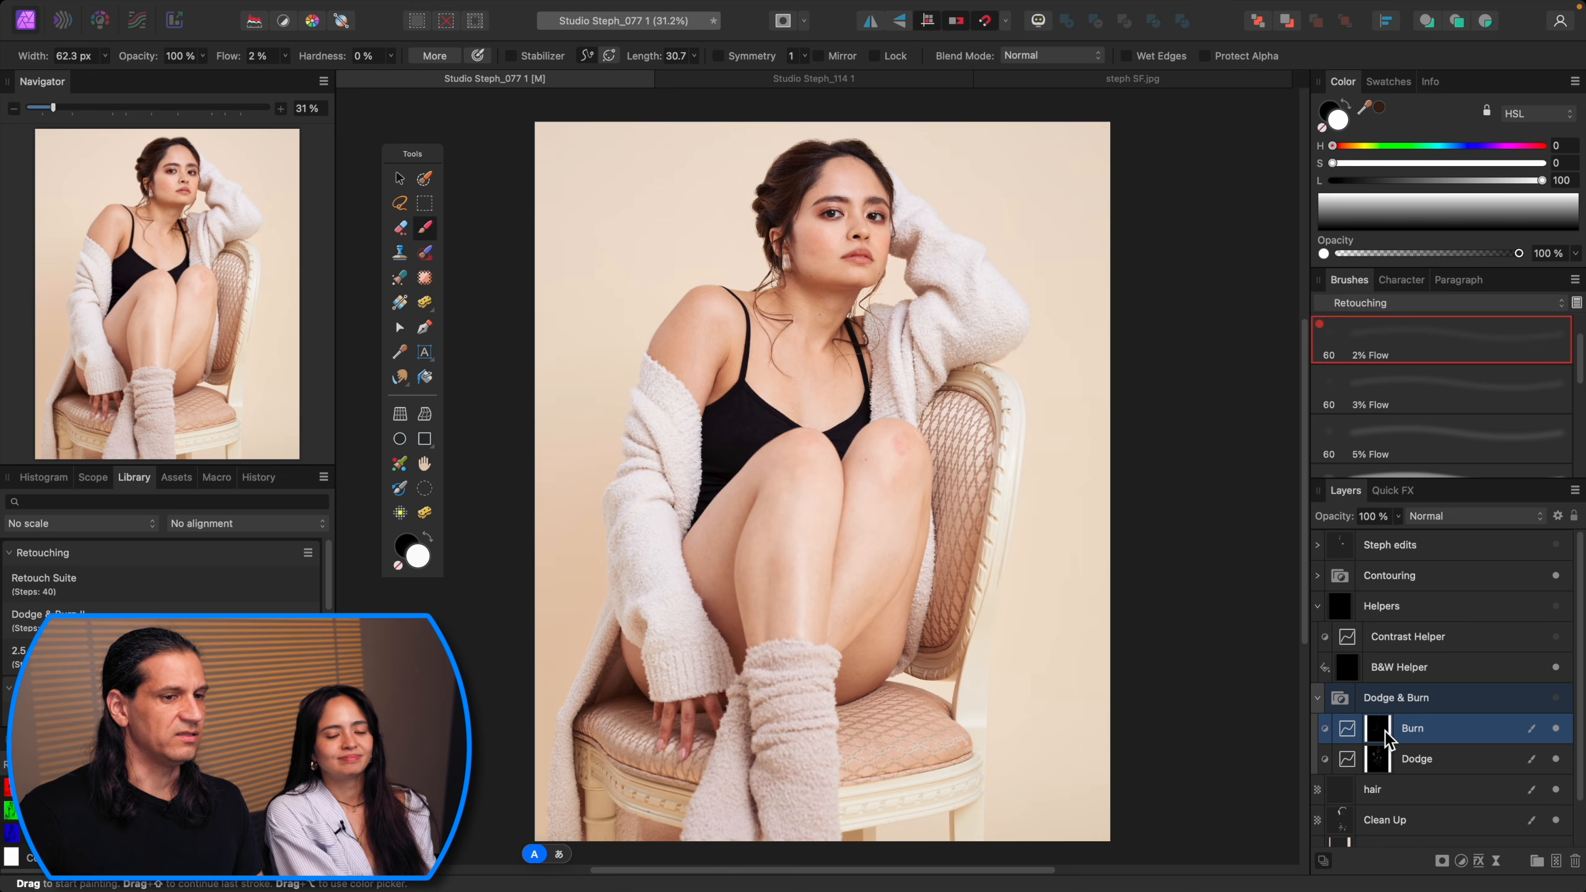
alt+click(1385, 731)
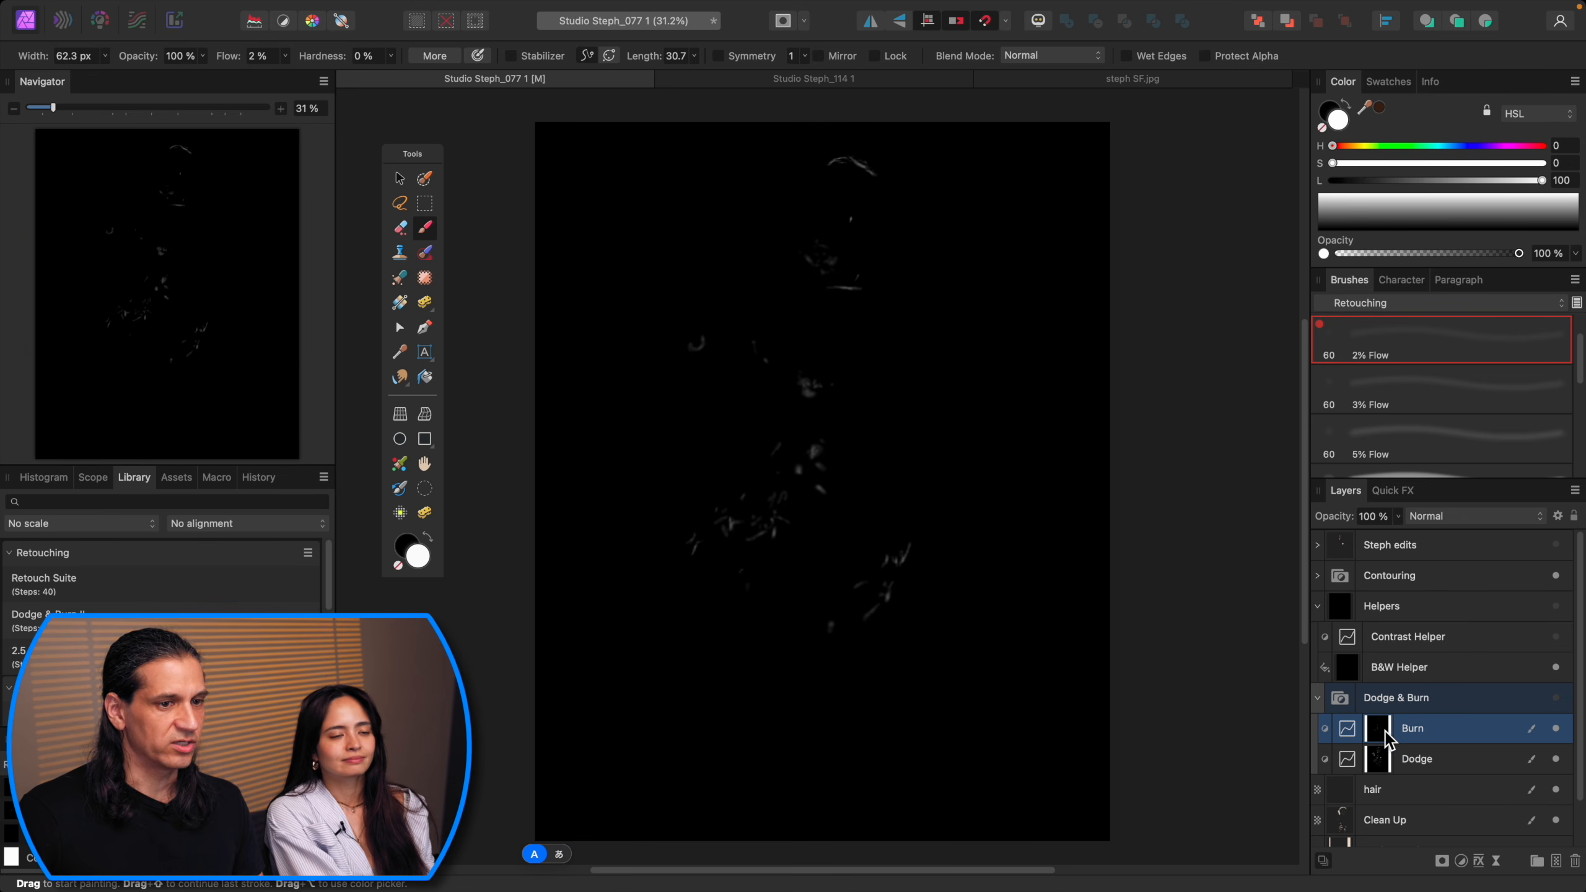
click(1381, 758)
alt+click(1381, 759)
key(super+1)
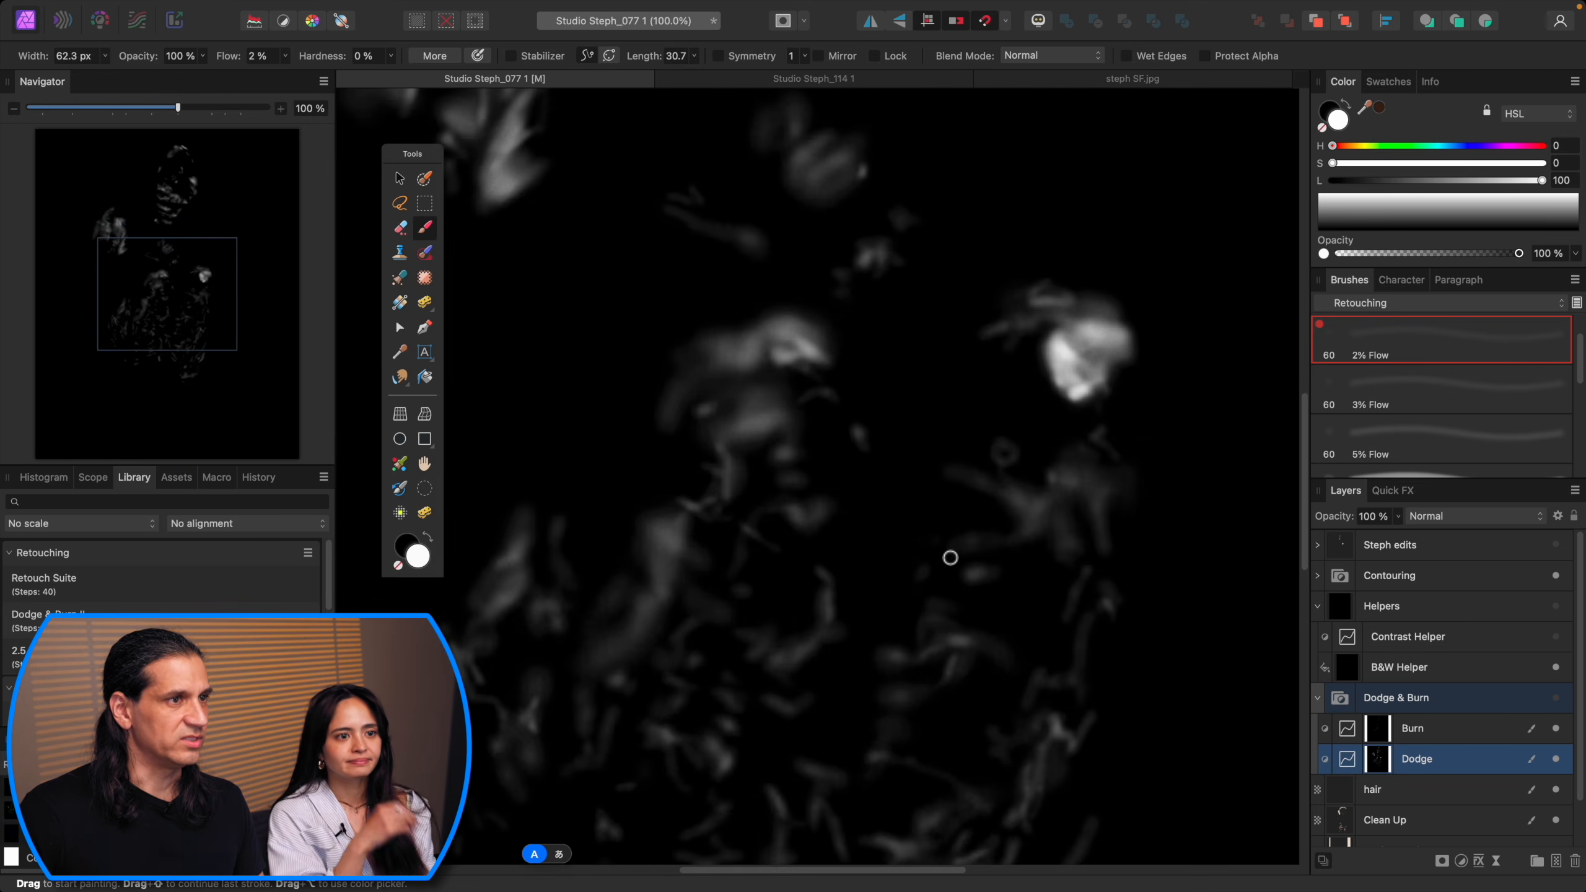
key(super+minus)
scroll(946, 554, down, 5)
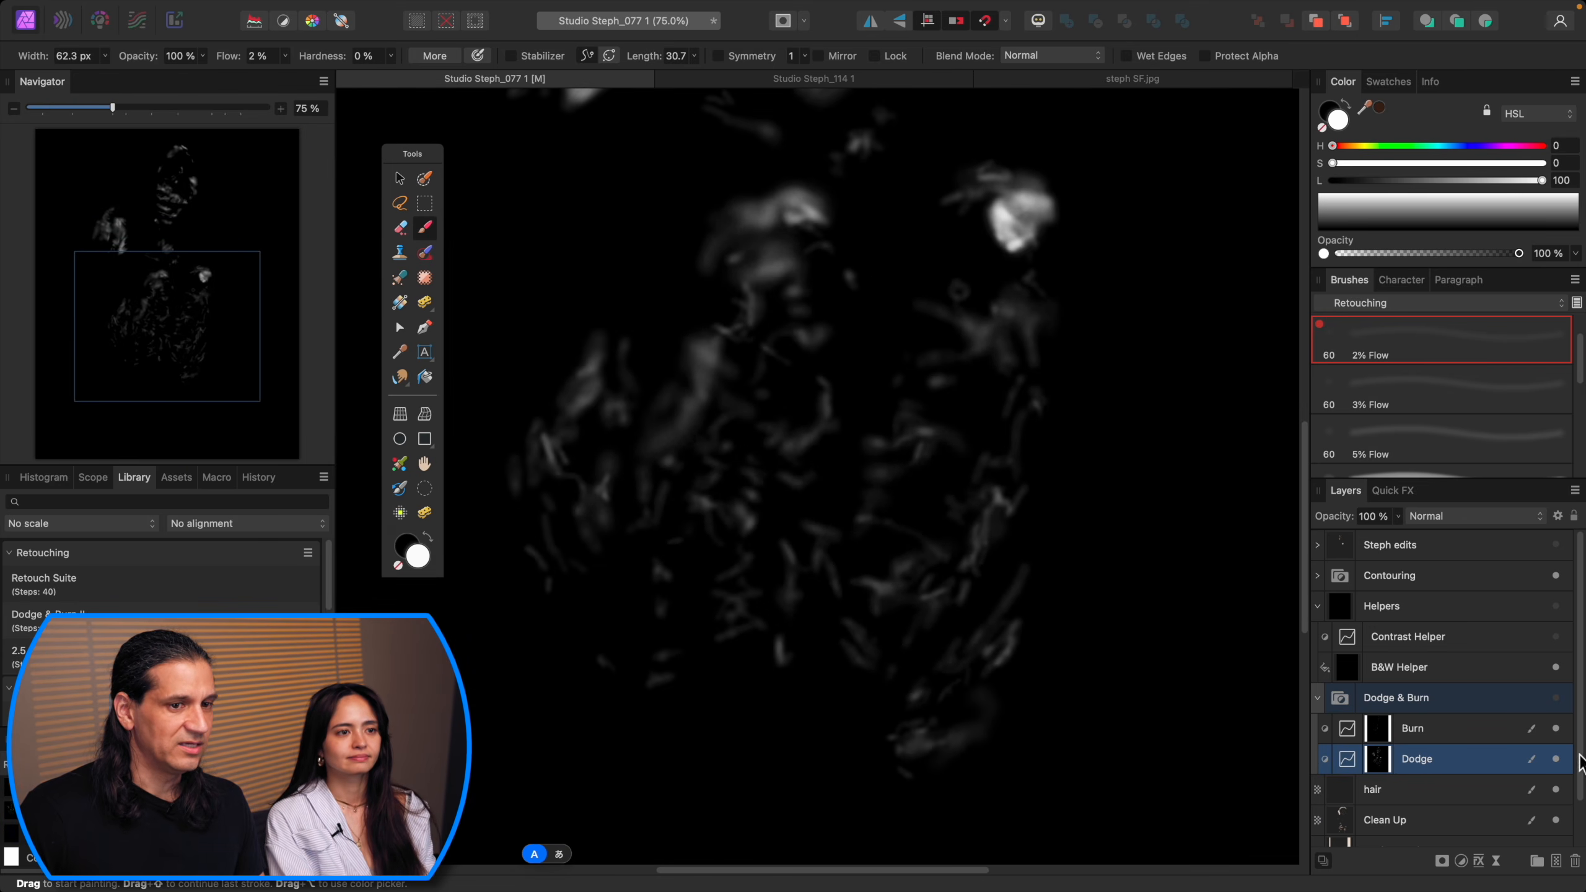
Step: Select the Dodge & Burn group and toggle it to compare the legs before and after
click(1555, 696)
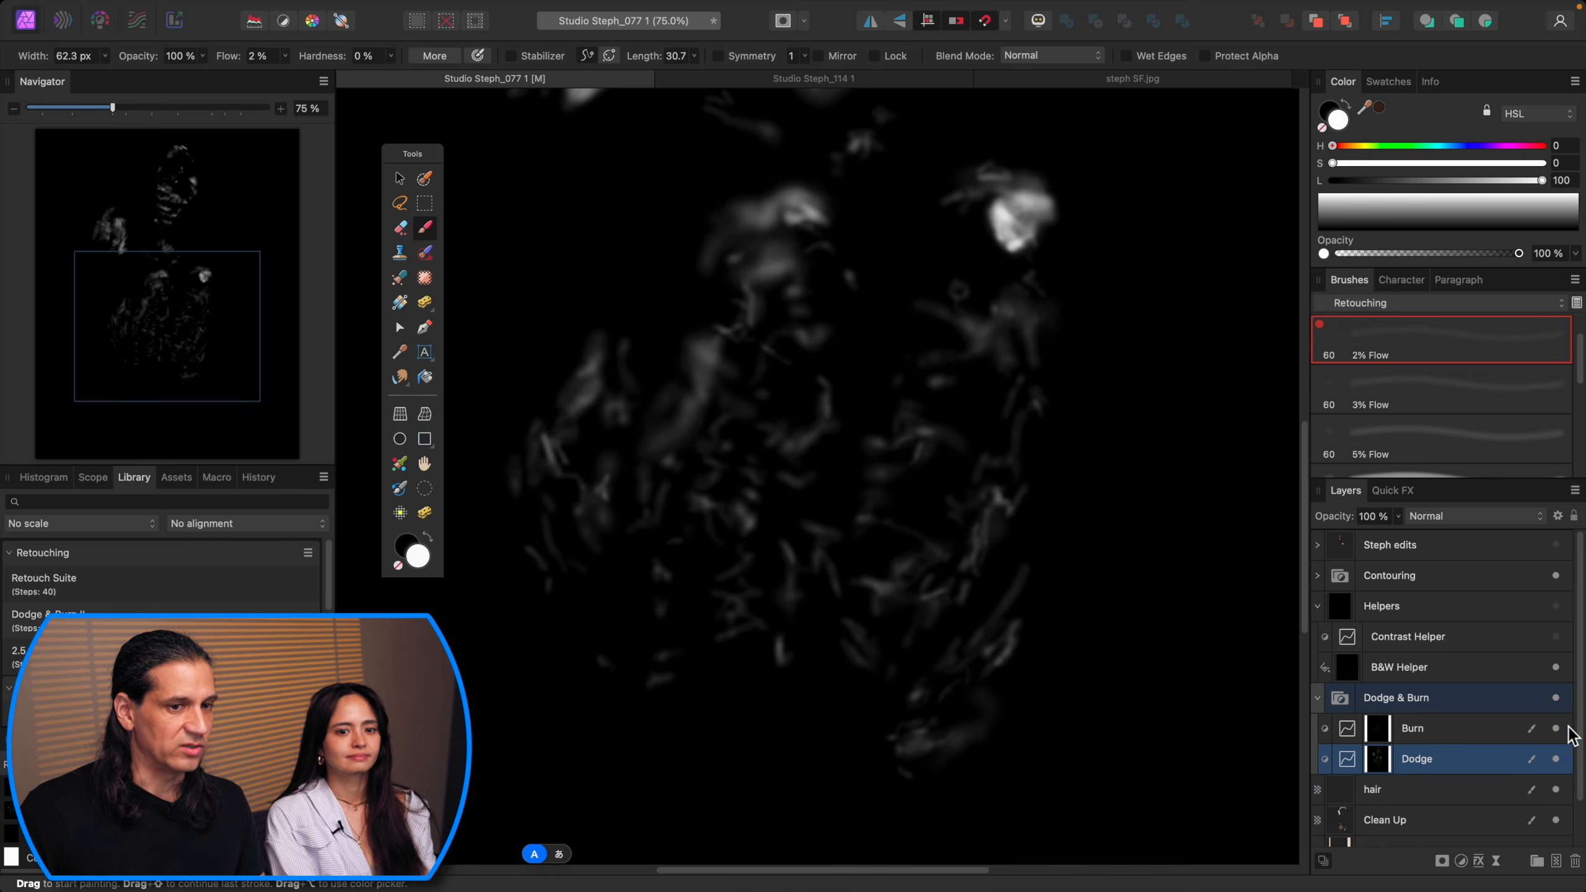
click(1435, 701)
click(1556, 698)
click(1557, 698)
click(1556, 698)
click(1556, 699)
click(1557, 699)
click(1556, 698)
click(1556, 698)
click(1556, 698)
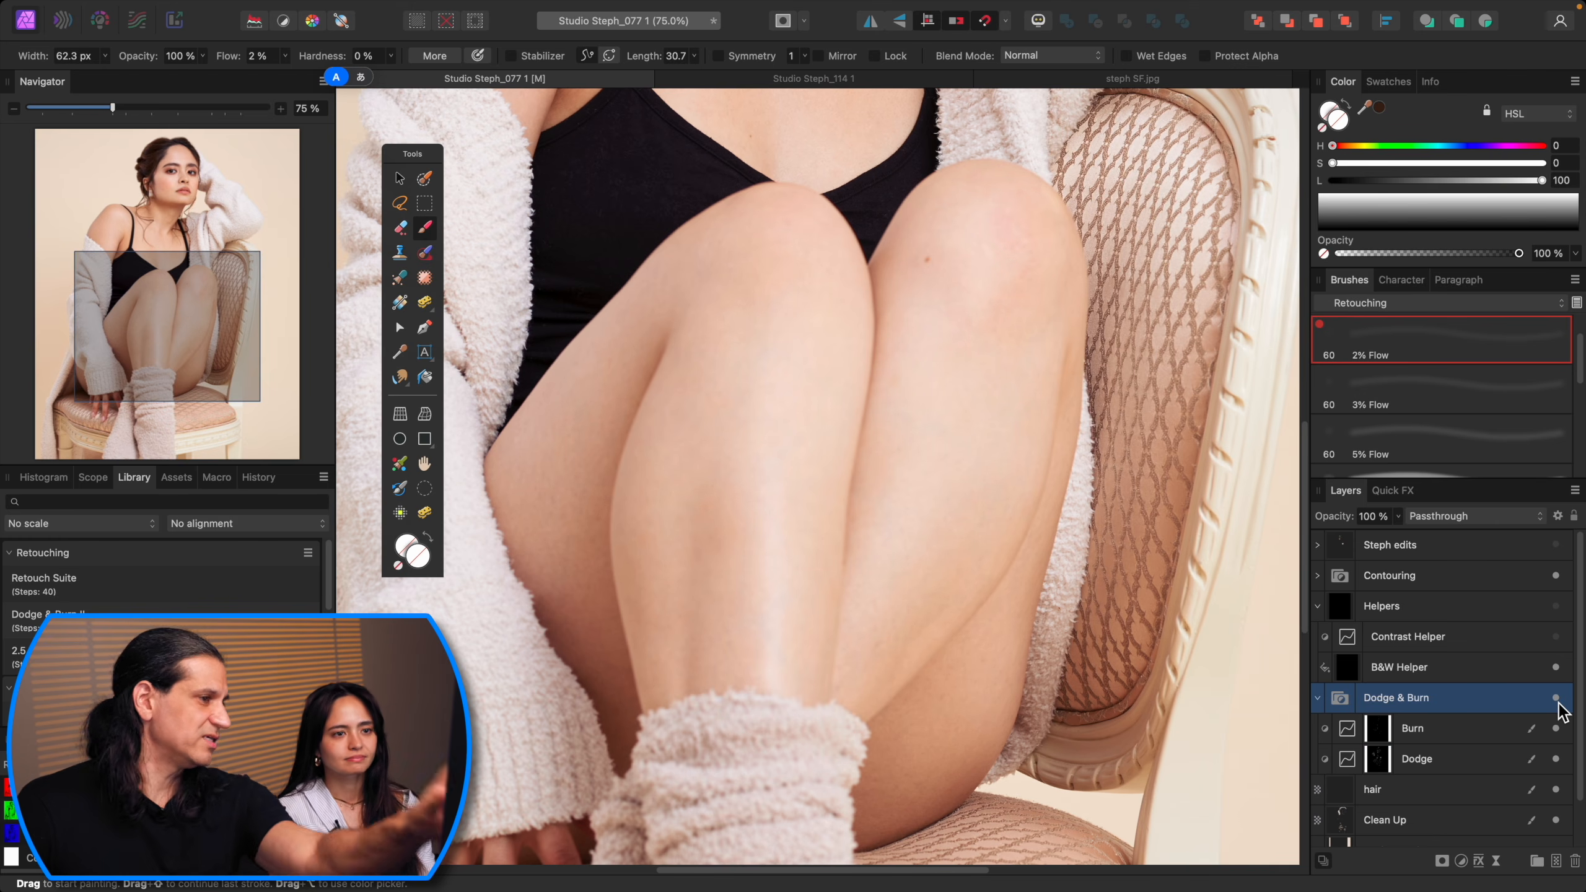
scroll(1045, 602, up, 10)
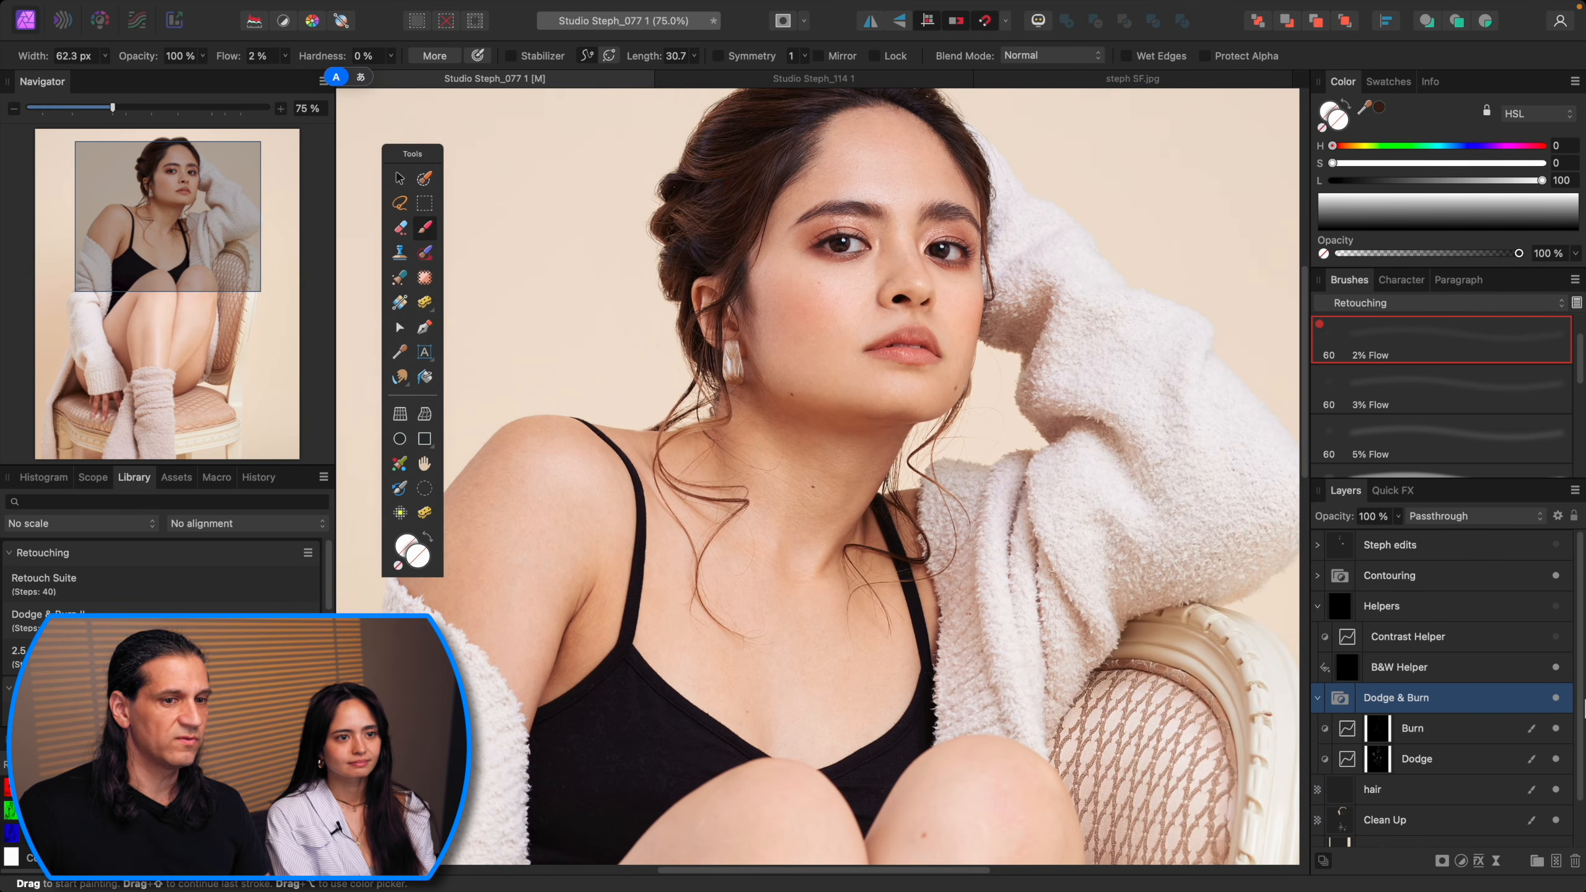
Step: Toggle the Dodge & Burn group again to compare the face before and after
click(1555, 698)
click(1555, 698)
key(super+1)
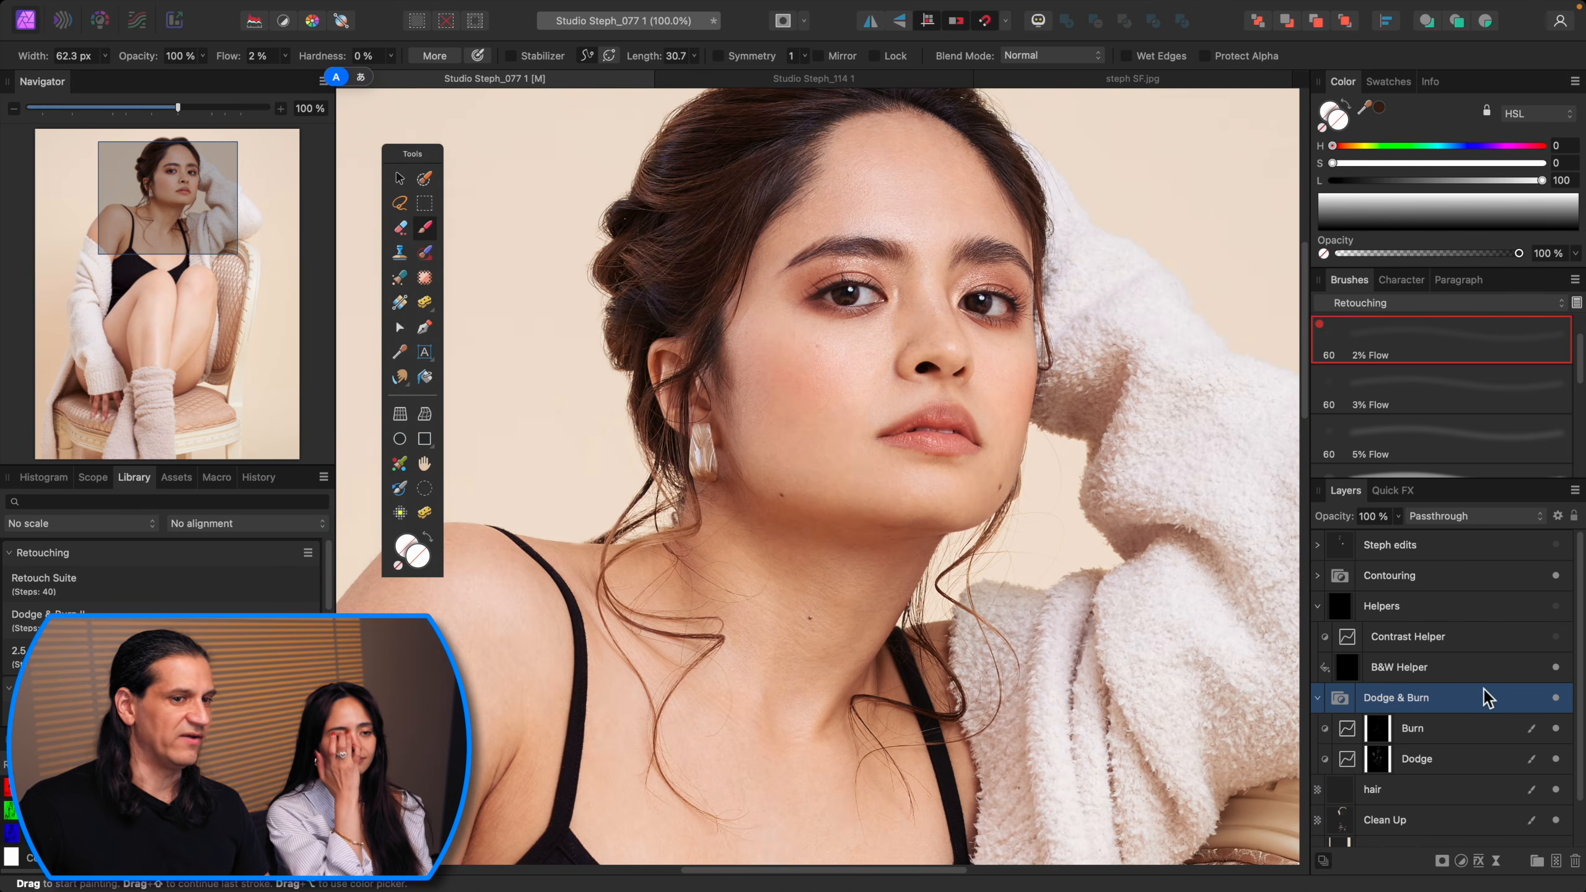
click(1557, 698)
click(1557, 698)
click(1556, 698)
click(1556, 699)
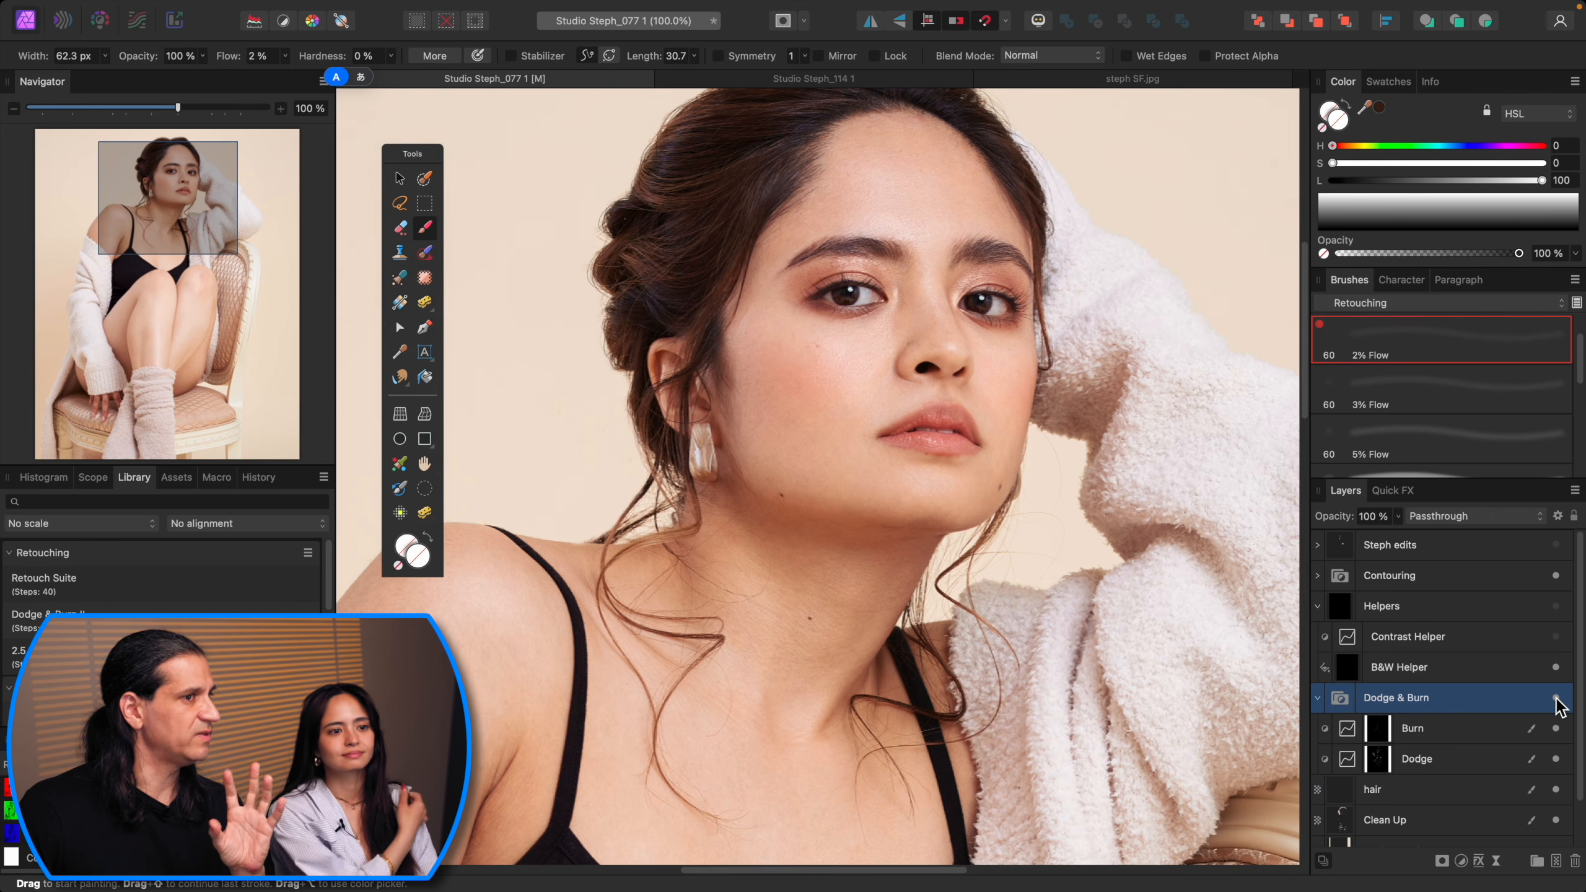
click(1556, 698)
click(1557, 698)
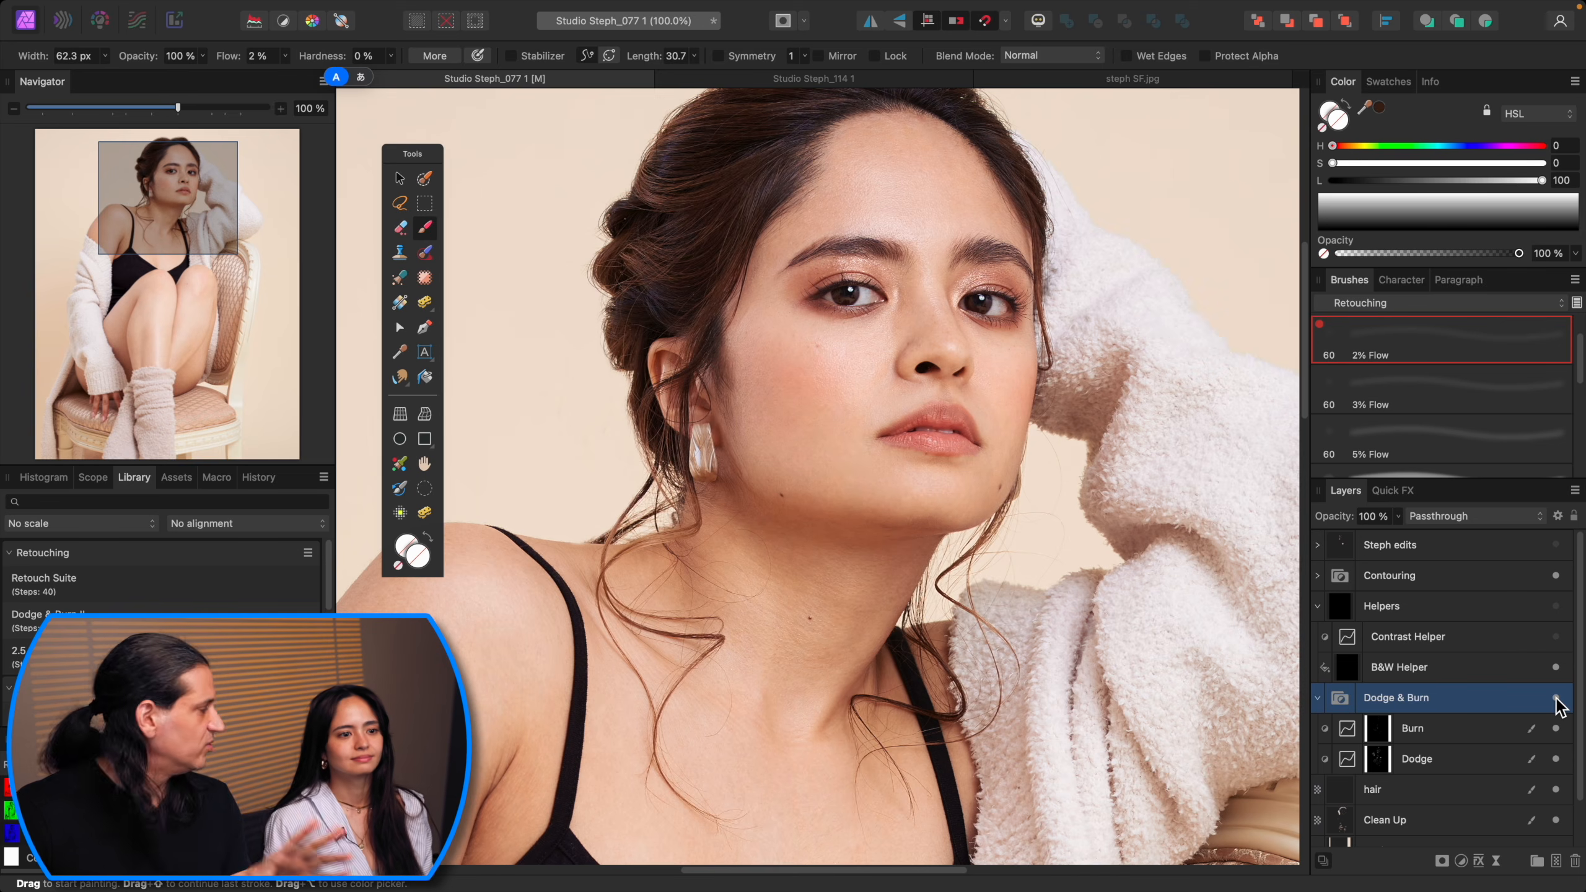
key(super+0)
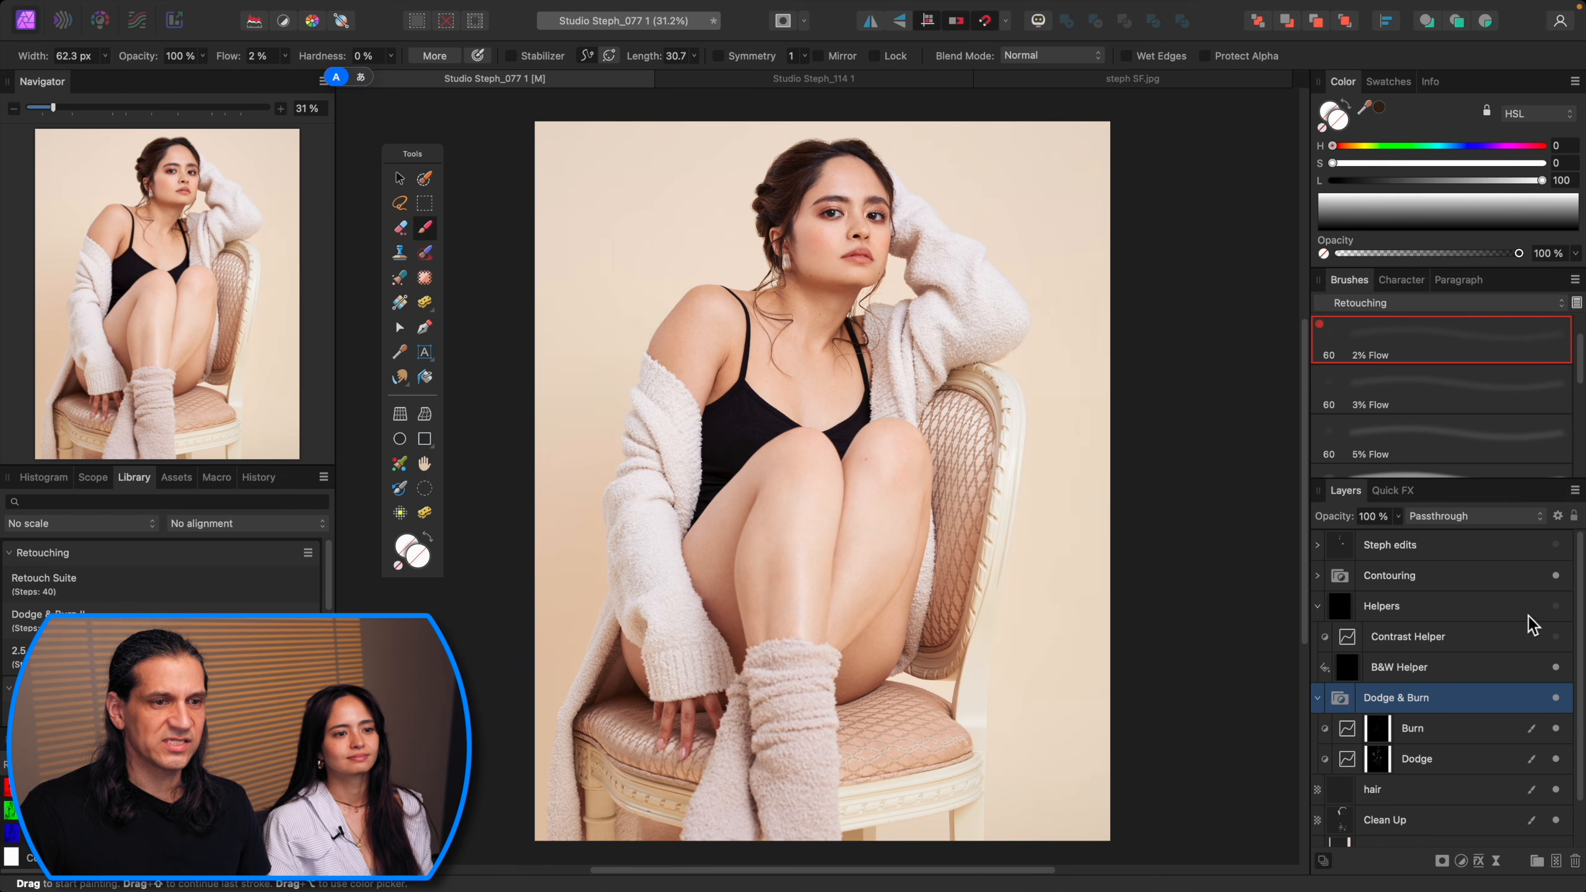
Step: Expand the Contouring group, select Contour Dodge and paint a broad stroke of about 440 px over the thigh
click(1340, 583)
click(1318, 578)
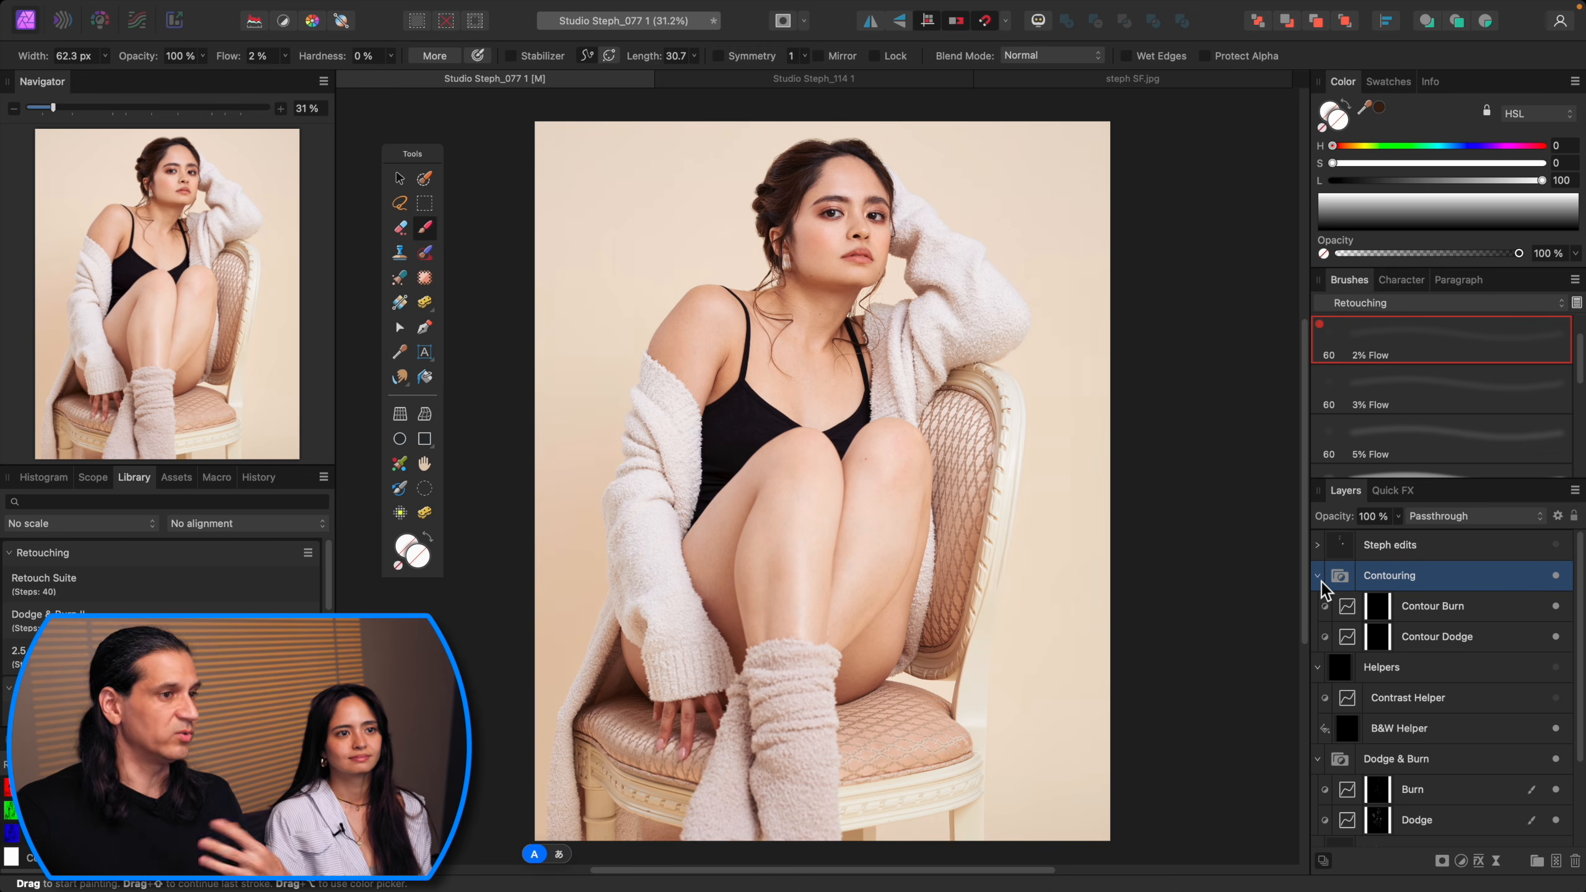
click(1382, 636)
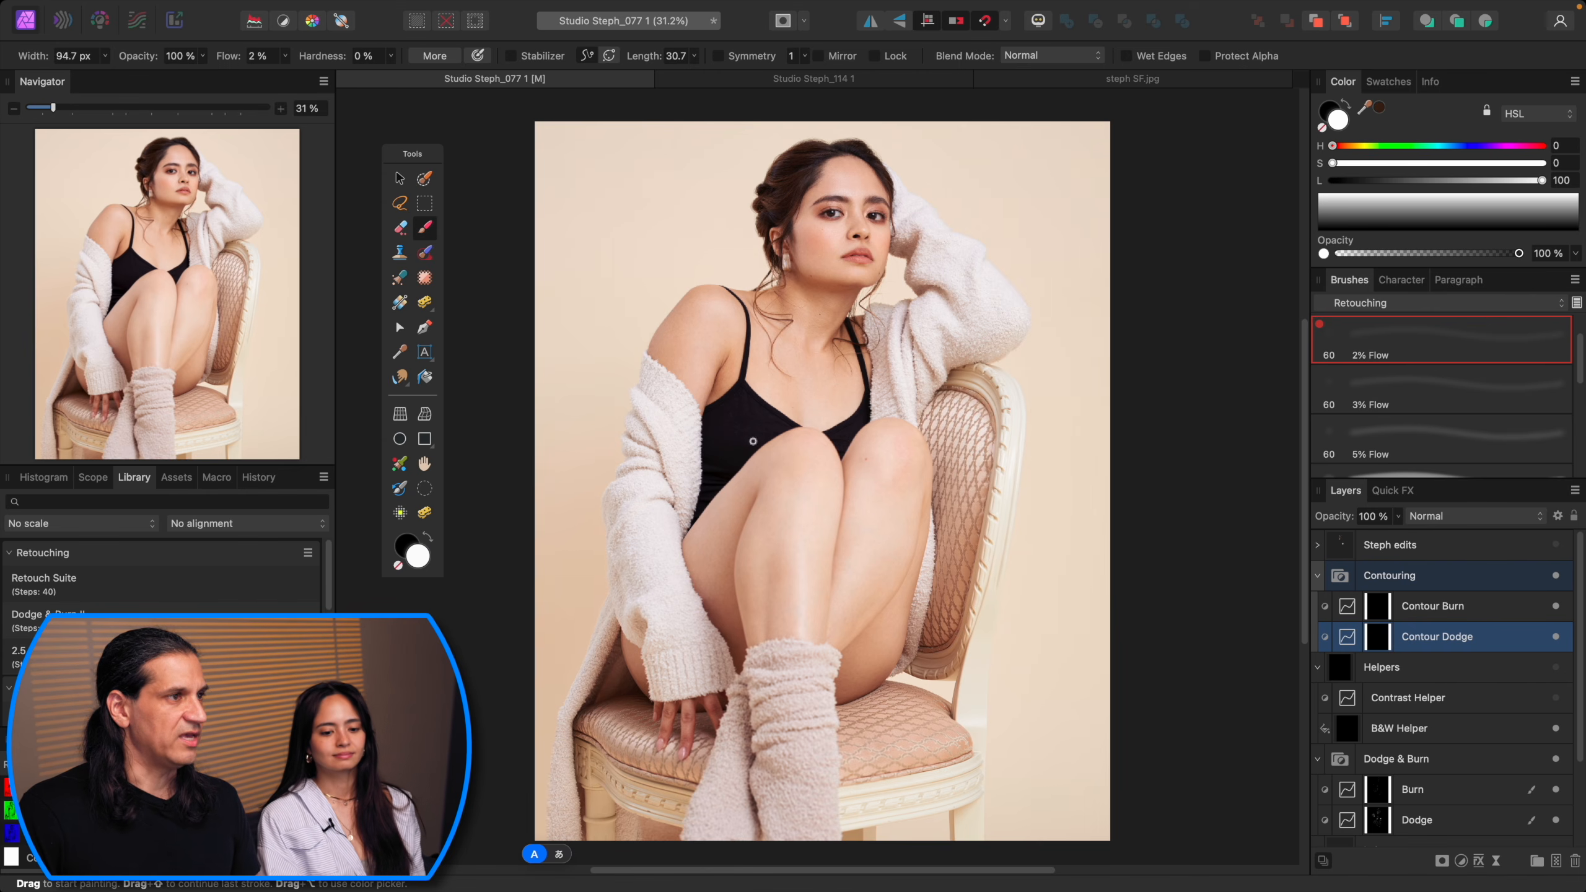
key(bracketright)
key(bracketright)
key(bracketright)
key(bracketright)
key(bracketright)
drag(943, 558, 935, 490)
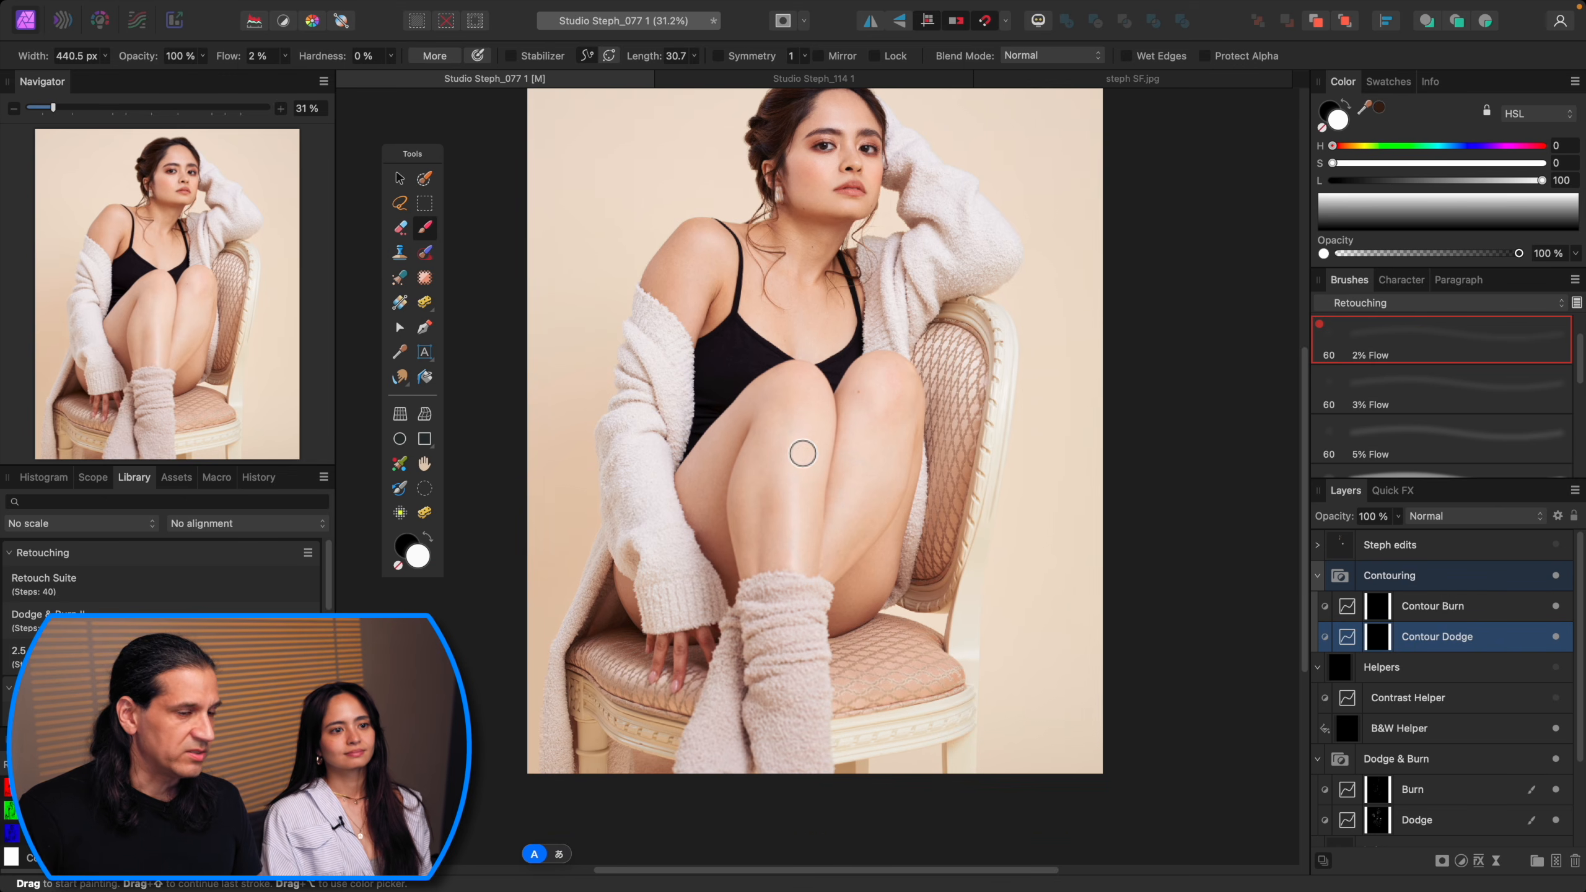
Step: Enlarge the brush to about 507 px and paint more broad dodge strokes across both thighs
key(bracketright)
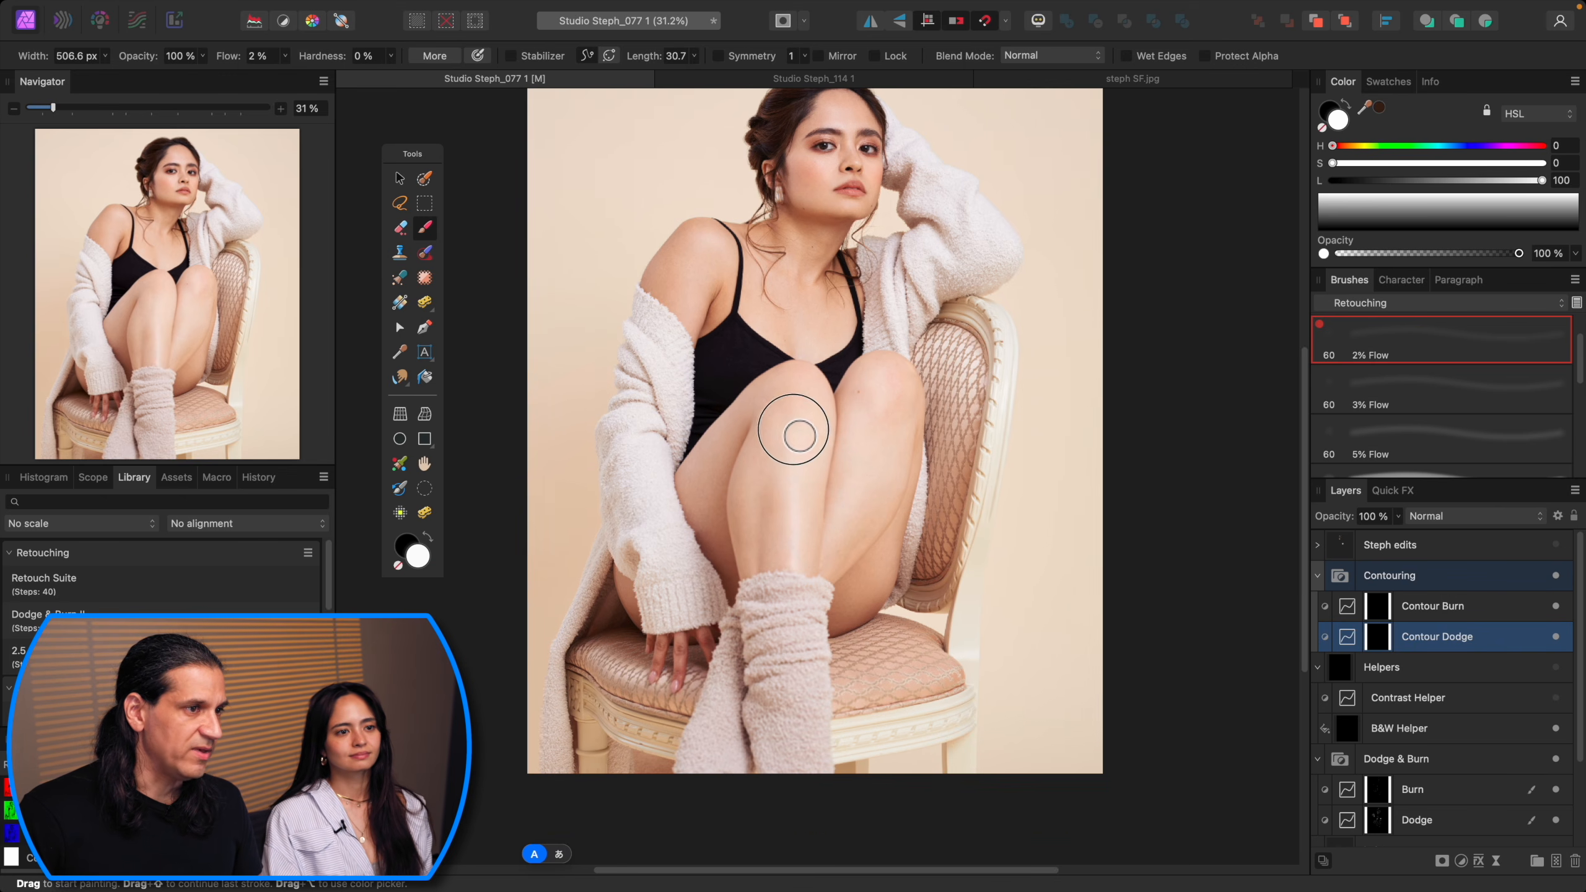
mouse_move(878, 473)
mouse_down()
mouse_move(871, 513)
mouse_move(839, 507)
mouse_up()
key(bracketright)
mouse_move(773, 444)
mouse_down()
mouse_move(768, 503)
mouse_move(762, 468)
mouse_move(689, 497)
mouse_up()
Step: Select the Contour Burn layer and shrink the brush to about 241 px
key(bracketleft)
key(bracketleft)
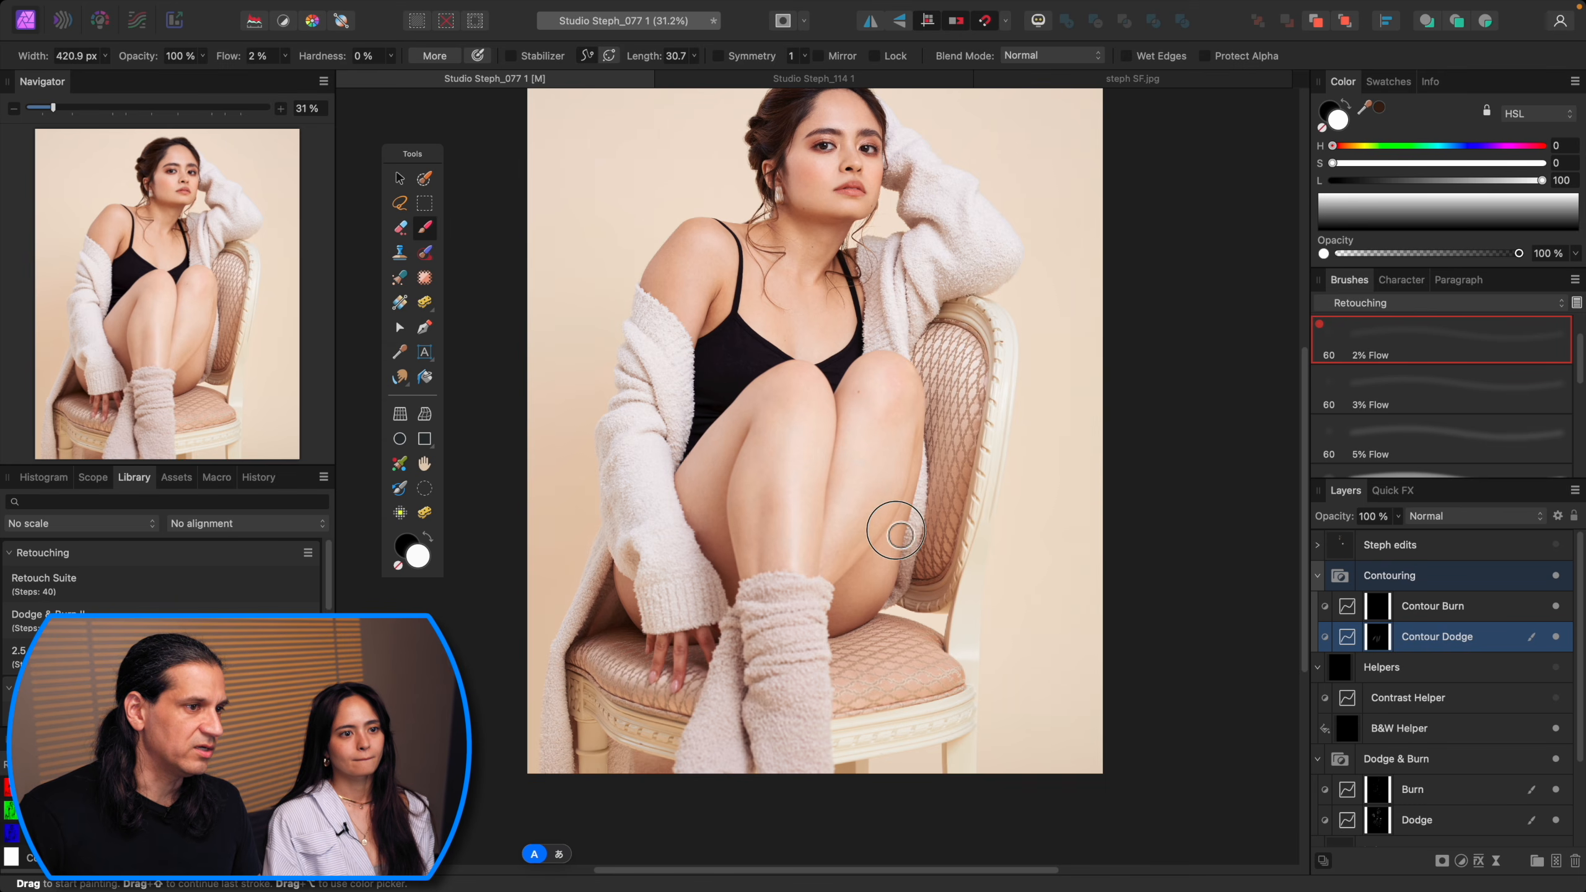
key(alt+bracketright)
key(bracketleft)
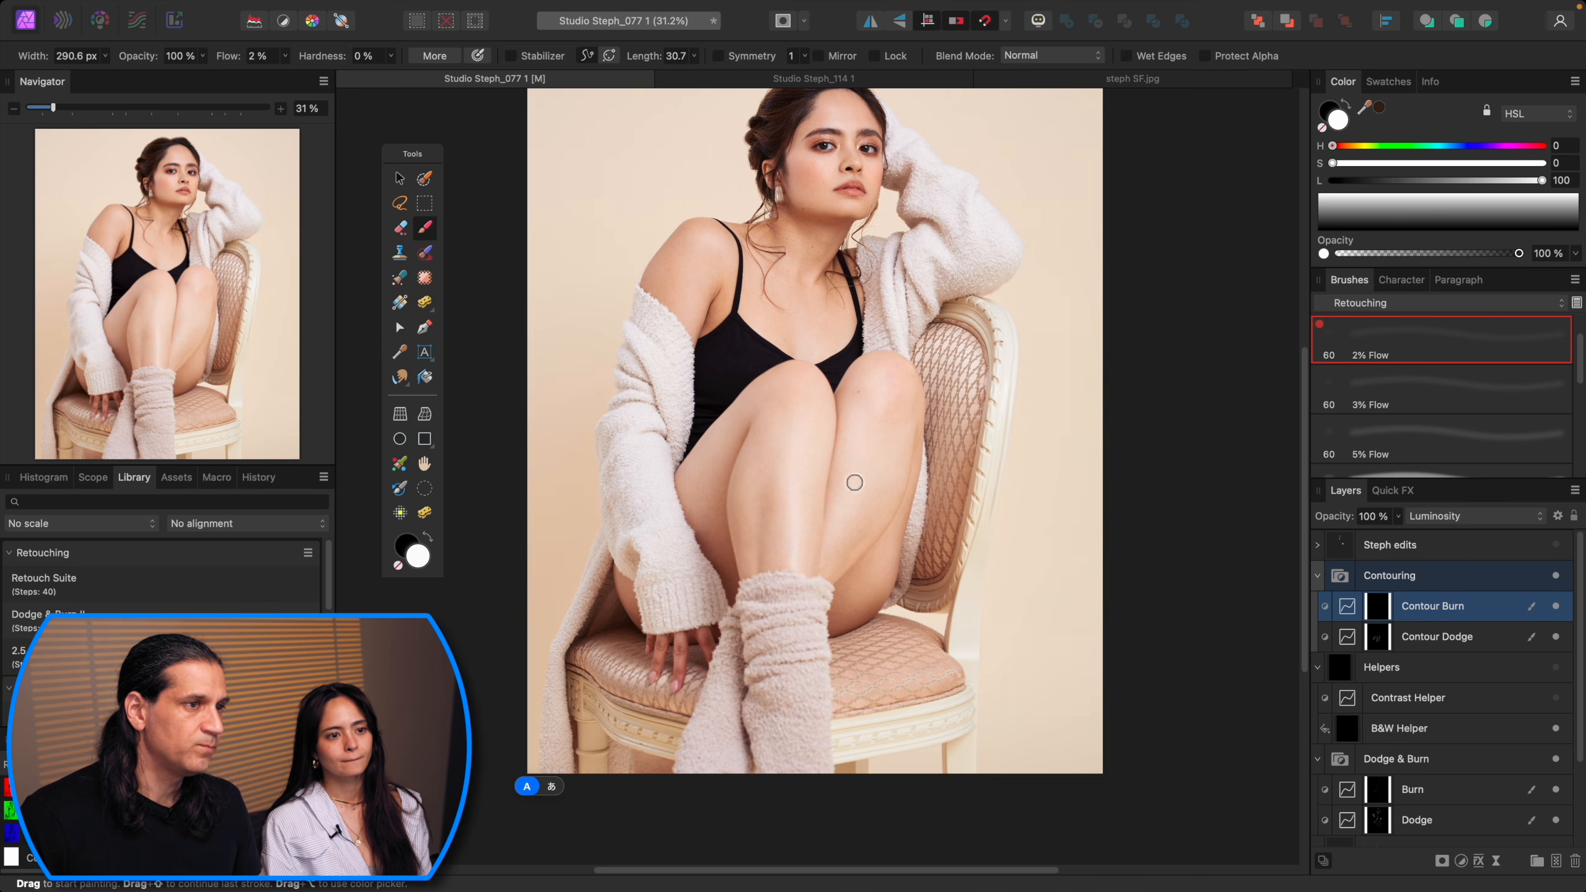
key(bracketleft)
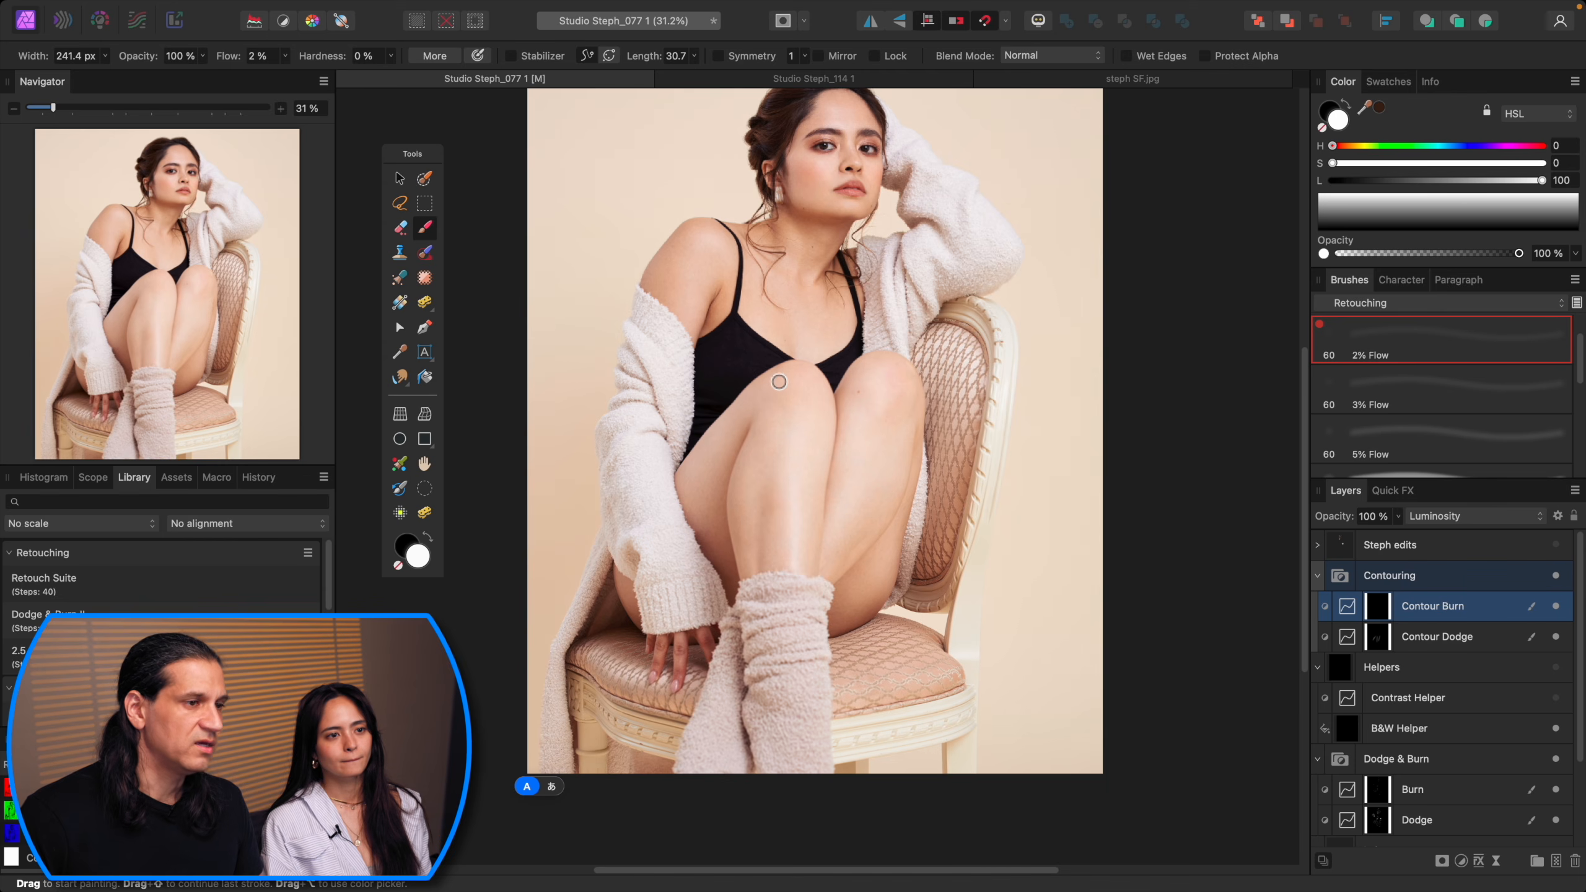
click(1556, 575)
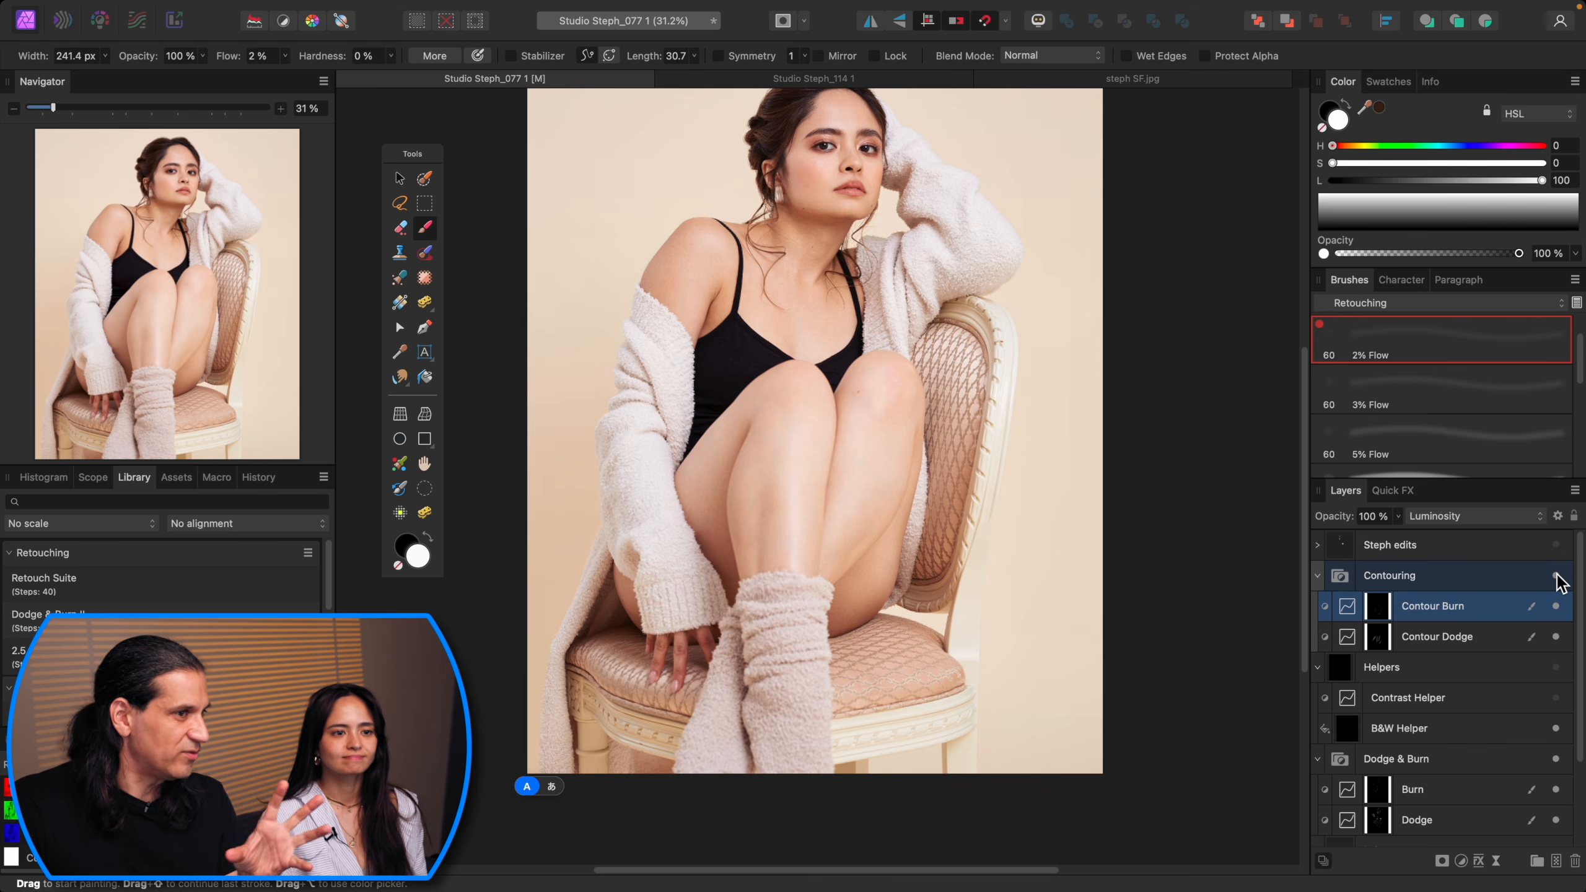
scroll(1088, 564, up, 4)
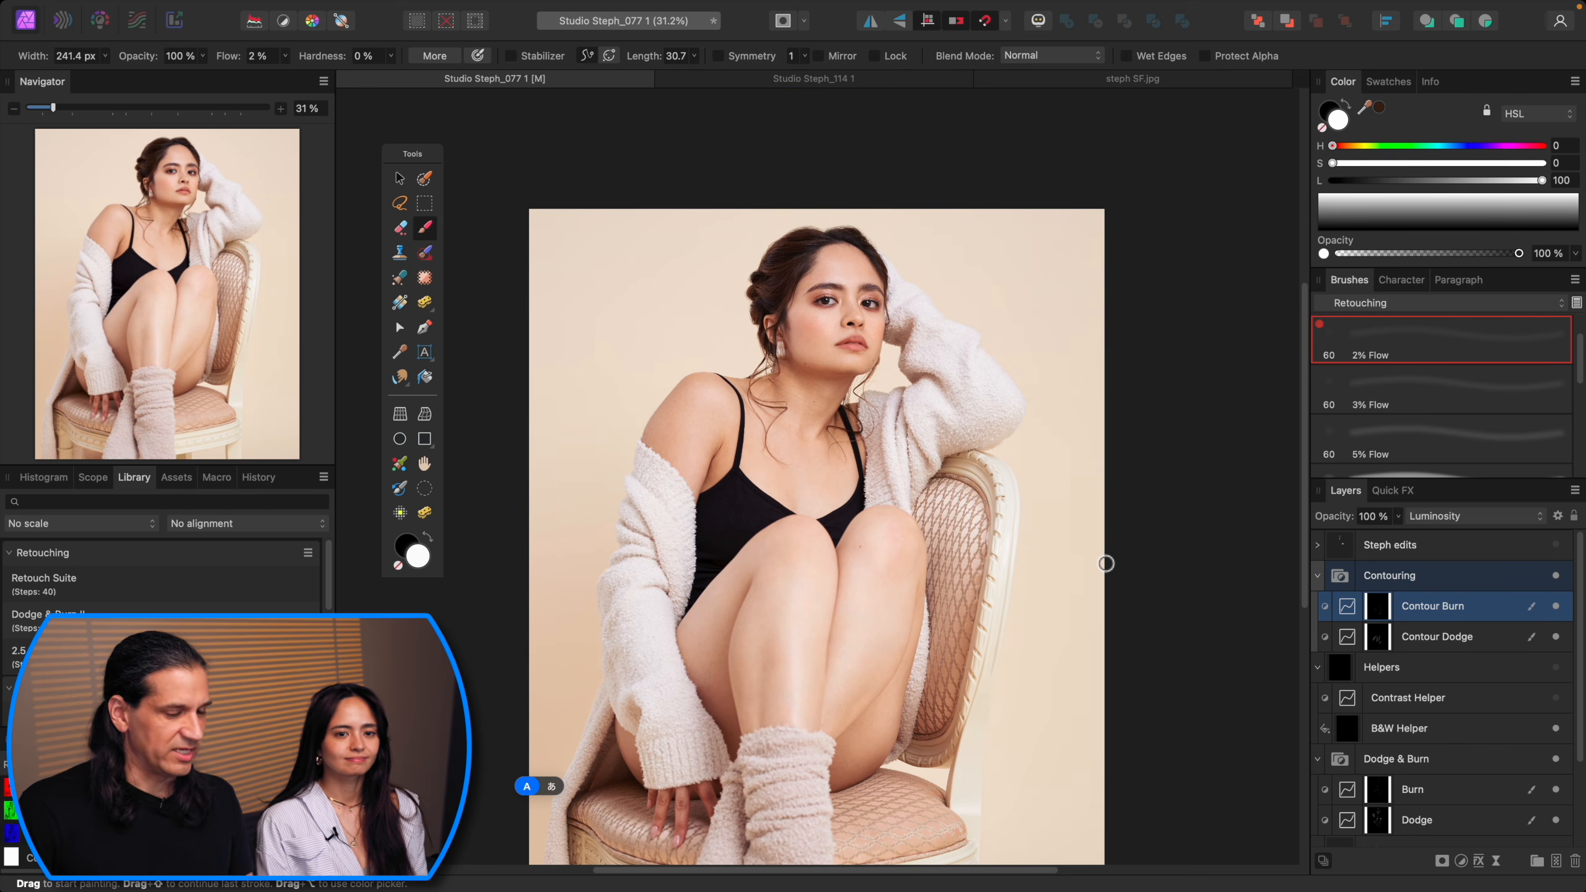
Step: Select Contour Dodge, enlarge the brush slightly and dodge a small stroke on the shoulder
key(alt+bracketleft)
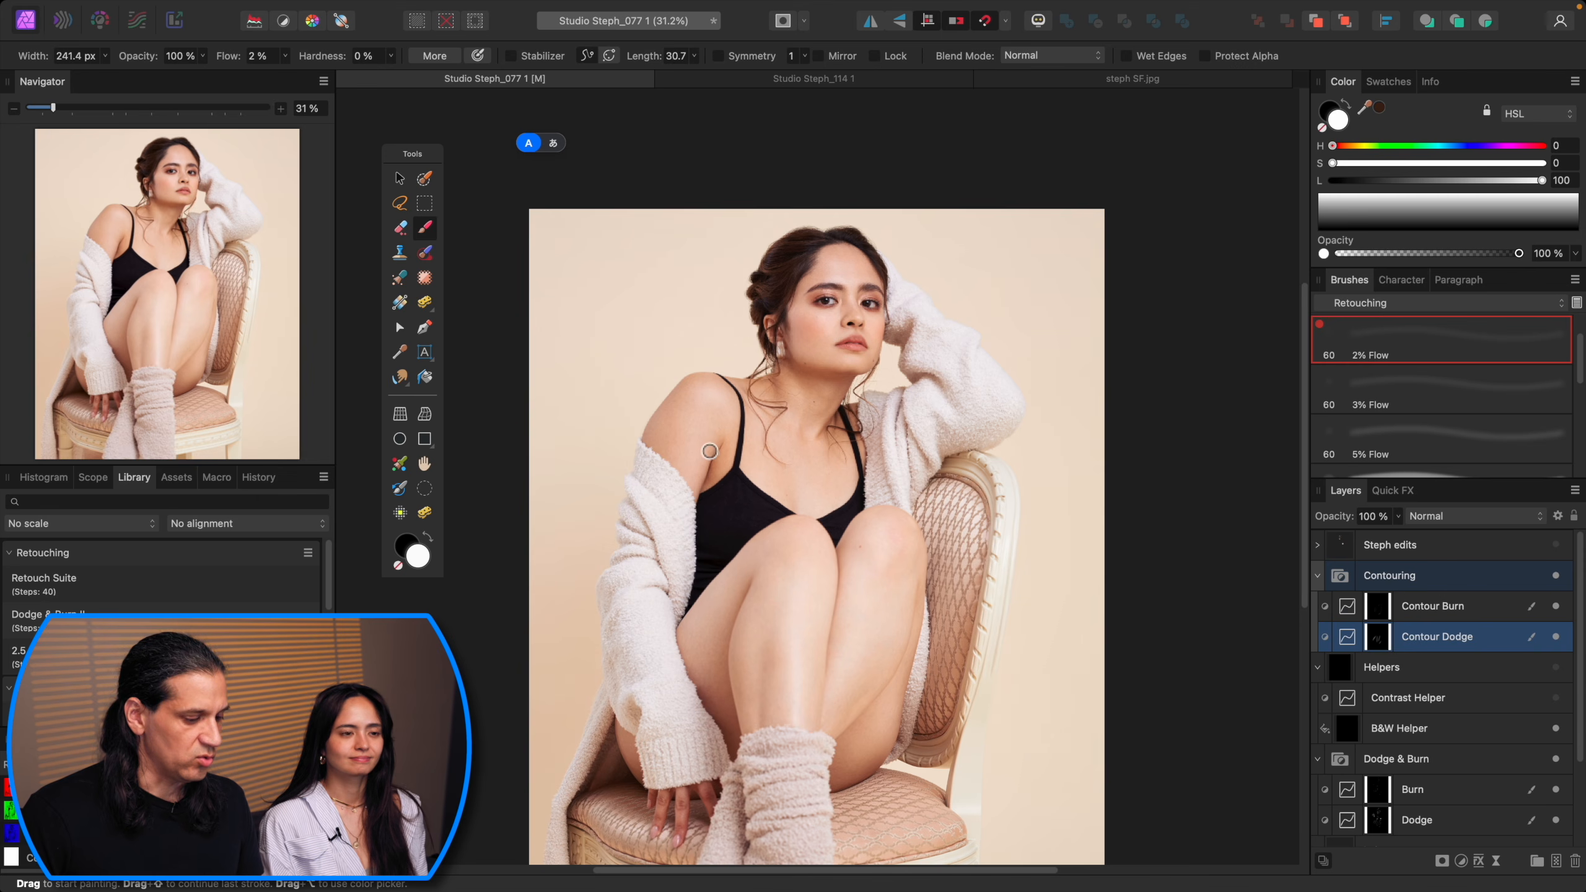
key(bracketright)
mouse_move(694, 451)
mouse_down()
mouse_move(716, 401)
mouse_move(687, 455)
mouse_up()
Step: Switch between Contour Burn and Contour Dodge, setting the dodge brush to about 546 px
key(alt+bracketright)
key(bracketleft)
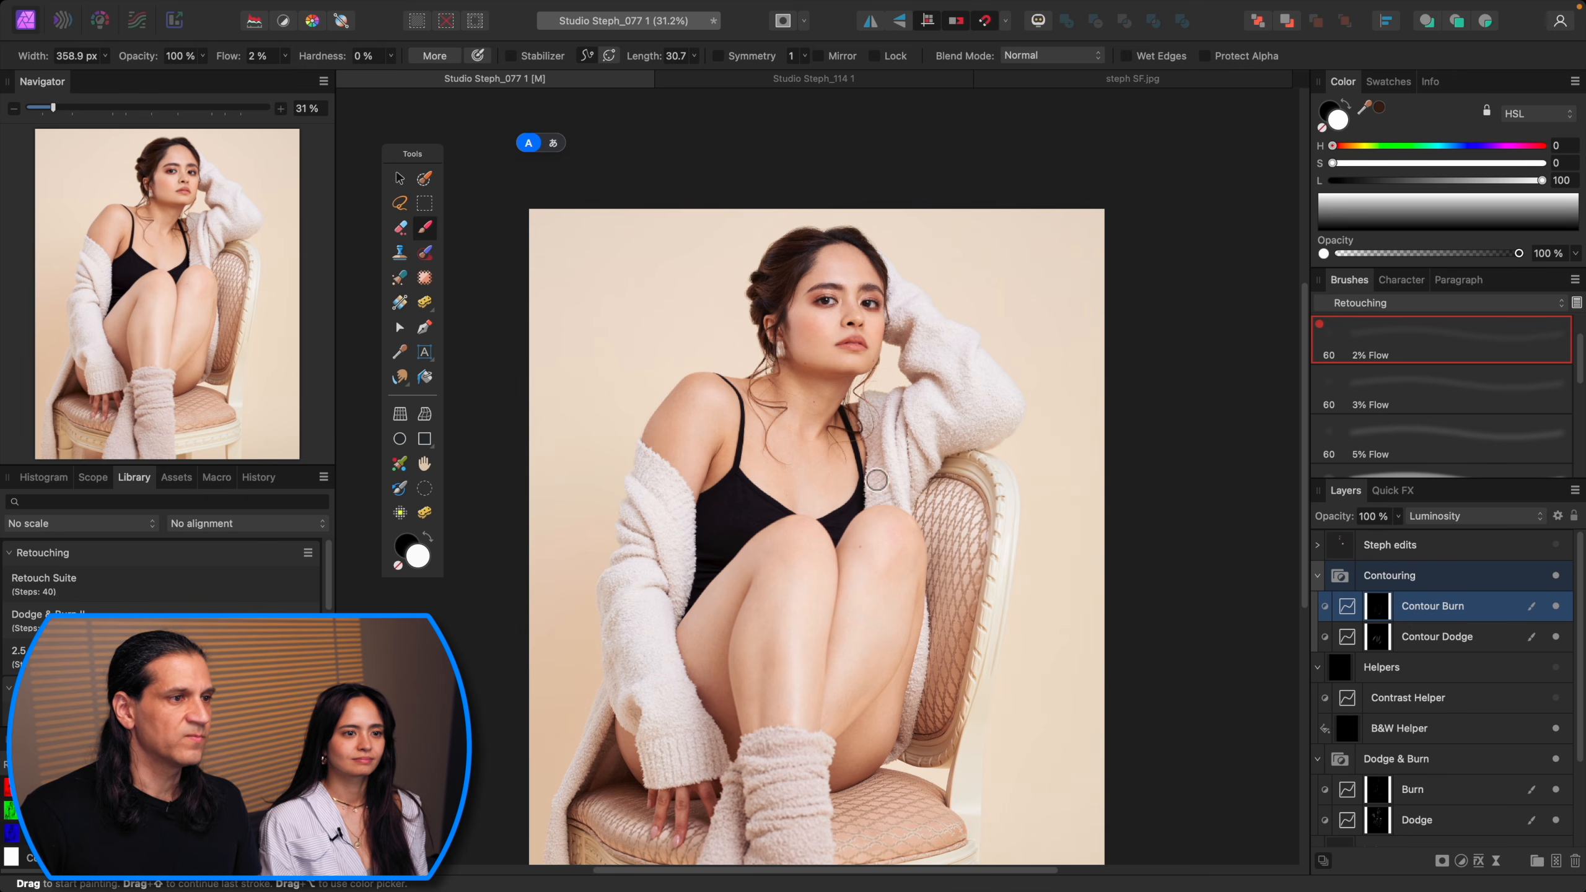
key(space)
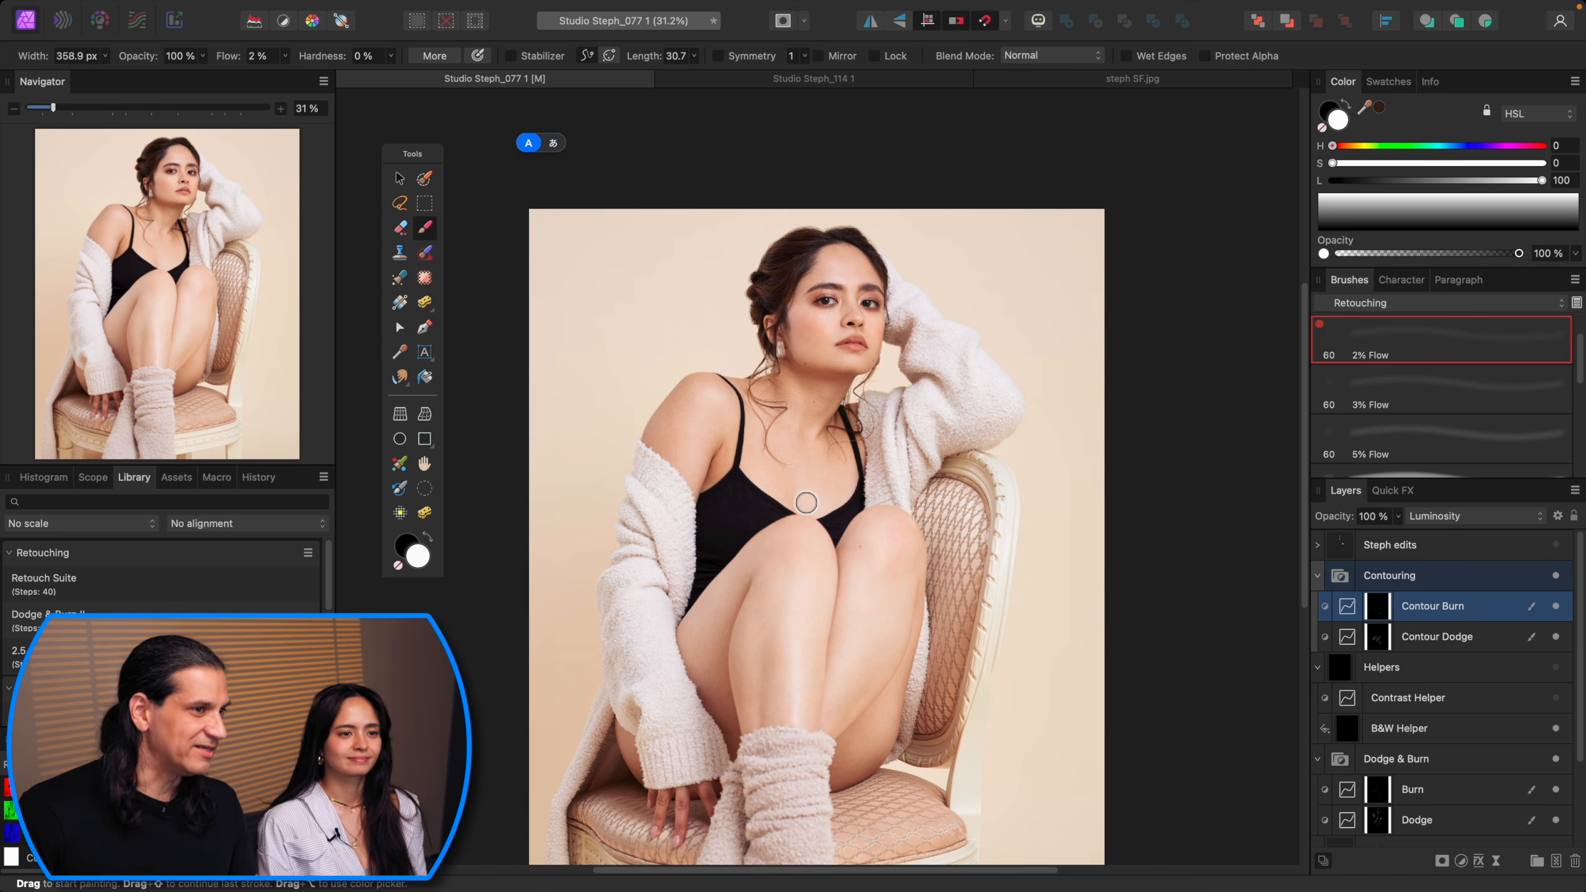
key(alt+bracketleft)
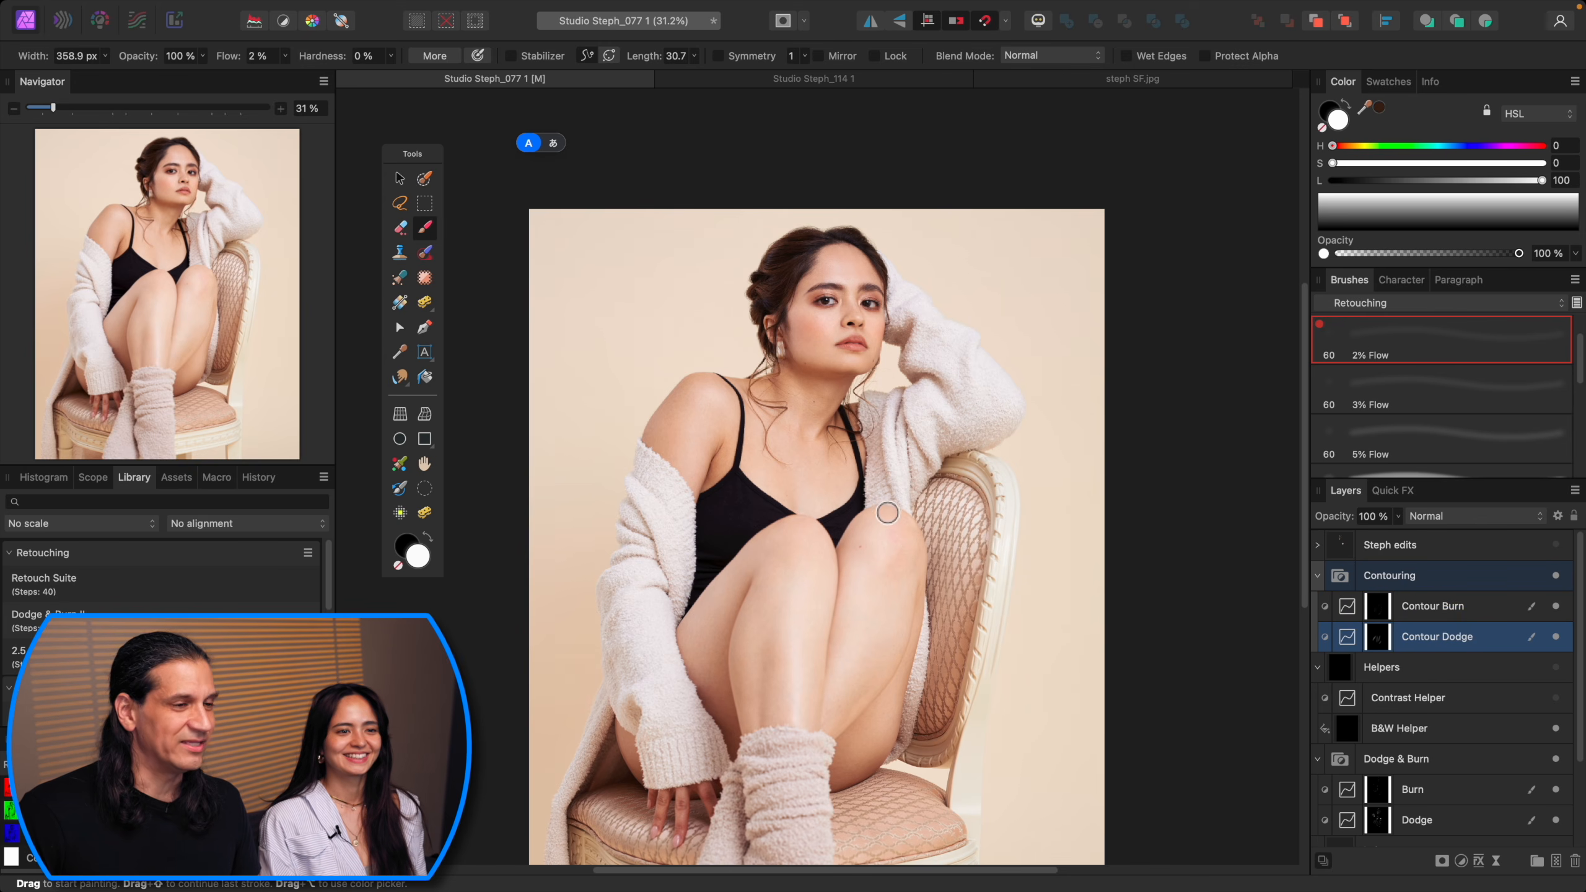
key(bracketright)
key(bracketright)
key(bracketright)
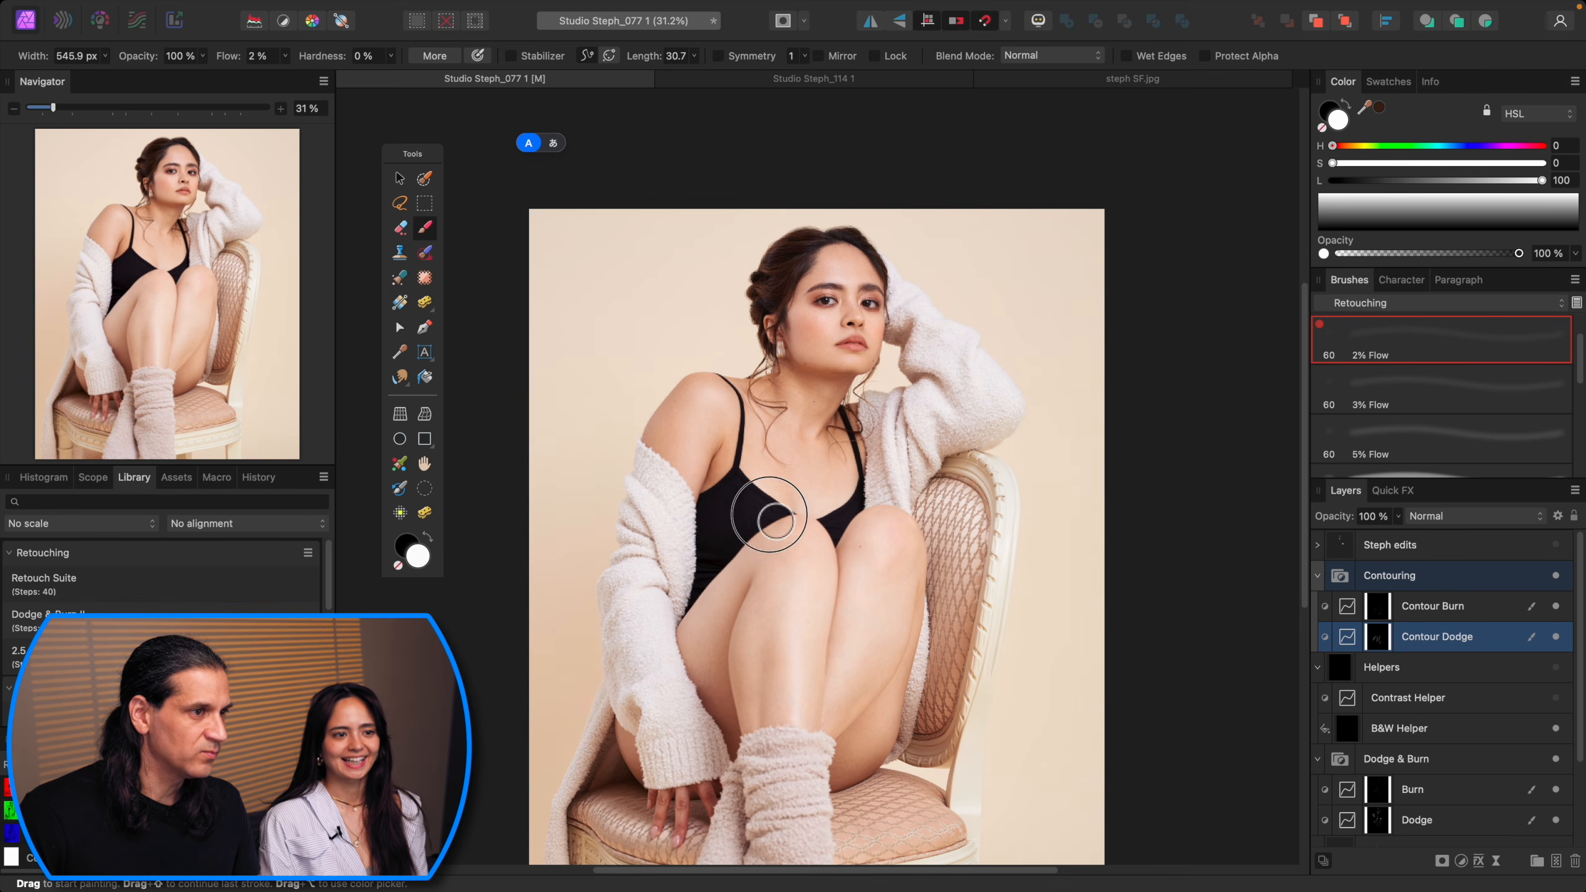
Step: Paint a large soft contour stroke of about 535 px across the chest and midsection
key(alt+bracketright)
key(bracketleft)
key(bracketleft)
key(bracketleft)
key(bracketleft)
key(bracketleft)
key(bracketleft)
key(bracketleft)
key(bracketleft)
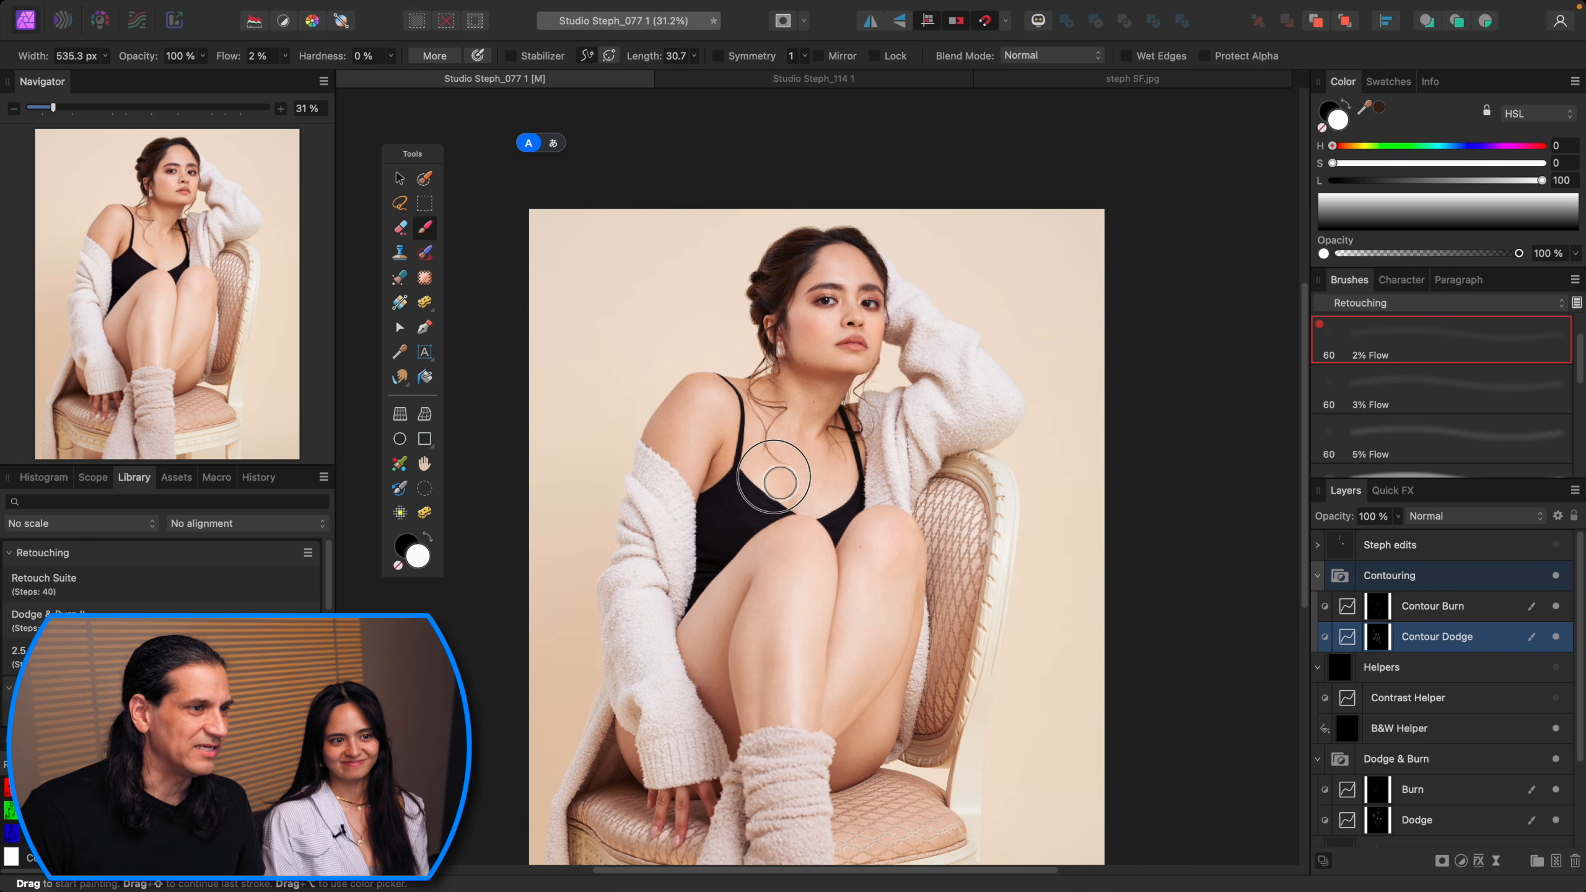
mouse_move(778, 479)
mouse_down()
mouse_move(765, 469)
mouse_move(765, 491)
mouse_up()
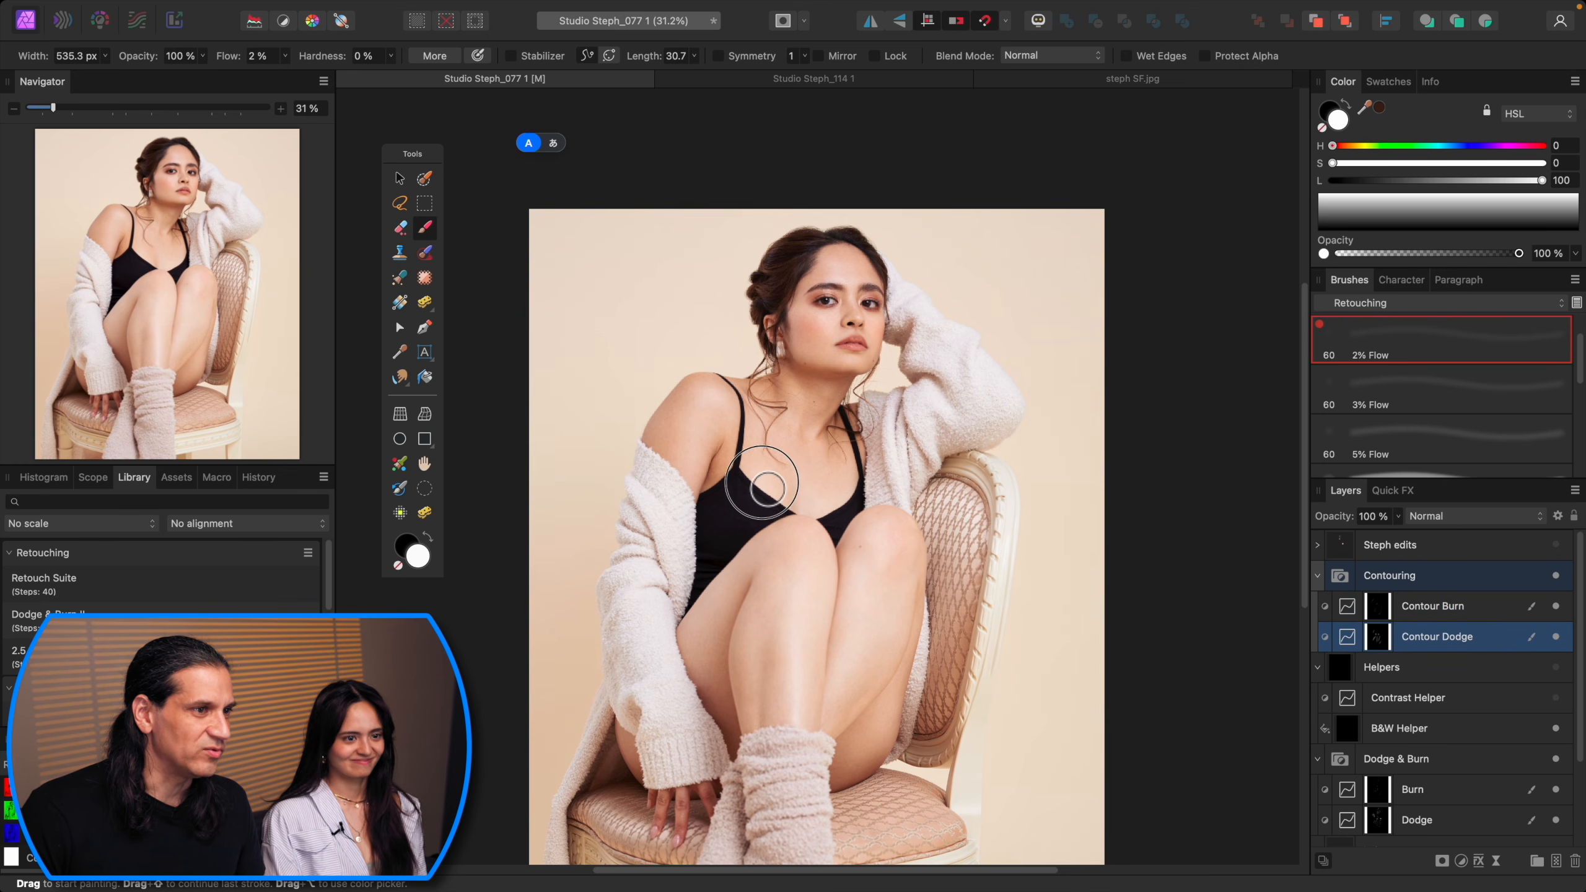
Step: Switch to the Contour Burn layer and set the brush to about 249 px
key(alt+bracketright)
key(bracketleft)
key(bracketleft)
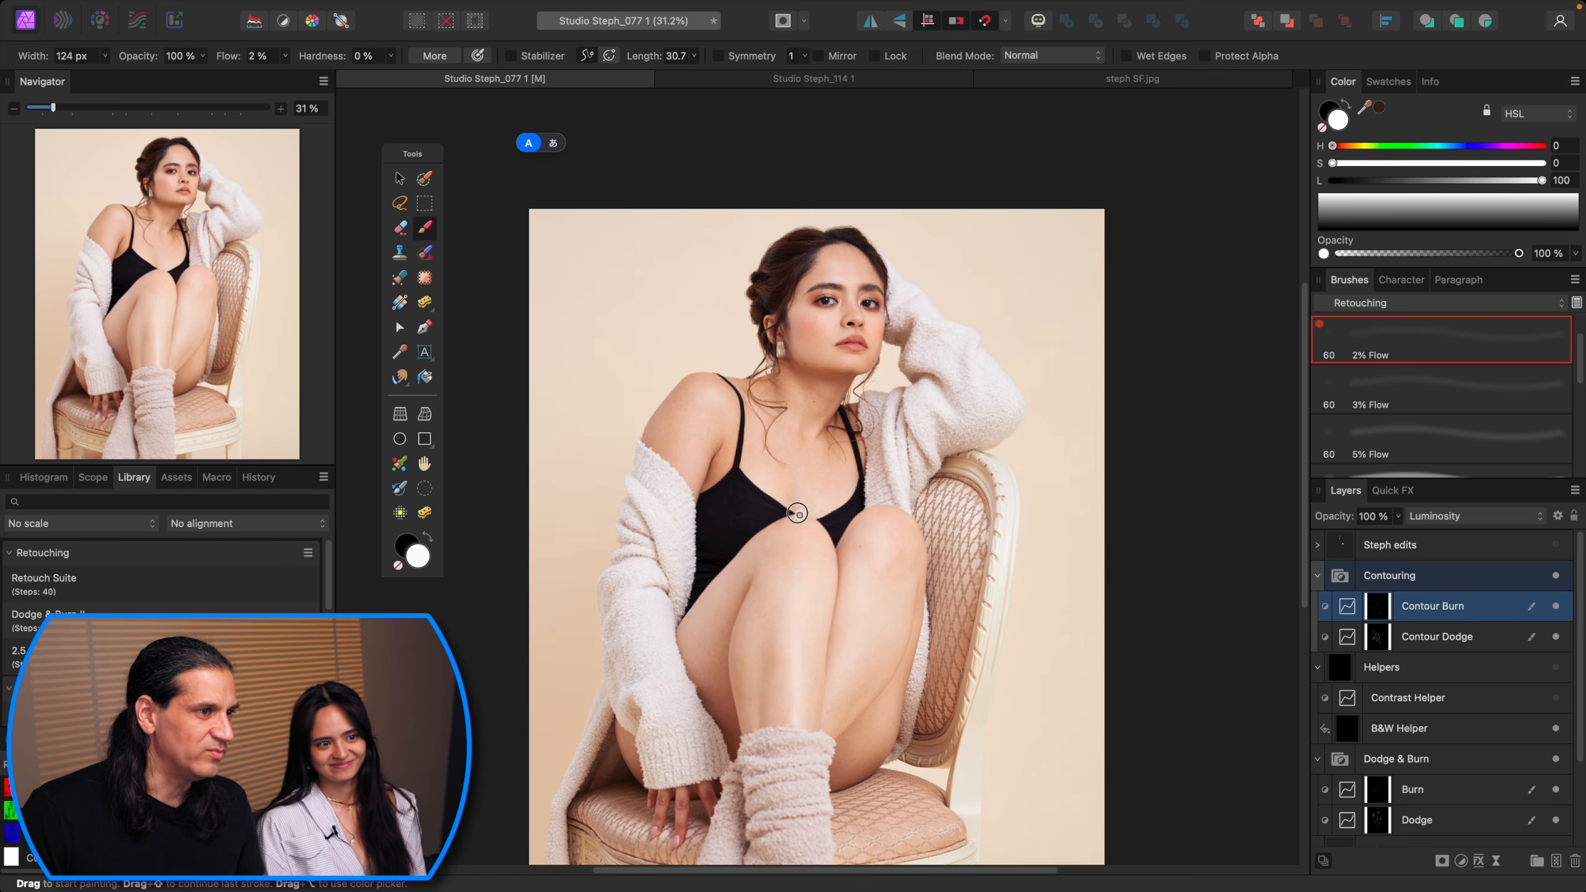
key(bracketright)
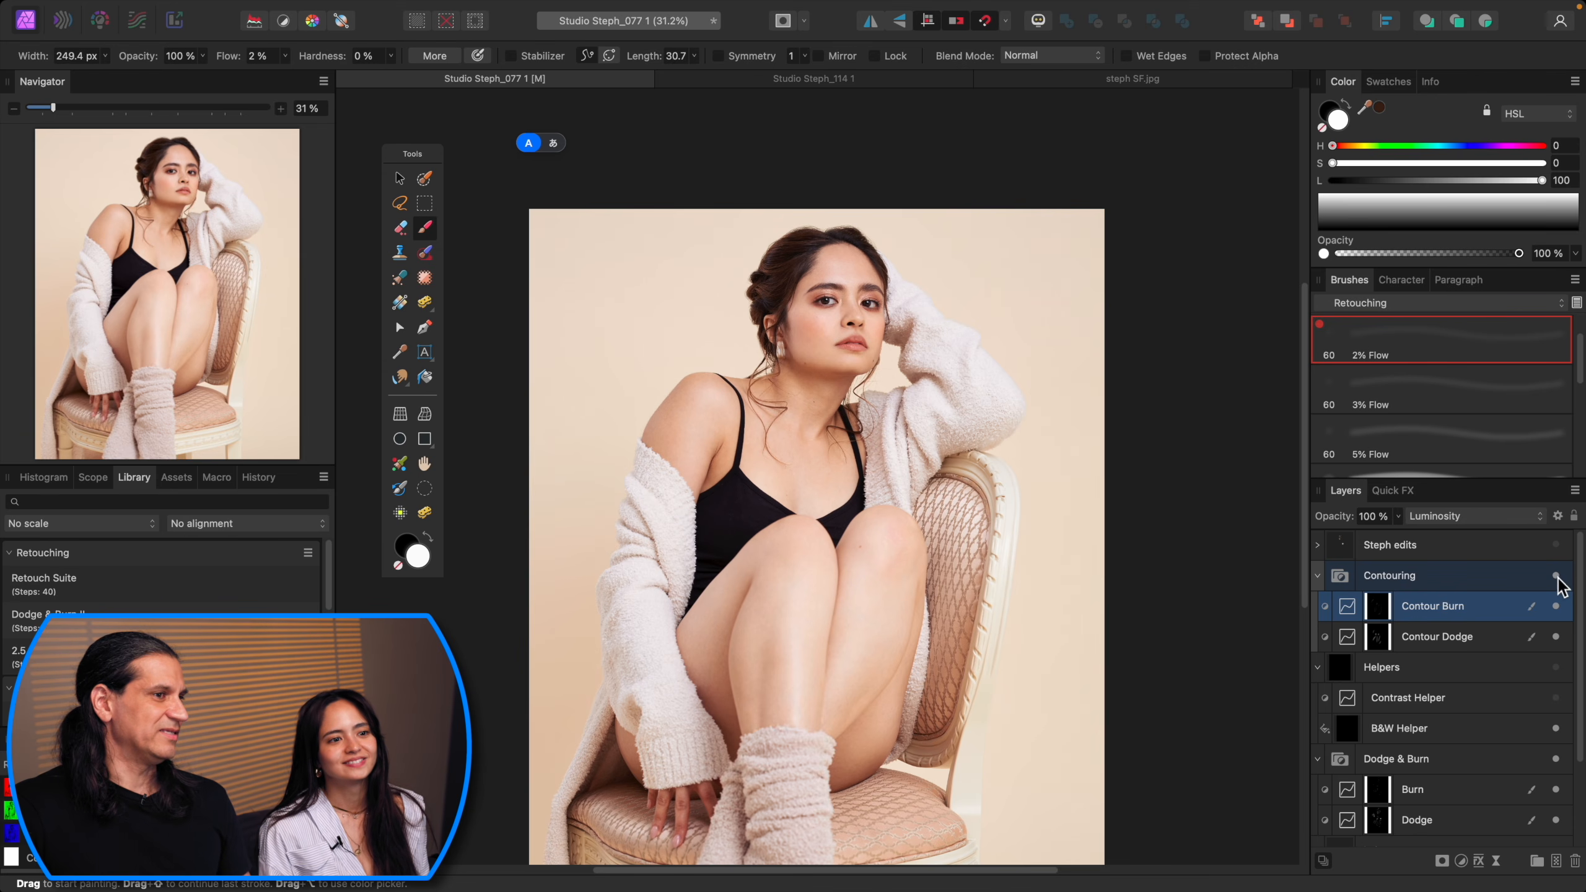
Step: Select the Contour Dodge layer with the face at 75% and enlarge the brush to about 438 px
key(super+minus)
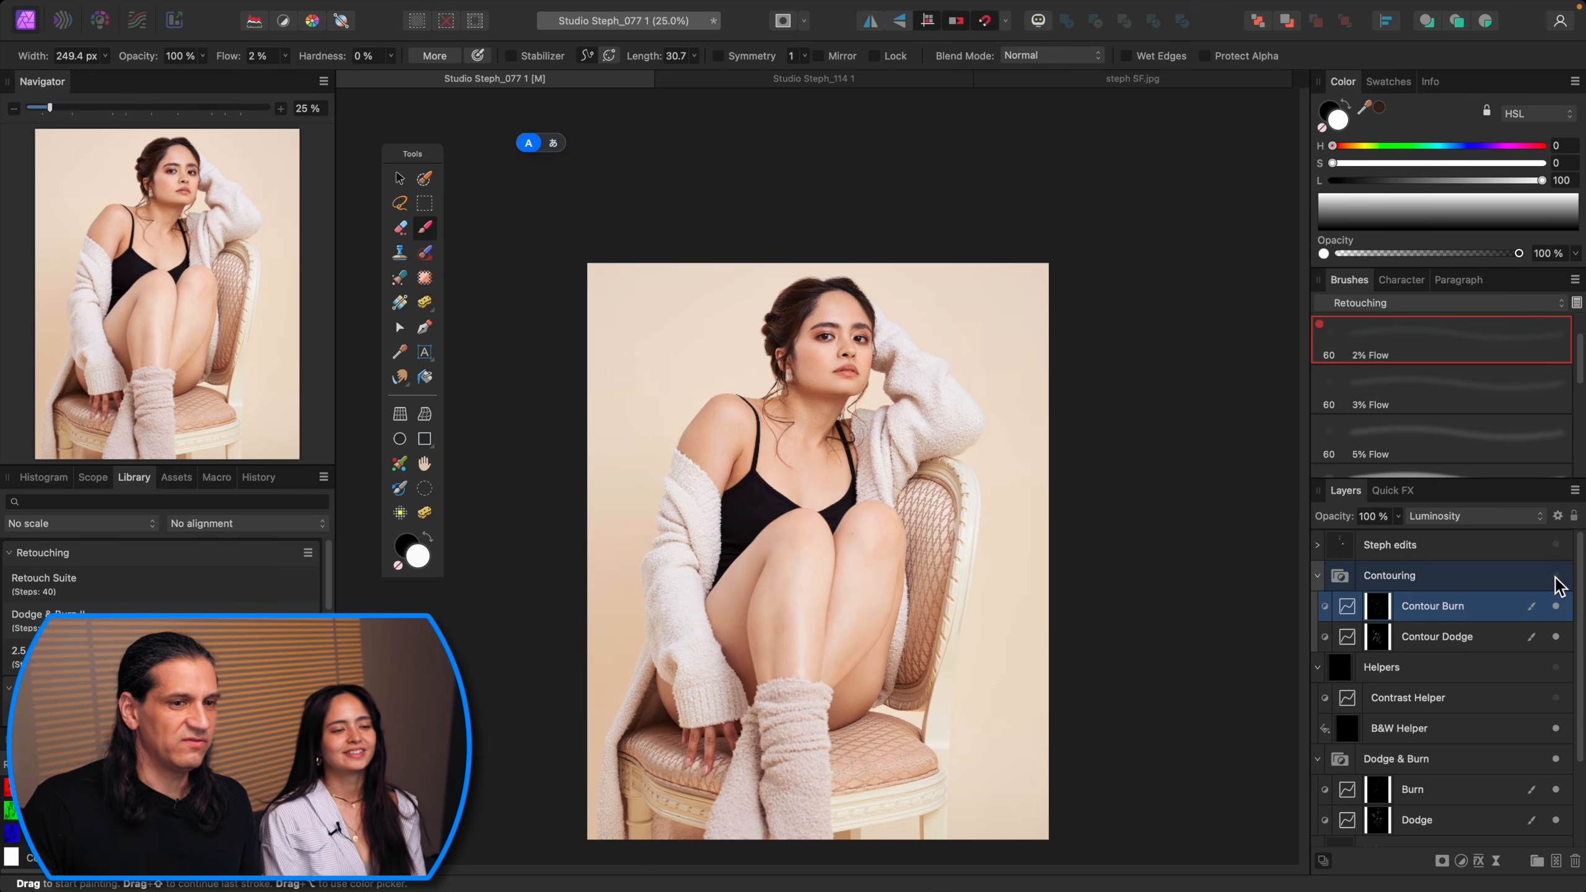
key(super+plus)
key(super+plus)
scroll(836, 453, up, 10)
scroll(836, 455, down, 3)
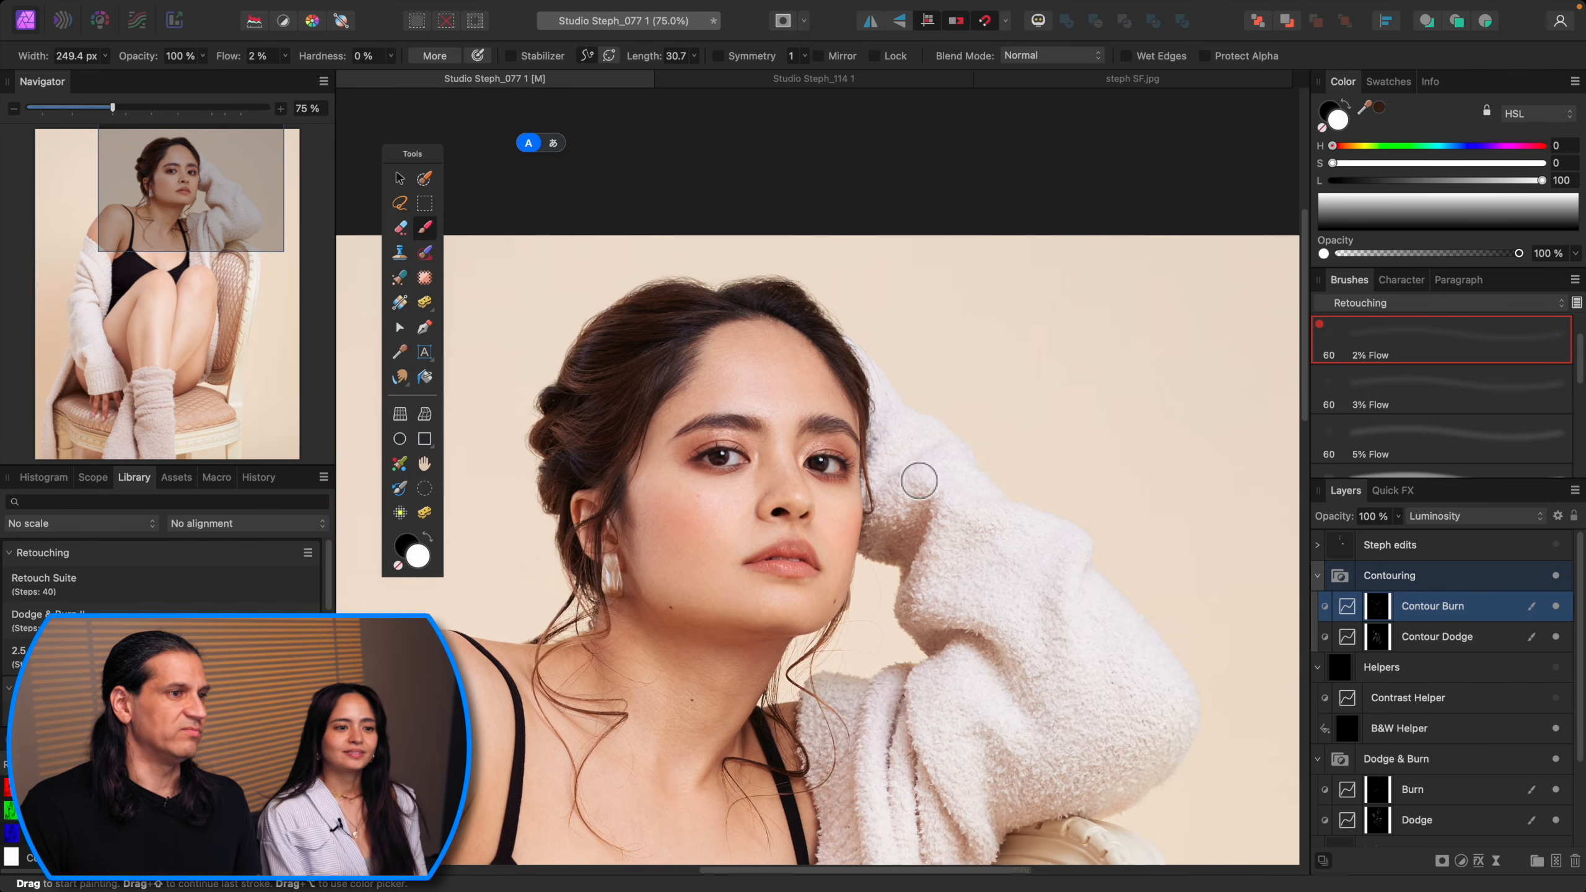
click(1498, 645)
key(bracketleft)
key(bracketleft)
key(bracketleft)
key(bracketleft)
key(bracketright)
key(bracketright)
key(bracketright)
key(bracketright)
key(bracketright)
key(bracketright)
key(bracketright)
key(bracketright)
key(bracketright)
key(bracketright)
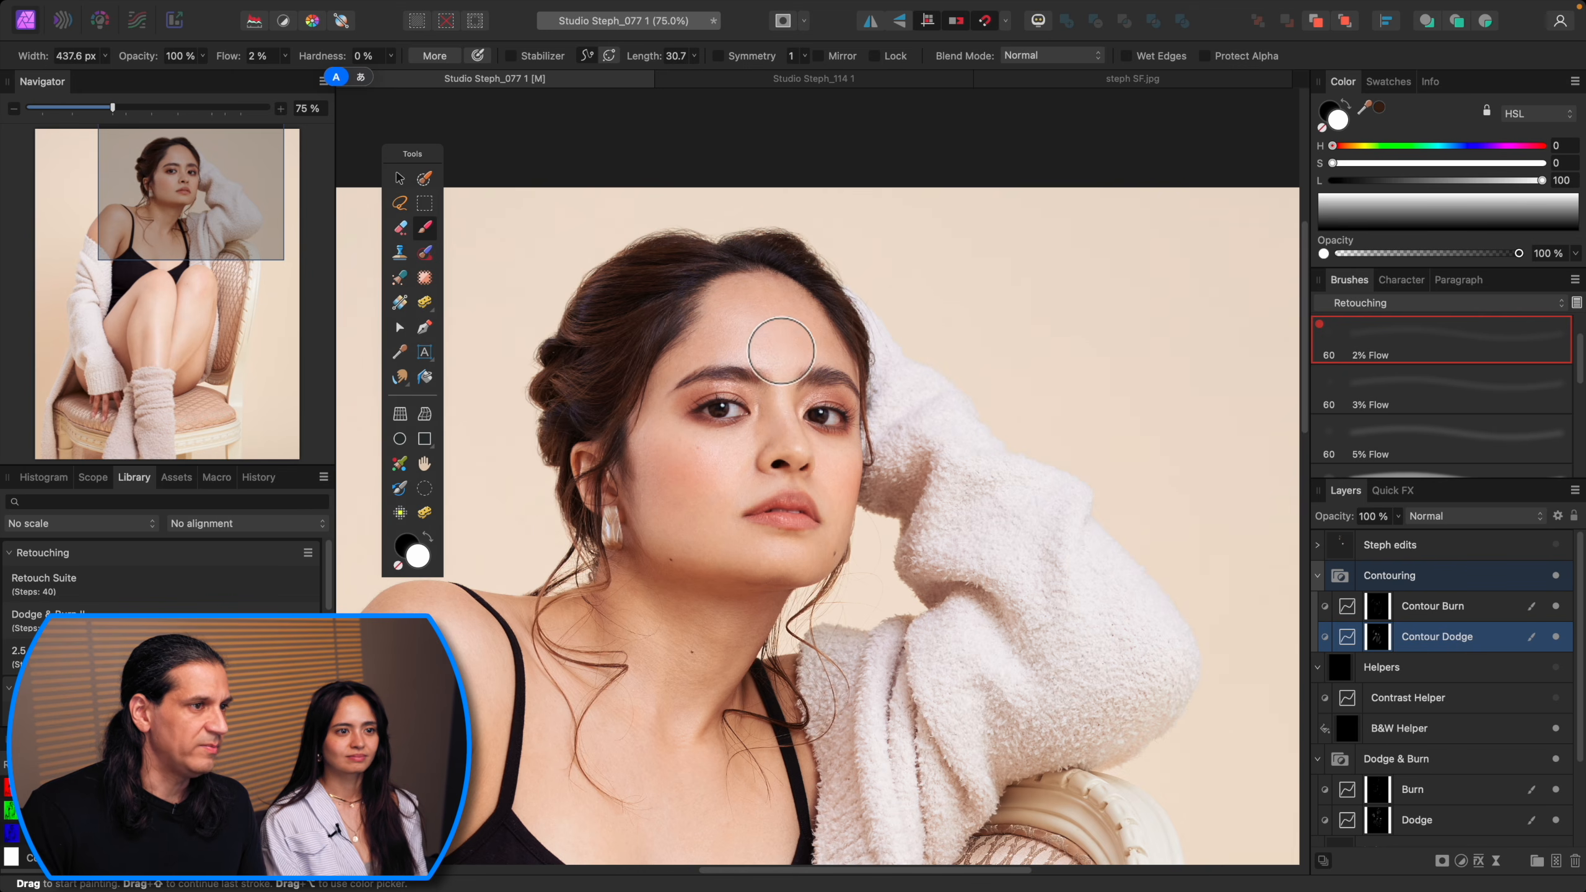
Step: Resize the dodge brush, settling at about 195 px
key(bracketleft)
key(bracketleft)
key(bracketleft)
key(bracketleft)
key(bracketleft)
key(bracketleft)
key(bracketleft)
key(bracketleft)
key(bracketleft)
key(bracketleft)
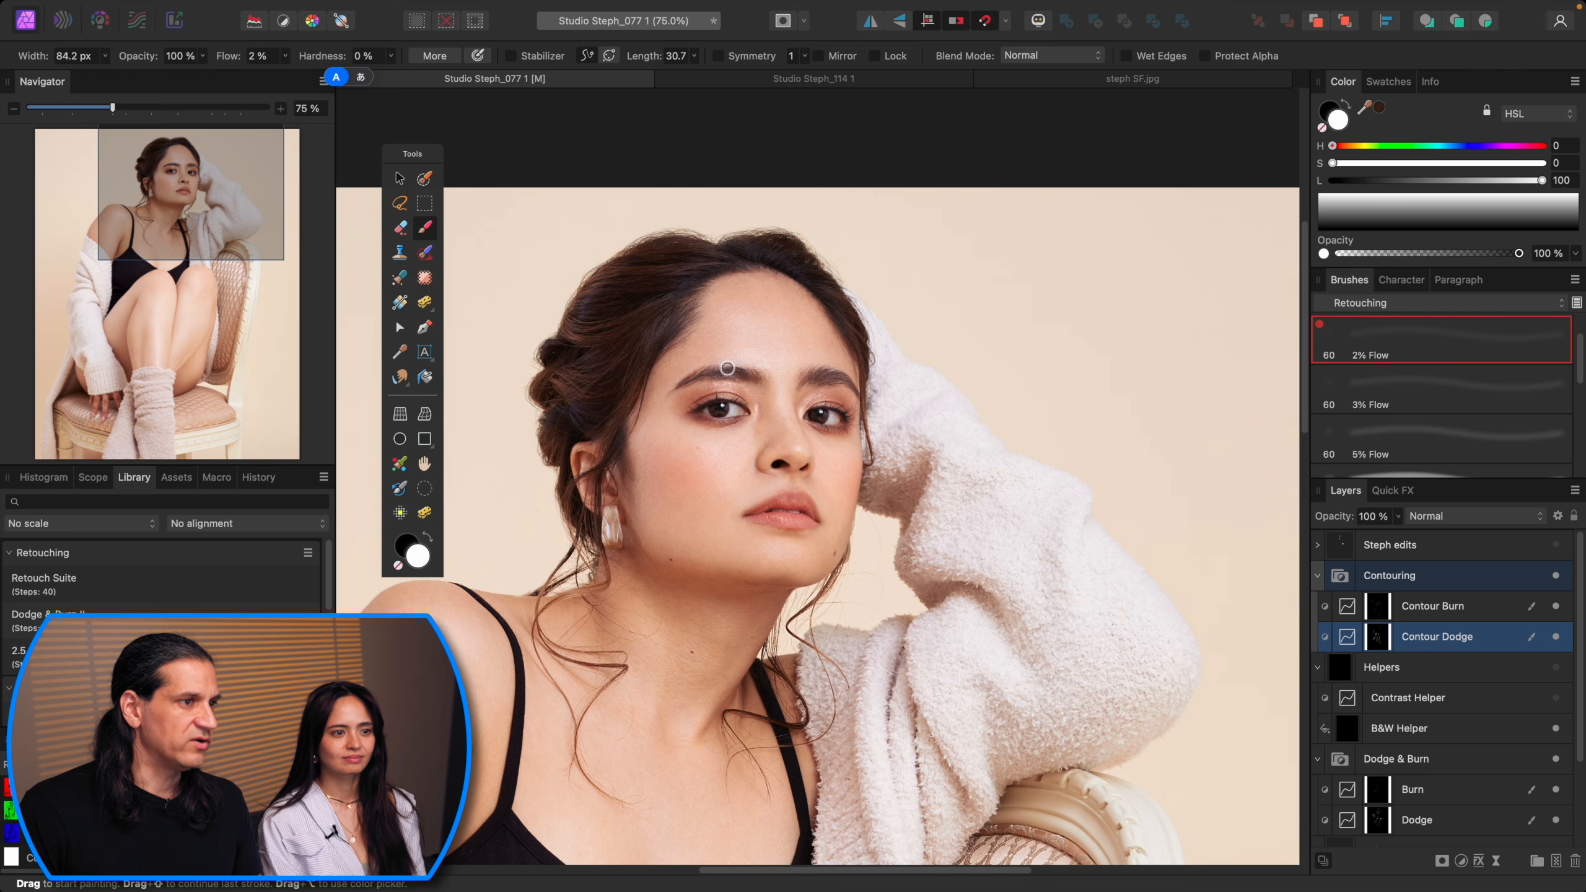
key(bracketright)
key(bracketright)
key(bracketright)
key(bracketright)
key(bracketright)
key(bracketright)
key(bracketleft)
key(bracketleft)
key(bracketleft)
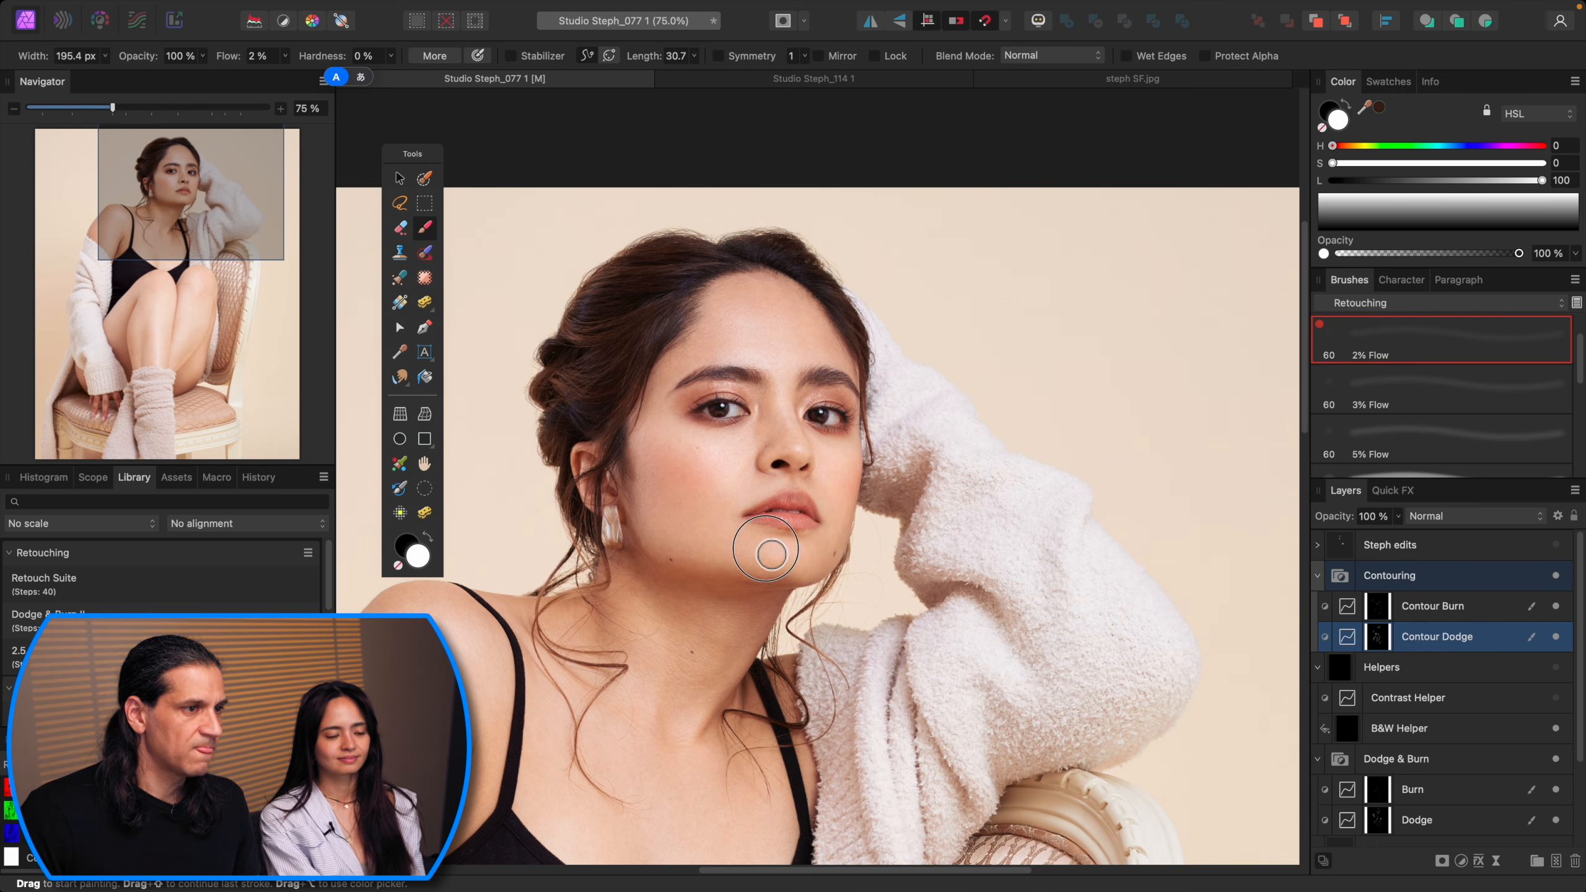
Step: Switch to Contour Burn, set the brush to about 215 px, and burn a stroke down the face's side from temple to cheek
key(alt+bracketright)
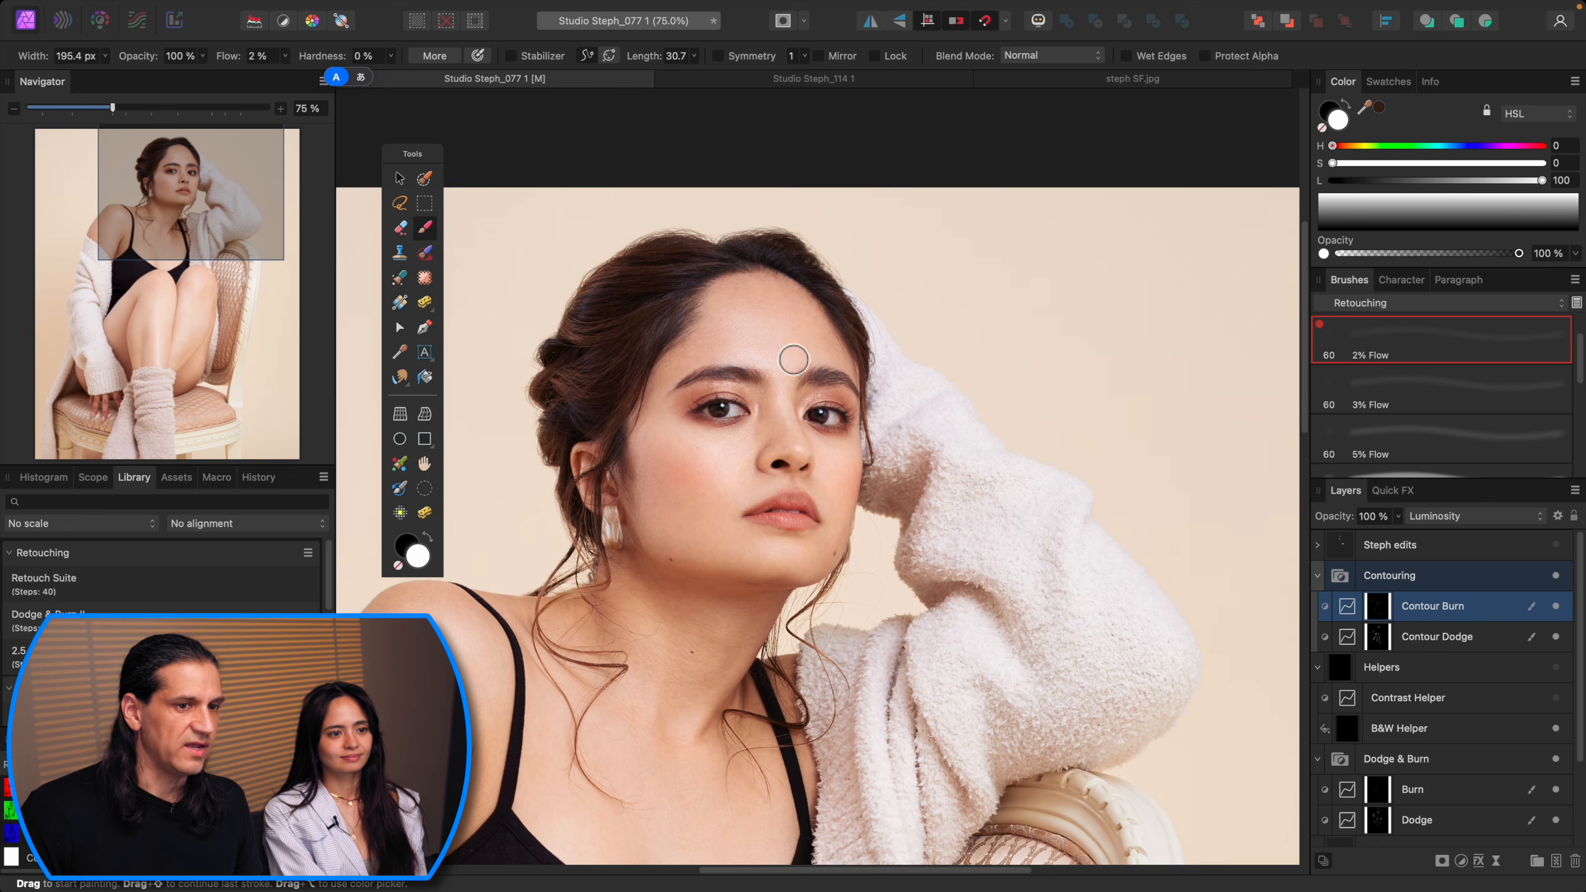
key(bracketright)
key(bracketright)
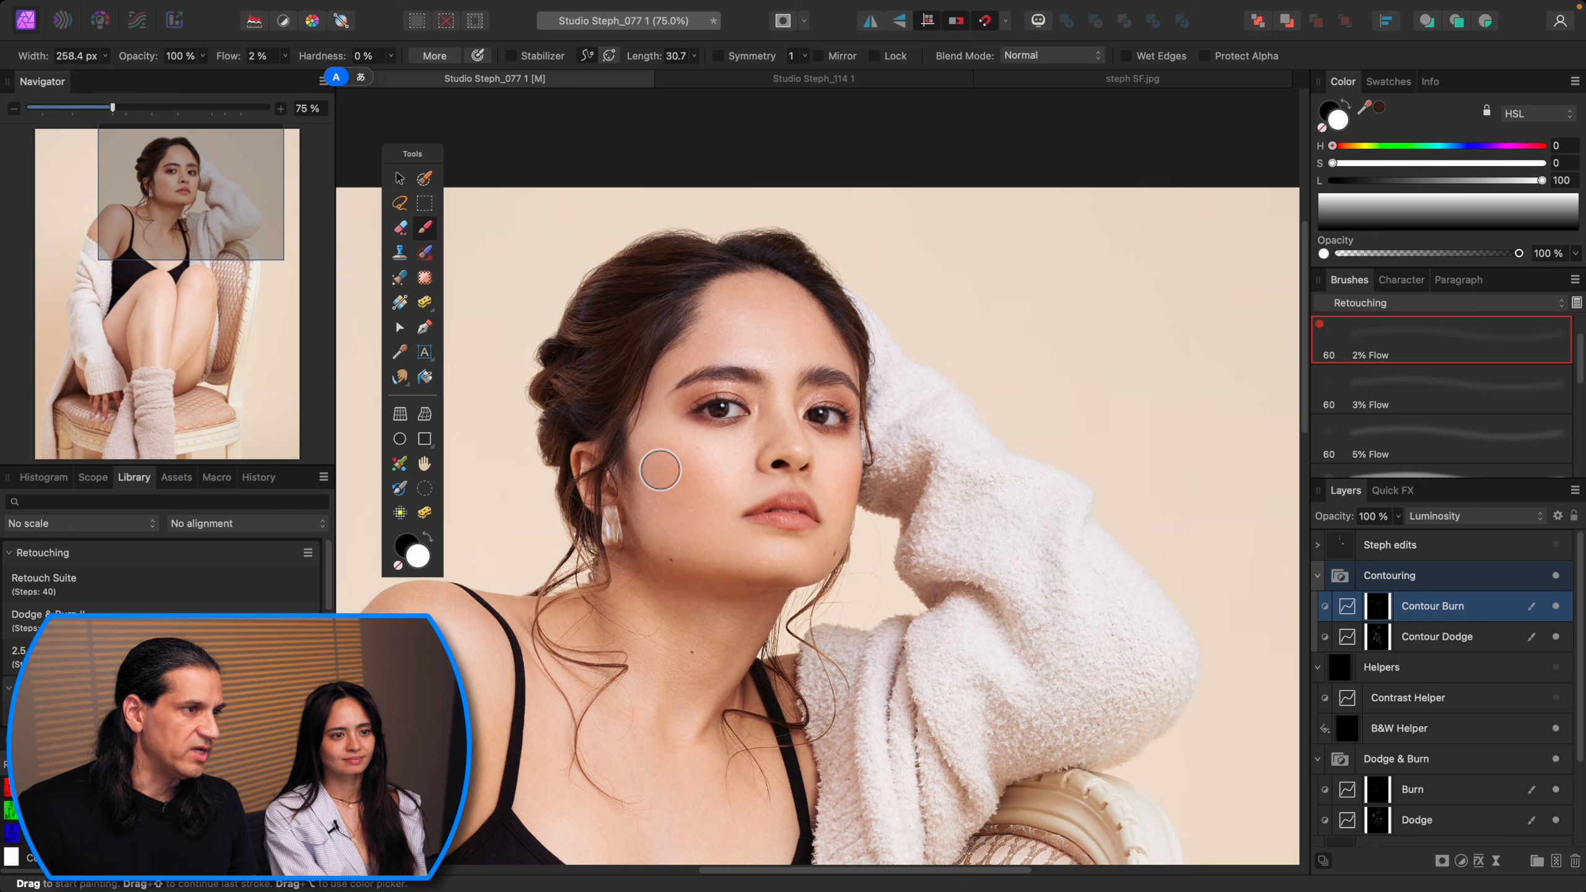
key(bracketleft)
key(bracketleft)
key(bracketleft)
key(bracketleft)
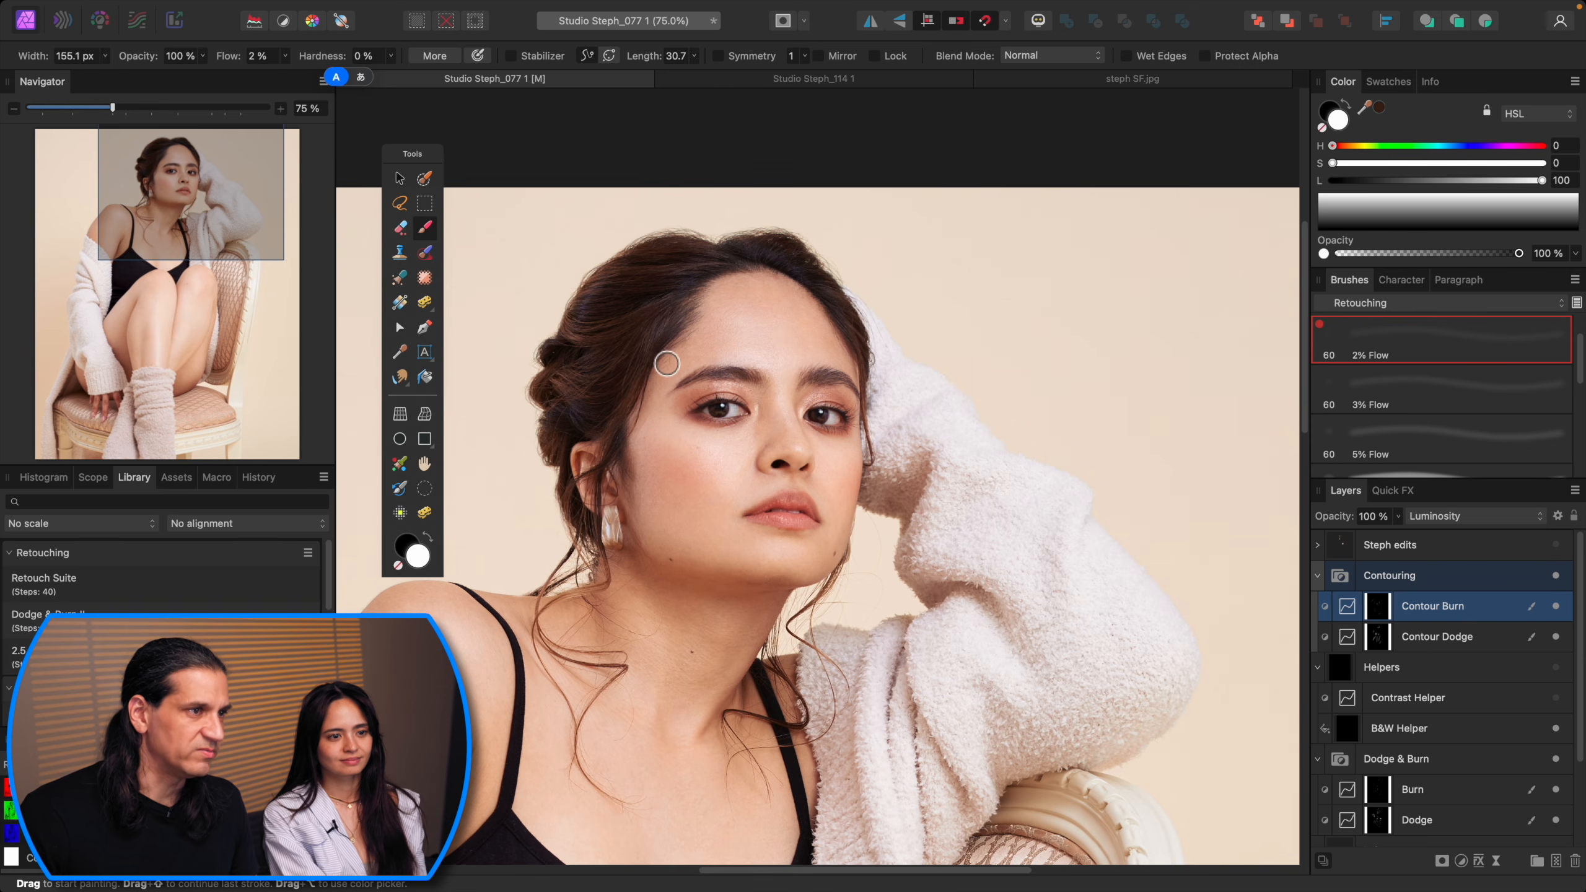
key(bracketright)
key(bracketright)
key(bracketright)
key(bracketright)
key(bracketright)
key(bracketright)
key(bracketleft)
key(bracketleft)
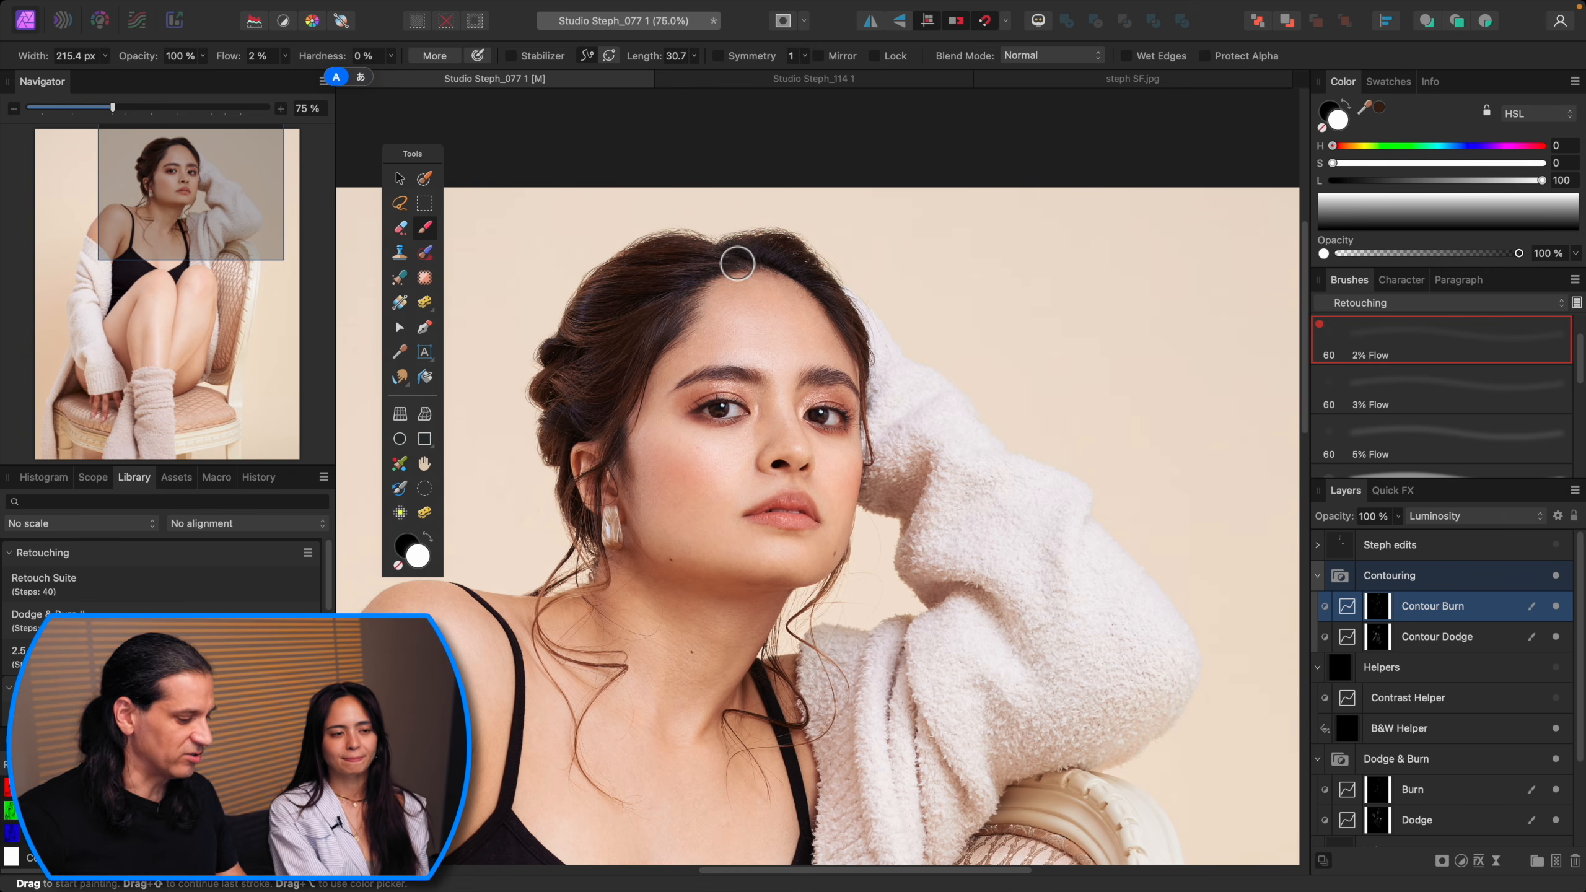
mouse_move(824, 308)
mouse_down()
mouse_move(843, 335)
mouse_move(858, 480)
mouse_up()
Step: Resize the burn brush around the eye area, settling at about 168 px
key(bracketleft)
key(bracketleft)
key(bracketleft)
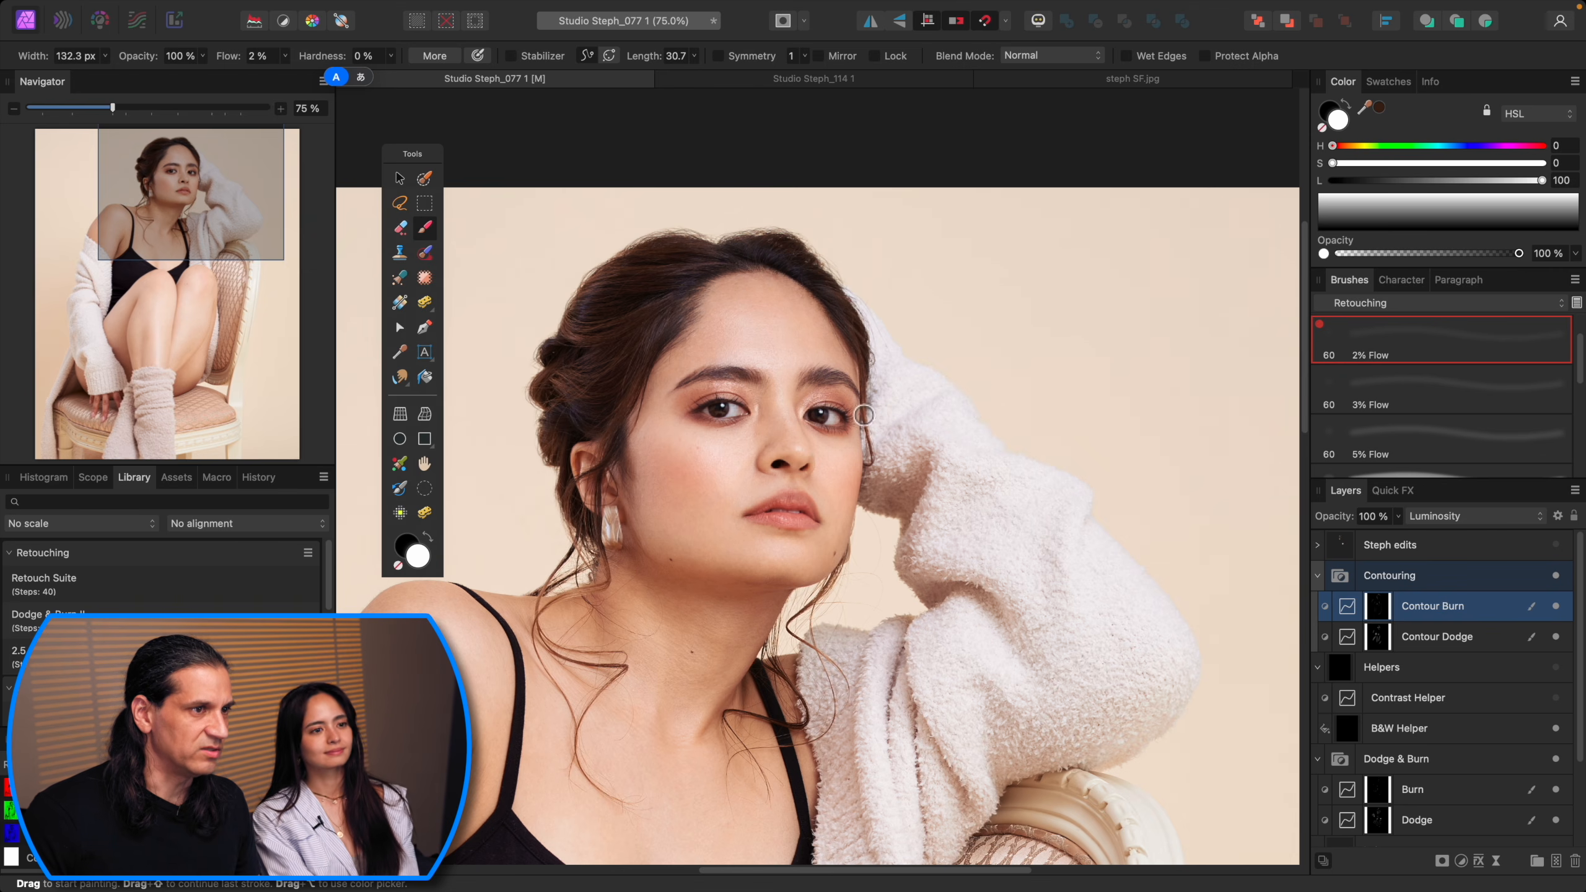
key(bracketleft)
key(bracketleft)
key(bracketright)
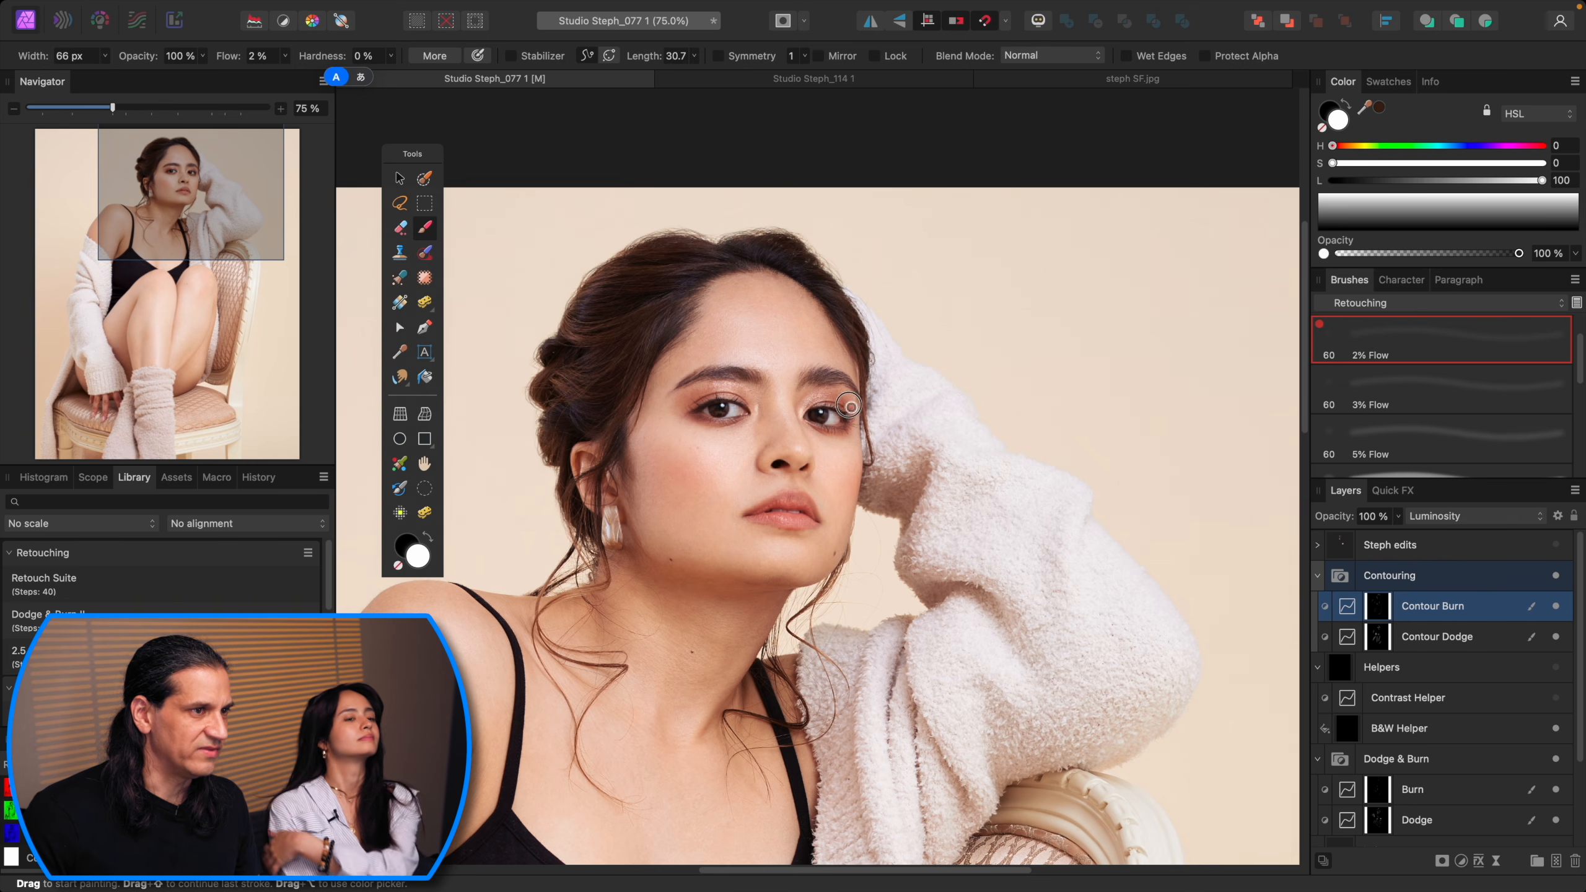
key(bracketright)
key(bracketright)
key(bracketleft)
key(bracketleft)
key(bracketright)
key(bracketright)
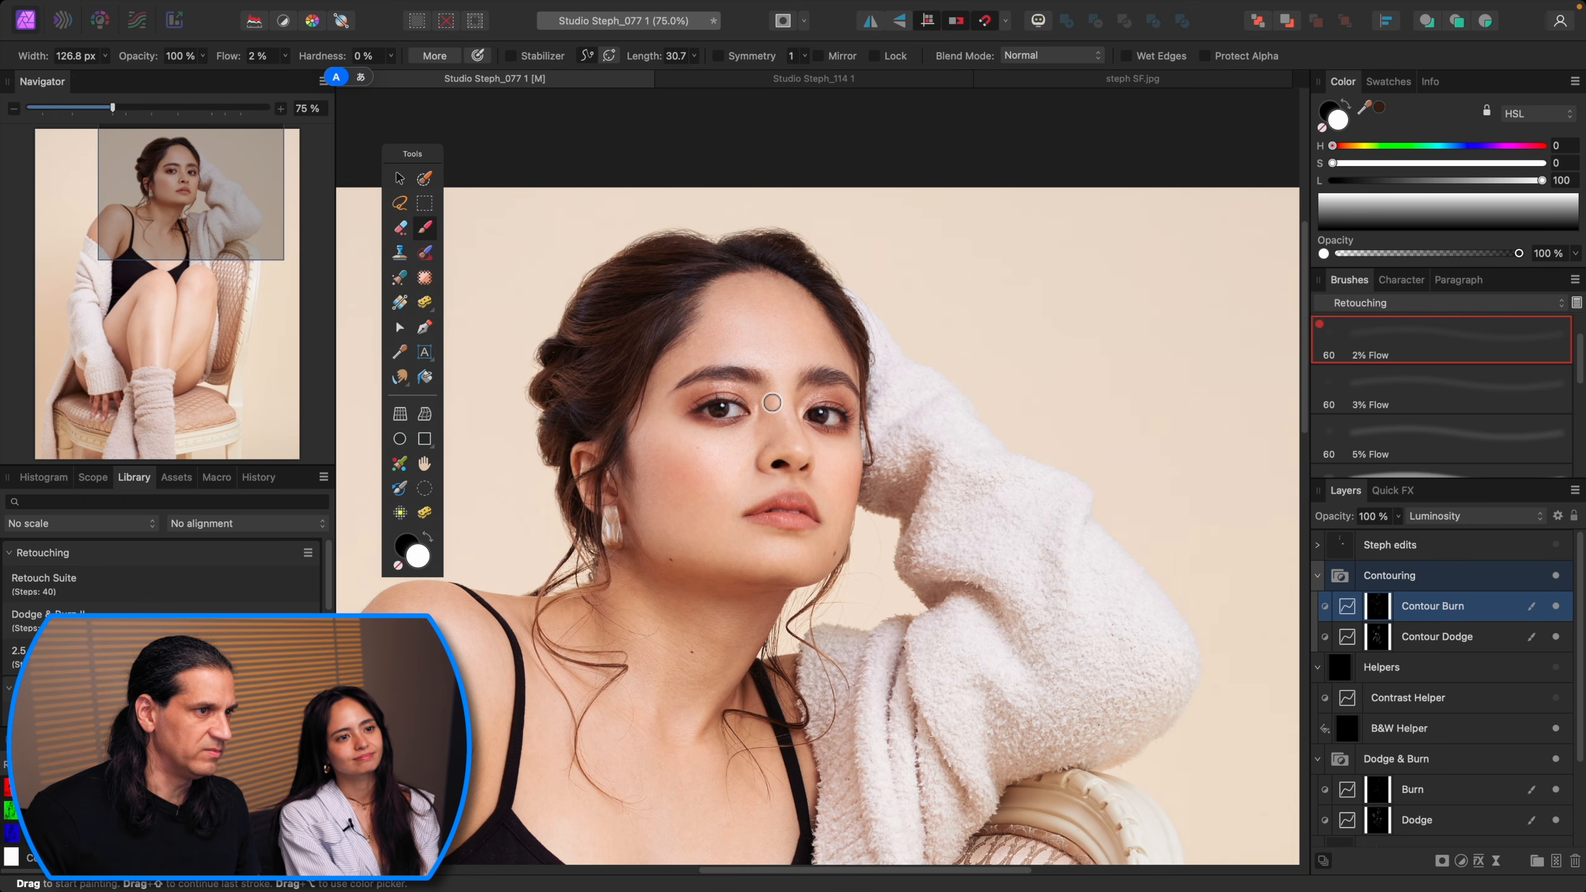
key(bracketright)
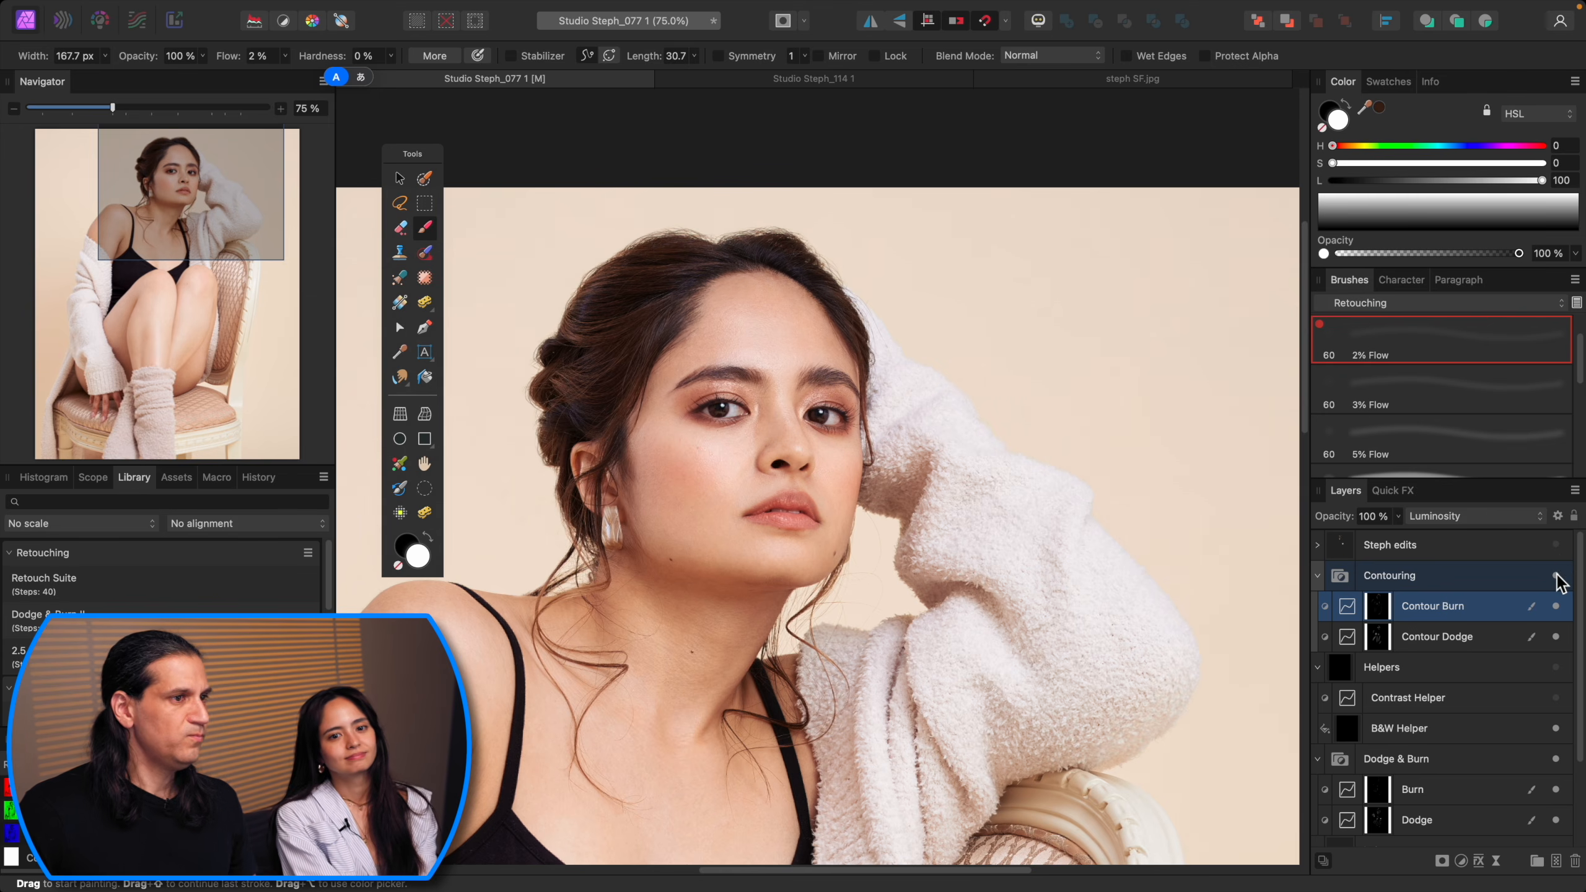
Step: Inspect the Contour Dodge and Contour Burn masks on their own over the whole image
key(super+minus)
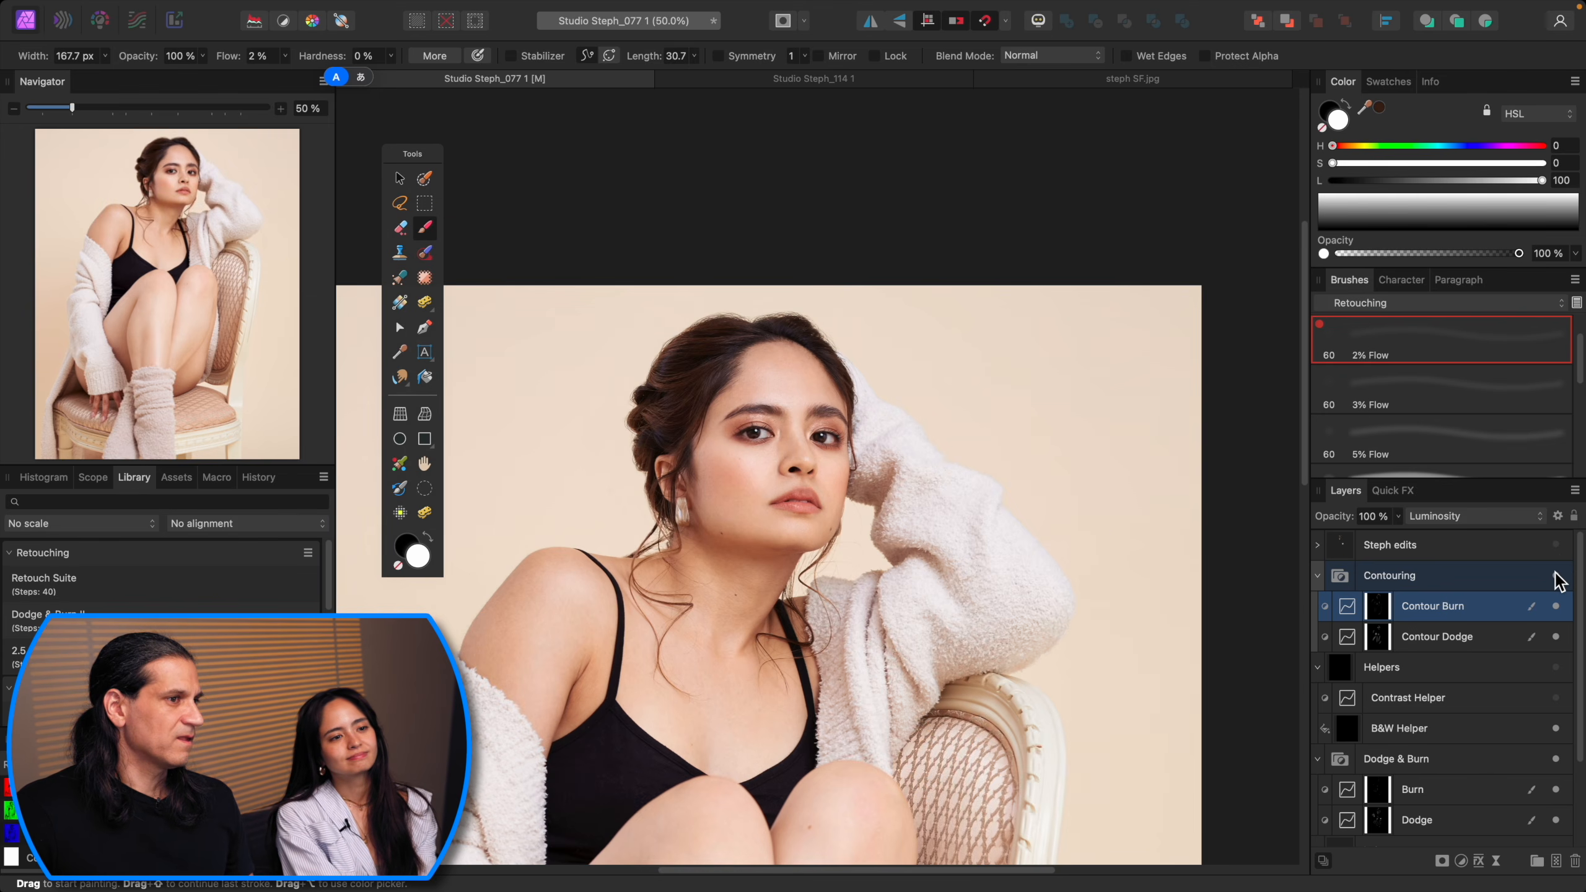
key(super+0)
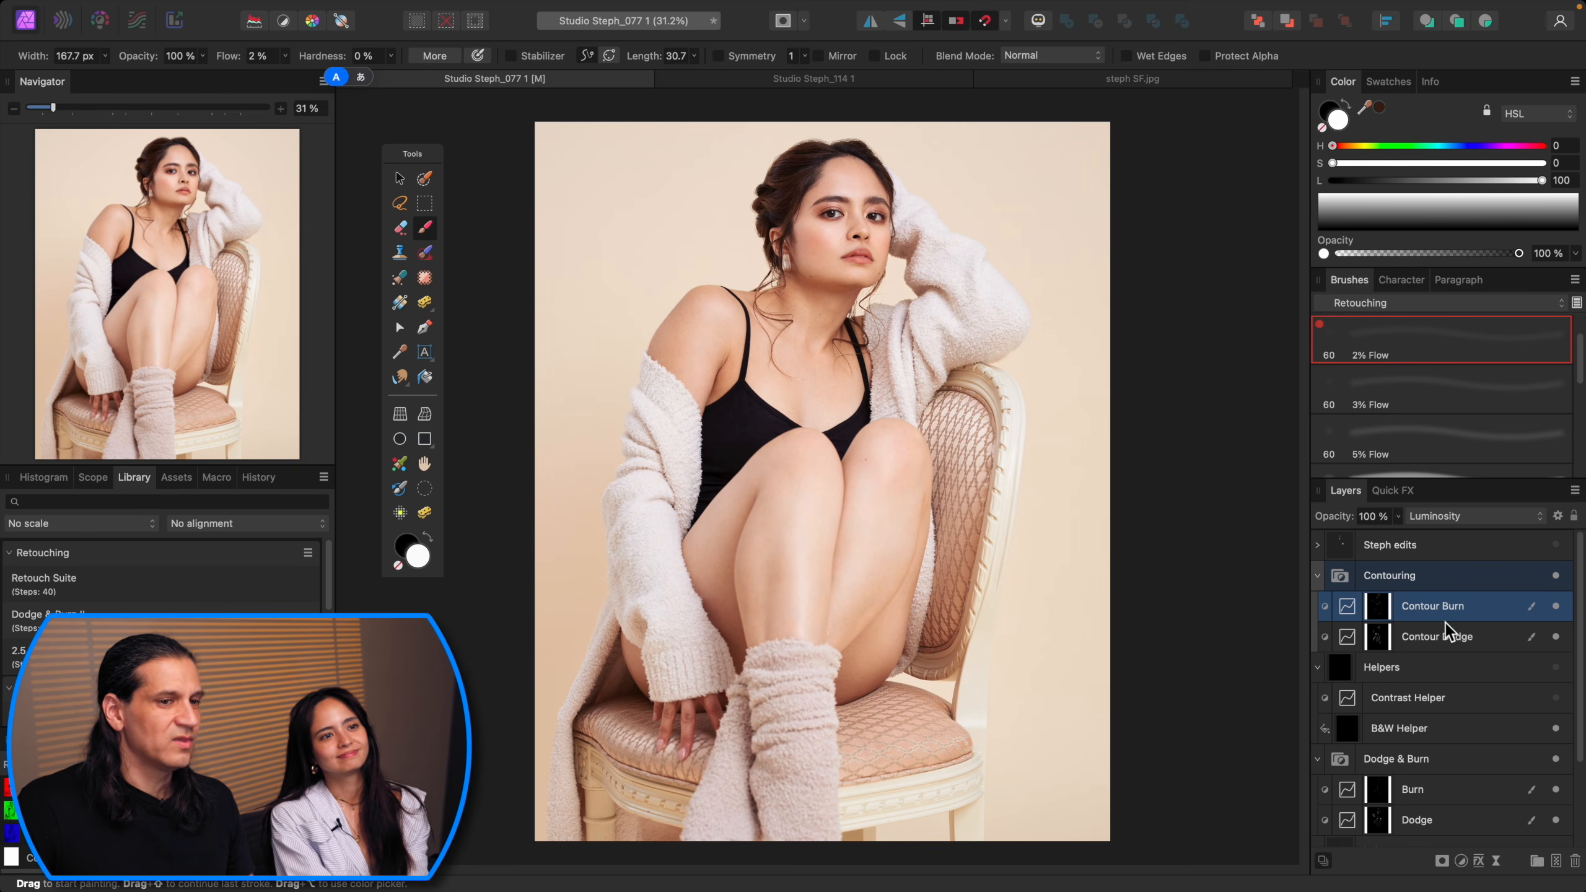
click(1452, 638)
alt+click(1378, 640)
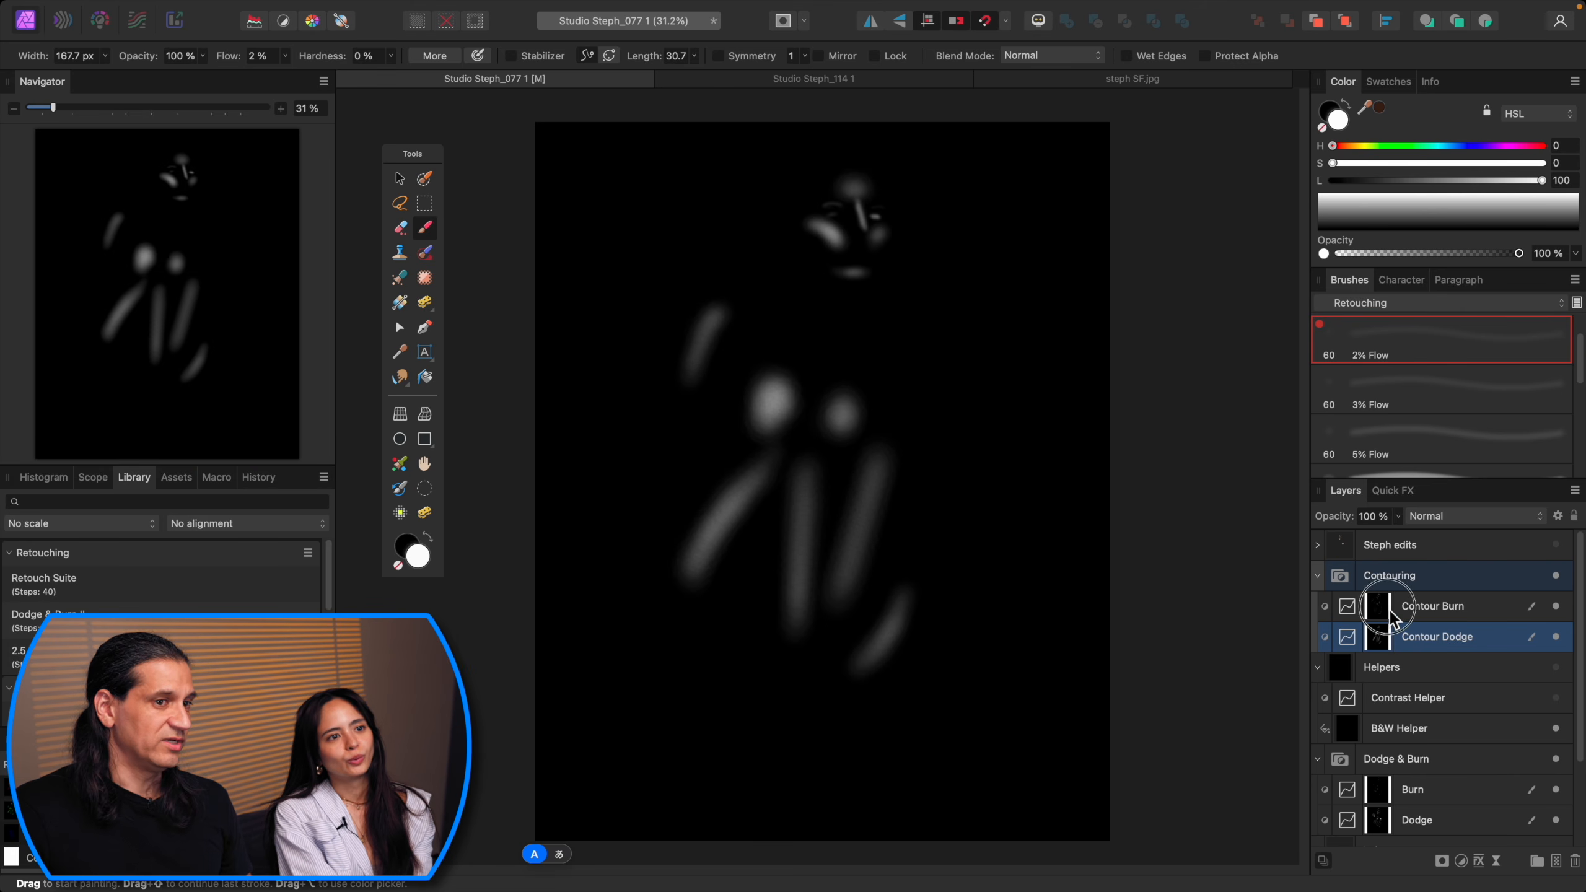
click(1389, 609)
alt+click(1387, 608)
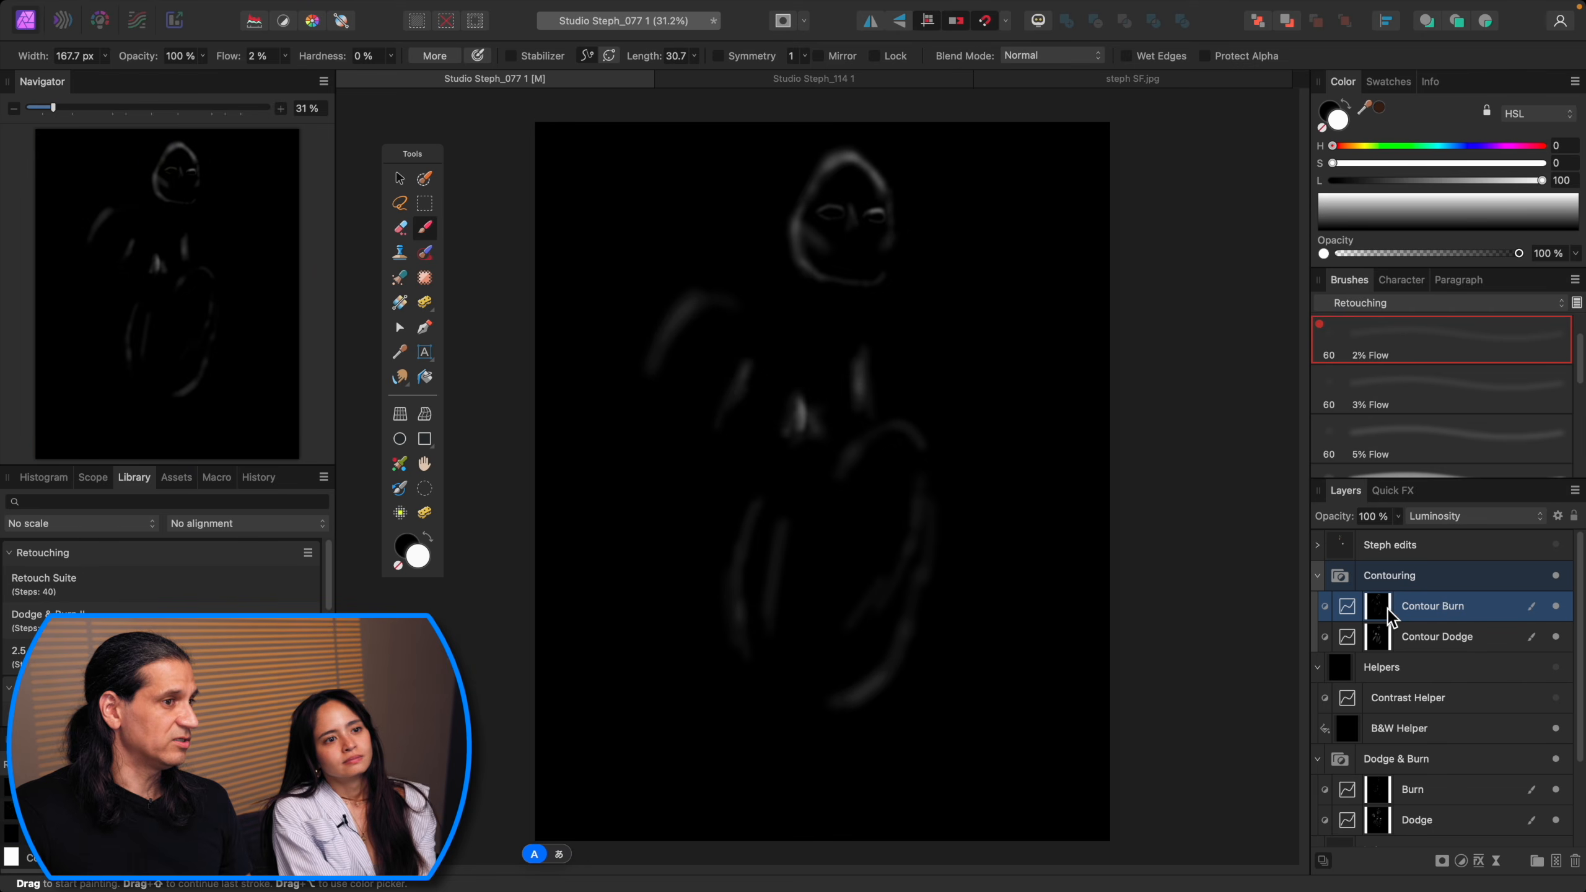
click(1471, 609)
click(1556, 576)
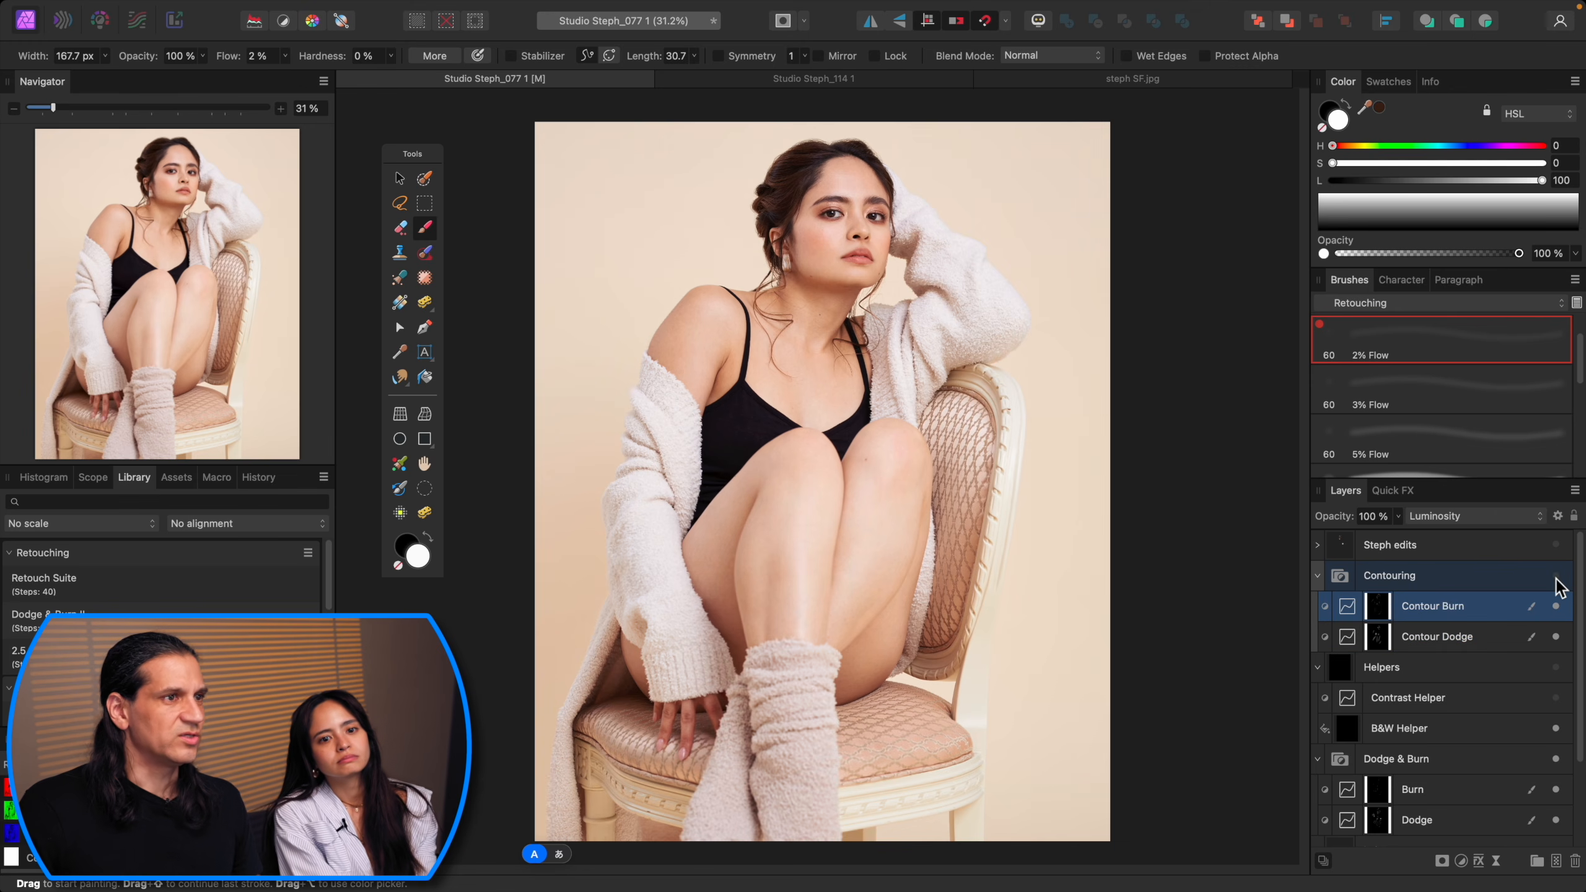
Step: Select Contour Dodge, swap the colours, set the brush to about 590 px, and paint a stroke over the left thigh
click(1460, 643)
key(x)
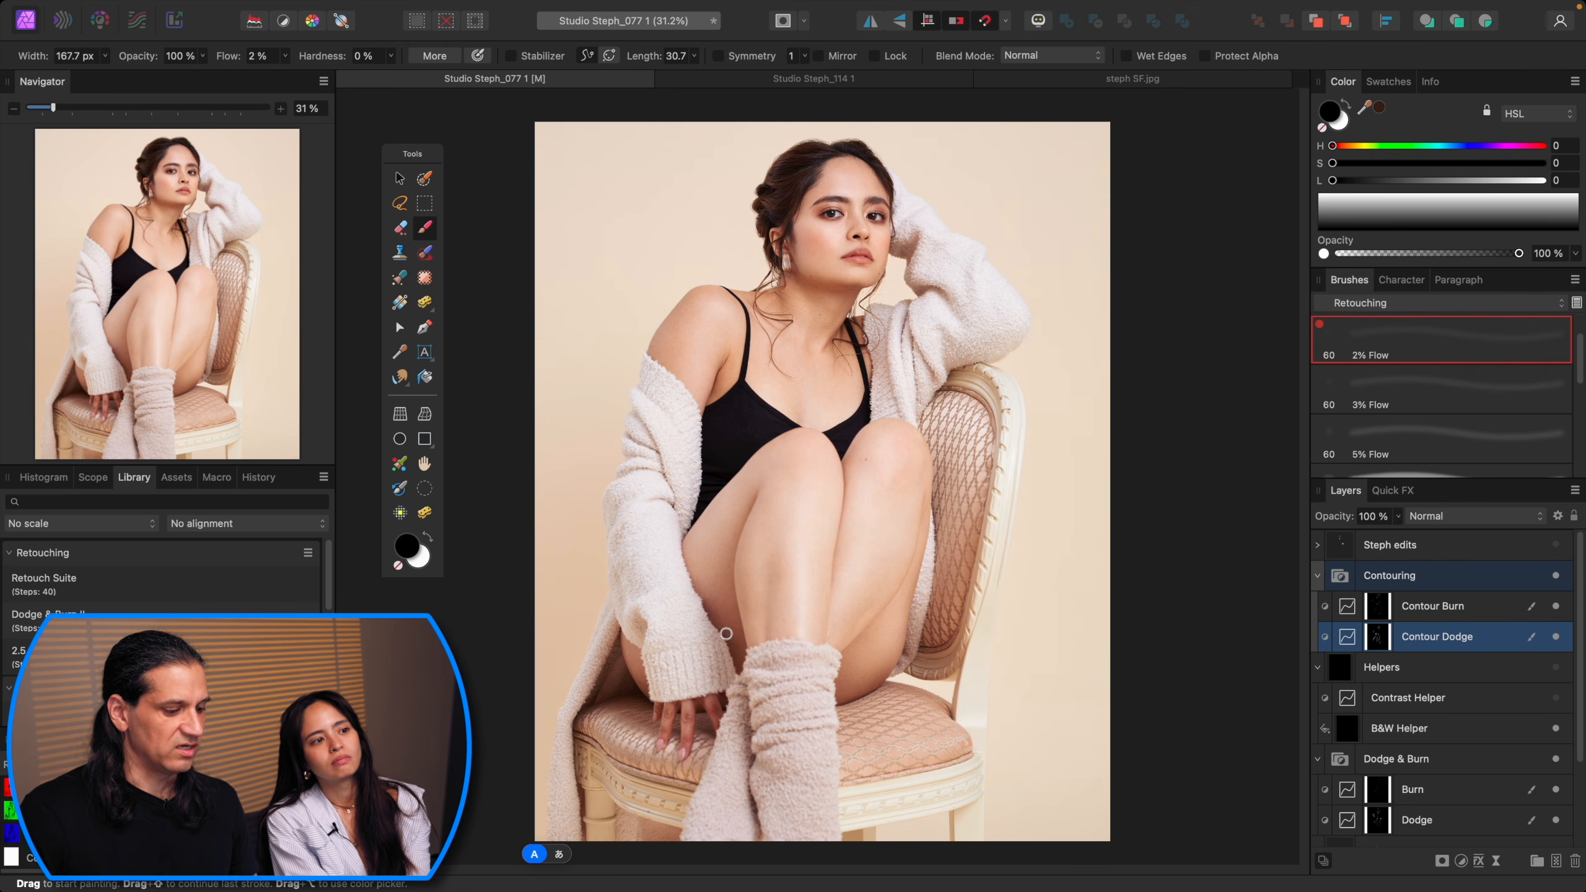
key(bracketright)
key(bracketright)
key(bracketright)
key(bracketright)
mouse_move(734, 526)
mouse_down()
mouse_move(726, 516)
mouse_move(686, 575)
mouse_up()
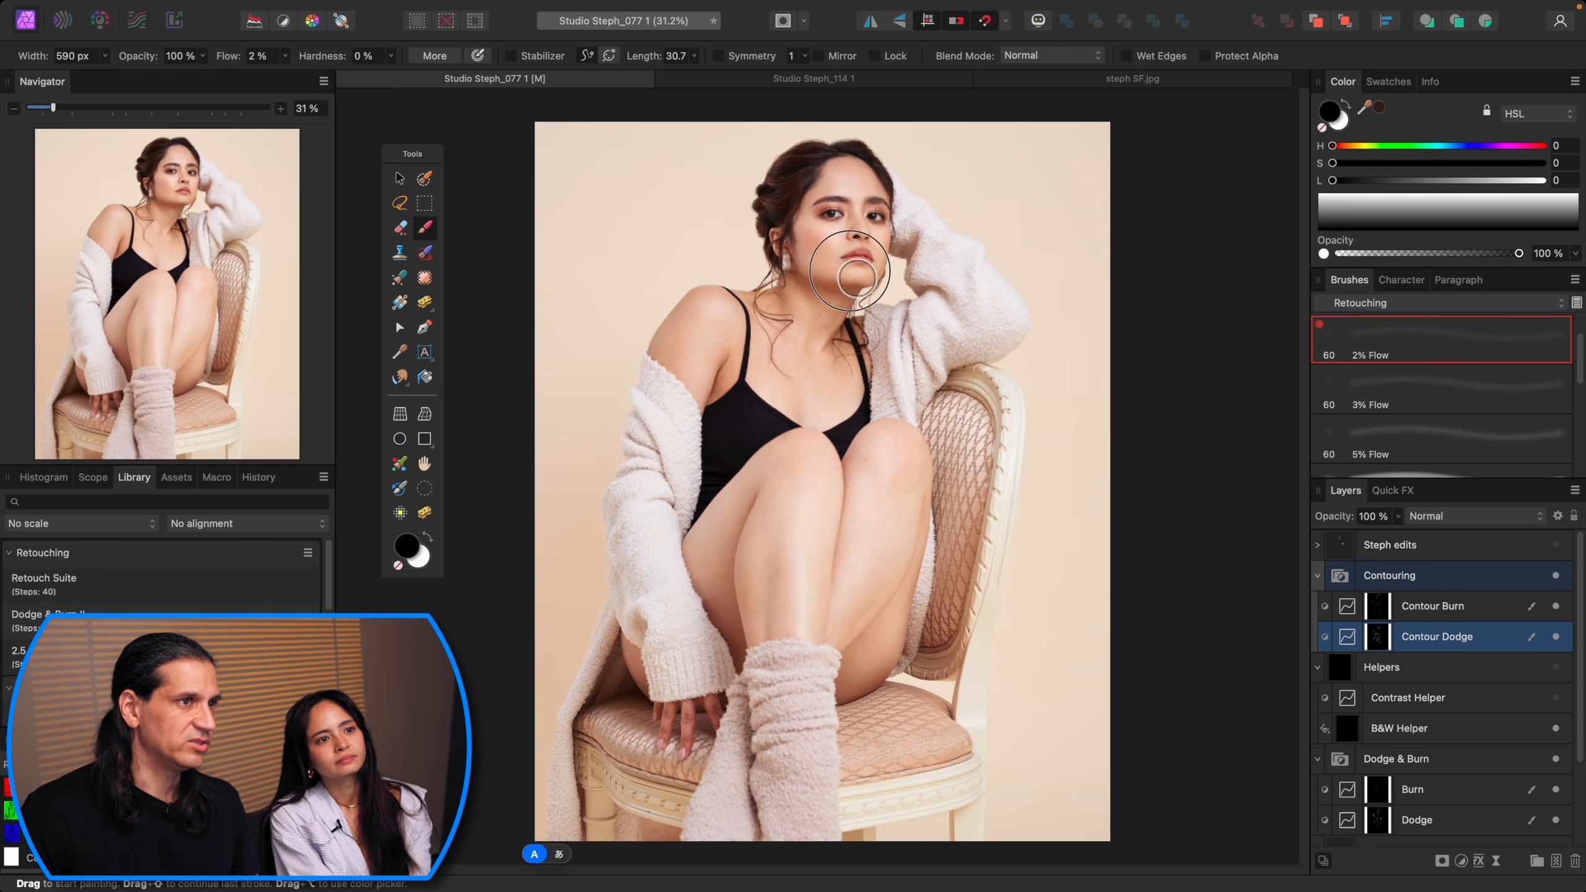
Step: Select Contour Burn, swap the colours back, and set the brush to about 108 px while zoomed on the face
click(1377, 617)
key(x)
key(super+plus)
key(super+plus)
scroll(926, 381, up, 10)
key(bracketleft)
key(bracketleft)
key(bracketleft)
key(bracketleft)
key(bracketleft)
key(bracketleft)
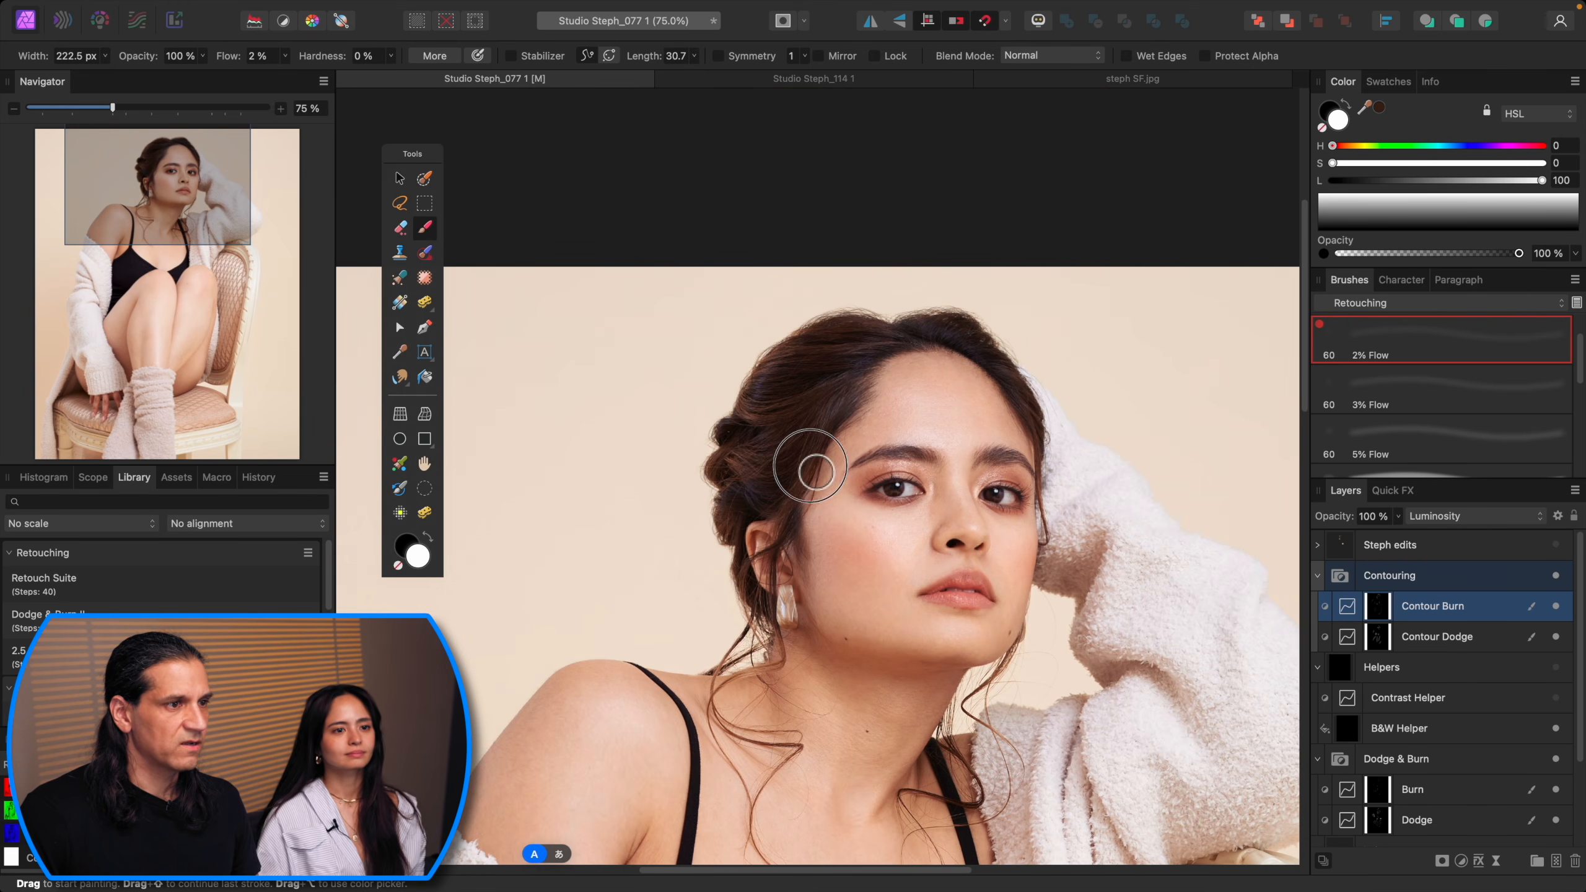
key(bracketright)
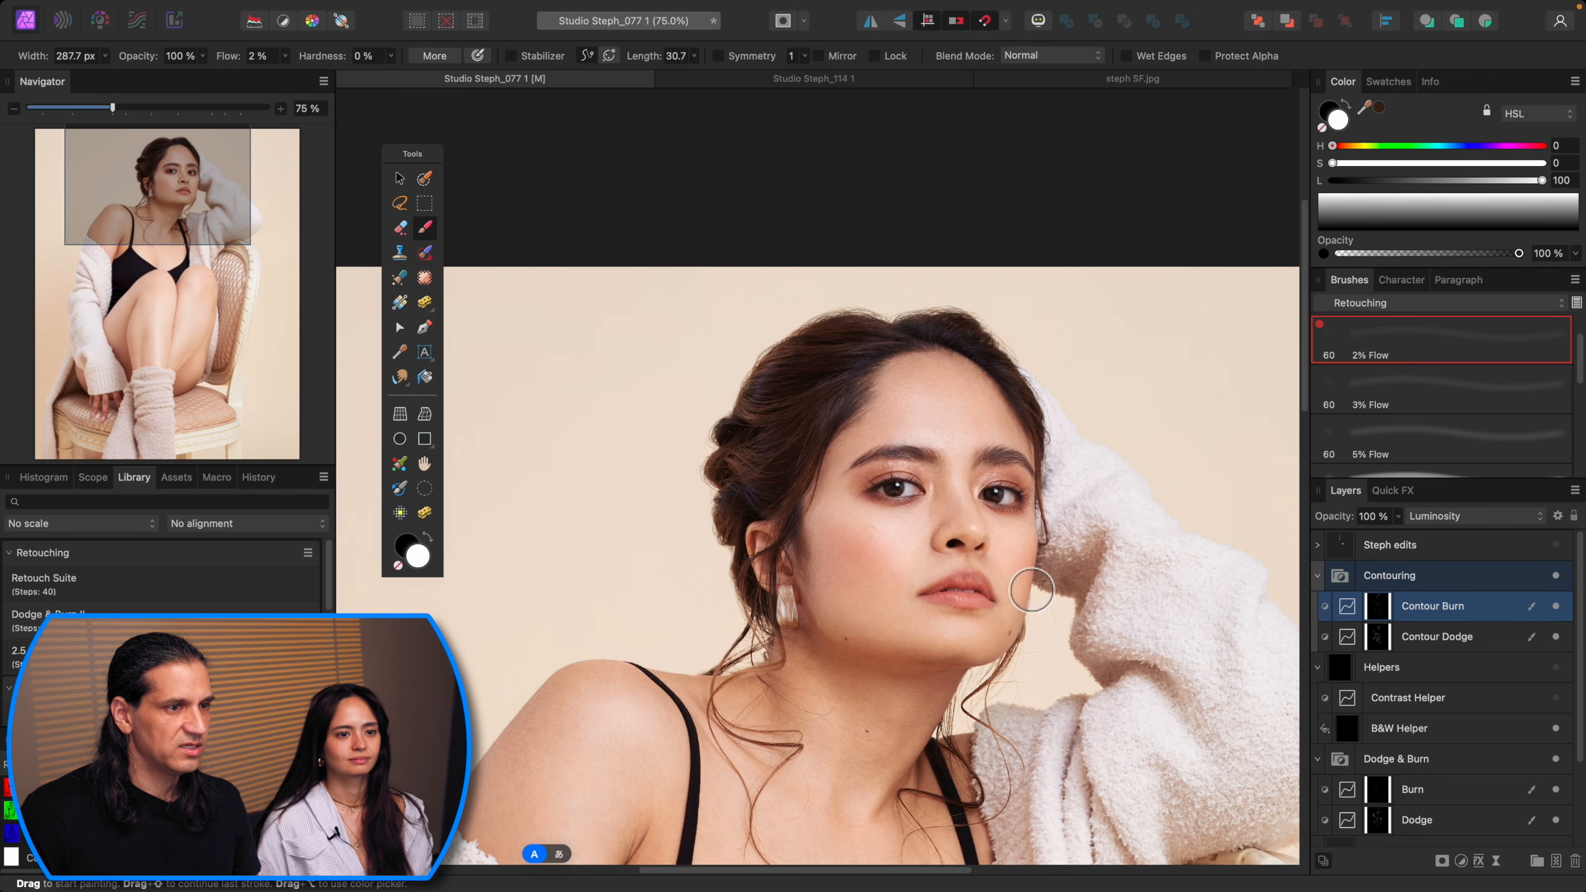
key(bracketleft)
key(bracketleft)
key(bracketleft)
key(bracketleft)
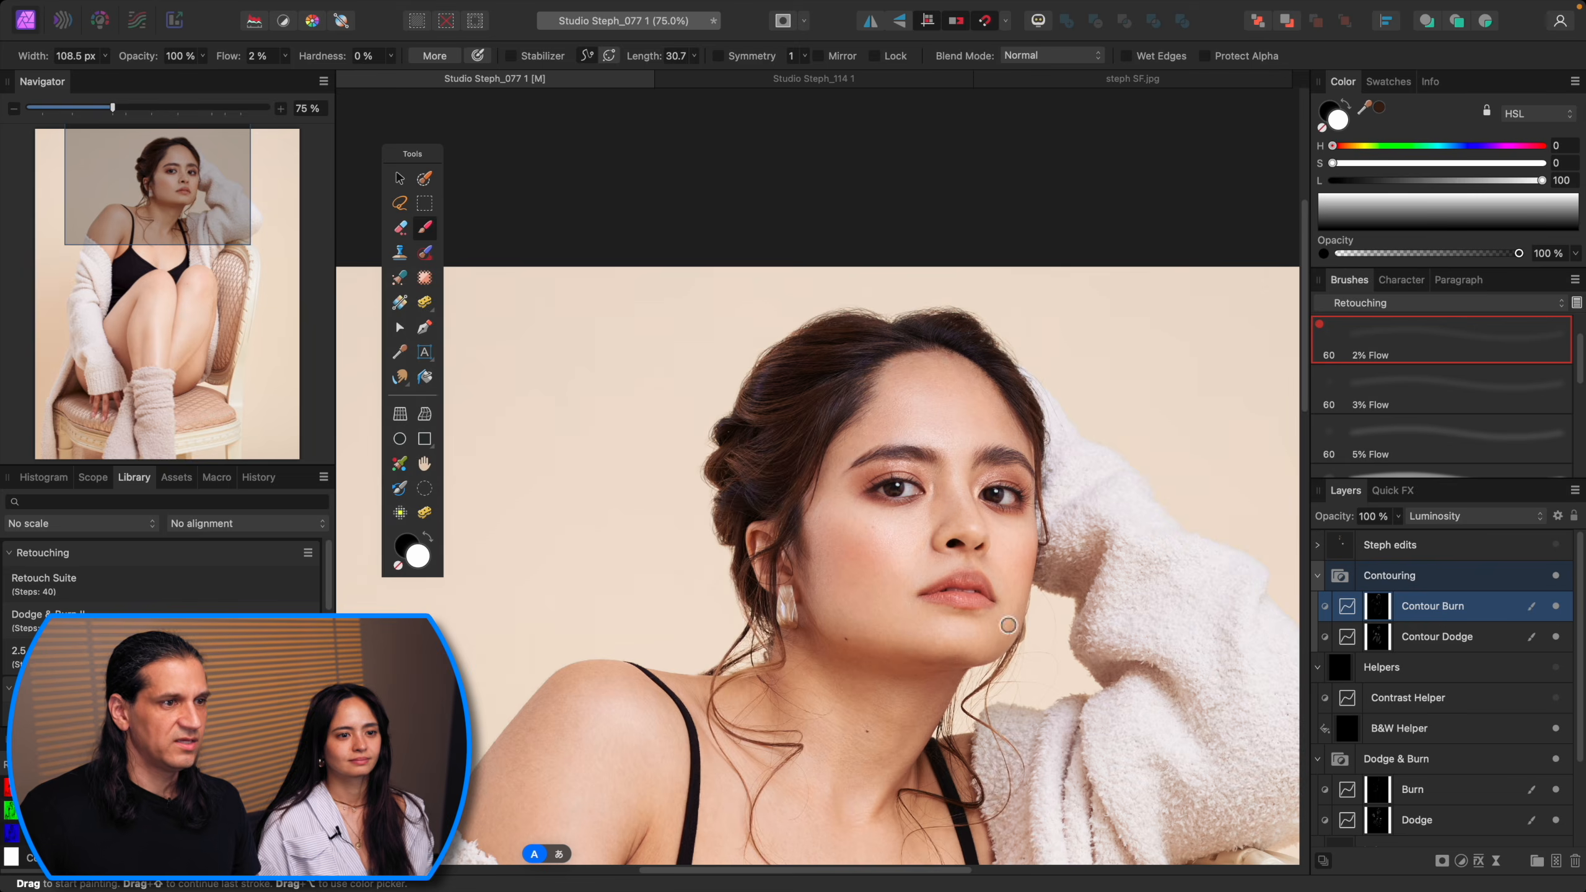
key(super+0)
Step: Toggle the Contouring group's visibility to compare the image with and without contouring
click(1556, 577)
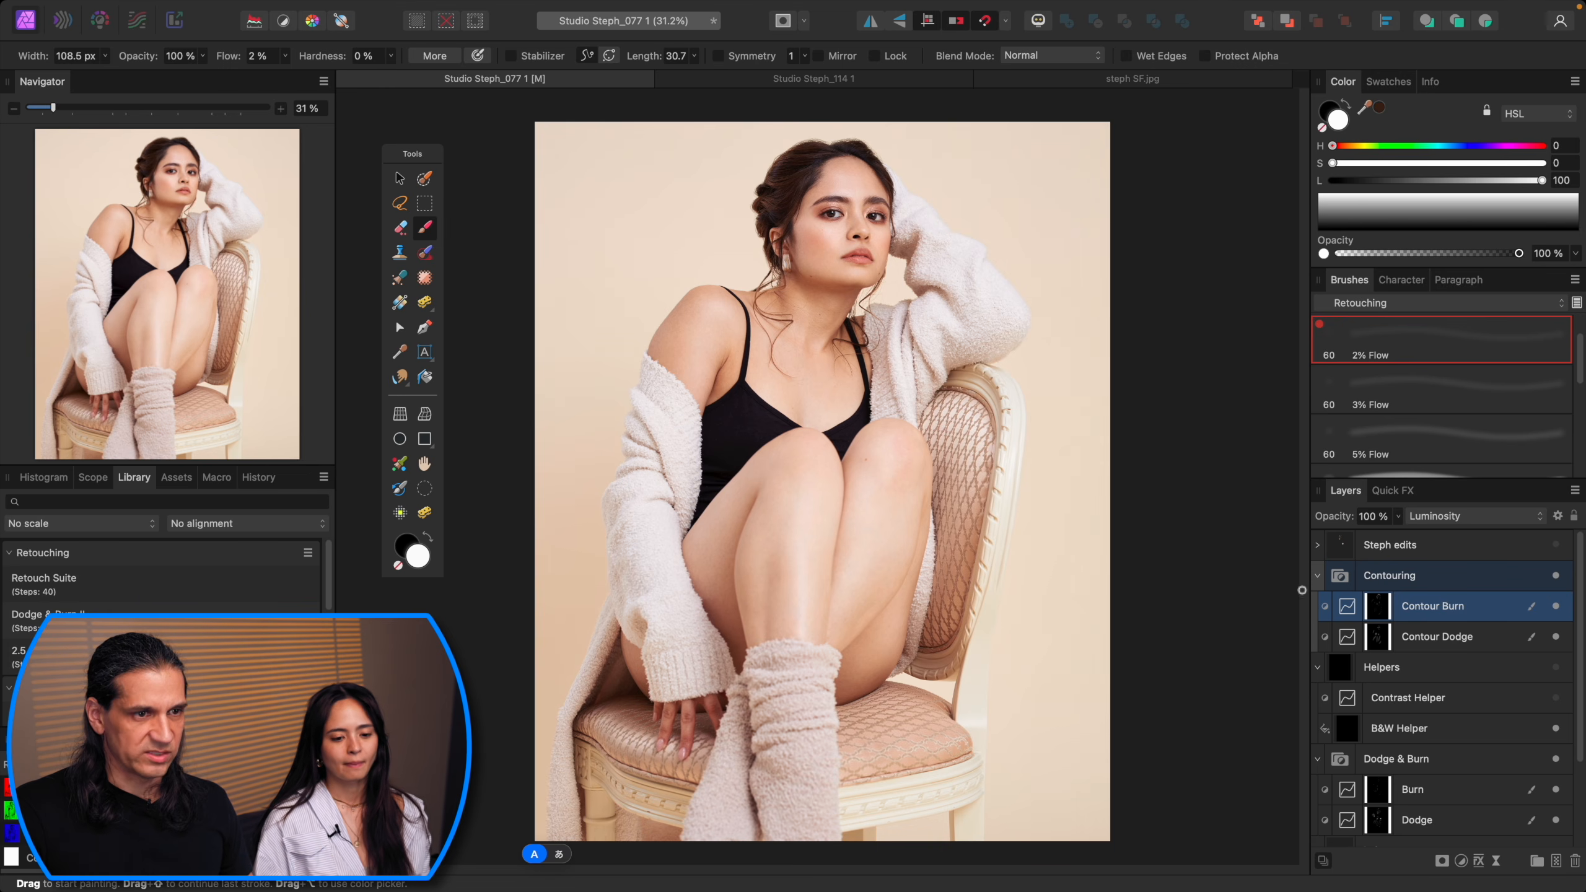
click(1319, 580)
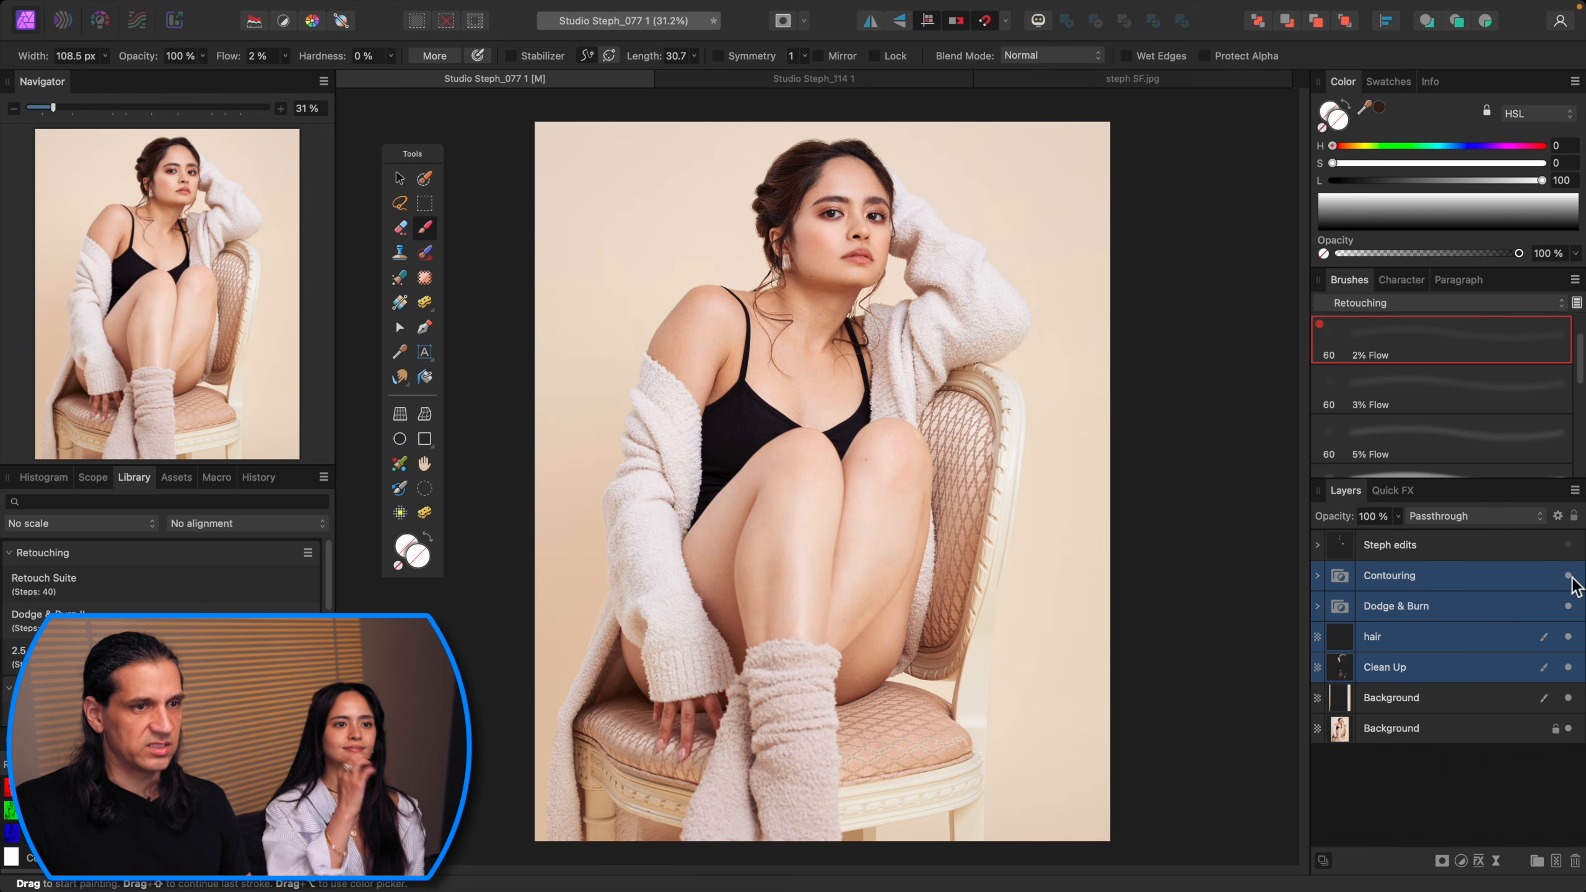
click(1570, 576)
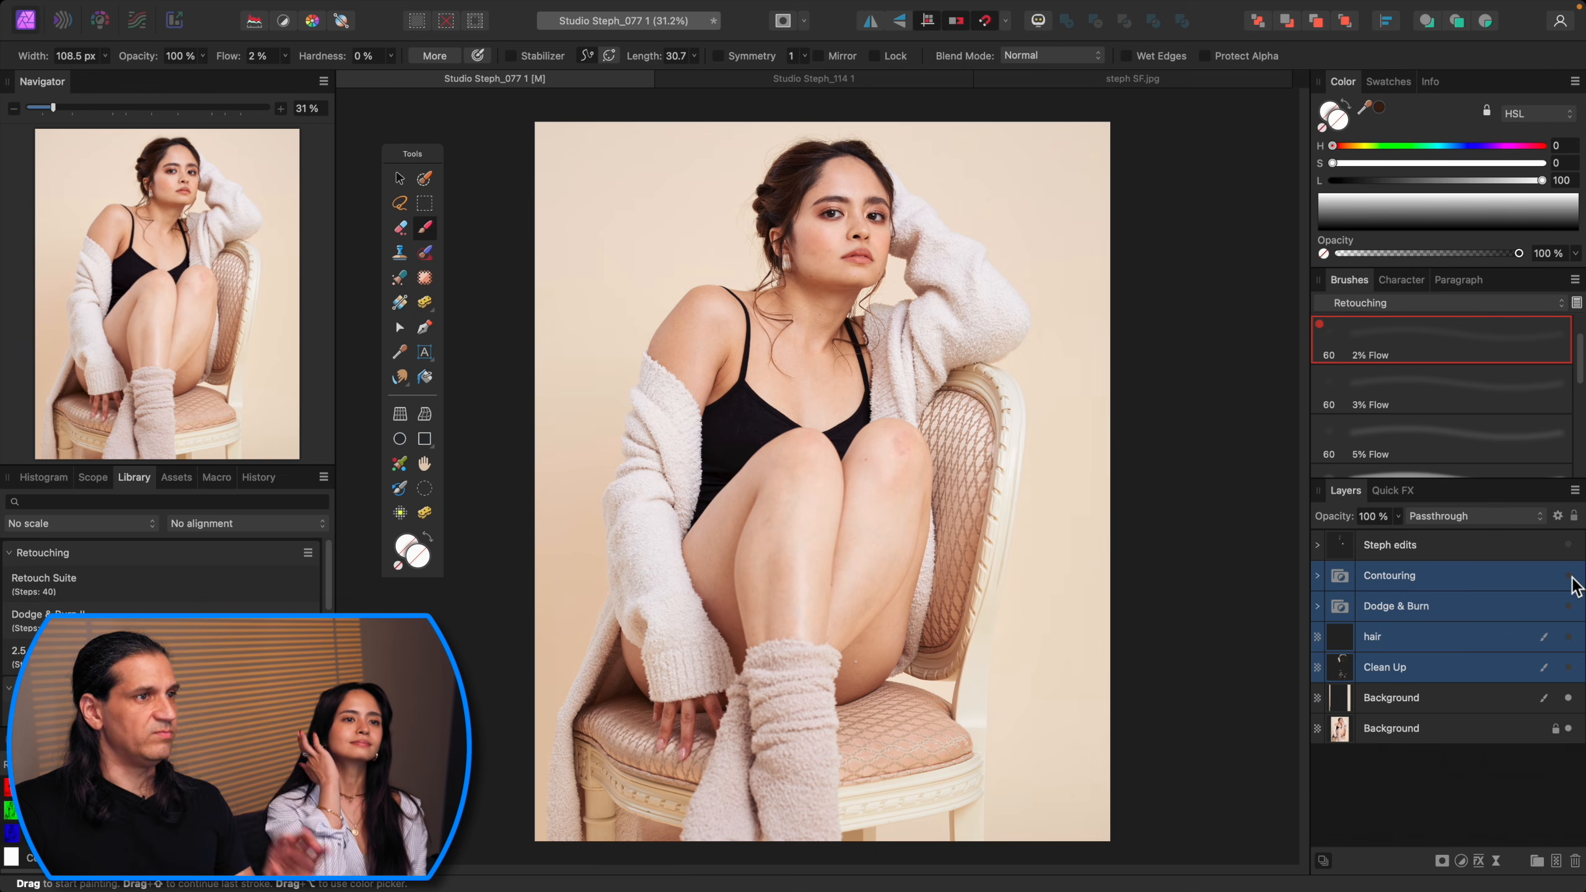
click(1570, 576)
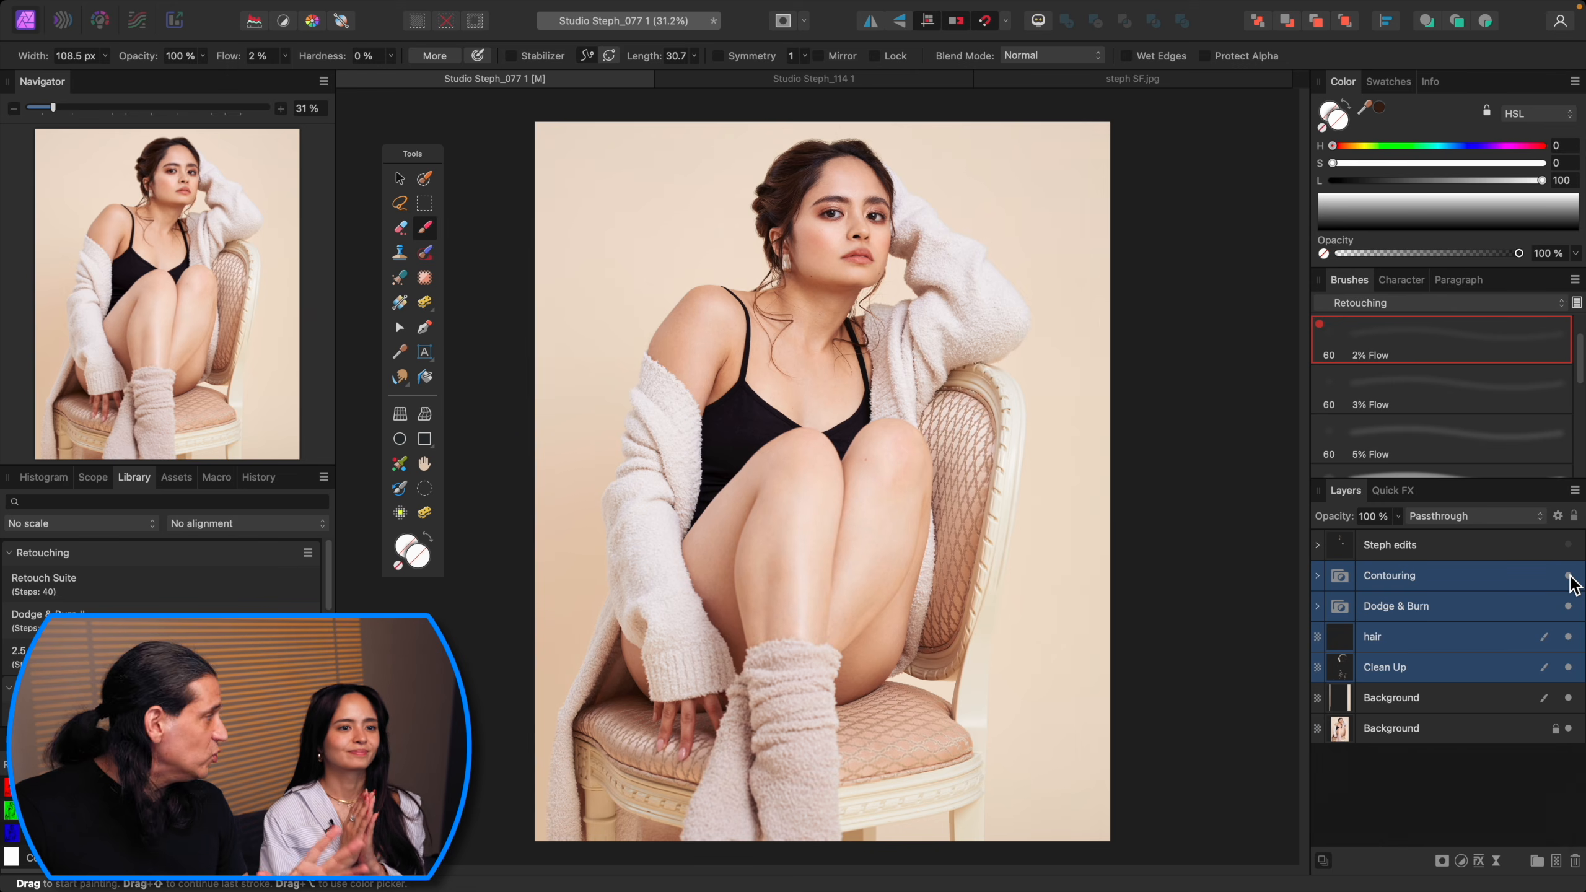
key(super+equal)
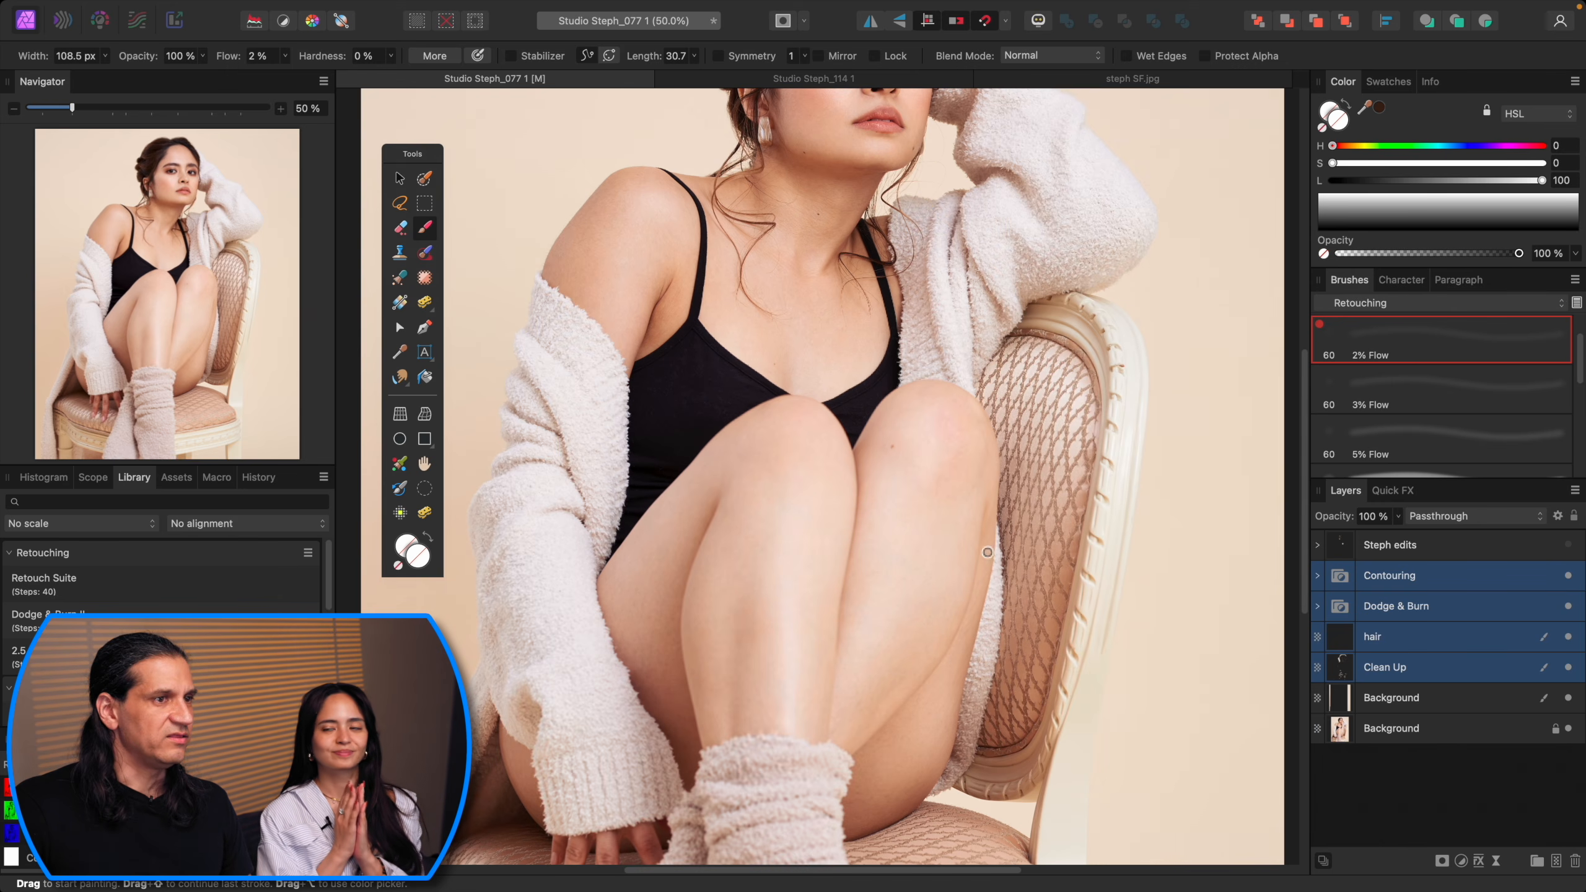
scroll(987, 552, up, 5)
scroll(988, 550, down, 2)
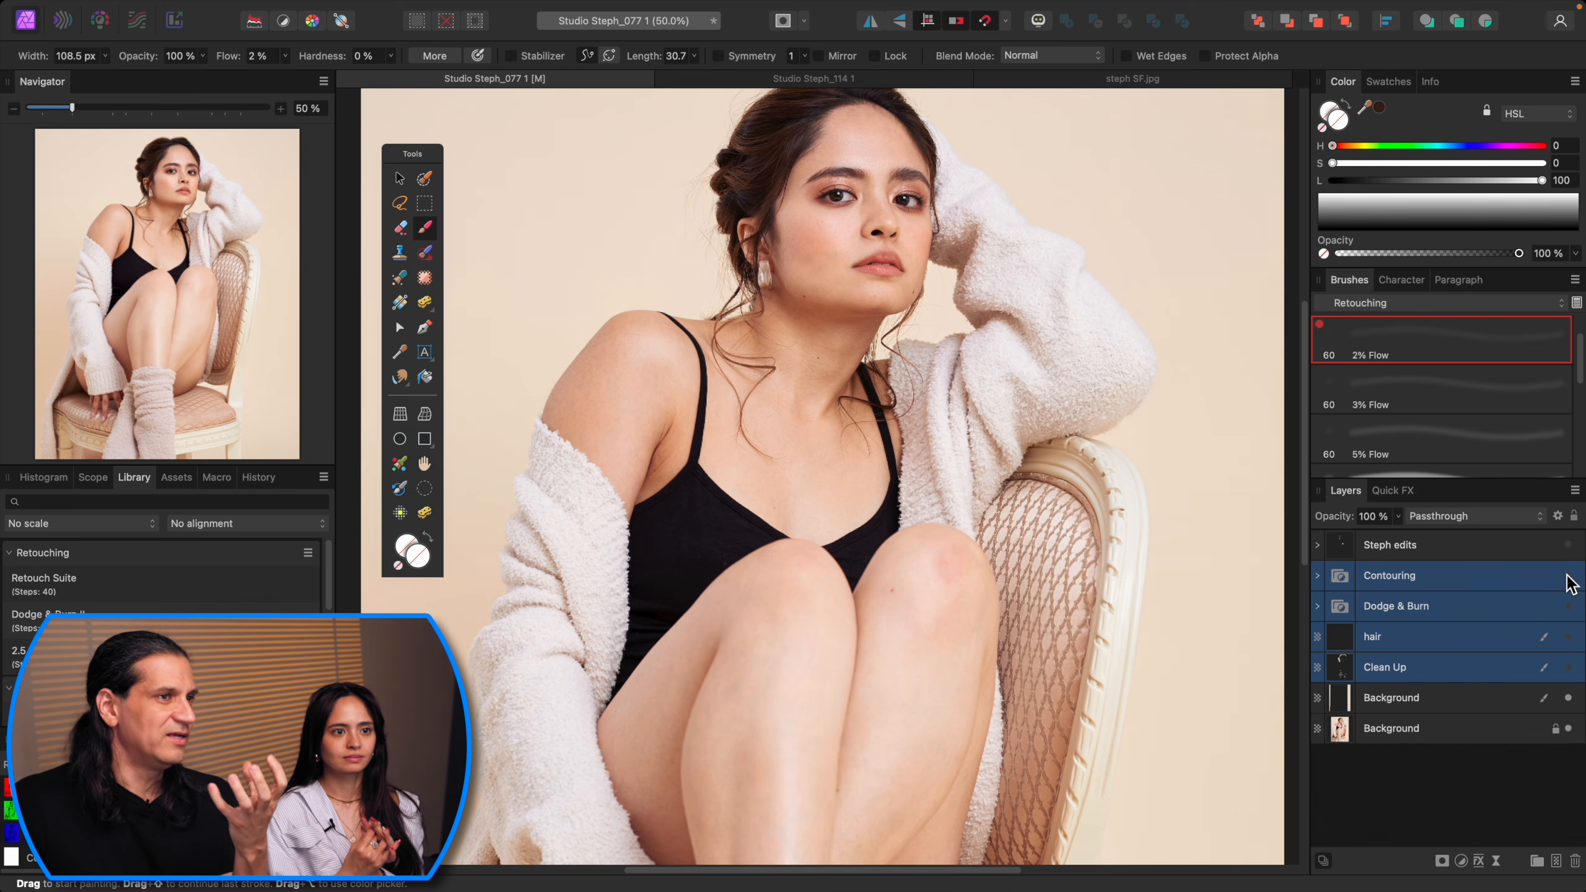
Step: Merge all visible layers into a new pixel layer above Contouring and open it in Liquify
click(1436, 578)
key(super+alt+shift+e)
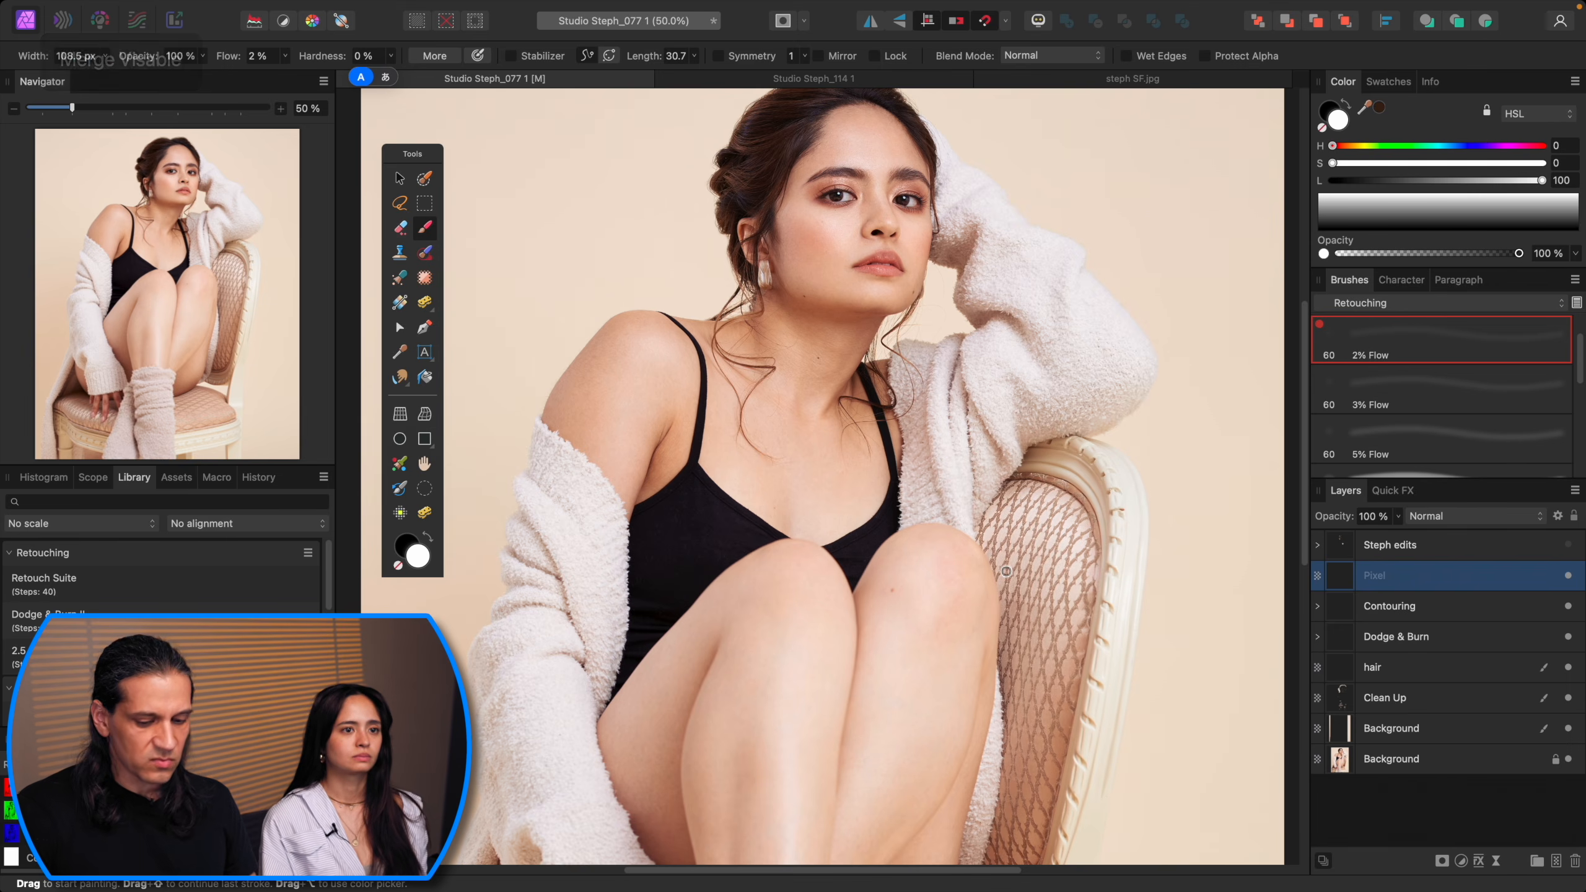
key(super+shift+x)
click(1380, 107)
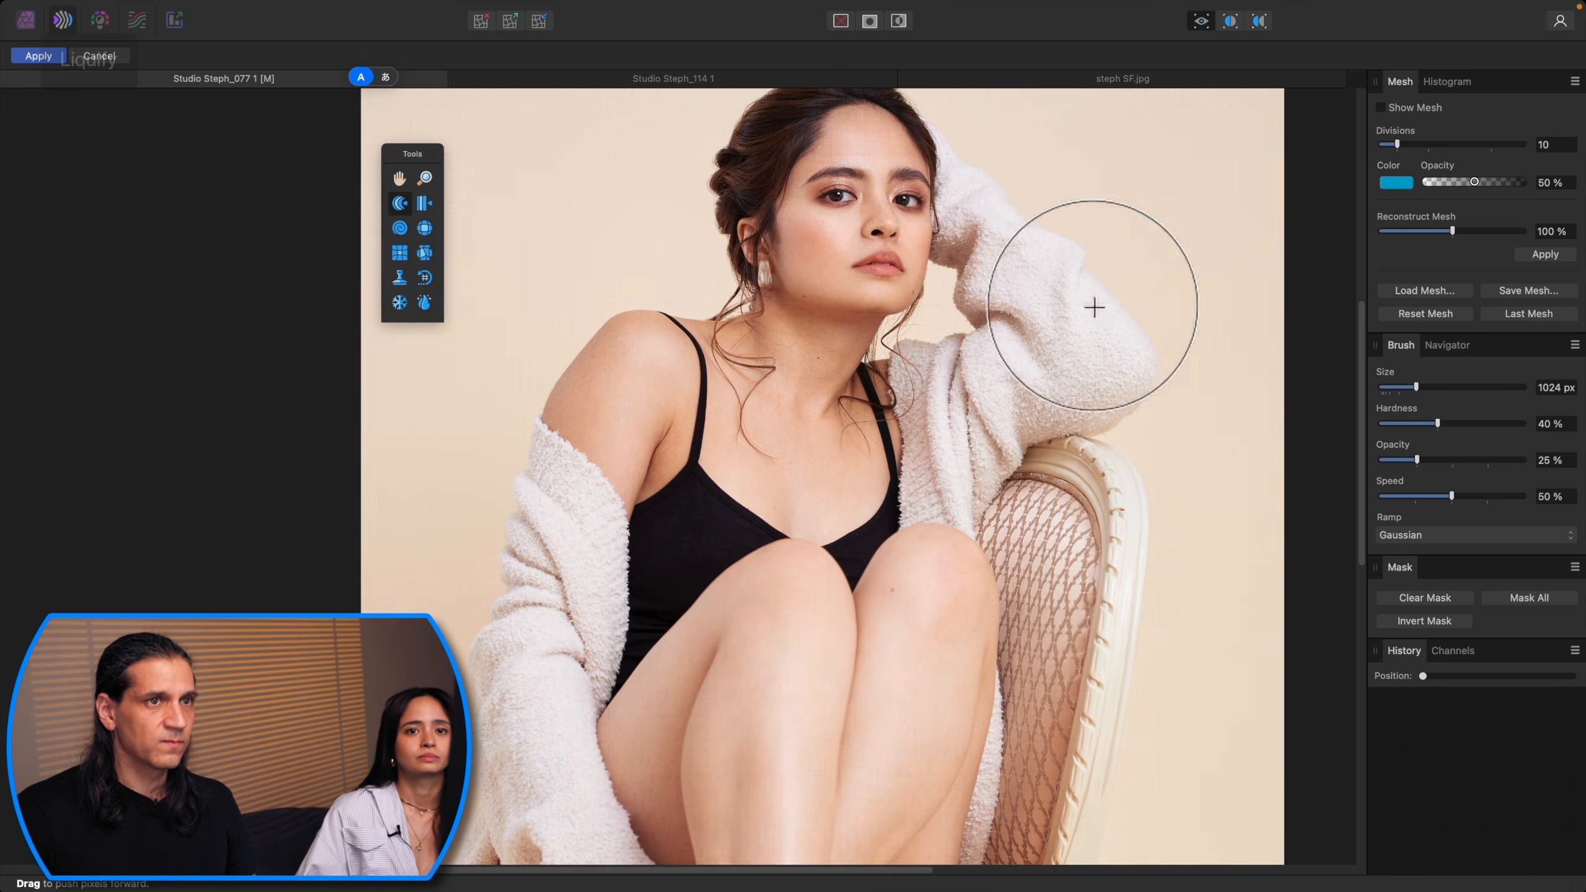
Step: In Liquify, shrink the Push Forward brush to about 723 px and push the hair at the back of the head inward
key(bracketleft)
key(bracketleft)
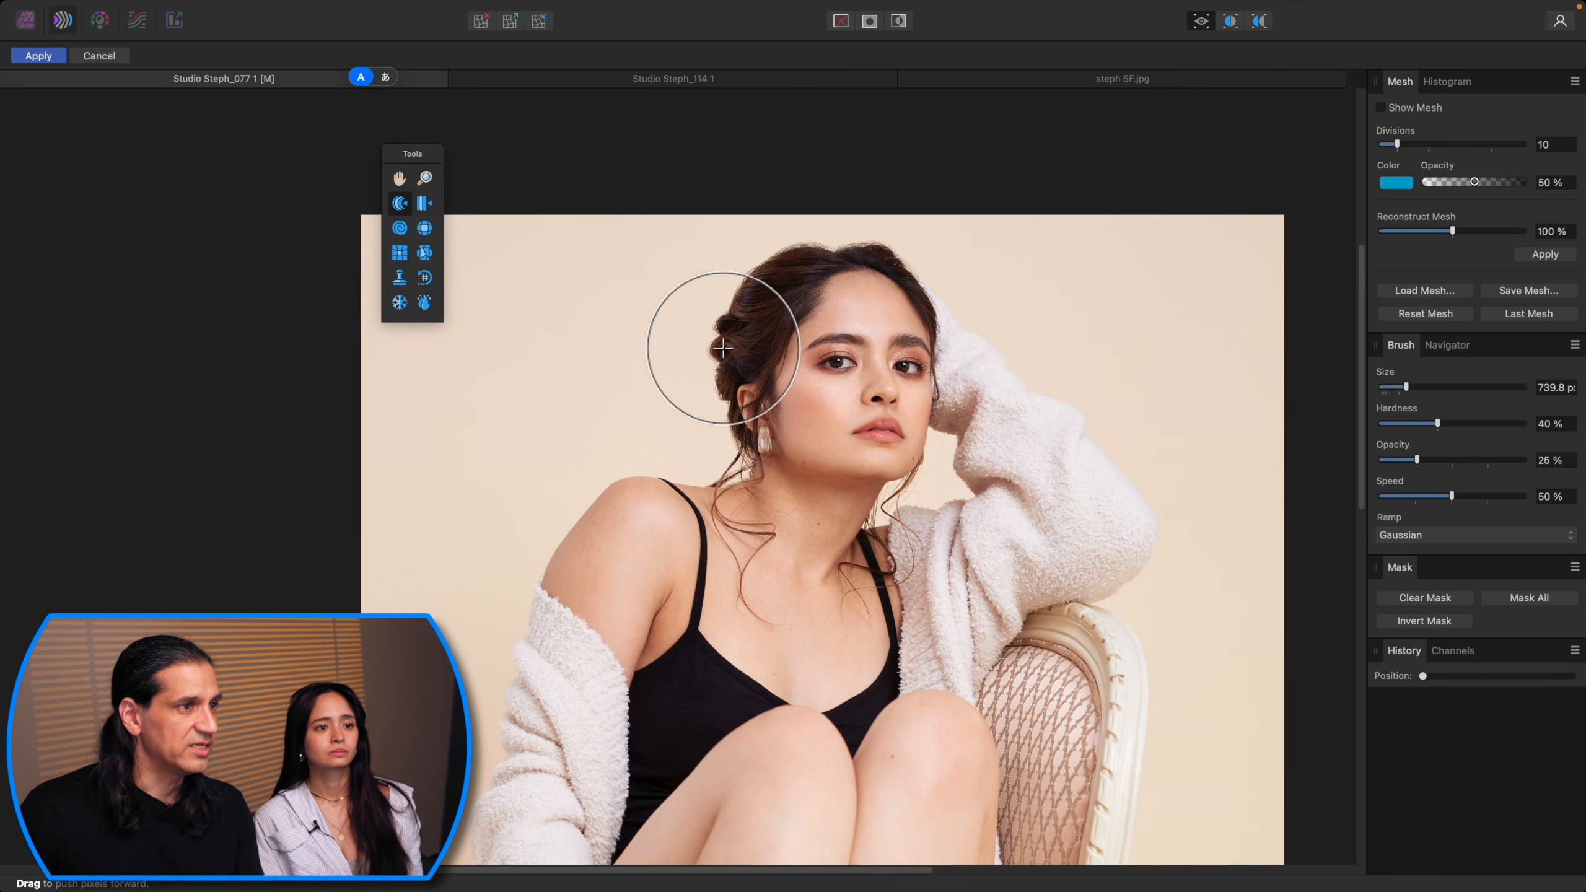
drag(715, 340, 778, 231)
key(bracketleft)
drag(903, 242, 915, 251)
key(bracketright)
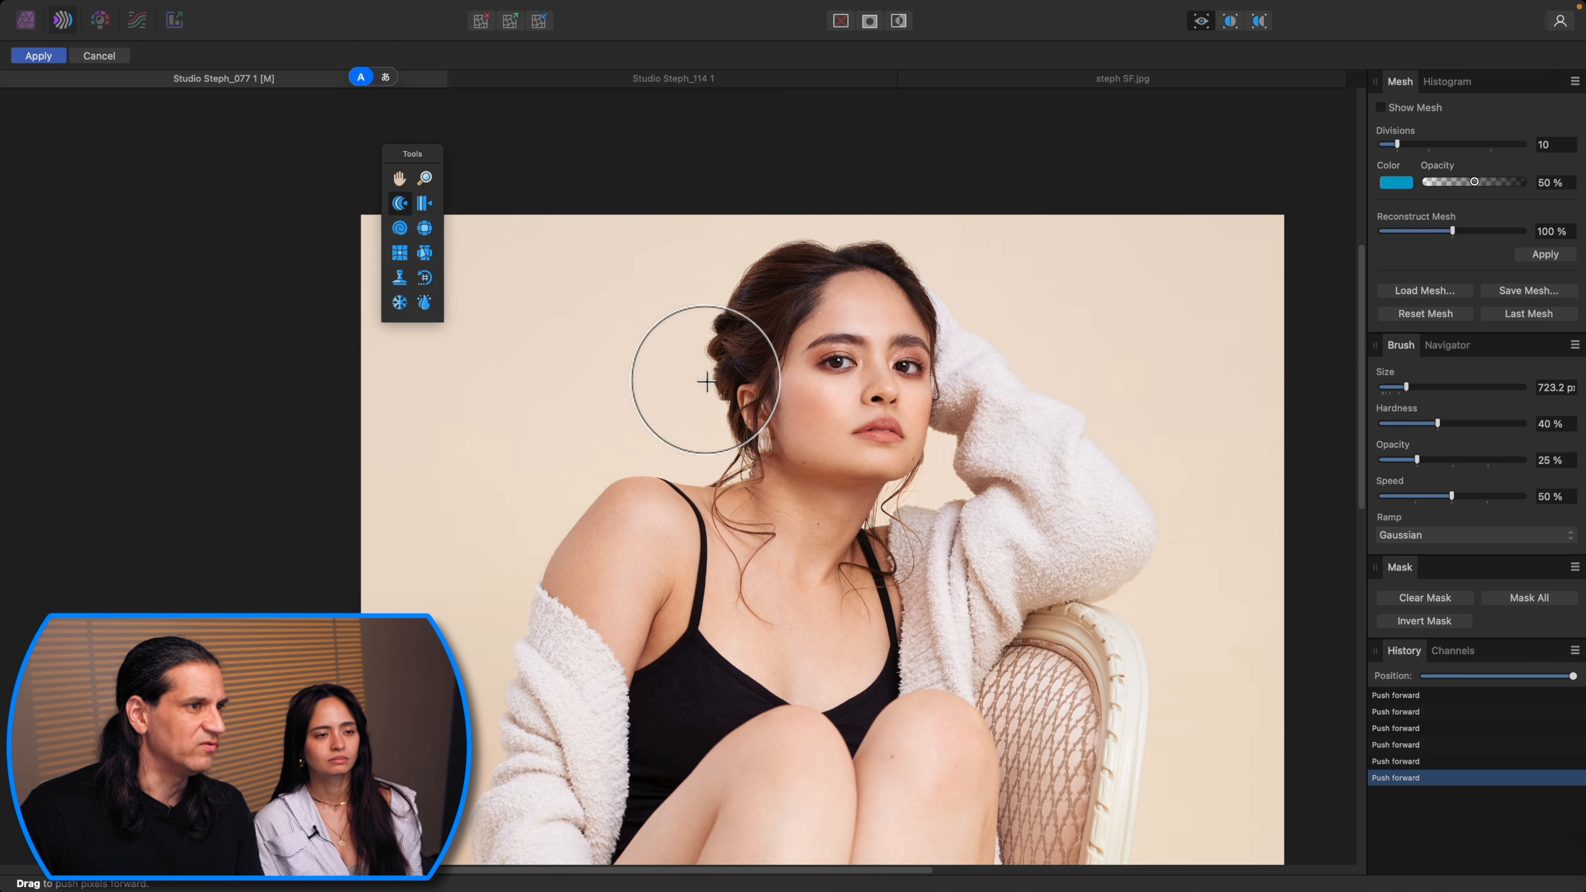
drag(679, 365, 698, 368)
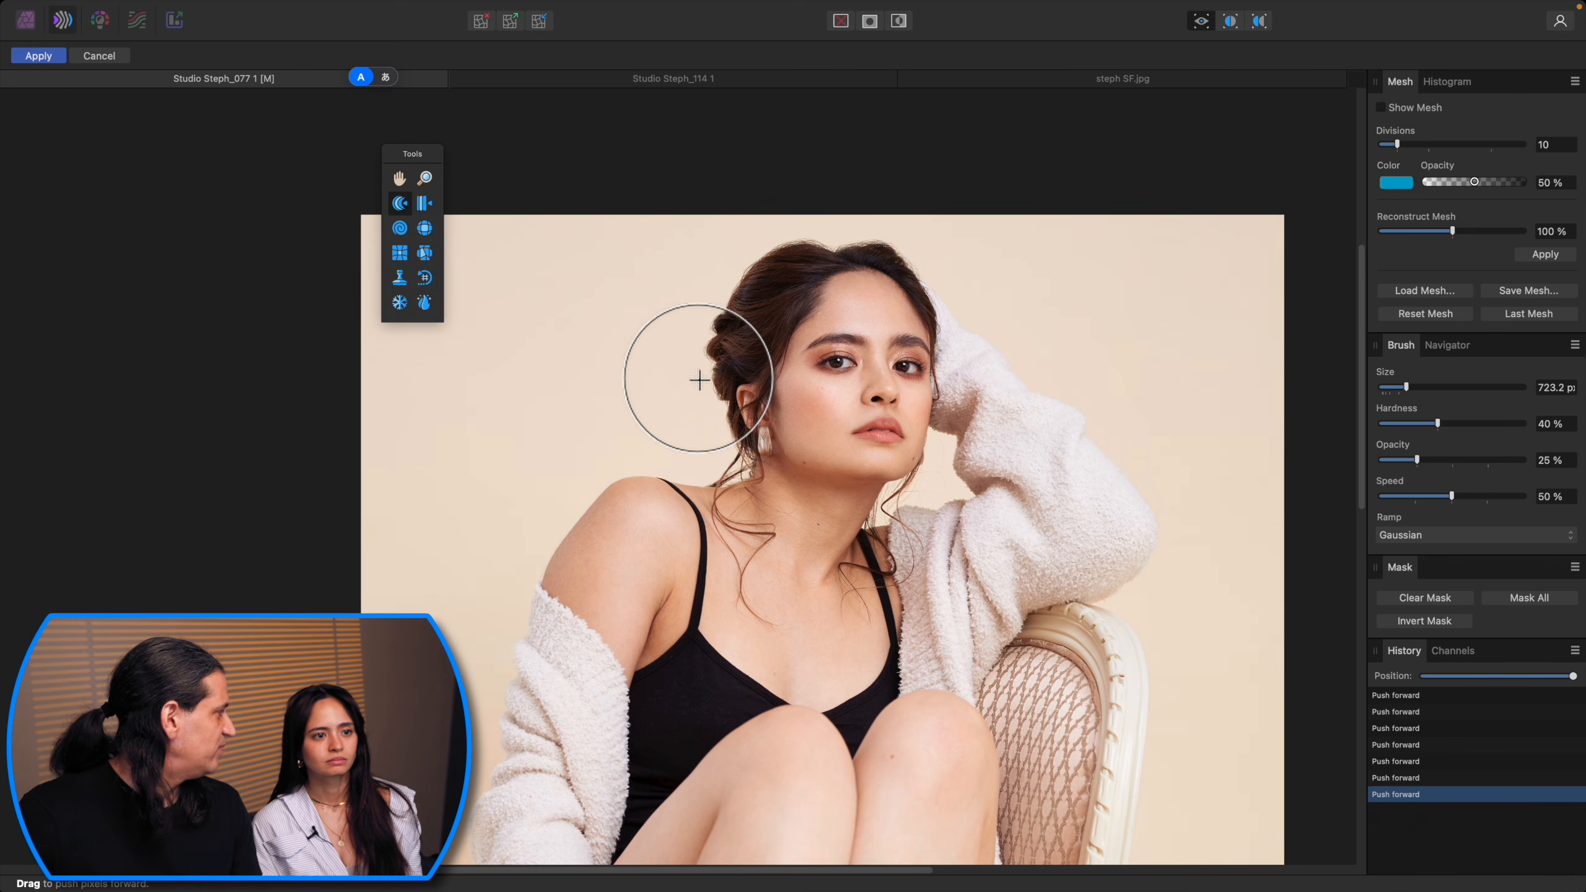
Step: Push the left shoulder's outline inward with the brush and apply the Liquify changes to the merged layer
drag(1452, 235, 1428, 271)
drag(1447, 271, 1453, 271)
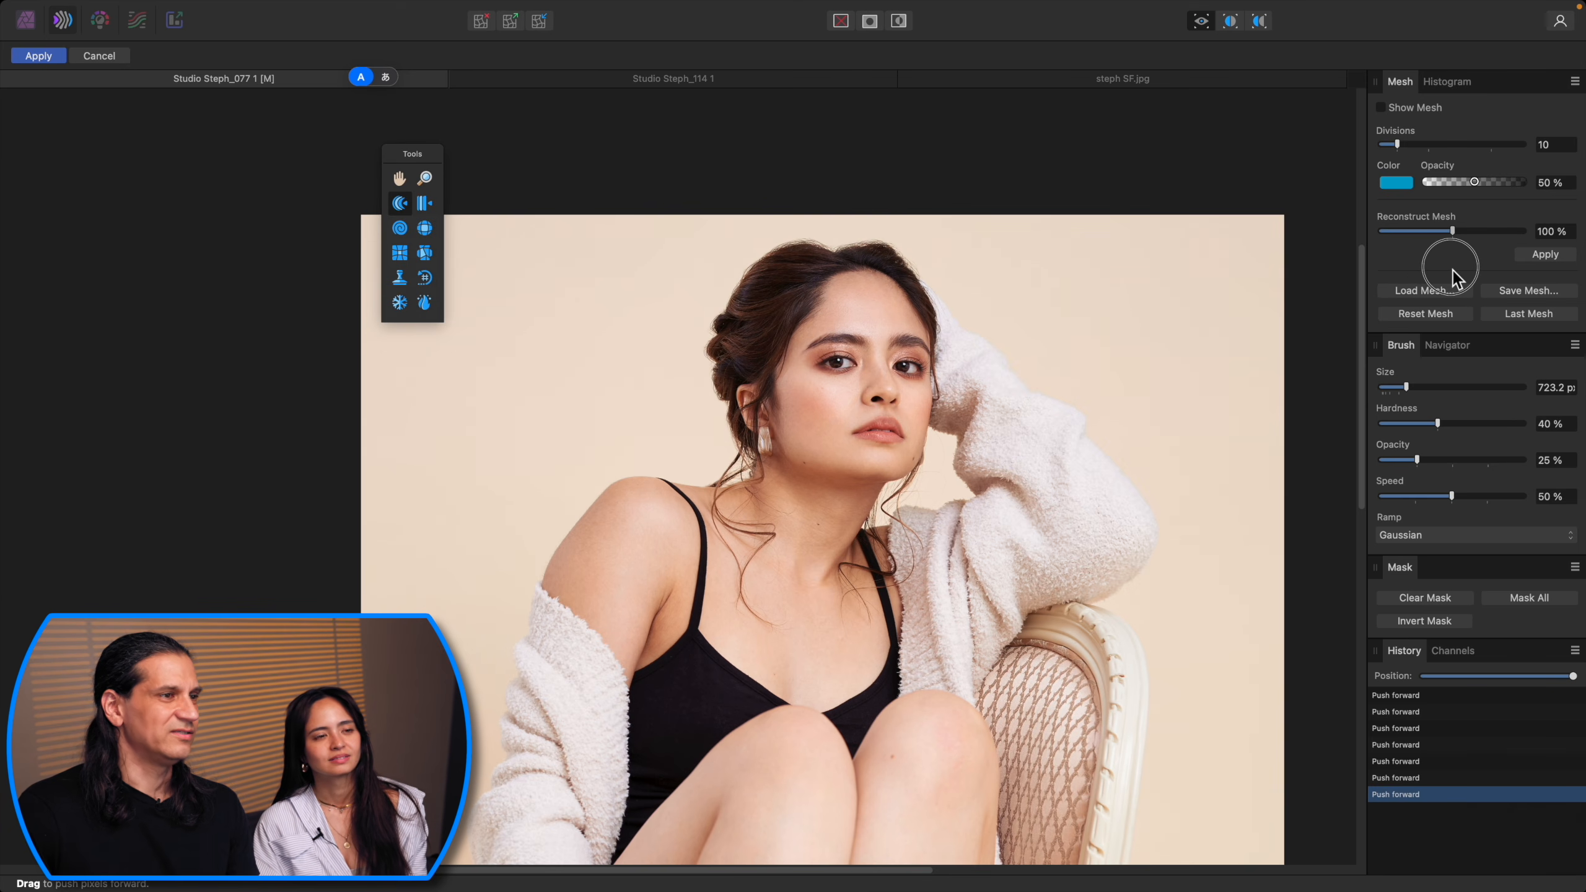
mouse_move(1452, 271)
mouse_down()
mouse_move(1322, 274)
mouse_move(1452, 278)
mouse_up()
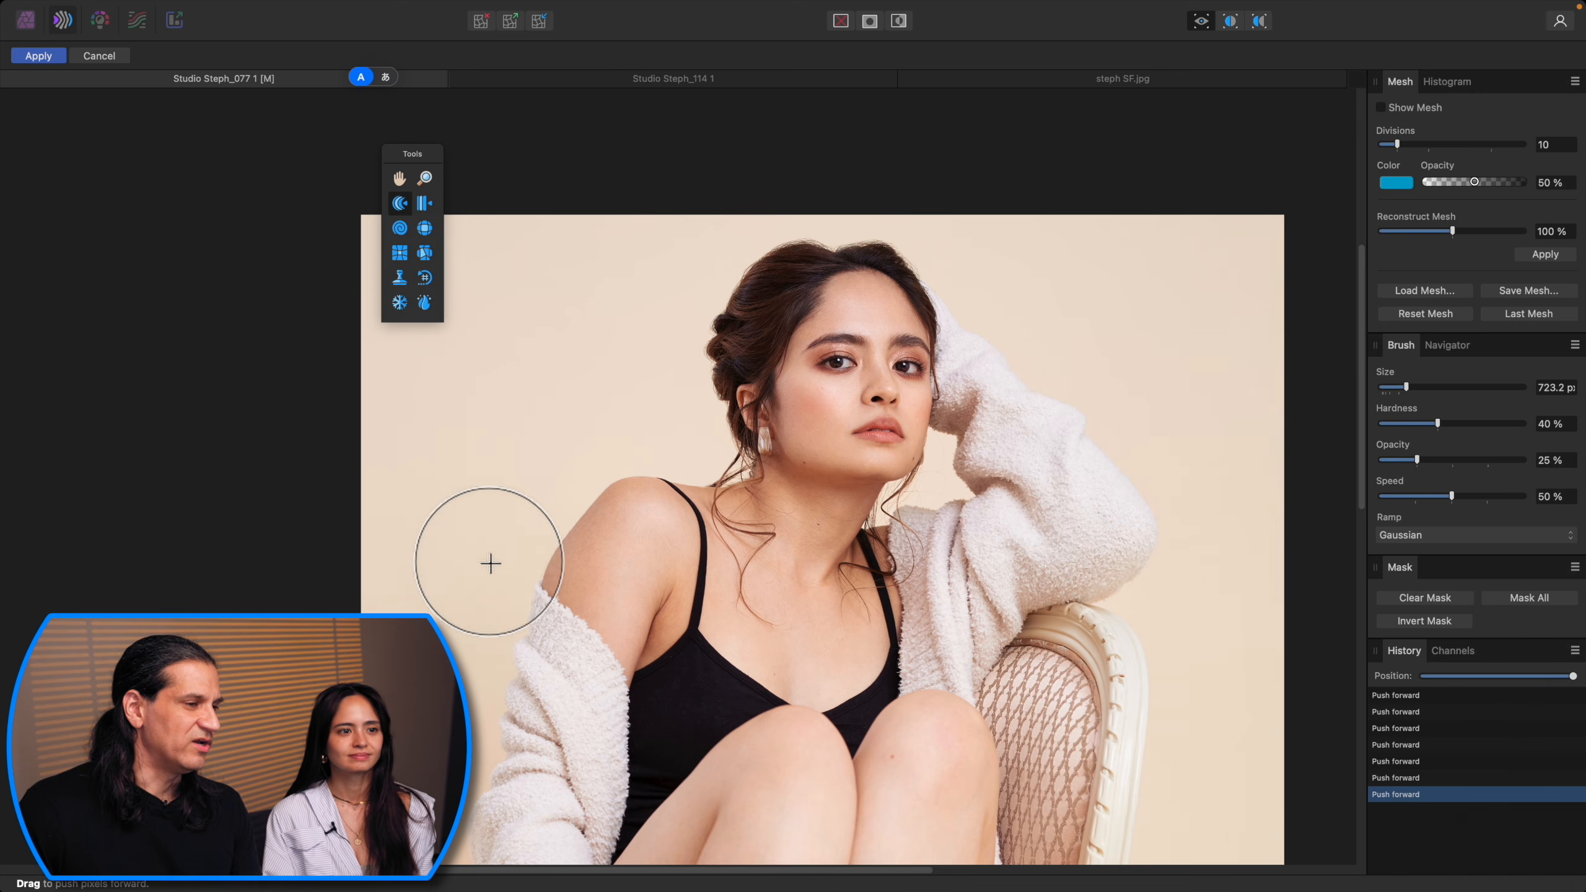
scroll(488, 560, down, 5)
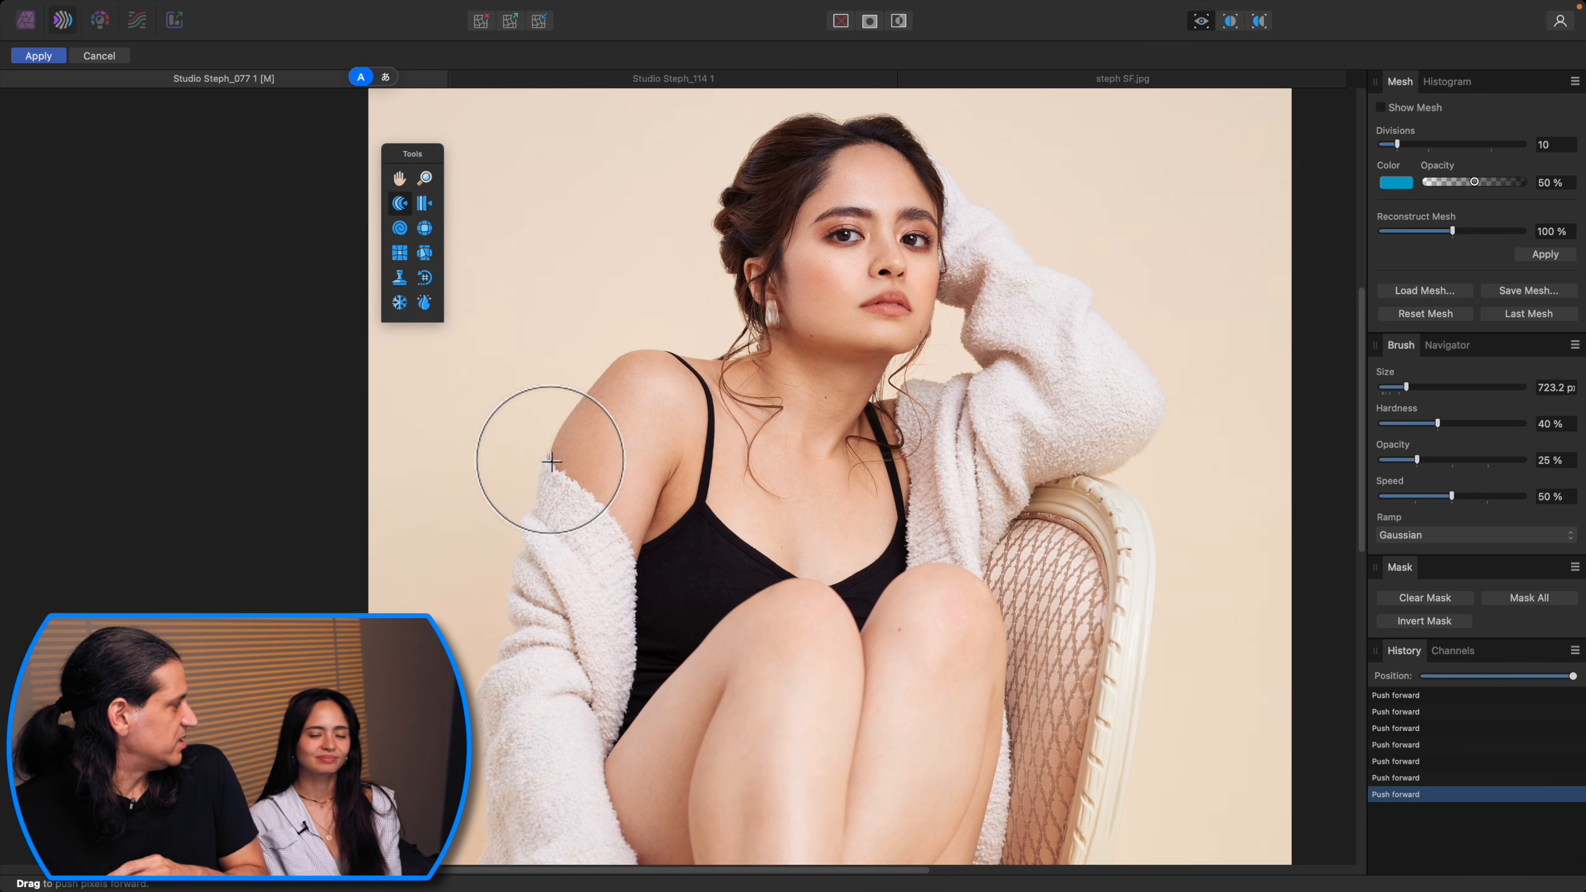
key(])
mouse_move(501, 418)
mouse_down()
mouse_move(512, 438)
mouse_move(531, 397)
mouse_up()
key(])
key(])
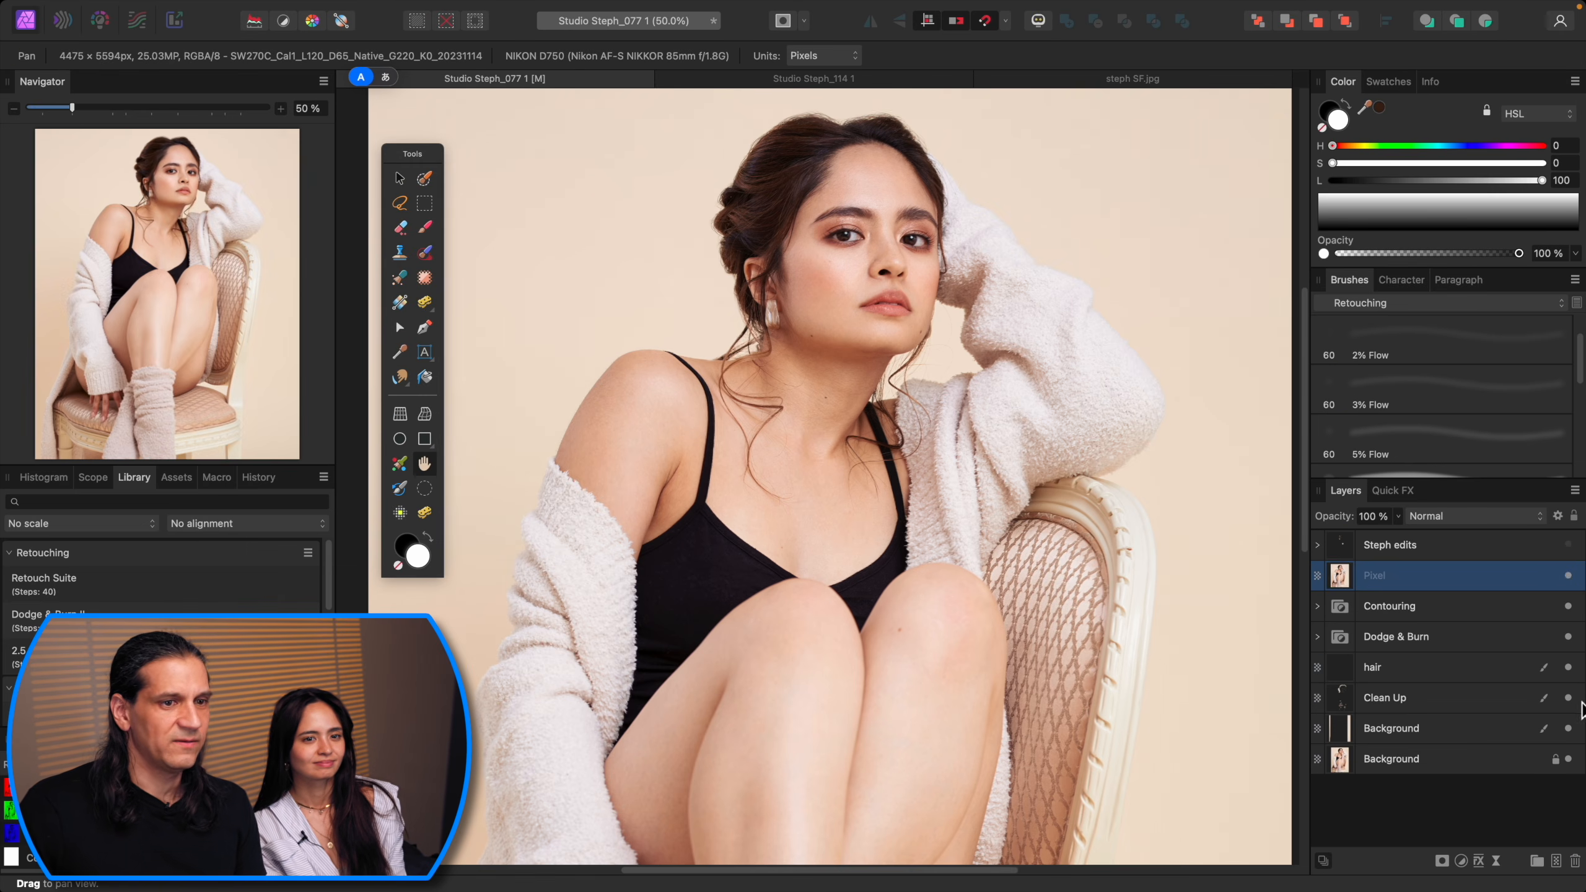
Step: Fit the whole image in view and toggle the merged Pixel layer's visibility to compare the liquified result
click(1567, 576)
click(1567, 576)
click(1567, 576)
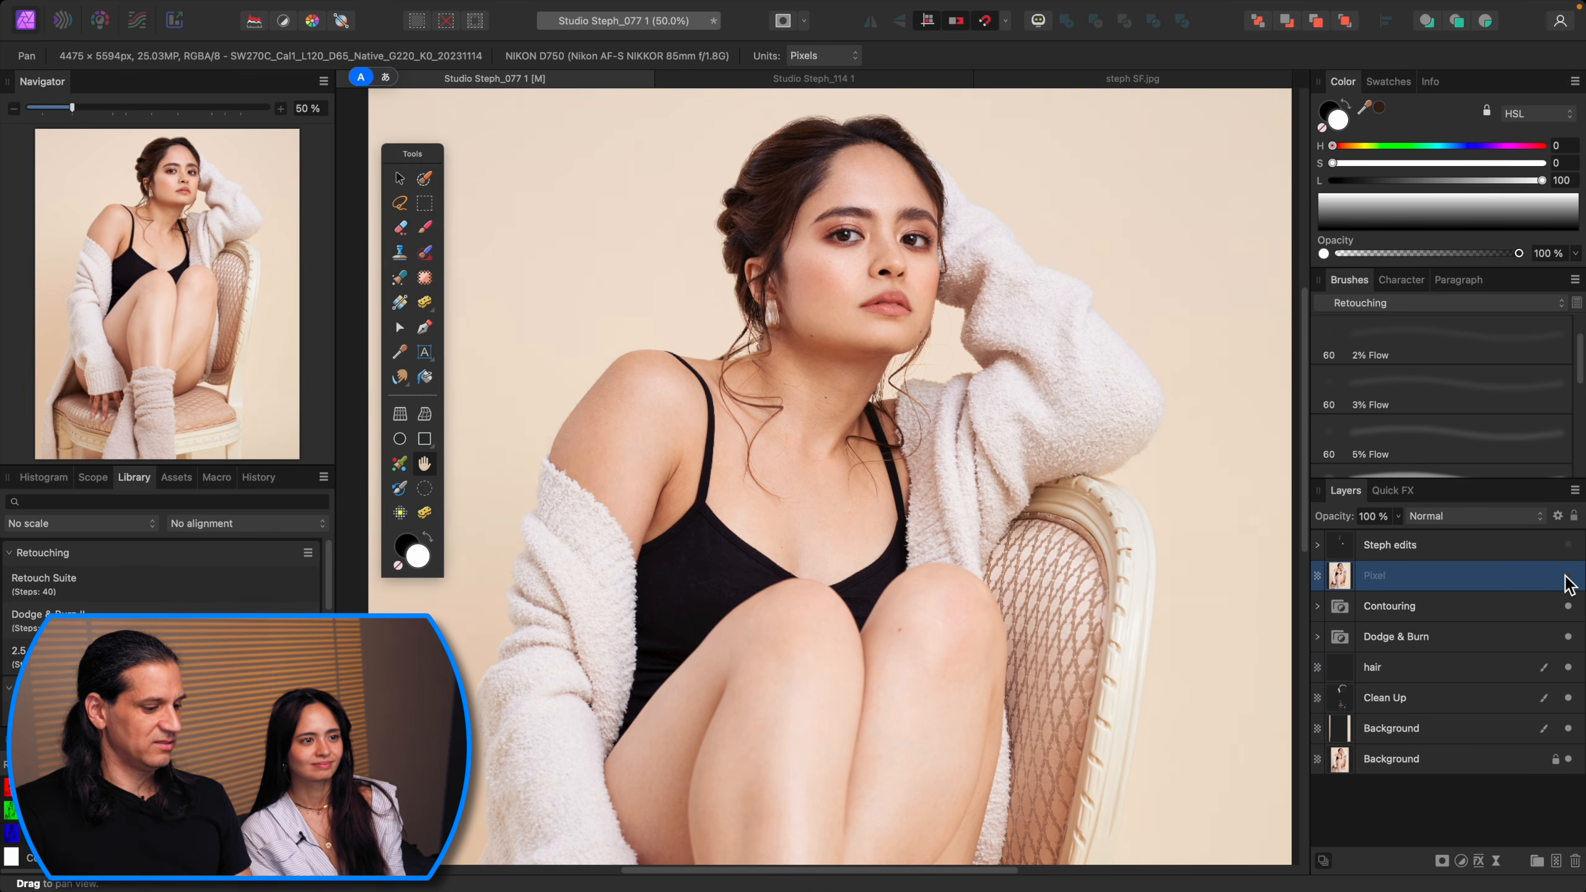
key(super+0)
click(1568, 576)
click(1567, 576)
click(1567, 577)
click(1567, 576)
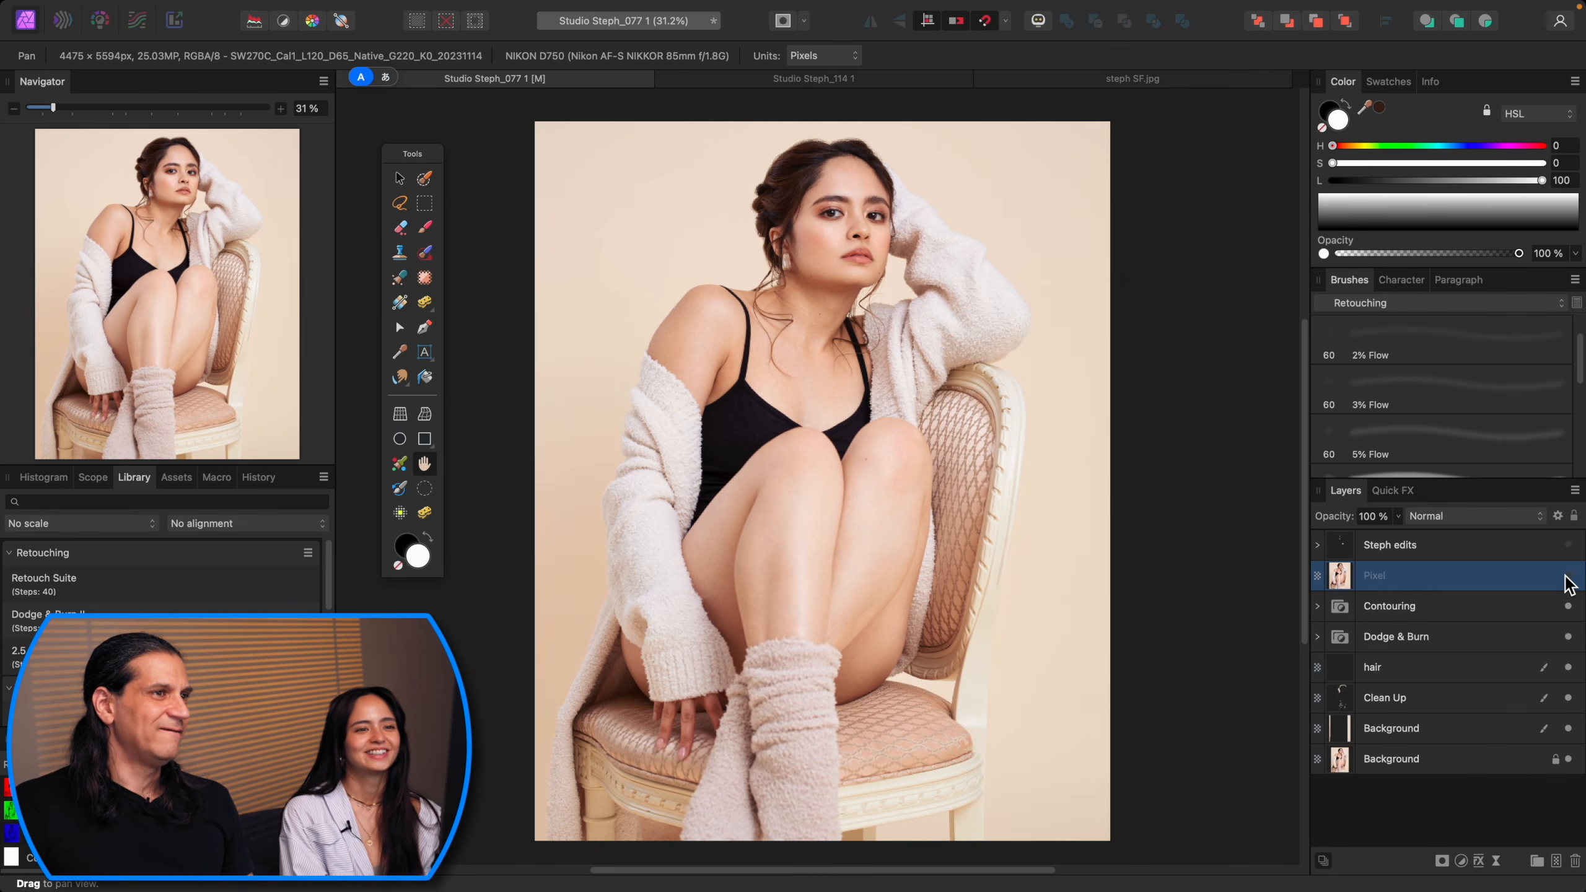
click(1567, 576)
click(1568, 576)
click(1567, 576)
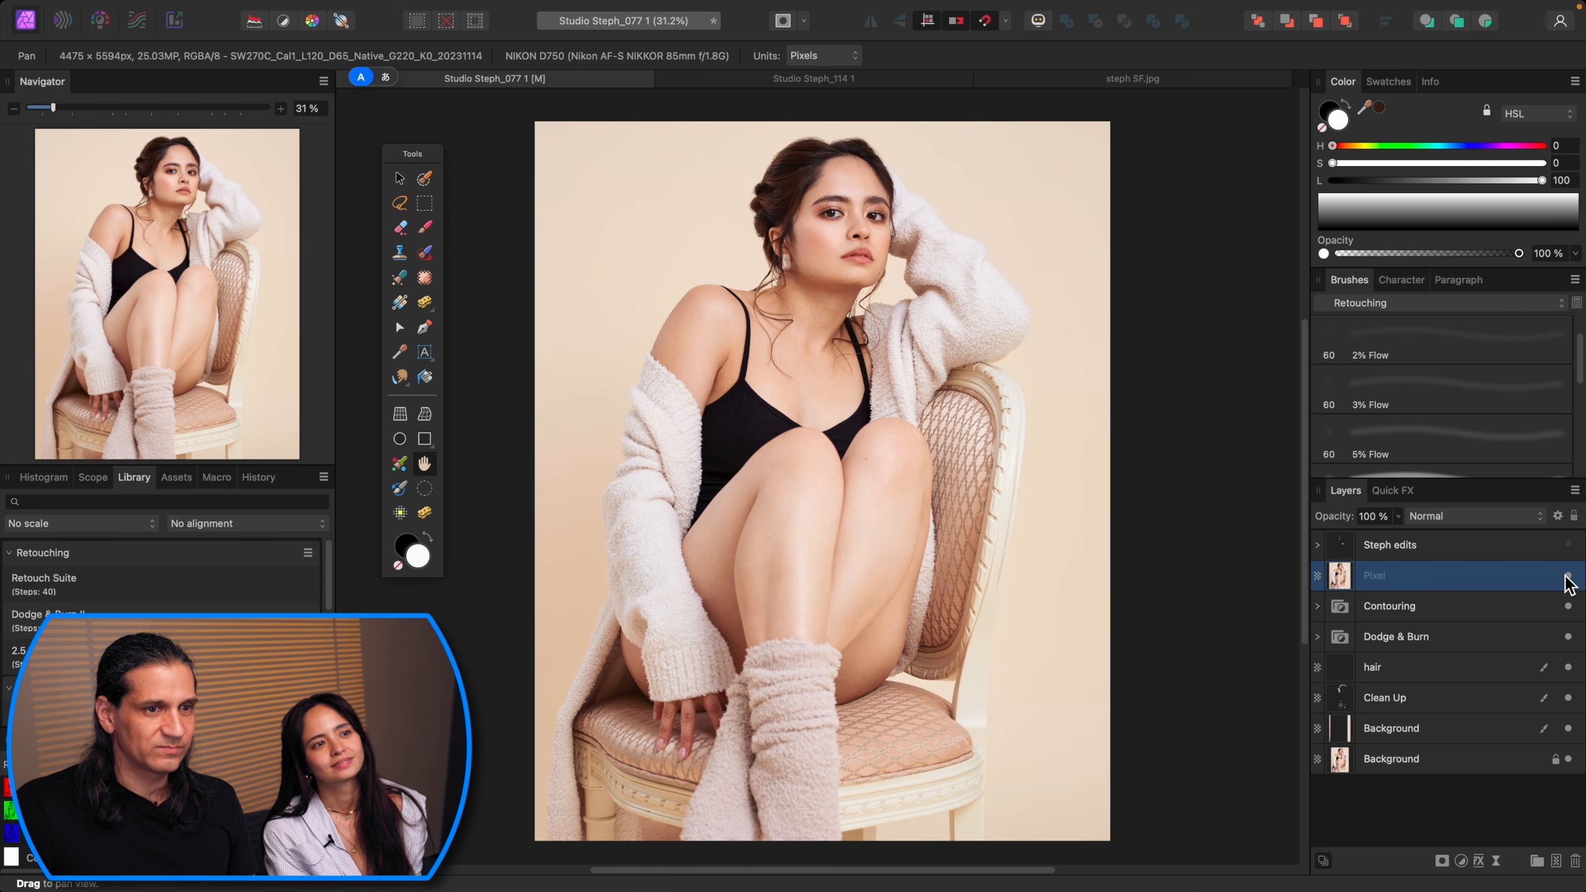
Step: Hide the Contouring, Dodge & Burn, hair and Clean Up layers and toggle the Pixel layer to compare against the original
click(1568, 606)
click(1570, 637)
click(1568, 667)
click(1569, 699)
click(1568, 576)
click(1568, 576)
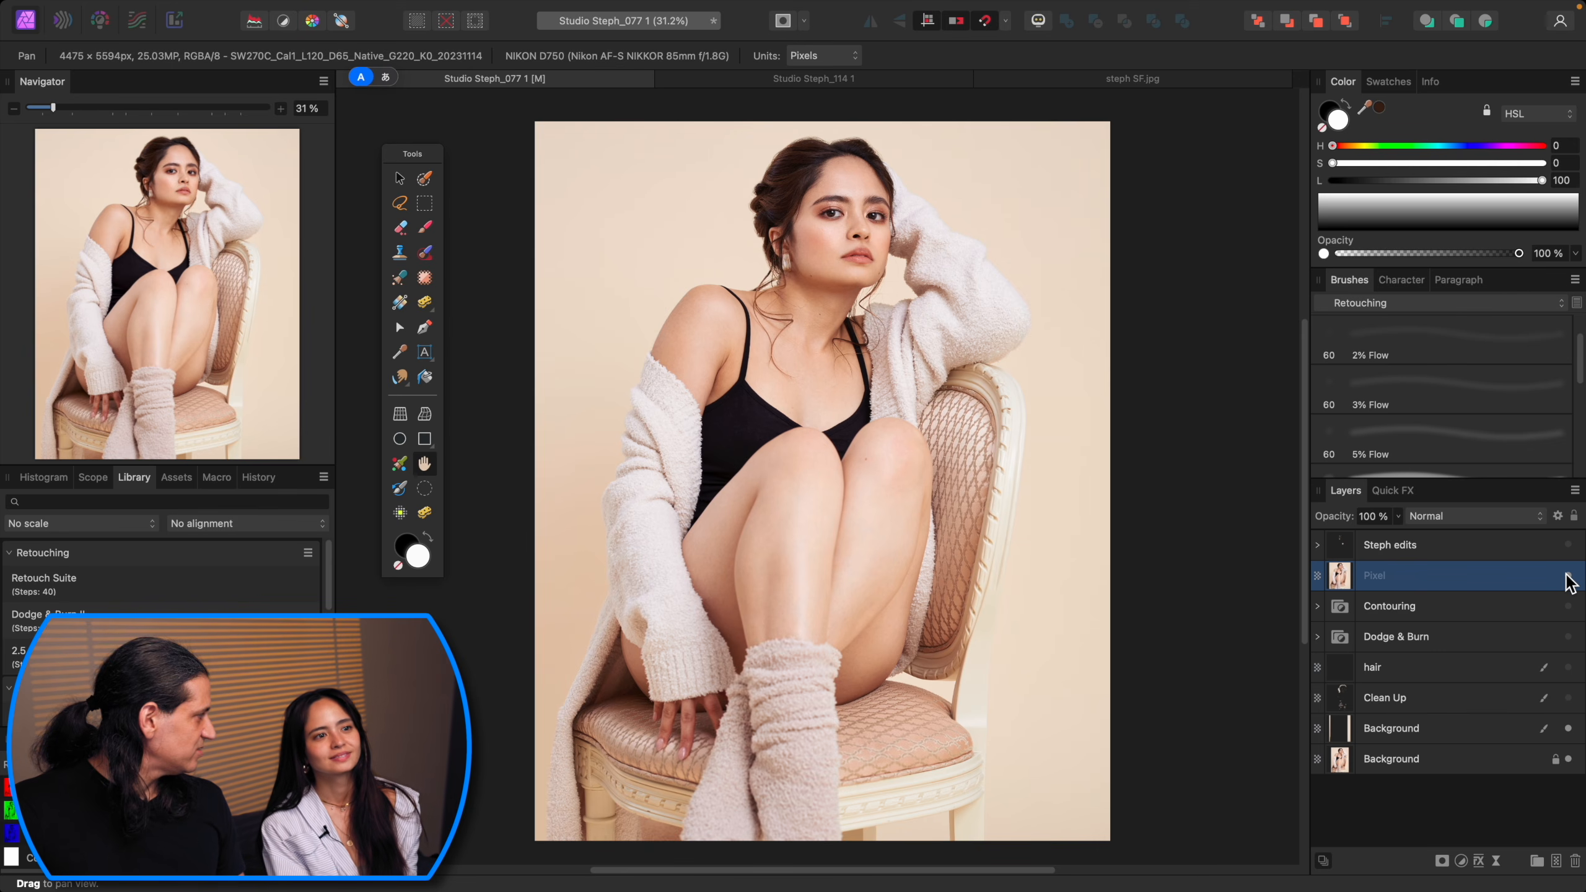
click(1567, 576)
click(1567, 576)
click(1567, 576)
click(1567, 576)
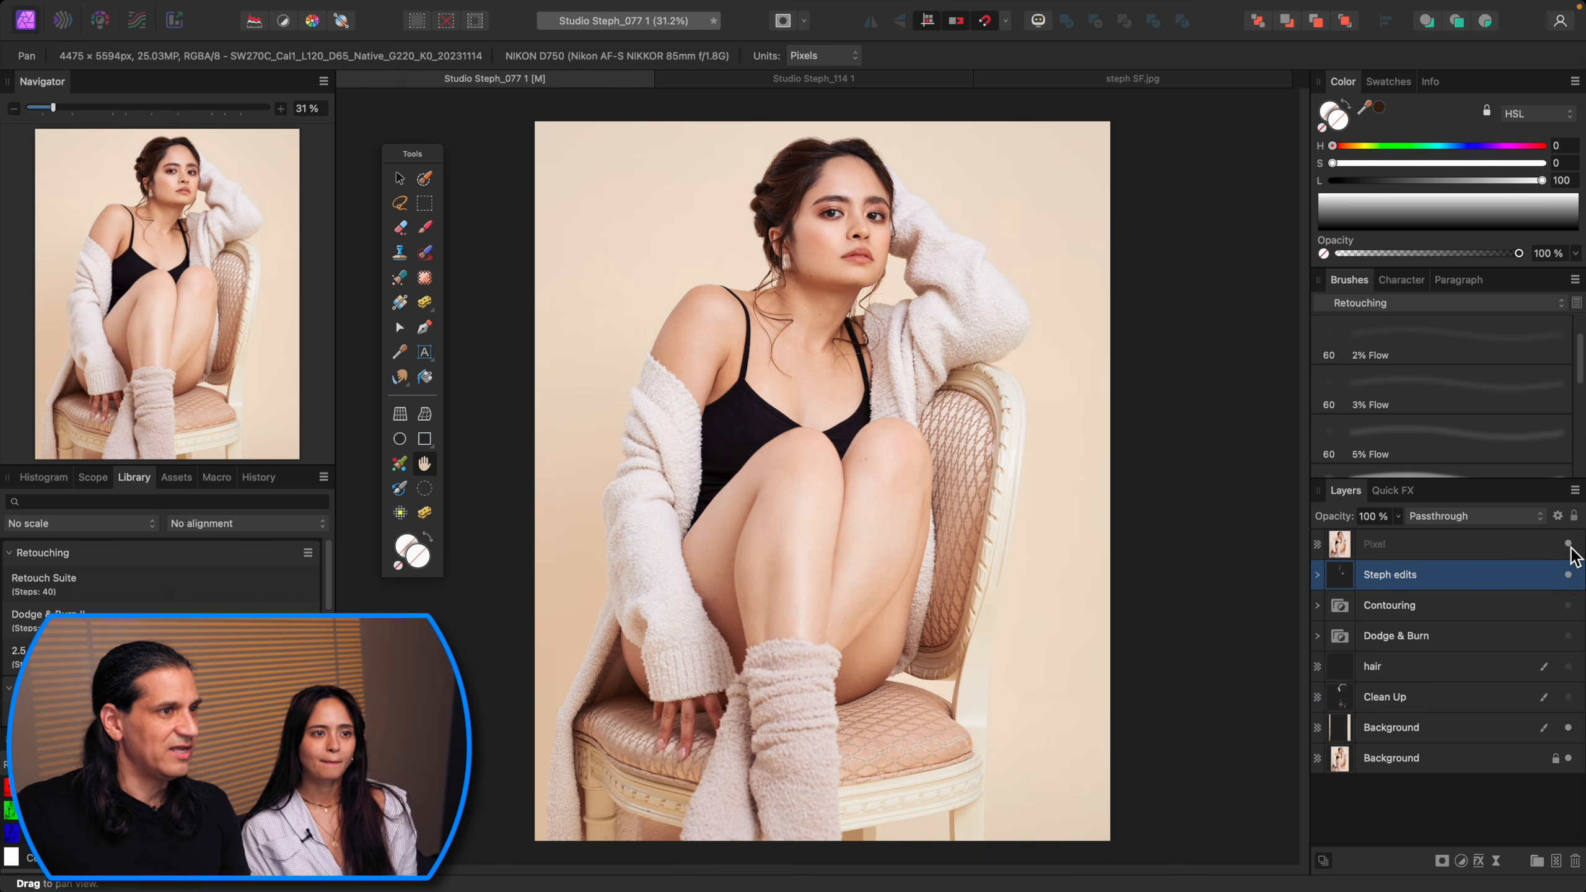
Step: Toggle the Steph edits group's visibility repeatedly to compare the retouched image with the original
click(1569, 546)
click(1569, 545)
click(1569, 546)
click(1570, 546)
click(1570, 545)
click(1570, 546)
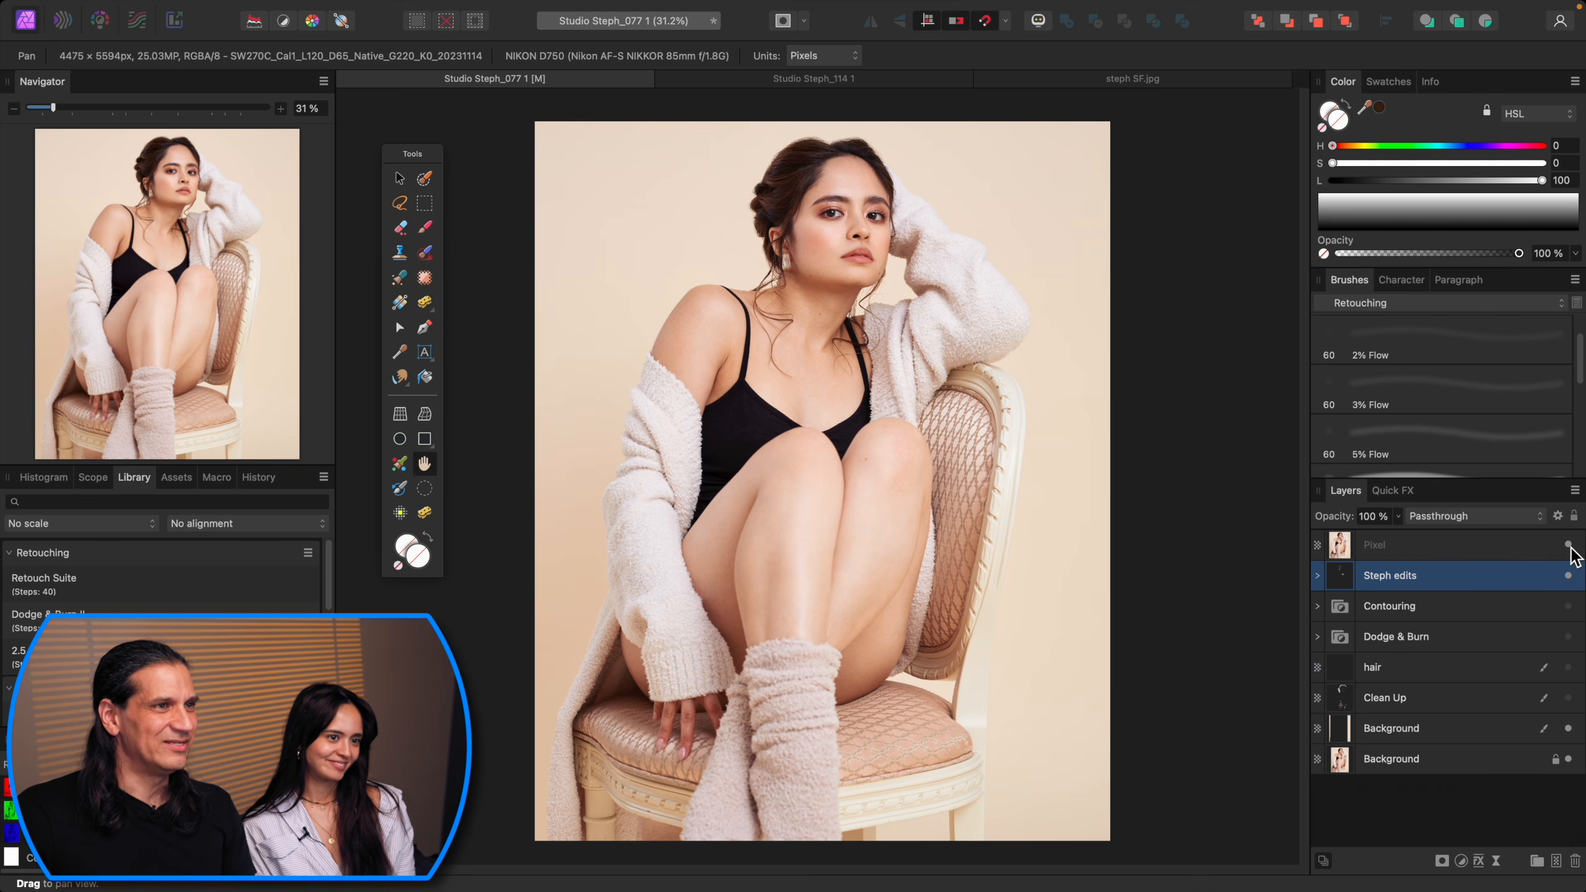